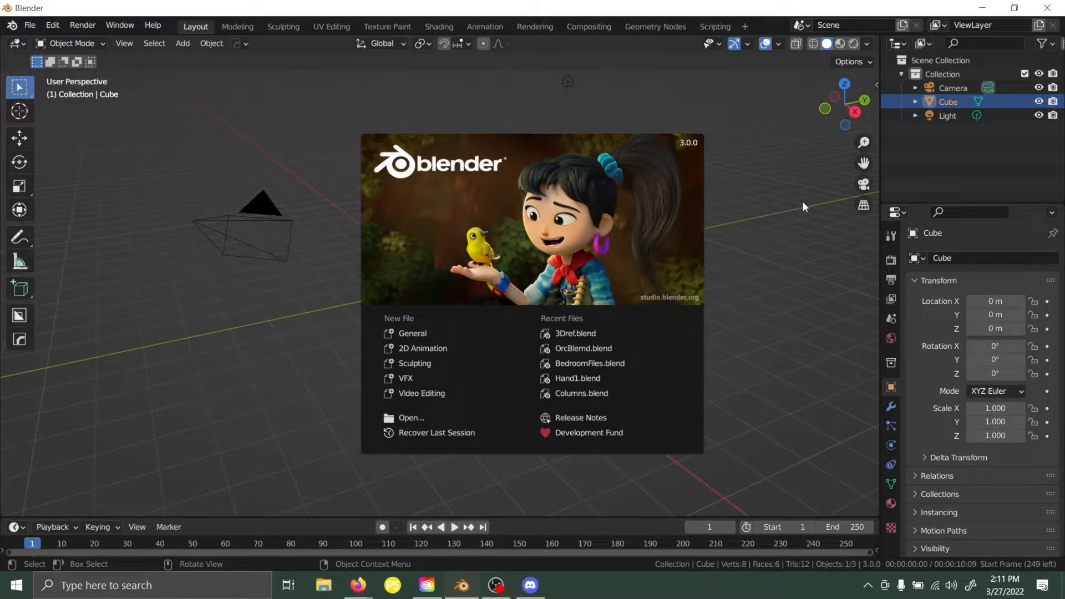
Dismiss the splash screen and examine the default cube by orbiting, zooming and panning the viewport.
click(803, 204)
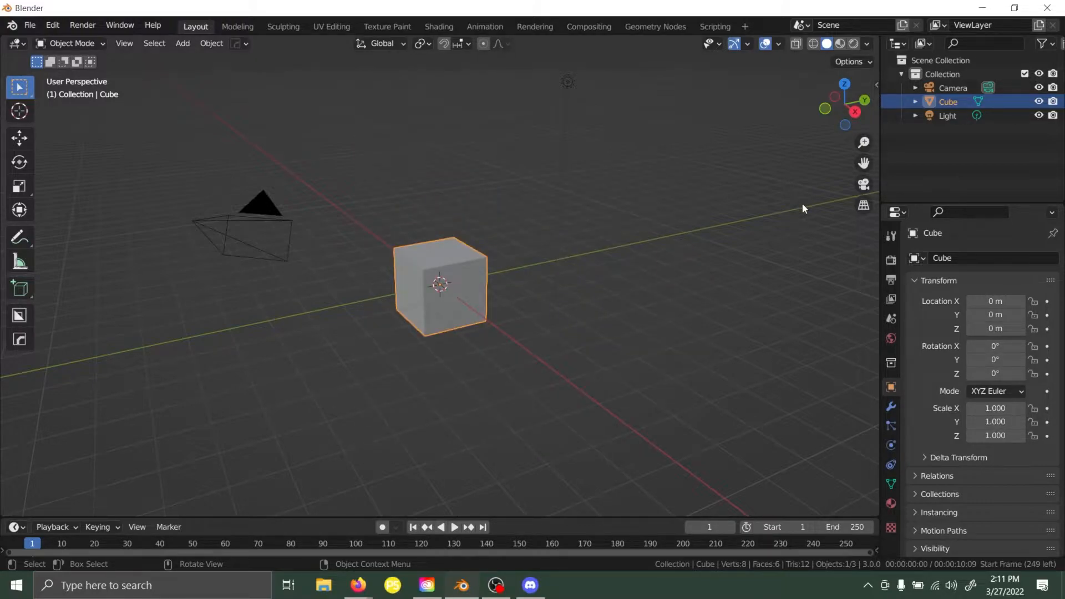
scroll(746, 170, up, 2)
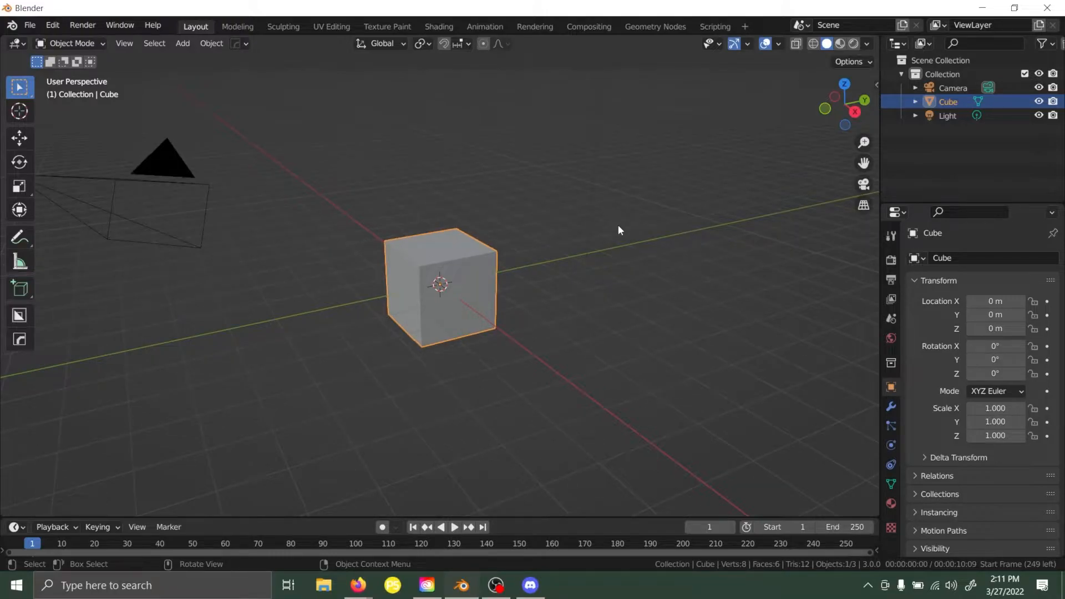
scroll(619, 227, down, 2)
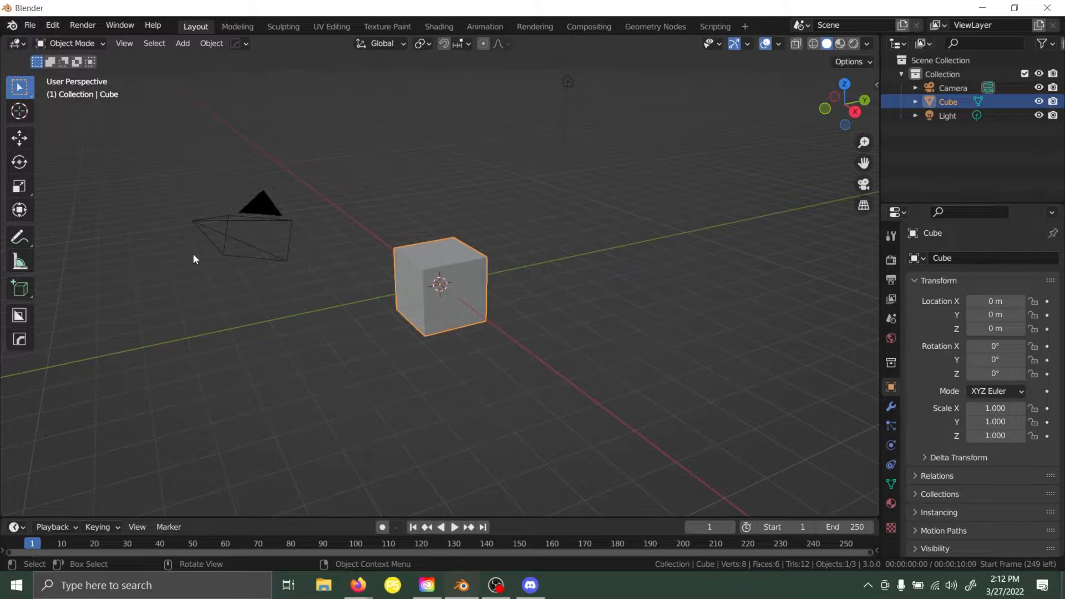
middle_drag(443, 213, 403, 195)
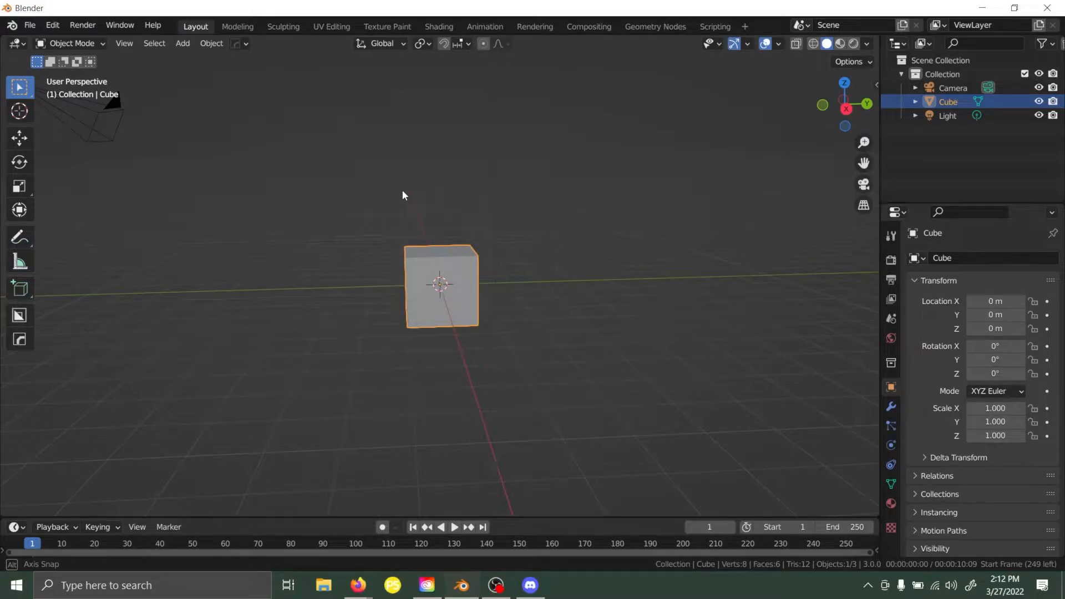
middle_drag(403, 192, 462, 202)
scroll(459, 221, up, 3)
scroll(459, 221, down, 3)
scroll(458, 221, up, 2)
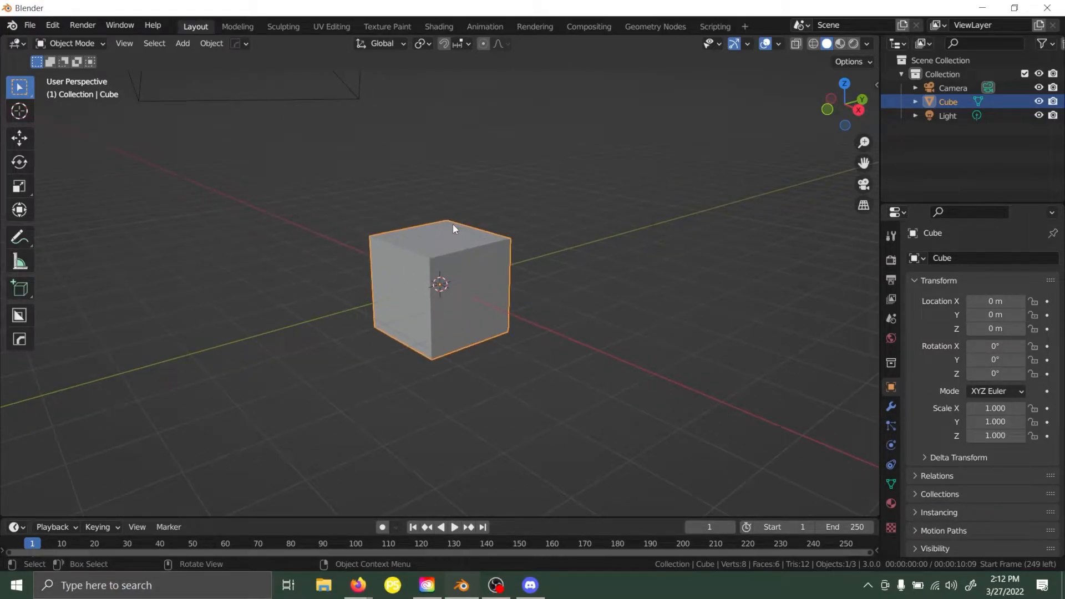
shift+middle_drag(323, 226, 264, 216)
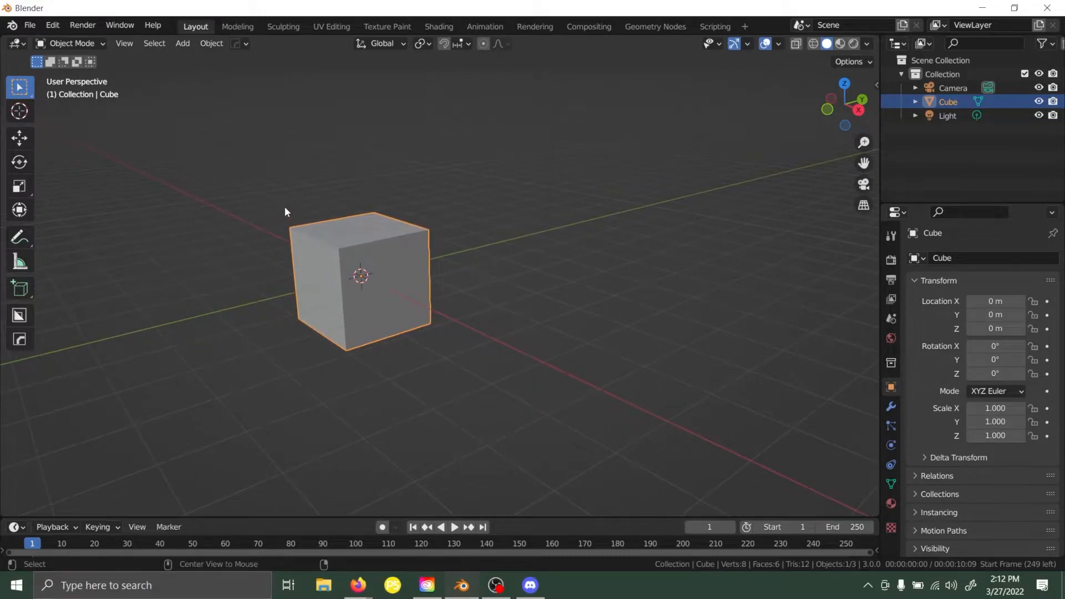
Examine the cube from the front, right and top orthographic views, and orbit back to a perspective view.
key(KP_1)
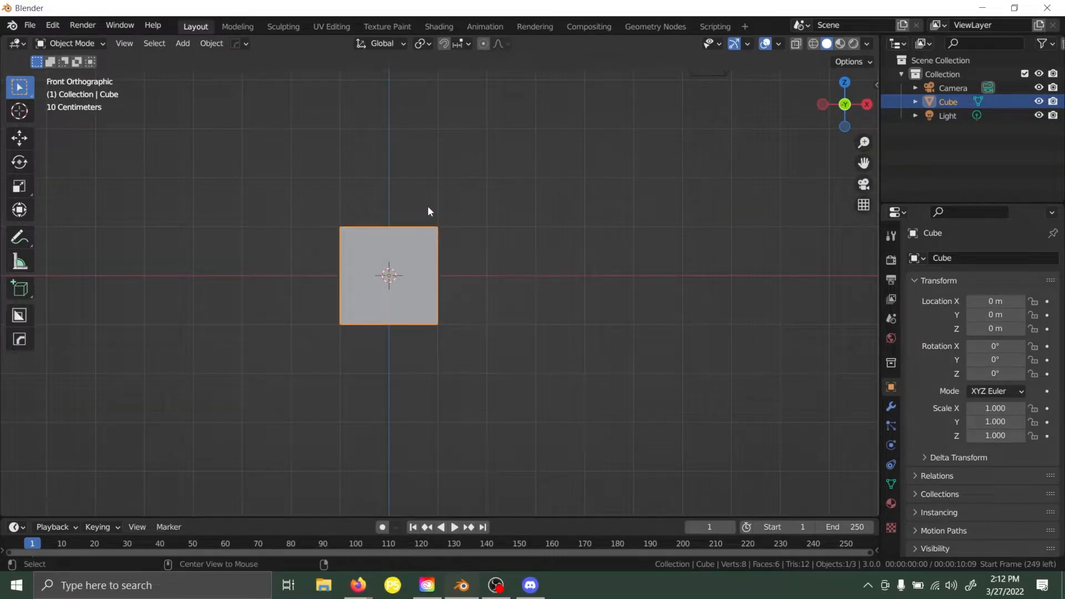
key(KP_3)
key(KP_1)
key(KP_7)
key(KP_1)
middle_drag(414, 237, 491, 256)
scroll(495, 262, up, 4)
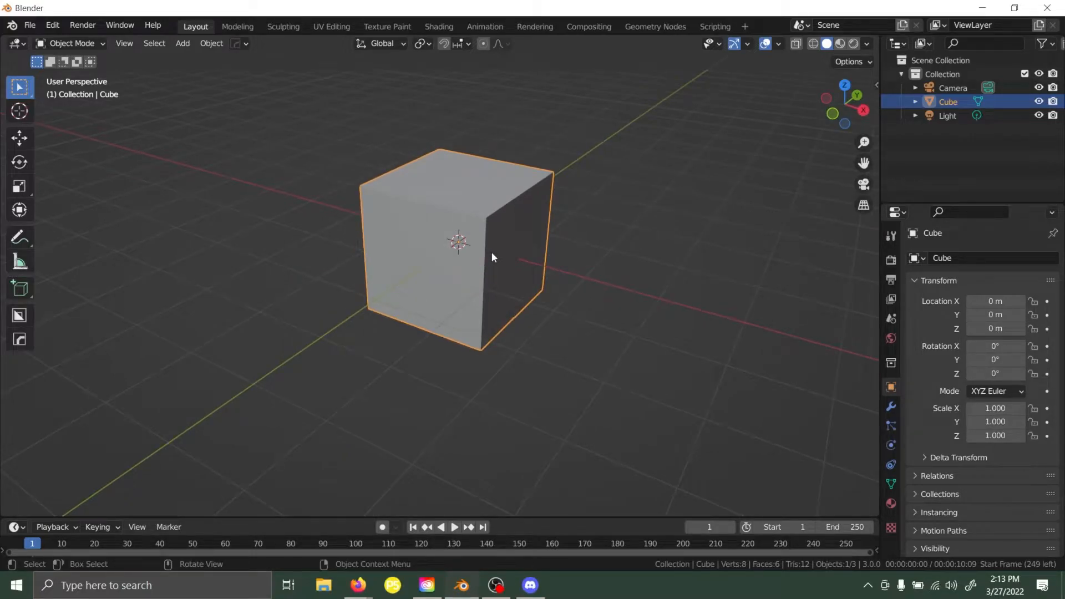
middle_drag(424, 275, 377, 243)
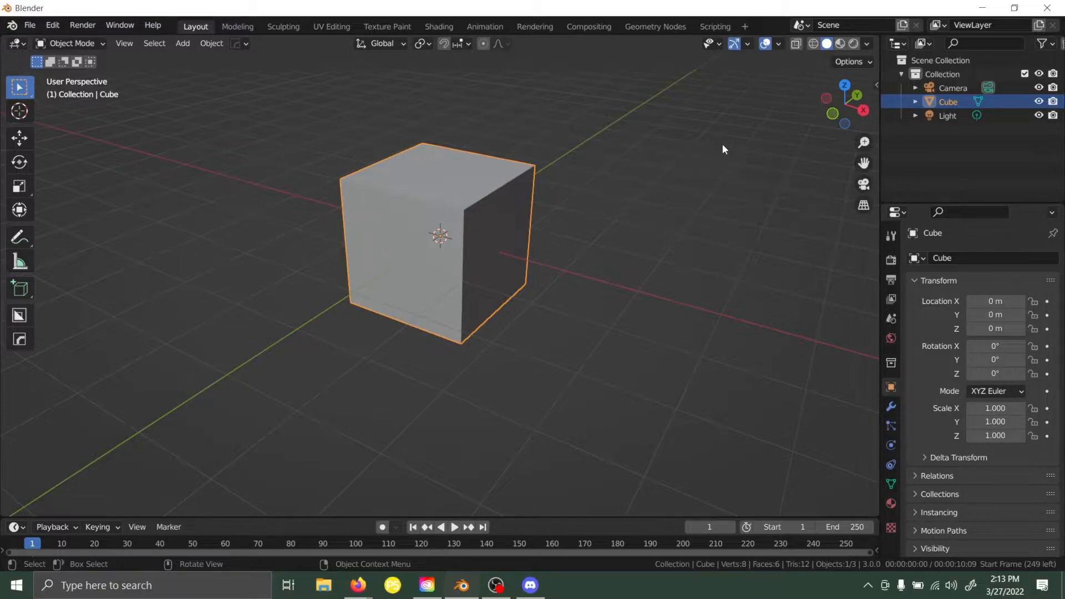
mouse_move(843, 98)
mouse_down()
mouse_move(852, 85)
mouse_move(938, 65)
mouse_move(898, 59)
mouse_move(850, 82)
mouse_move(691, 106)
mouse_move(834, 101)
mouse_up()
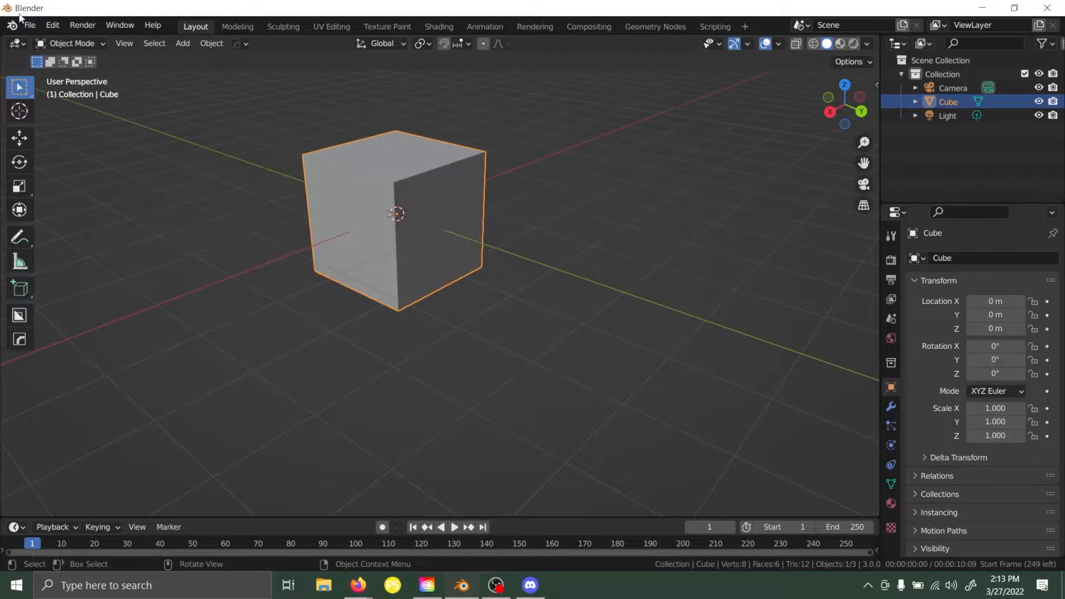
Open the preferences and review the Navigation and Input settings.
click(52, 25)
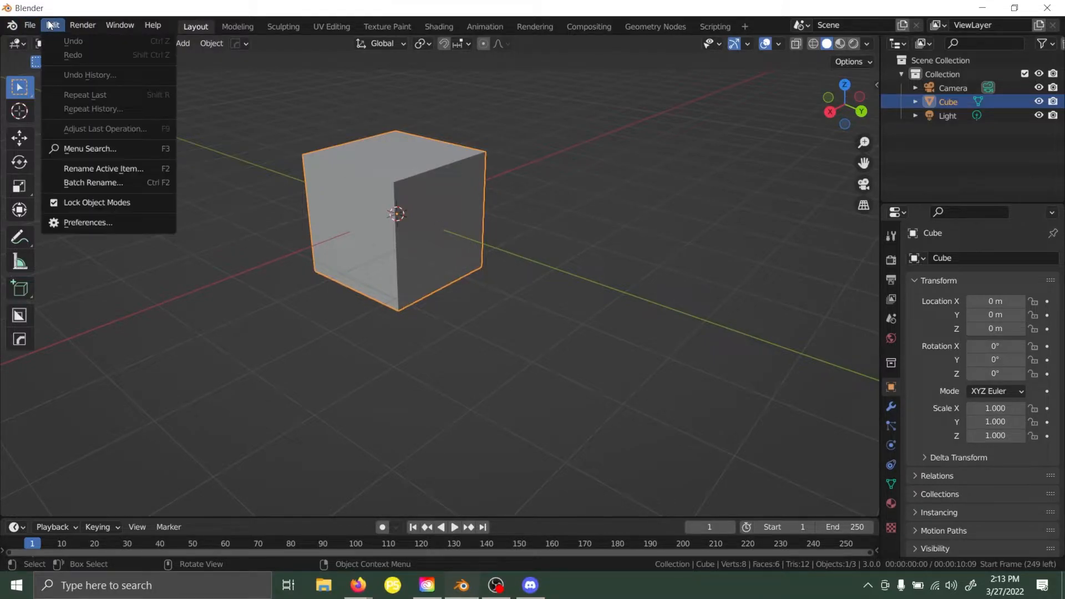
click(81, 222)
drag(138, 27, 165, 29)
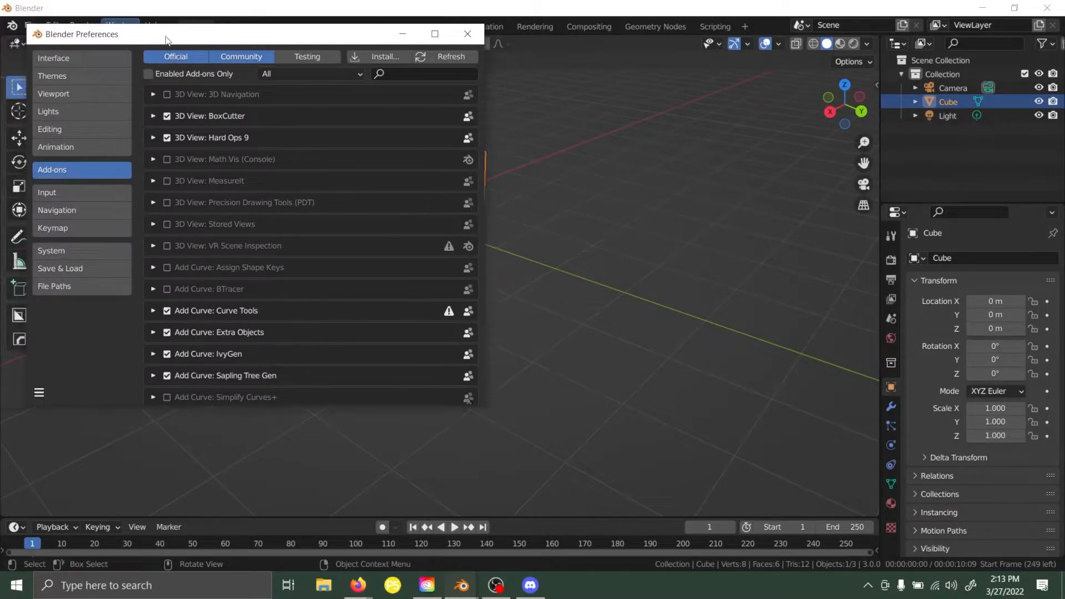
click(85, 209)
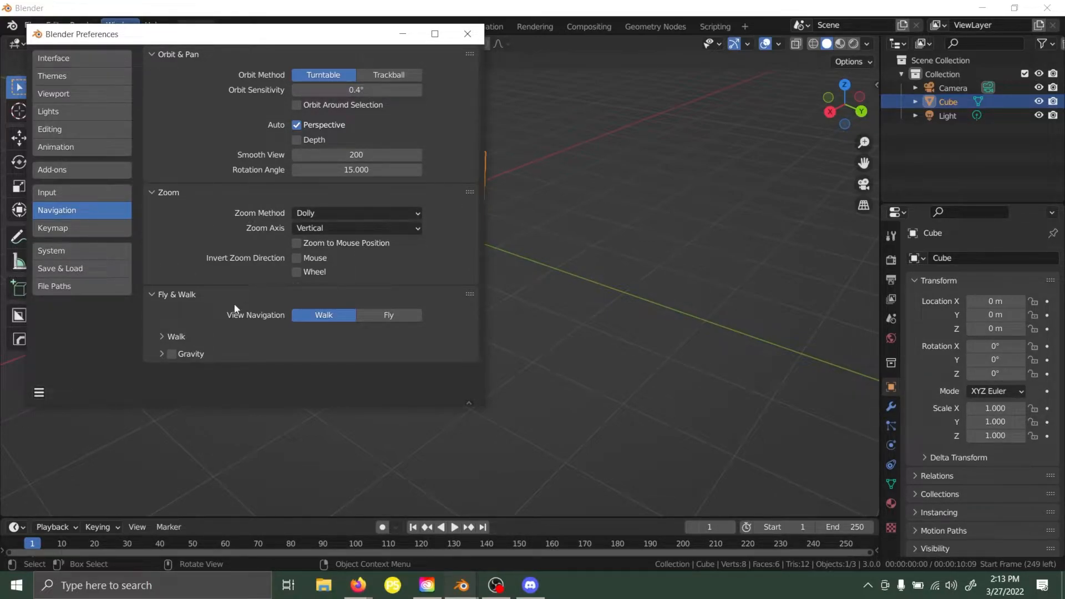
click(79, 192)
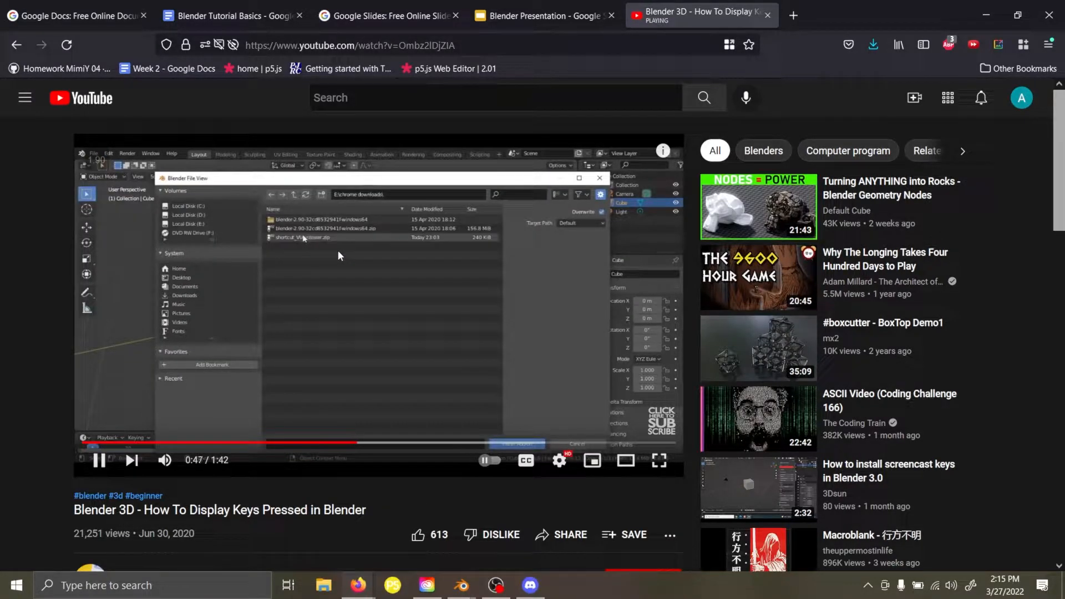
Pause the YouTube video on displaying pressed keys and switch back to Blender's preferences window.
click(339, 256)
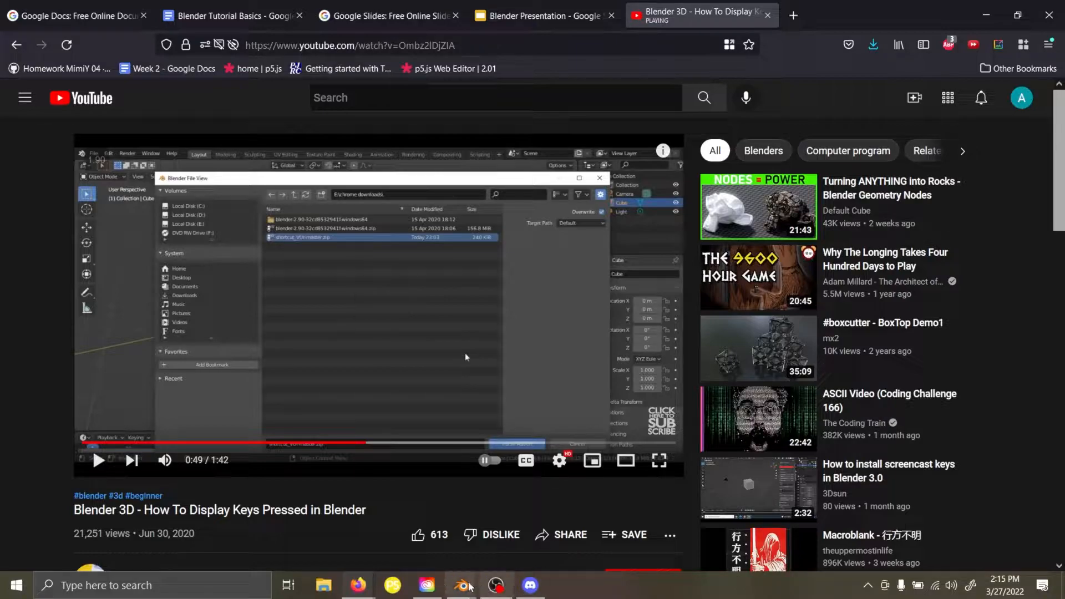
mouse_move(462, 586)
click(407, 532)
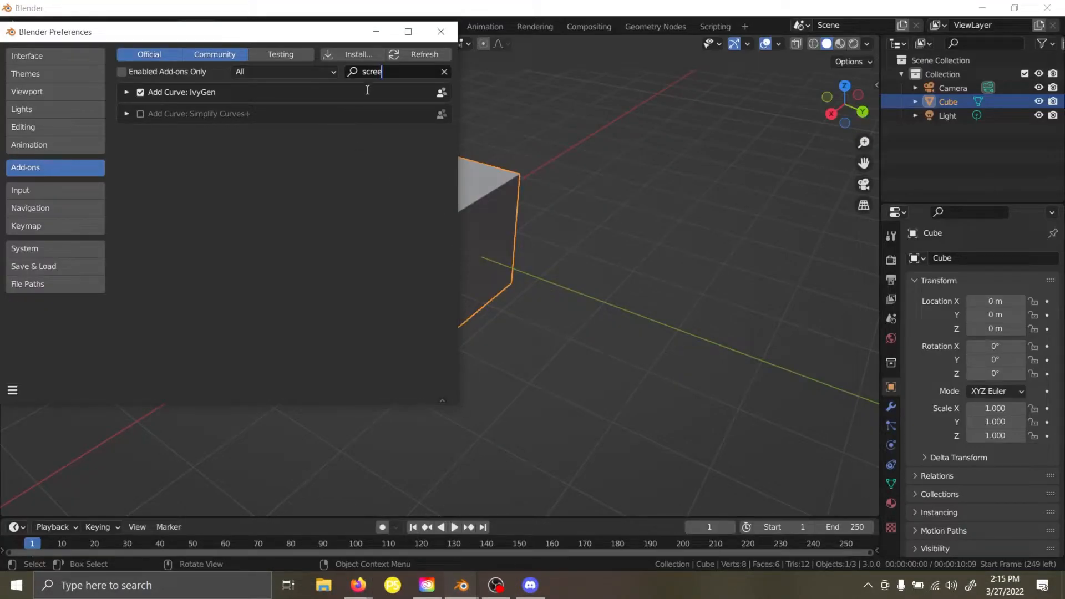
Clear the add-on search and look through the full add-ons list for a key-display add-on.
click(444, 71)
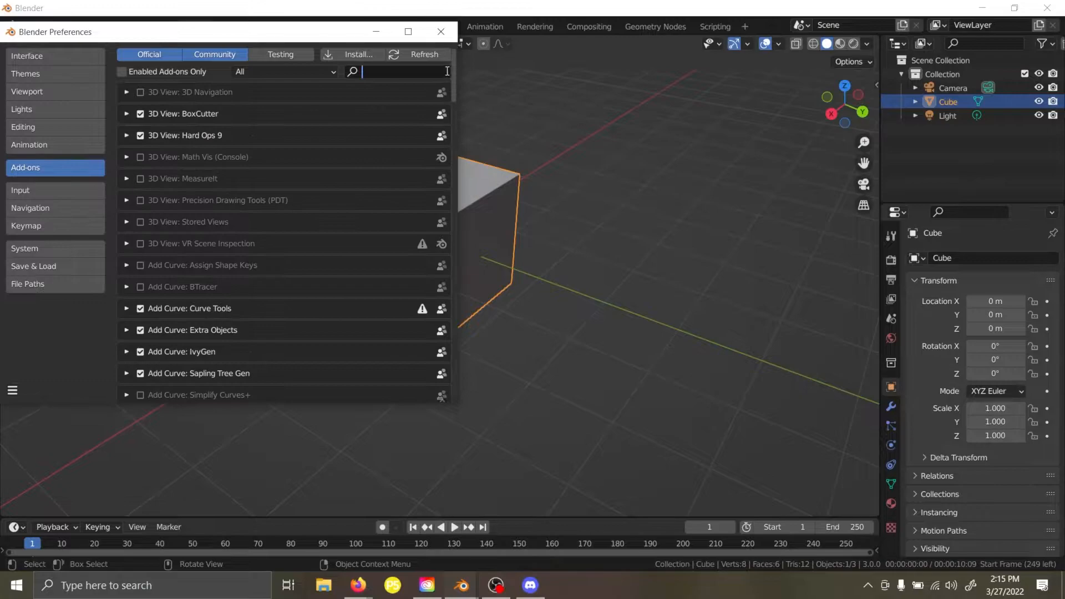
click(285, 122)
scroll(286, 125, down, 7)
scroll(286, 131, down, 4)
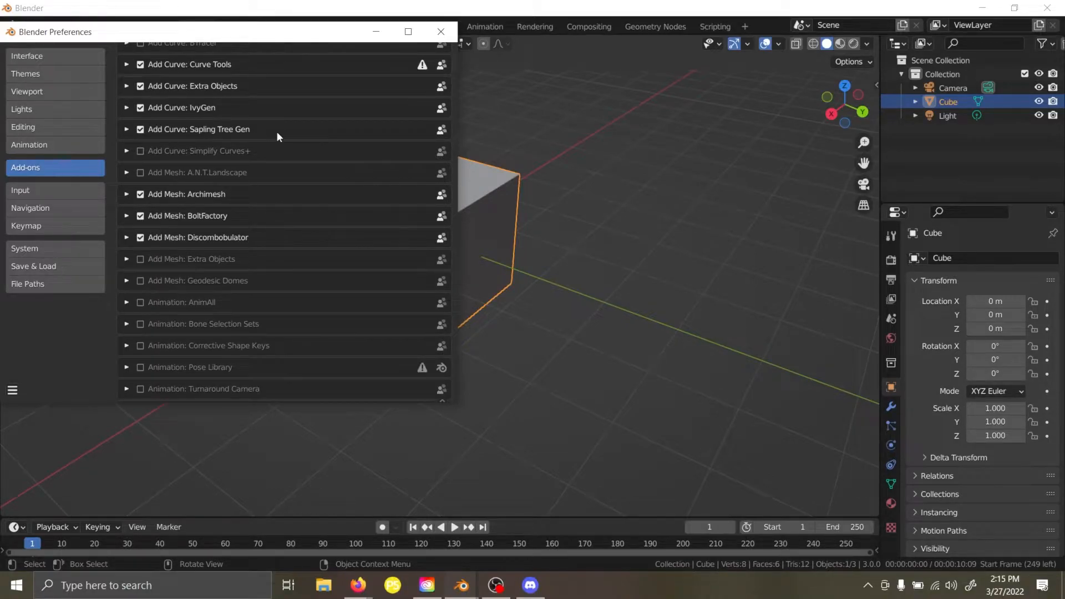
scroll(277, 138, down, 9)
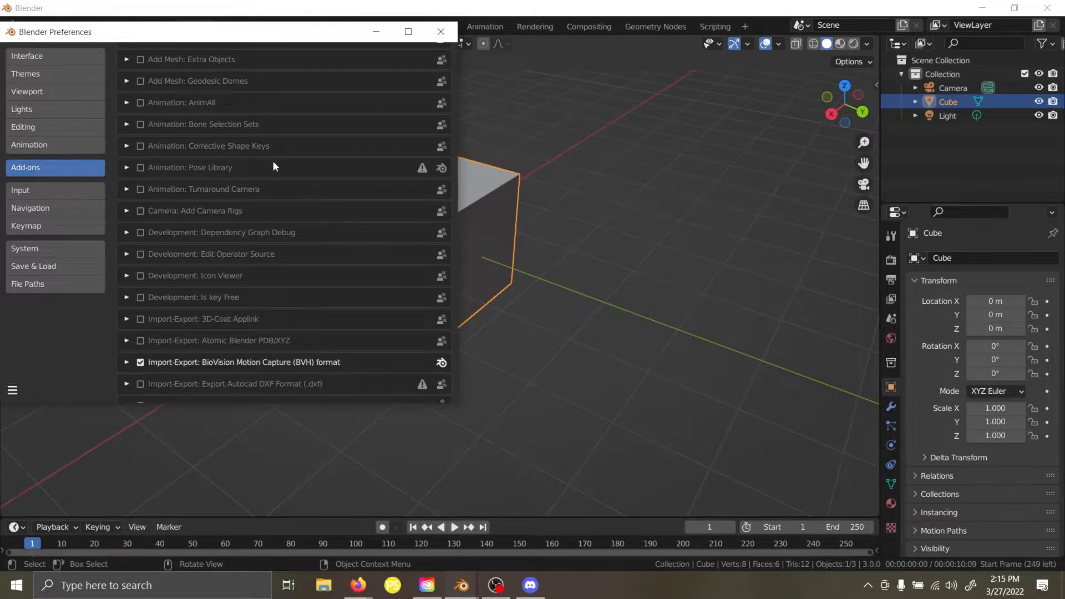
scroll(274, 169, down, 5)
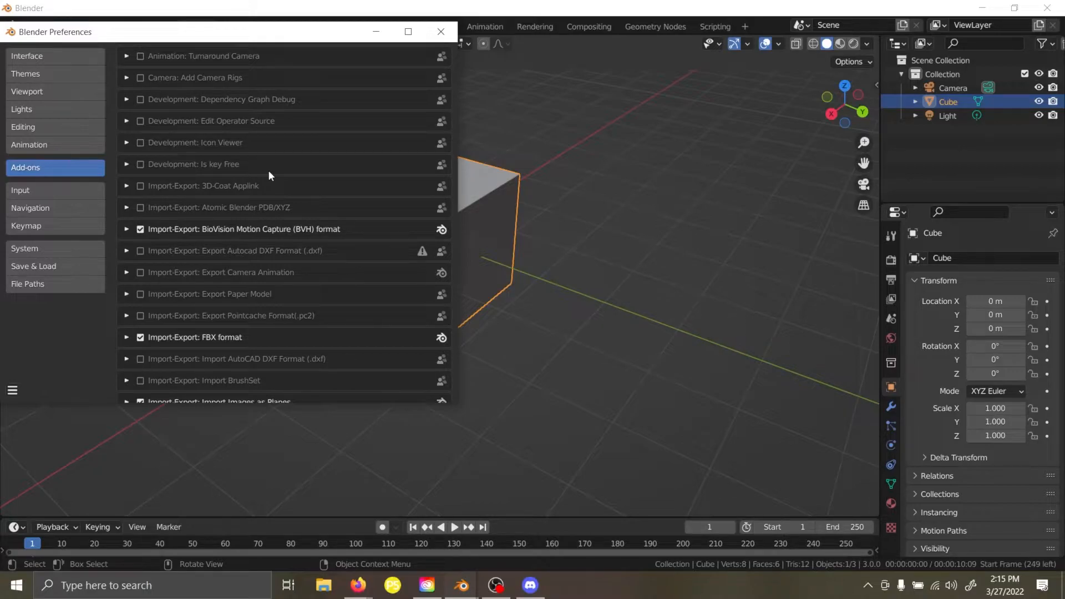
Close the preferences window and show the scene's render properties.
click(439, 28)
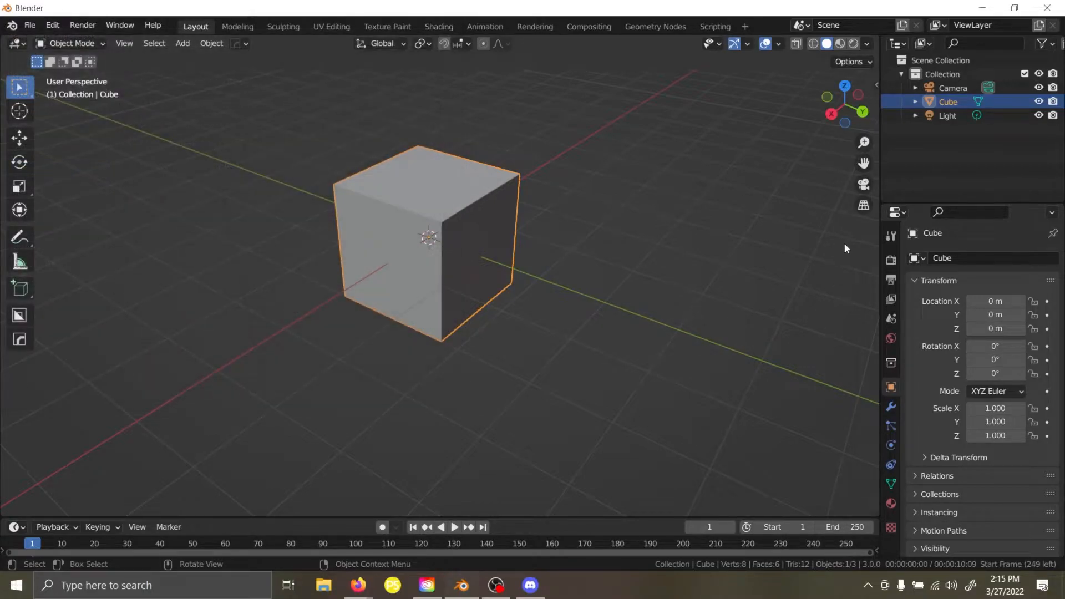
click(890, 260)
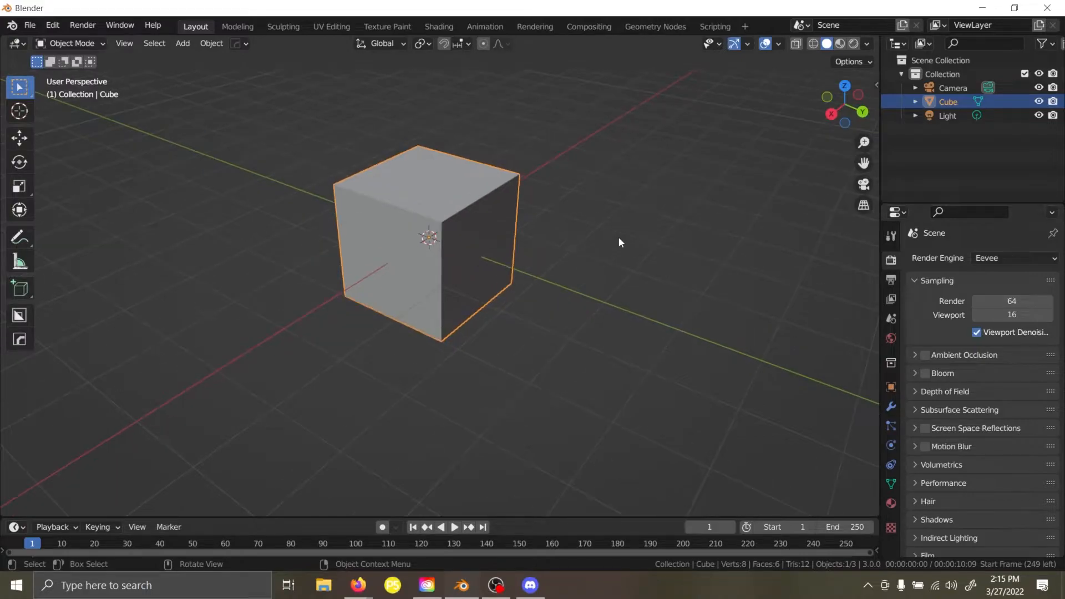
scroll(421, 255, down, 1)
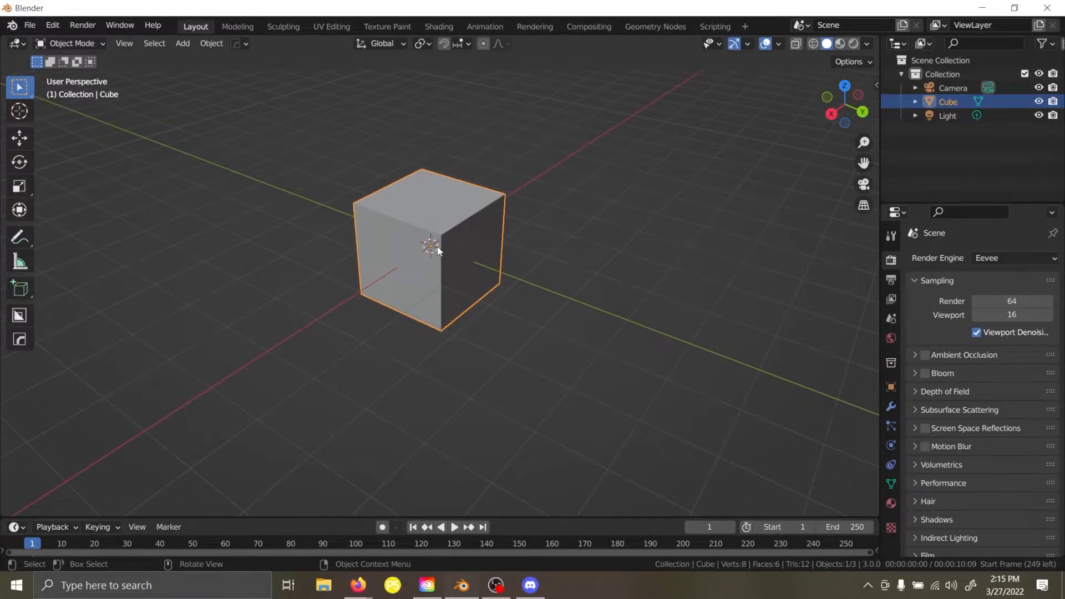
Fly around the cube with walk navigation, moving forward, backward, sideways, up and down, and confirm the resulting view.
key(shift)
key(shift+grave)
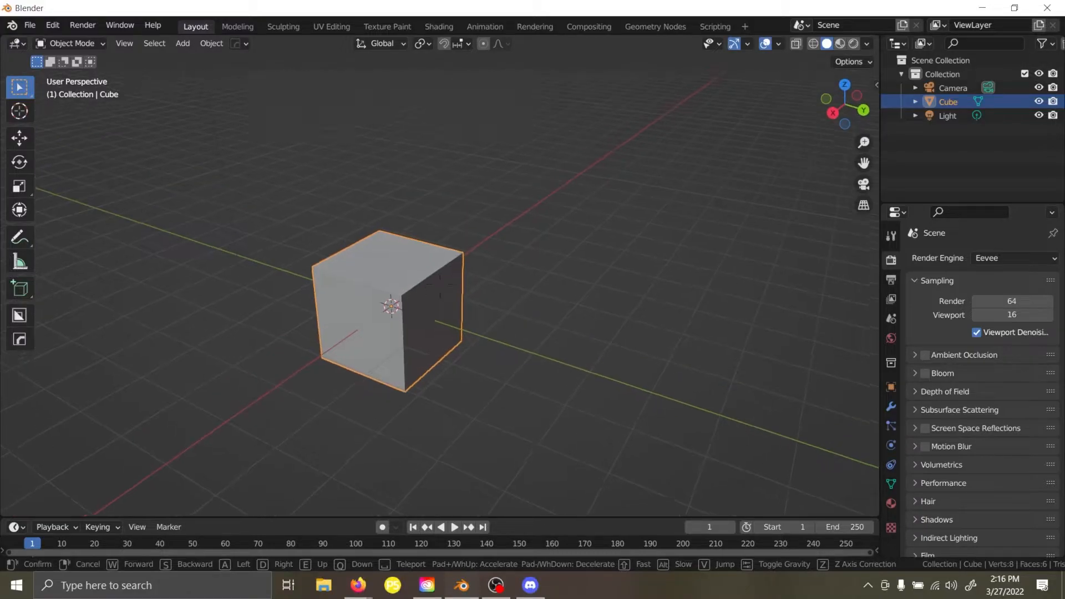
key(a)
key(w)
key(q)
key(a)
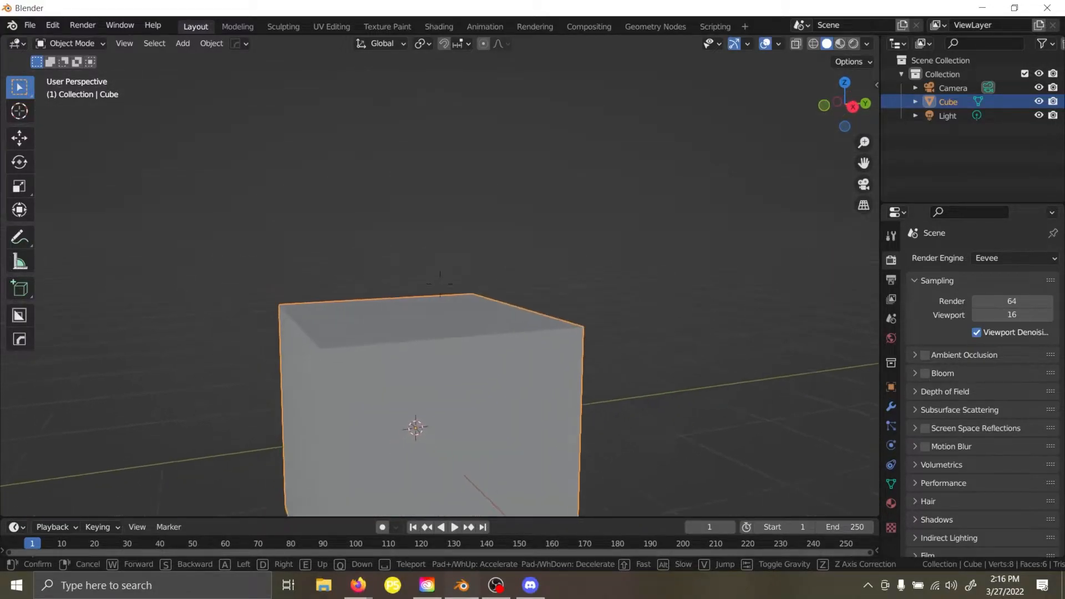
key(q)
key(a)
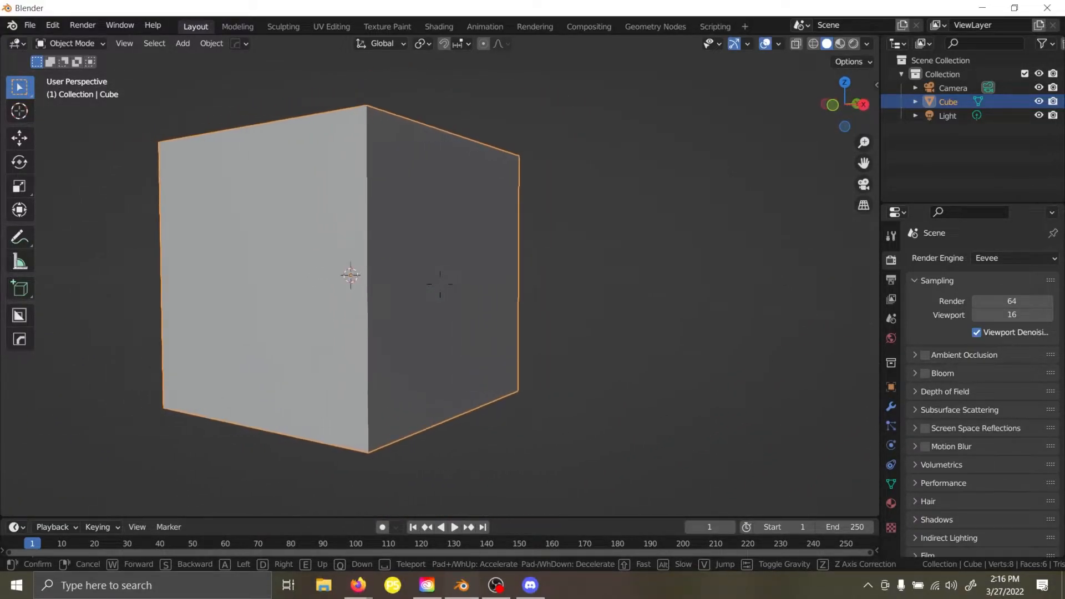
key(d)
key(a)
key(s)
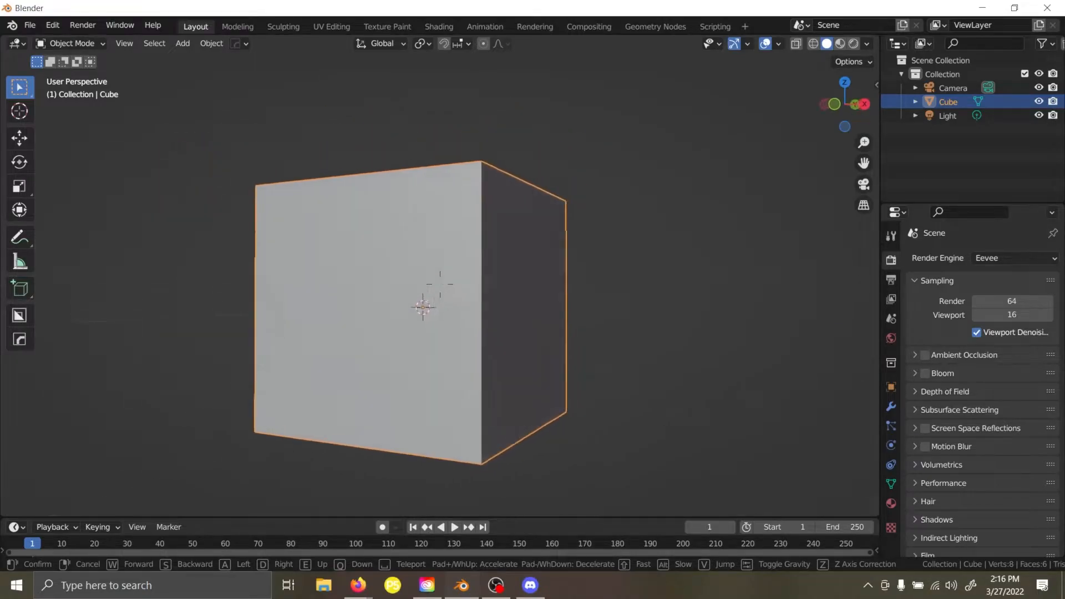
key(a)
key(e)
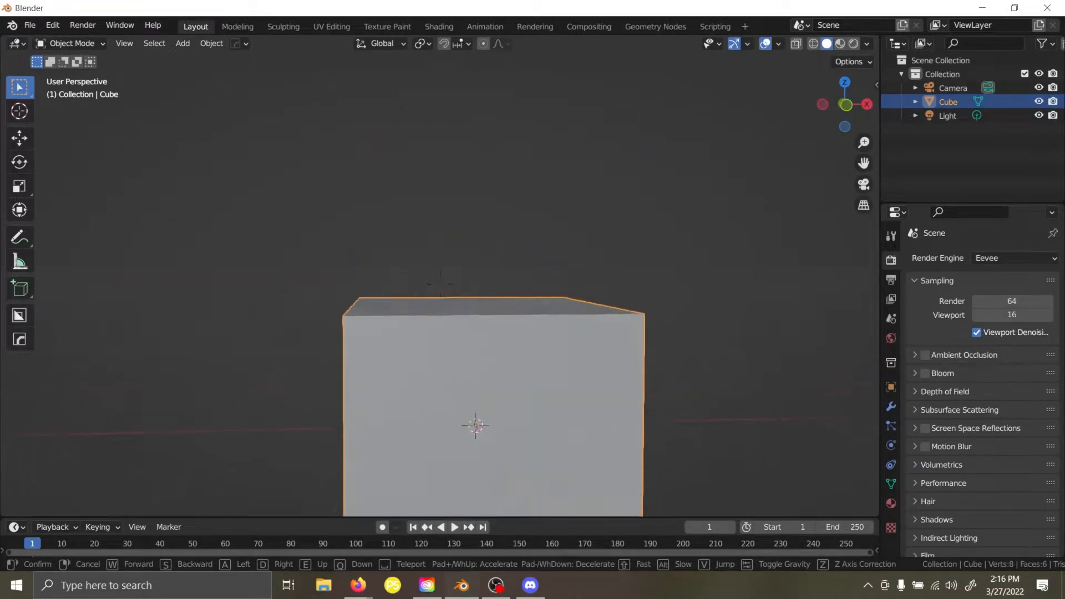
key(q)
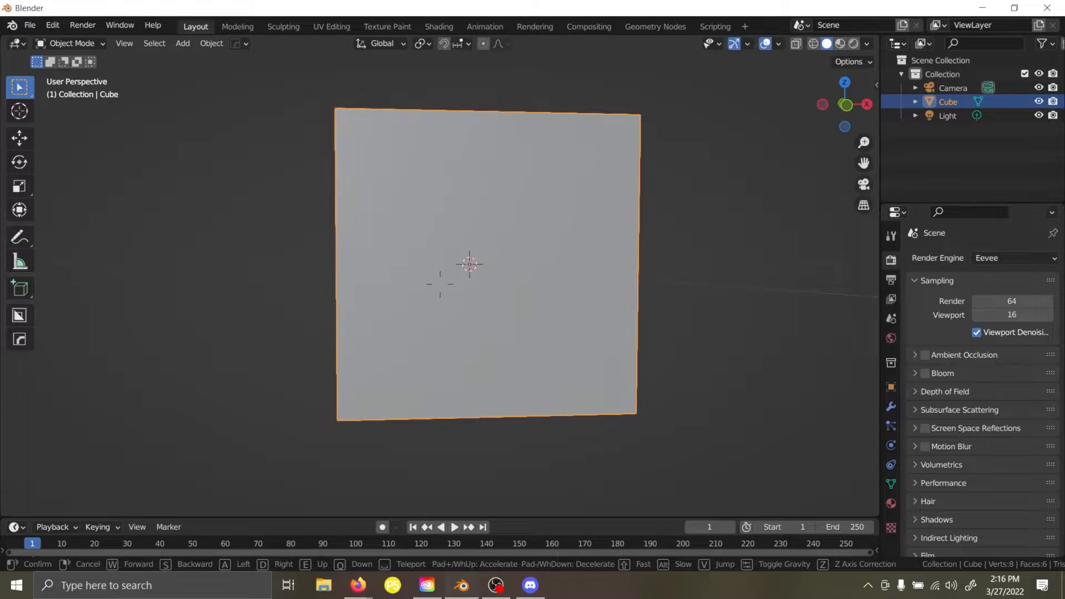
key(w)
key(s)
key(w)
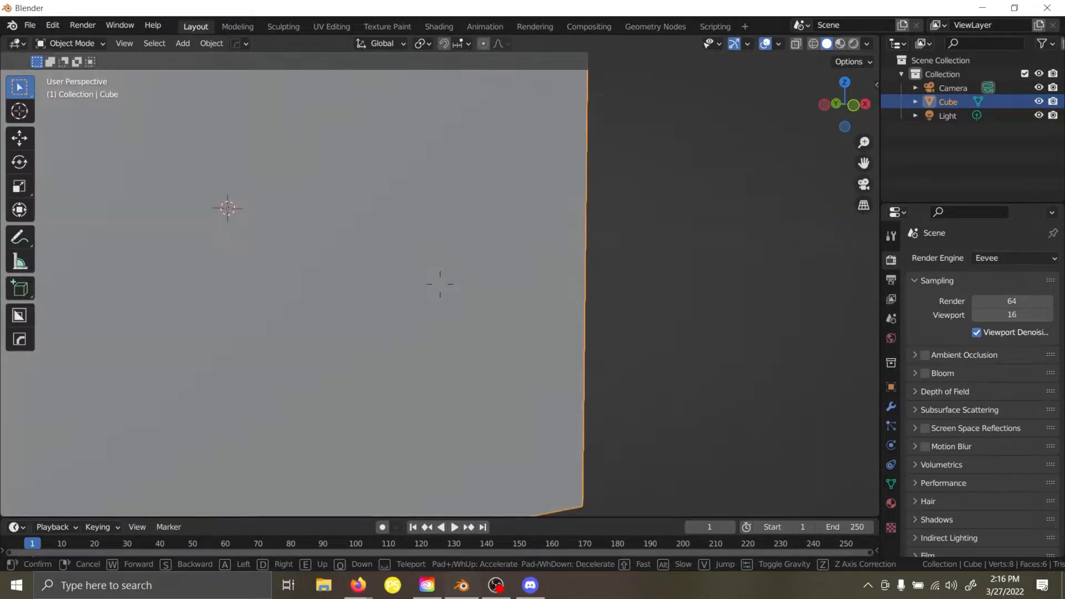
key(s)
key(s)
key(e)
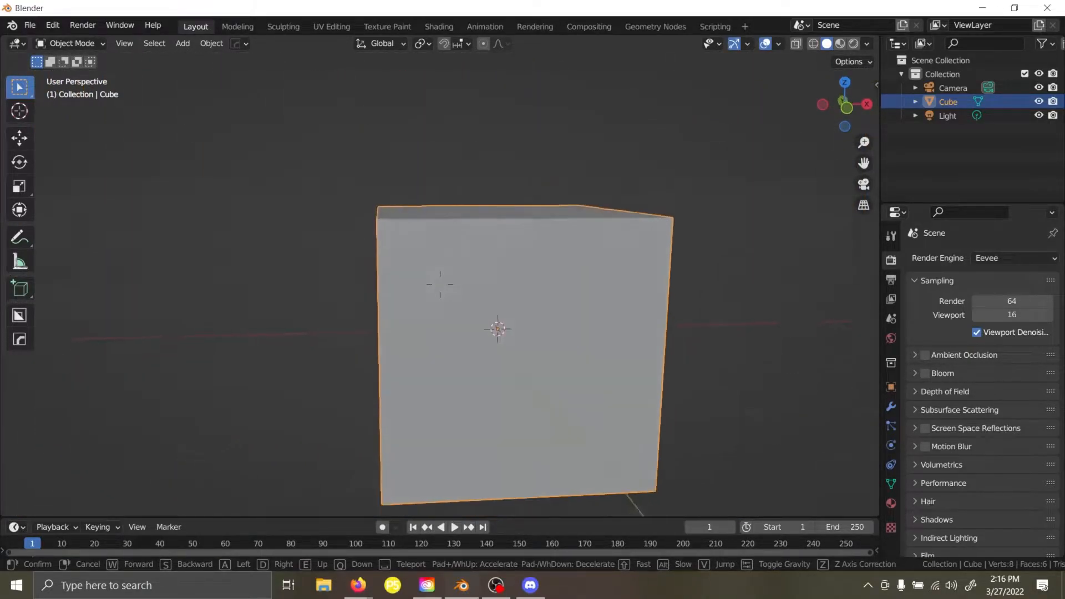
key(a)
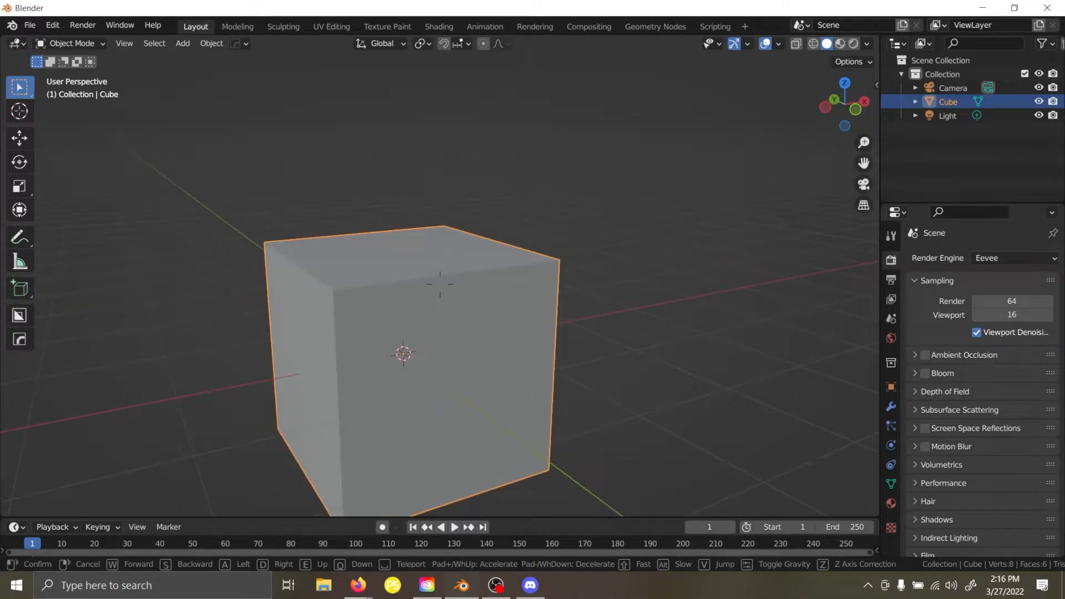
key(a)
key(d)
key(a)
key(d)
click(440, 284)
Orbit around the cube and view it from the top, left and right preset viewpoints in turn.
middle_drag(441, 284, 456, 306)
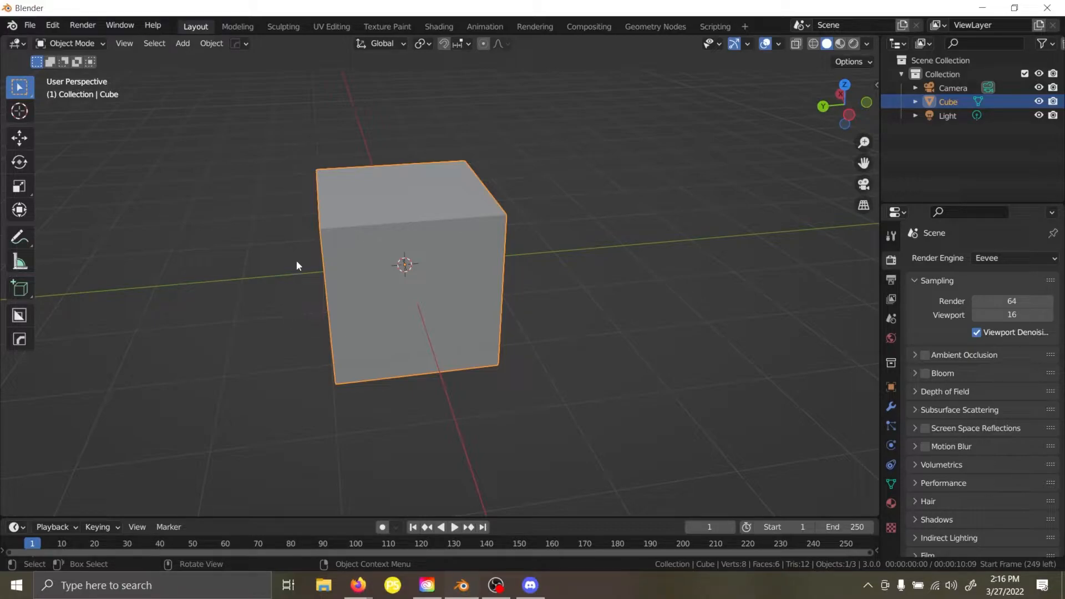
key(grave)
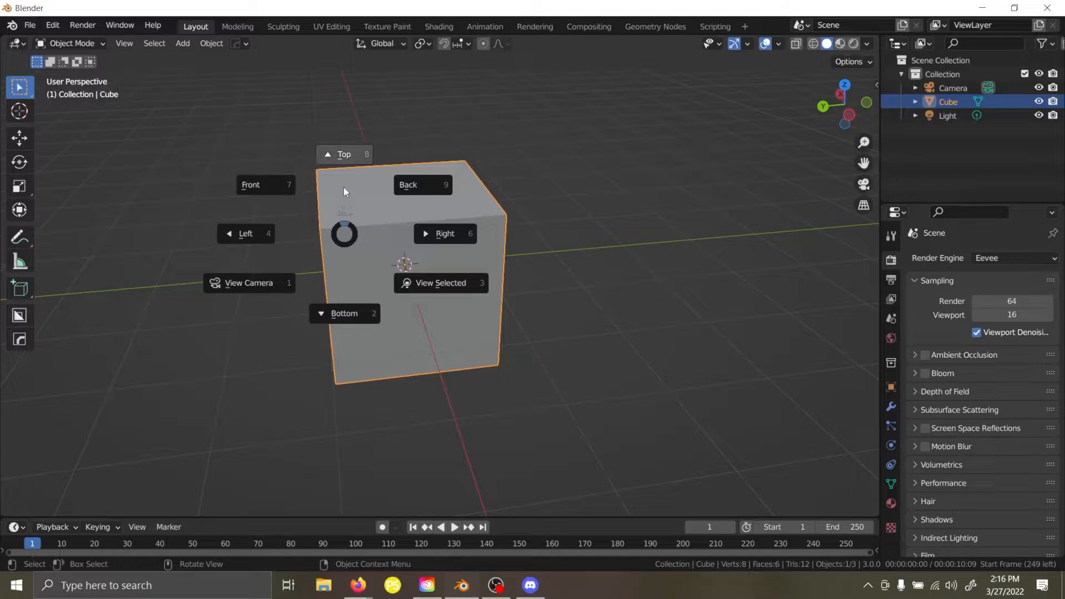
click(338, 156)
key(grave)
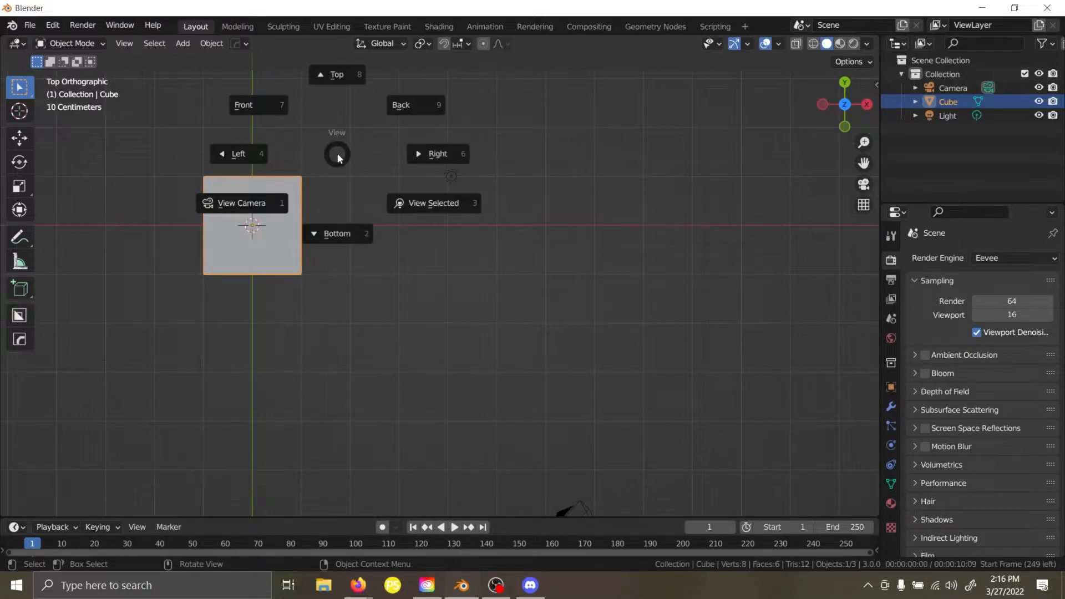
click(265, 155)
key(grave)
click(481, 163)
Orbit and zoom back to an angled view of the cube, and show it from the front in perspective projection.
key(grave)
middle_drag(210, 121, 431, 315)
scroll(365, 333, up, 2)
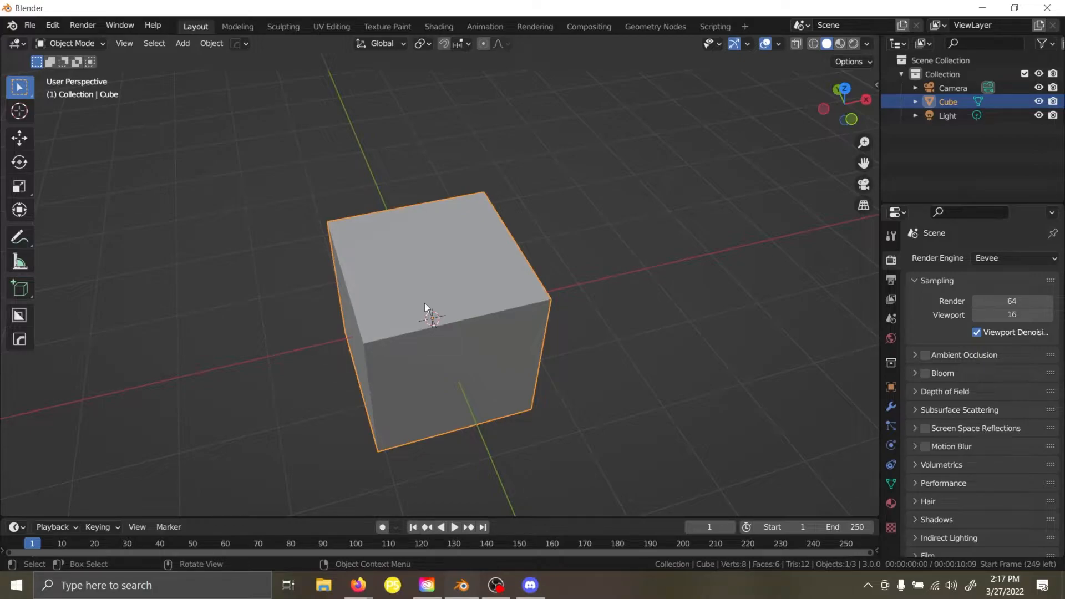
middle_drag(420, 276, 465, 234)
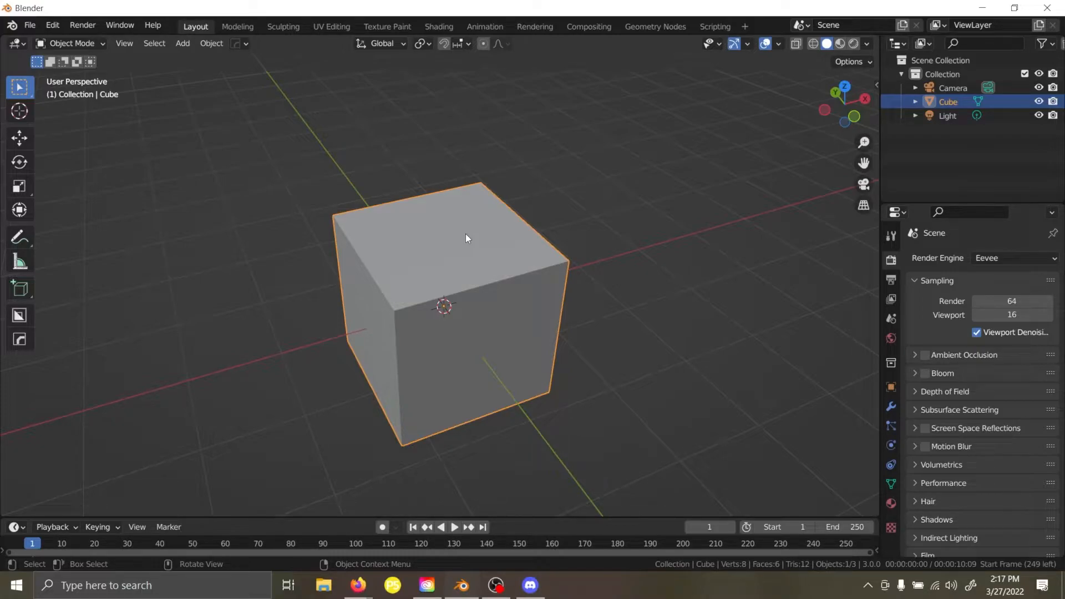
key(grave)
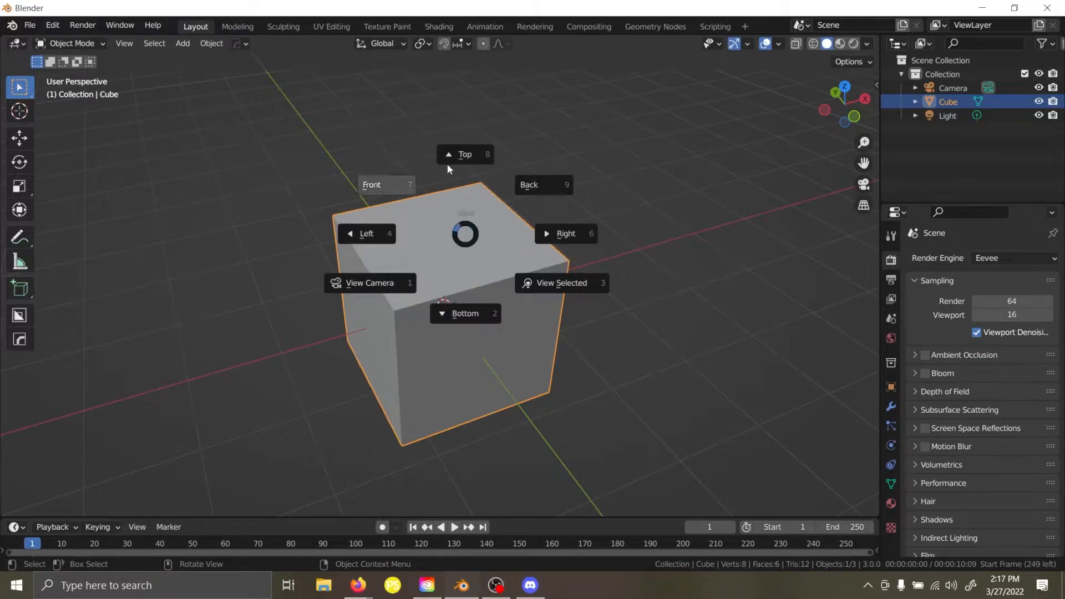
click(384, 188)
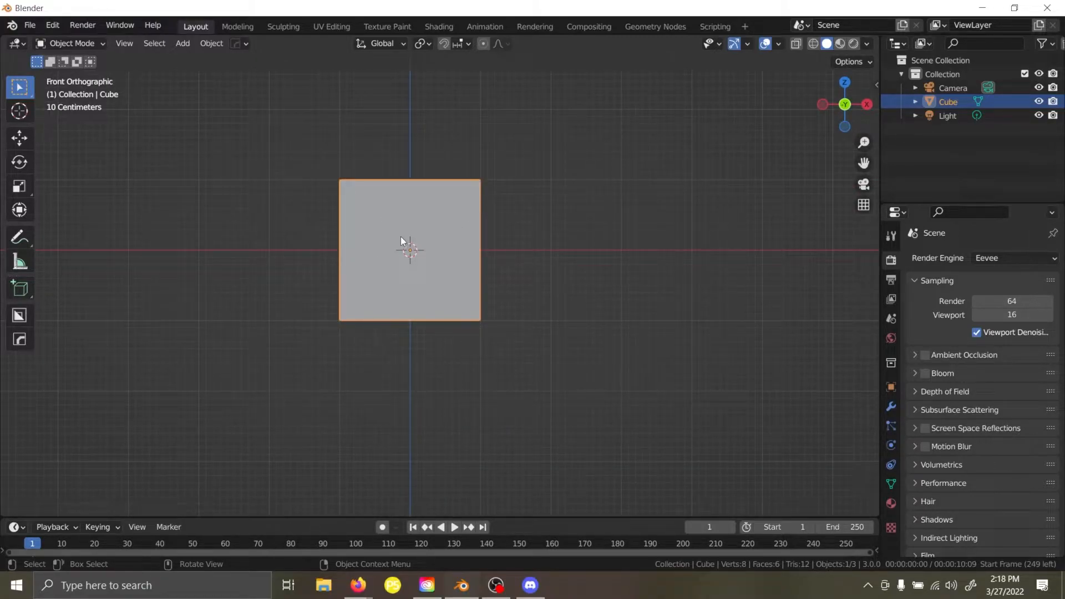
middle_drag(402, 239, 402, 239)
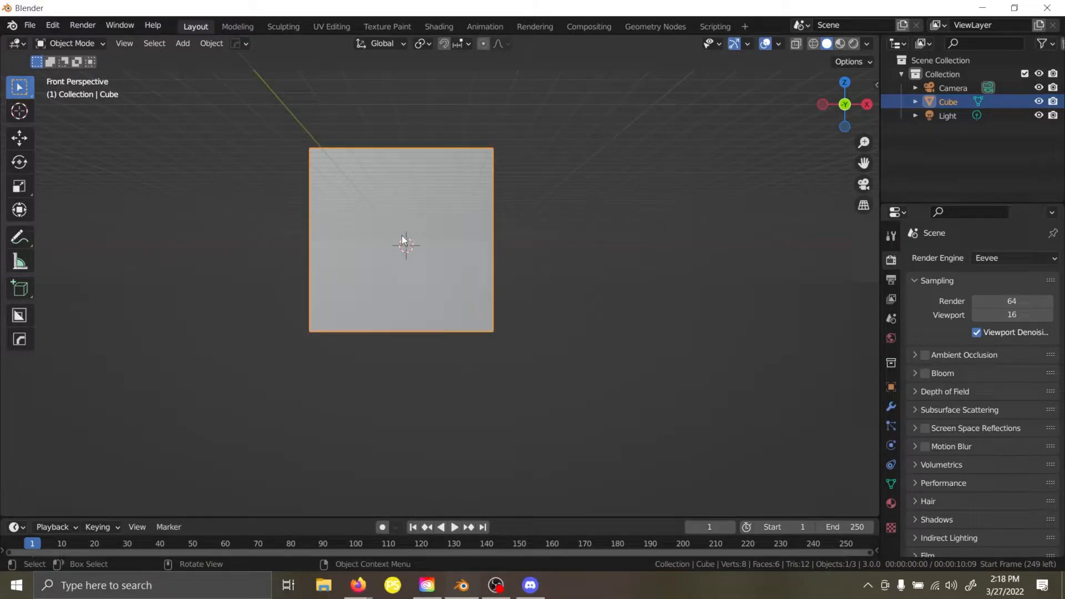
Return to the front orthographic view, switch it to perspective projection and recentre the cube in the viewport.
key(grave)
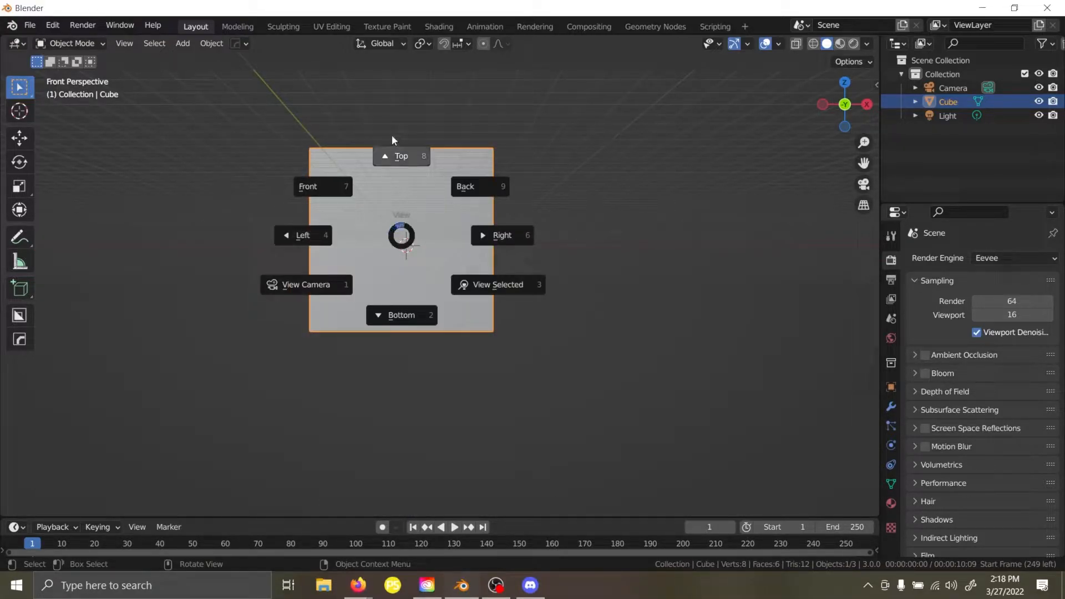
click(310, 179)
key(grave)
click(265, 168)
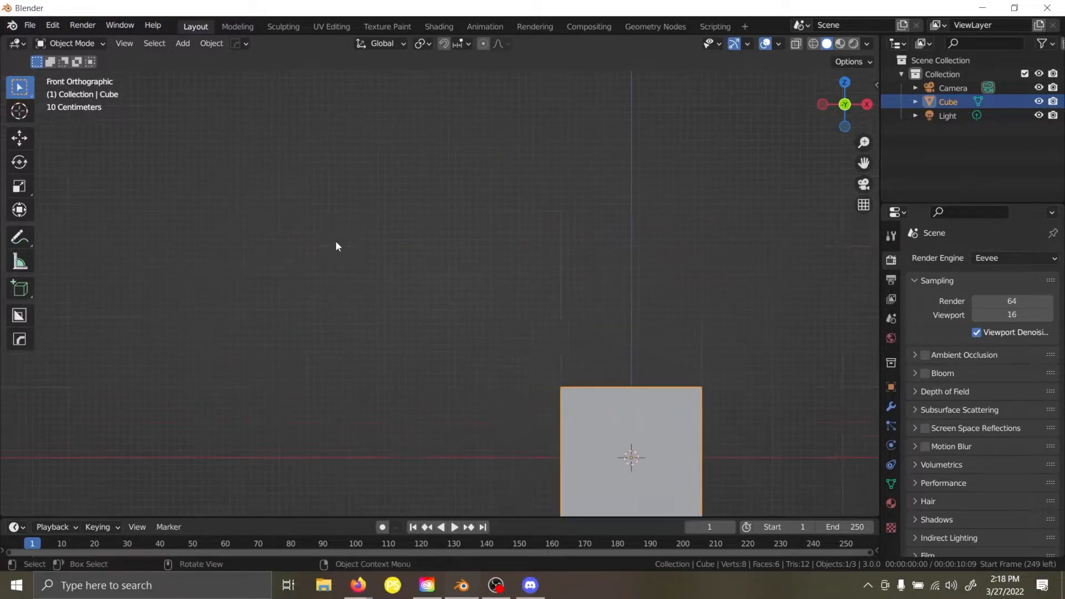
shift+middle_drag(408, 290, 264, 187)
key(KP_5)
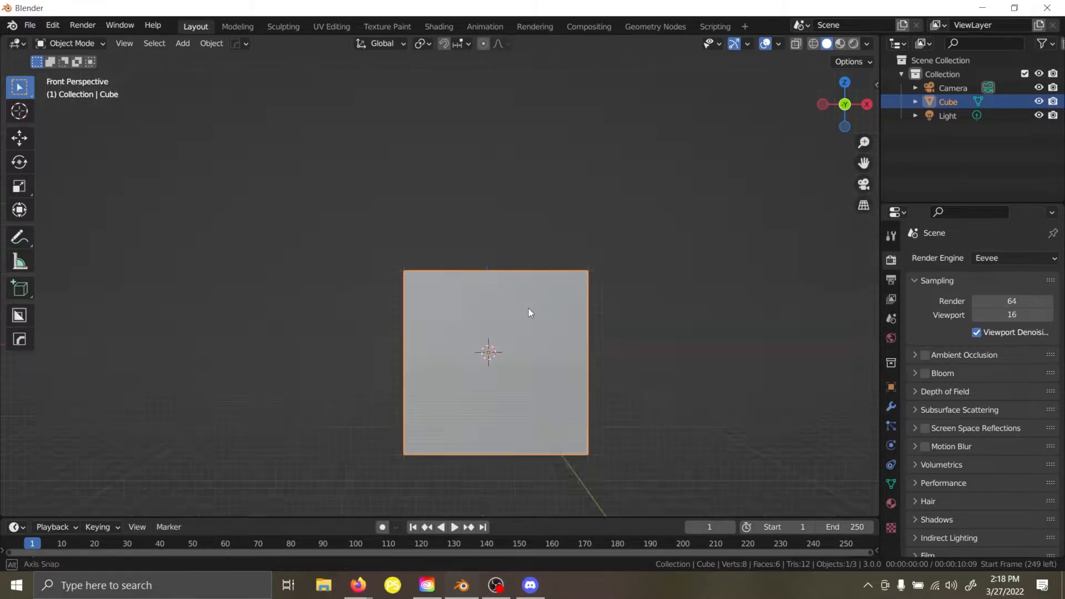
shift+middle_drag(528, 308, 453, 299)
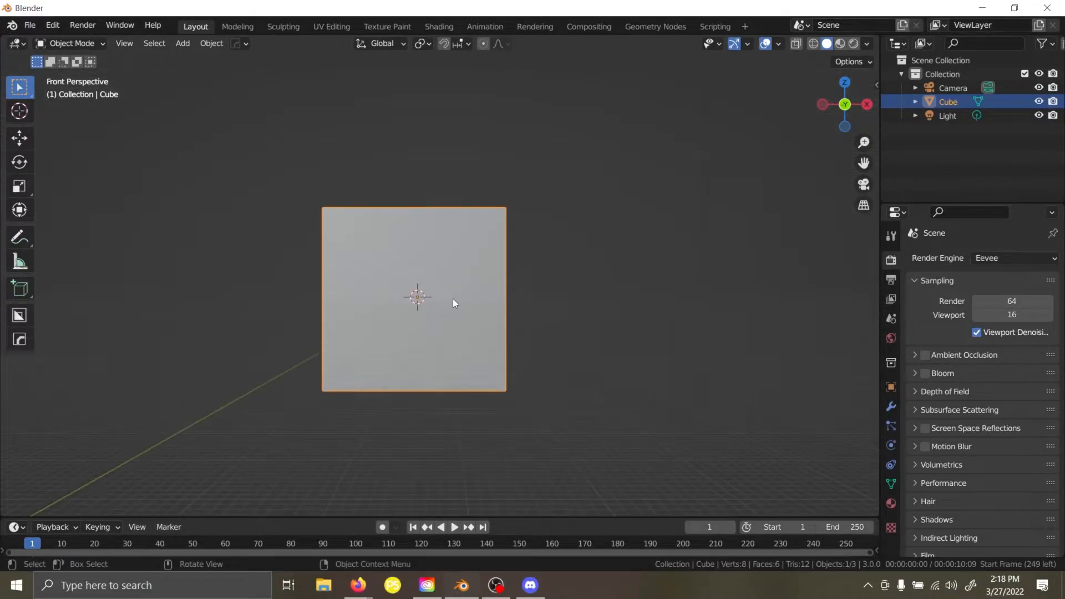
Alternate between preset side viewpoints and orbiting, finishing in the front orthographic view of the cube.
key(grave)
click(387, 258)
key(grave)
click(336, 255)
middle_drag(335, 255, 504, 256)
key(grave)
click(312, 255)
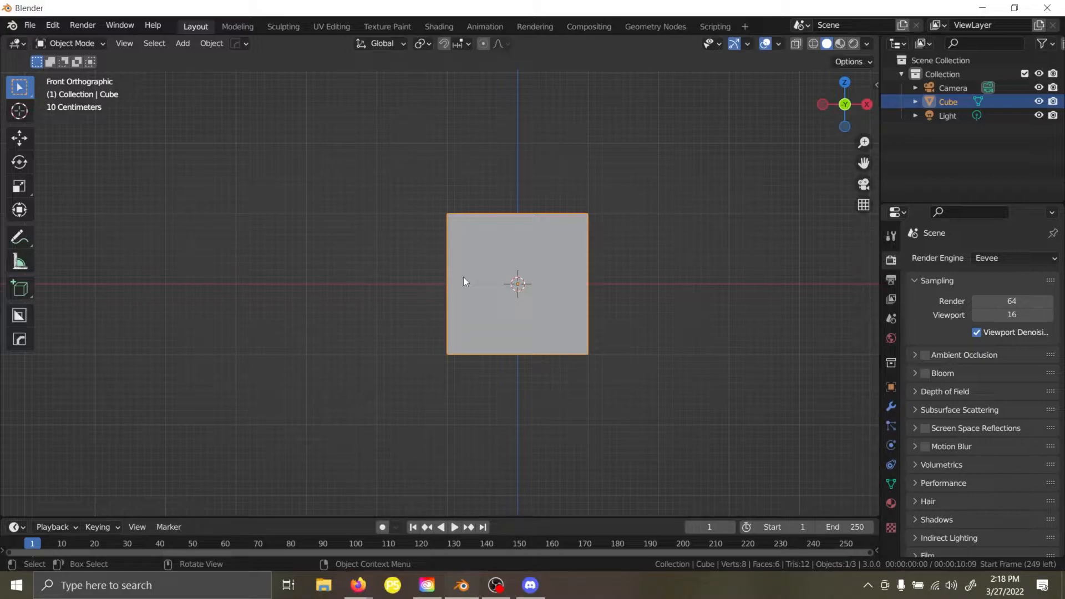
Orbit away from the front view and show the cube from the left preset viewpoint.
mouse_move(495, 258)
middle_down()
mouse_move(504, 262)
mouse_move(487, 275)
middle_up()
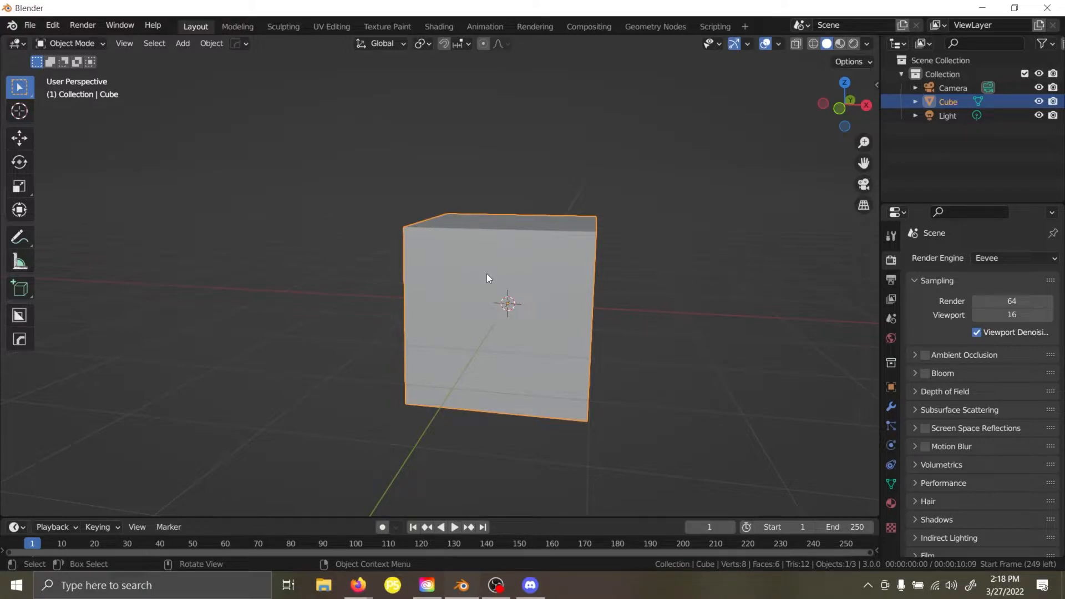
key(grave)
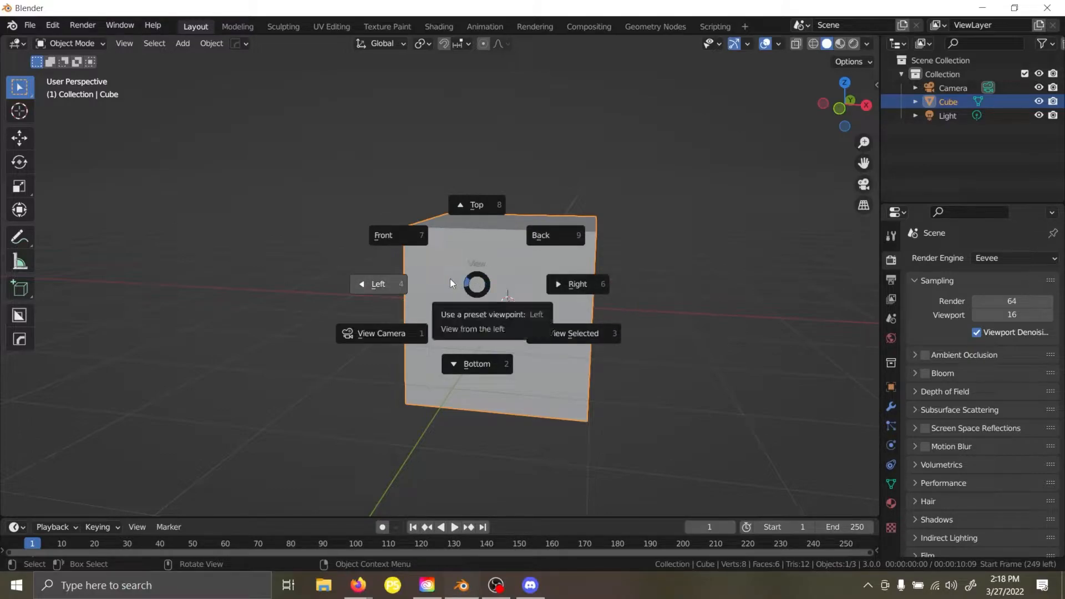
click(450, 280)
key(grave)
click(519, 276)
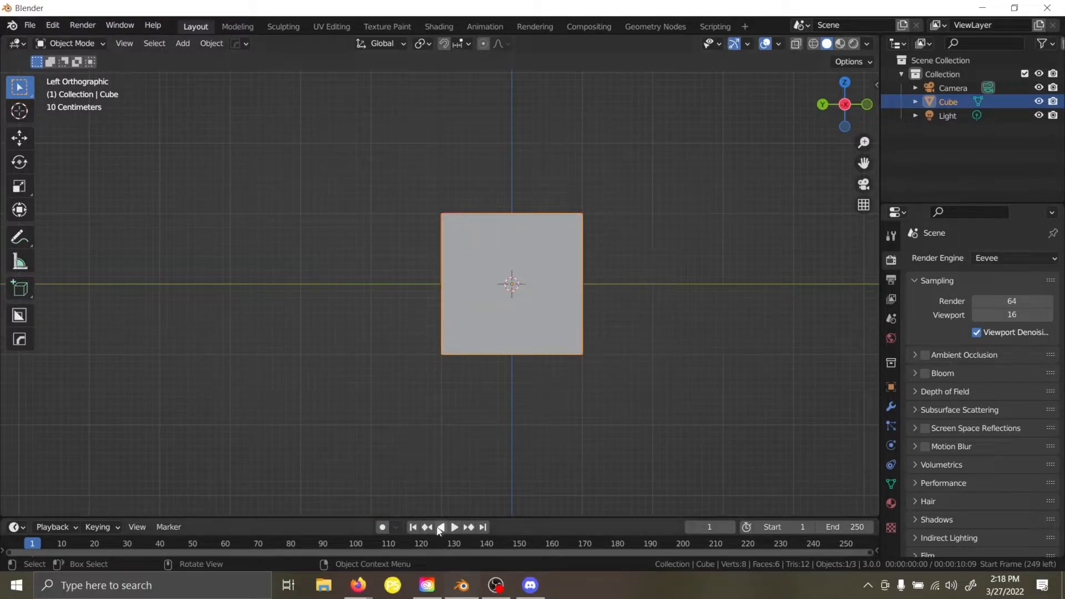
Switch to Firefox and search the web for "tilda key" in a new tab.
click(360, 586)
click(423, 482)
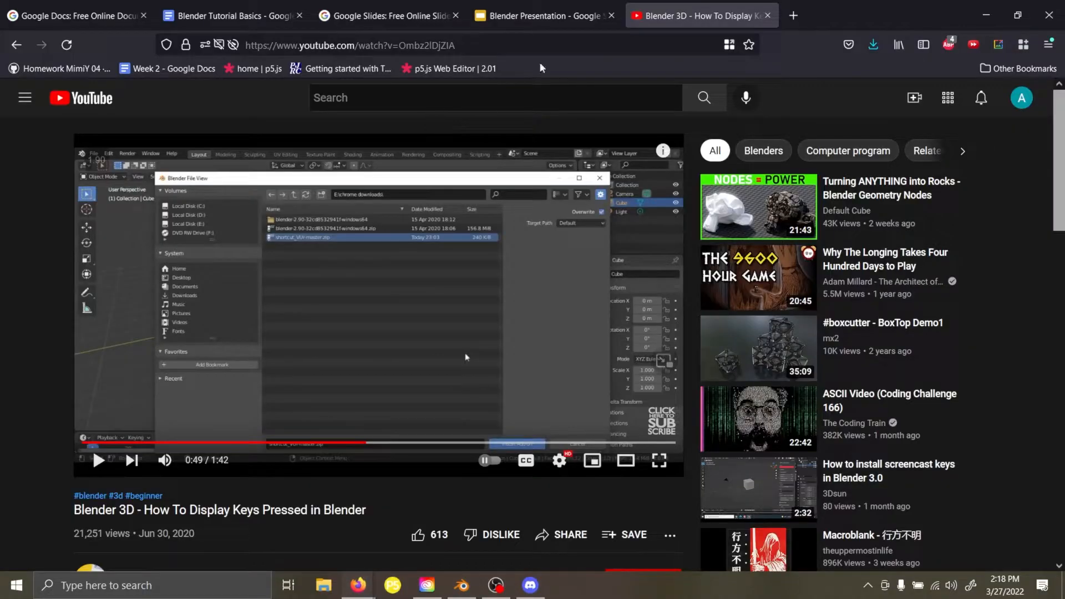
click(794, 15)
text(tils)
key(BackSpace)
text(da)
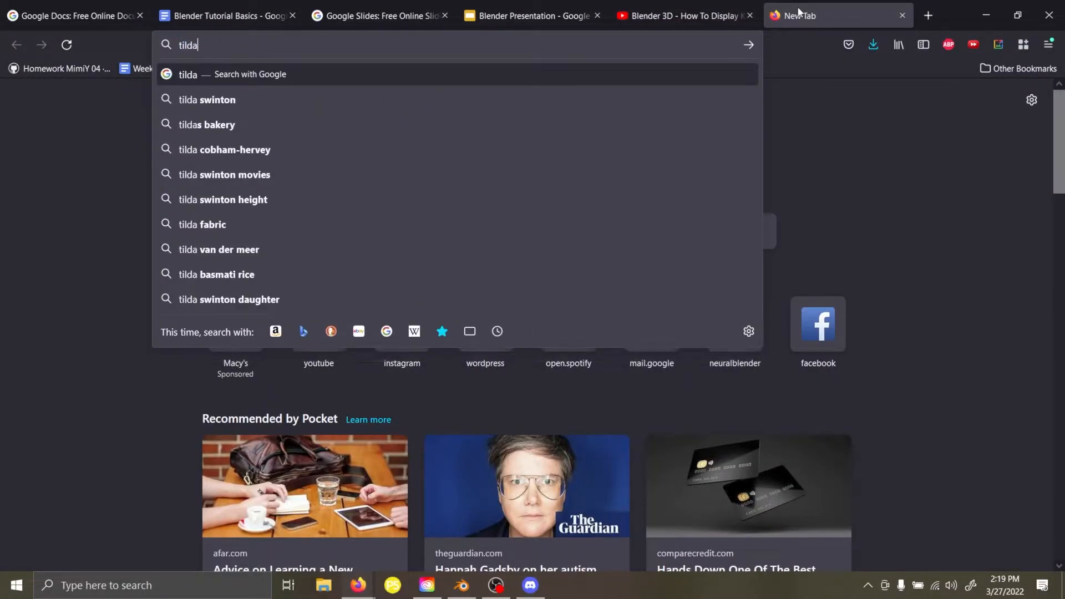
text(ey)
key(Return)
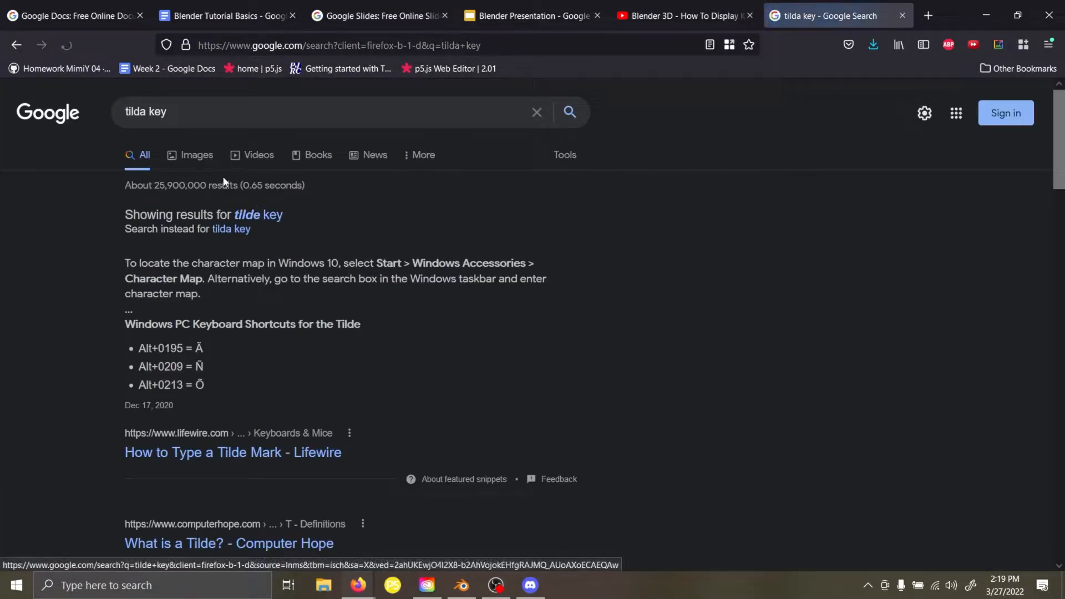
Correct the search to "tilde key" and enlarge the Mac keyboard photo with circled keys in the image results.
click(247, 215)
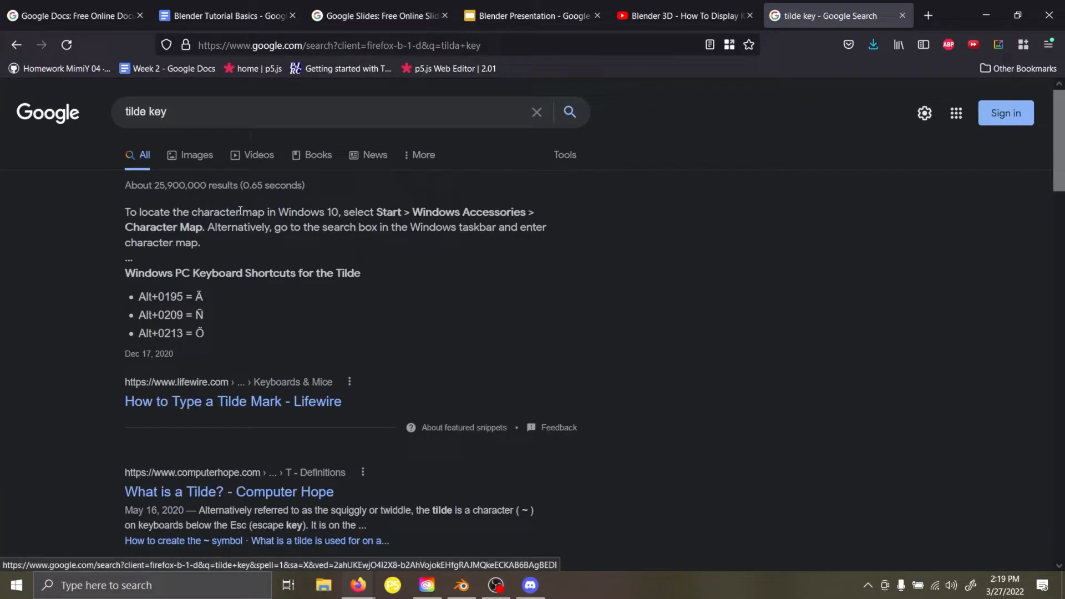
click(196, 161)
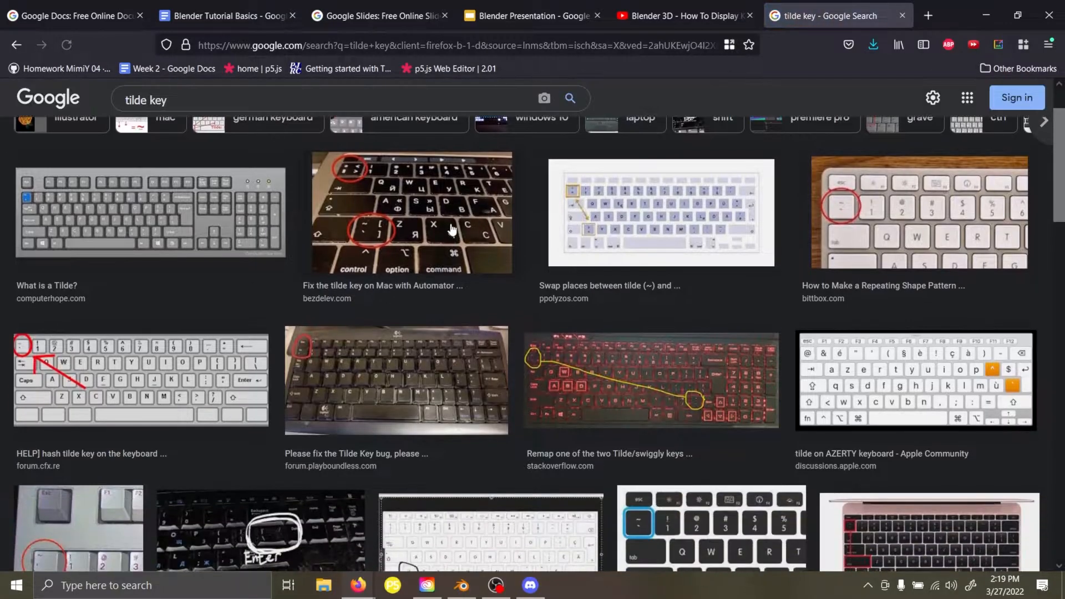
click(486, 270)
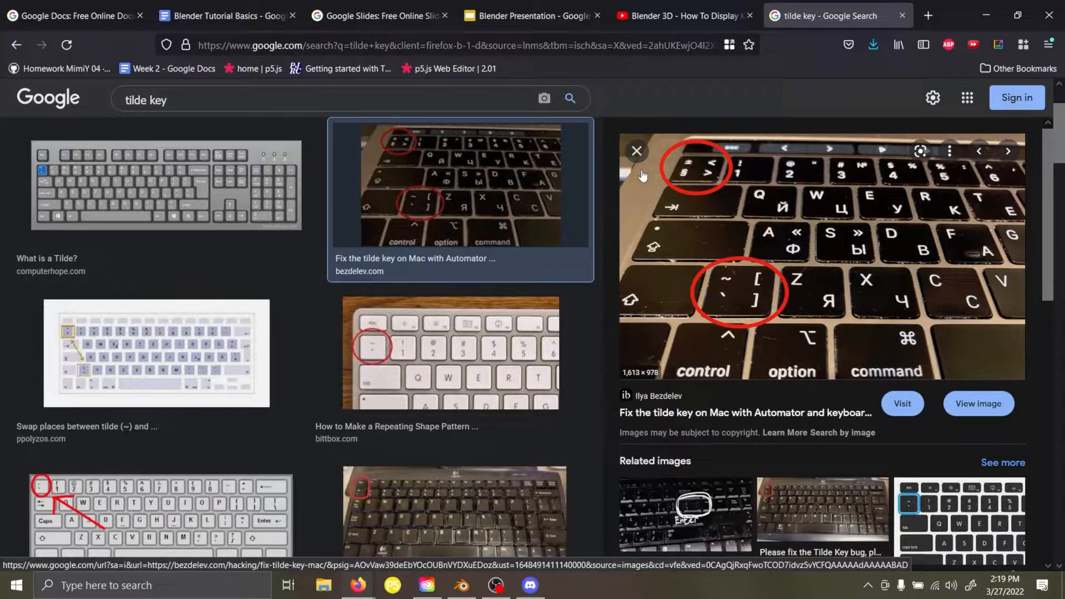
Switch back to Blender, orbit to an angled view of the cube and open the preferences window.
key(alt+Tab)
middle_drag(323, 233, 392, 271)
middle_drag(372, 223, 274, 202)
click(30, 25)
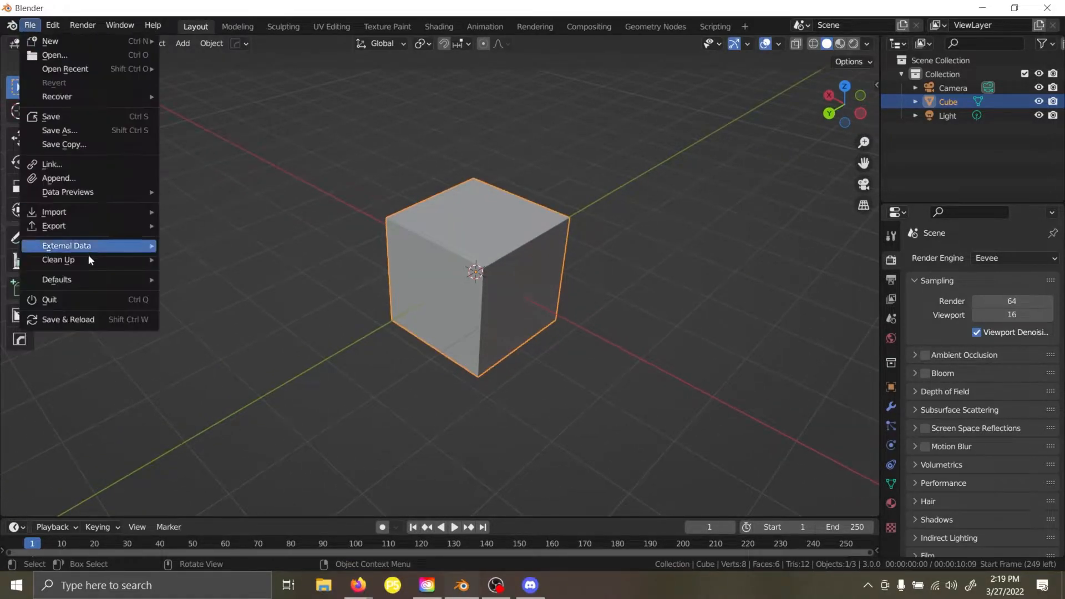
mouse_move(52, 25)
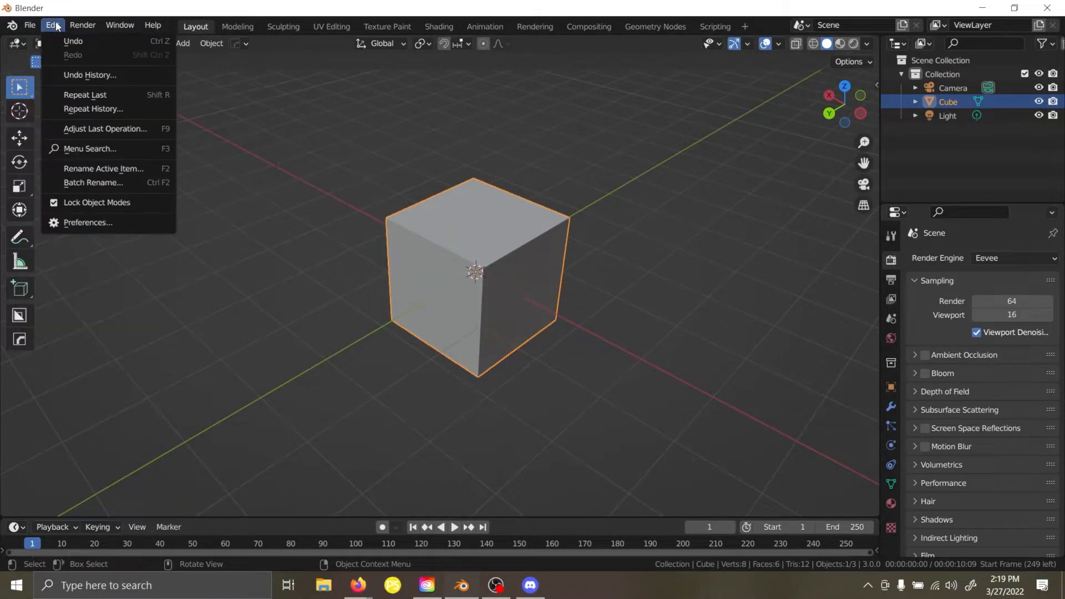
click(83, 223)
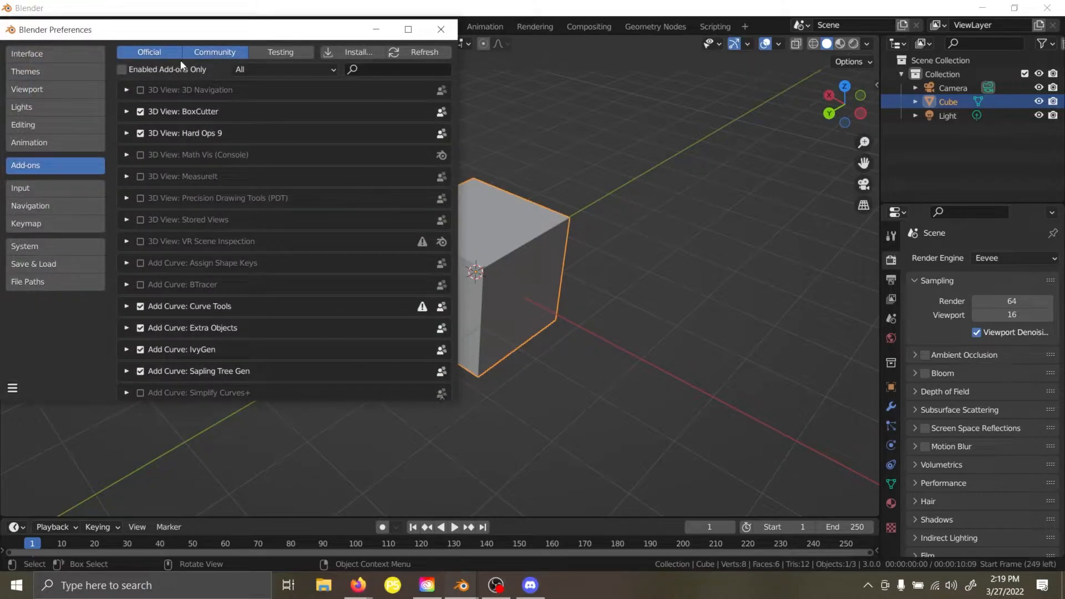
Enable Emulate Numpad in the keyboard input preferences, deselect the cube and close the preferences window.
click(55, 205)
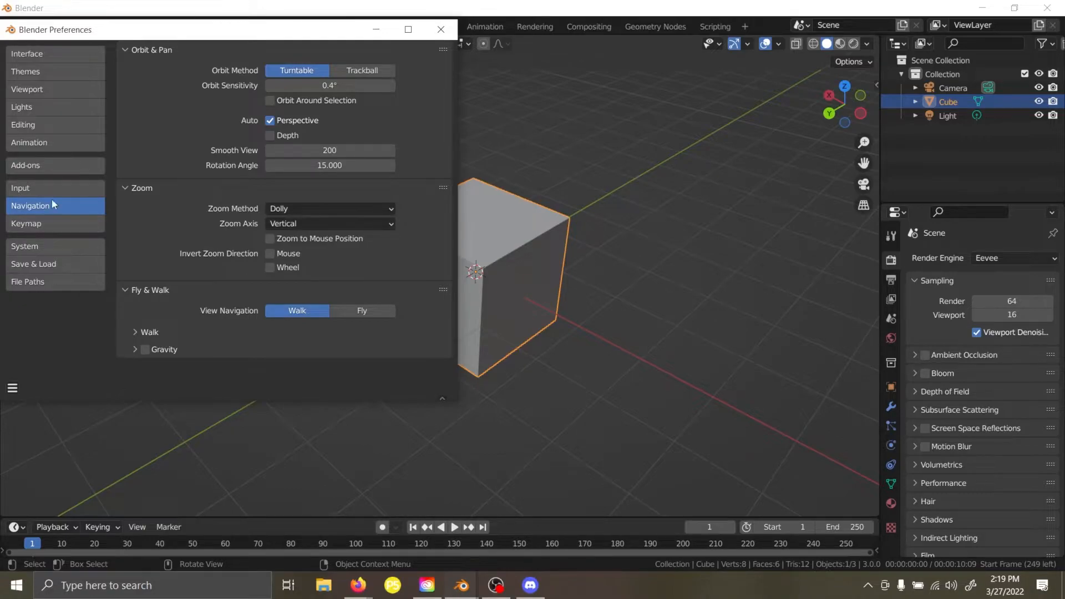
click(53, 187)
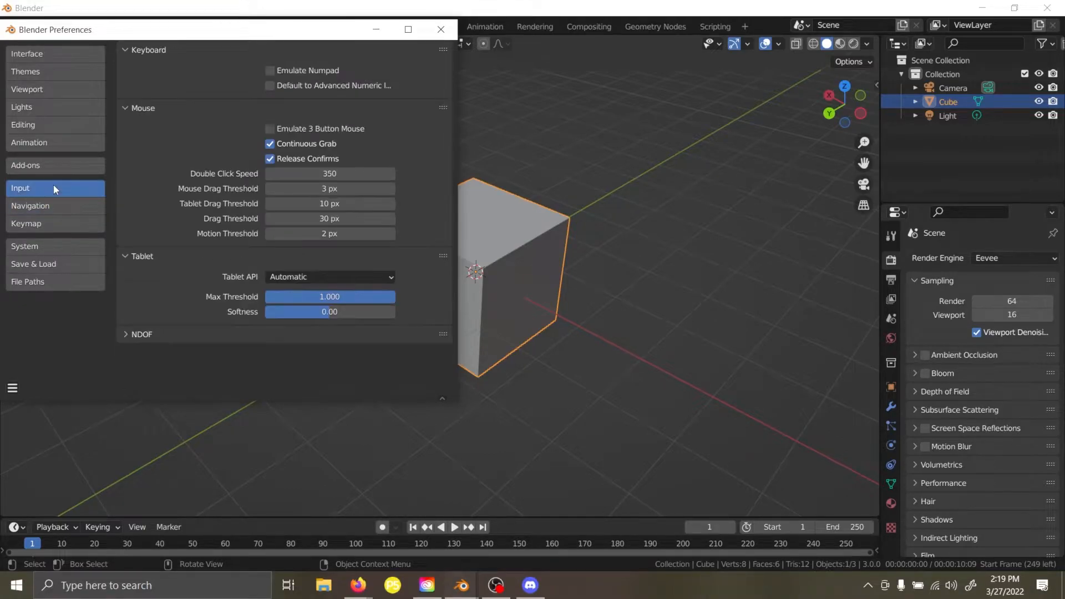
click(307, 71)
click(546, 147)
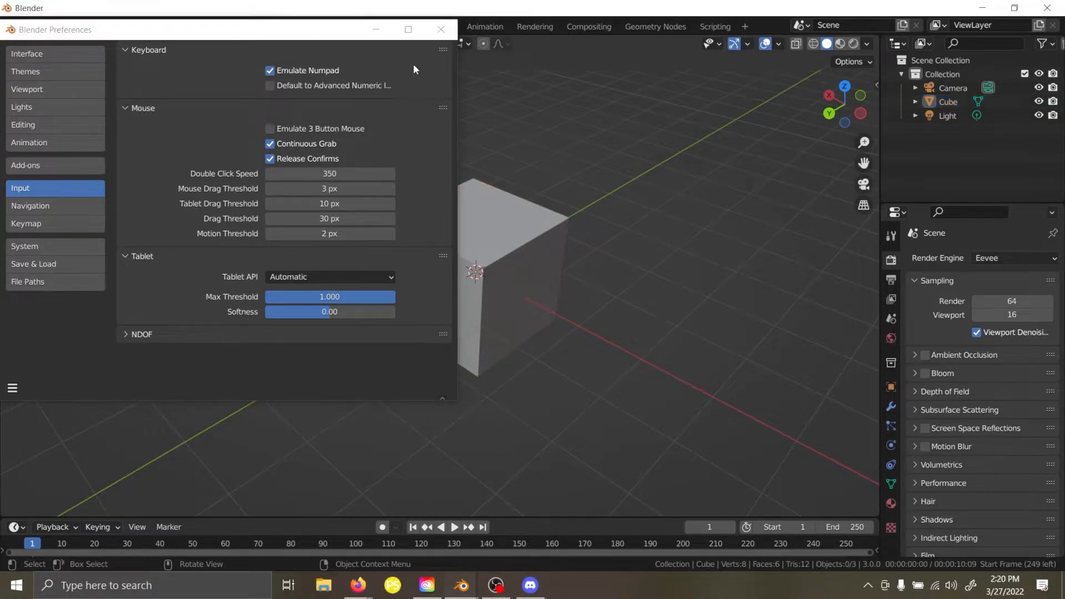
click(439, 30)
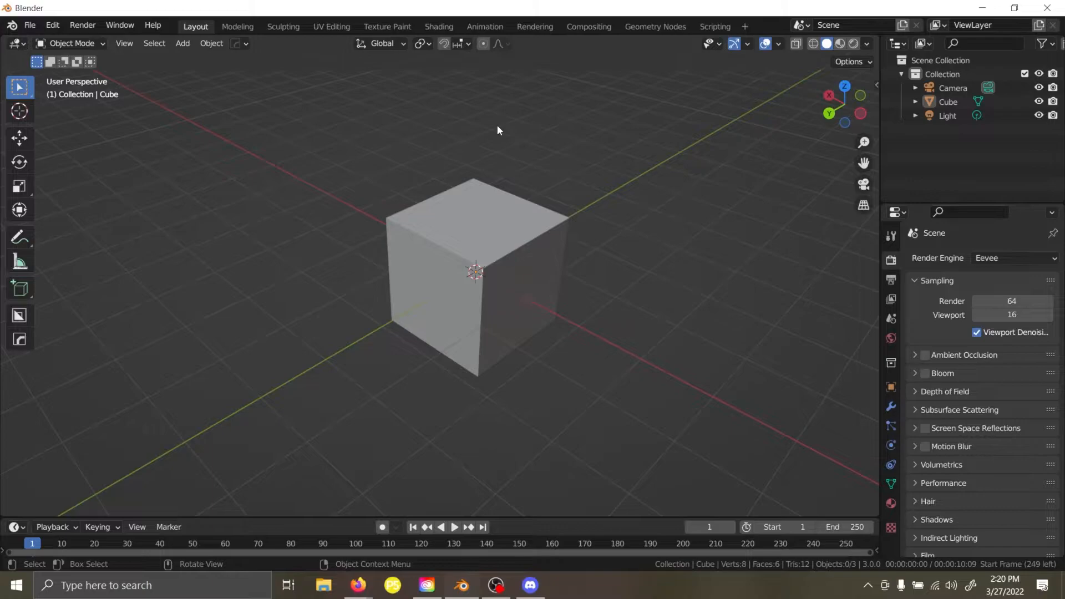
Show the cube in the front view, change to the right view and toggle it to perspective projection.
middle_drag(381, 272, 383, 258)
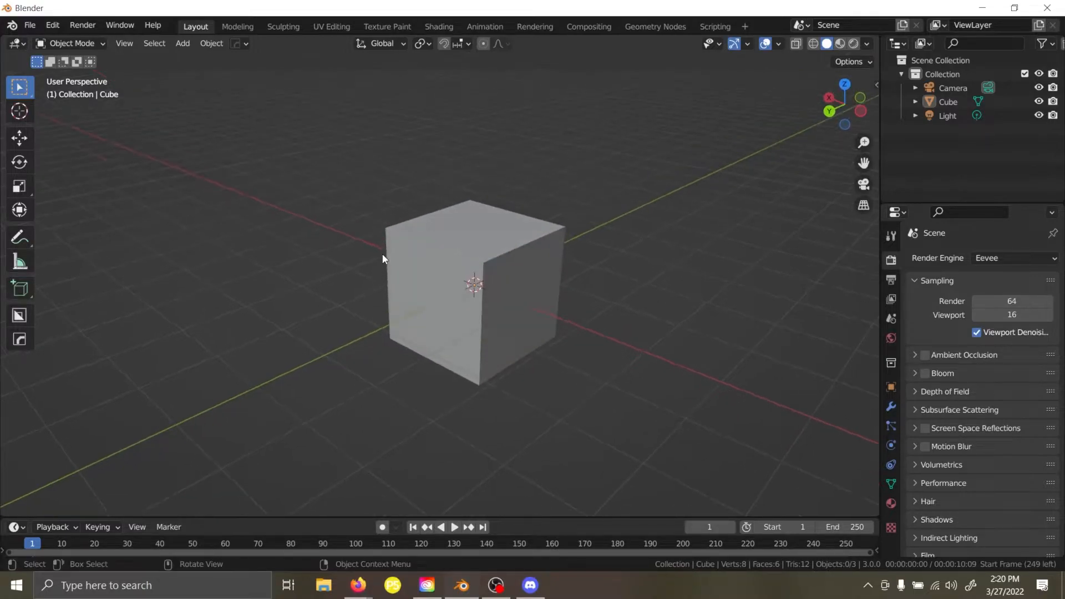
key(KP_1)
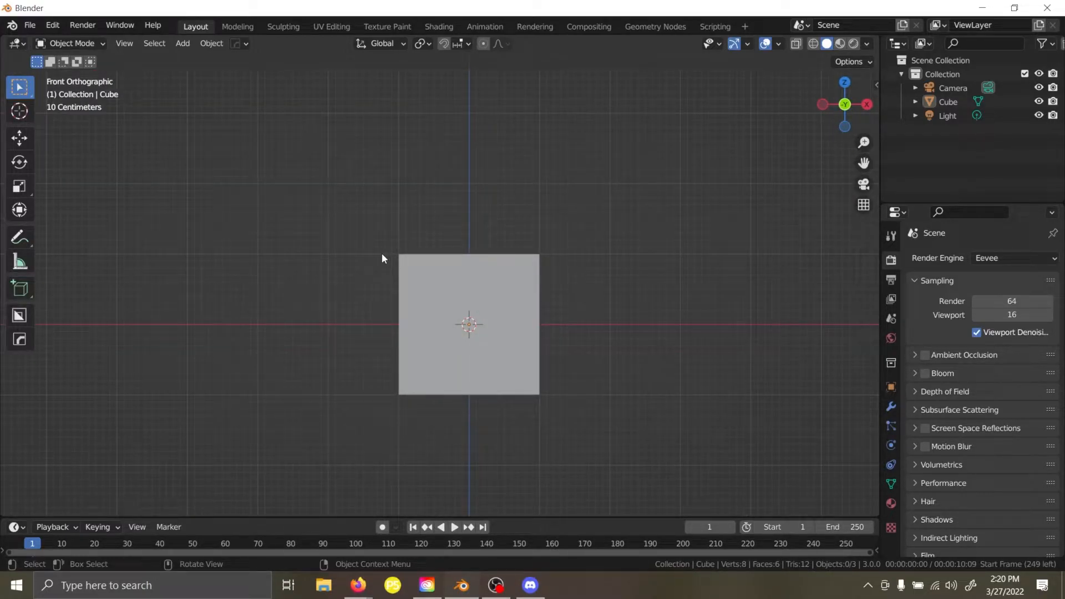
key(KP_3)
key(KP_5)
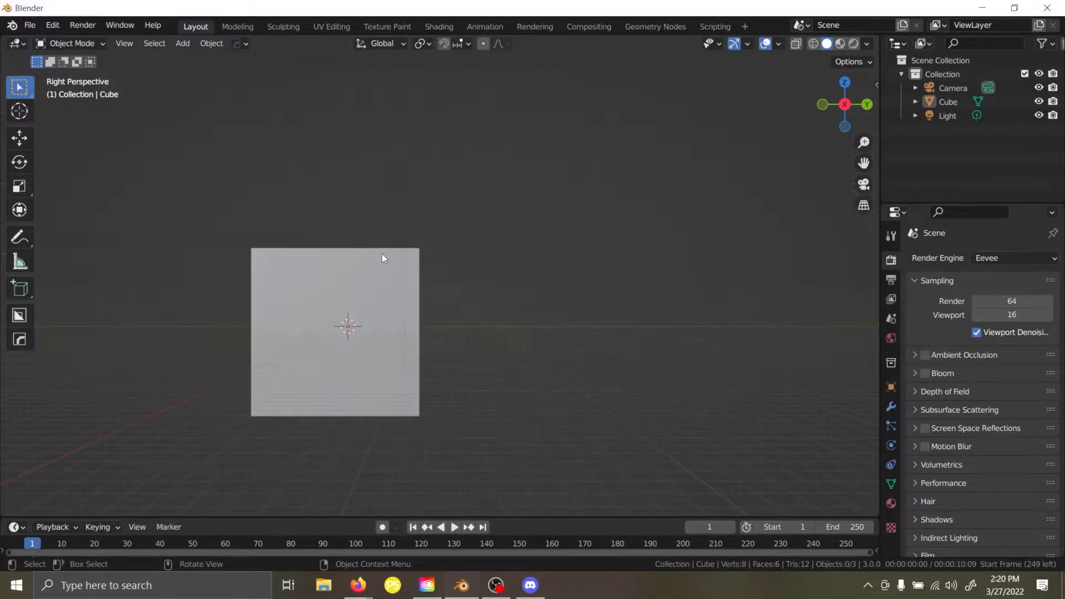
View the cube from the top, the bottom and the back.
key(KP_7)
key(ctrl+KP_7)
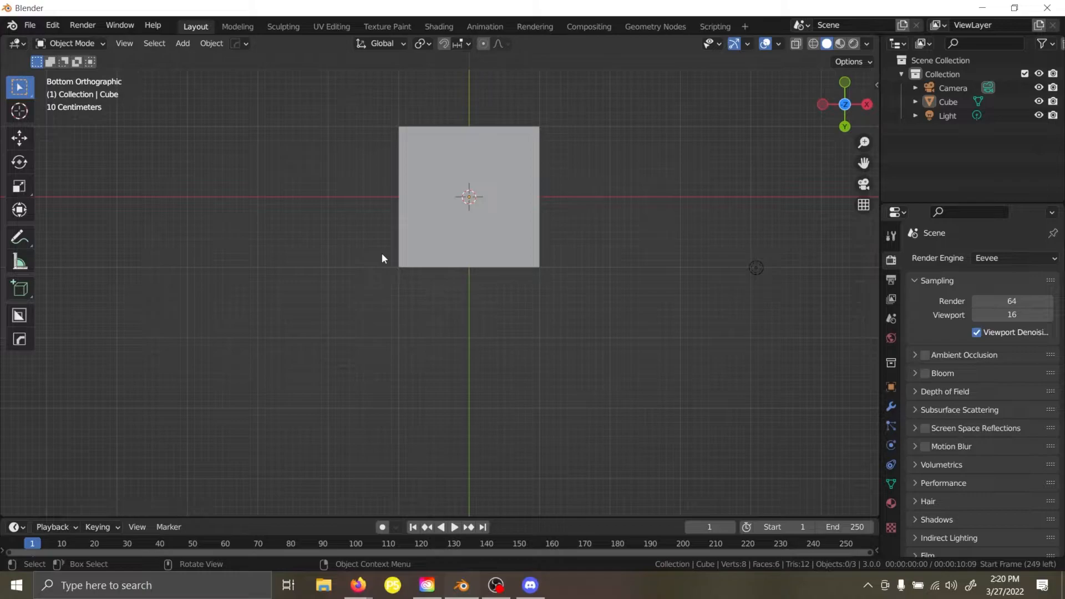
key(alt)
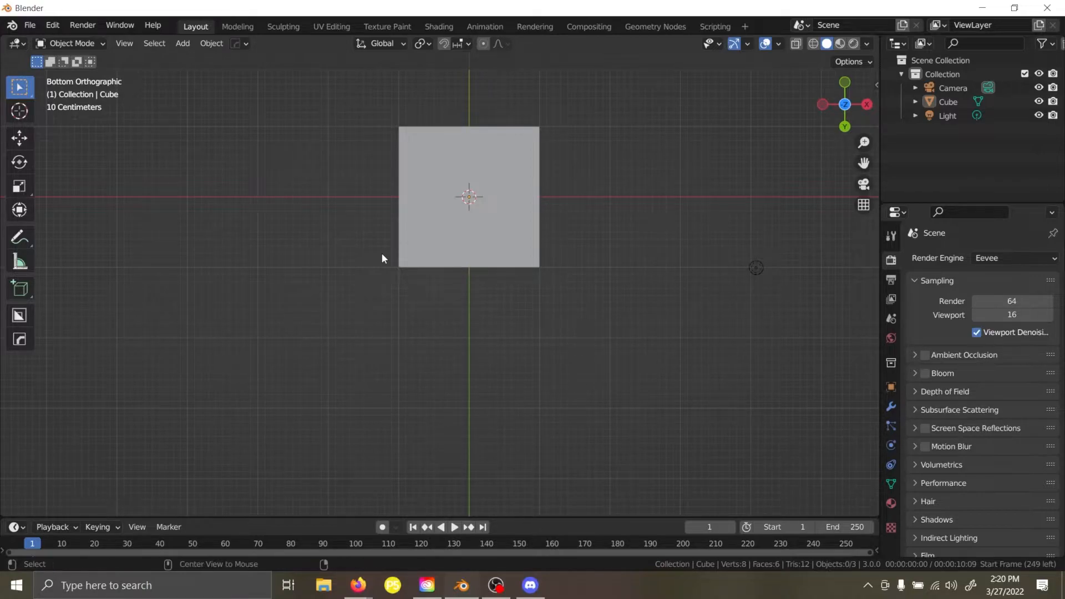
key(ctrl+KP_1)
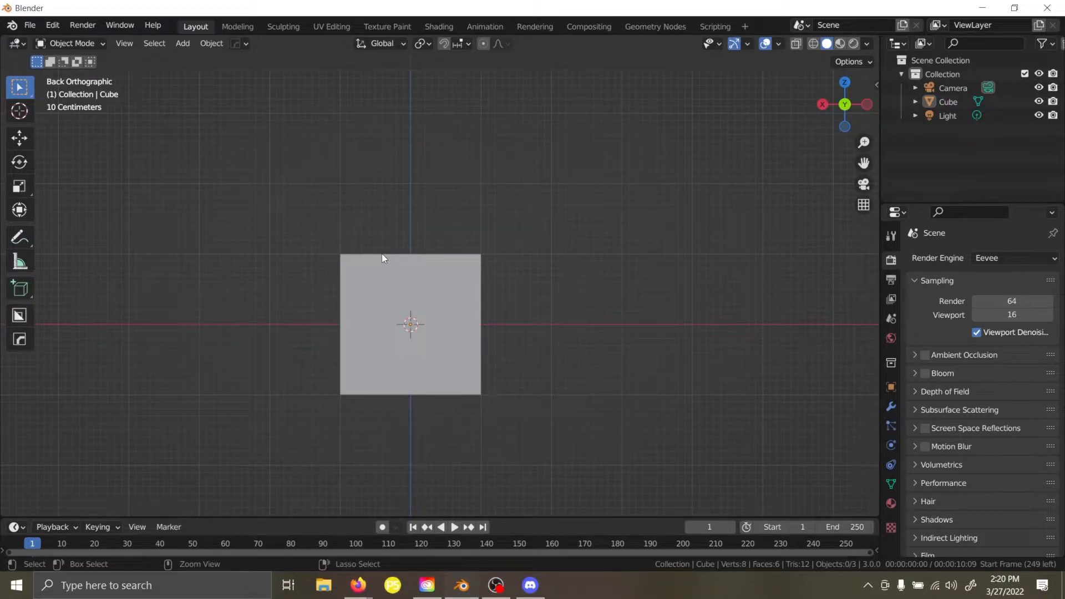
Show the cube from the front and from the back, and orbit to an angled perspective view.
key(KP_1)
key(ctrl+KP_1)
middle_drag(382, 254, 737, 114)
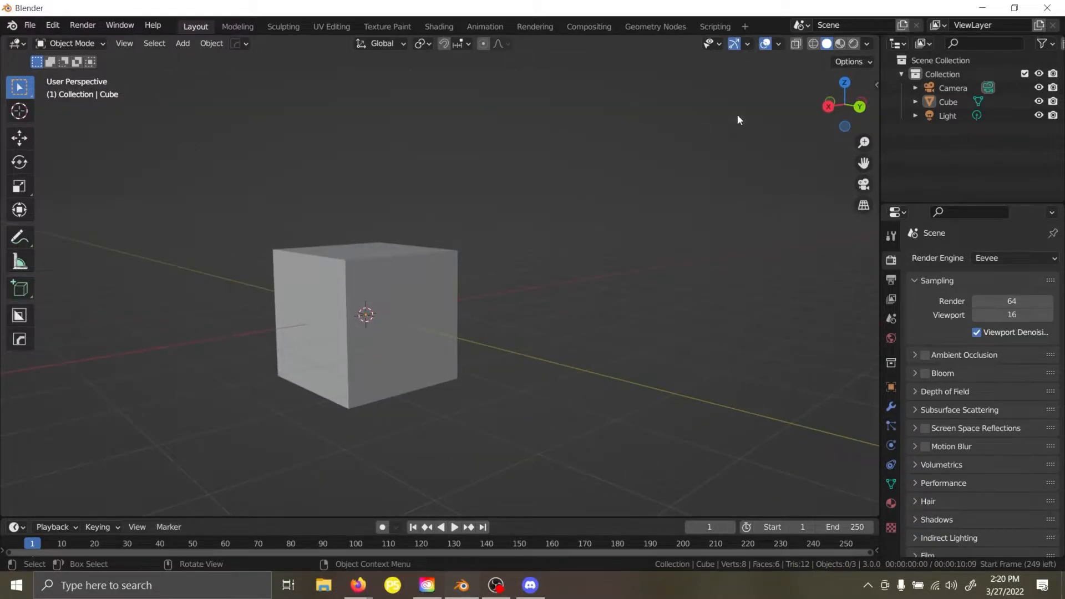
Use the navigation gizmo to view the cube from the right, orbit freely, and switch to the top and back views.
click(830, 105)
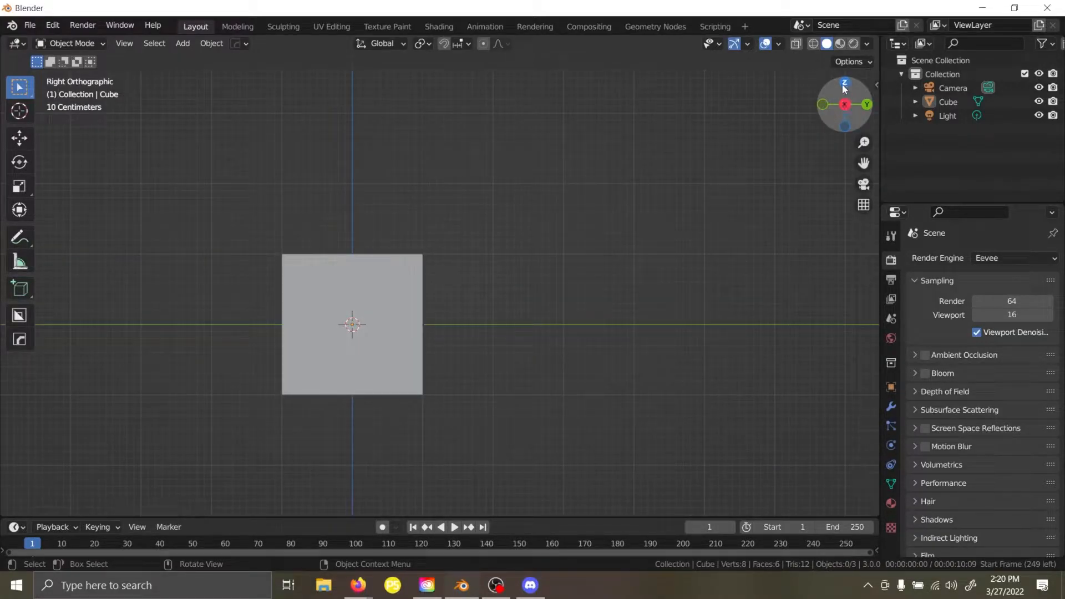
drag(844, 89, 811, 118)
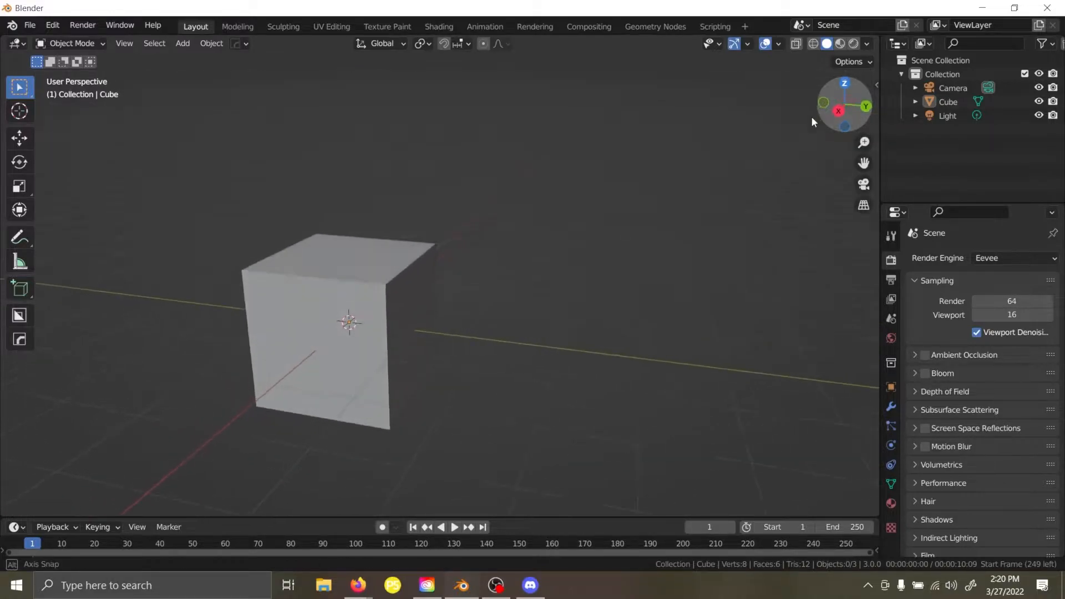
click(848, 88)
click(847, 85)
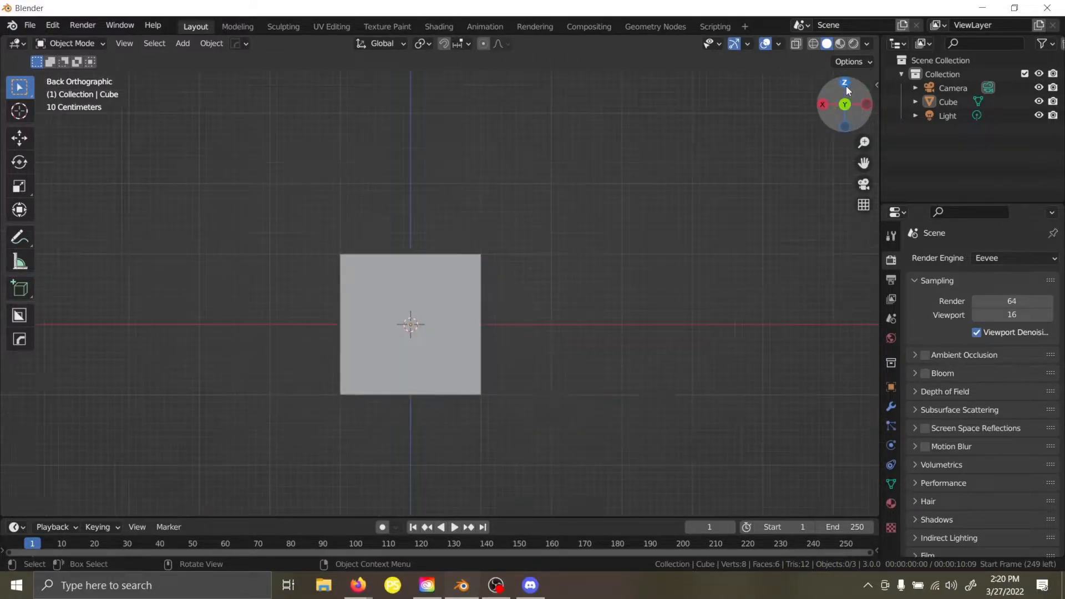
Show the cube's top, bottom and right orthographic views with the axis balls of the navigation gizmo.
drag(848, 91, 850, 99)
click(851, 86)
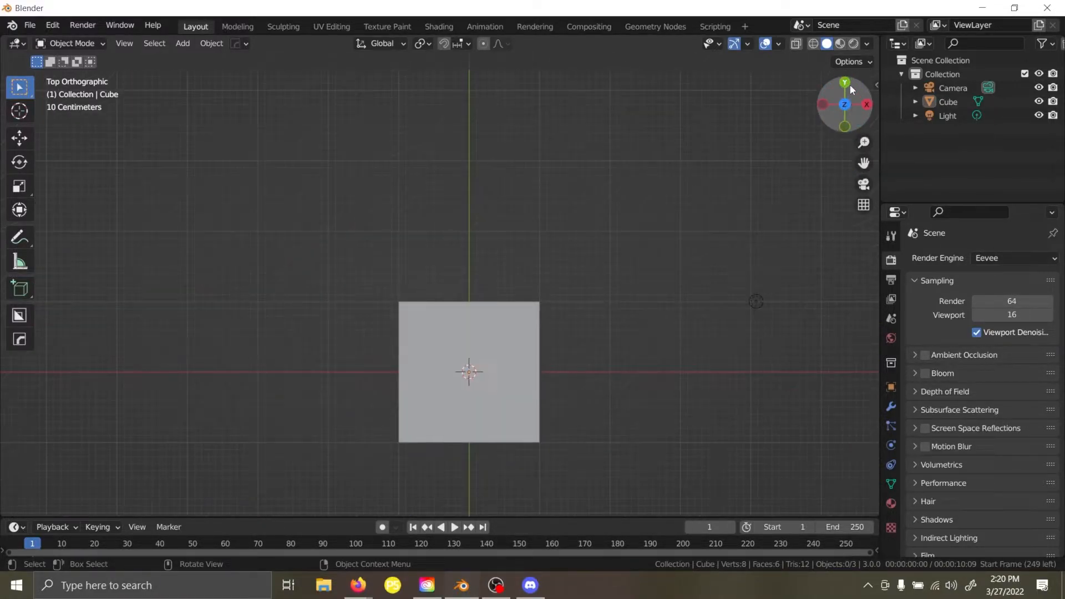
click(850, 108)
click(845, 127)
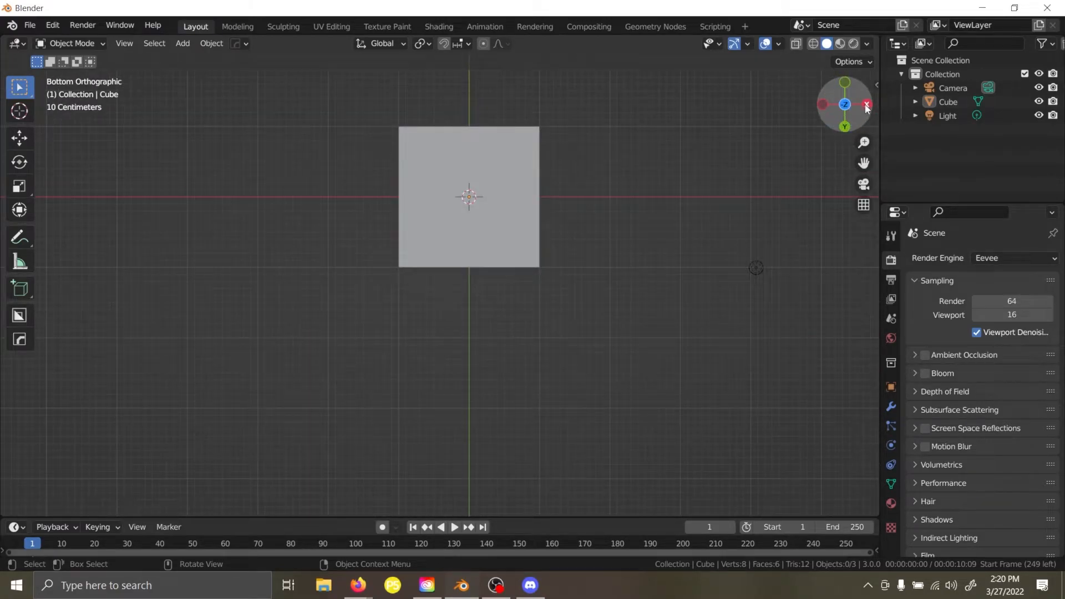
click(868, 106)
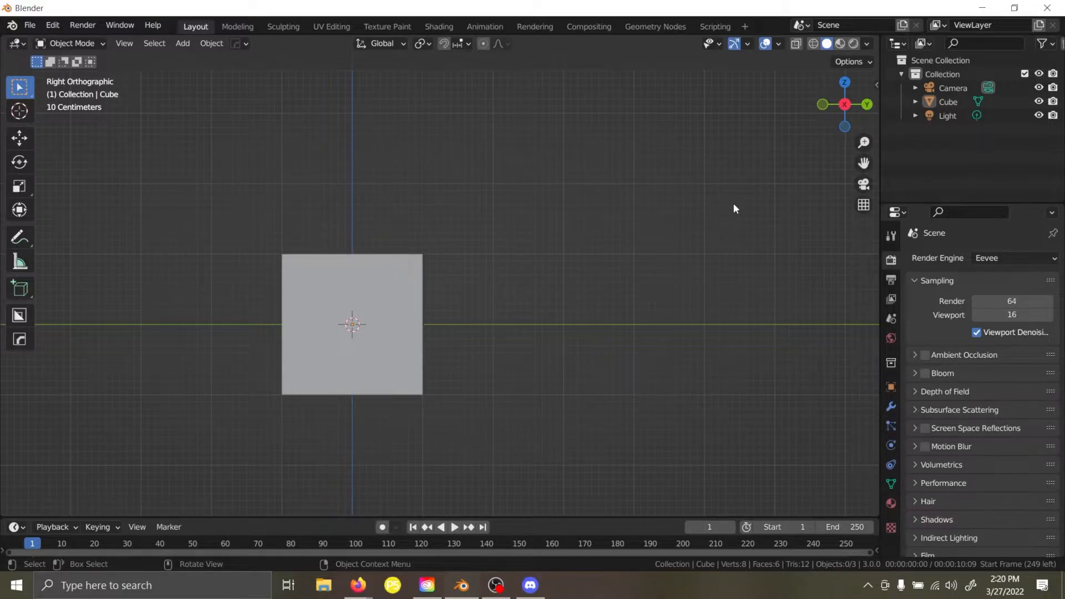
Create a new General file without saving the changes to the current one.
middle_drag(507, 250, 547, 277)
scroll(521, 284, down, 4)
shift+middle_drag(431, 297, 501, 301)
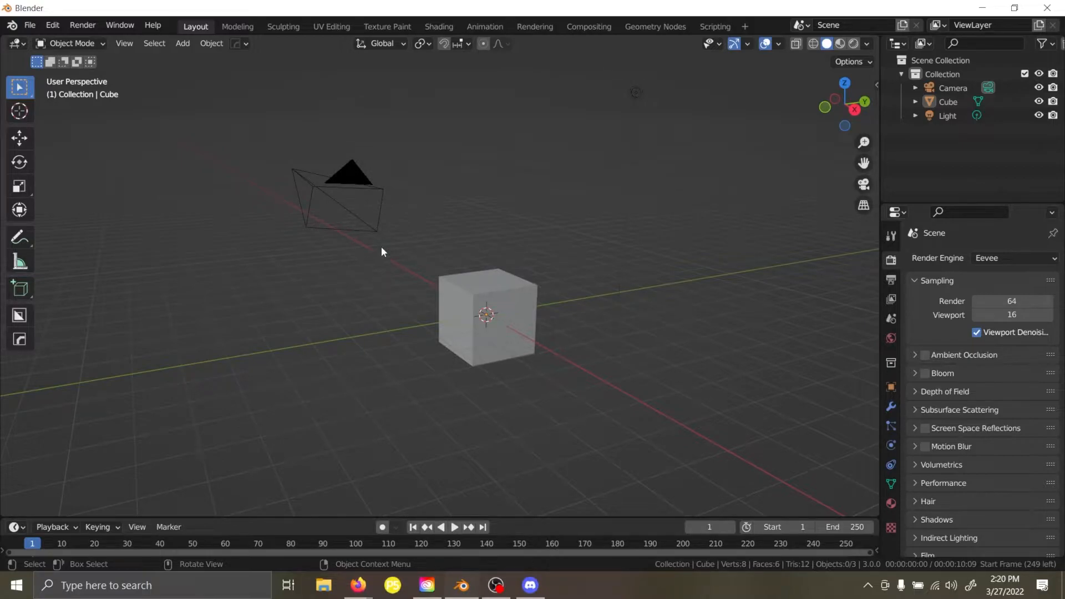
click(31, 30)
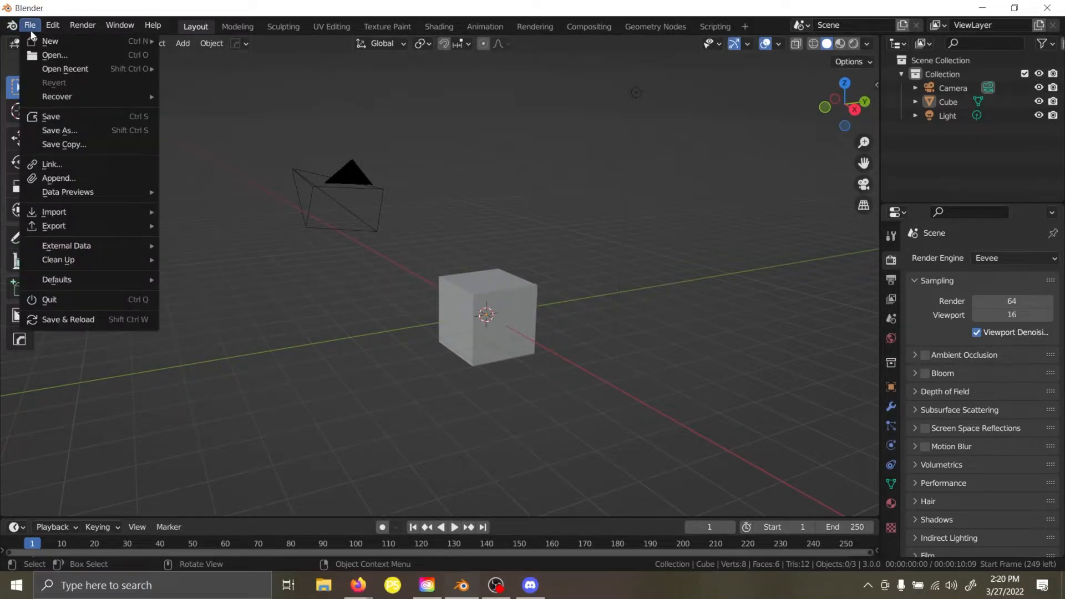
mouse_move(49, 41)
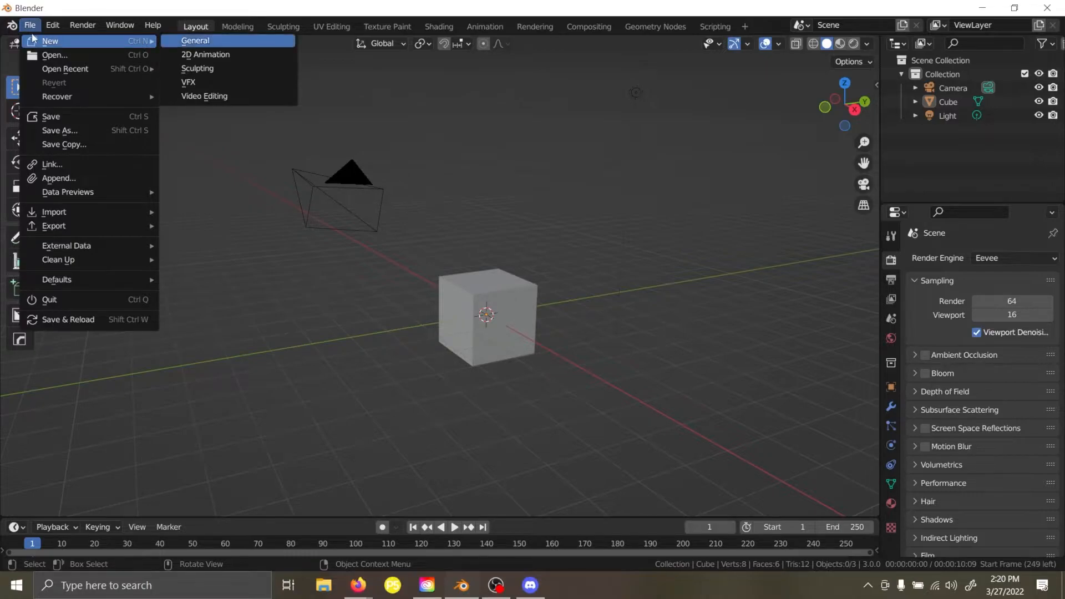
click(212, 41)
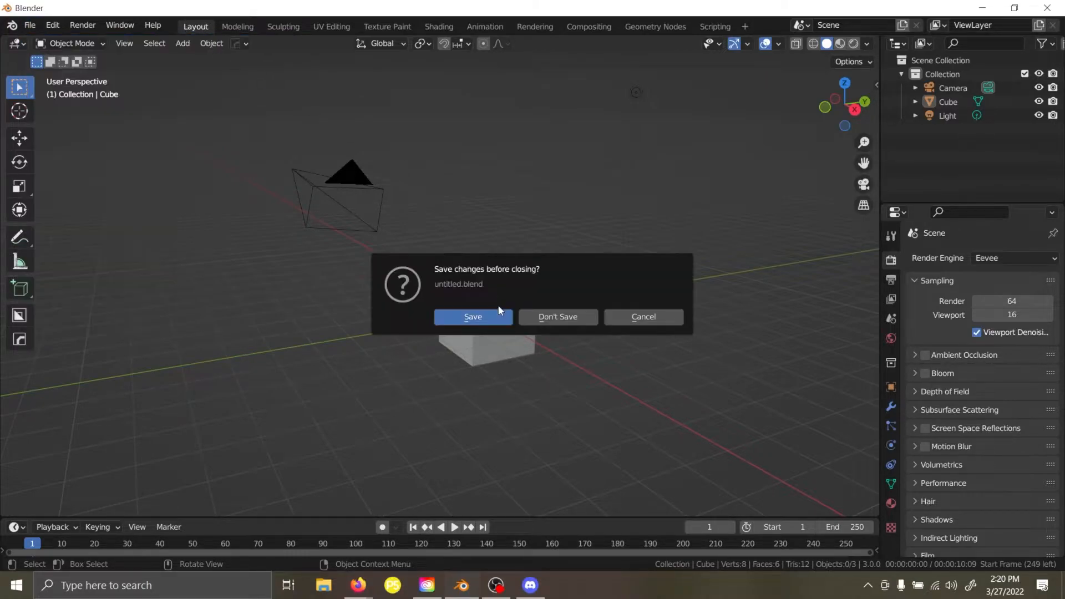
click(556, 317)
shift+middle_drag(406, 218, 495, 243)
shift+middle_drag(445, 271, 398, 295)
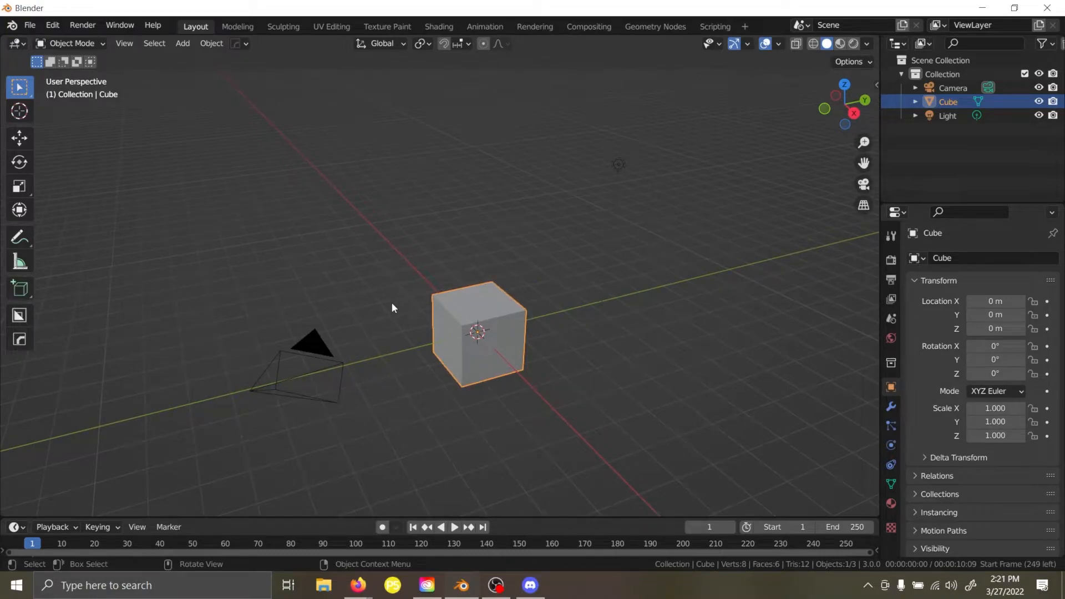
mouse_move(452, 304)
shift+middle_down()
mouse_move(468, 294)
mouse_move(451, 289)
shift+middle_up()
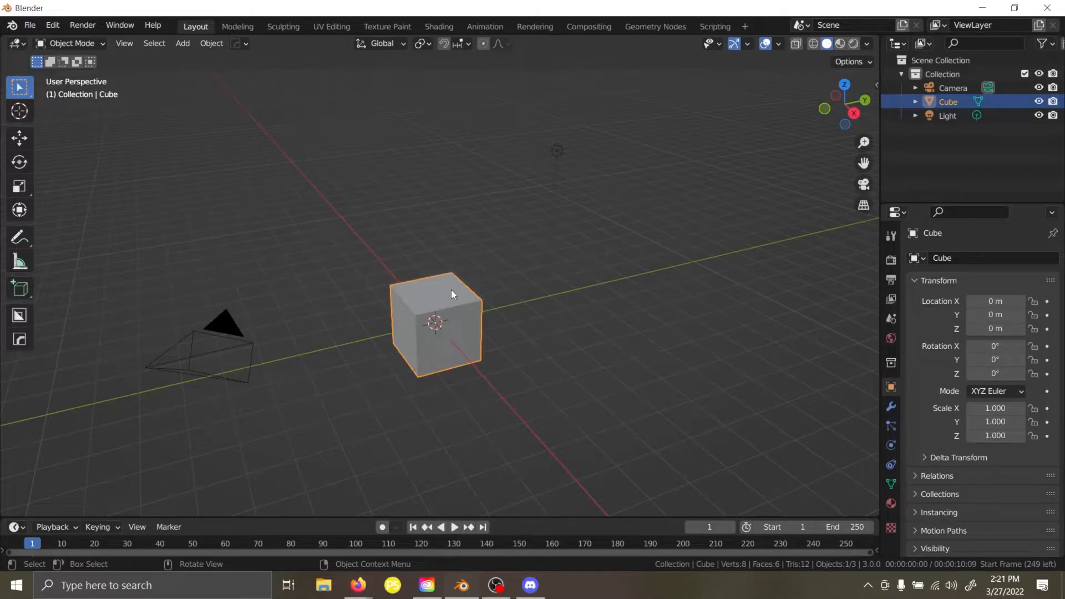
middle_drag(452, 289, 334, 287)
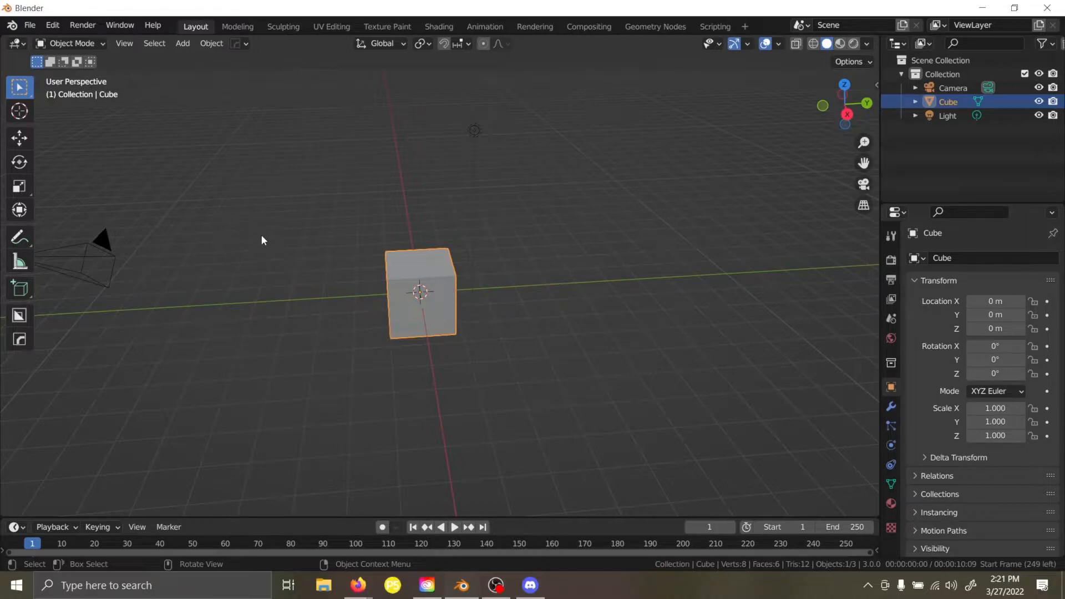
shift+middle_drag(298, 241, 291, 219)
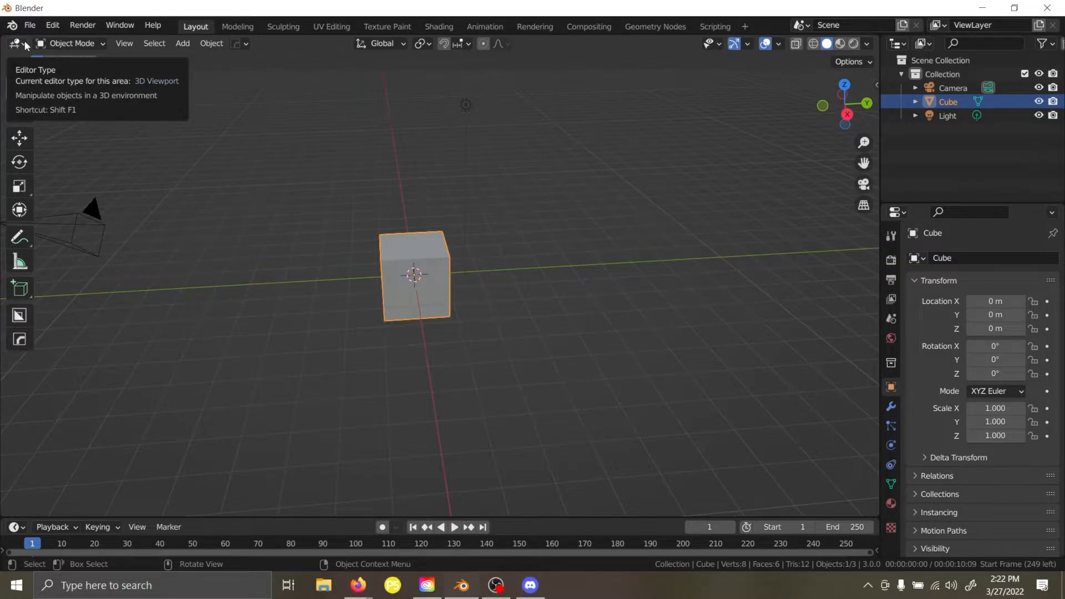
shift+middle_drag(392, 201, 432, 242)
scroll(501, 215, up, 1)
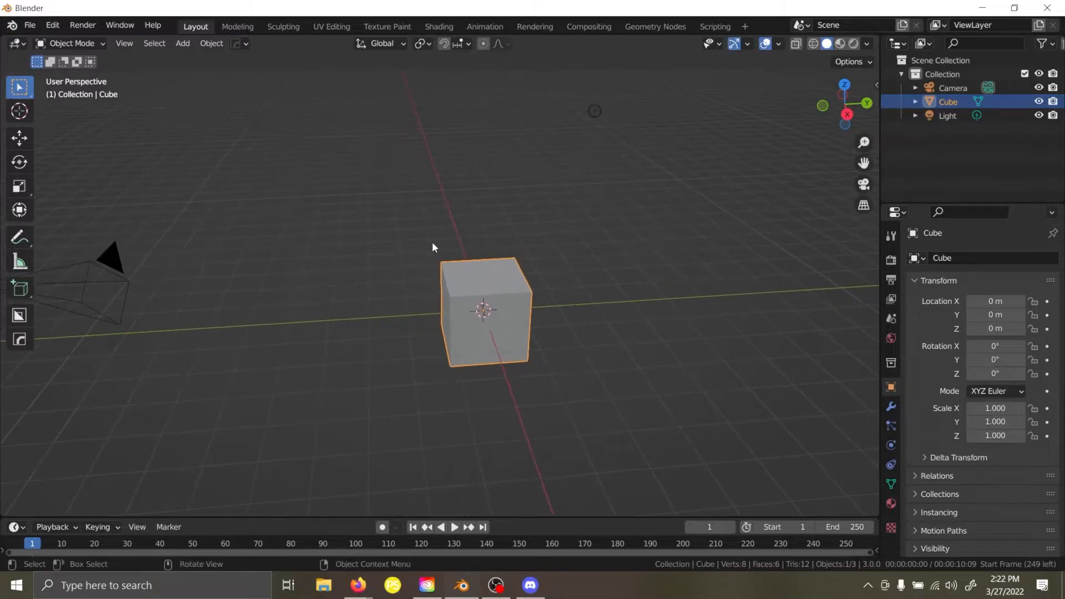
scroll(431, 242, down, 1)
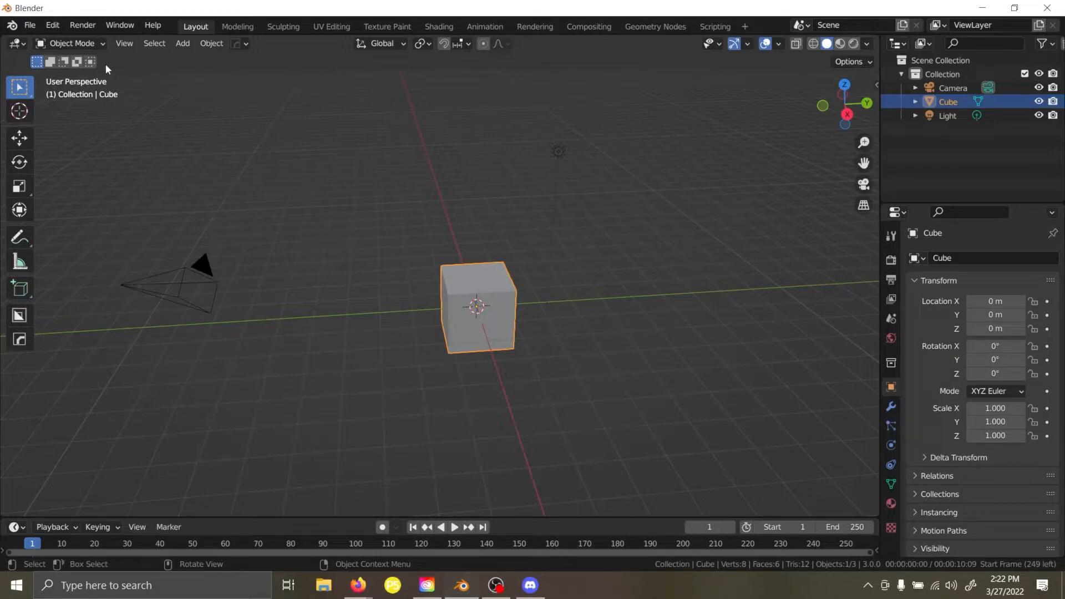
Look over the editor type selector and the interaction modes available for the cube, keeping Object Mode active.
click(16, 43)
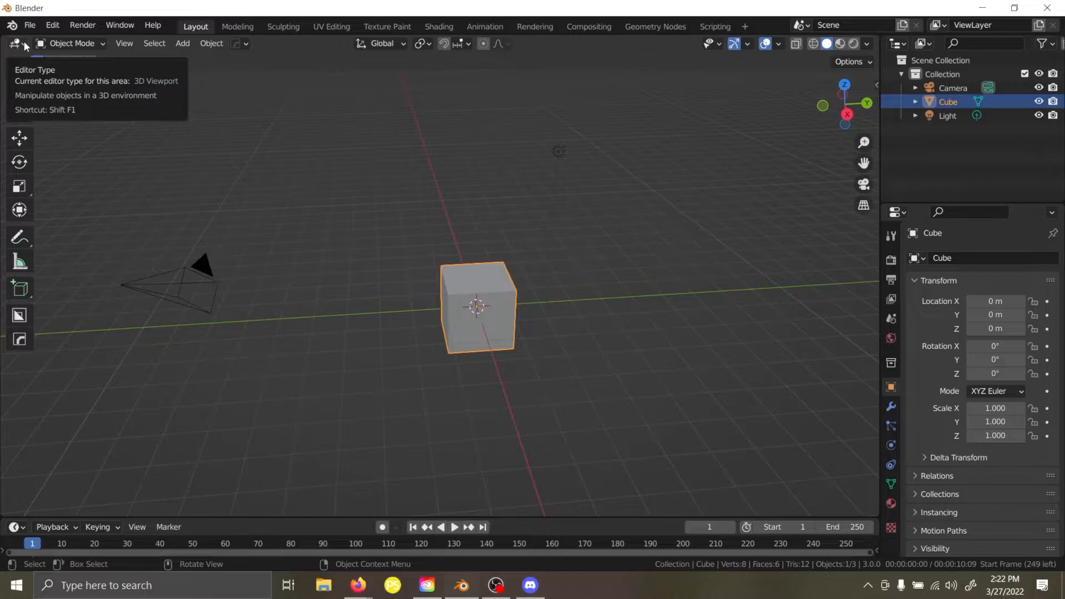
click(98, 43)
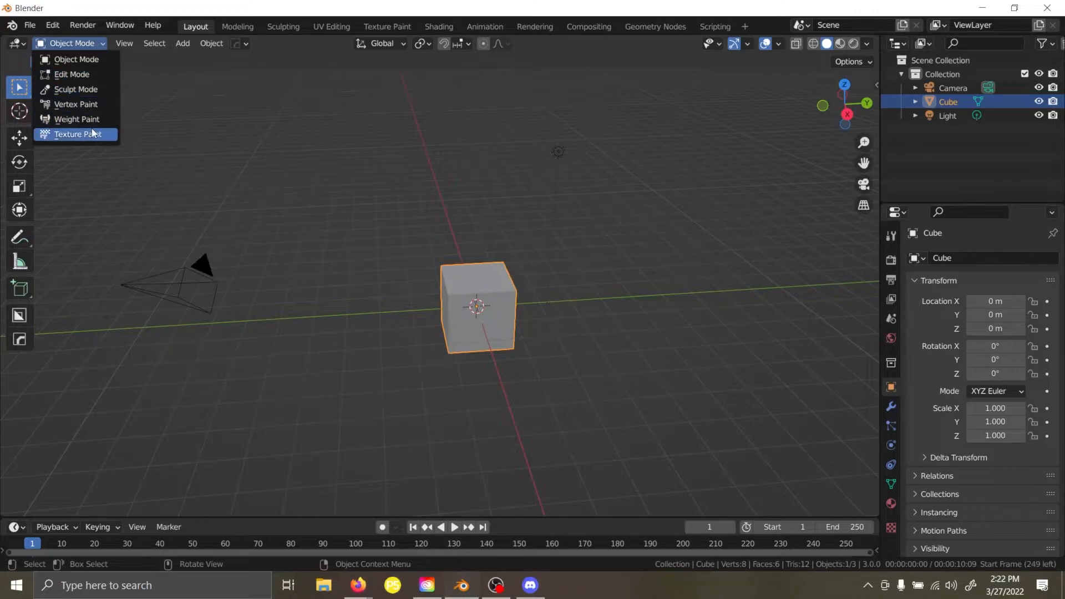
click(348, 163)
click(484, 284)
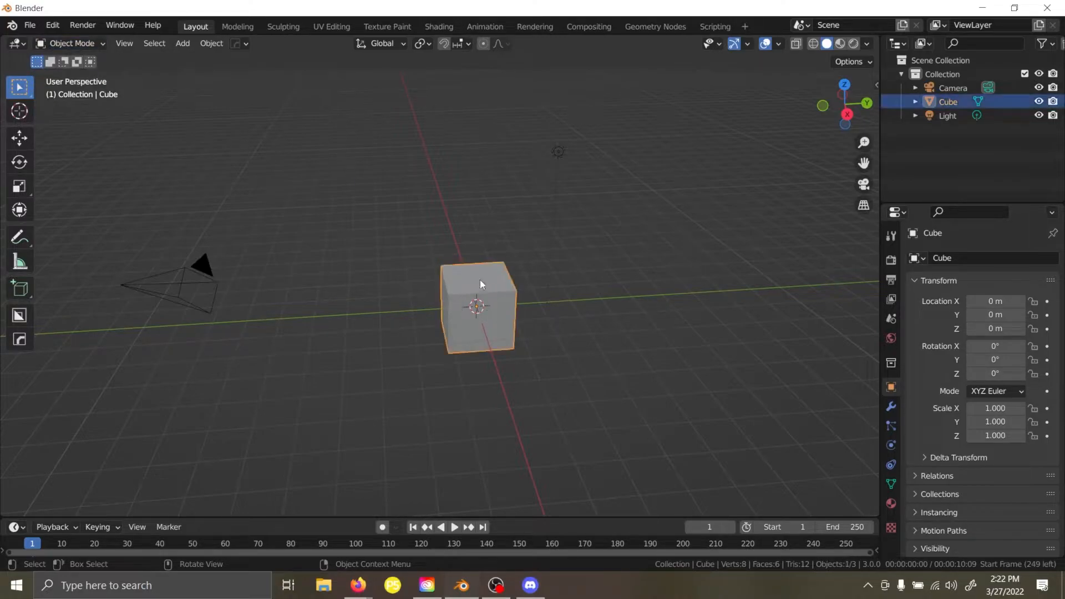
middle_drag(295, 260, 295, 238)
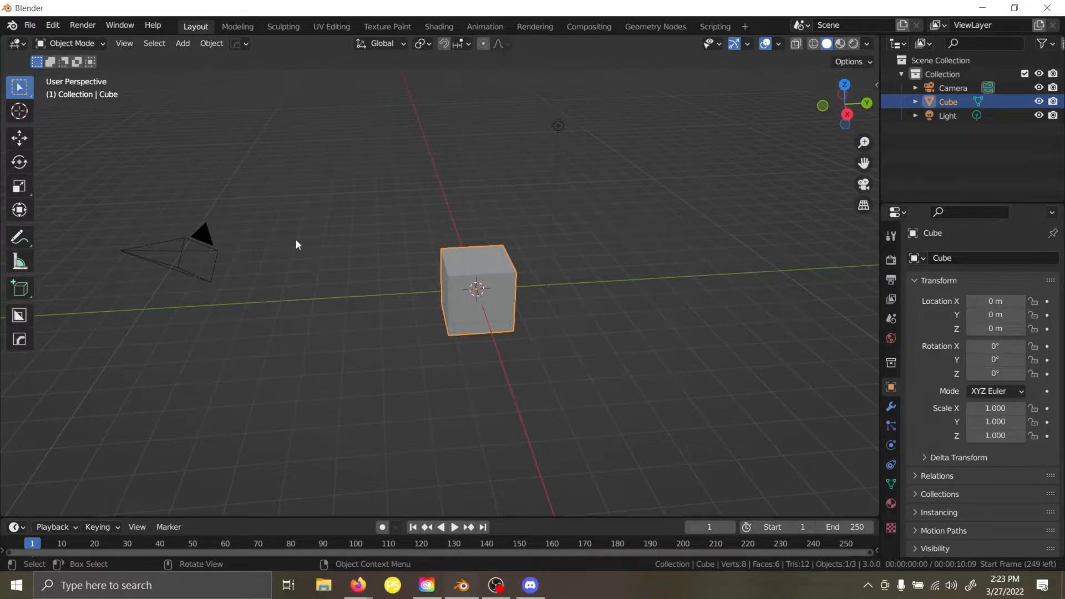
shift+middle_drag(352, 279, 335, 273)
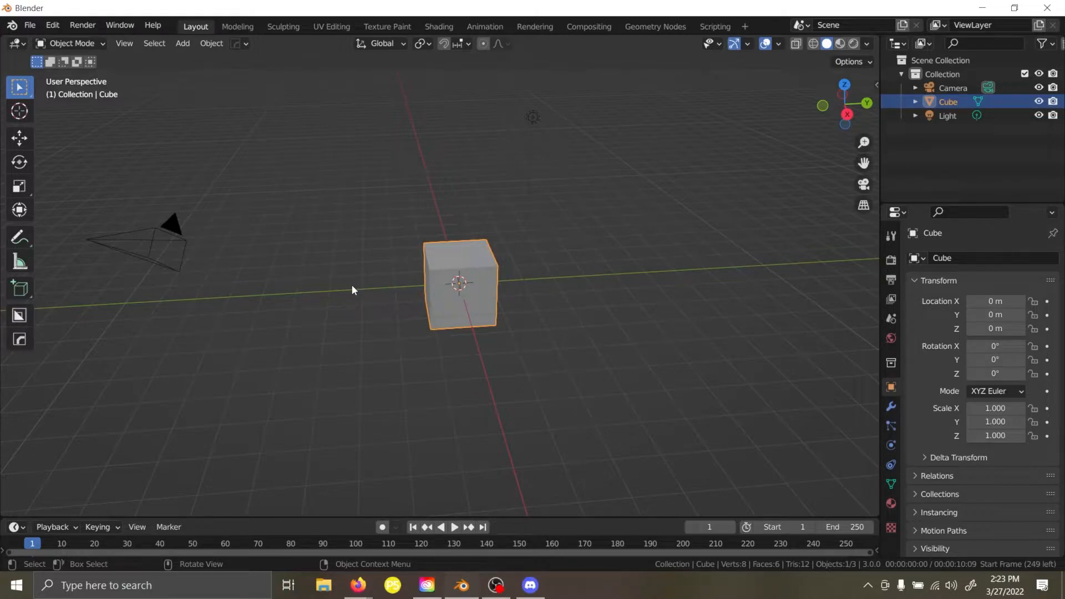
middle_drag(352, 285, 369, 292)
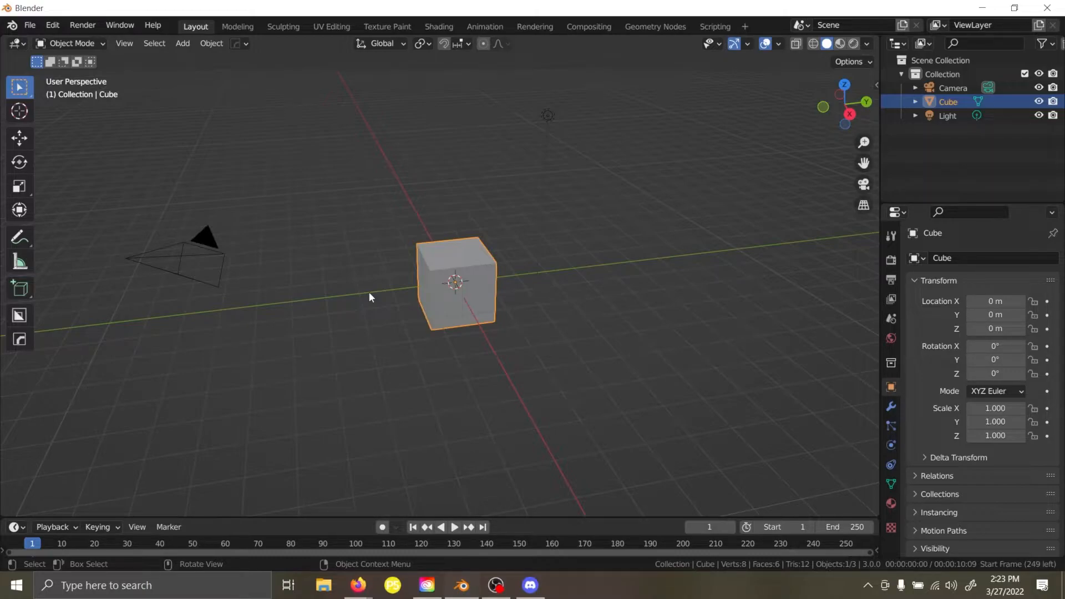
middle_drag(418, 245, 480, 235)
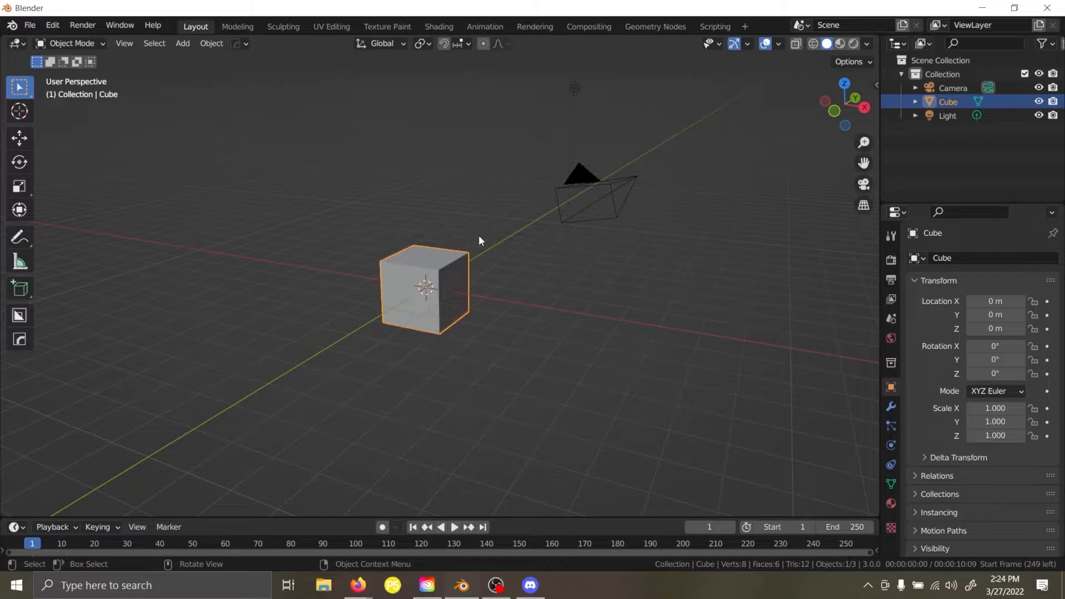
Enter Edit Mode on the cube, select one corner vertex and add further corner vertices to the selection.
key(Tab)
middle_drag(480, 236, 414, 272)
scroll(438, 292, up, 3)
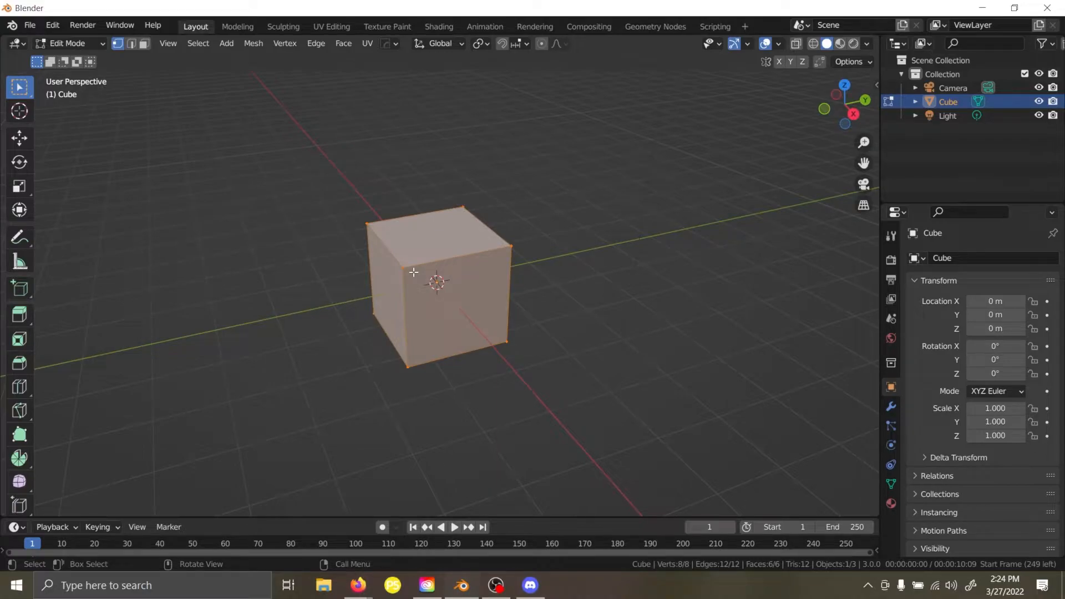
middle_drag(414, 273, 451, 331)
click(440, 264)
shift+click(318, 266)
shift+click(448, 384)
shift+click(448, 383)
Return the cube to Object Mode and toggle Edit Mode on and off once more.
middle_drag(487, 364, 554, 333)
scroll(425, 356, up, 1)
shift+middle_drag(440, 356, 579, 389)
key(Tab)
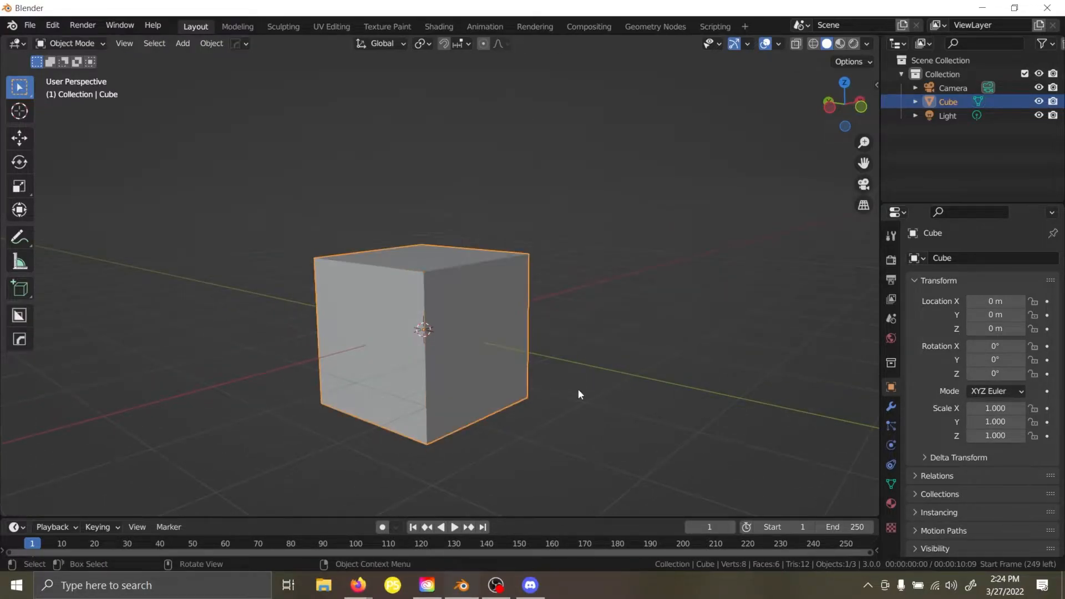
key(Tab)
key(Tab)
Try to move the cube up about 1.53 m along the global Z axis.
key(g)
key(z)
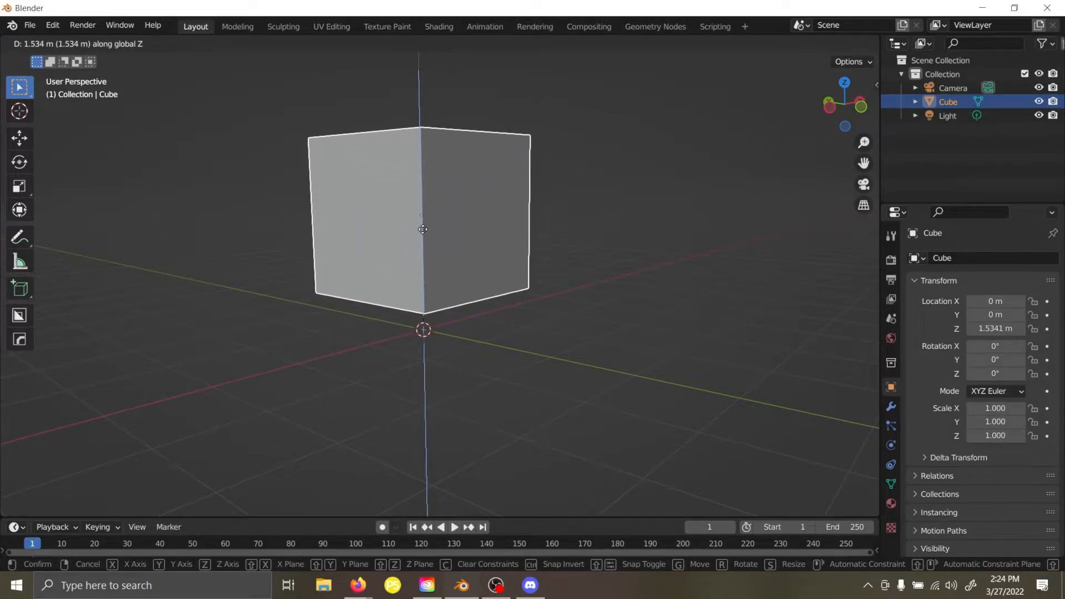
key(Escape)
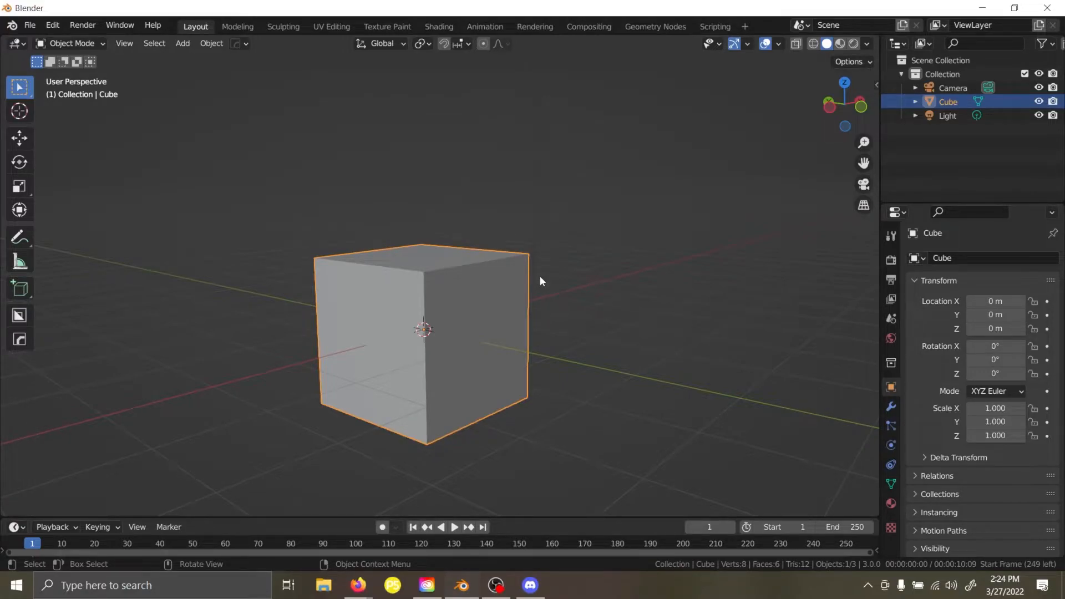
Try to raise the cube about 0.43 m along the global Z axis from a lower viewing angle.
middle_drag(541, 277, 493, 341)
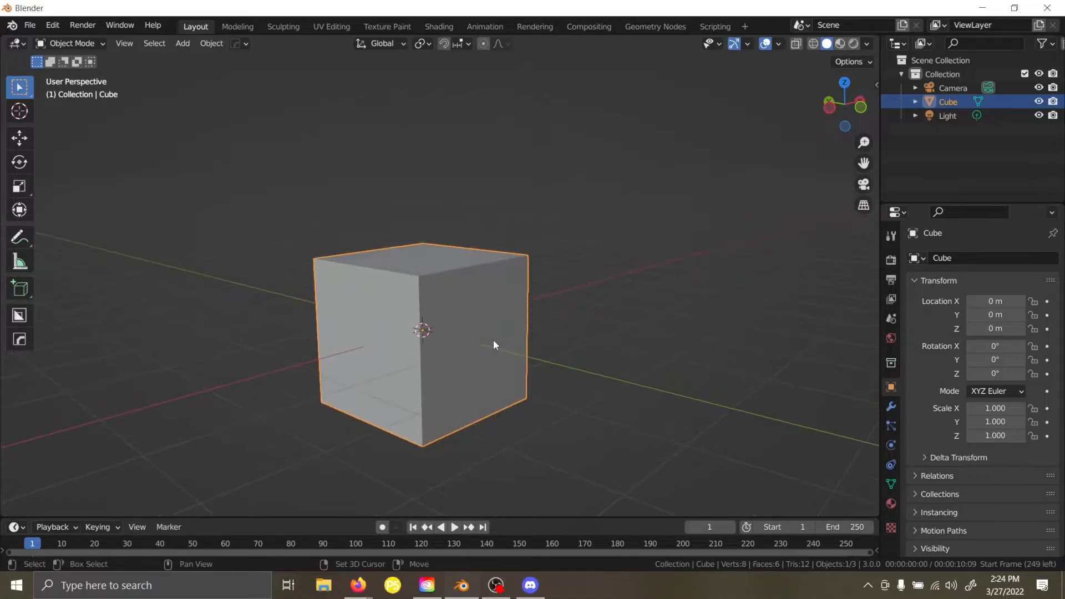
middle_drag(430, 312, 428, 282)
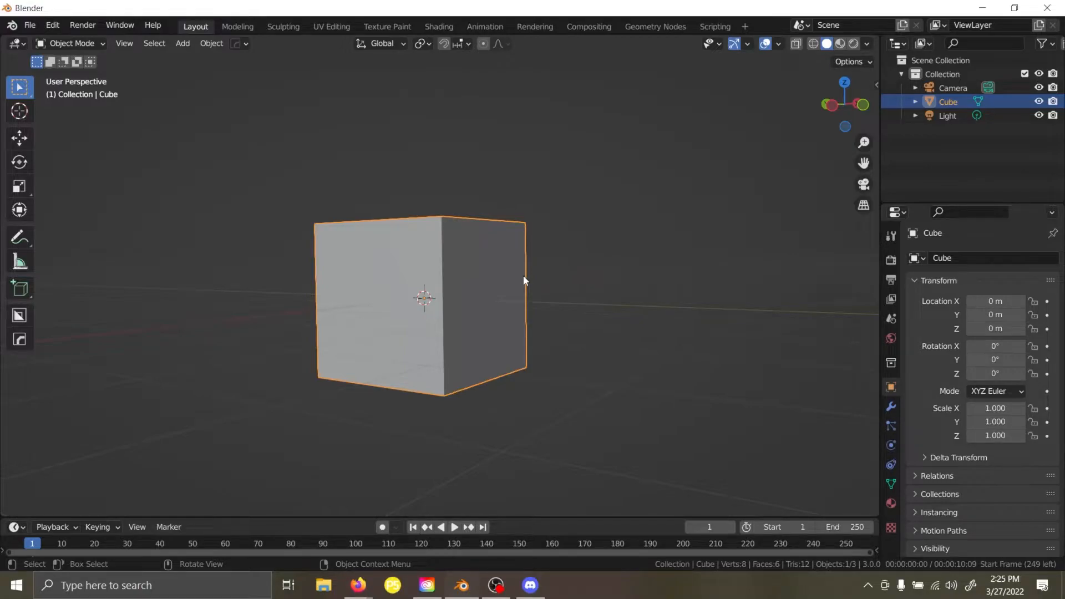
key(g)
key(z)
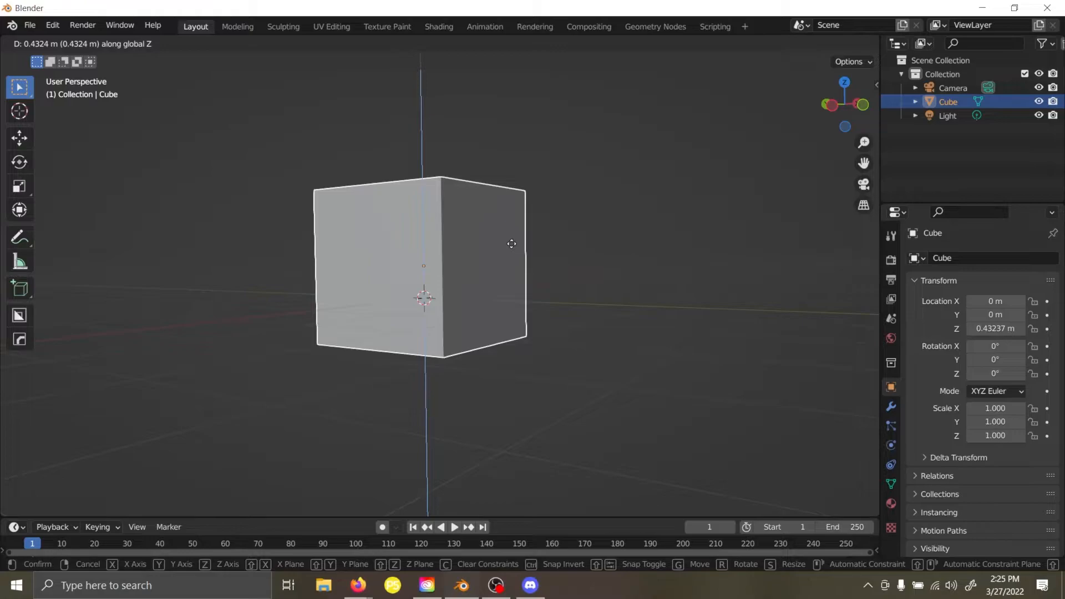
right_click(520, 248)
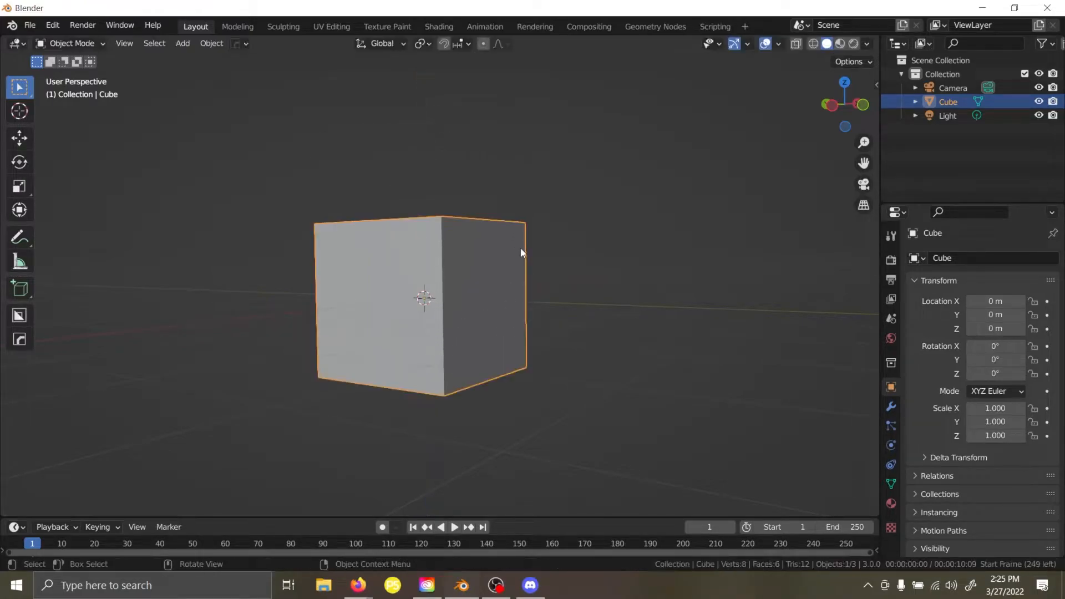
Try to move the cube freely without an axis constraint and to scale it uniformly to about 0.73.
key(g)
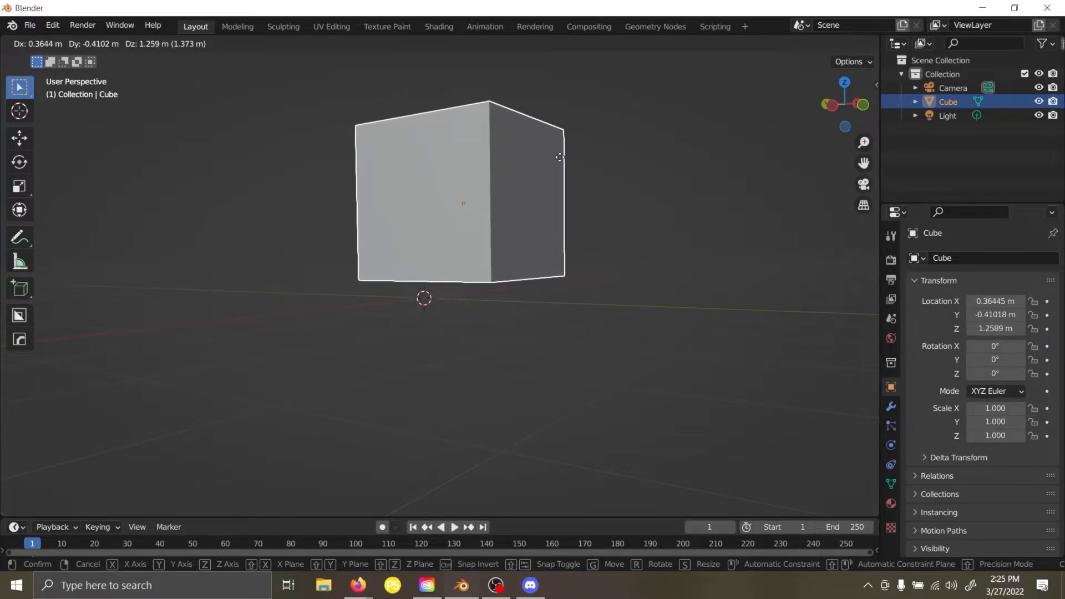
right_click(560, 157)
key(s)
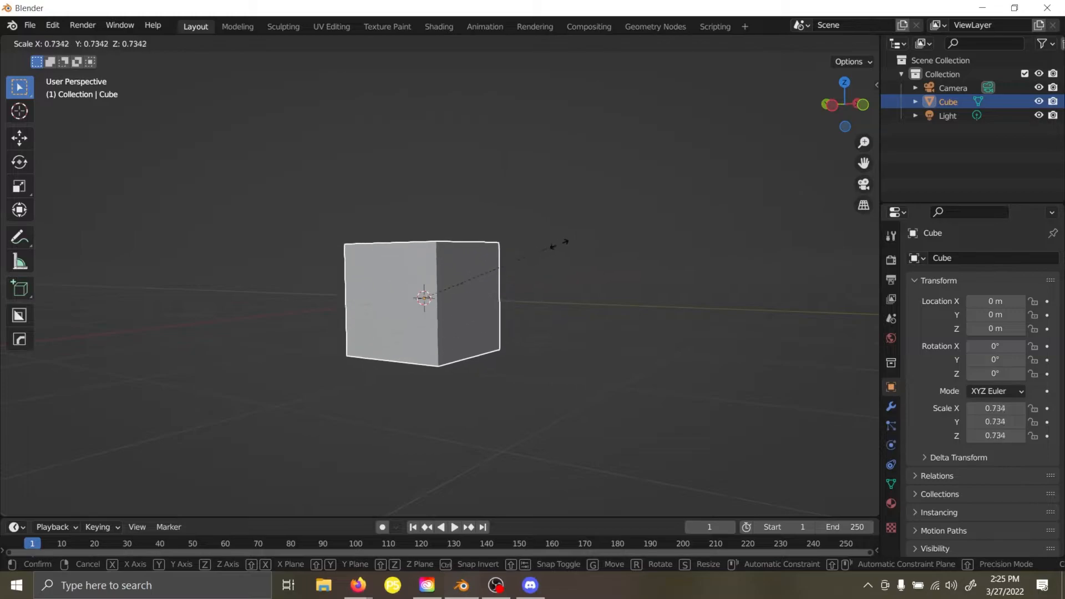
right_click(683, 236)
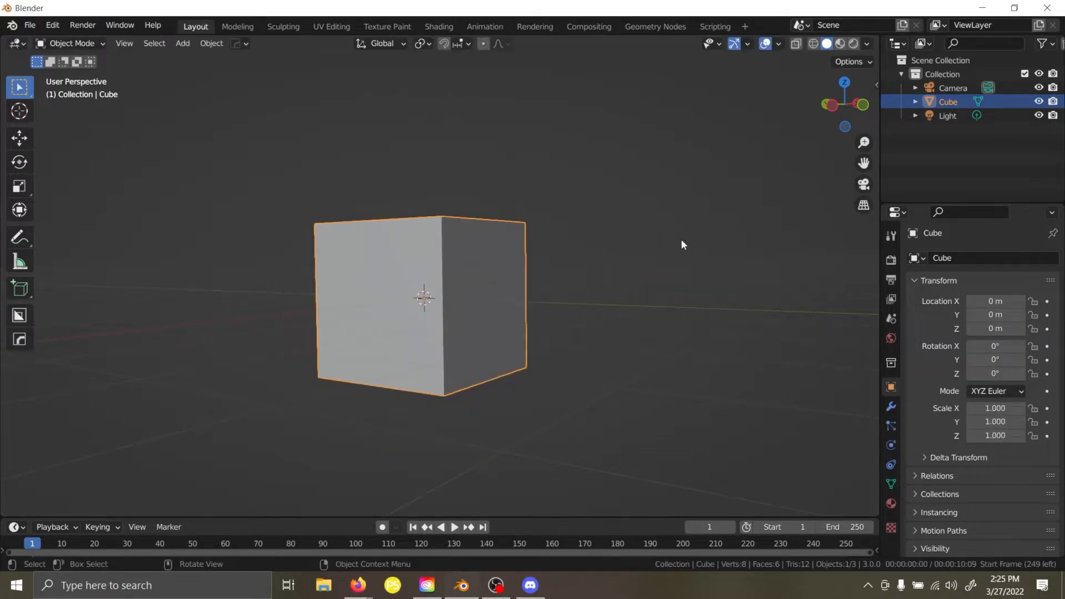
Try to rotate the cube freely without an axis constraint.
key(r)
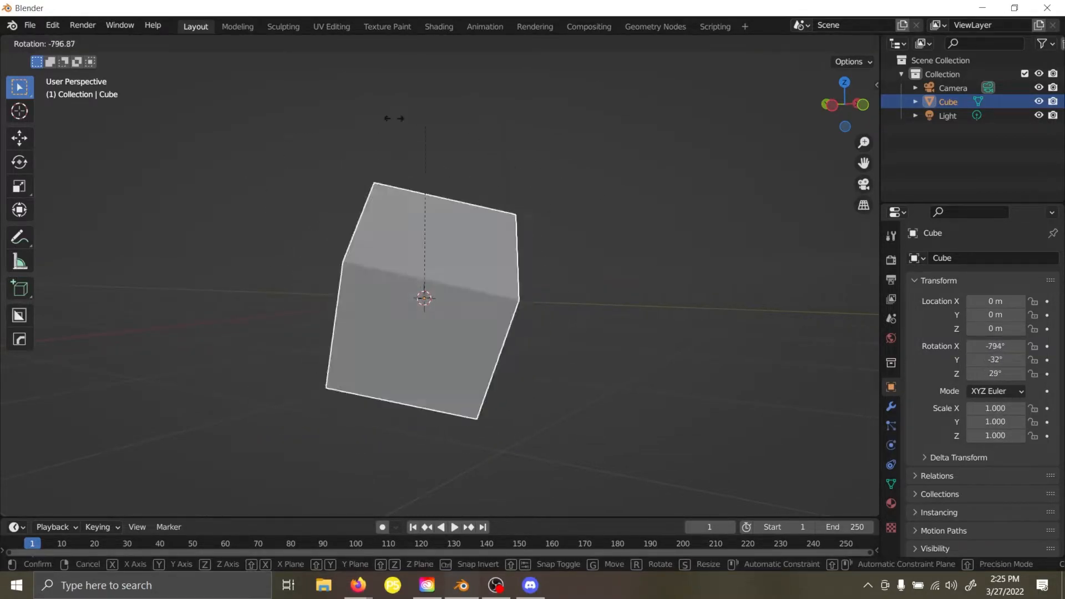
right_click(442, 107)
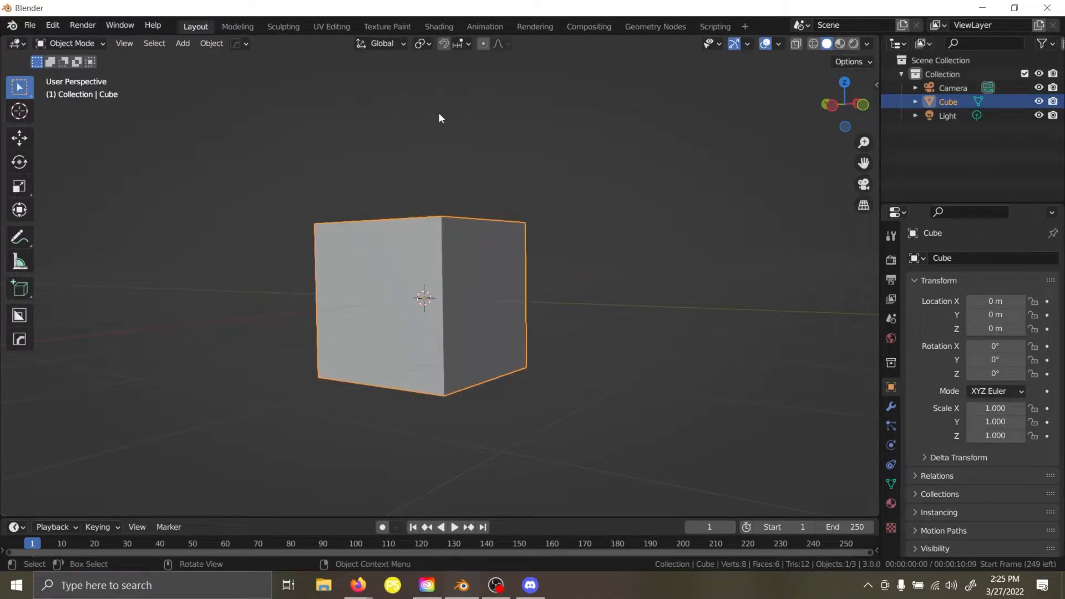
middle_drag(441, 117, 547, 199)
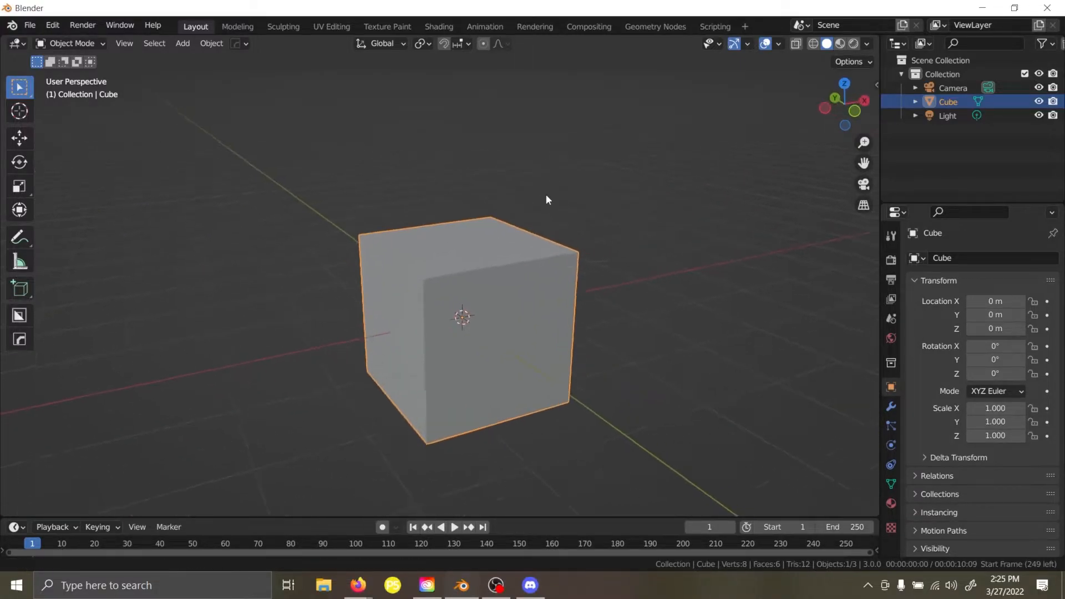
Try the free move, rotate and scale transforms on the cube in turn, cancelling each one.
key(g)
key(Escape)
key(g)
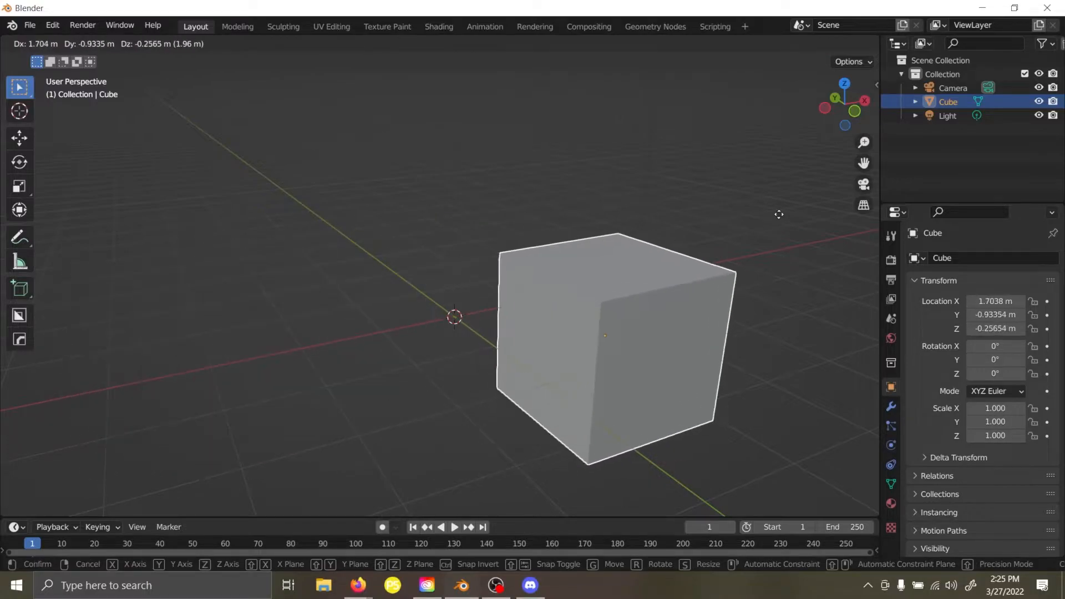
key(Escape)
key(r)
key(Escape)
key(s)
key(Escape)
Move the cube freely twice from different viewing angles, to about X 8.58 m, Y 1.22 m, Z 0.47 m.
middle_drag(451, 135, 484, 205)
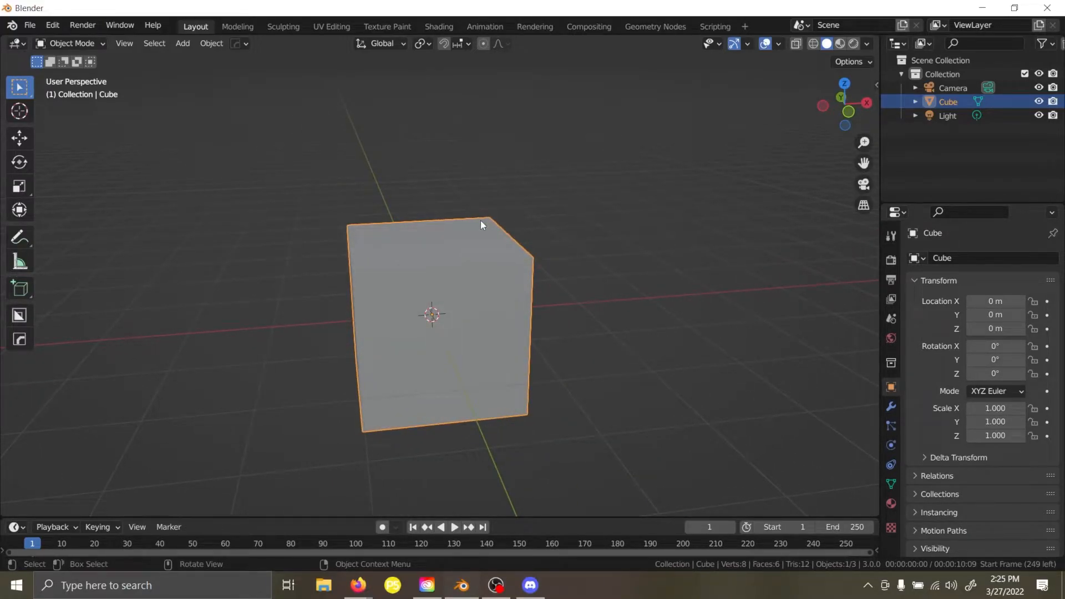
middle_drag(483, 234, 561, 300)
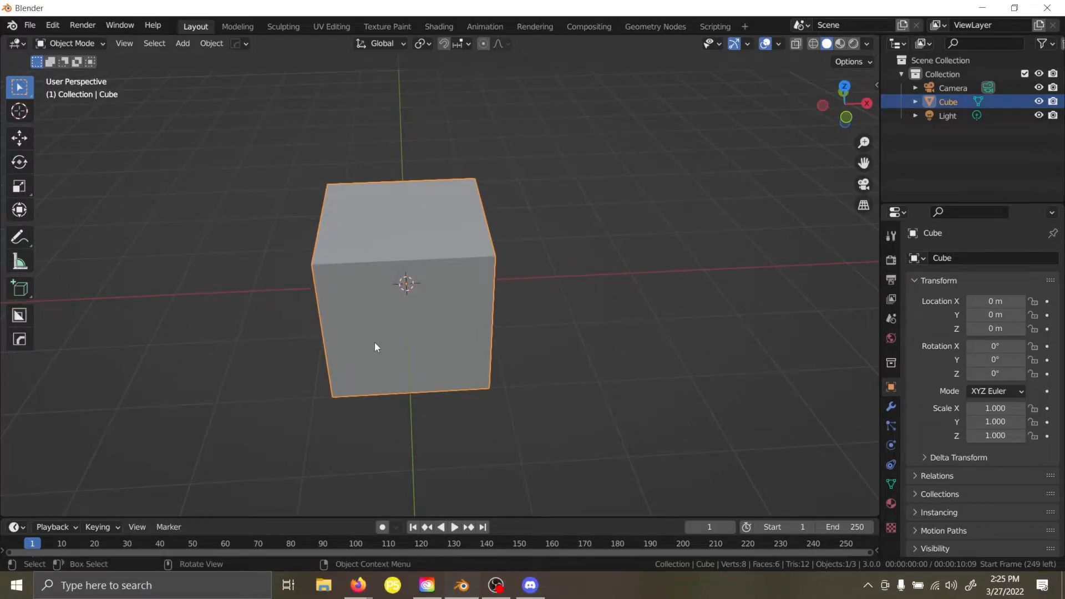
middle_drag(356, 321, 372, 331)
key(g)
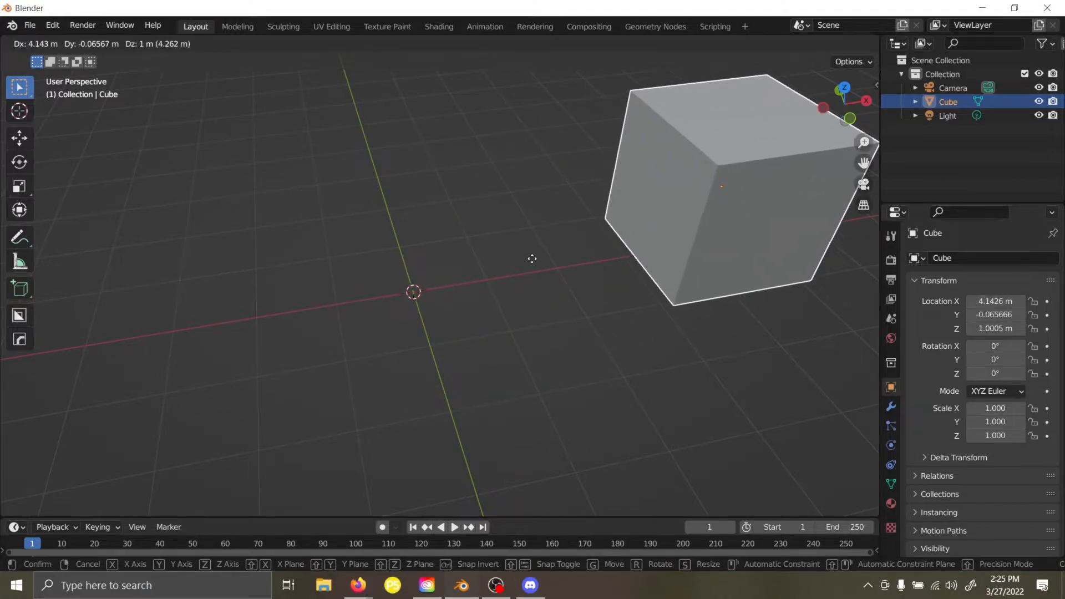
click(532, 258)
middle_drag(621, 316, 520, 162)
key(g)
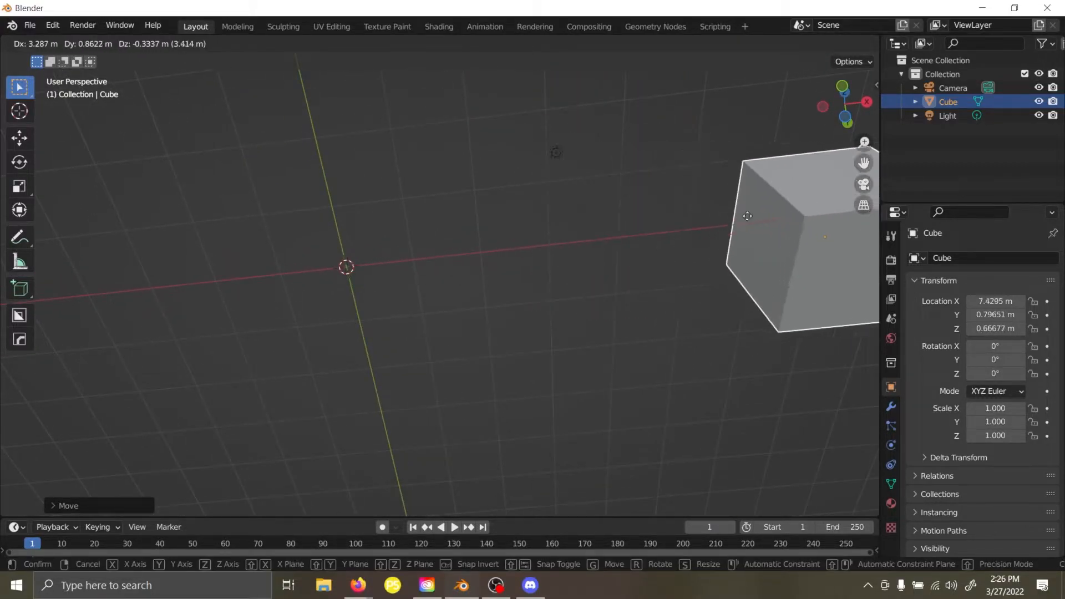
click(752, 284)
middle_drag(751, 284, 615, 376)
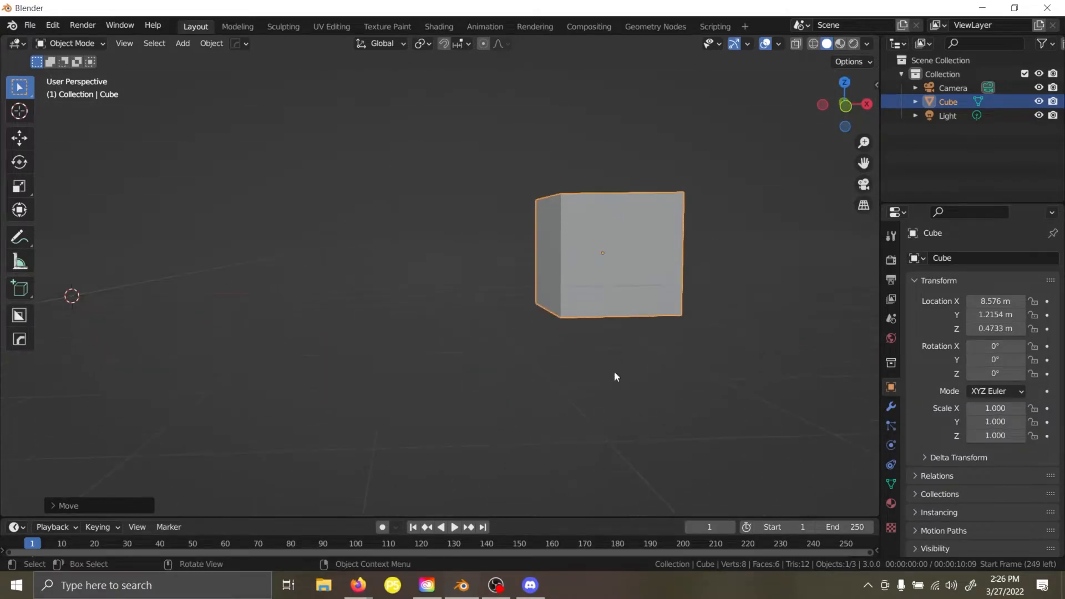
Move the cube freely two more times and clear its location back to the world origin.
mouse_move(388, 299)
middle_down()
mouse_move(589, 338)
mouse_move(207, 271)
mouse_move(388, 259)
mouse_move(370, 301)
middle_up()
scroll(370, 301, down, 4)
key(g)
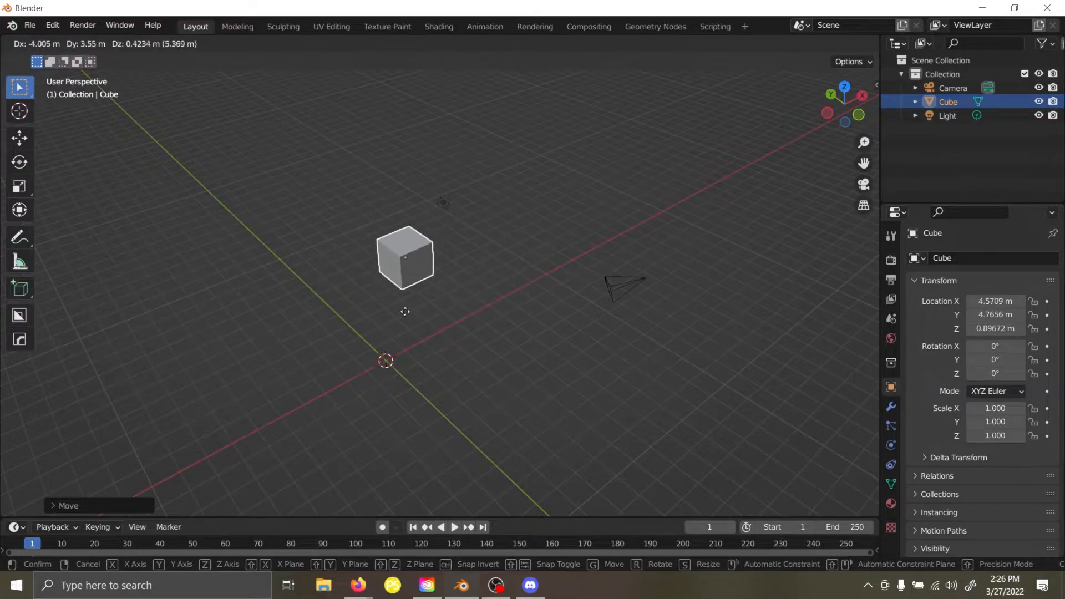
click(475, 280)
key(g)
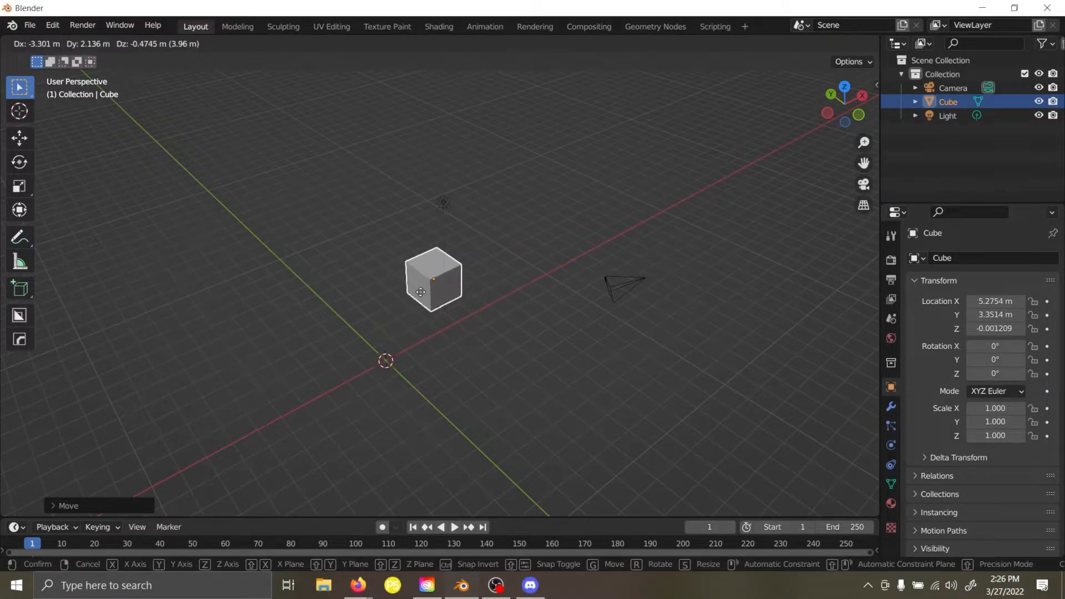
click(550, 212)
key(alt+g)
Try moving the cube constrained to the global Z, X and Y axes in turn.
middle_drag(568, 225, 341, 269)
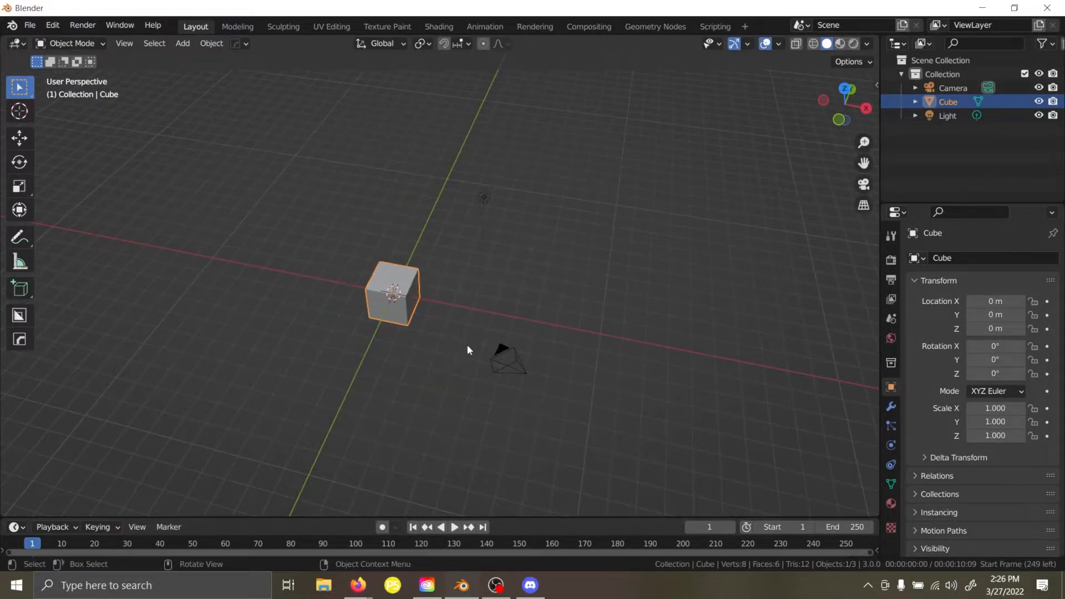
key(g)
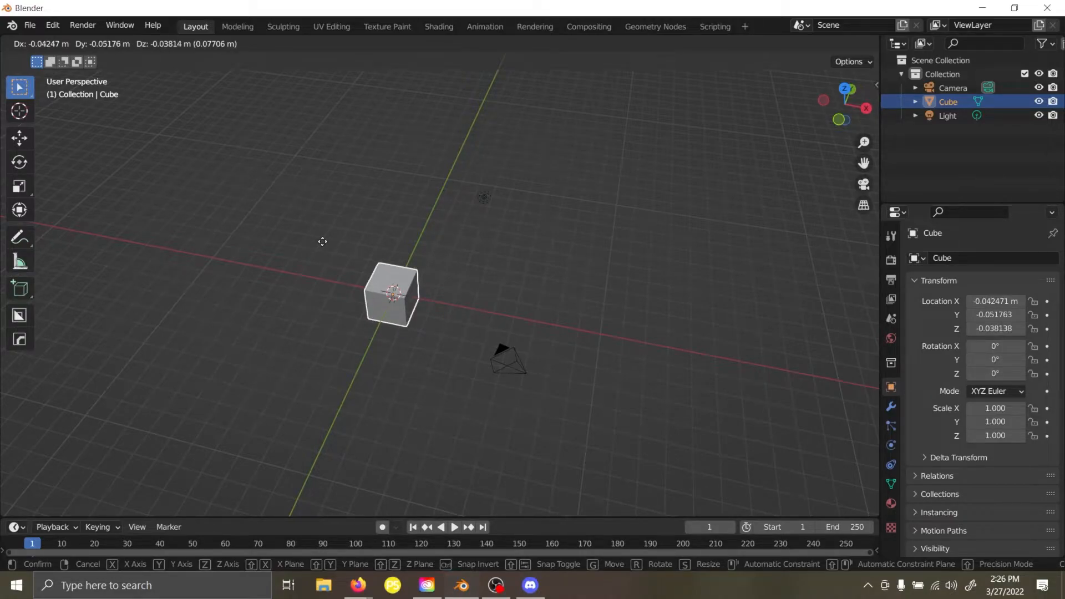
key(z)
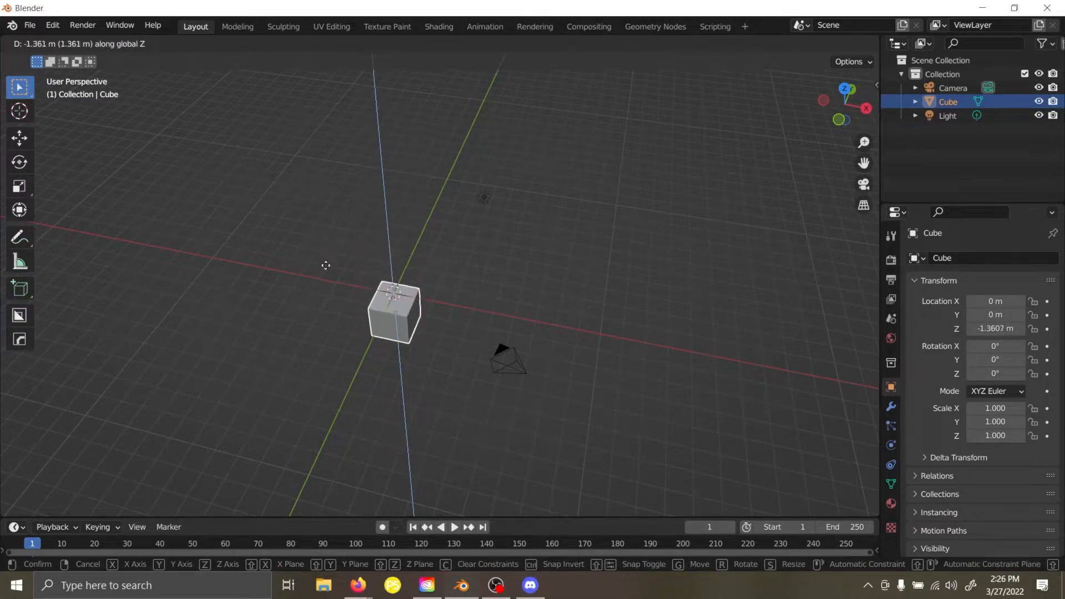
key(x)
key(y)
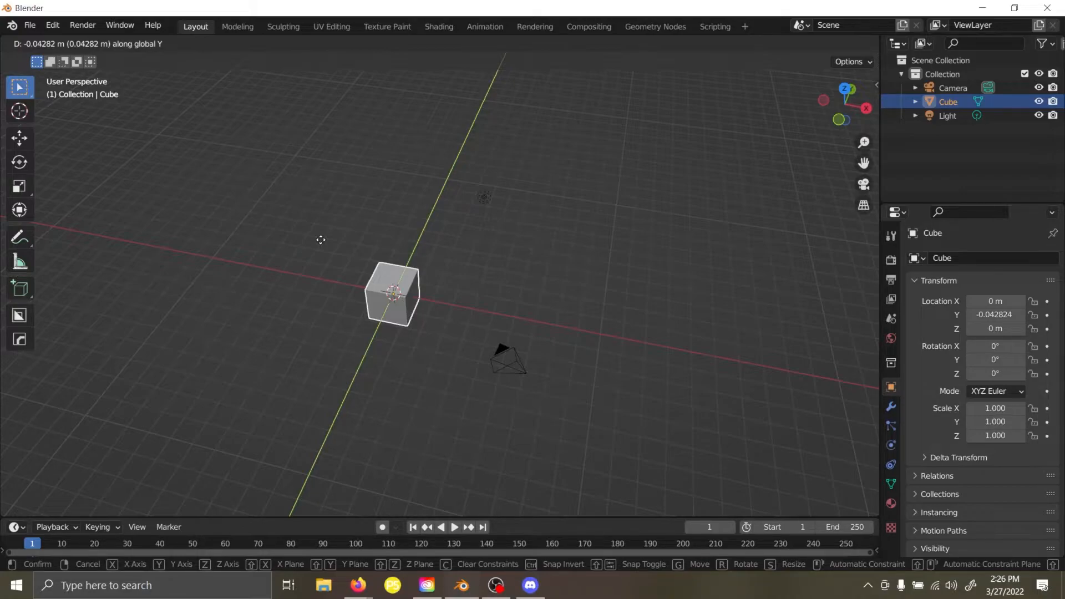
Move the cube with global Z locked to about X -12.05 m, Y 0.27 m, and clear its location.
key(shift+z)
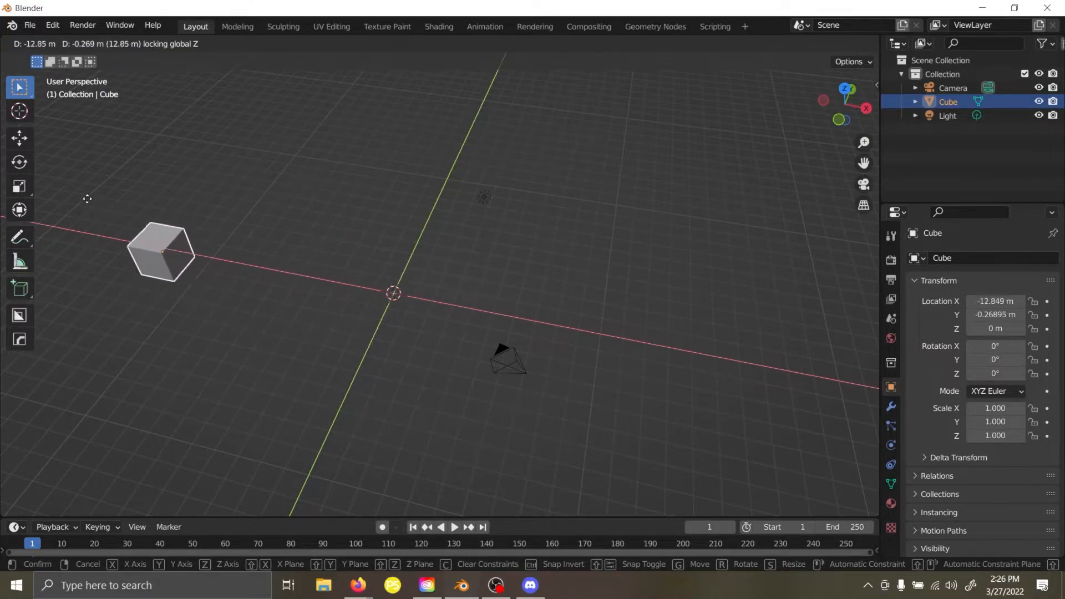
click(111, 195)
middle_drag(113, 196, 302, 203)
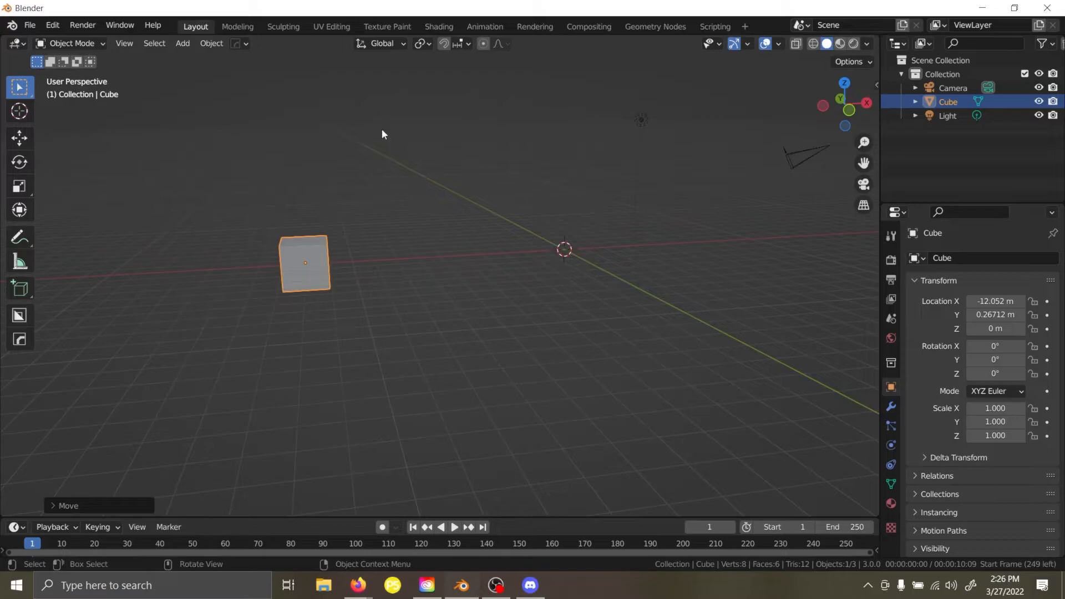
key(alt+g)
Try scaling the cube along global Z to about 4.22 and along global X to about 3.30.
shift+middle_drag(507, 232, 318, 208)
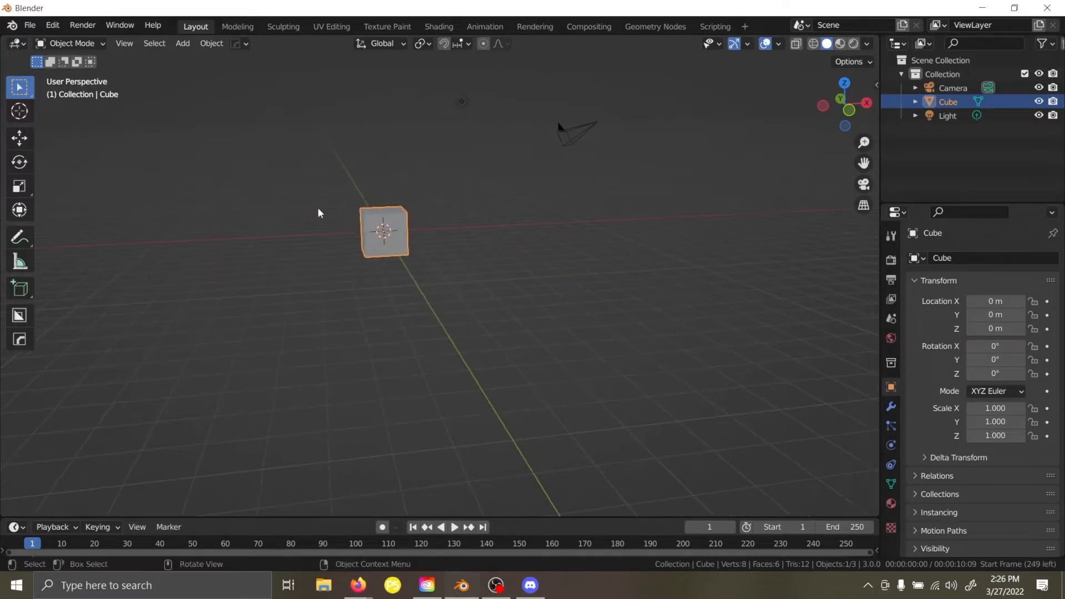
scroll(336, 263, up, 2)
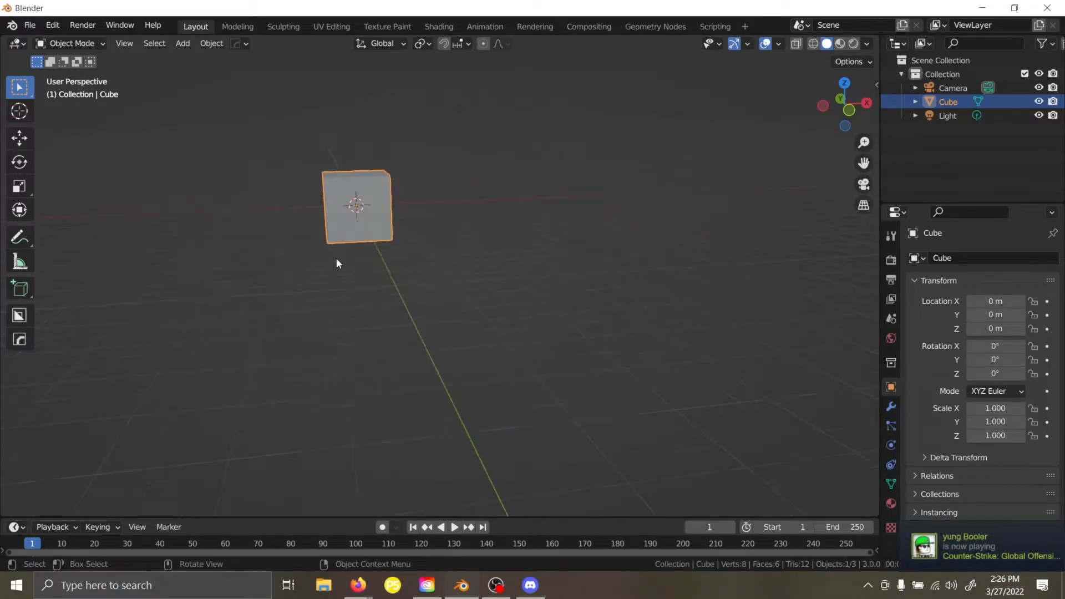
key(s)
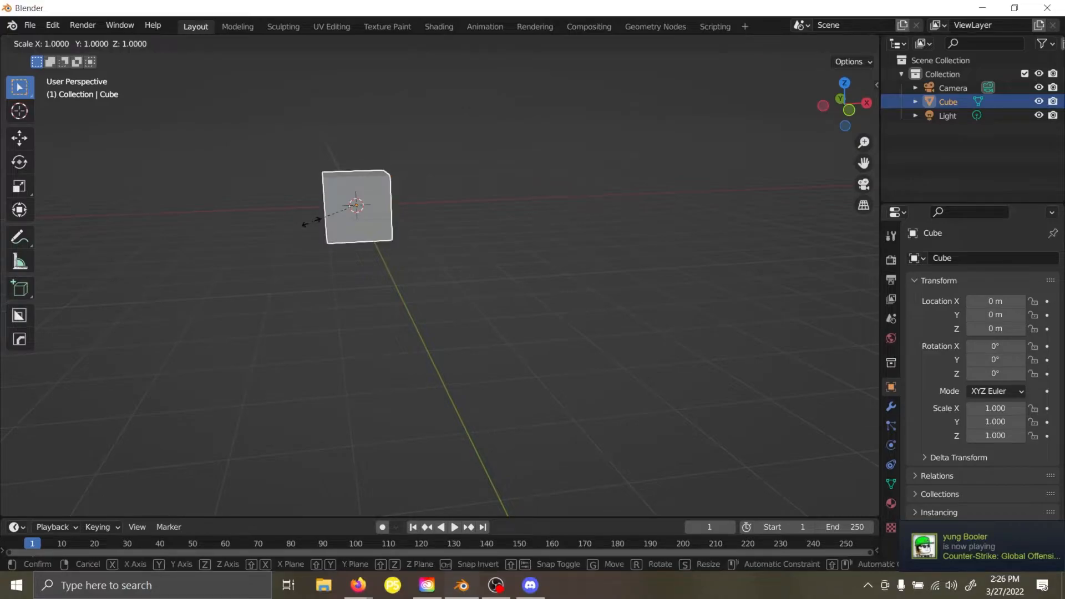
key(z)
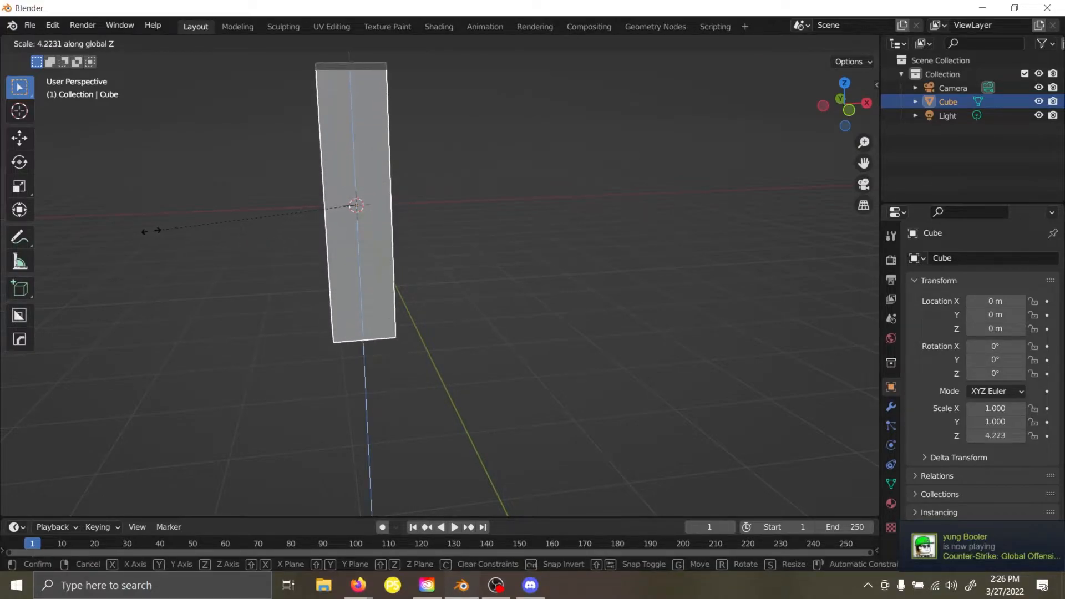
key(x)
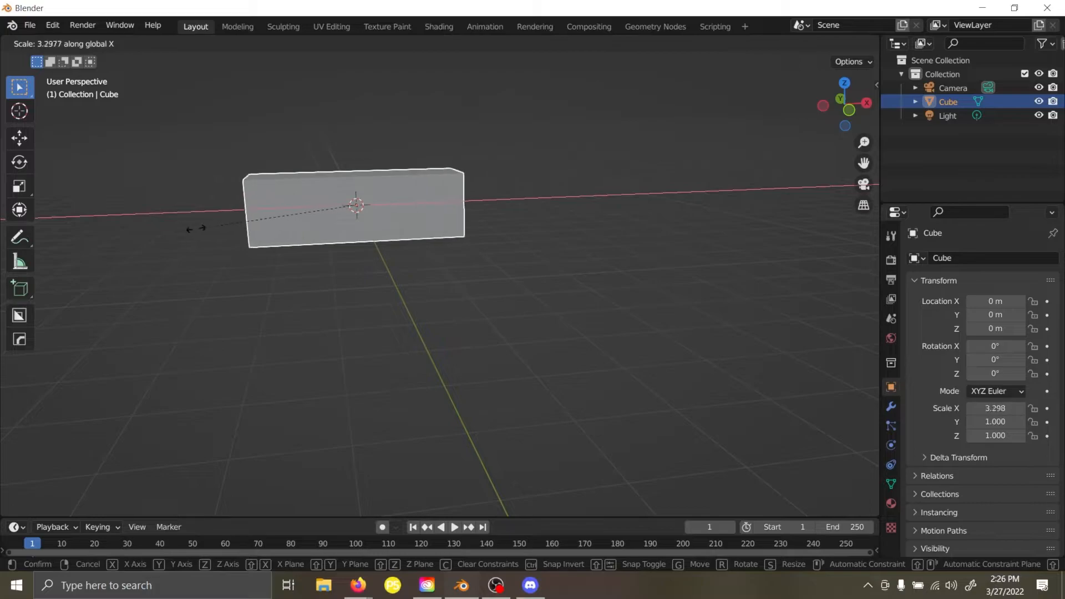
key(Escape)
Try to rotate the cube about 123° around the global X axis.
key(r)
key(x)
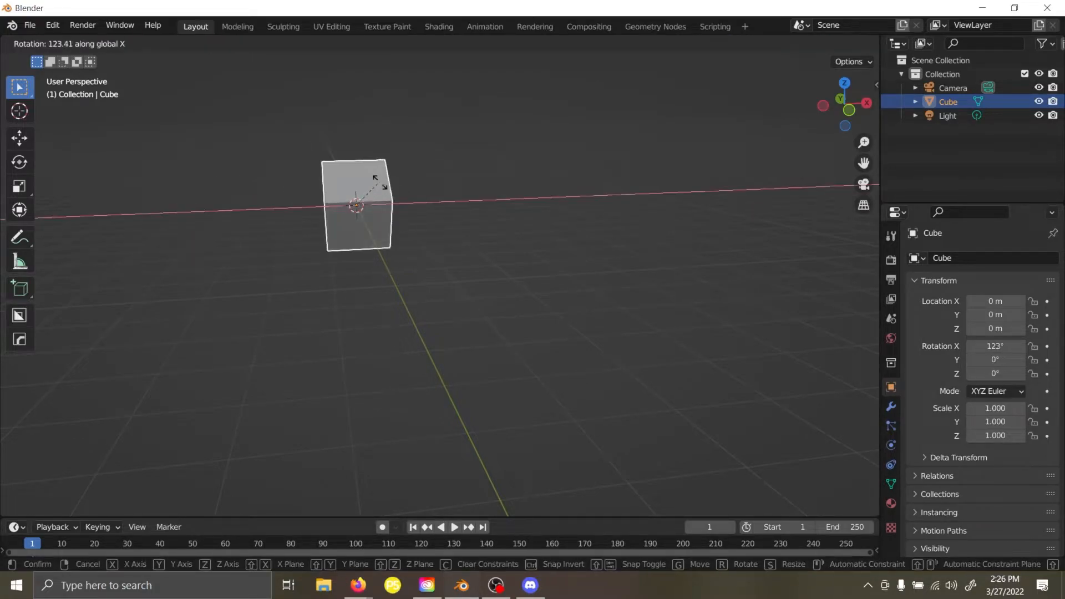
key(Escape)
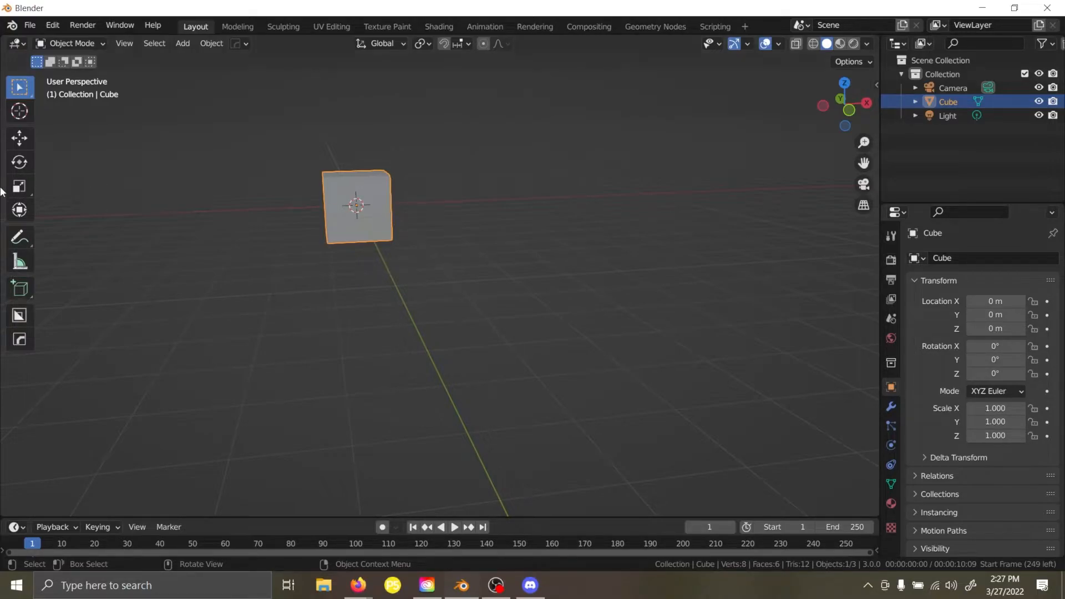
Delete the cube from the scene.
middle_drag(411, 288, 377, 340)
scroll(381, 336, up, 2)
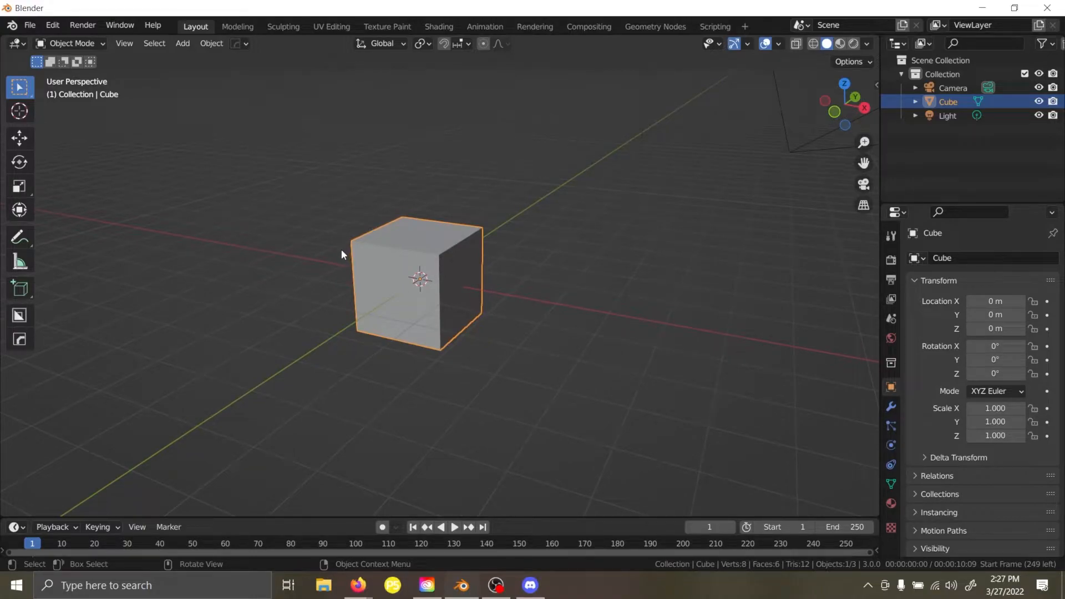
key(shift+a)
mouse_move(342, 251)
key(x)
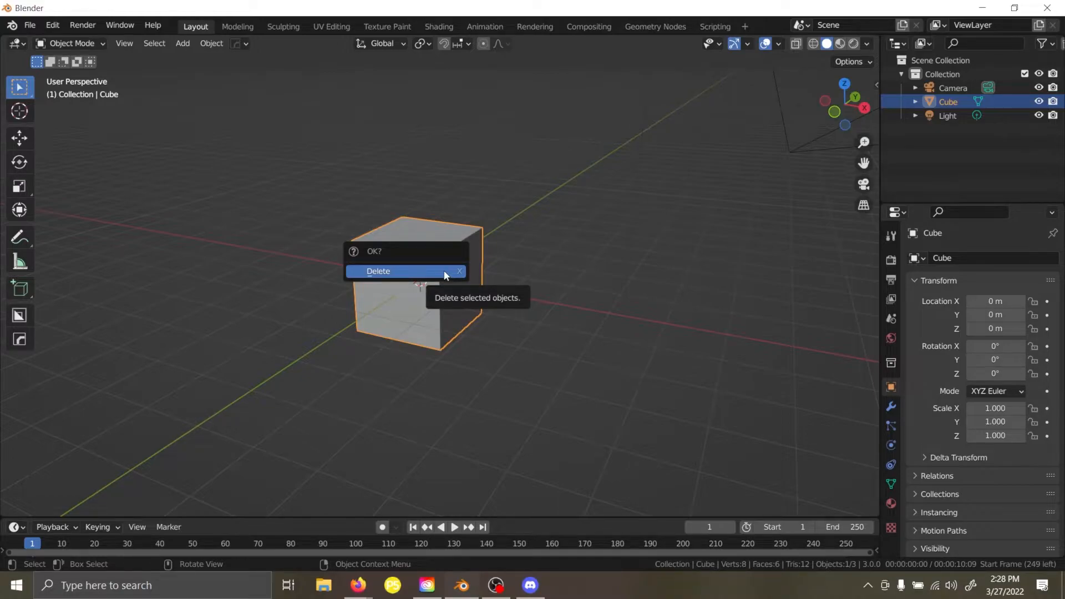
click(445, 271)
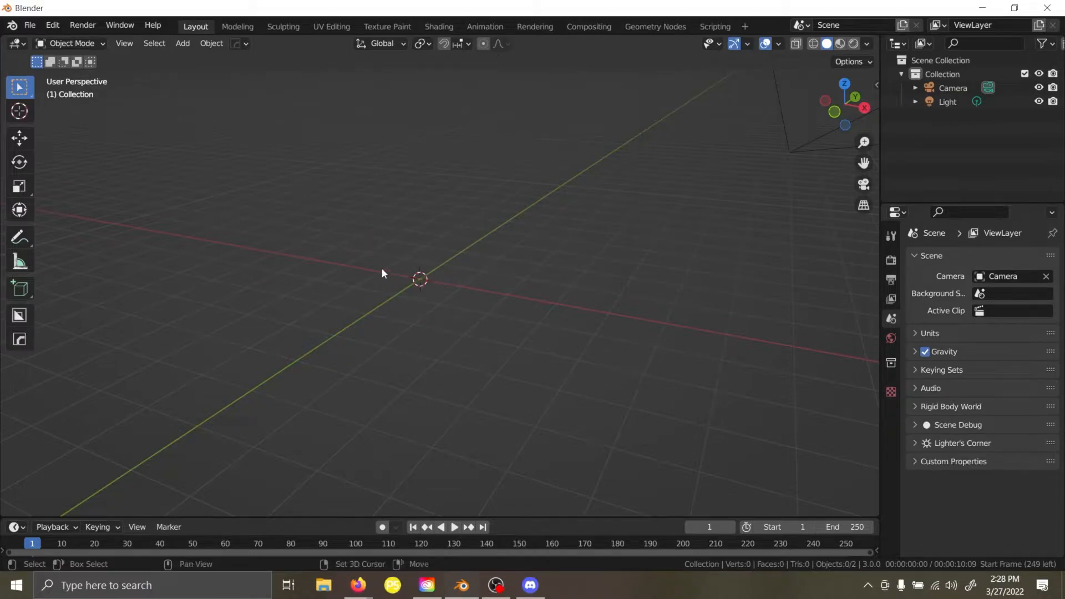
Add a cylinder mesh at the world origin.
key(shift+a)
mouse_move(383, 272)
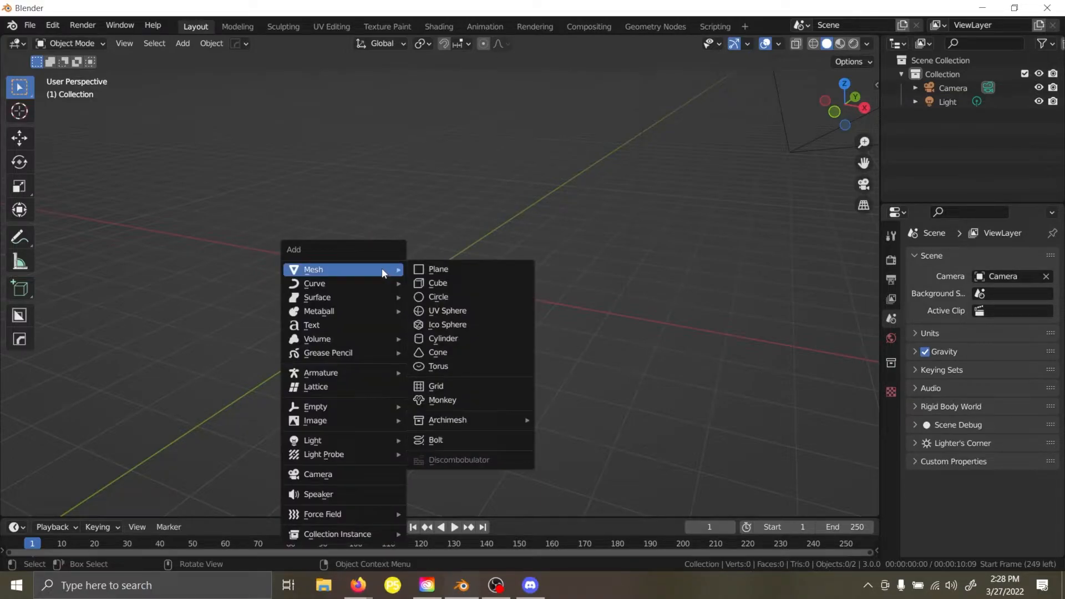
click(451, 340)
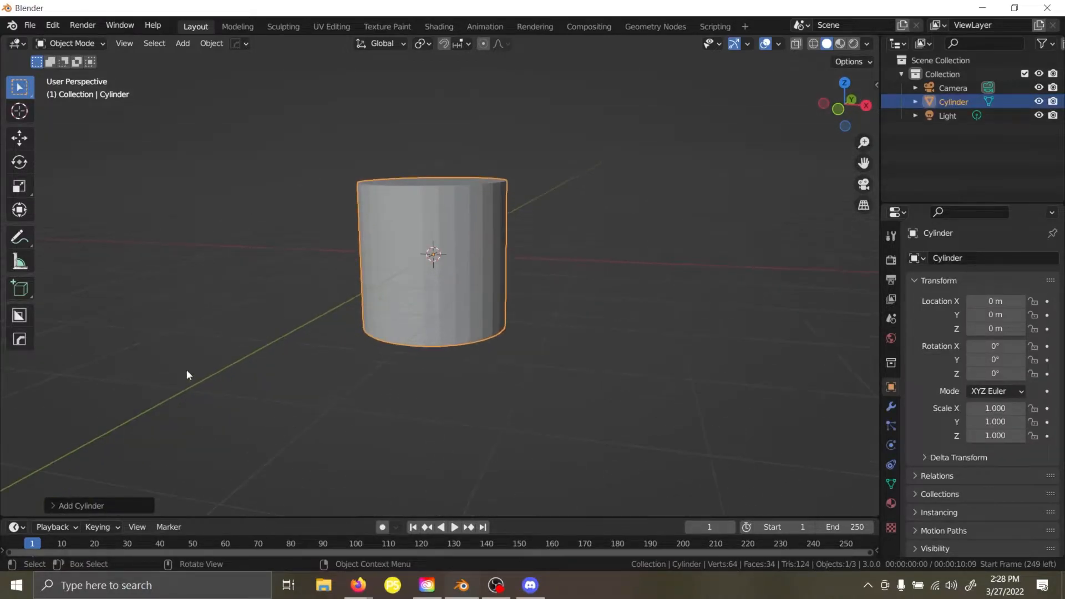
Expand and collapse the cylinder's creation settings, reopen them, and dismiss them by deselecting the cylinder.
click(51, 506)
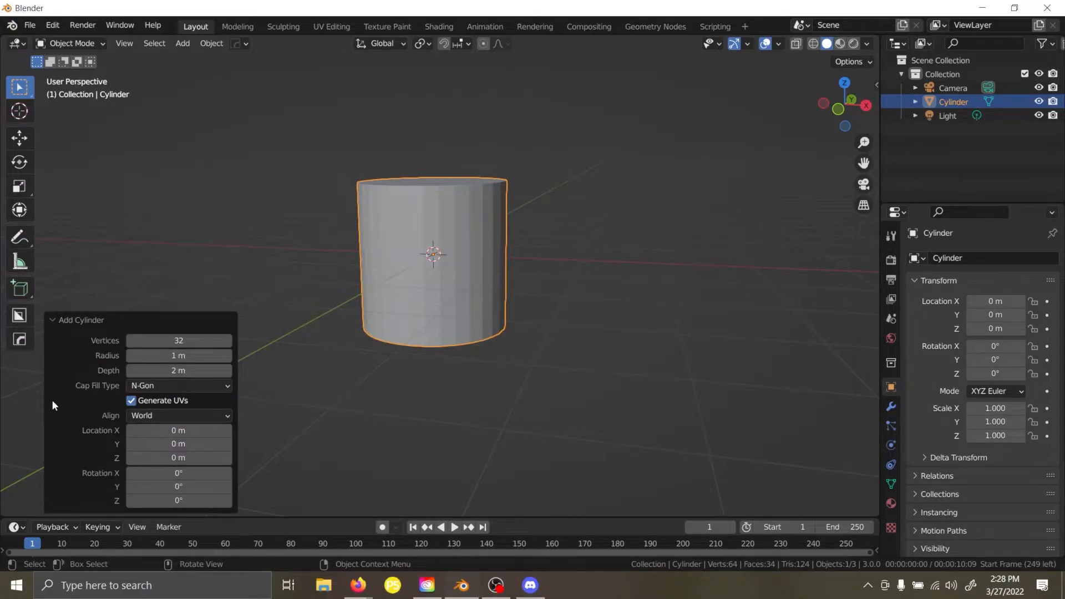
click(53, 323)
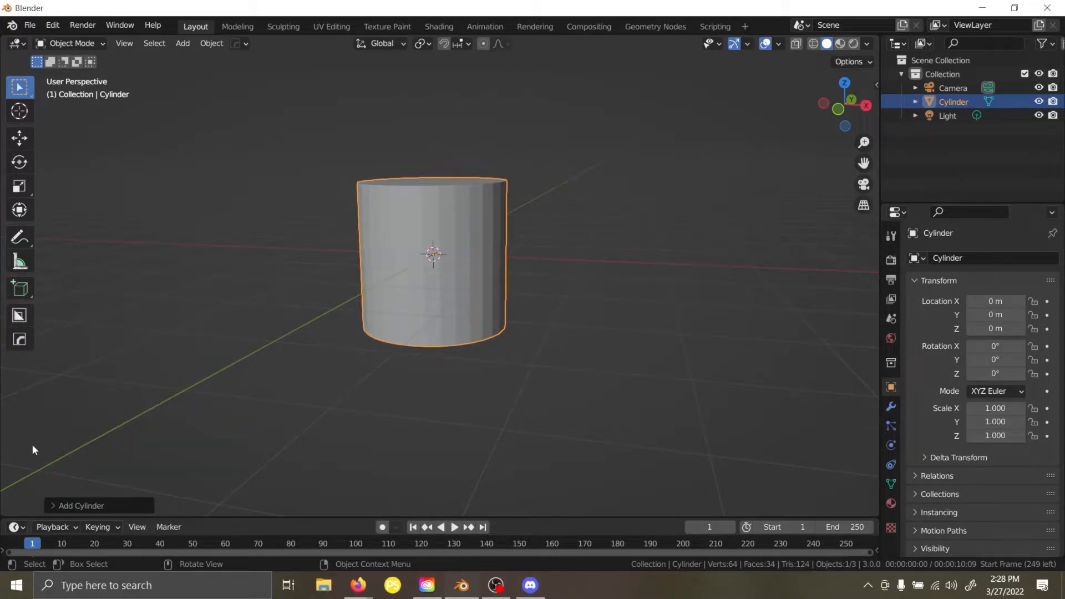
click(54, 503)
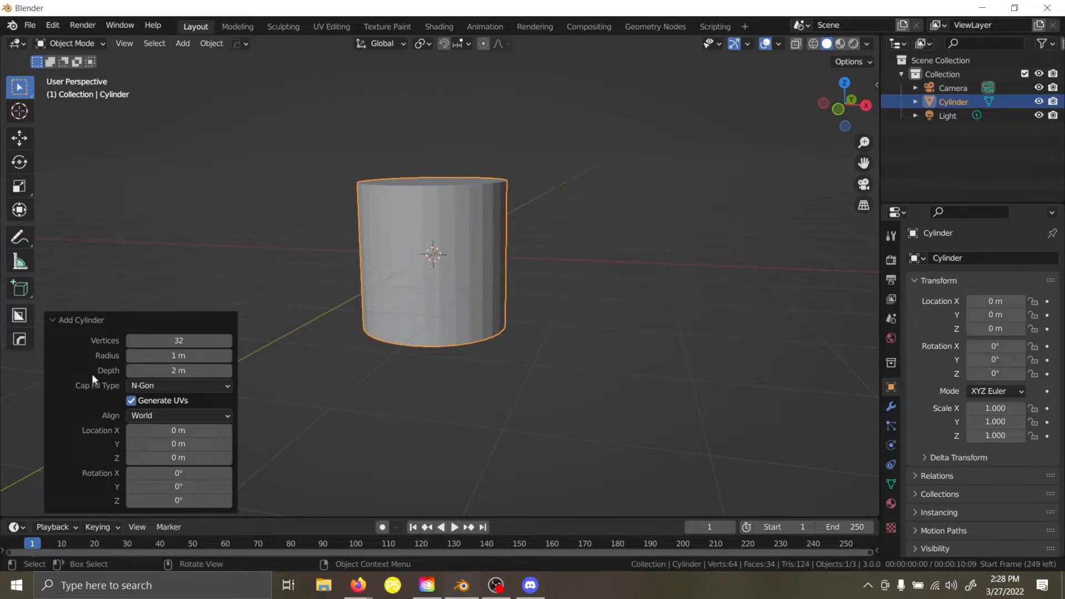
click(172, 269)
middle_drag(216, 291, 426, 255)
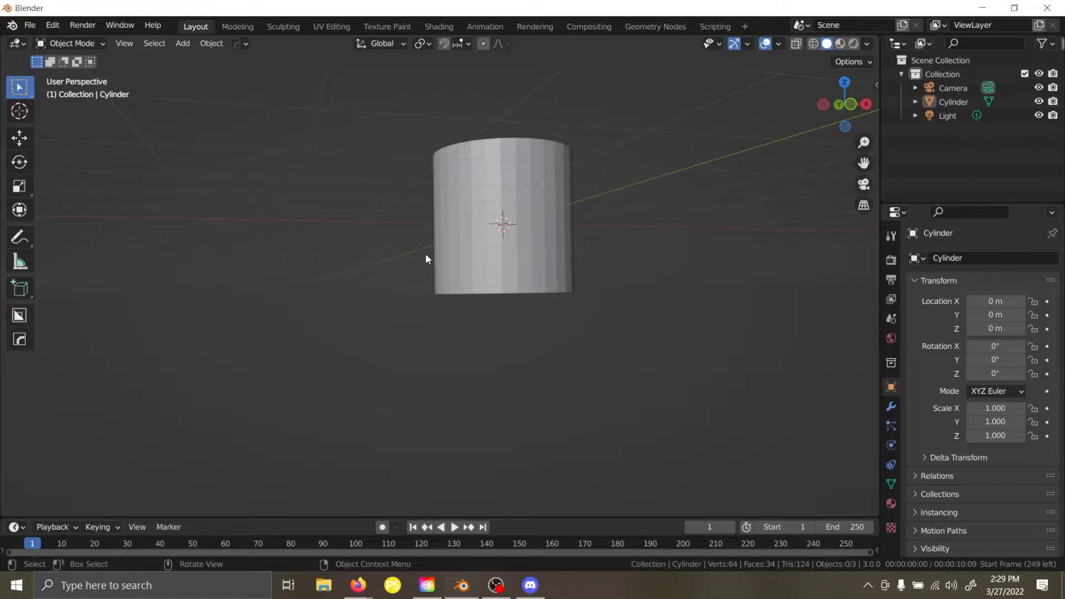
Replace the existing cylinder with a newly added cylinder mesh and collapse its creation settings.
ctrl+click(425, 254)
key(shift+a)
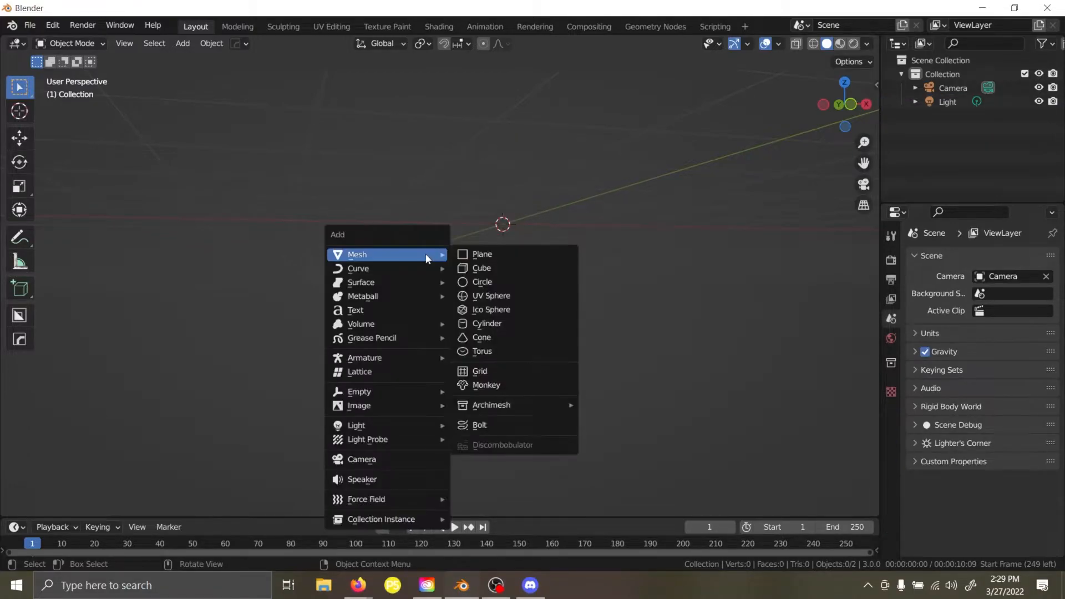
click(487, 323)
middle_drag(548, 278, 517, 334)
click(51, 320)
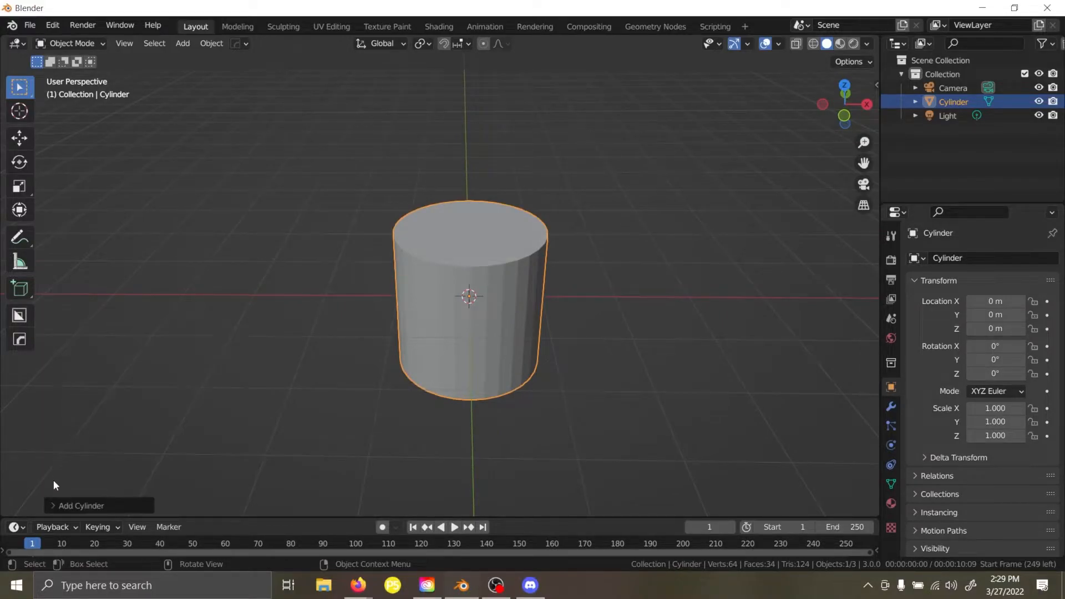
Expand the cylinder's creation settings, sweep its vertex count down, and set the vertices to 30.
click(52, 505)
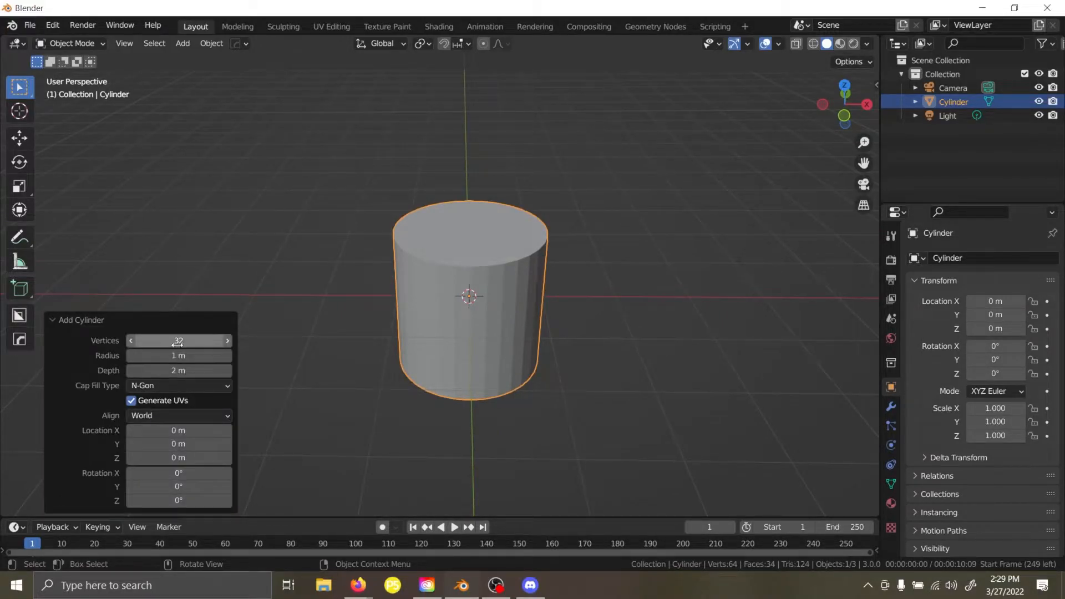
click(177, 341)
text(12)
key(Return)
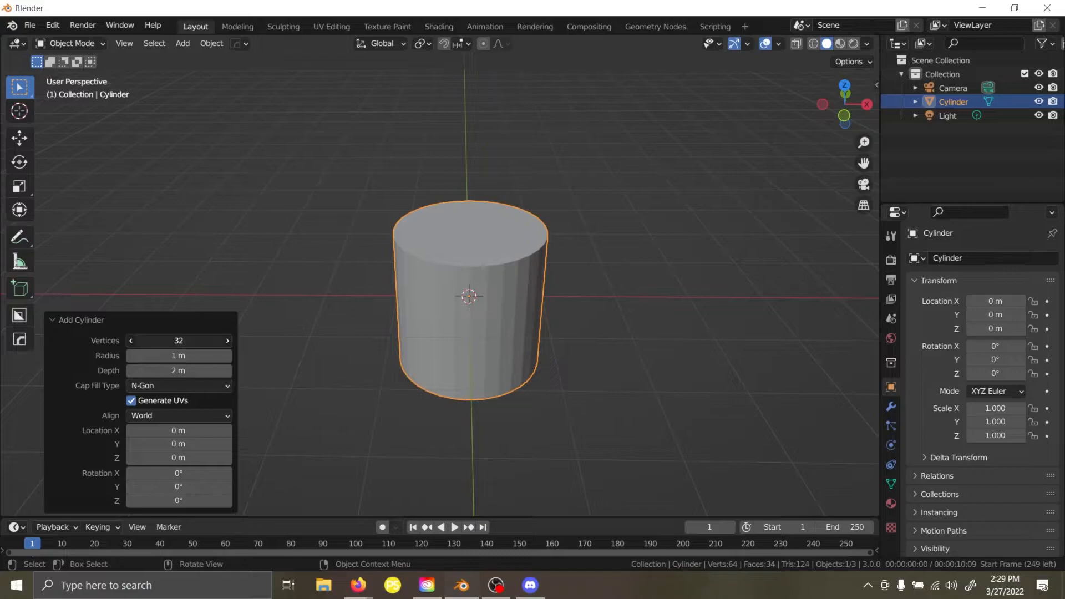
drag(183, 341, 181, 341)
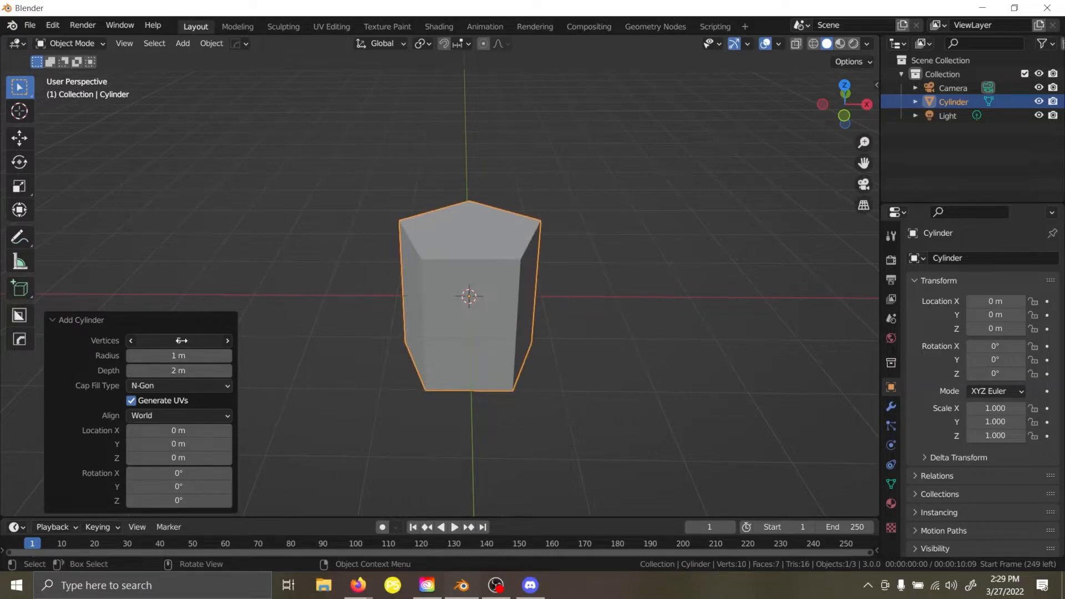
click(206, 340)
text(30)
key(Return)
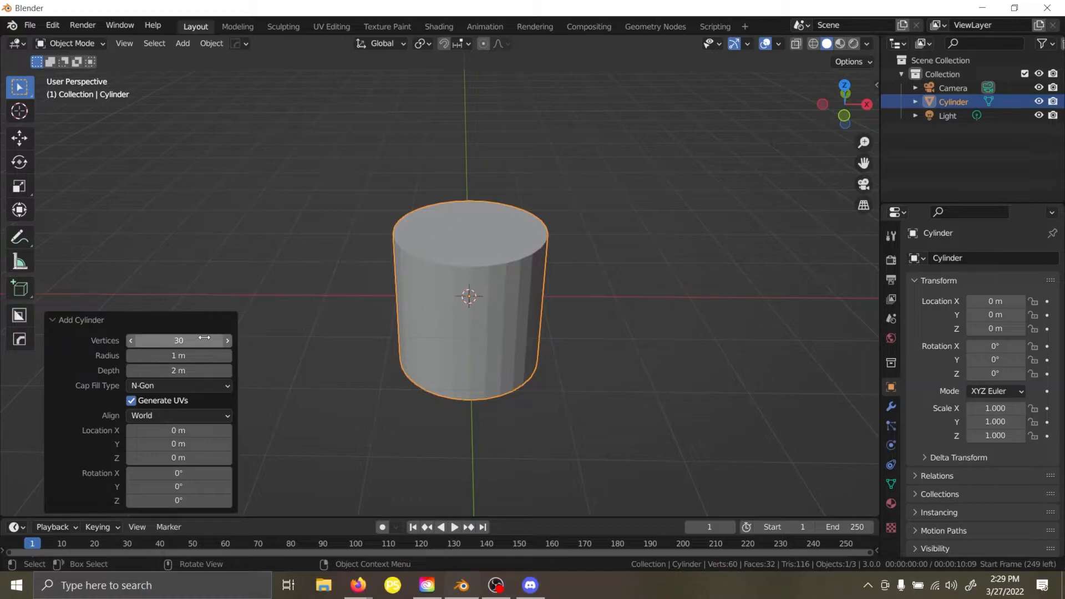
Try vertex counts of 16, 12 and 20 for the cylinder.
click(206, 339)
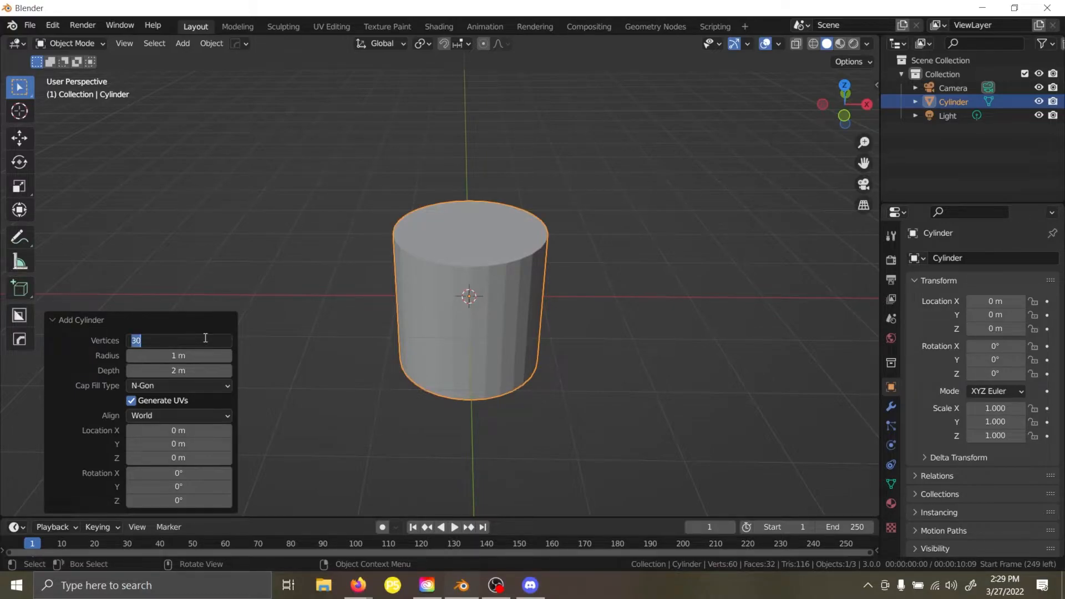
text(16)
key(Return)
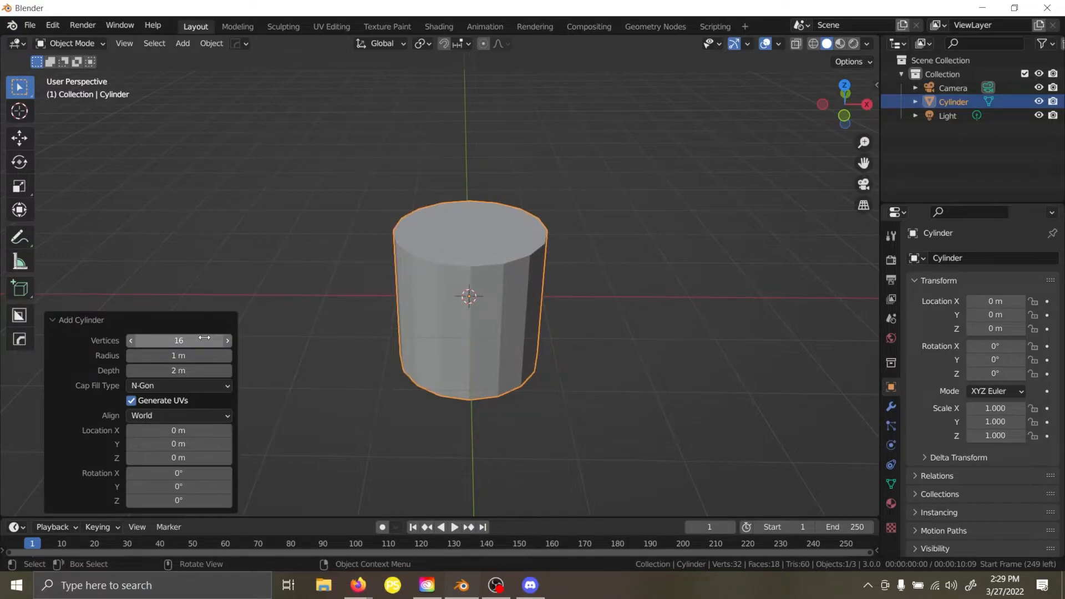
click(204, 340)
text(12)
key(Return)
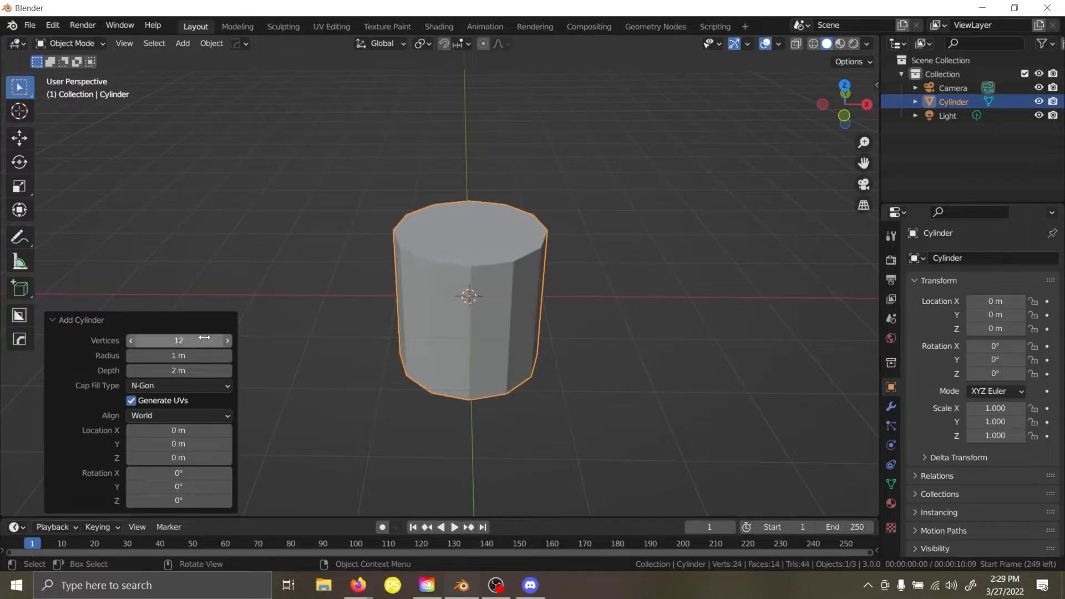
click(204, 339)
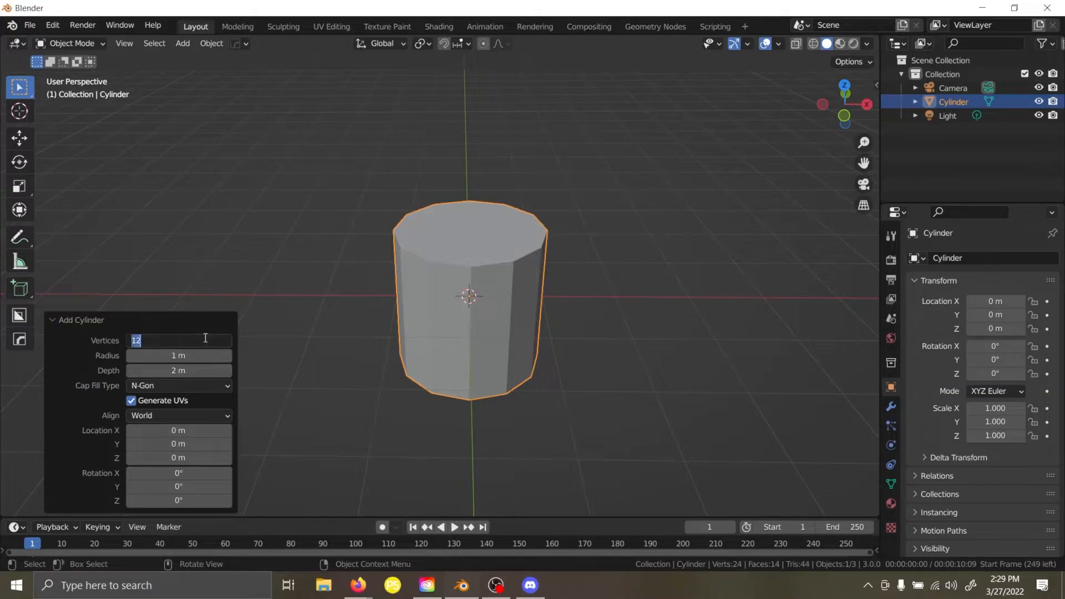
text(20)
key(Return)
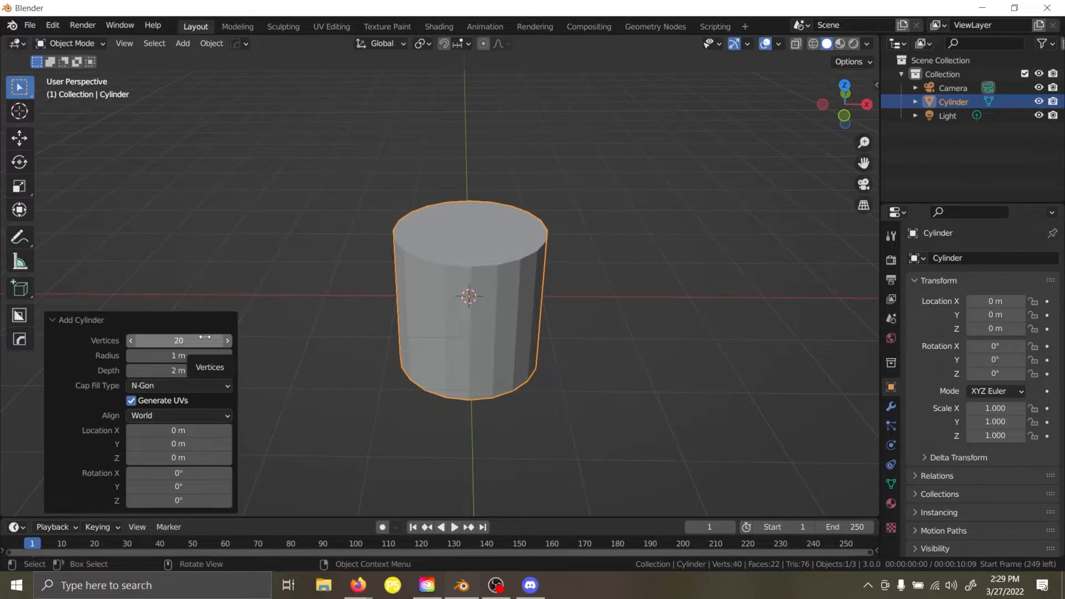
Set the cylinder's vertex count to 12.
click(205, 337)
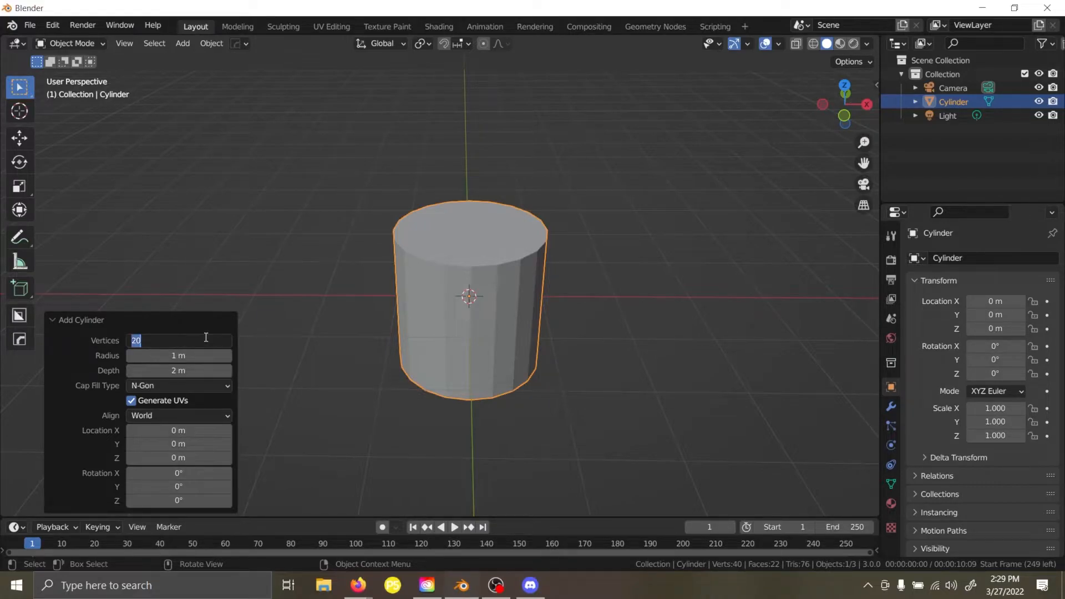
text(12)
key(Return)
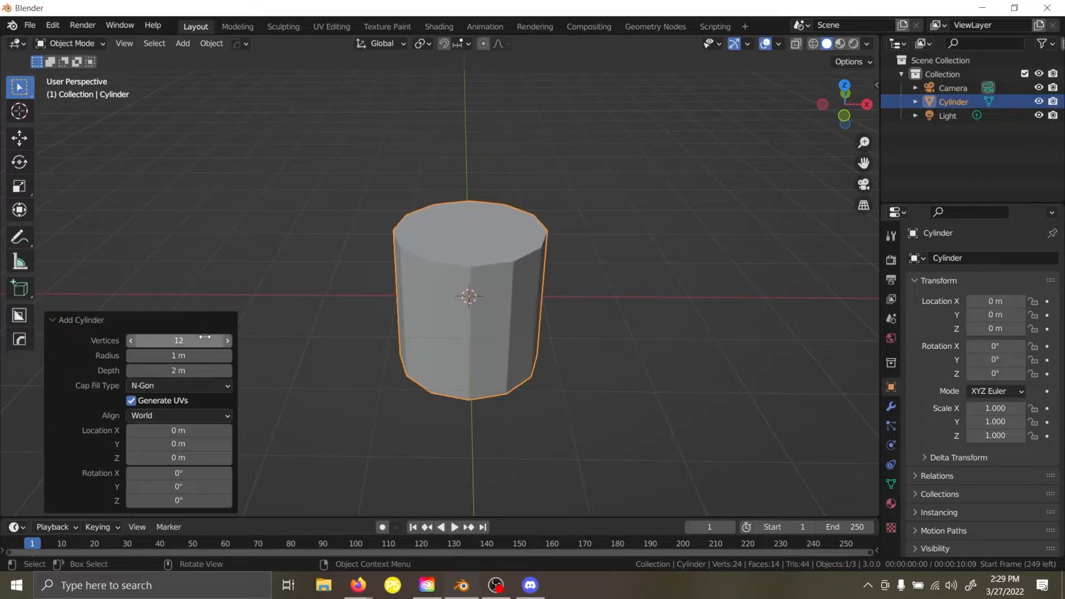
Look at the cylinder's cap fill options, try Material Preview shading, and switch the viewport to Wireframe.
middle_drag(404, 273, 454, 379)
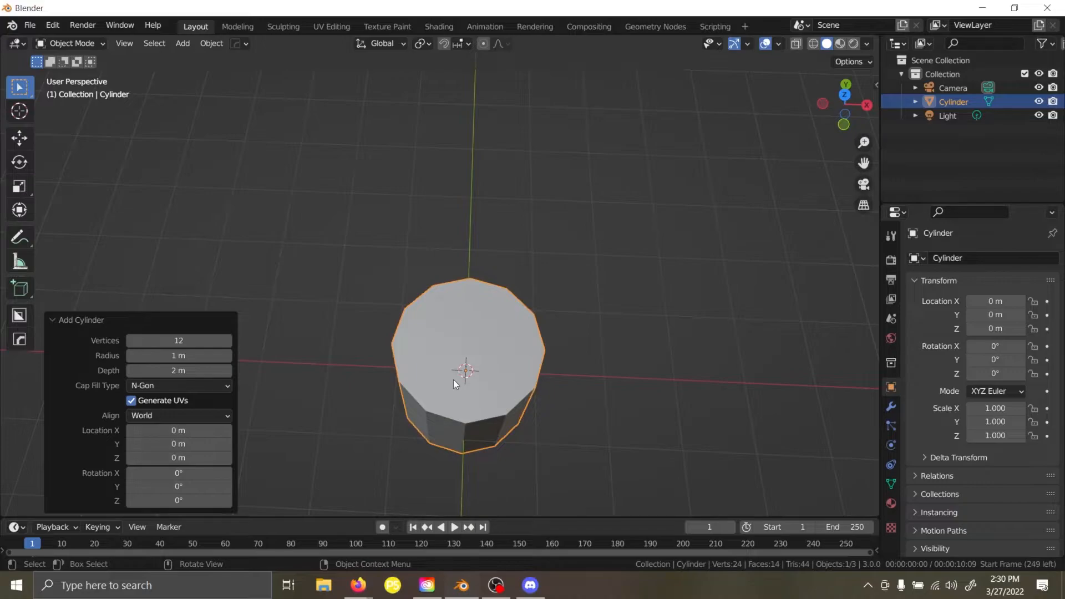
click(194, 385)
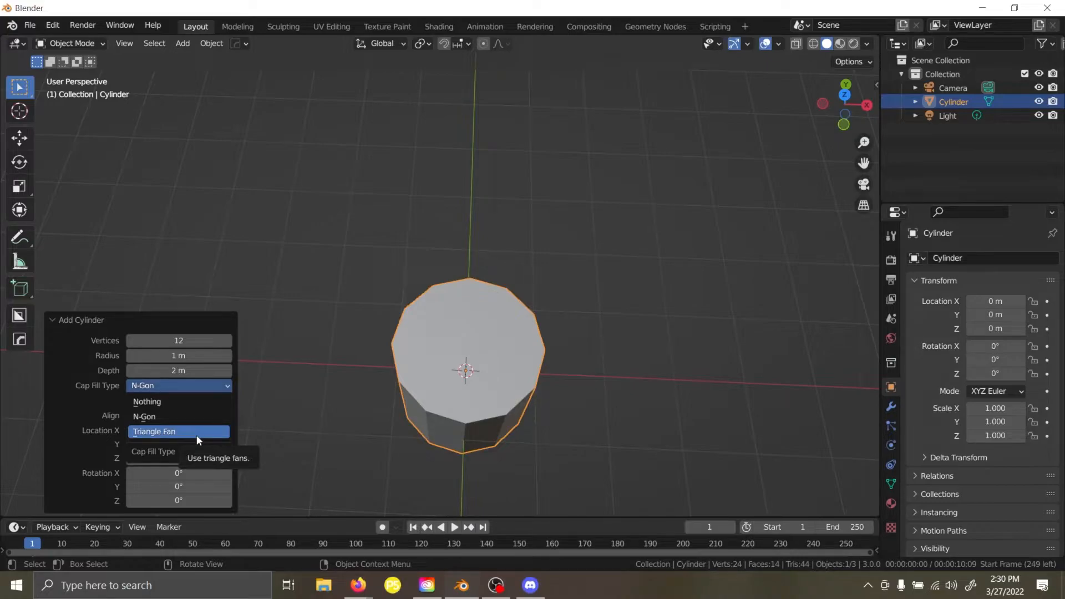
key(z)
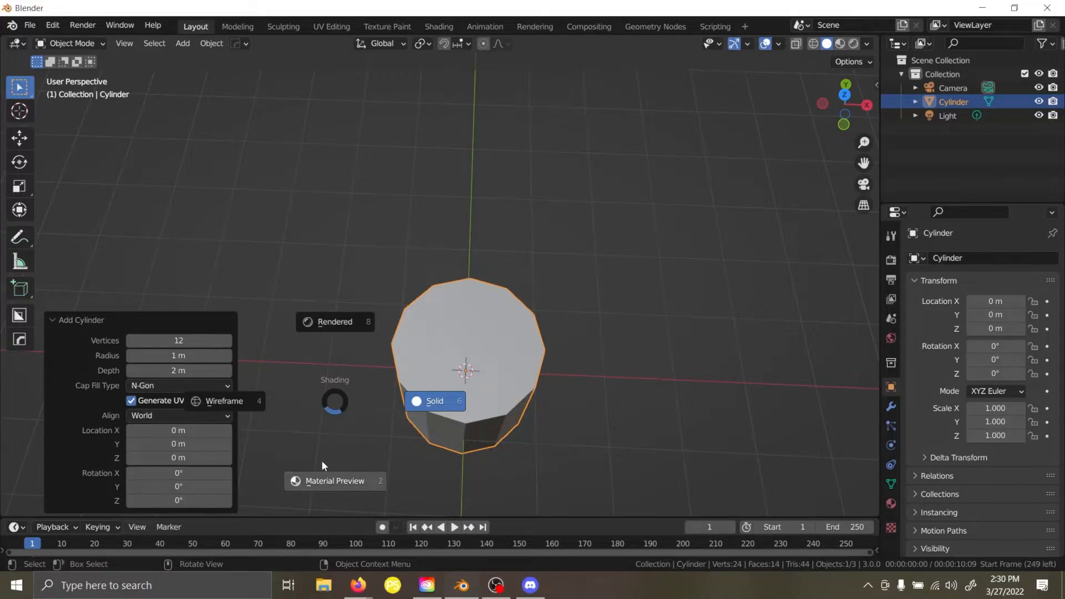
key(2)
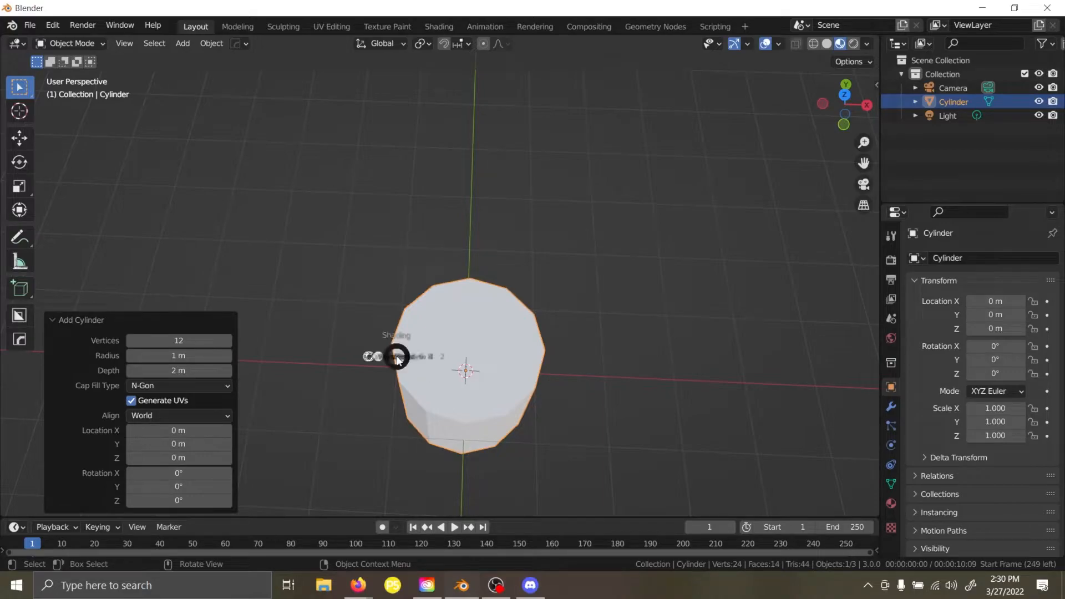
click(328, 355)
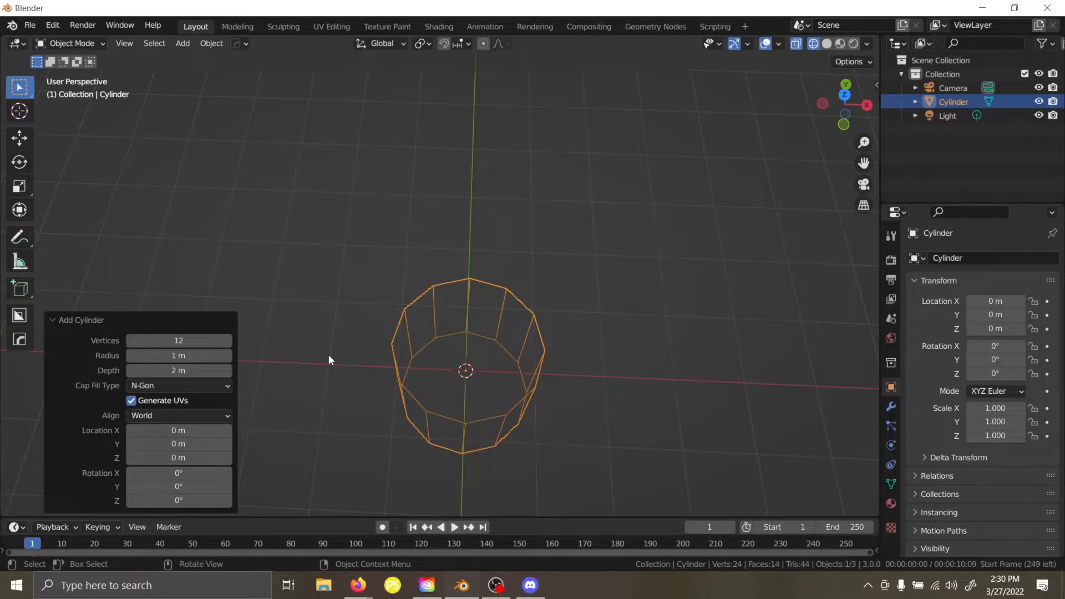
Set the cylinder's cap fill type to Triangle Fan, compare it with N-Gon, and restore Triangle Fan.
click(208, 386)
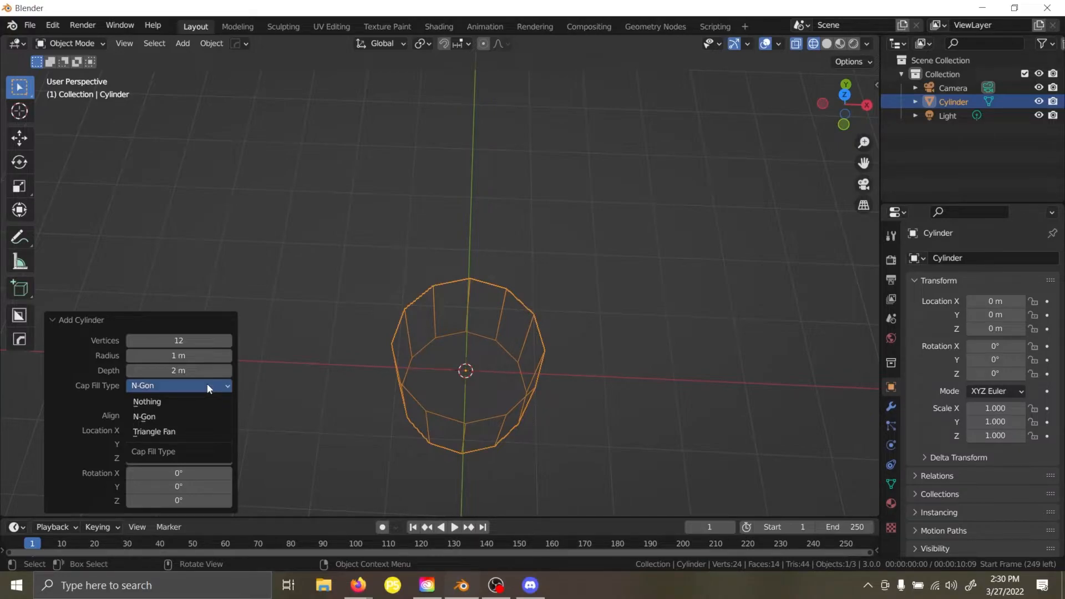
click(172, 434)
middle_drag(495, 422, 488, 350)
click(179, 385)
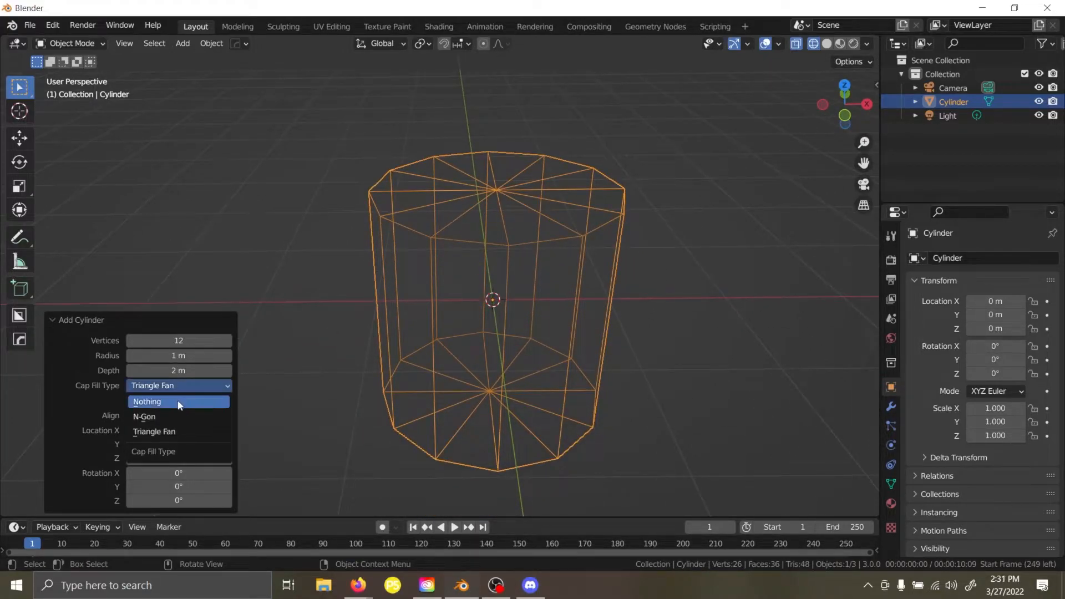
click(178, 415)
click(166, 386)
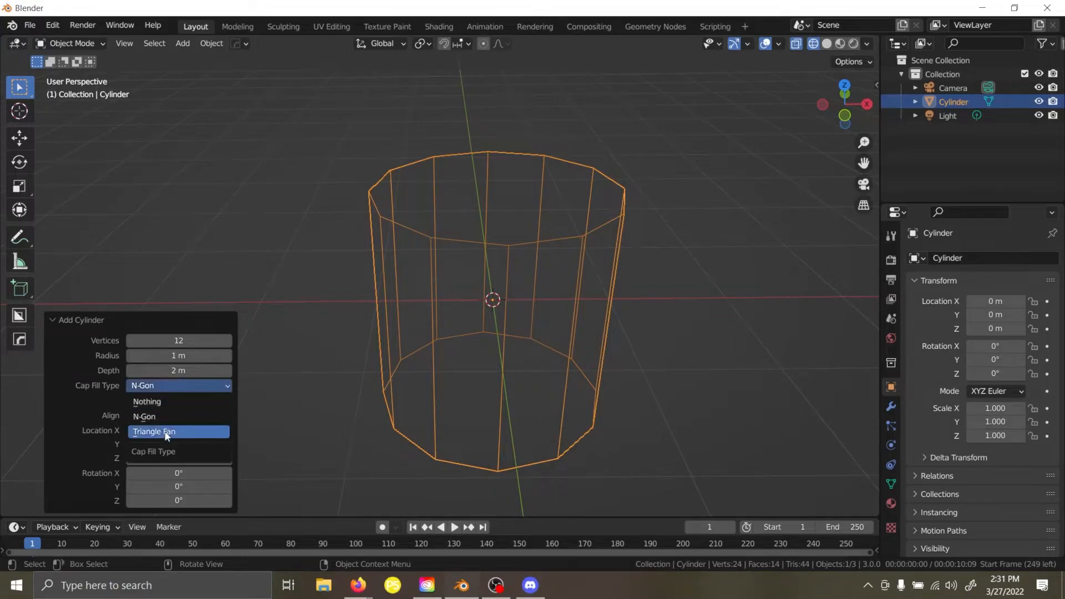
click(166, 433)
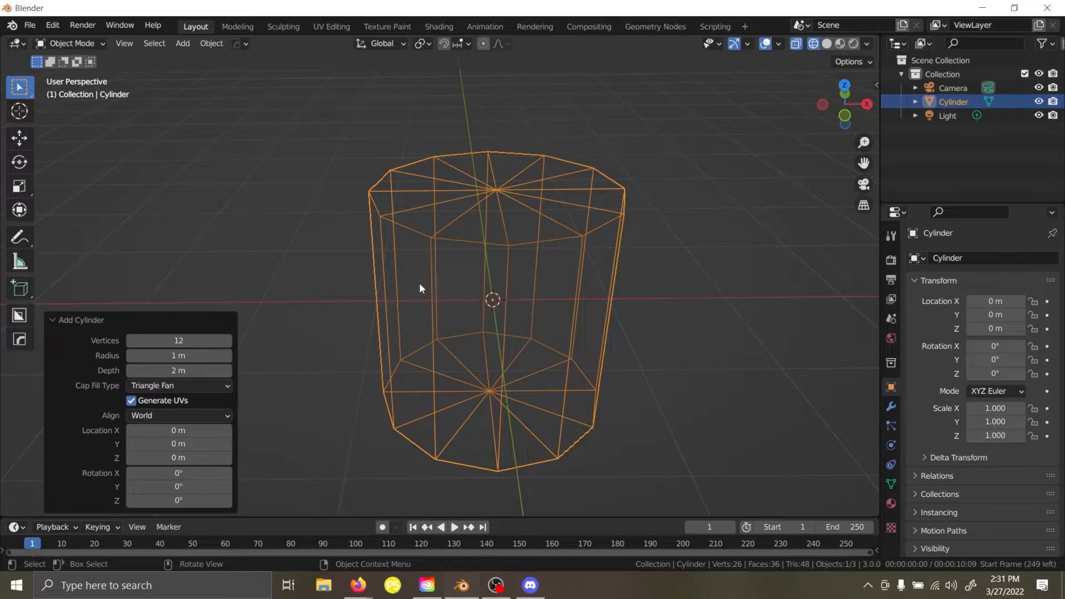
Return the viewport to Solid shading and dismiss the creation settings by deselecting and reselecting the cylinder.
key(z)
click(562, 283)
mouse_move(562, 283)
middle_down()
mouse_move(537, 290)
mouse_move(530, 244)
middle_up()
click(688, 199)
click(460, 234)
Try to scale the cylinder along the Z axis and cancel the change.
middle_drag(669, 232, 580, 222)
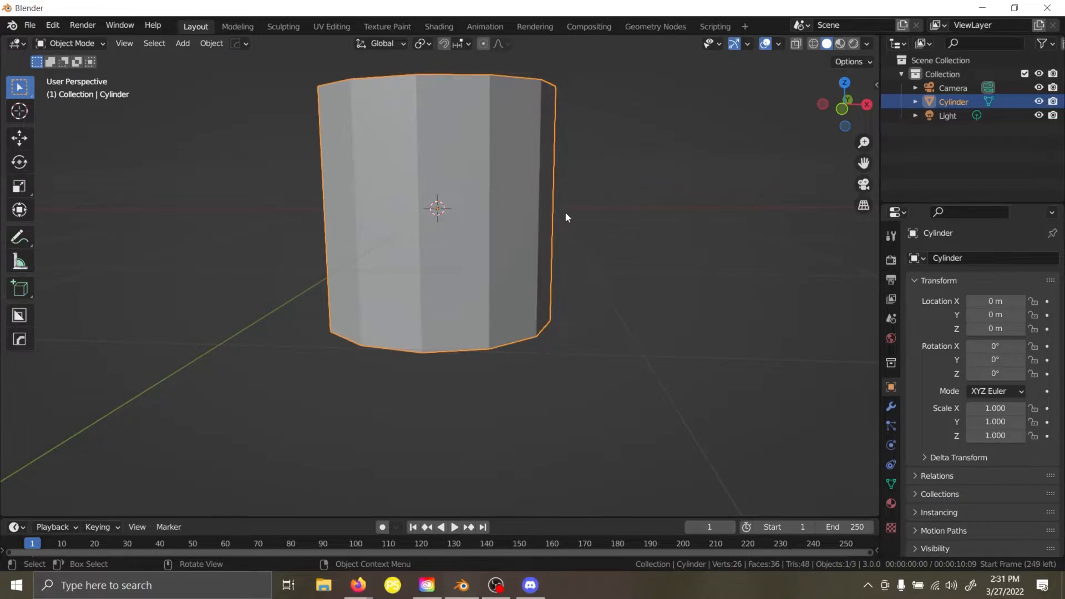
middle_drag(547, 210, 411, 192)
key(s)
key(z)
key(Escape)
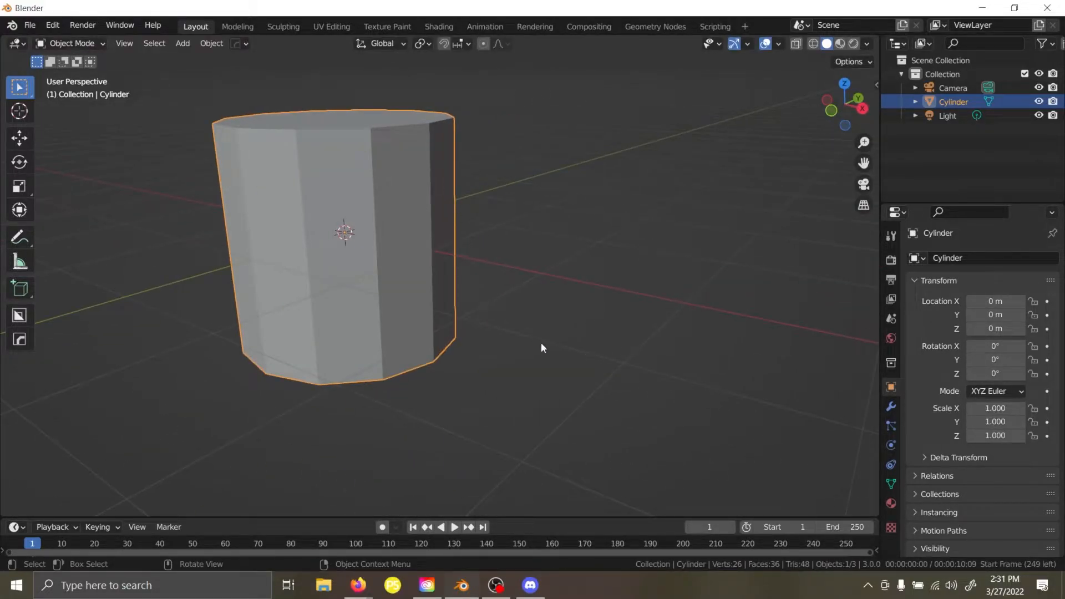
middle_drag(567, 354, 540, 318)
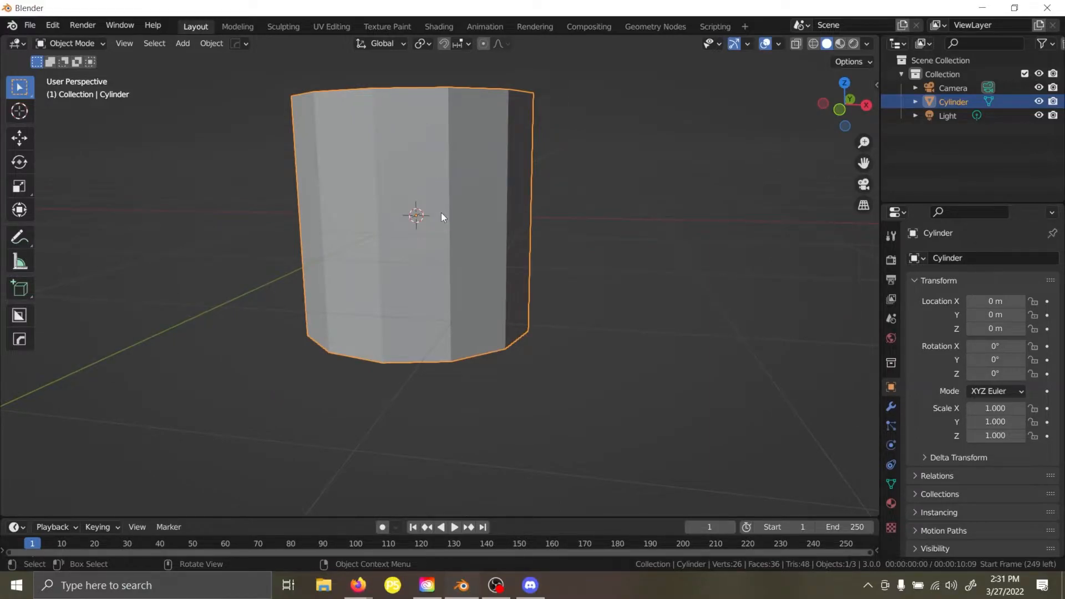
middle_drag(457, 217, 486, 273)
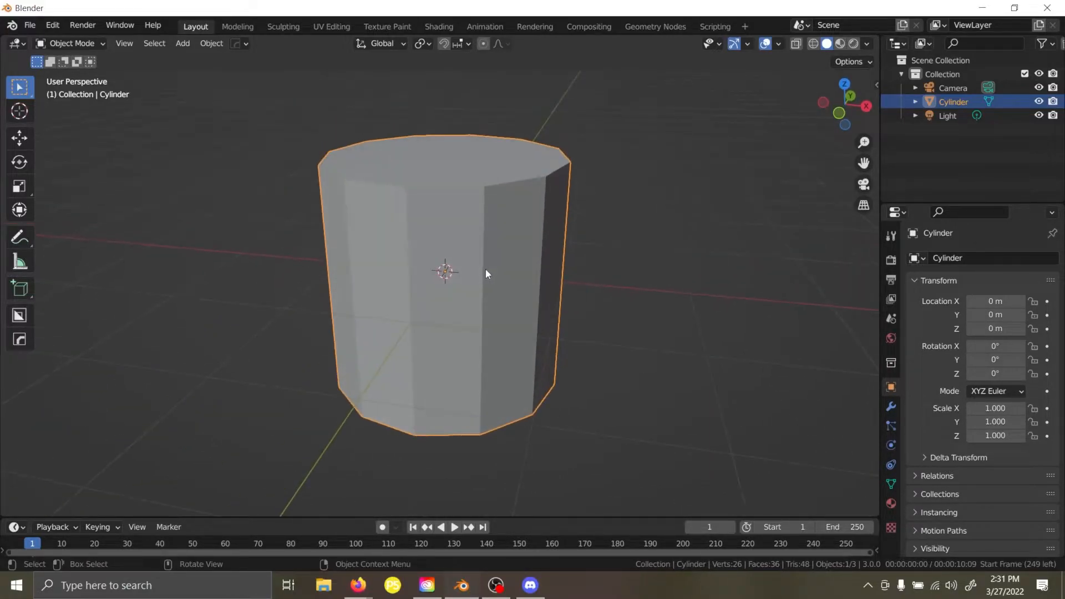
Toggle the cylinder between Edit Mode and Object Mode several times, finishing in Object Mode.
key(Tab)
key(Tab)
scroll(485, 268, up, 6)
scroll(464, 278, down, 6)
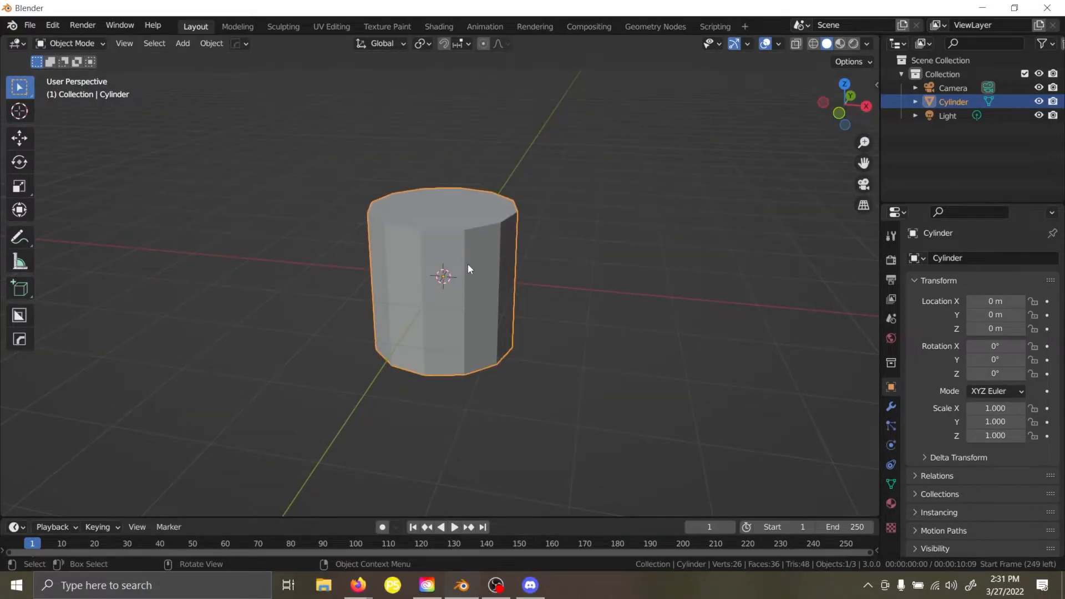
key(Tab)
key(Tab)
click(82, 43)
click(65, 73)
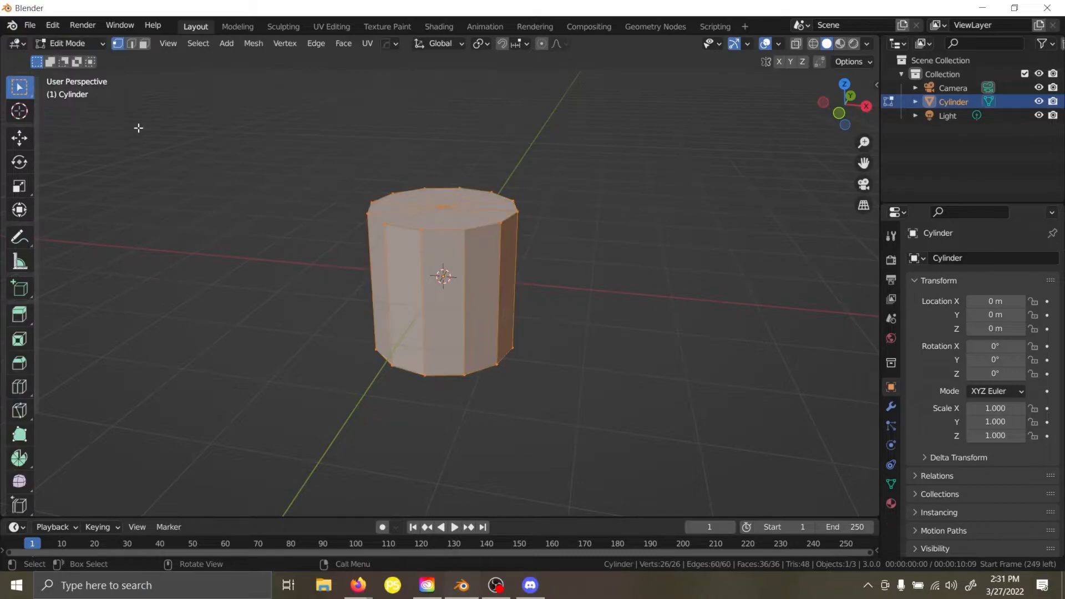
click(69, 43)
click(64, 62)
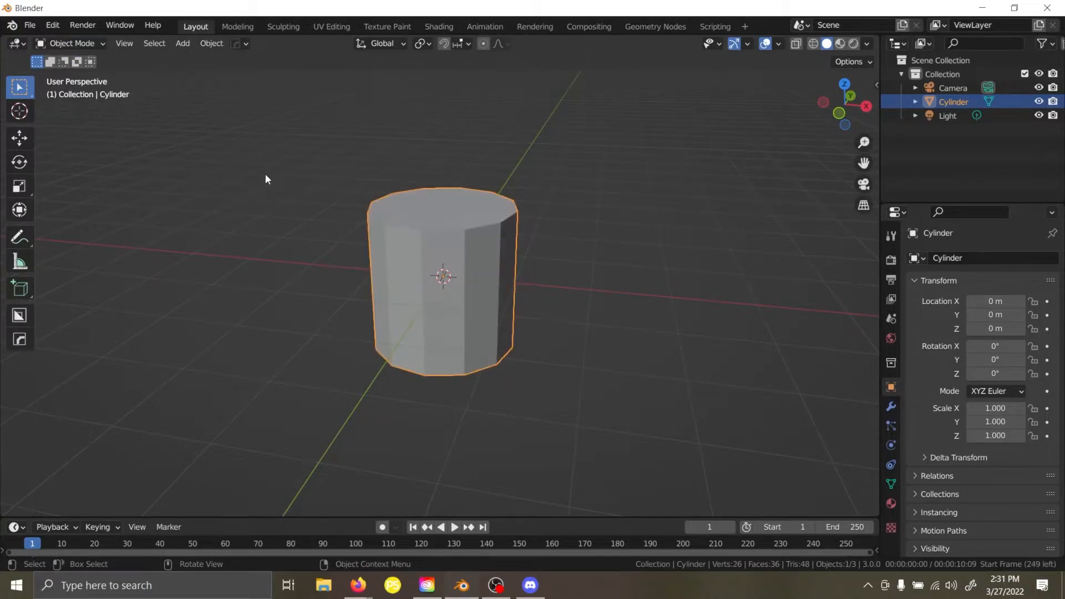
key(shift+Tab)
key(shift+Tab)
Enter Edit Mode on the cylinder and deselect all of its geometry.
key(ctrl+Tab)
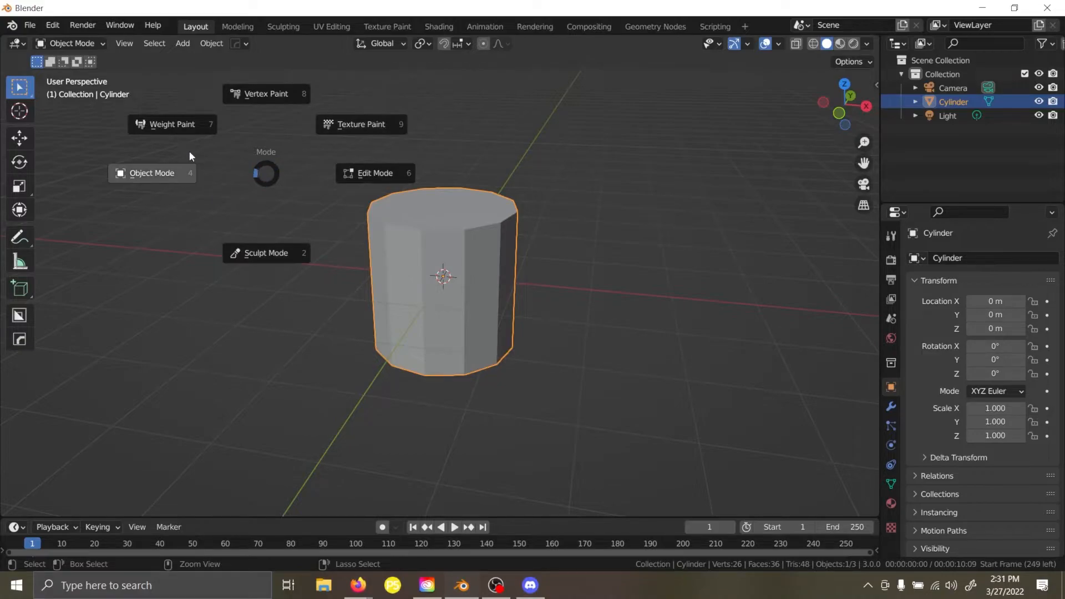
click(355, 174)
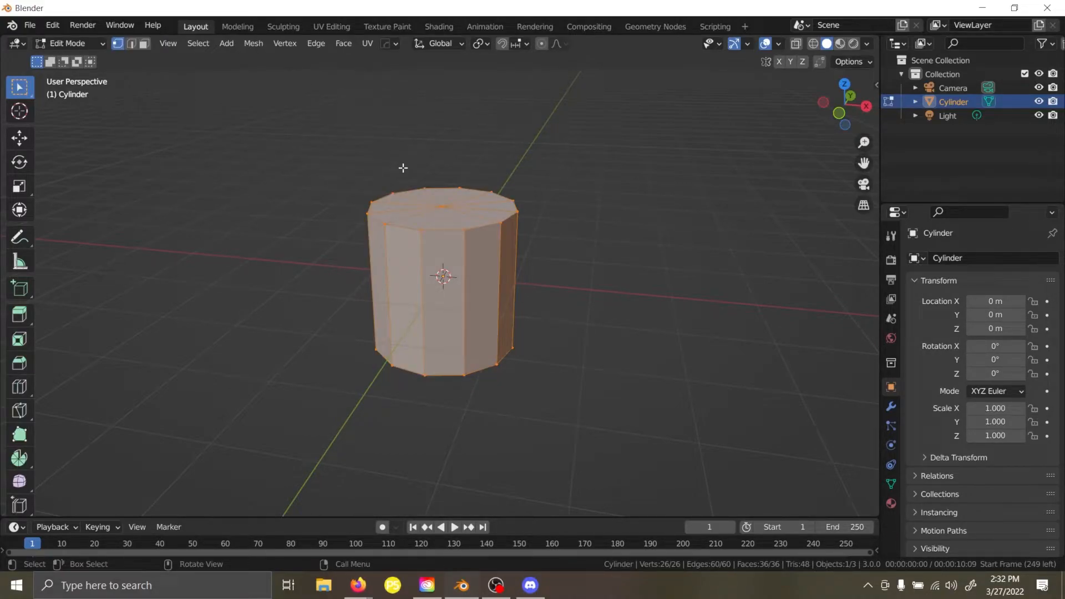
click(404, 172)
middle_drag(404, 172, 358, 232)
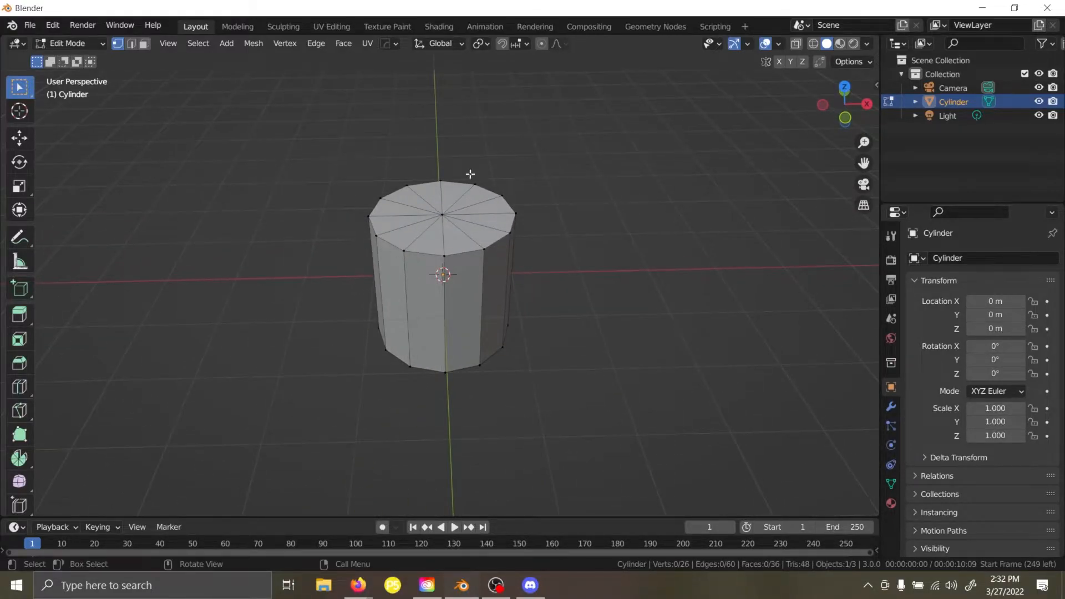
mouse_move(542, 269)
middle_down()
mouse_move(559, 261)
mouse_move(535, 255)
middle_up()
scroll(345, 188, up, 4)
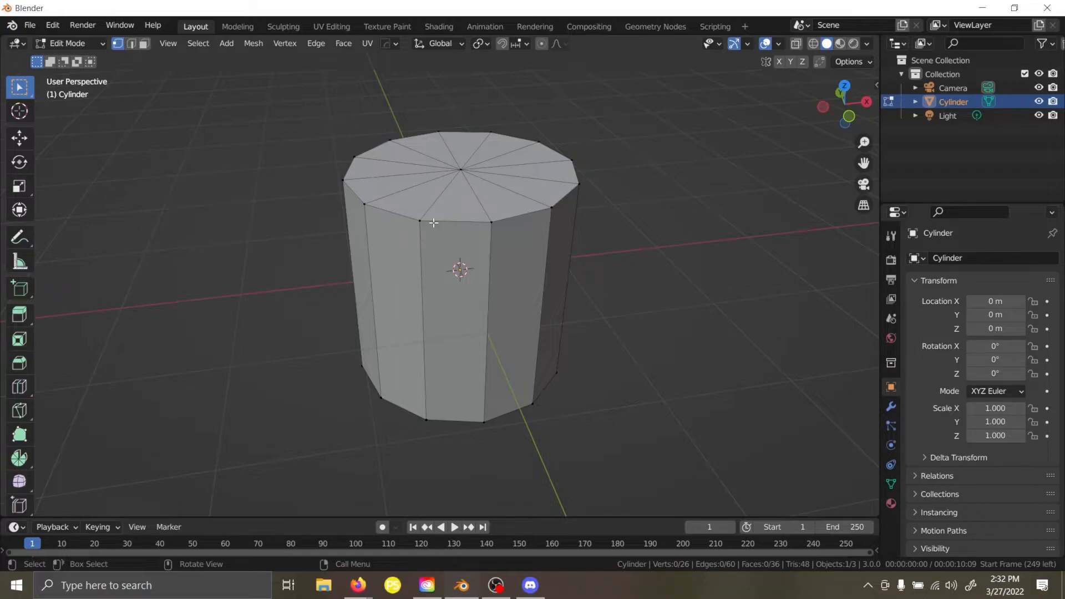
Select the three vertices of one triangular face at the front of the cylinder's top cap.
click(422, 221)
shift+click(489, 222)
shift+click(461, 174)
middle_drag(460, 174, 464, 211)
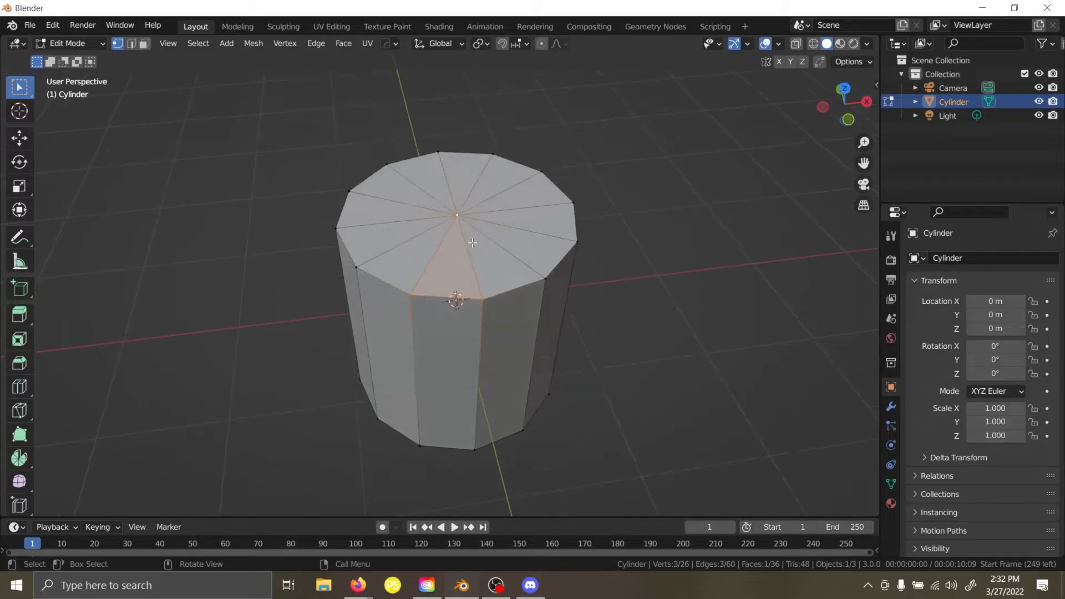
Try moving the selected cap triangle along the Z axis and then freely, cancelling both moves.
middle_drag(508, 268, 506, 238)
key(g)
key(z)
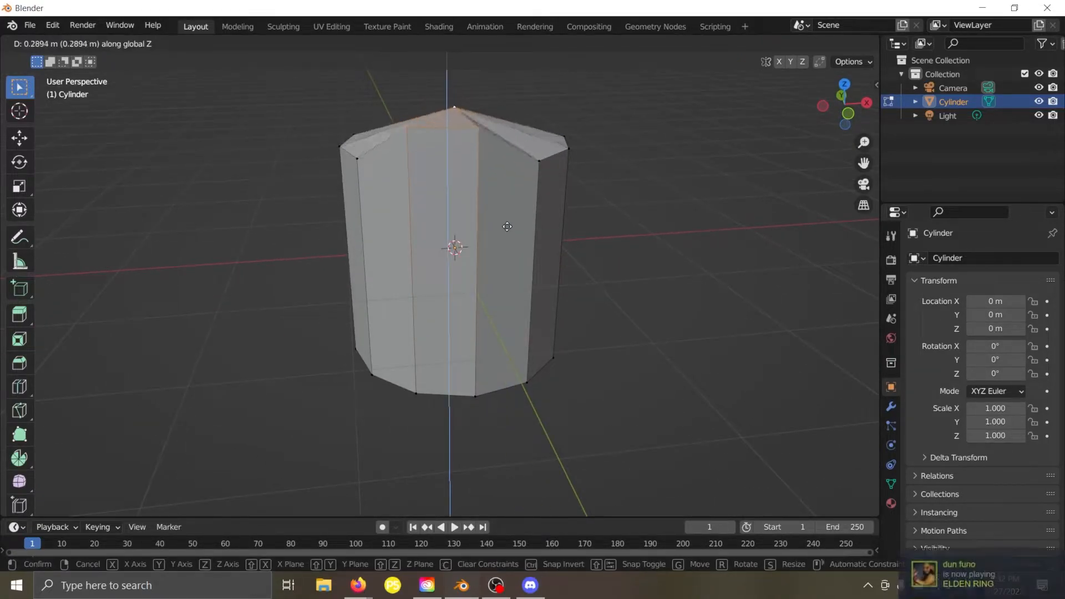
right_click(515, 252)
key(g)
right_click(528, 213)
Try scaling the selected cap triangle, including along the Z axis, and rotating it, cancelling each transform.
middle_drag(530, 214, 534, 241)
key(s)
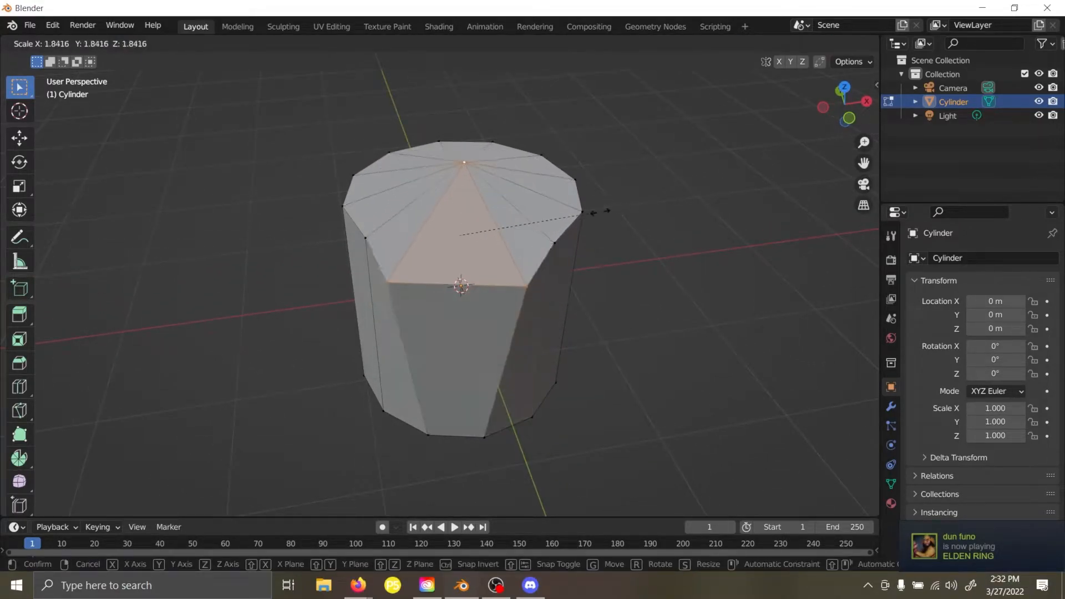
key(z)
right_click(648, 211)
key(r)
right_click(681, 153)
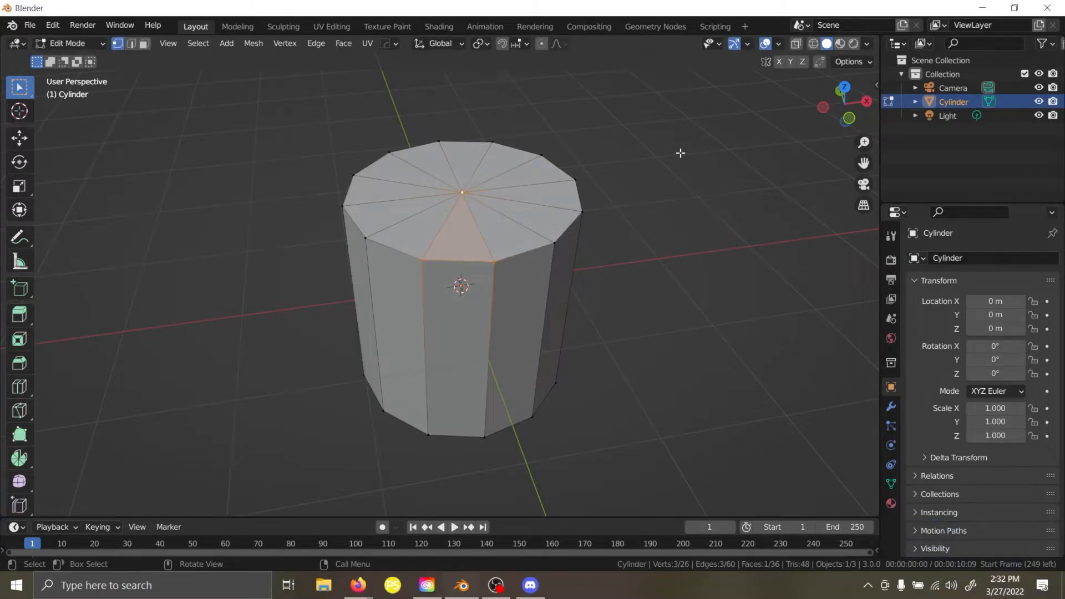
Reselect the three vertices of the triangular face at the front of the top cap, and clear the selection.
click(462, 193)
shift+click(424, 258)
shift+click(496, 260)
click(312, 192)
middle_drag(312, 191, 311, 160)
middle_drag(448, 179, 333, 147)
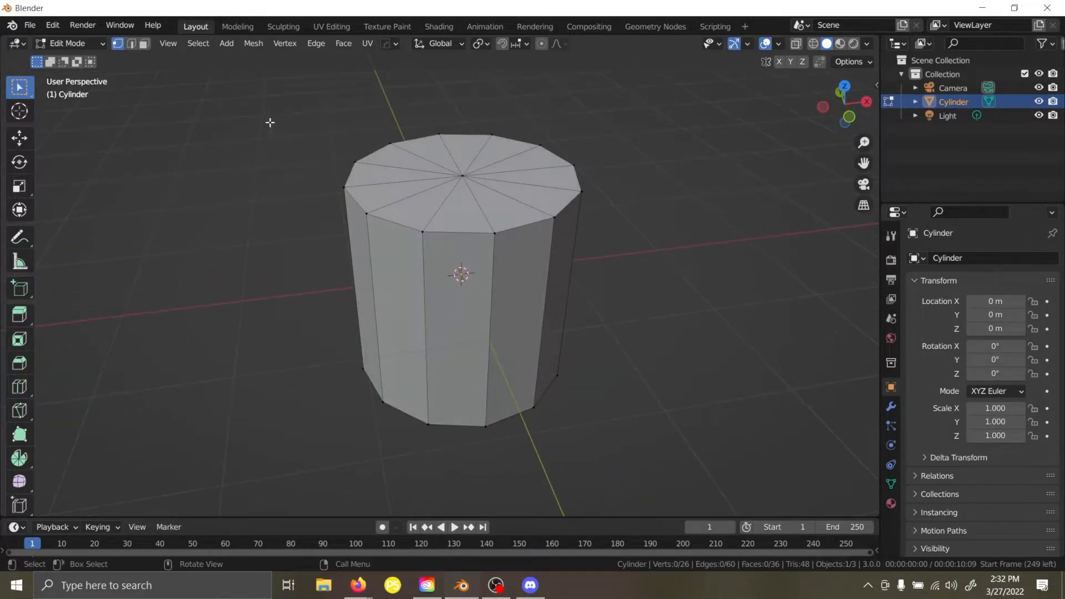
Switch to edge selection and select the radial edge running from the cap's centre to its front rim.
key(2)
click(479, 203)
Examine the Emulate Numpad option in the Input preferences, and close the preferences.
click(52, 25)
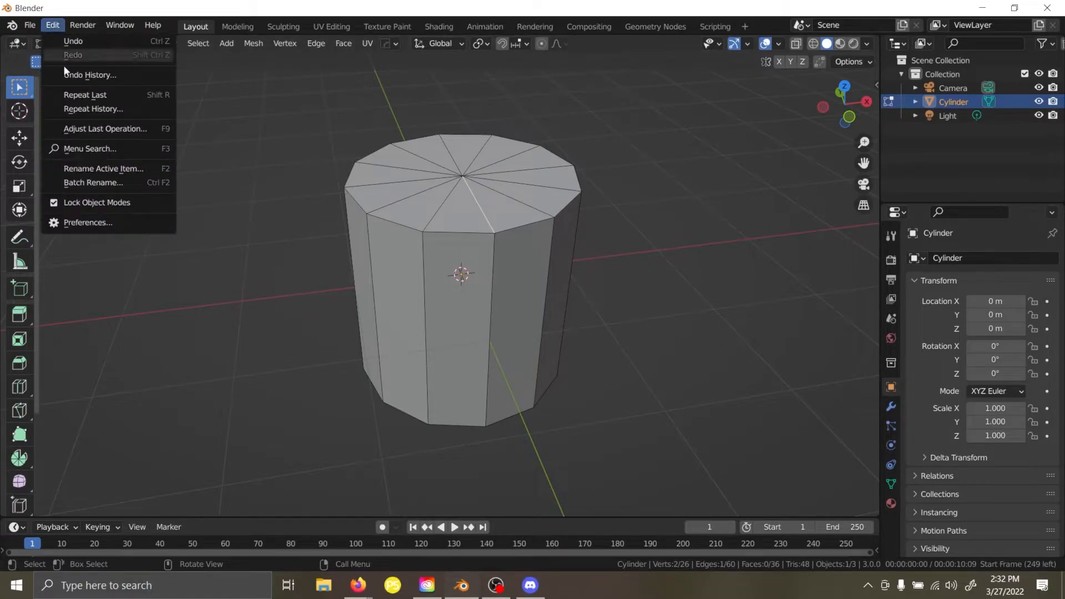
click(104, 222)
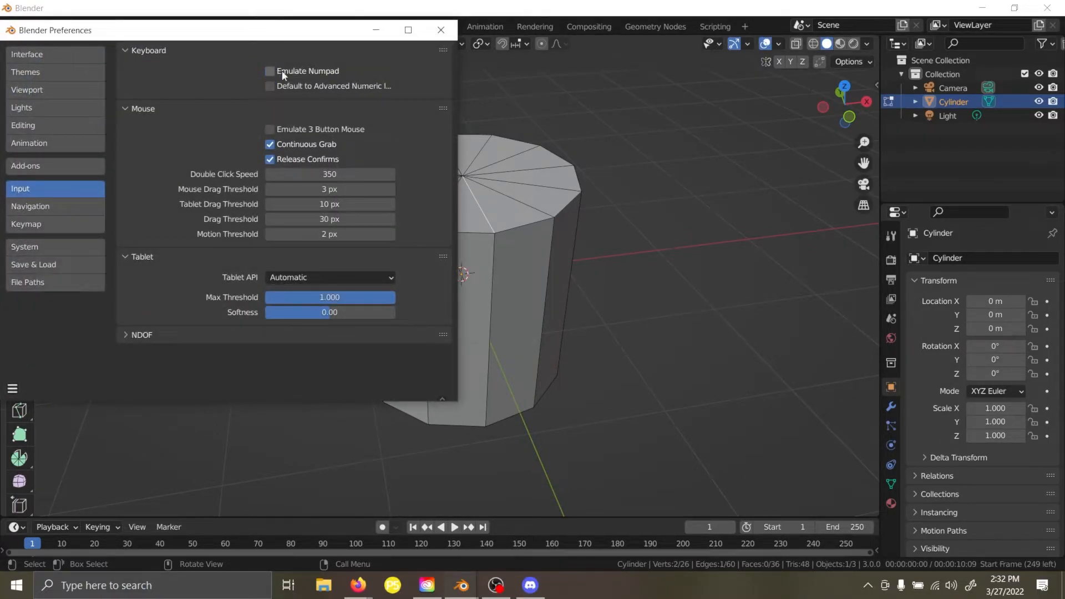
click(441, 29)
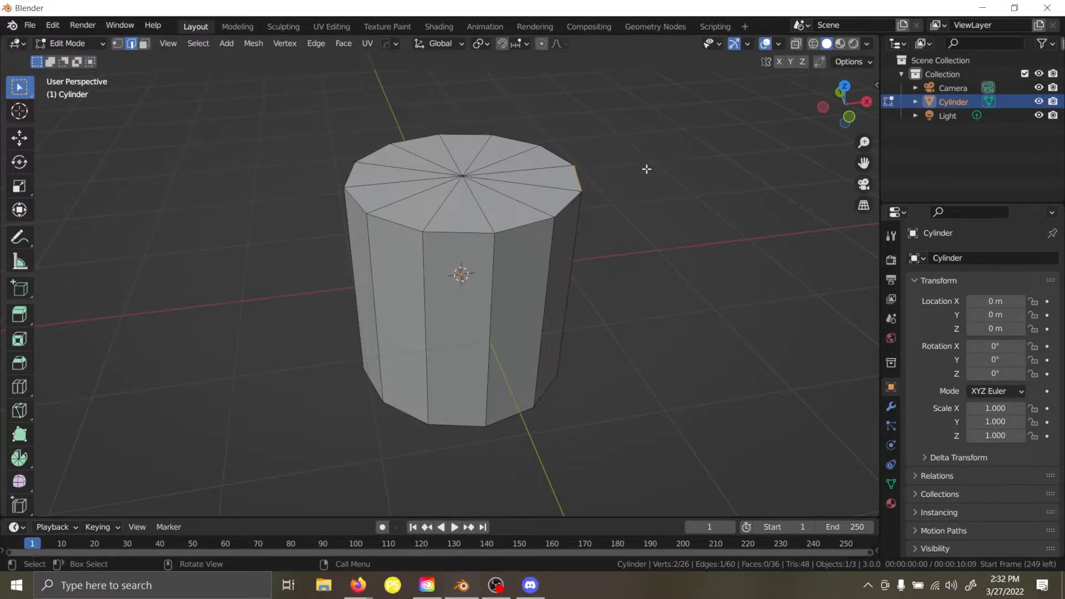
Cycle repeatedly through the face, vertex and edge selection modes, ending in vertex selection.
key(3)
key(1)
key(2)
key(3)
key(1)
key(2)
key(3)
click(119, 43)
Compare how the cylinder's top cap is displayed in vertex, edge and face selection modes, ending in vertex selection.
mouse_move(340, 228)
middle_down()
mouse_move(352, 217)
mouse_move(327, 212)
middle_up()
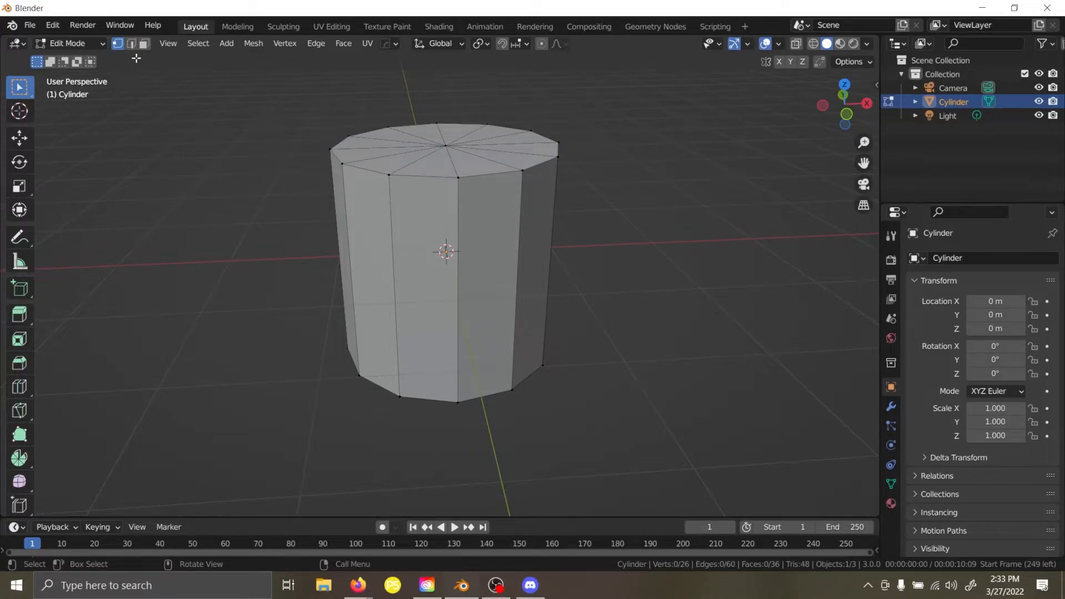
key(2)
click(145, 46)
key(1)
key(2)
key(1)
key(3)
key(1)
scroll(374, 157, up, 3)
shift+middle_drag(372, 166, 367, 270)
key(2)
key(3)
key(1)
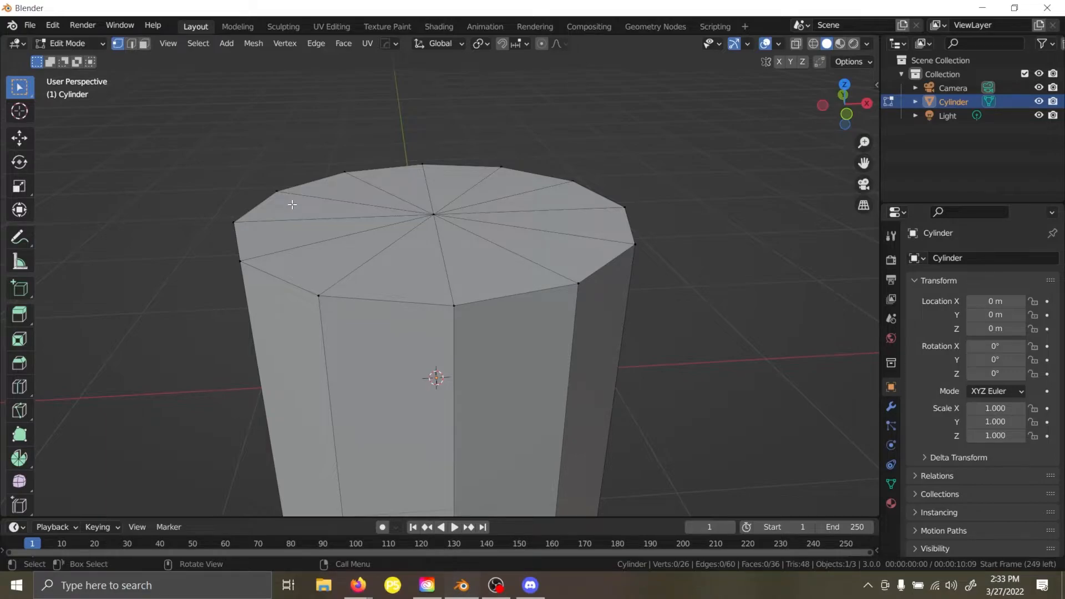
key(2)
key(3)
key(1)
key(3)
key(1)
key(3)
key(1)
key(3)
key(1)
key(3)
key(1)
Box-select a vertex on the front rim of the top cap, and switch through edge to face selection.
drag(291, 281, 341, 332)
key(2)
key(3)
Select three of the cylinder's side faces one at a time, ending on the front face left of the centre edge.
scroll(492, 305, down, 4)
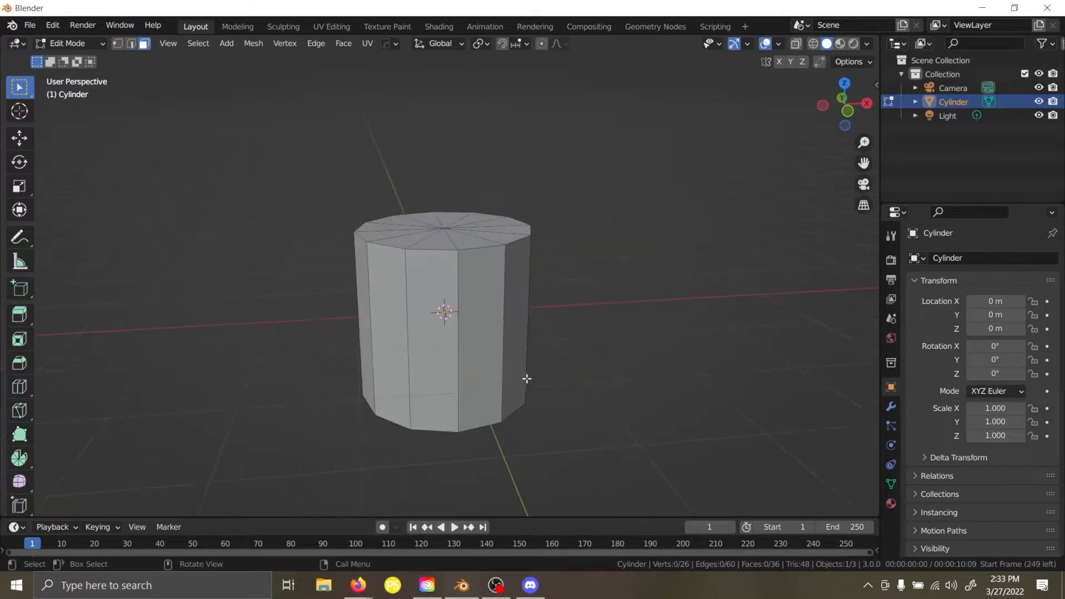
click(483, 327)
click(528, 327)
click(422, 323)
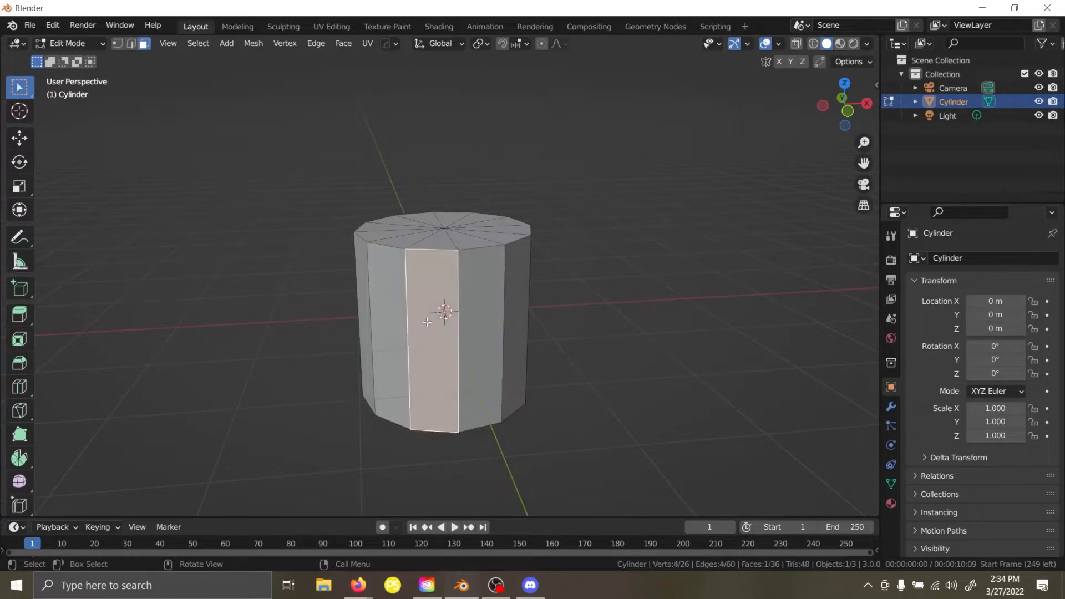
Switch to vertex selection, select one vertex on the front rim of the top cap, and deselect it.
key(1)
click(441, 244)
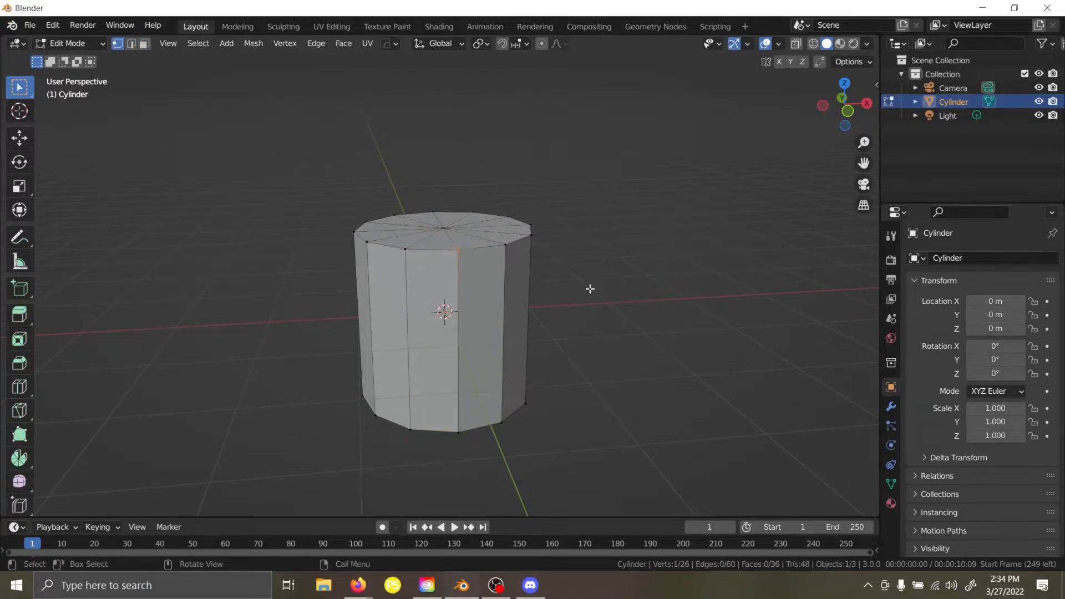
click(635, 282)
middle_drag(634, 280, 585, 290)
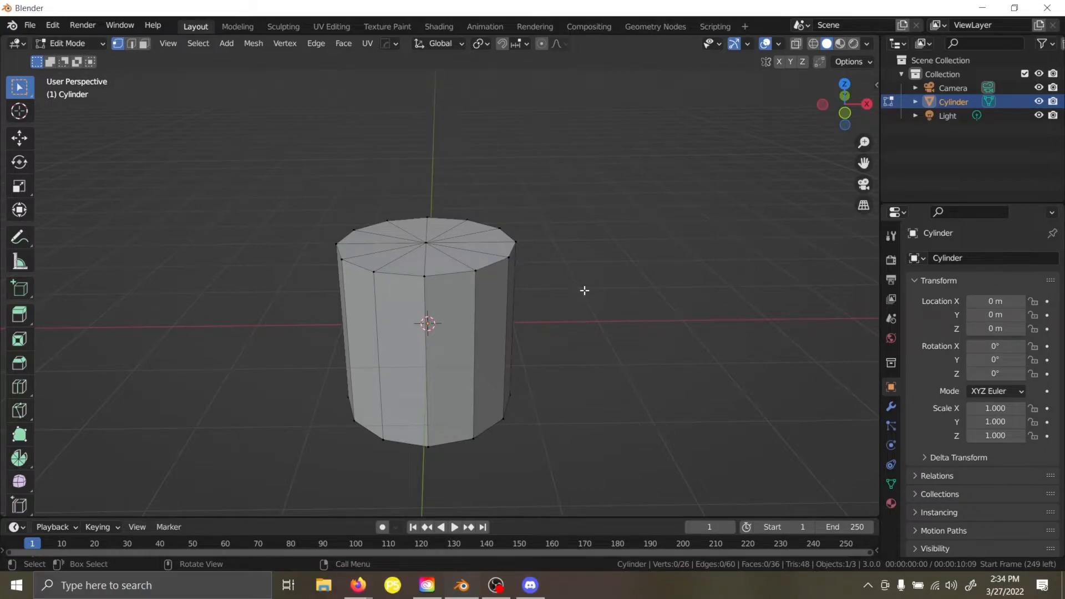
Switch to face selection, box-select all triangular faces of the top cap, and clear the selection.
key(3)
middle_drag(585, 291, 529, 341)
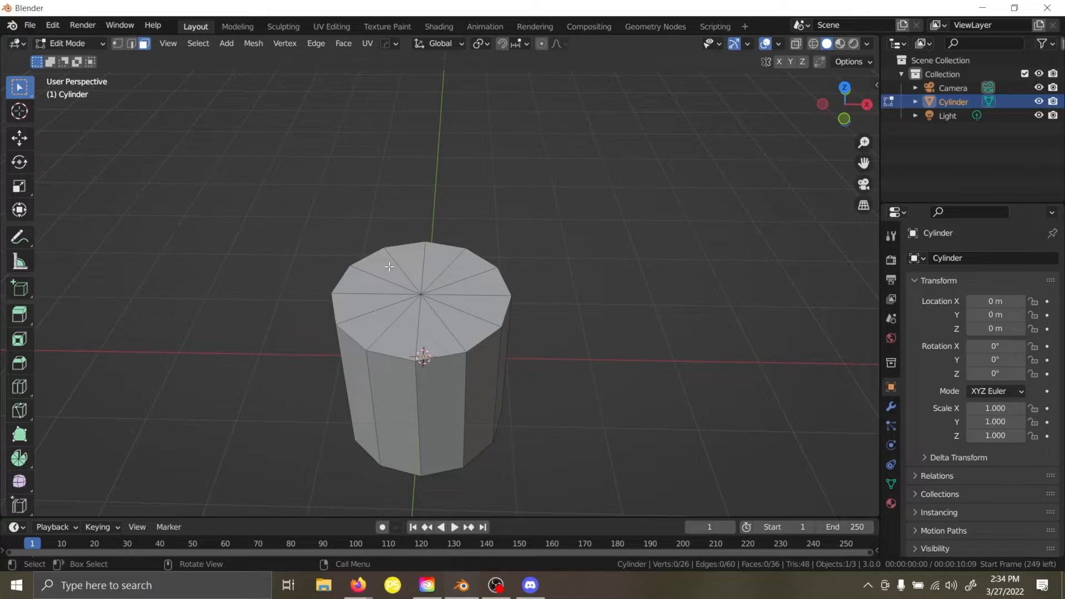
drag(389, 269, 465, 323)
middle_drag(520, 321, 647, 274)
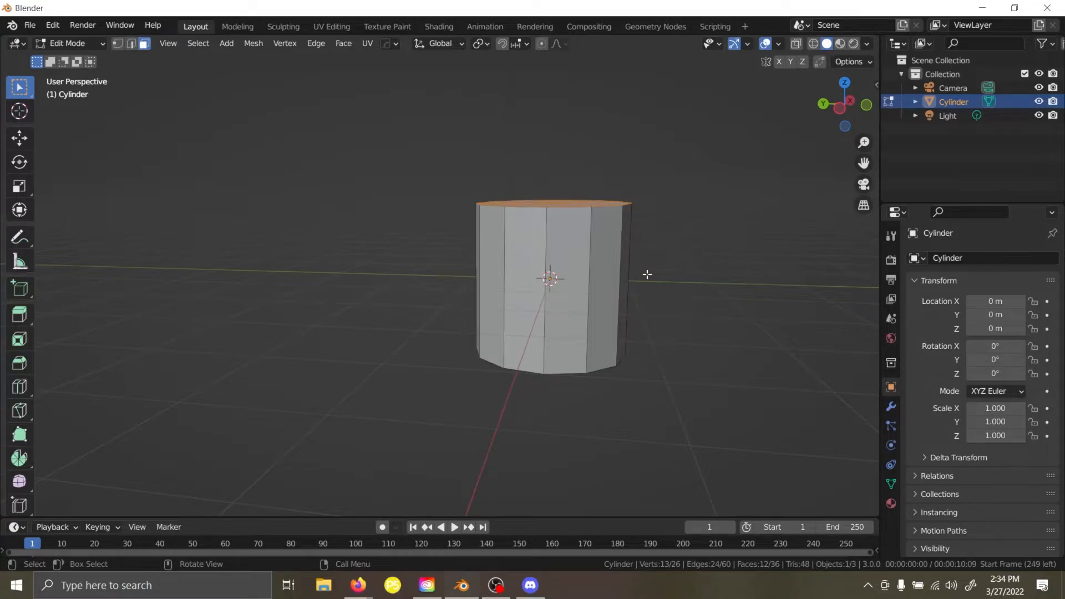
middle_drag(647, 274, 578, 279)
click(594, 273)
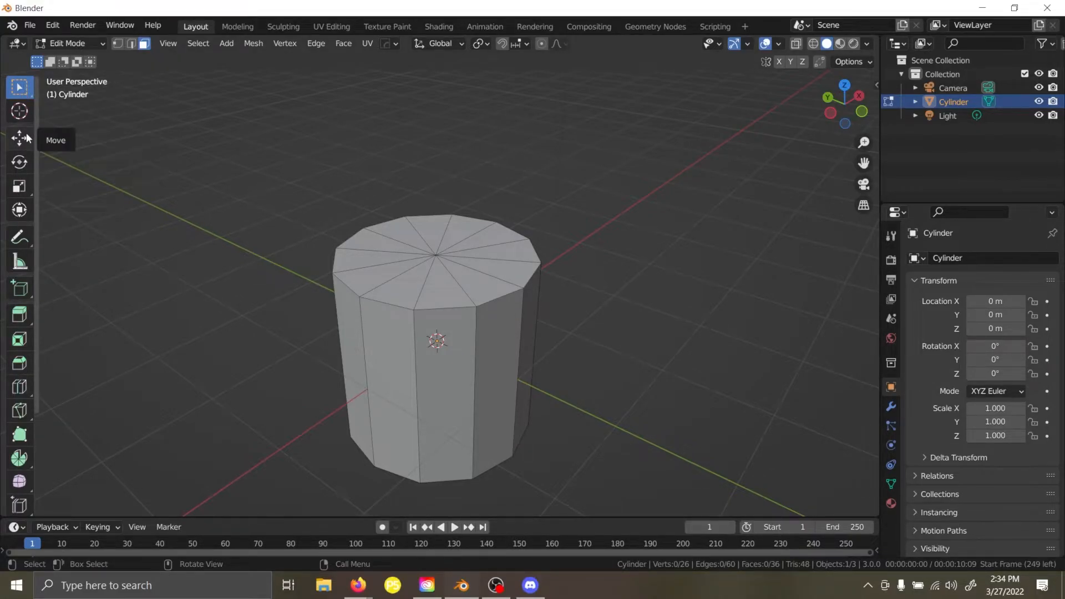
Select a front triangular face of the top cap, try moving it with the Move tool, and undo the move.
click(395, 290)
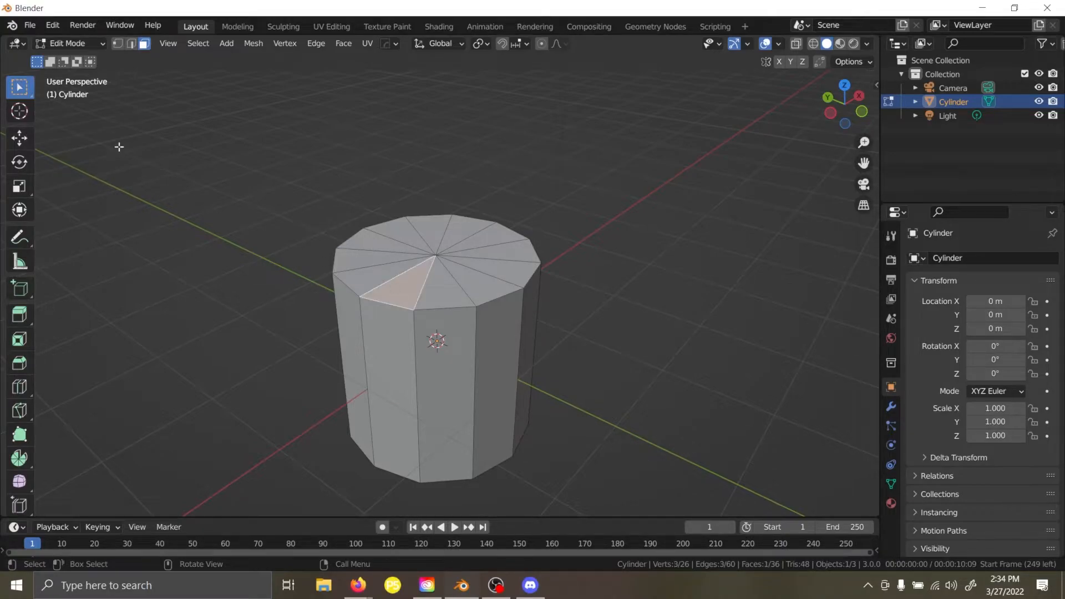
click(22, 139)
drag(436, 257, 449, 255)
key(ctrl+z)
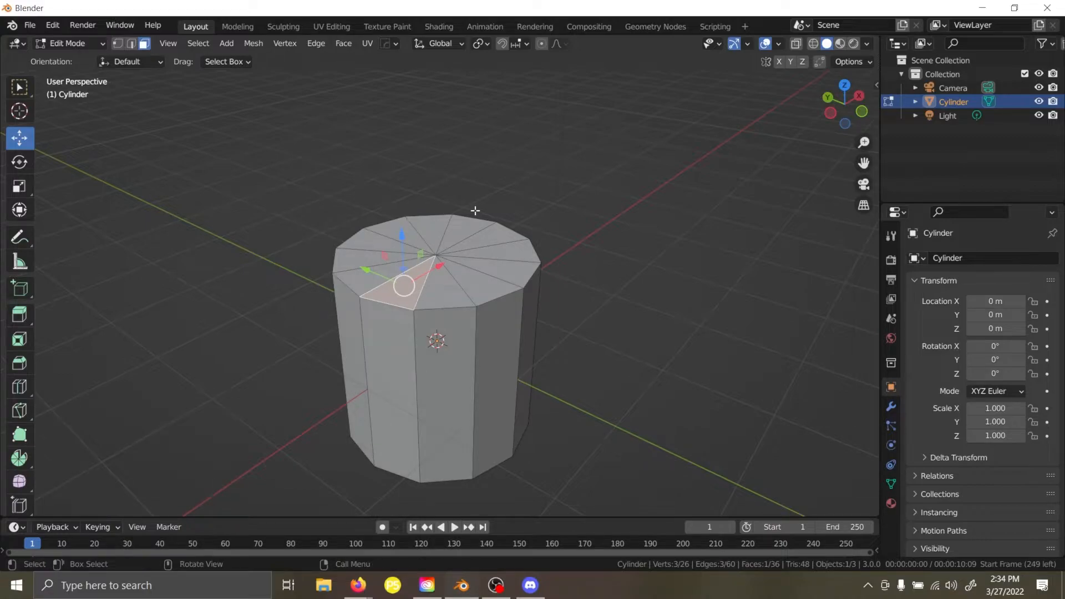
Return to the Select Box tool, box-select the cylinder's faces, and clear the selection.
click(18, 92)
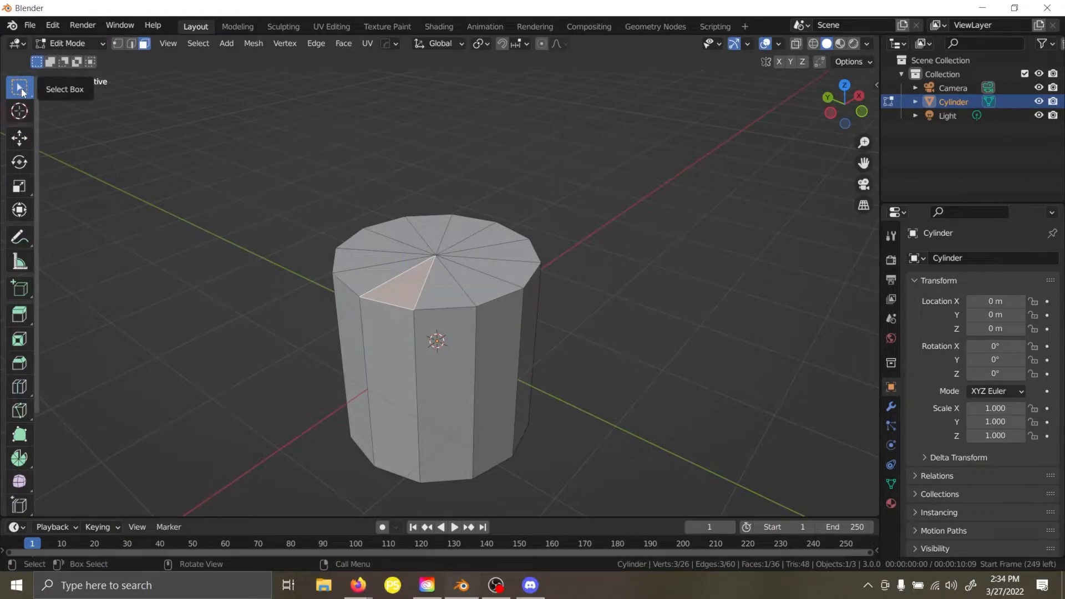
drag(241, 126, 633, 433)
click(677, 352)
Switch to the Select Circle tool and try it over the cylinder's top cap.
click(20, 89)
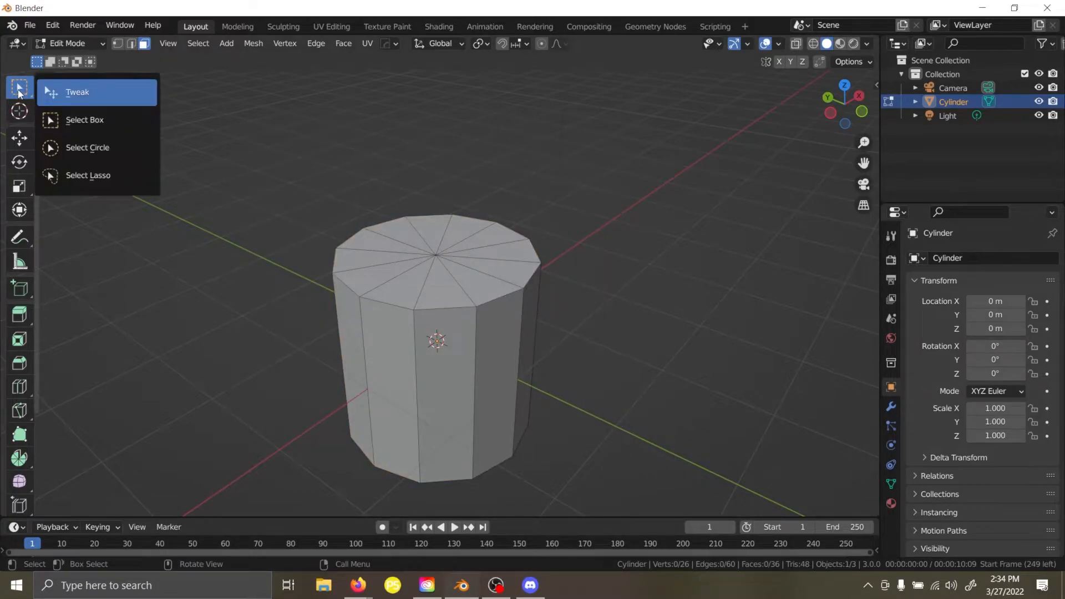
click(78, 146)
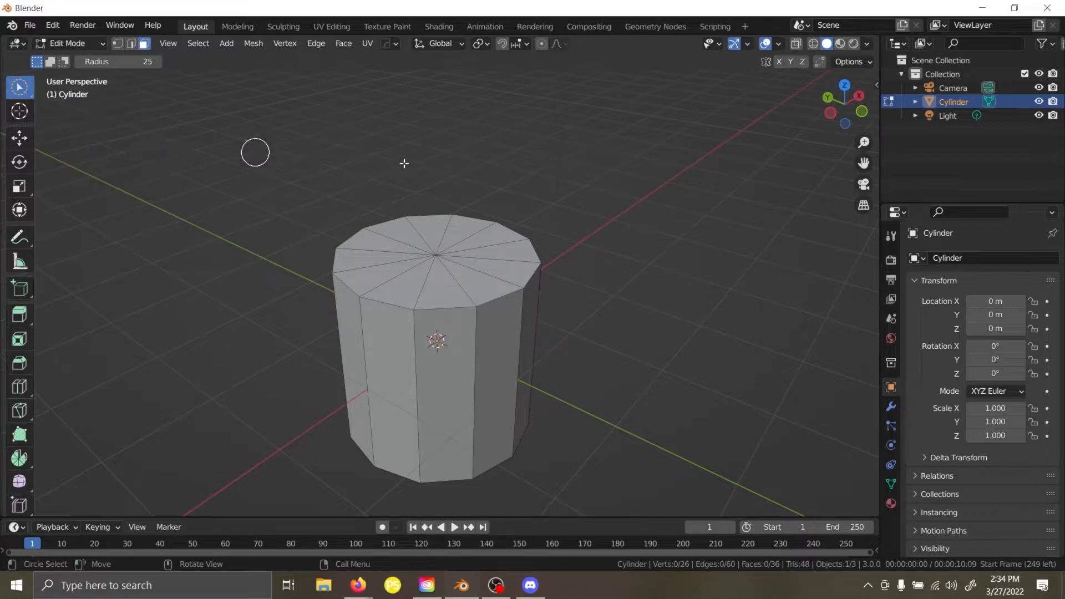
right_click(438, 252)
right_click(716, 224)
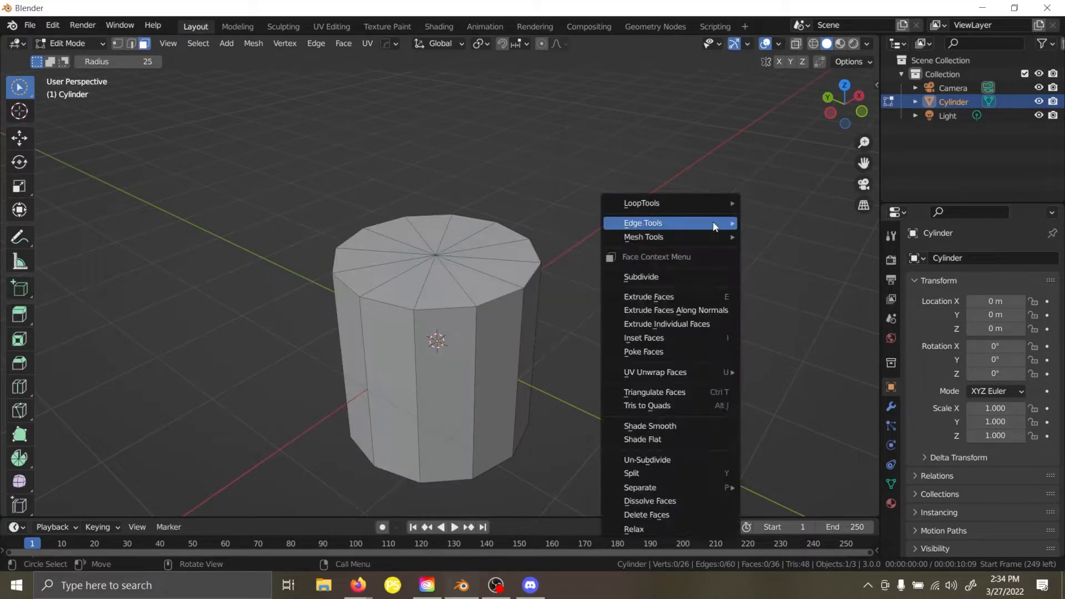
Switch to the Select Lasso tool, lasso around the cylinder's faces, and clear the selection.
click(15, 86)
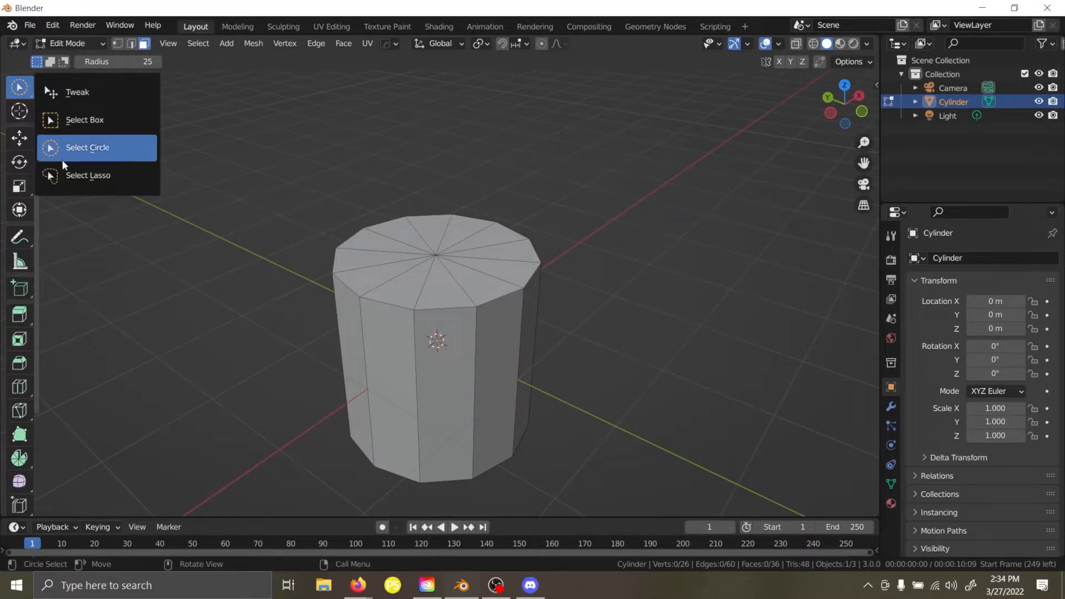
click(65, 175)
mouse_move(493, 171)
mouse_down()
mouse_move(253, 183)
mouse_move(673, 252)
mouse_move(391, 97)
mouse_up()
mouse_move(438, 160)
mouse_down()
mouse_move(379, 161)
mouse_move(390, 424)
mouse_move(588, 457)
mouse_up()
click(621, 367)
Run the Box Select command across the cylinder while the lasso tool is active, and deselect everything.
key(b)
drag(592, 343, 226, 124)
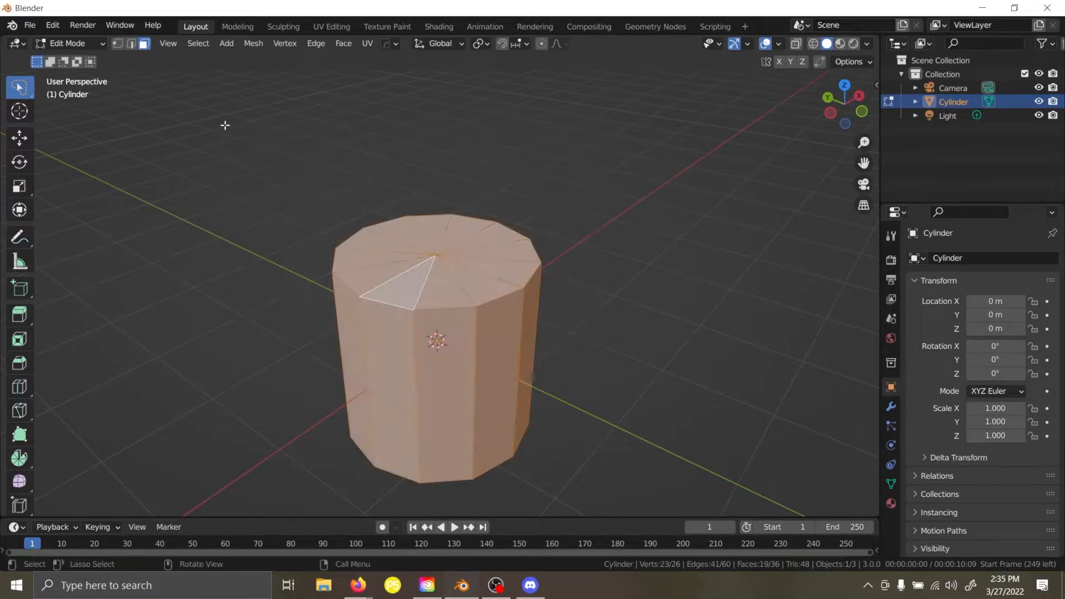
click(277, 136)
Switch back to the Select Box tool, box-select the cylinder once more, and deselect its faces.
drag(25, 85, 75, 118)
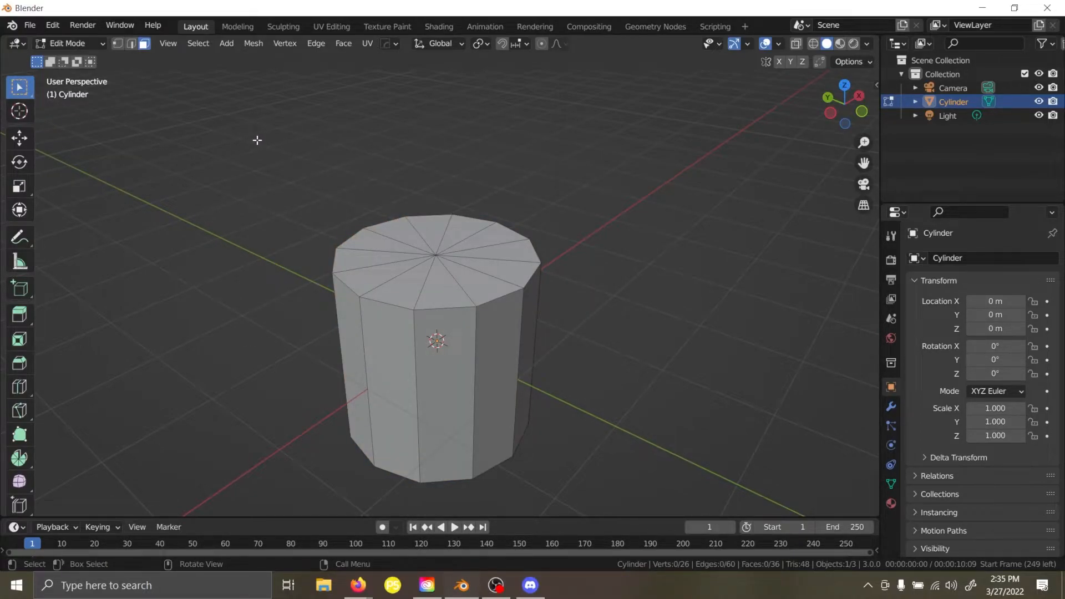
drag(288, 116, 661, 375)
click(592, 259)
mouse_move(592, 259)
middle_down()
mouse_move(541, 238)
mouse_move(549, 251)
middle_up()
Start Circle Select, resize the selection circle, and paint over the cylinder's top cap to select its faces.
key(c)
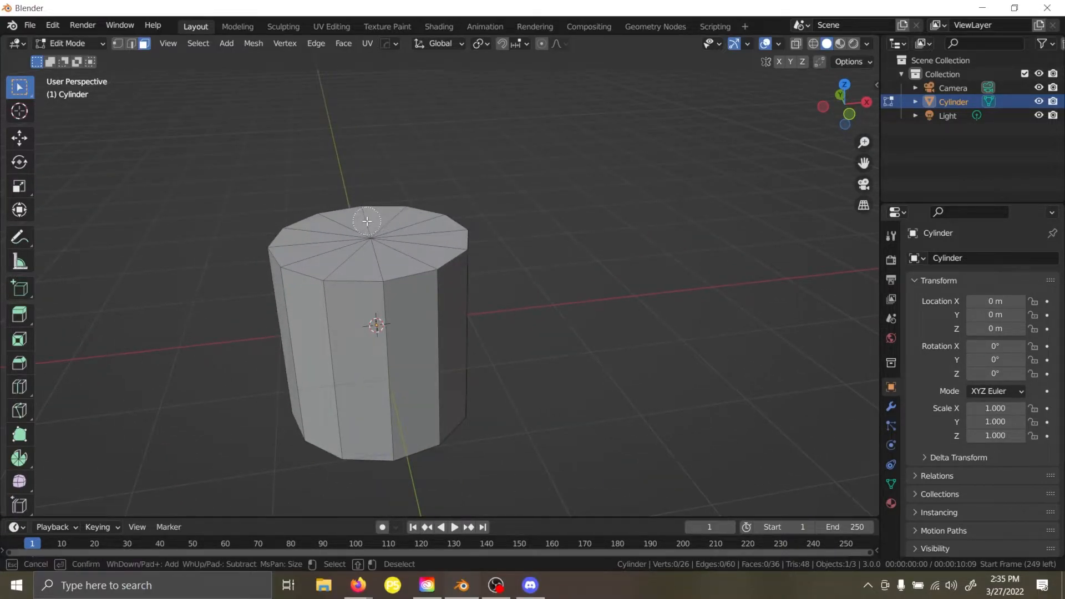
scroll(367, 224, up, 4)
scroll(372, 233, down, 15)
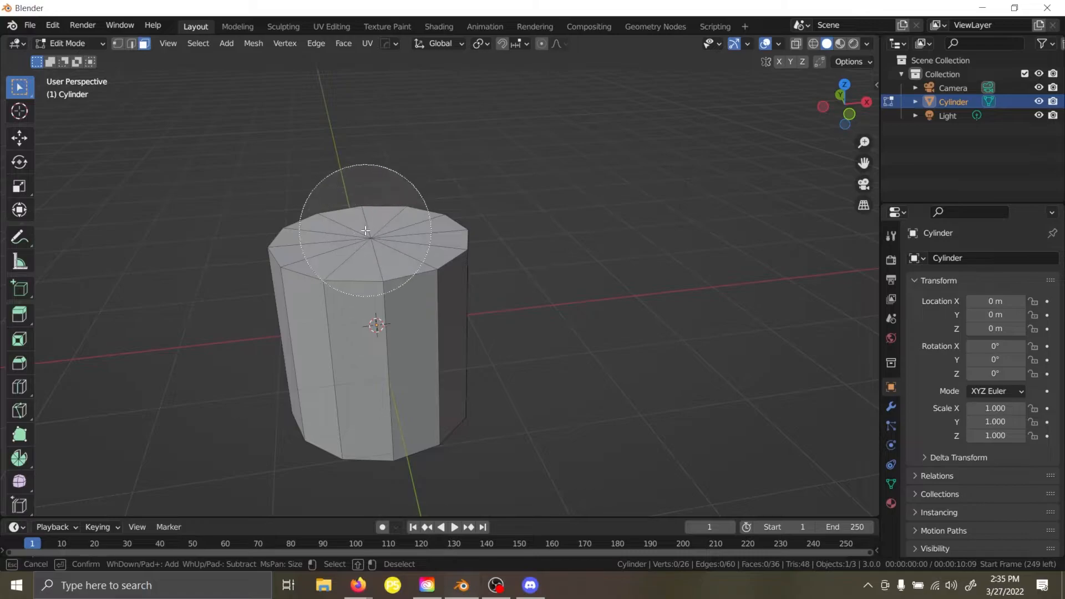
scroll(383, 271, up, 6)
scroll(383, 271, up, 12)
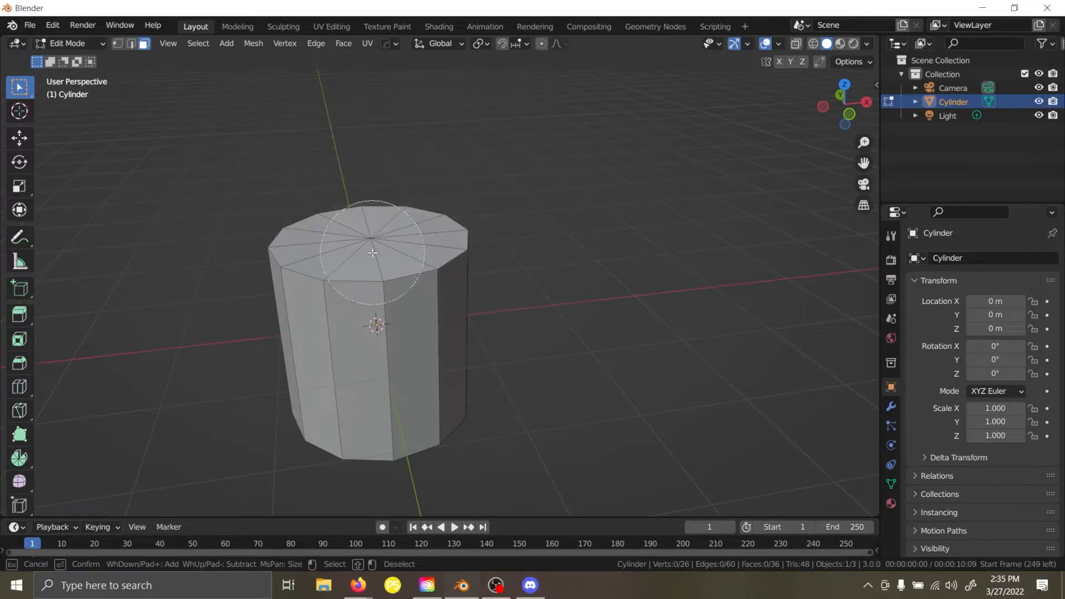
mouse_move(380, 236)
mouse_down()
mouse_move(271, 255)
mouse_move(457, 239)
mouse_up()
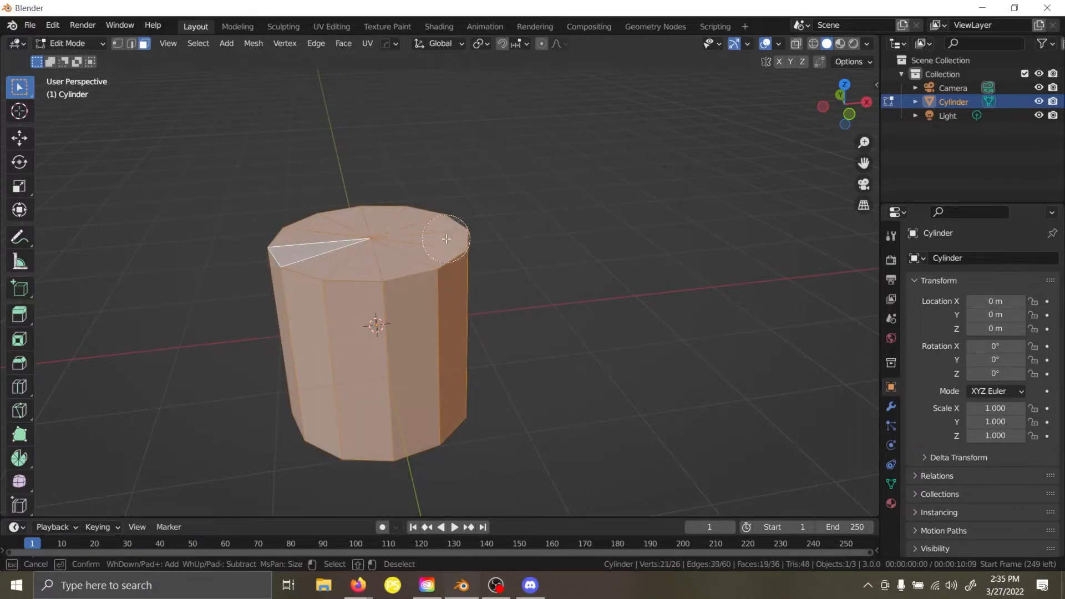
Enlarge and shrink the selection circle, exit Circle Select, and clear the face selection.
scroll(505, 222, down, 8)
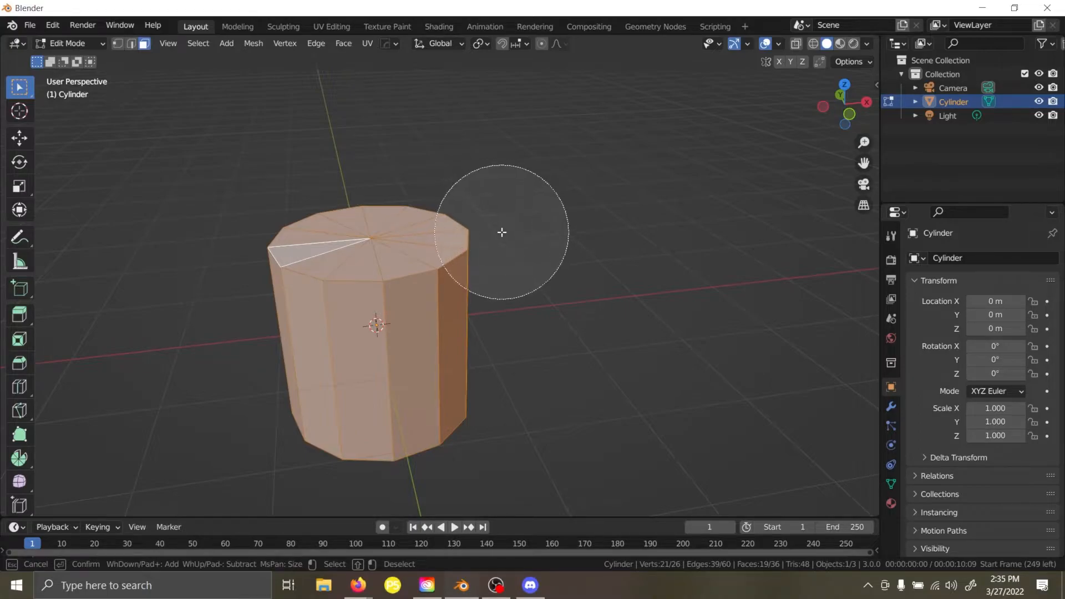
scroll(503, 232, down, 6)
scroll(439, 244, up, 15)
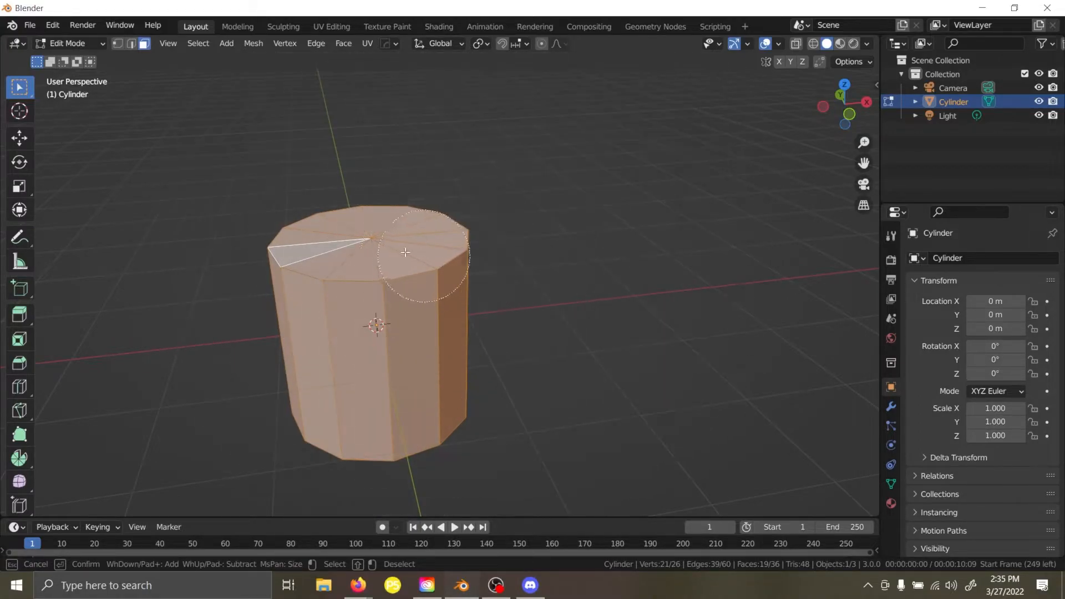
key(Escape)
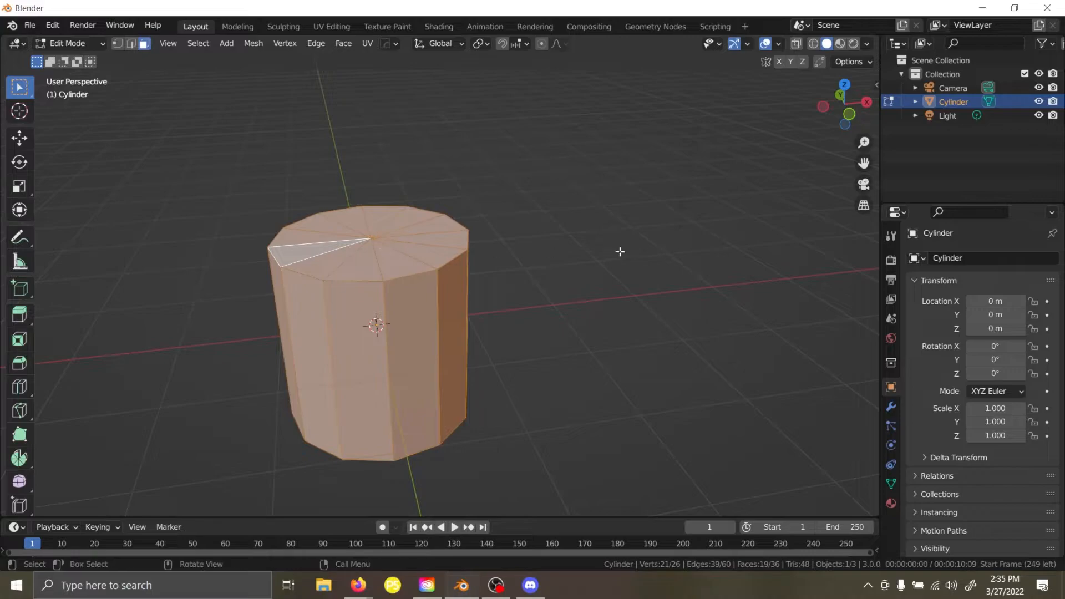
click(556, 267)
Box-select the faces across the upper part of the cylinder.
middle_drag(555, 270, 543, 261)
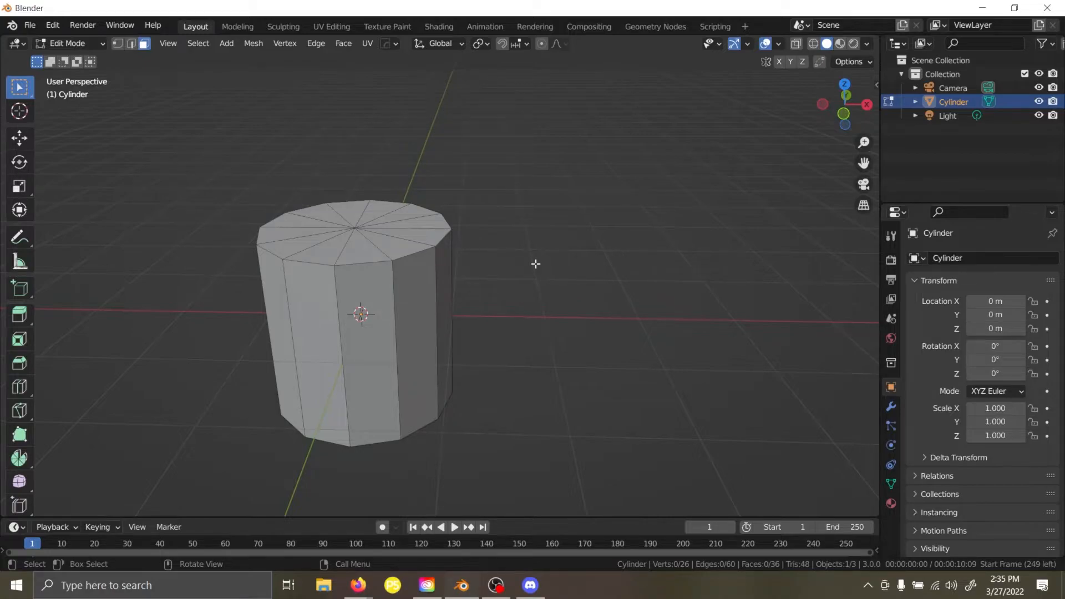
drag(242, 162, 487, 286)
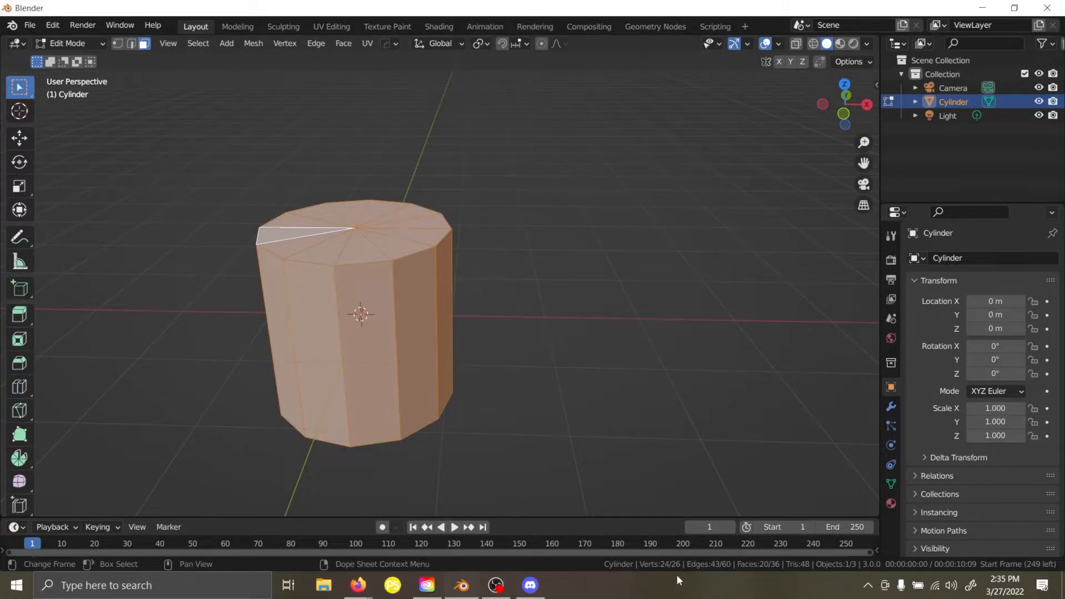
Locate the Scene Statistics option in the Status Bar section of the Interface preferences, and close the preferences.
click(30, 25)
mouse_move(53, 23)
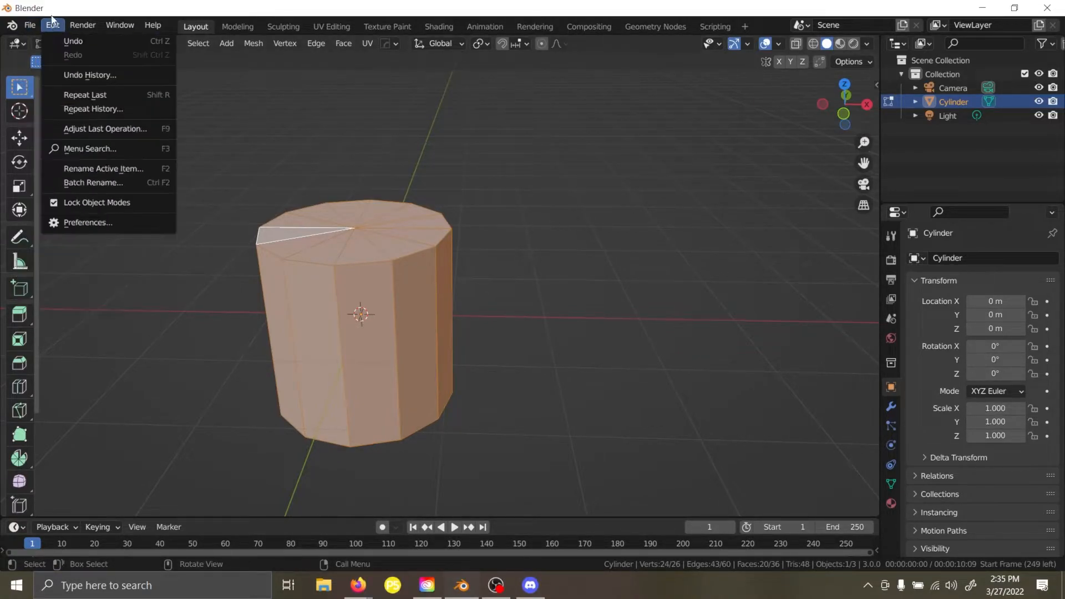
click(71, 222)
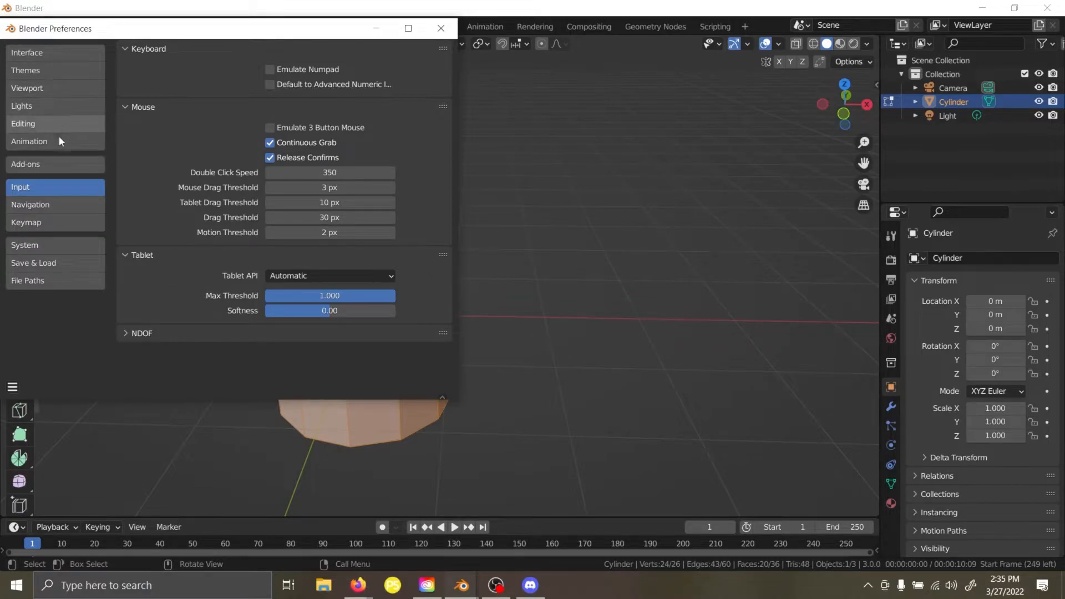
click(56, 204)
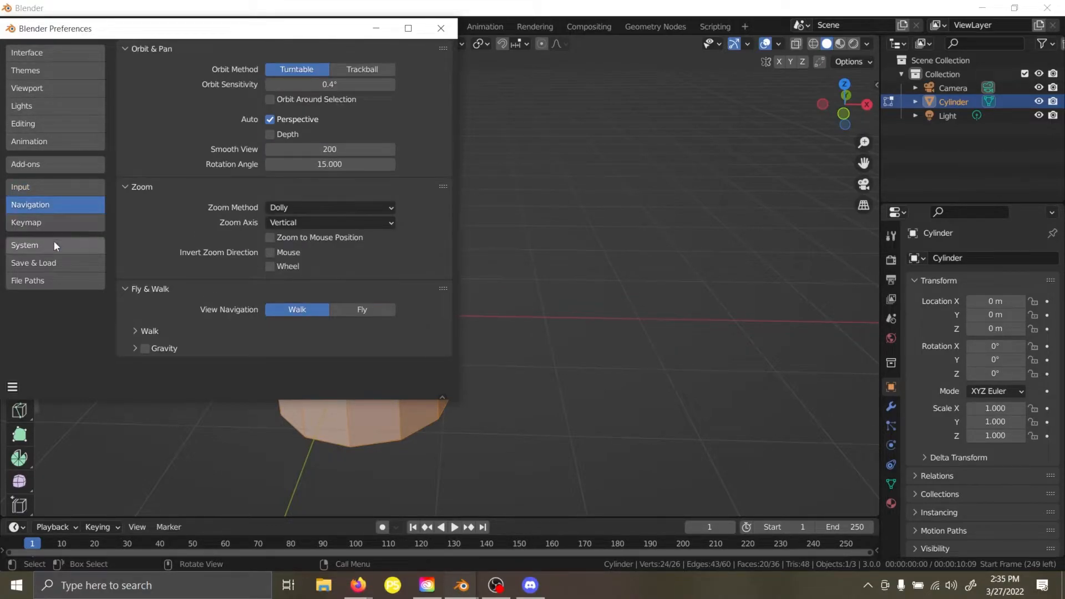
click(74, 53)
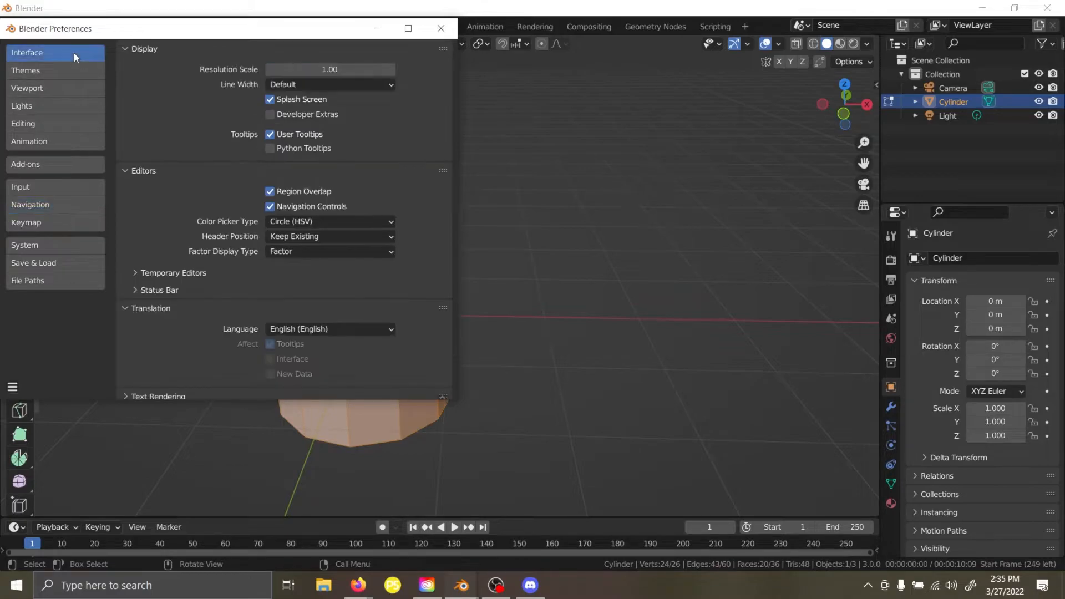
scroll(185, 89, down, 1)
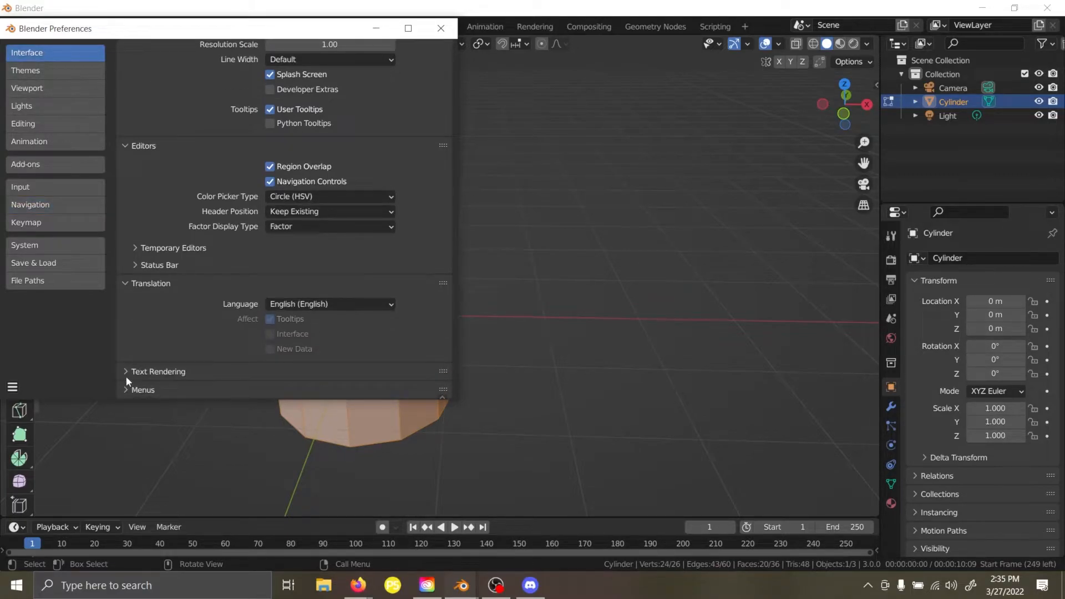
scroll(191, 315, down, 7)
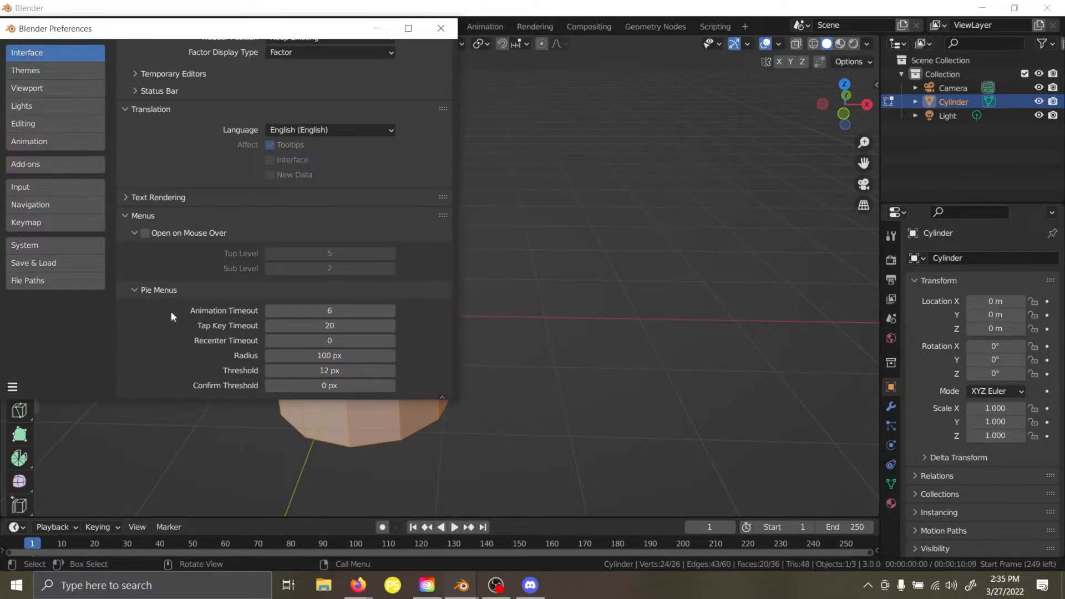
scroll(134, 198, up, 2)
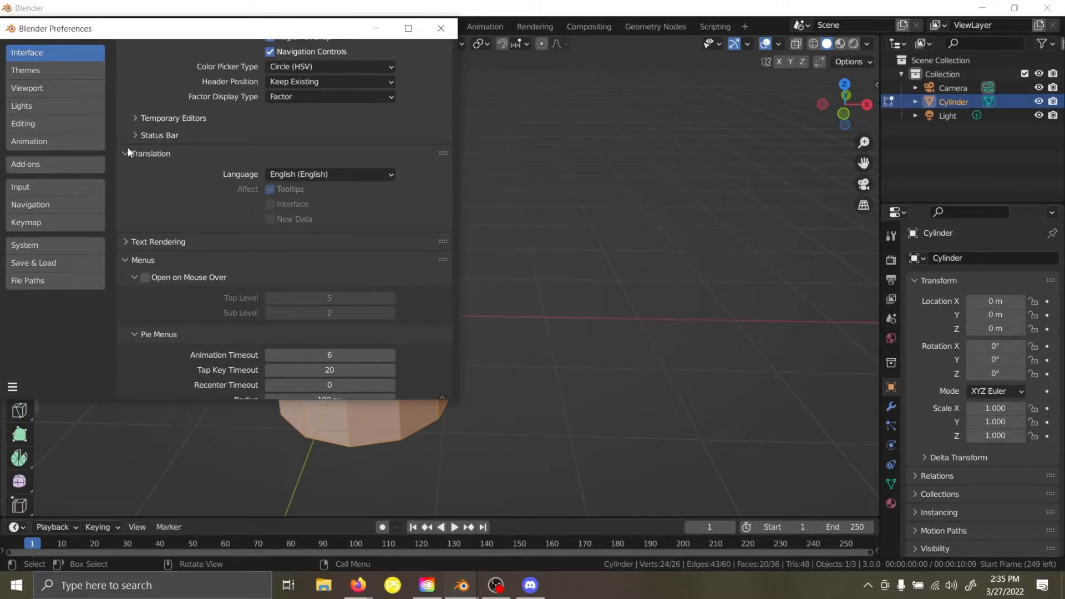
click(136, 136)
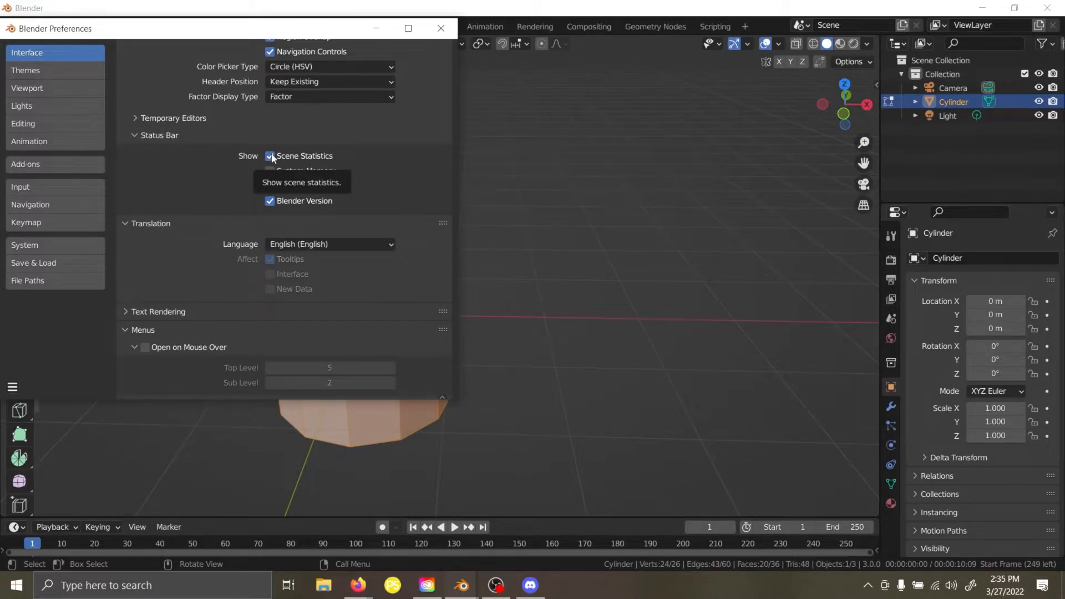
click(440, 29)
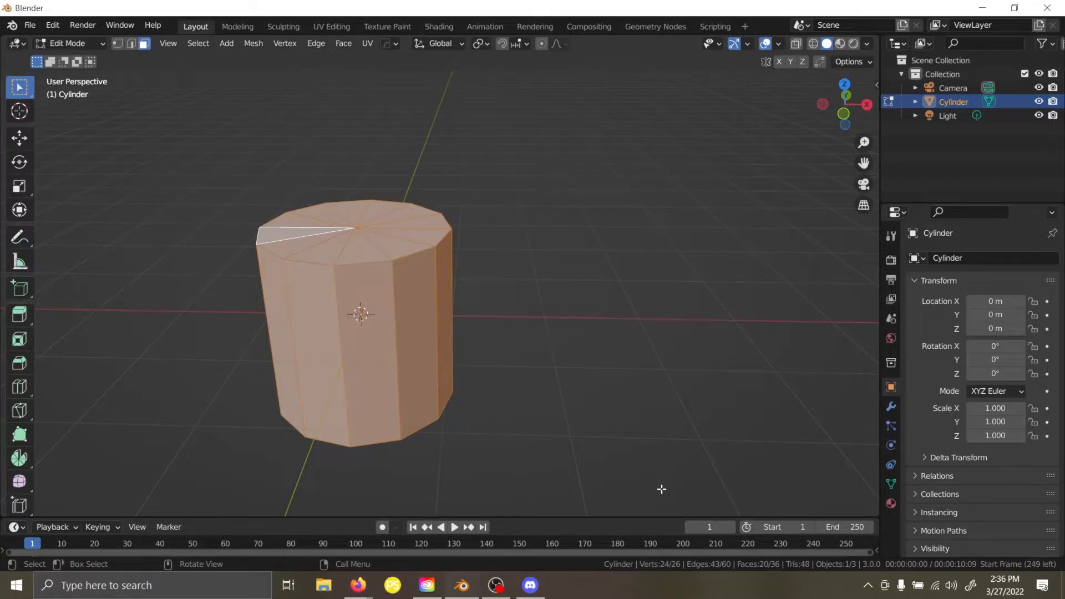
Clear the face selection and box-select the whole cylinder from the Front orthographic view in solid shading.
click(589, 266)
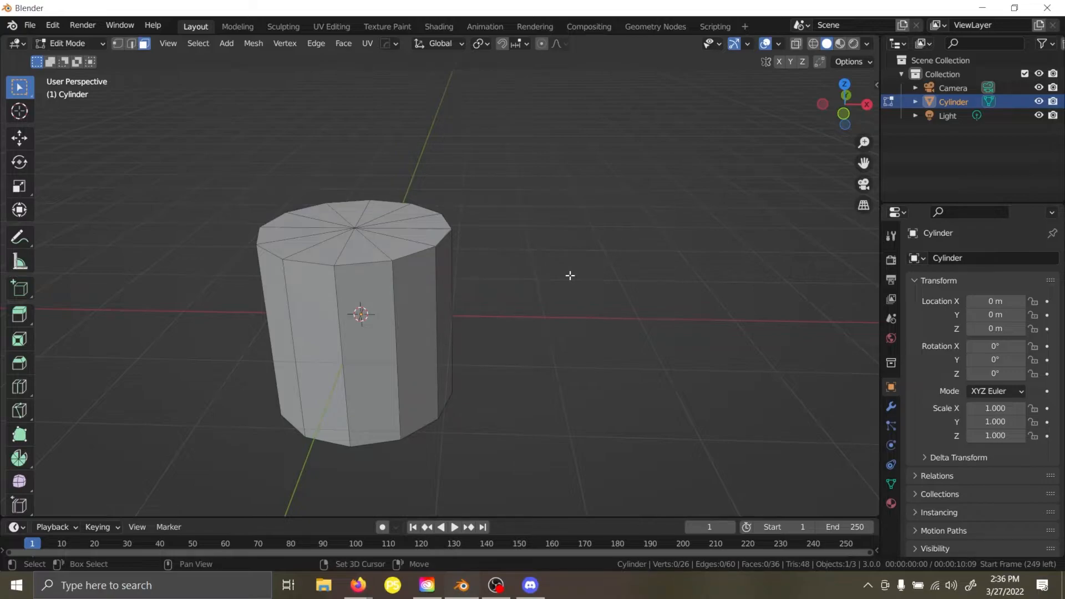
shift+middle_drag(570, 275, 690, 254)
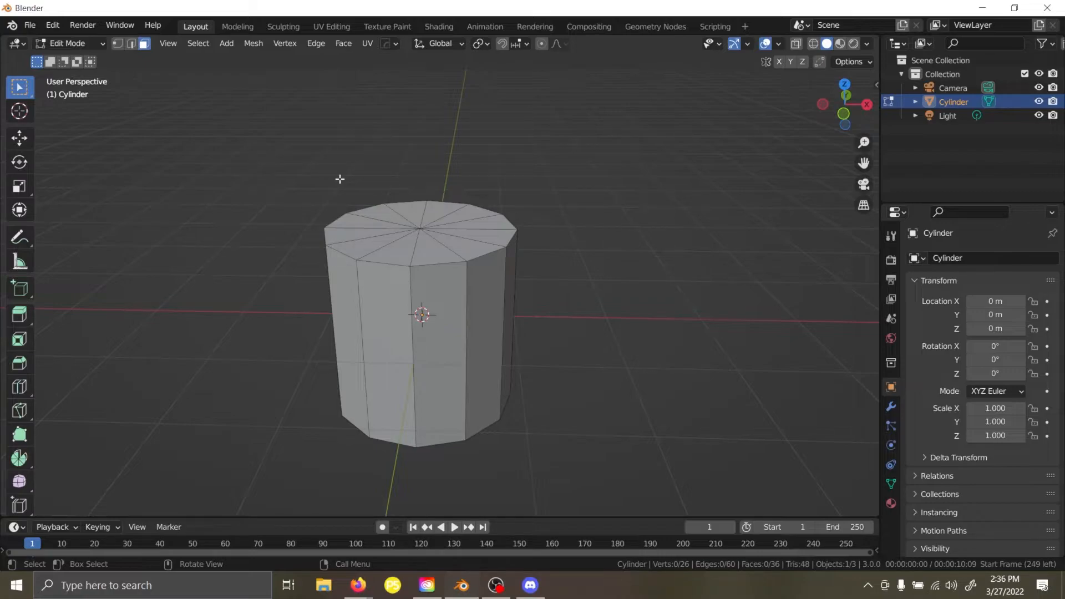
middle_drag(340, 179, 340, 140)
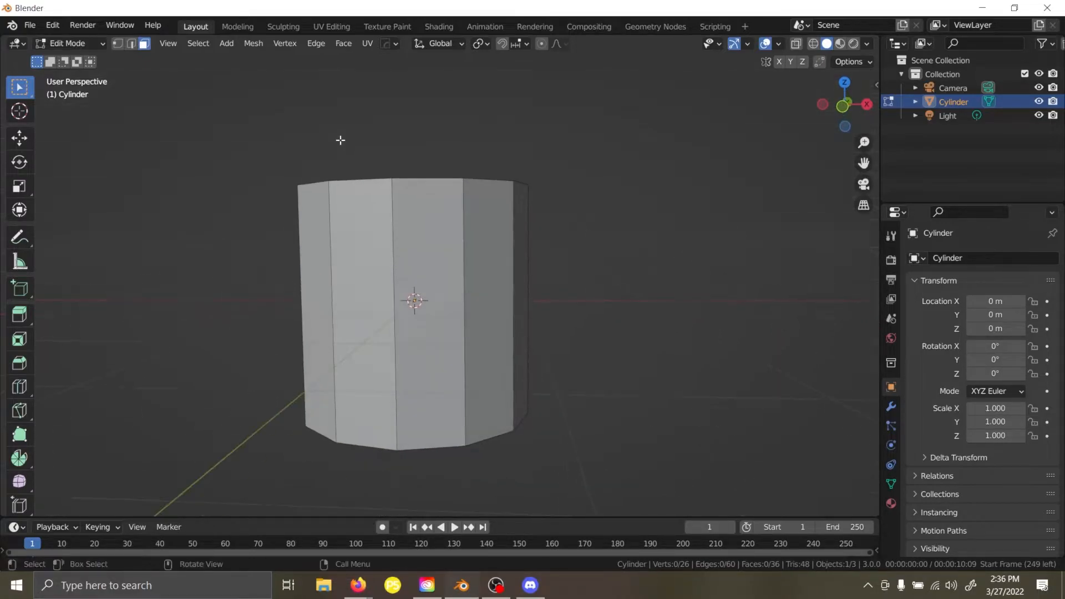
scroll(311, 100, up, 2)
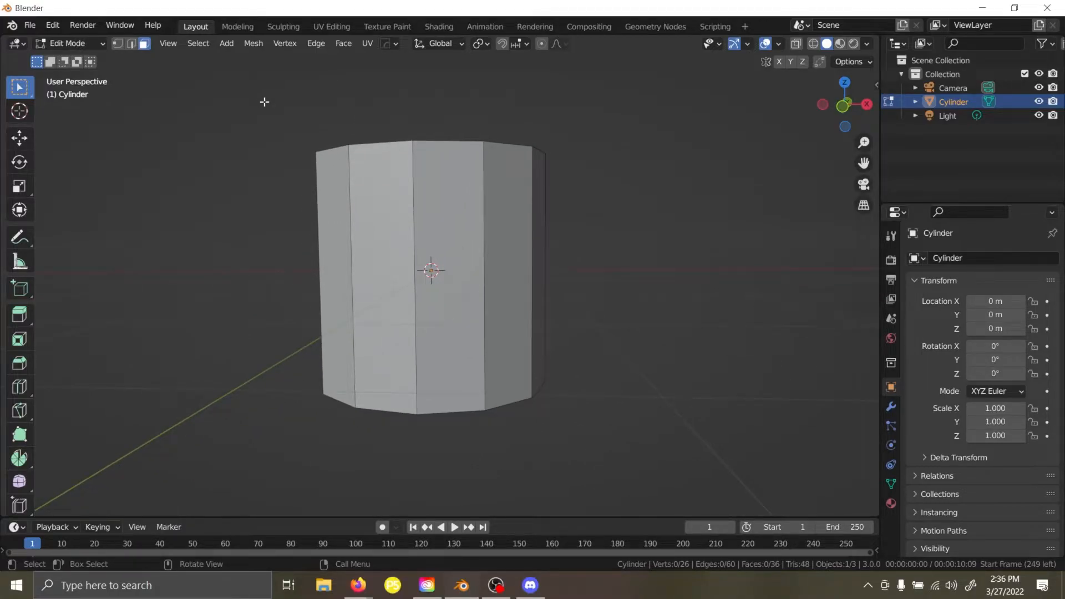
key(grave)
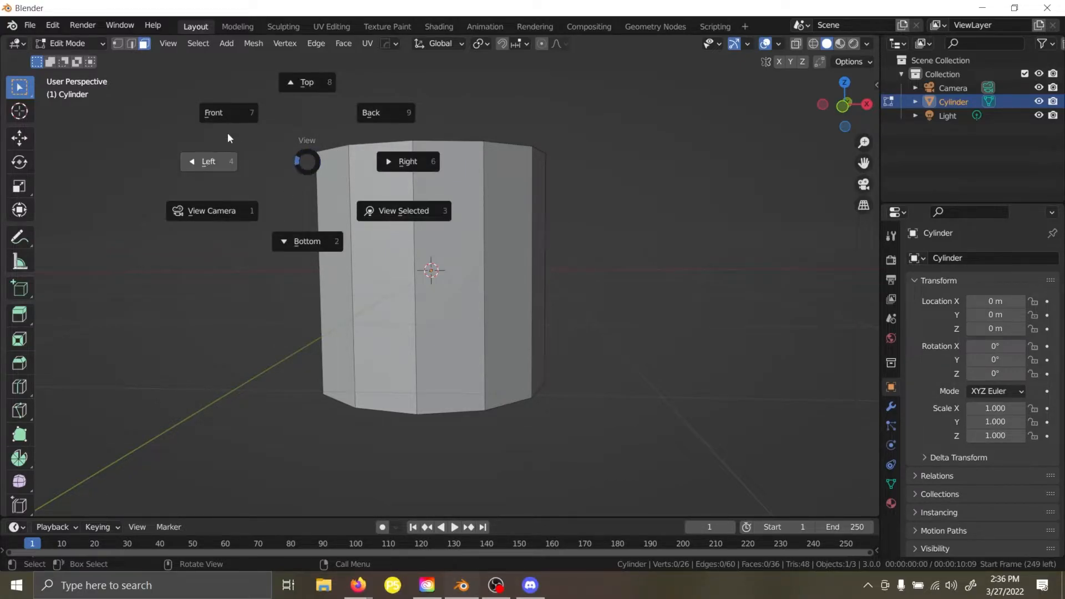
click(228, 118)
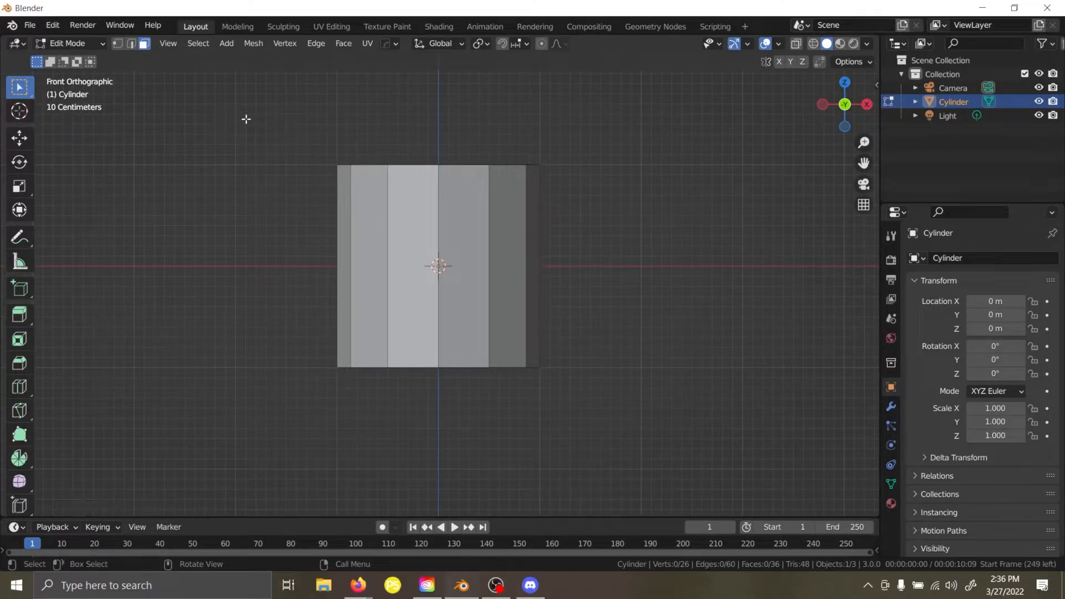
key(b)
drag(250, 100, 661, 422)
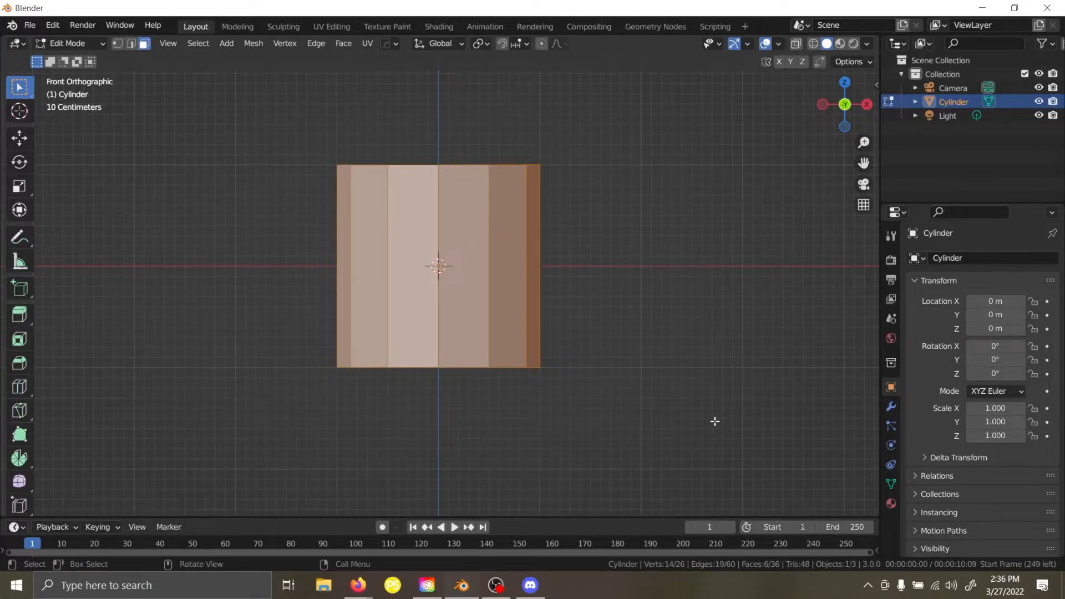
Orbit around and beneath the cylinder to check which faces the box selection caught, and clear the selection.
middle_drag(716, 418, 549, 266)
middle_drag(647, 366, 775, 372)
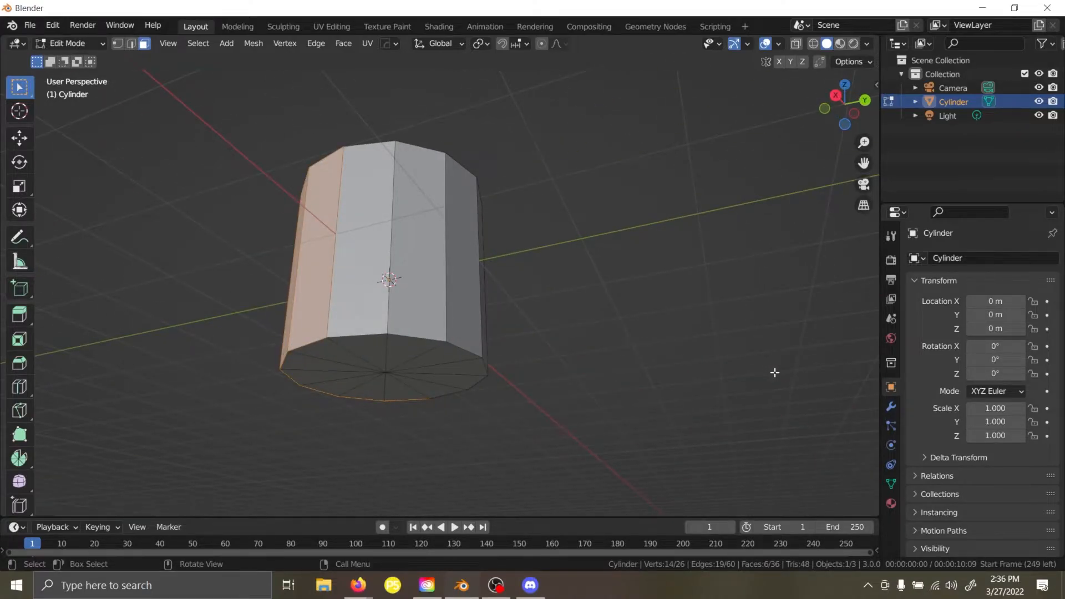
middle_drag(757, 368, 732, 438)
scroll(732, 438, down, 1)
click(592, 320)
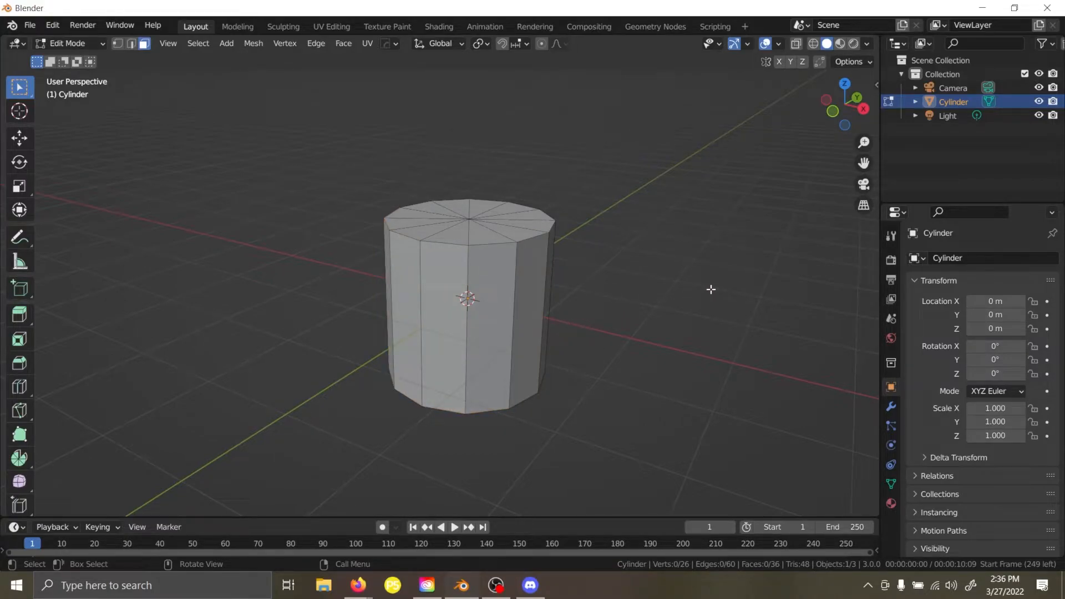
Switch to Wireframe shading, box-select through the whole cylinder, and return to Solid shading.
key(z)
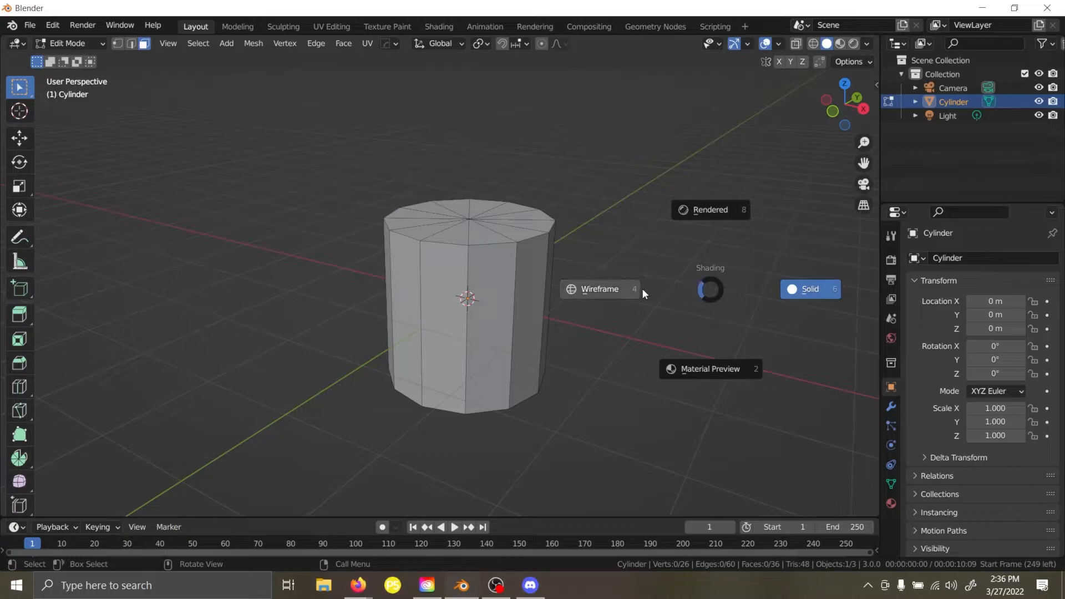
click(603, 289)
key(b)
drag(313, 202, 605, 442)
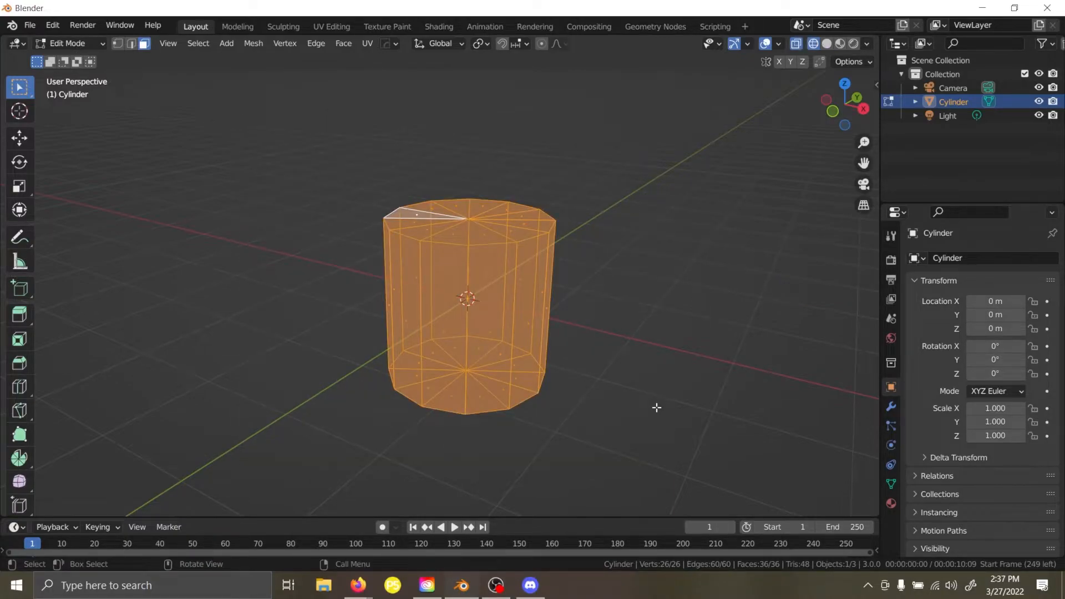
key(shift+z)
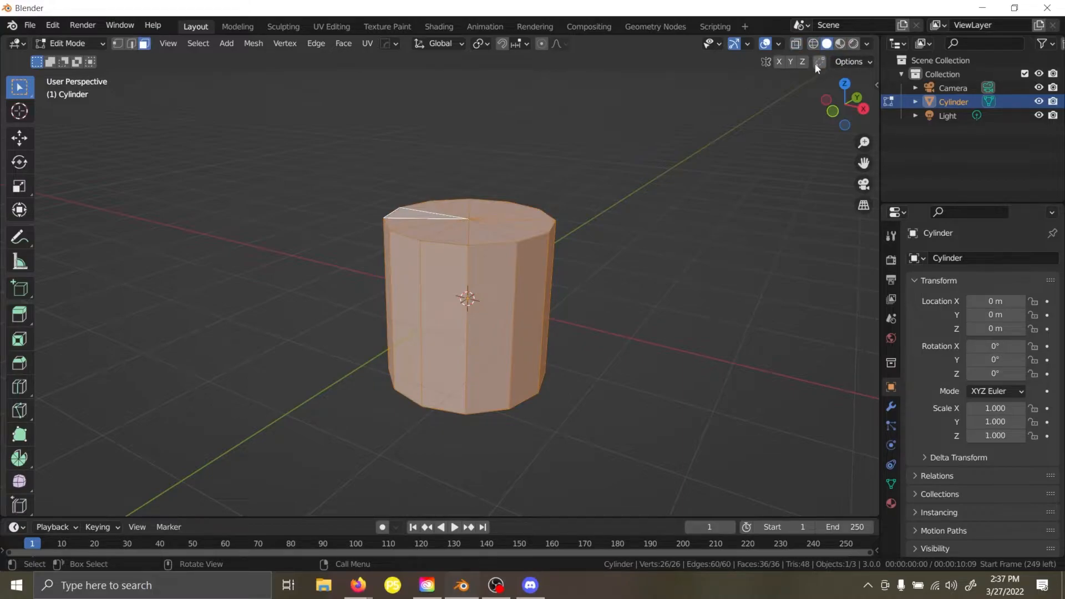
Clear the selection, box-select the whole cylinder with X-Ray enabled, and restore the deselected, opaque display.
click(845, 62)
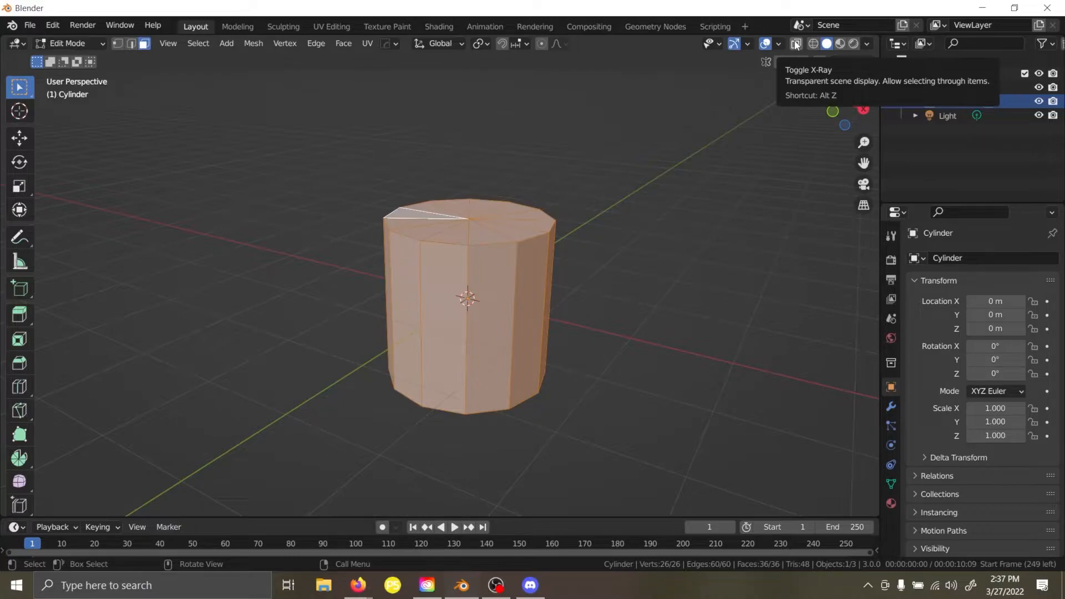
right_click(796, 44)
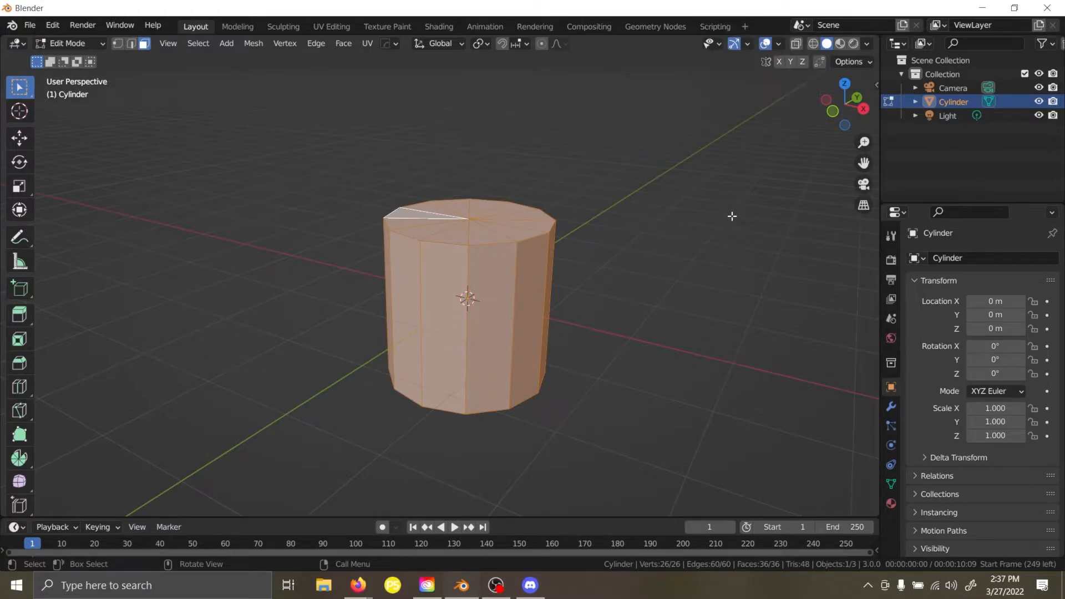
click(583, 196)
click(800, 43)
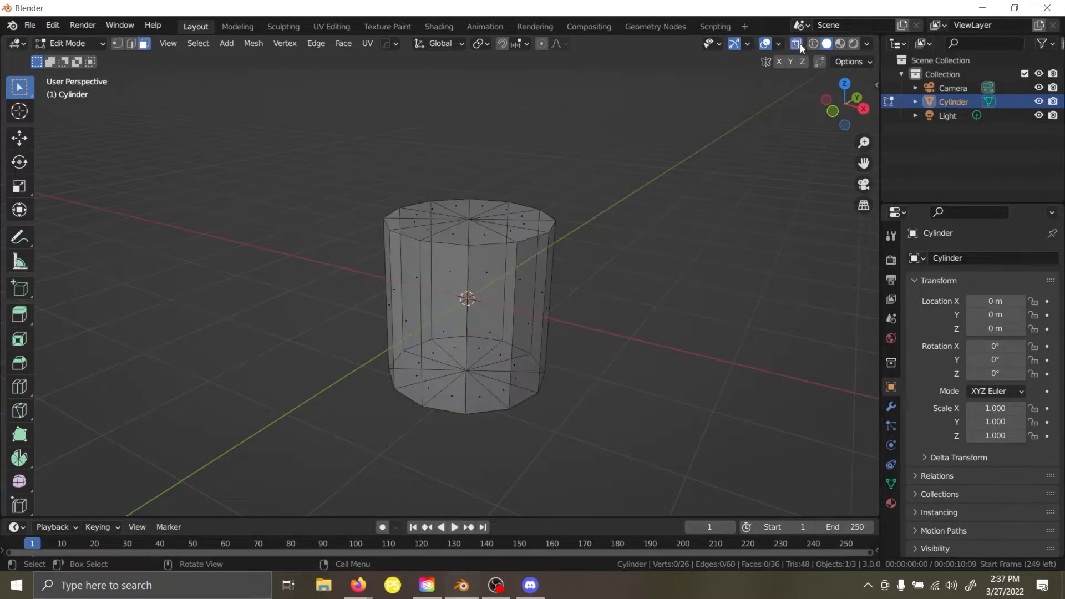
drag(282, 127, 632, 484)
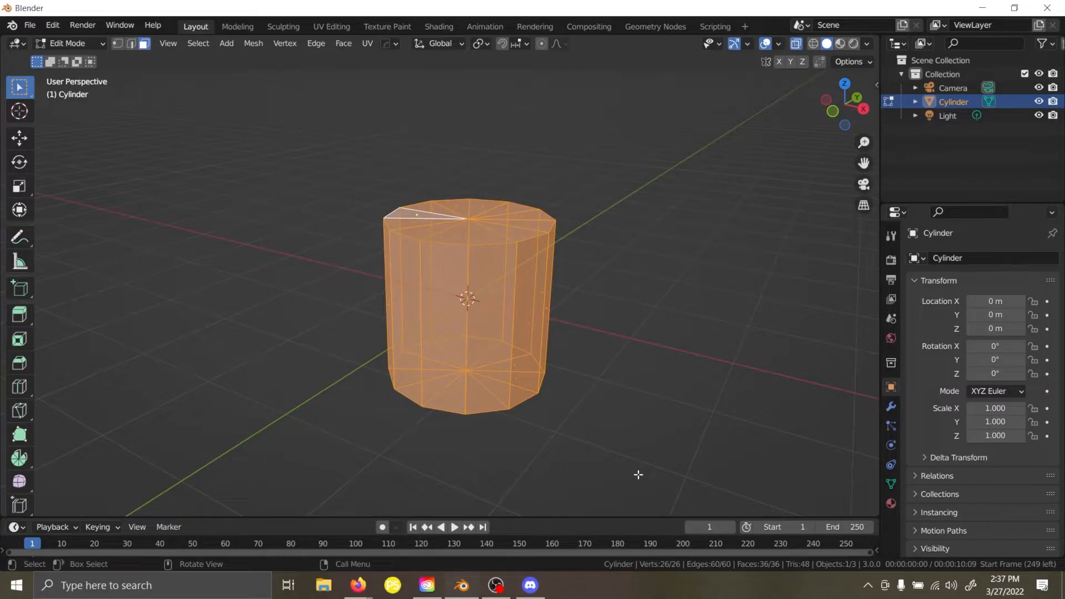
click(288, 104)
click(800, 43)
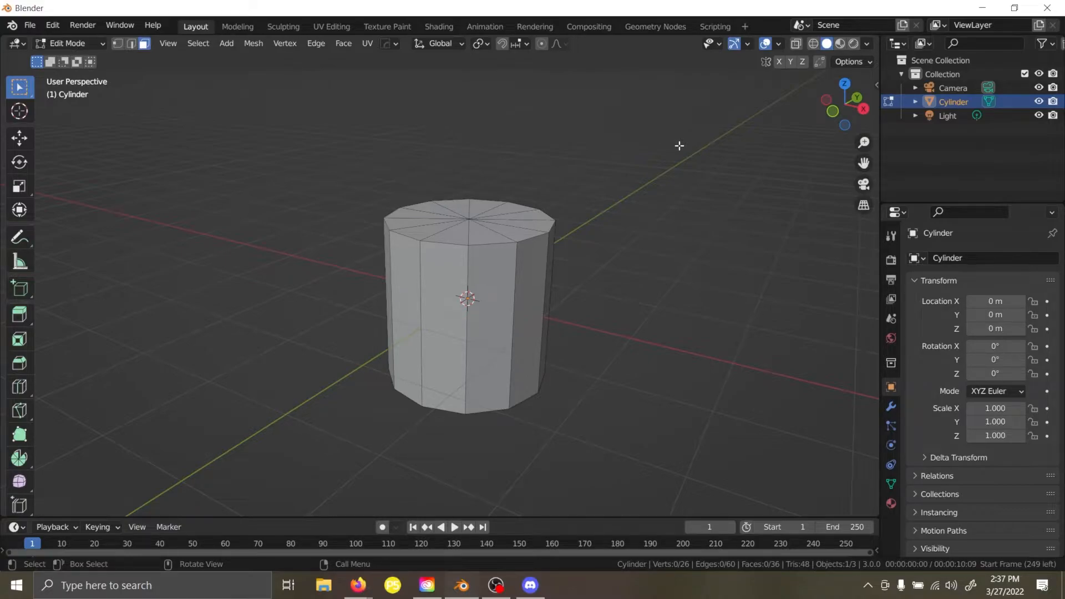
Select all of the cylinder's faces at once and deselect them all again.
key(a)
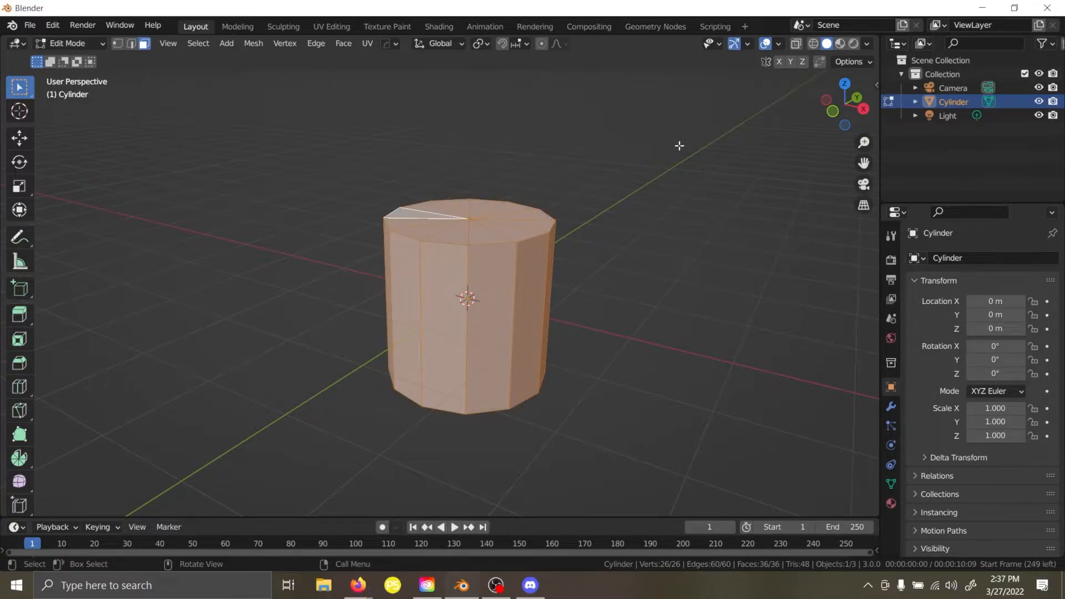
key(shift+a)
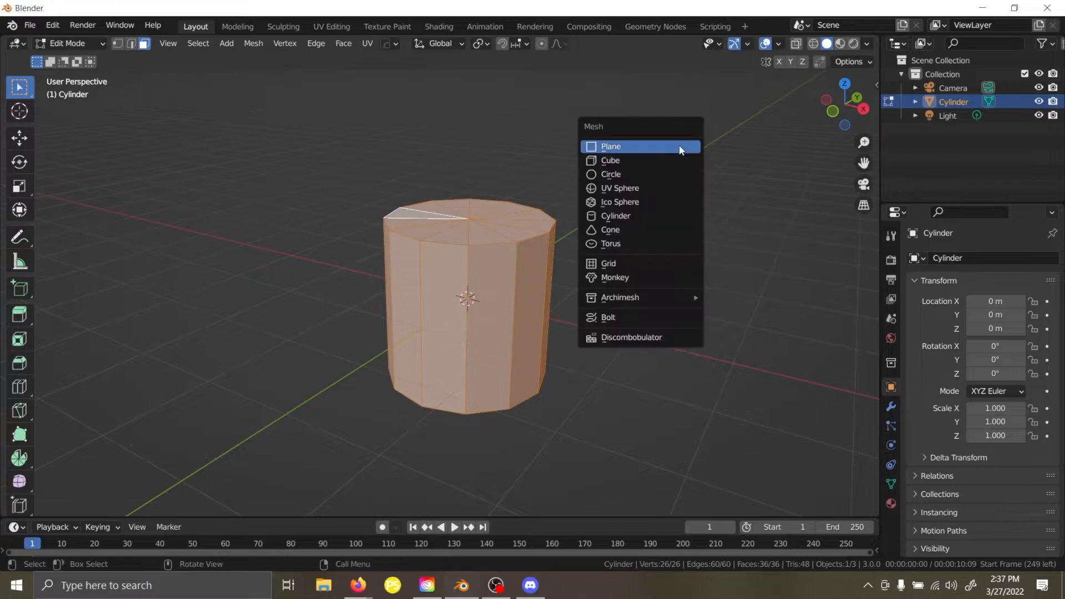
key(alt+a)
key(a)
key(alt+a)
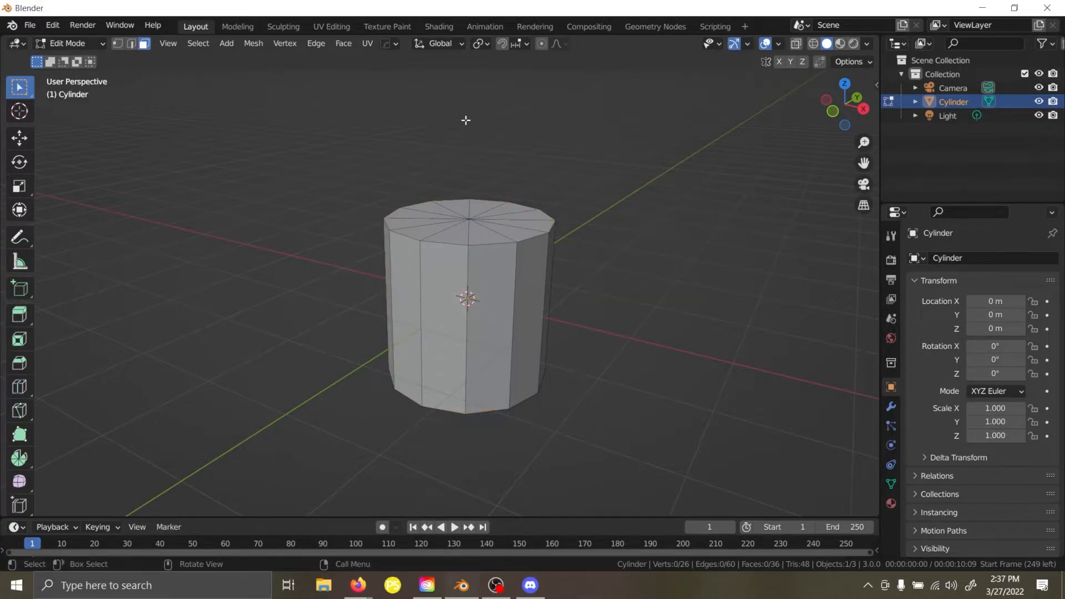
Try to select the faces of the cylinder's top cap with Circle Select, and clear the selection.
middle_drag(466, 120, 501, 202)
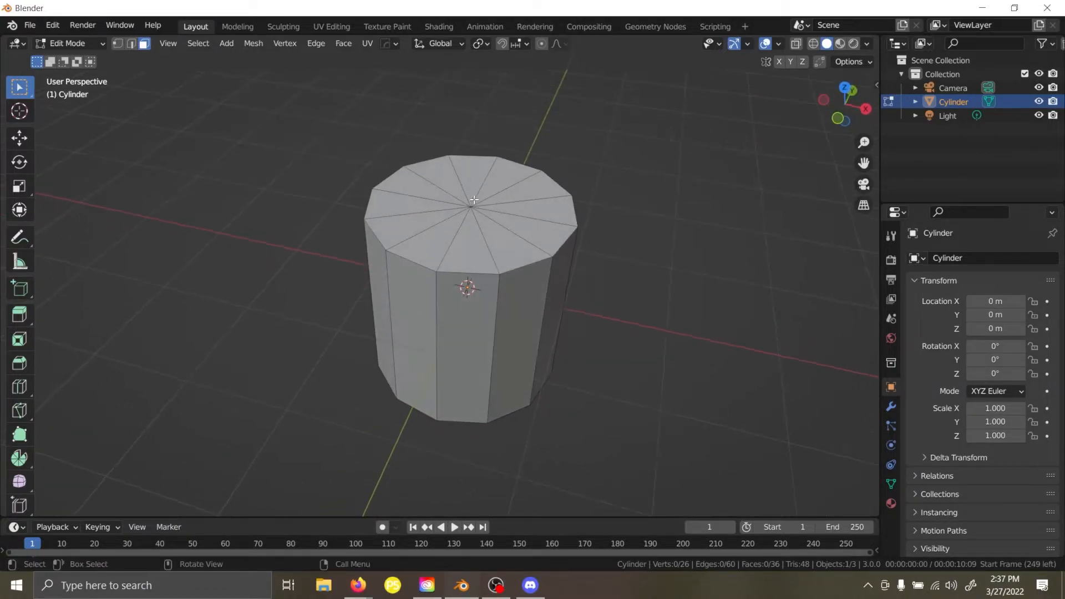
key(c)
mouse_move(487, 197)
mouse_down()
mouse_move(450, 211)
mouse_move(484, 217)
mouse_move(521, 198)
mouse_up()
key(Escape)
key(alt+a)
drag(509, 206, 441, 184)
Select all the triangular faces of the cylinder's top cap one by one, adding each to the selection.
click(504, 180)
shift+click(476, 175)
shift+click(448, 178)
shift+click(417, 189)
shift+click(406, 201)
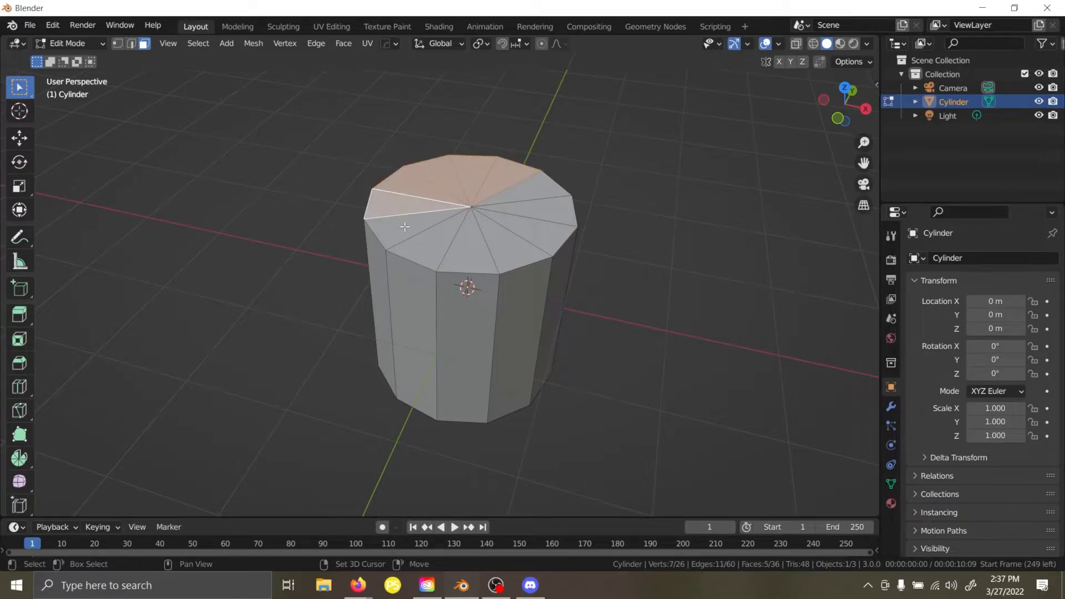
shift+click(410, 230)
shift+click(438, 247)
shift+click(459, 245)
shift+click(510, 226)
shift+click(512, 225)
shift+click(516, 210)
shift+click(515, 205)
shift+click(511, 191)
shift+click(521, 211)
middle_drag(625, 190, 627, 171)
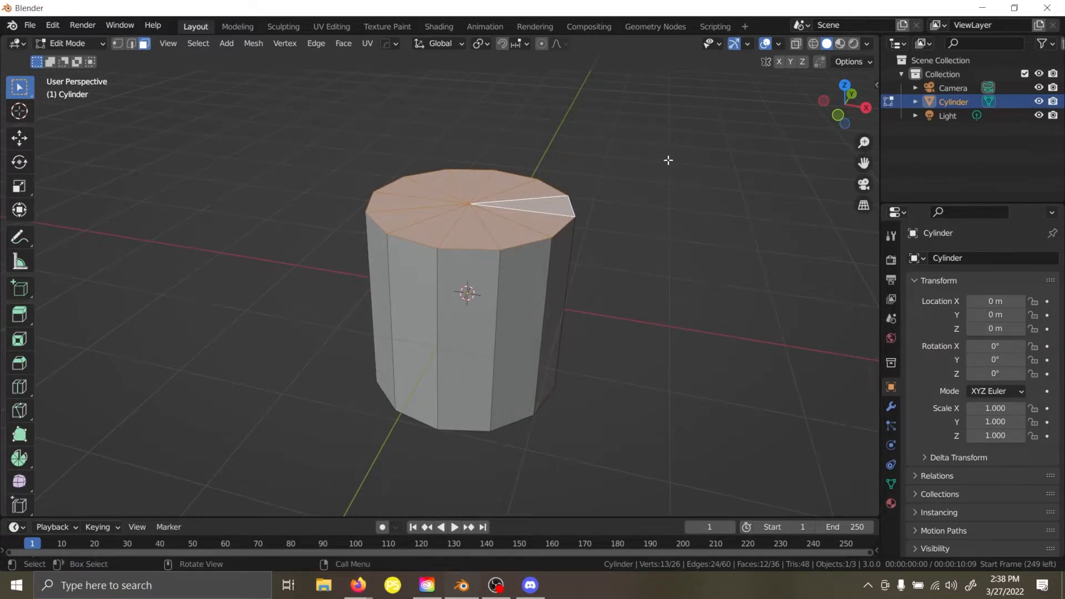
Inset the cylinder's selected top faces individually with a thickness of about 0.08 m, keeping Boundary enabled.
key(i)
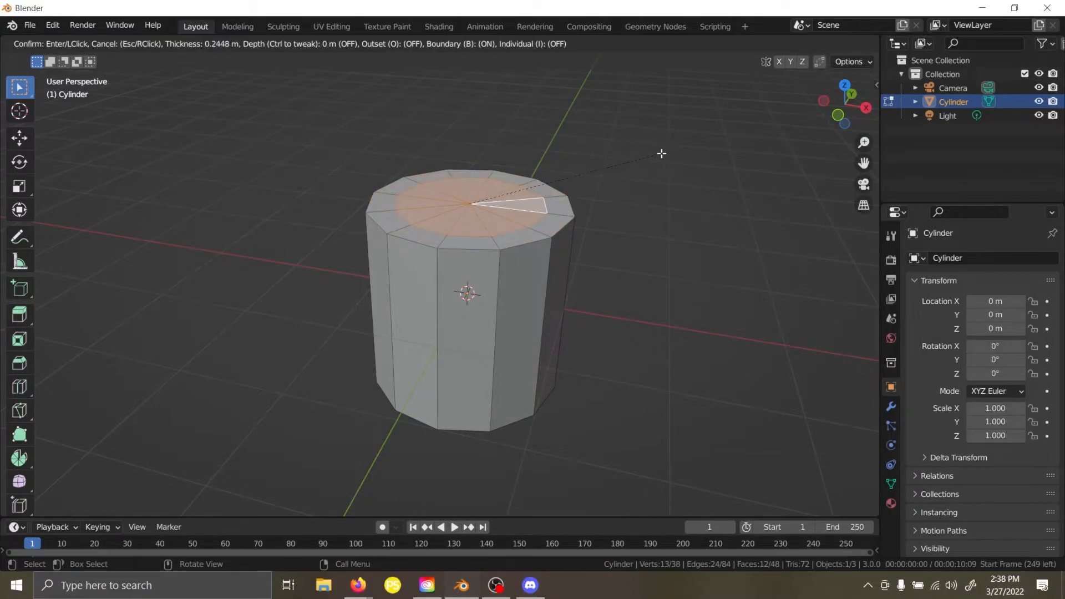
key(b)
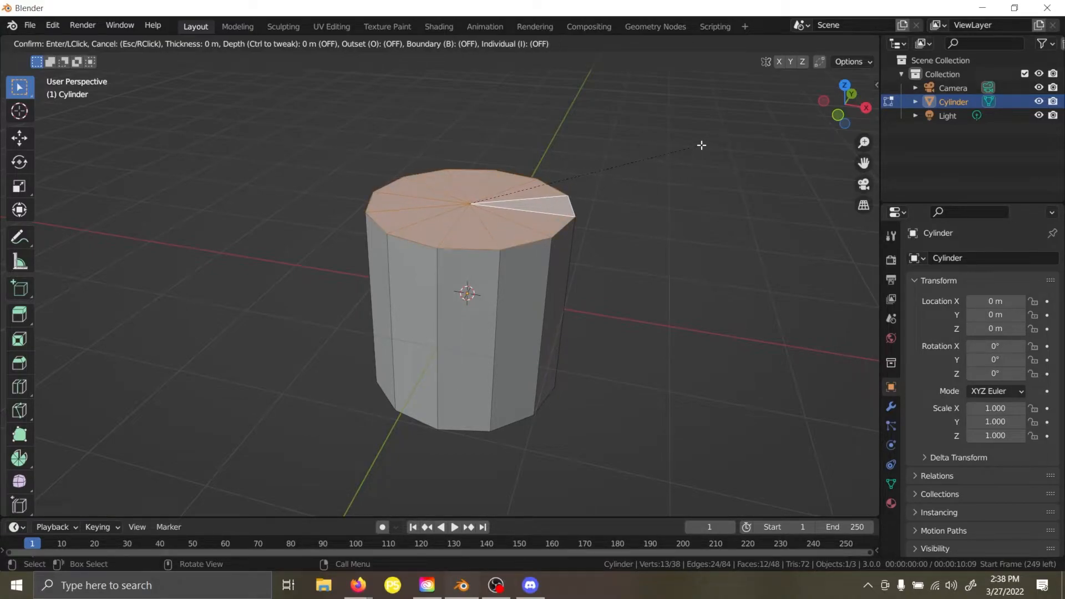
key(b)
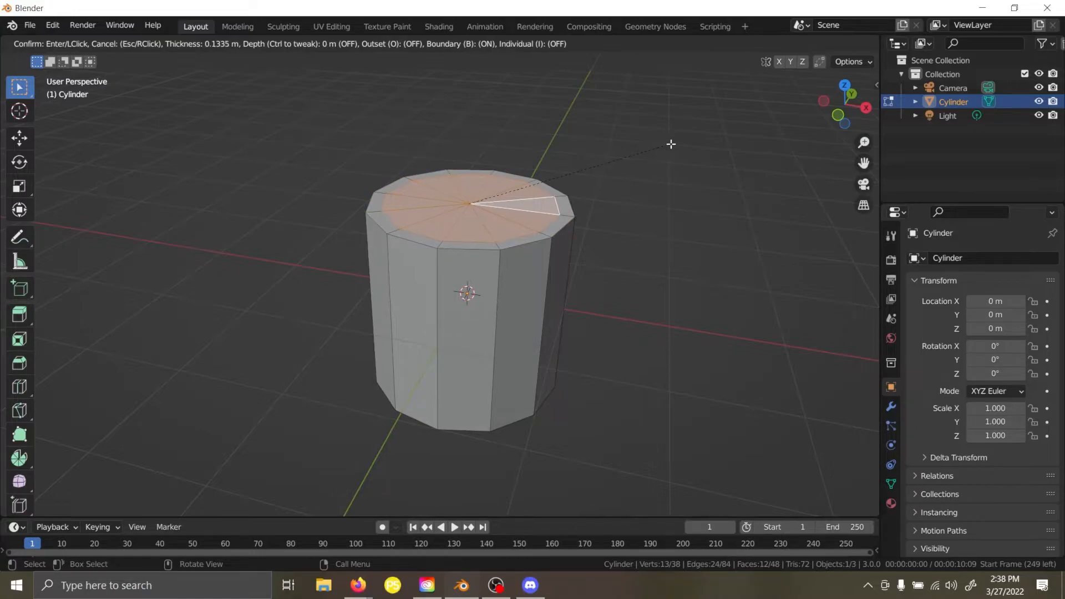
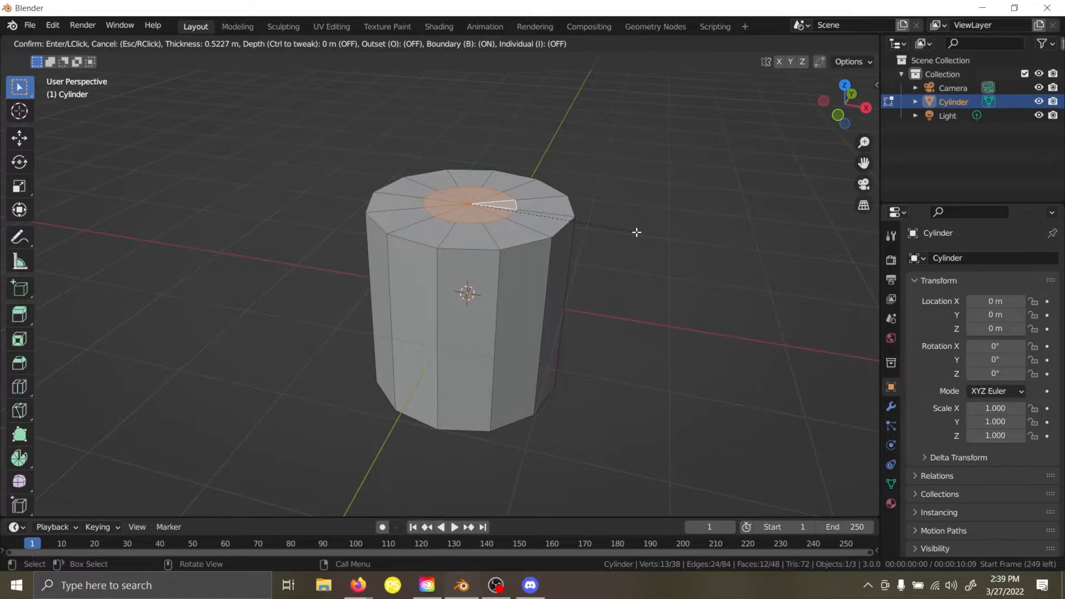
key(i)
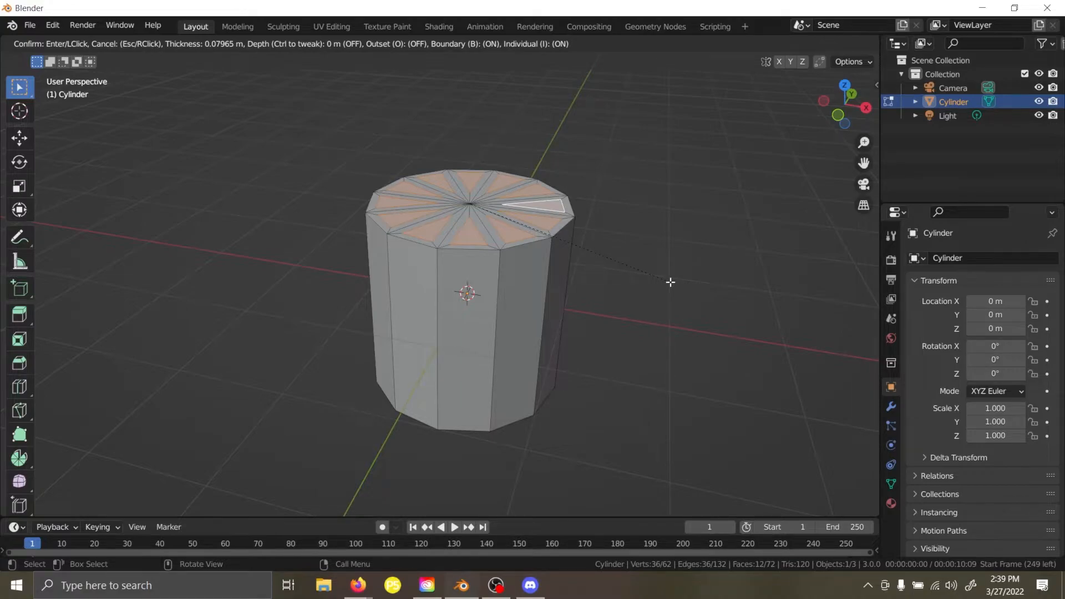
click(671, 283)
middle_drag(671, 283, 656, 320)
scroll(645, 343, up, 2)
scroll(643, 342, down, 1)
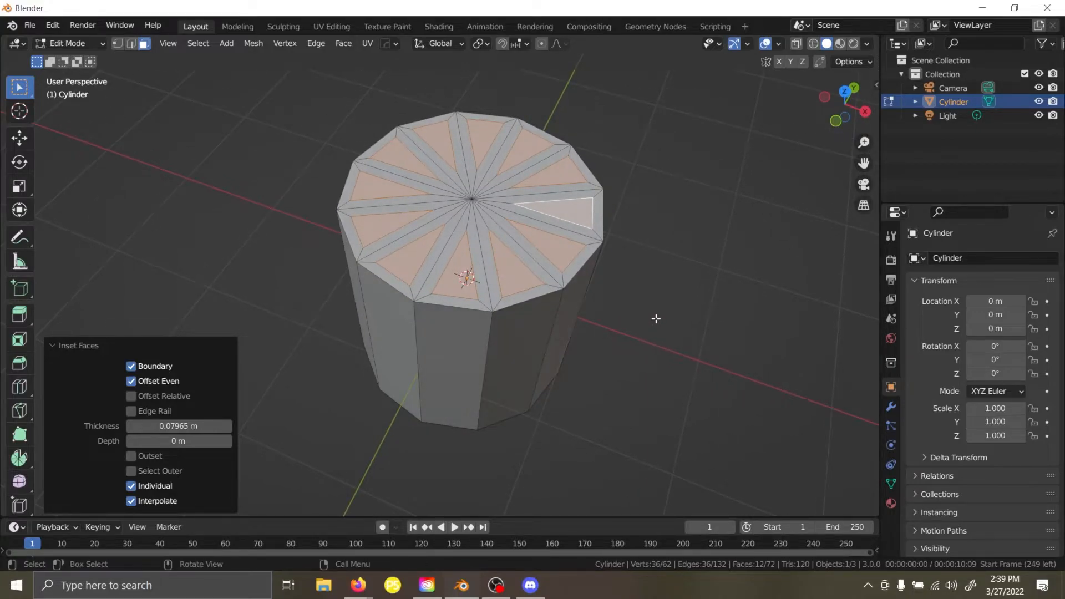
Extrude the individually inset triangles about 1.6 m down into the cylinder, and undo both the extrusion and the inset.
key(e)
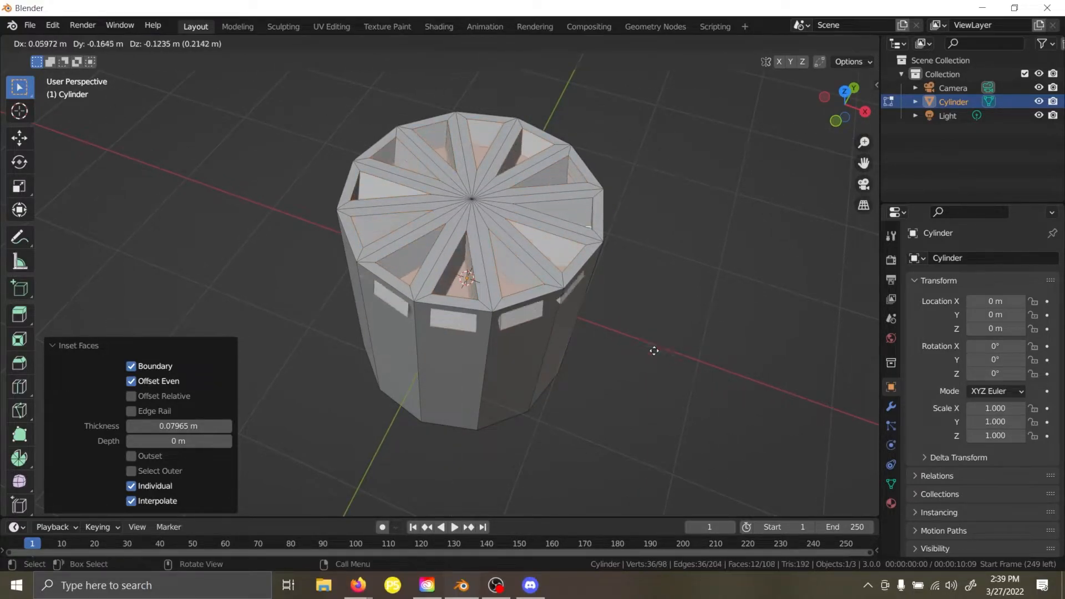
click(641, 433)
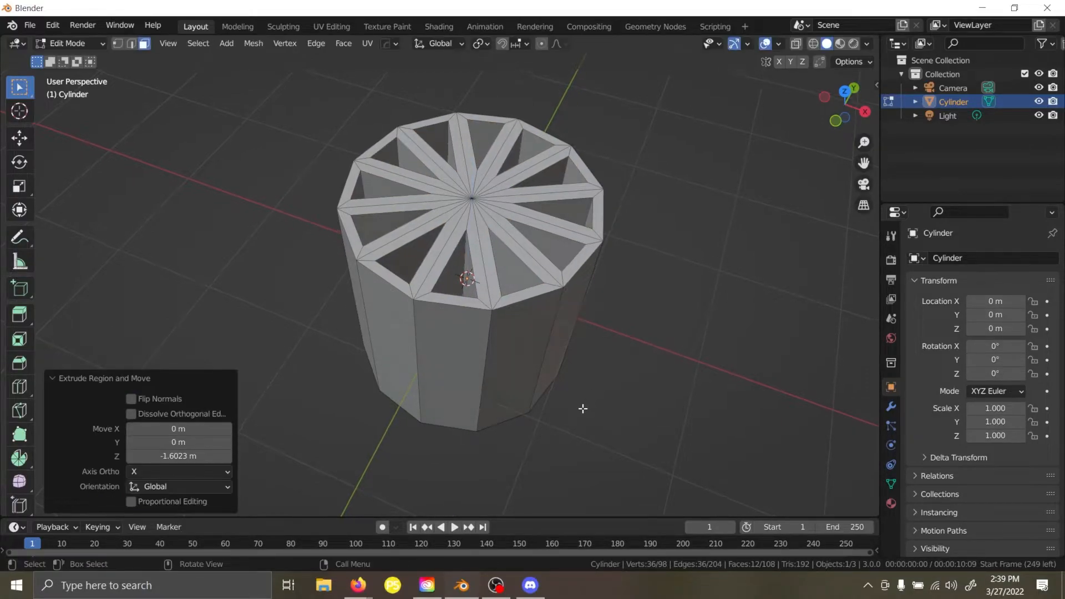
middle_drag(588, 399, 476, 394)
key(ctrl+z)
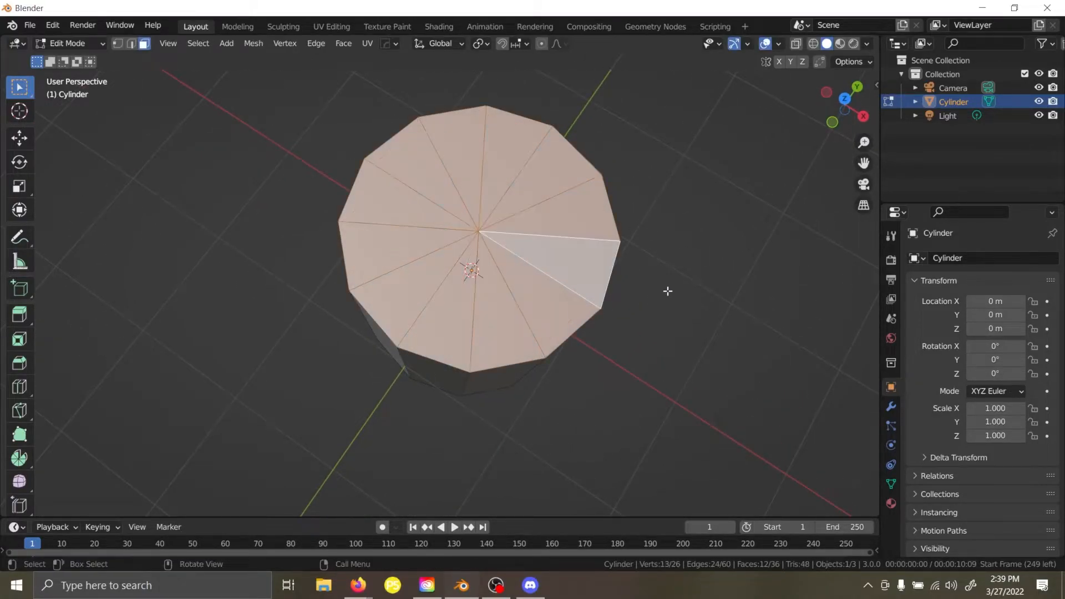
Inset the cylinder's top faces as one region with a thickness of about 0.085 m, and undo the inset.
middle_drag(655, 297, 710, 249)
key(i)
key(i)
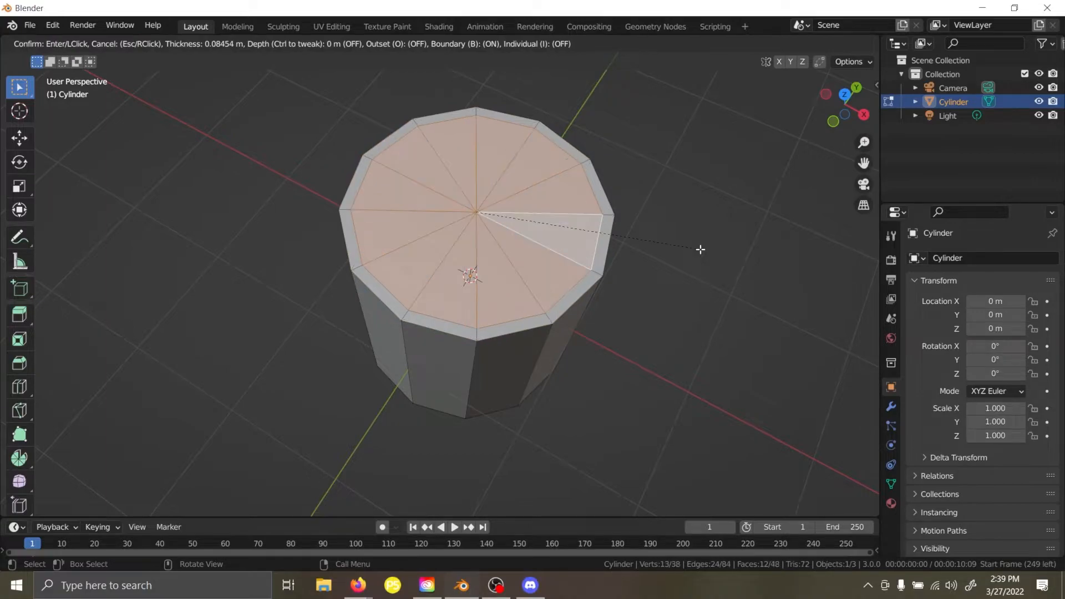
click(701, 249)
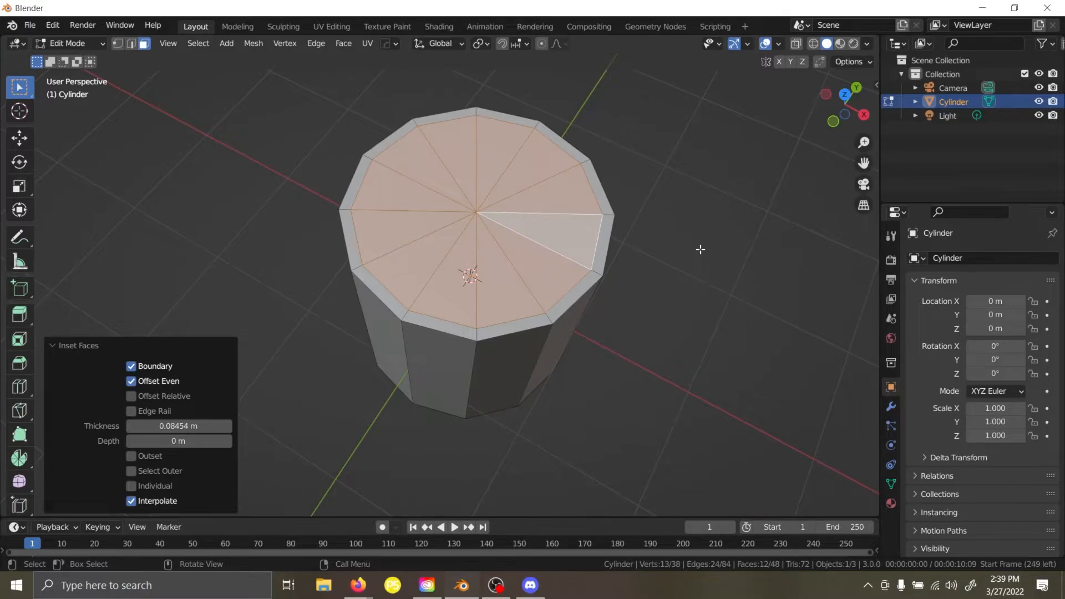
key(ctrl+z)
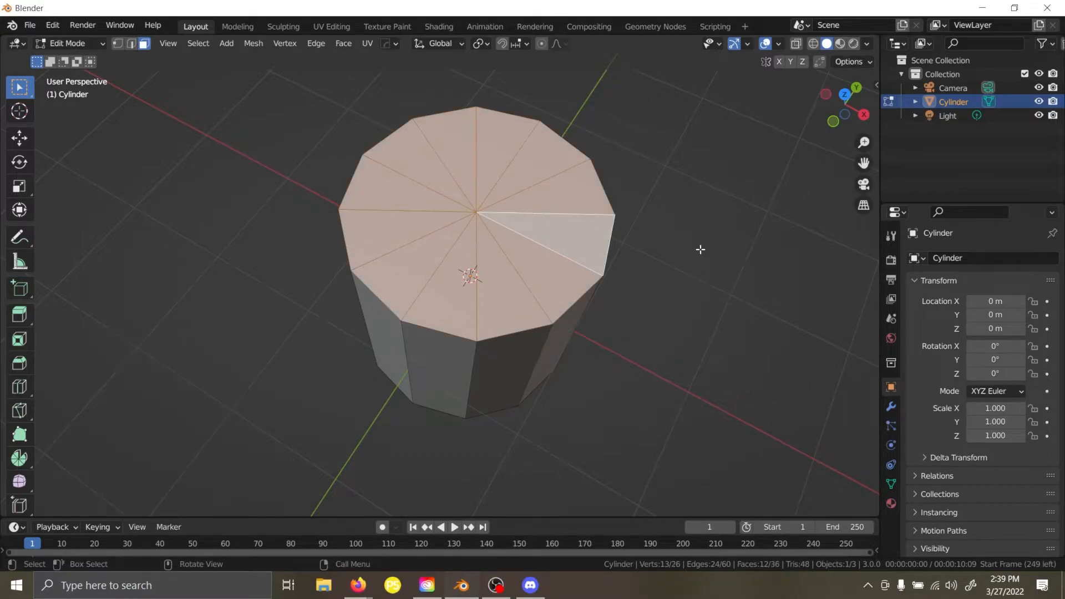
Inset the cylinder's top faces about 0.073 m as one region, with Individual turned off after trying it.
key(i)
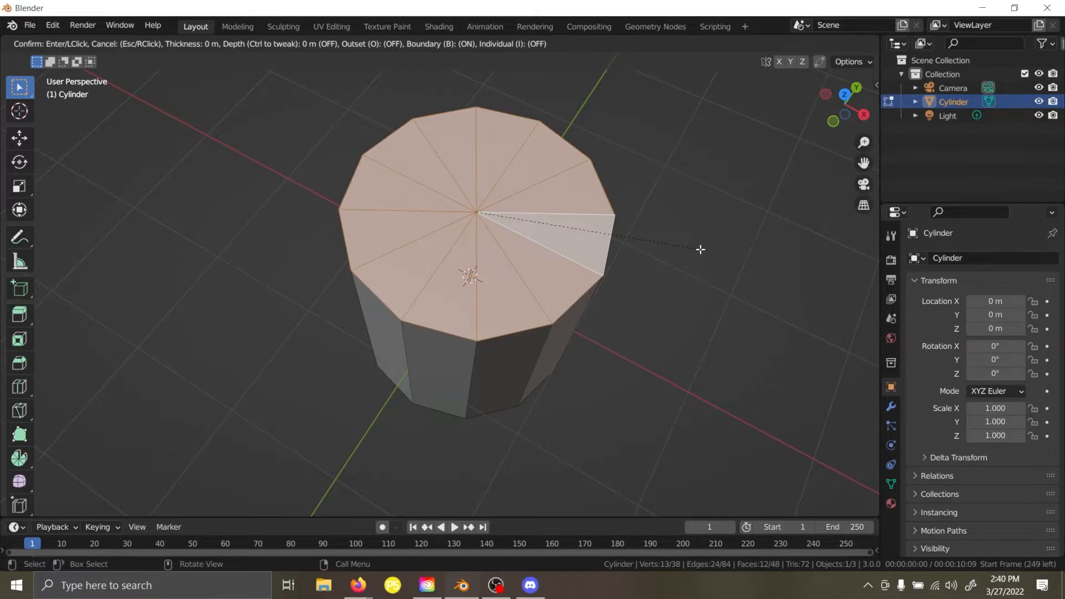
key(i)
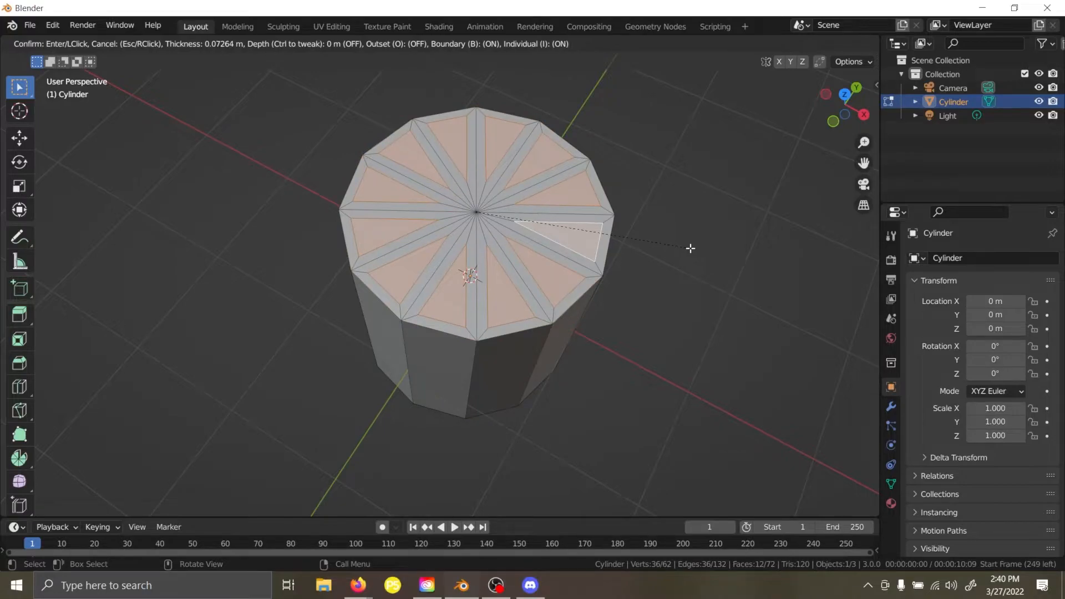
key(i)
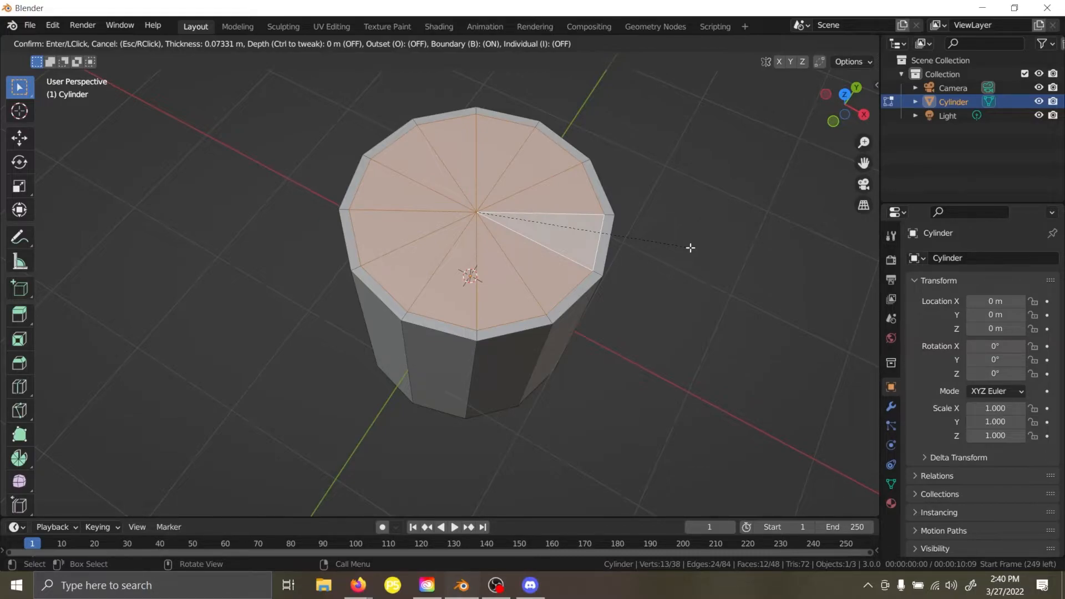
click(690, 248)
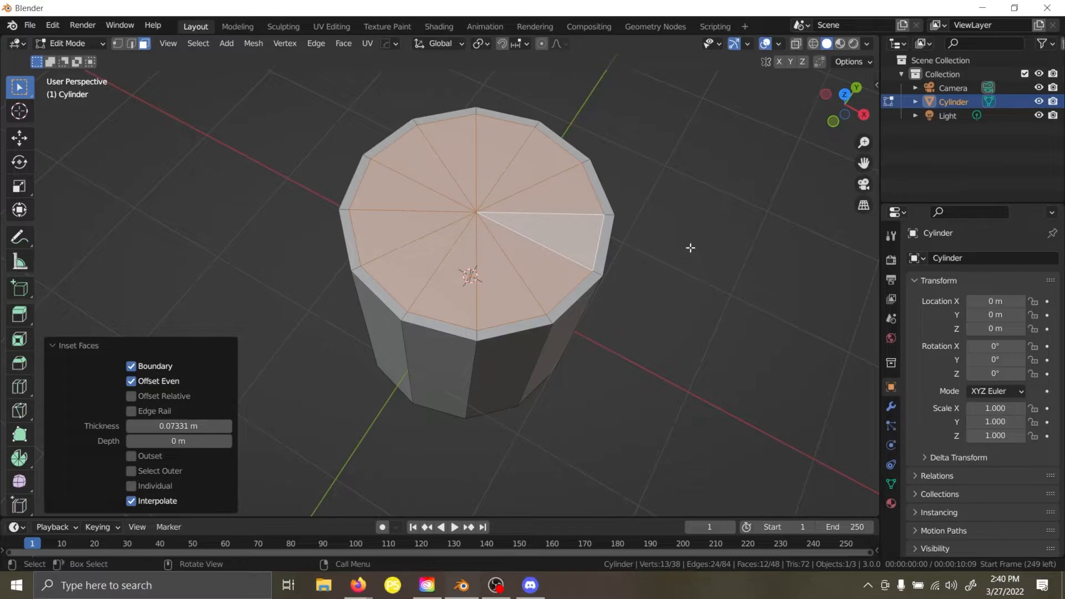
middle_drag(652, 373, 651, 335)
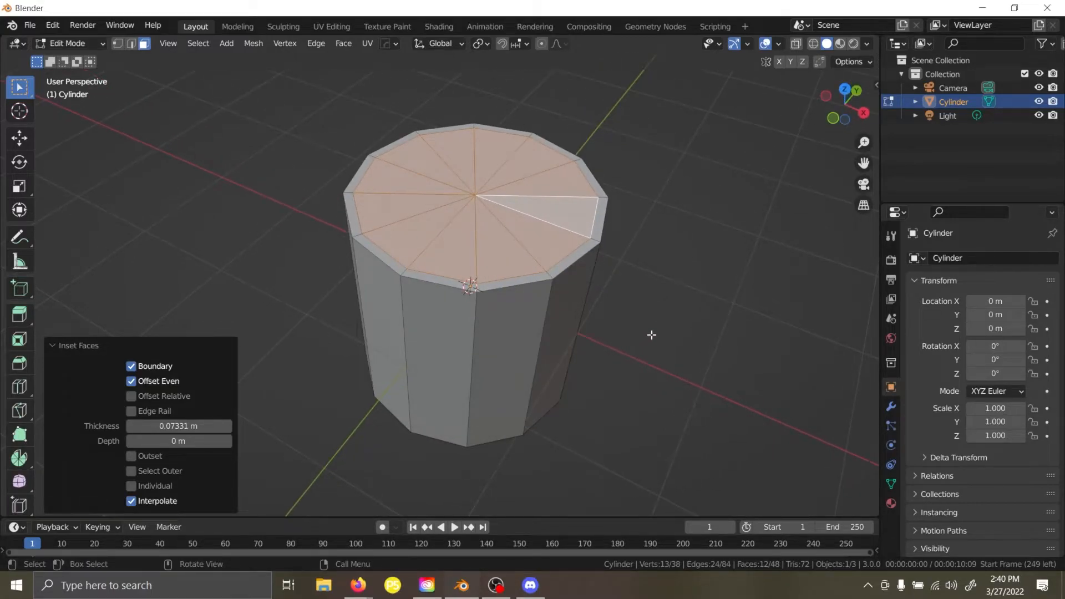
Extrude the inset top faces about 1.83 m down along the global Z axis after trying the X and Y constraints.
middle_drag(630, 431, 629, 411)
key(e)
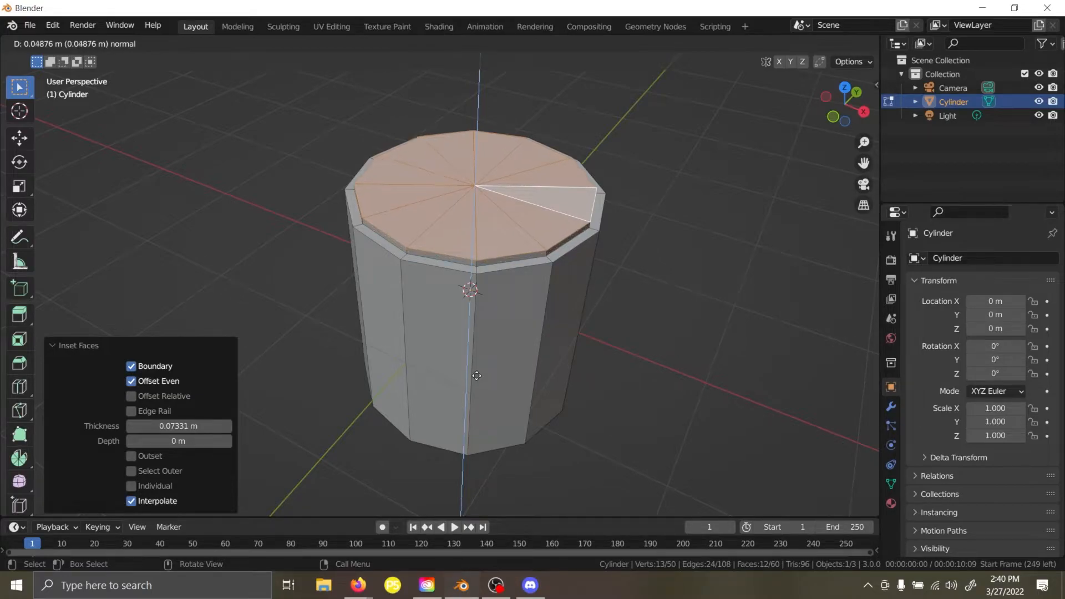
key(x)
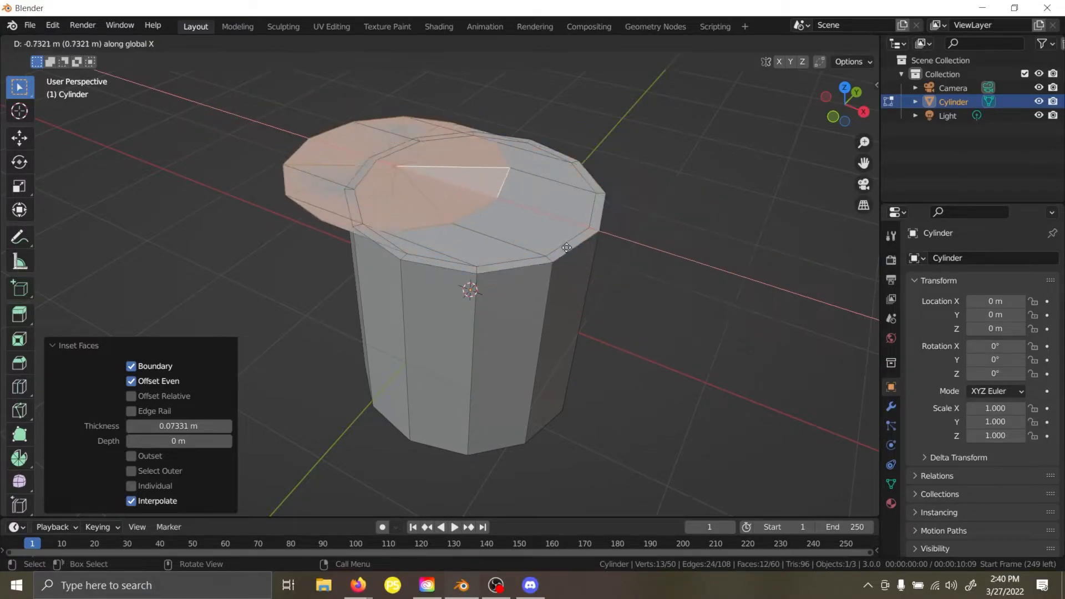
key(y)
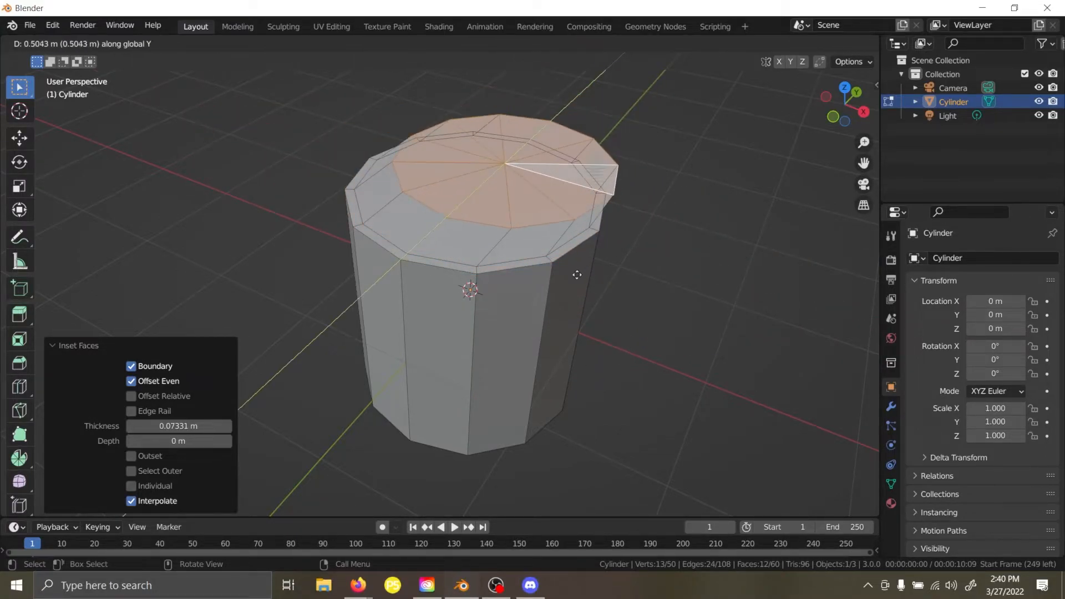
key(z)
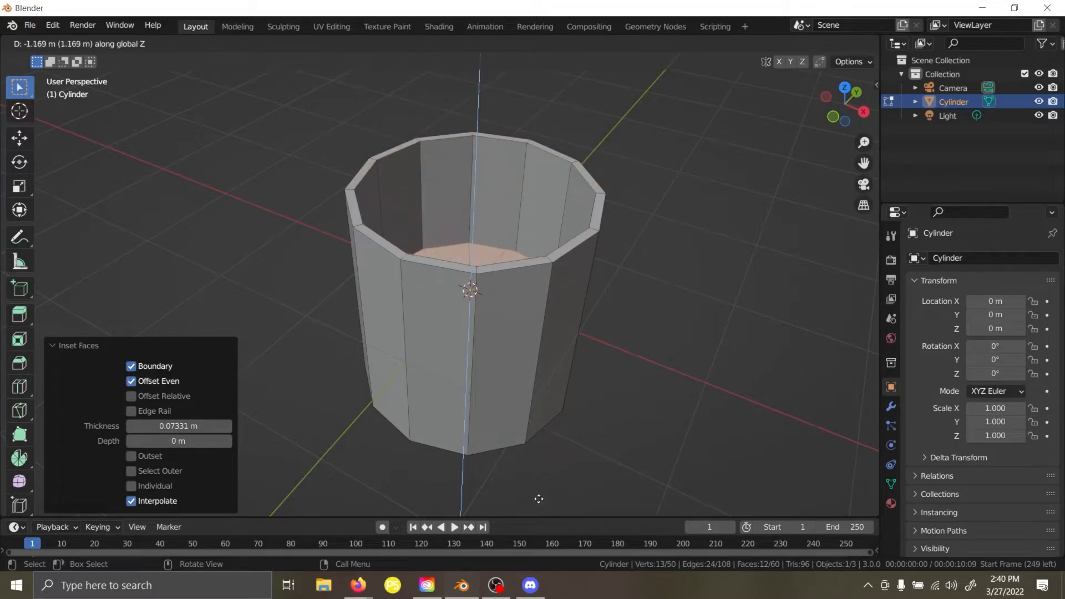
click(560, 65)
middle_drag(561, 65, 572, 116)
Examine the gap between the cup's inner floor and its base in wireframe shading.
key(z)
click(519, 209)
mouse_move(537, 158)
middle_down()
mouse_move(535, 172)
mouse_move(525, 145)
mouse_move(516, 173)
middle_up()
key(z)
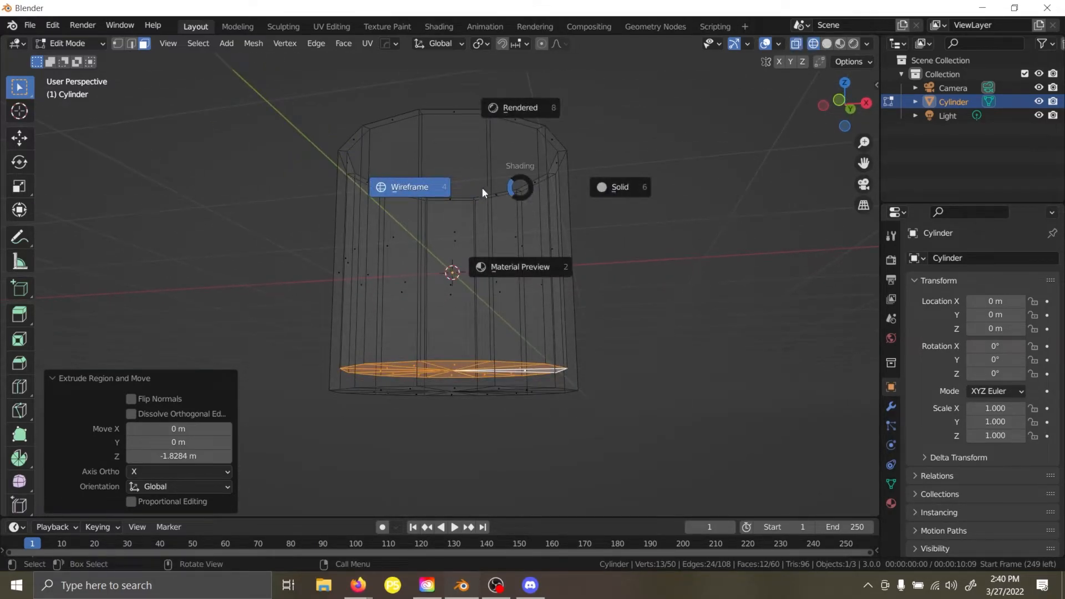
click(434, 189)
key(z)
click(537, 189)
key(z)
click(424, 207)
mouse_move(508, 225)
middle_down()
mouse_move(497, 217)
mouse_move(472, 259)
mouse_move(483, 241)
middle_up()
scroll(472, 258, up, 4)
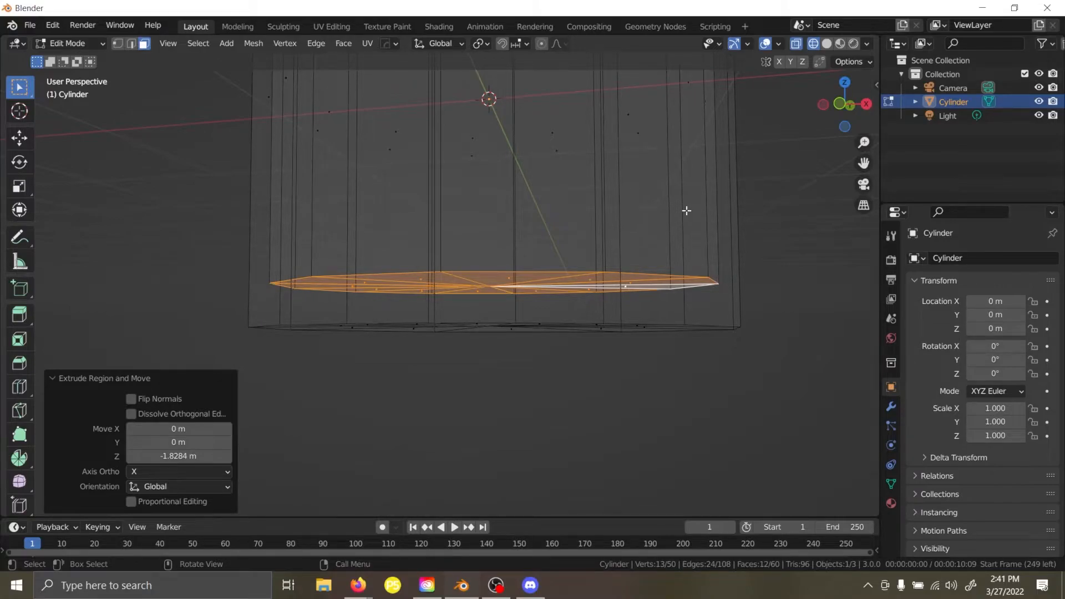
Try to move the cup's inner floor down along the Z axis, and restore solid shading.
key(g)
key(z)
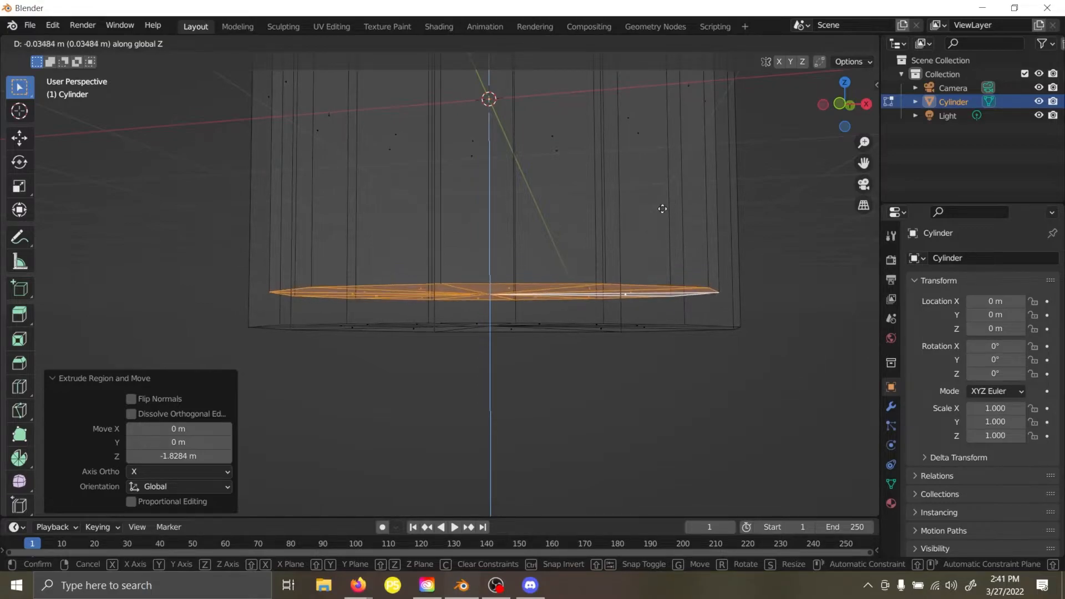
right_click(649, 282)
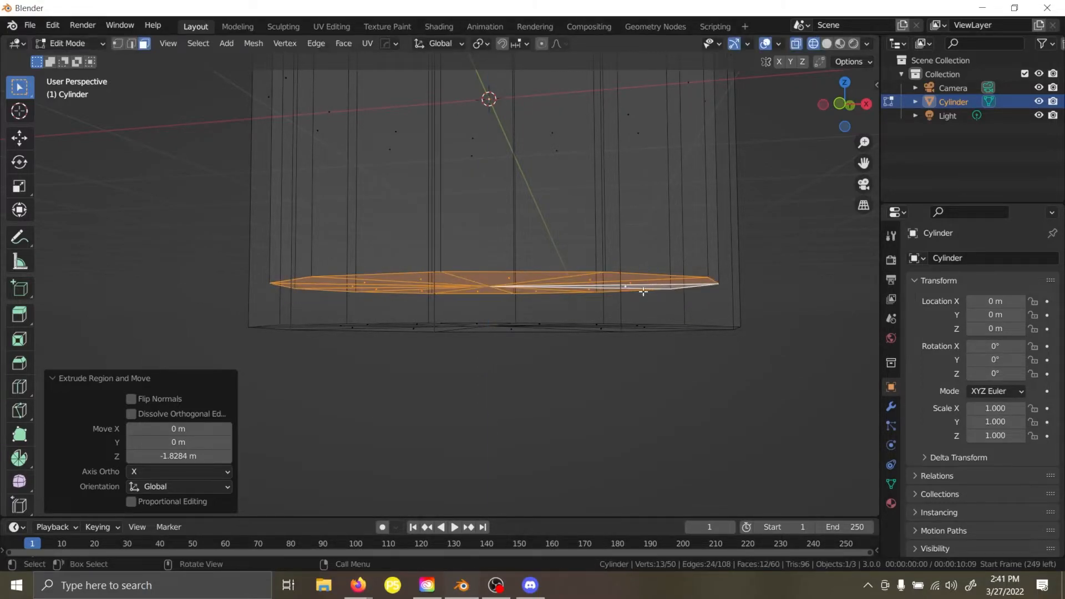
middle_drag(642, 290, 495, 221)
key(z)
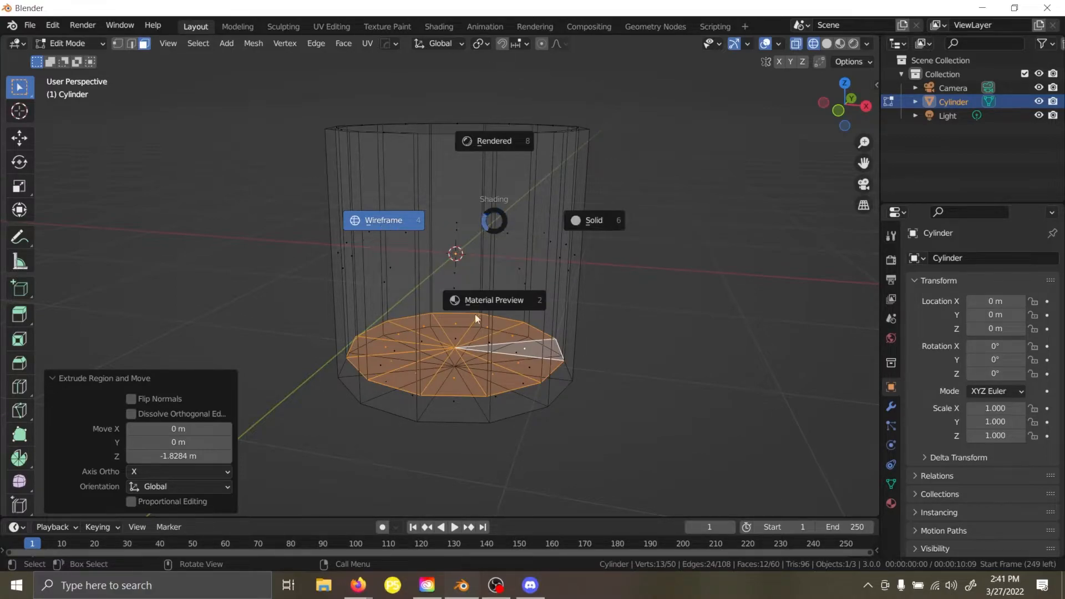
click(724, 175)
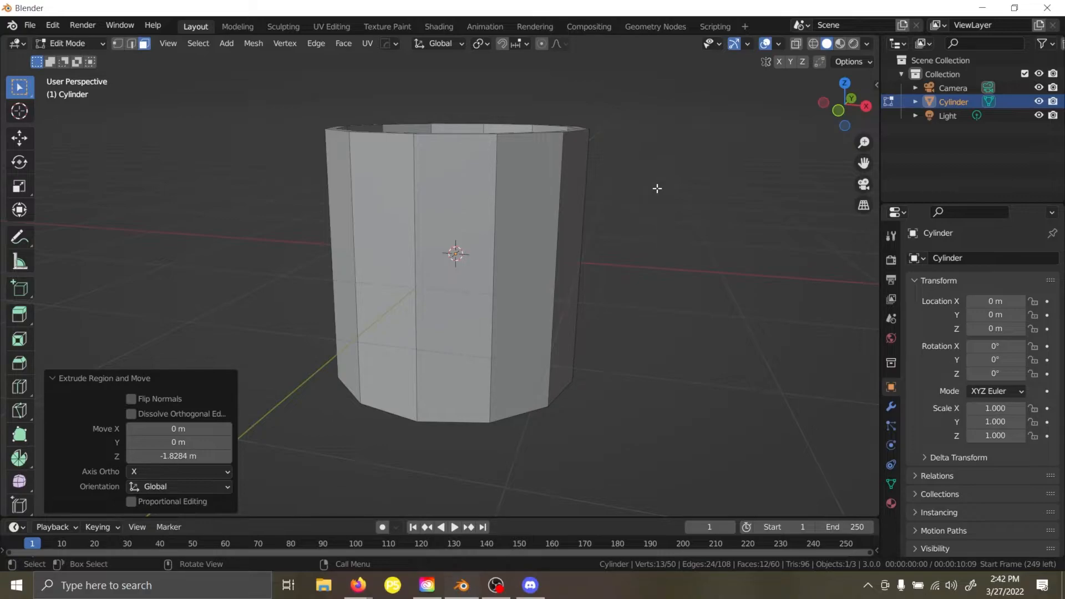
Undo the cup's downward extrusion, and try extruding the inset top faces along the global Z axis again.
middle_drag(604, 161, 597, 238)
key(ctrl)
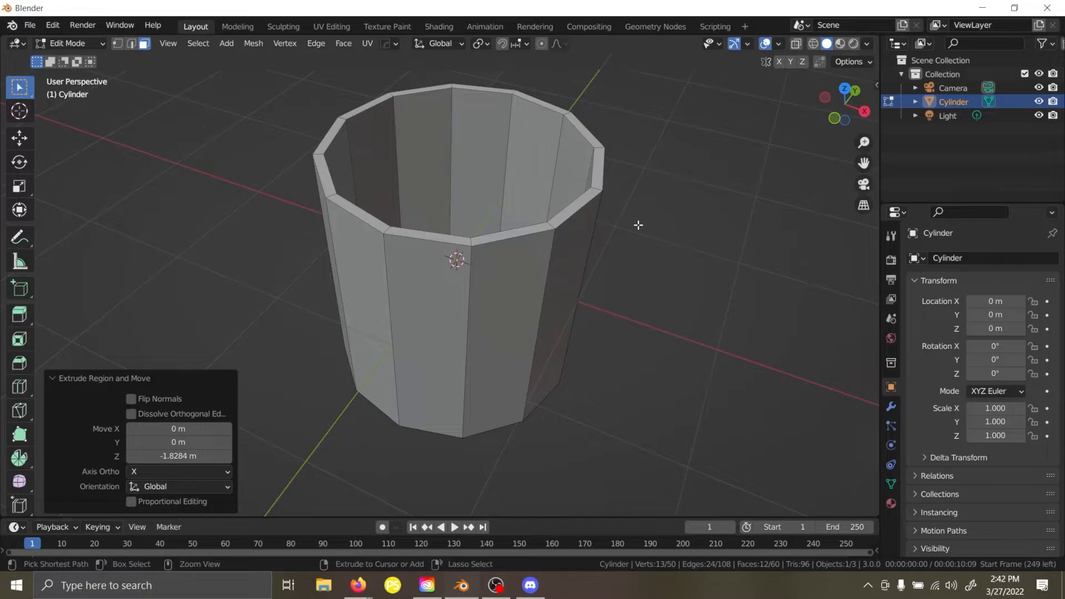
key(ctrl+z)
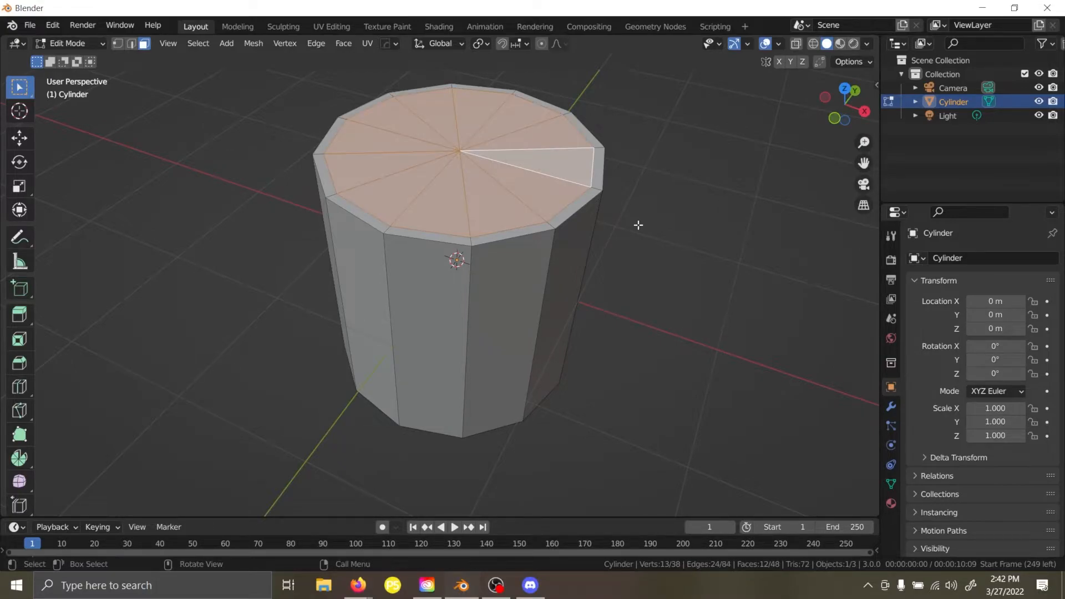
middle_drag(640, 226, 643, 210)
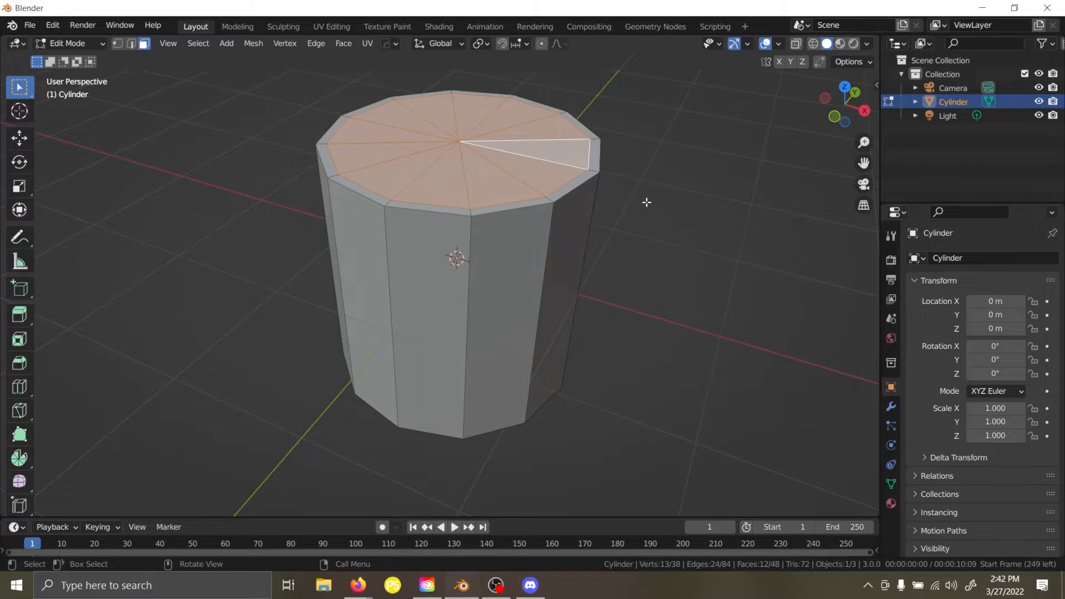
key(e)
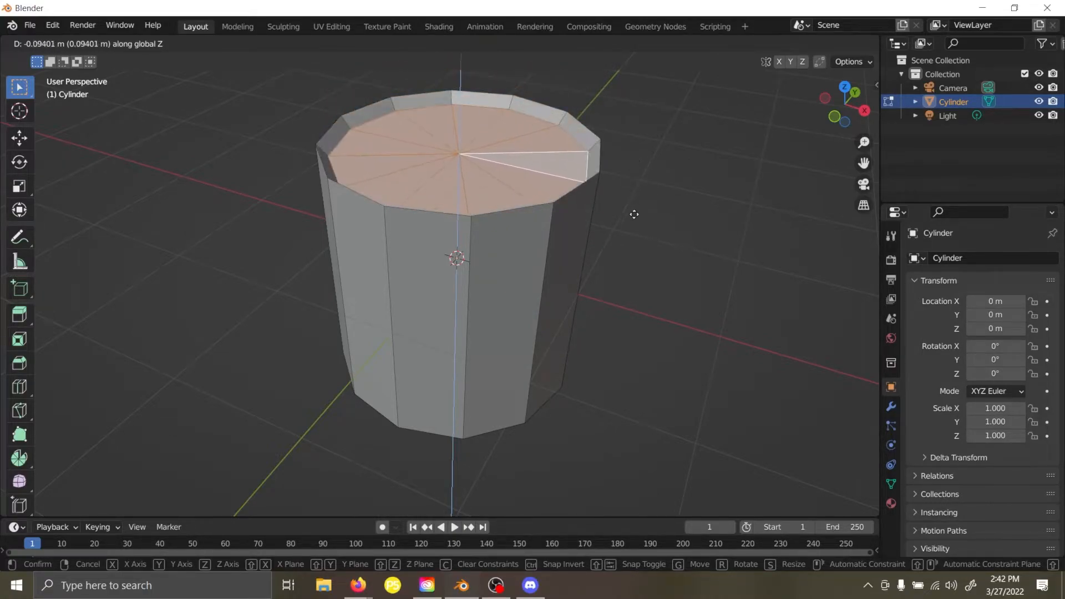
right_click(634, 195)
Extrude the inset top faces about 1.42 m down into the cylinder along their normal.
key(e)
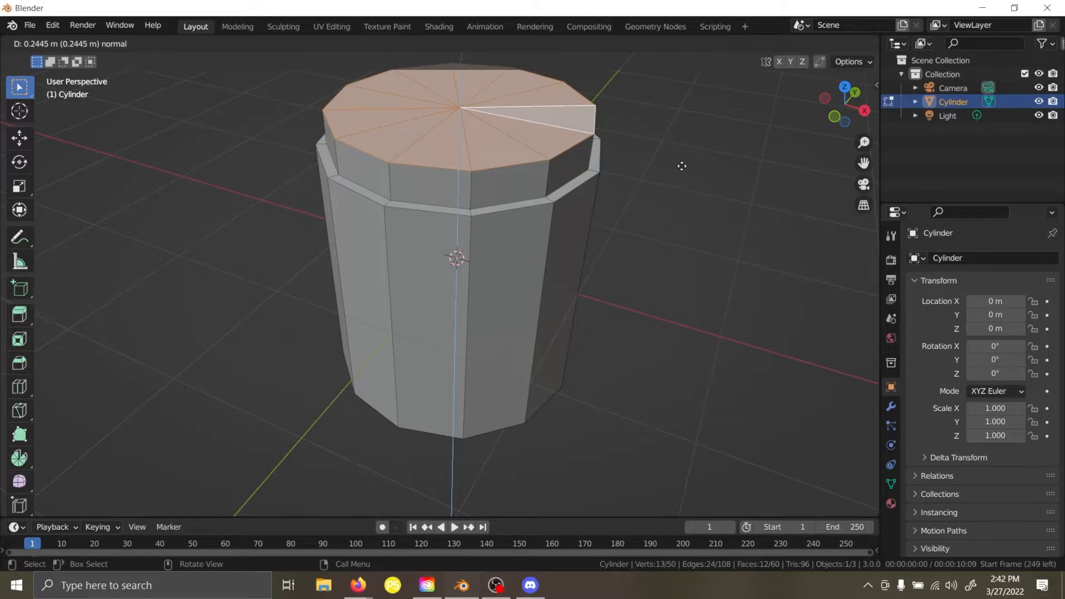
click(642, 356)
mouse_move(702, 207)
middle_down()
mouse_move(692, 230)
mouse_move(692, 220)
middle_up()
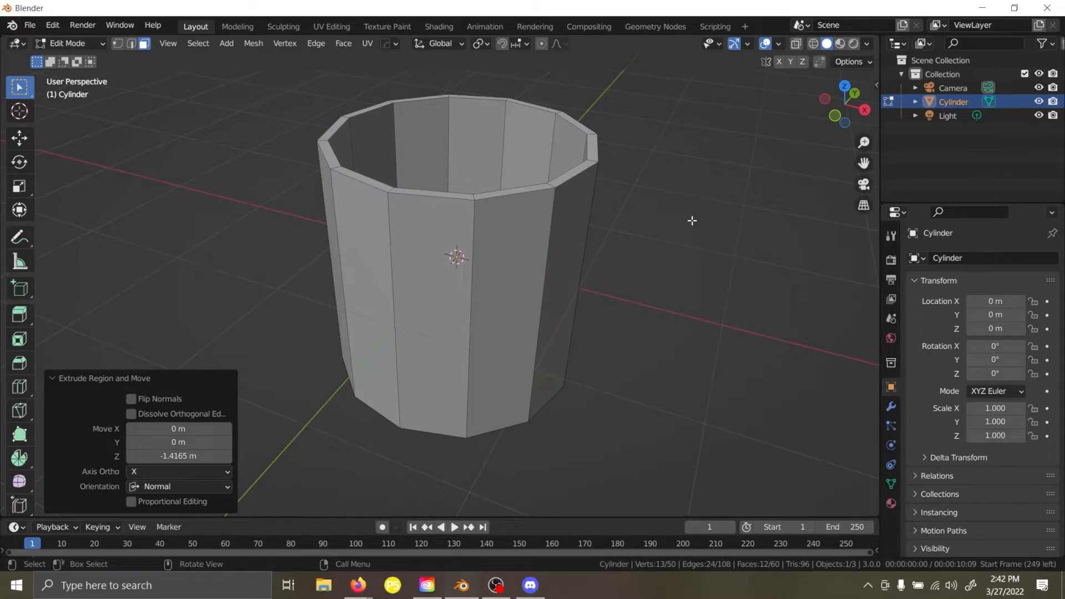
Move the cup's inner floor about 0.48 m down along the Z axis in wireframe shading.
key(z)
click(585, 174)
middle_drag(585, 174, 653, 207)
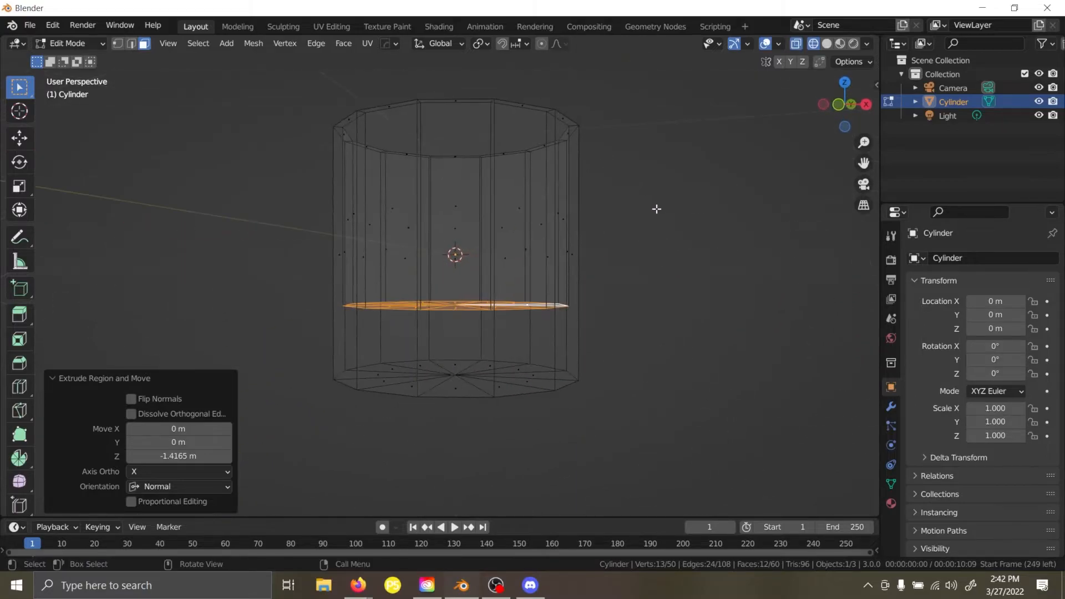
key(g)
key(z)
click(652, 273)
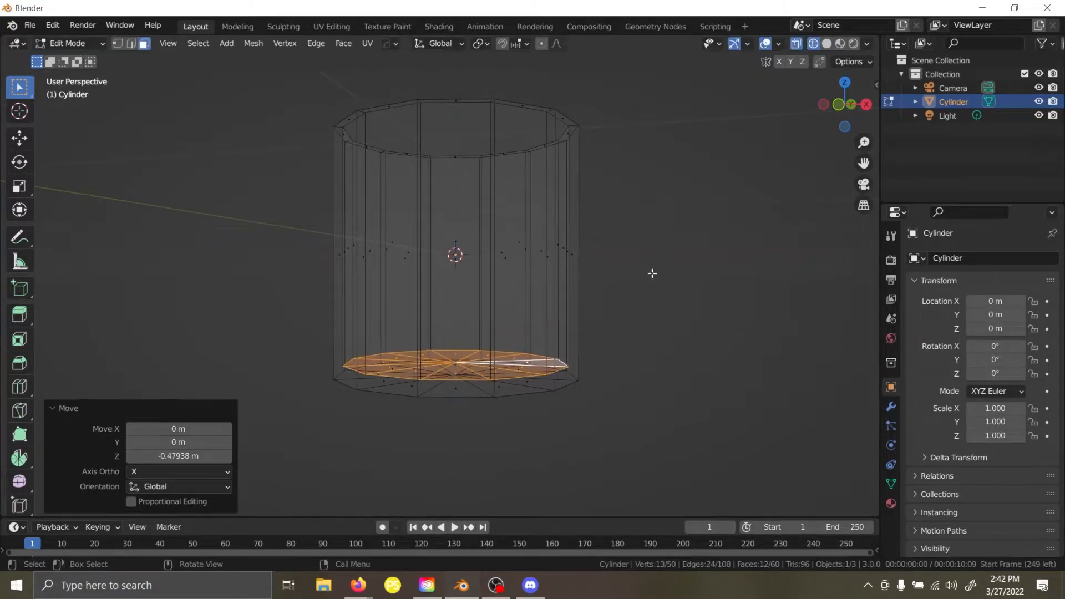
Restore solid shading and deselect the cup's inner floor.
scroll(638, 290, up, 2)
key(z)
click(706, 295)
middle_drag(775, 316, 704, 304)
scroll(704, 305, down, 4)
click(705, 304)
mouse_move(602, 294)
middle_down()
mouse_move(594, 314)
mouse_move(576, 318)
middle_up()
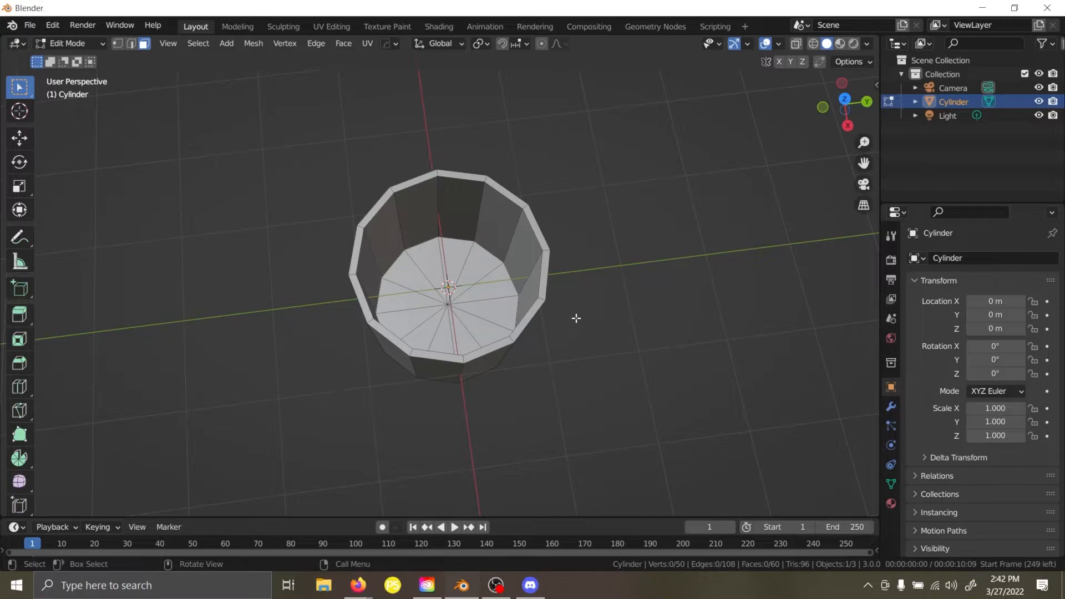
middle_drag(577, 318, 556, 235)
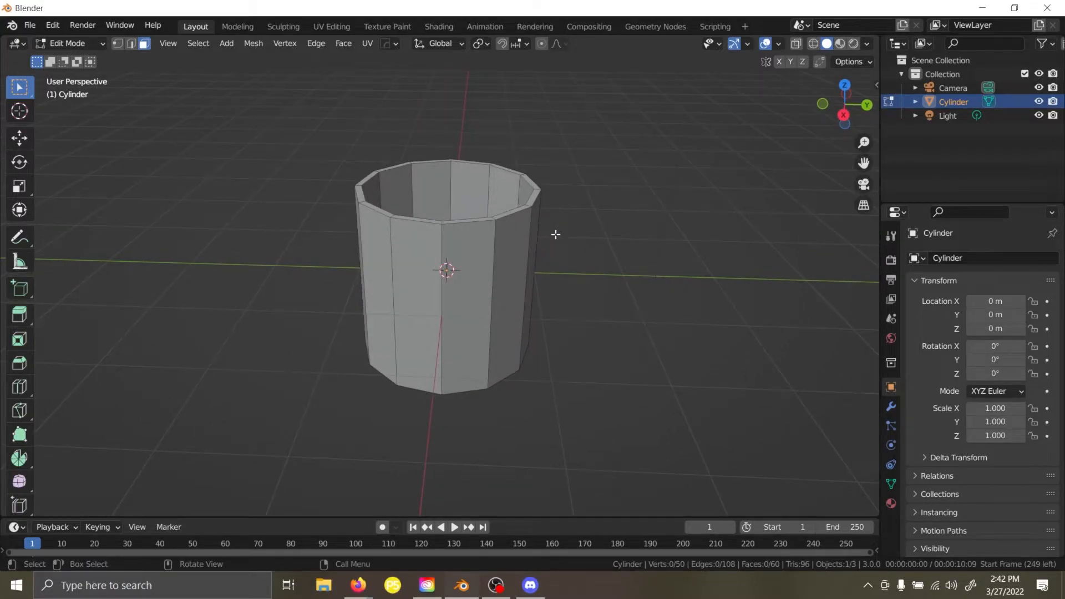
Switch to Object Mode and view the cup from the top.
key(Tab)
middle_drag(501, 238, 498, 291)
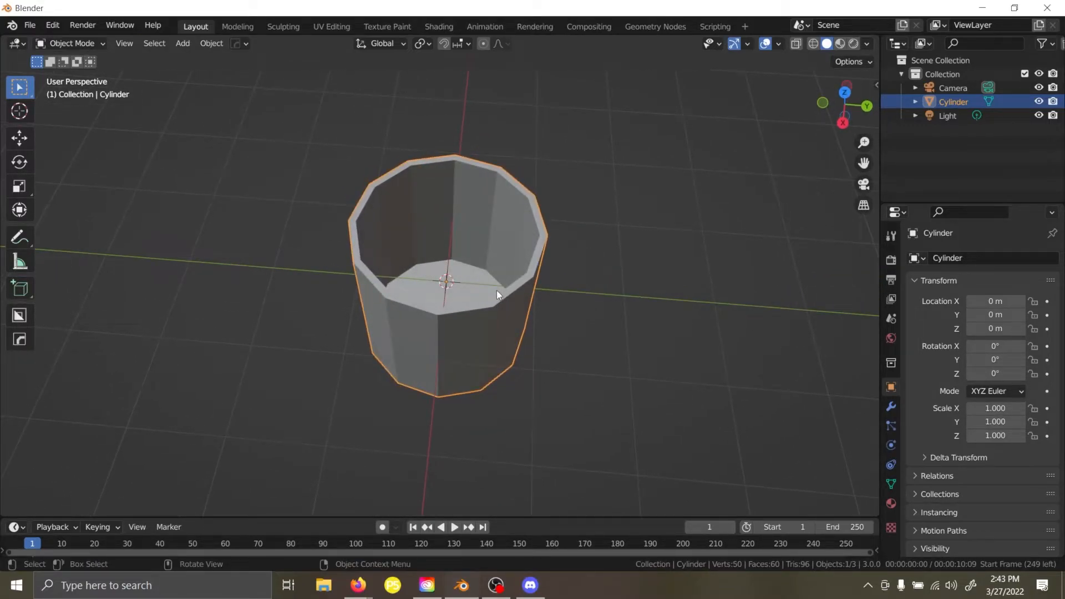
middle_drag(496, 291, 522, 339)
key(grave)
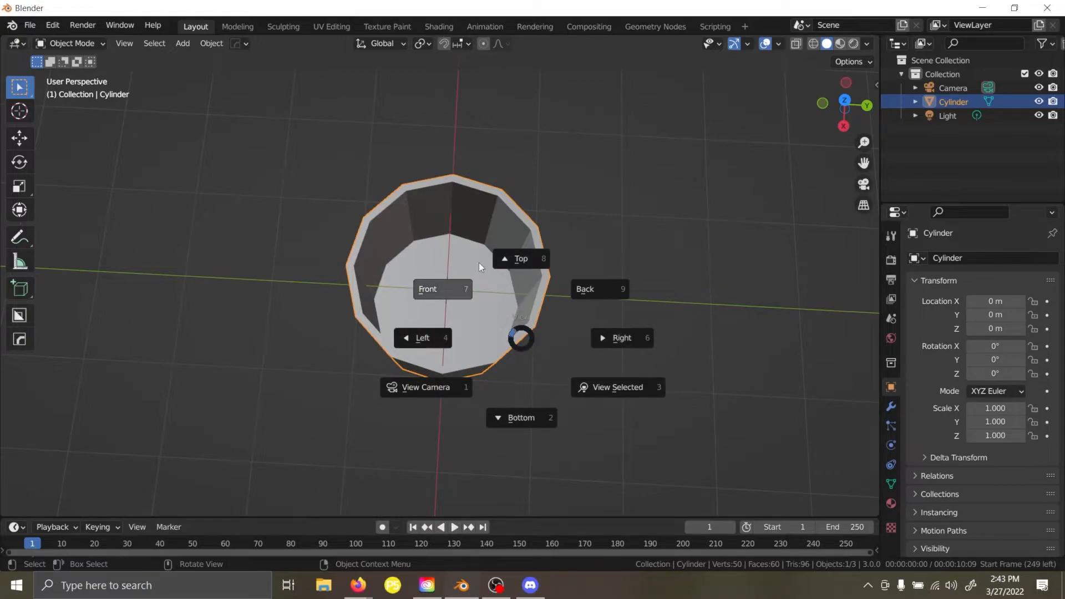
click(541, 259)
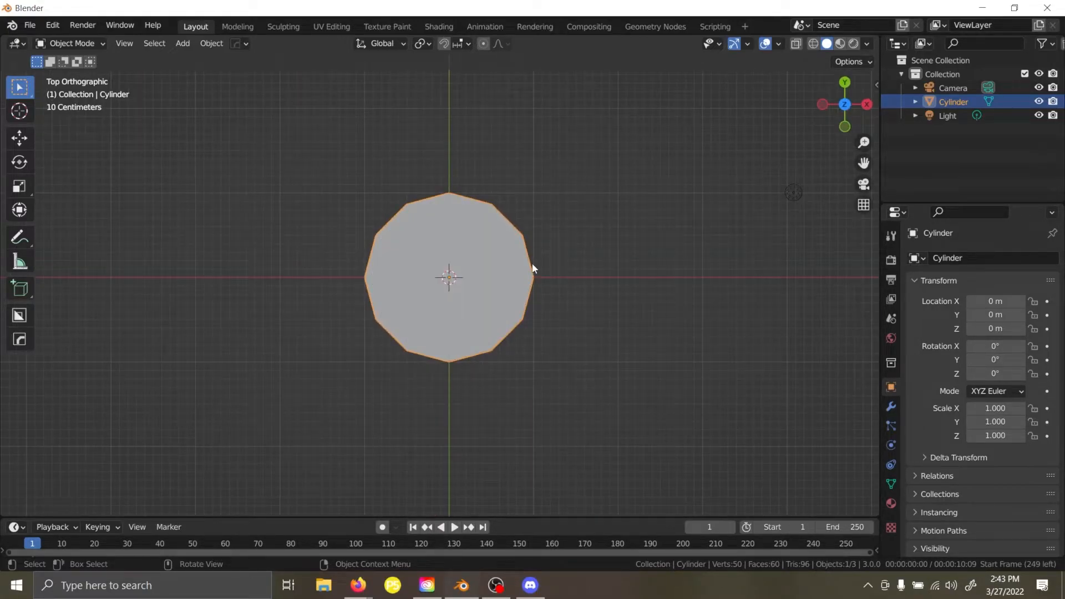
scroll(532, 264, up, 2)
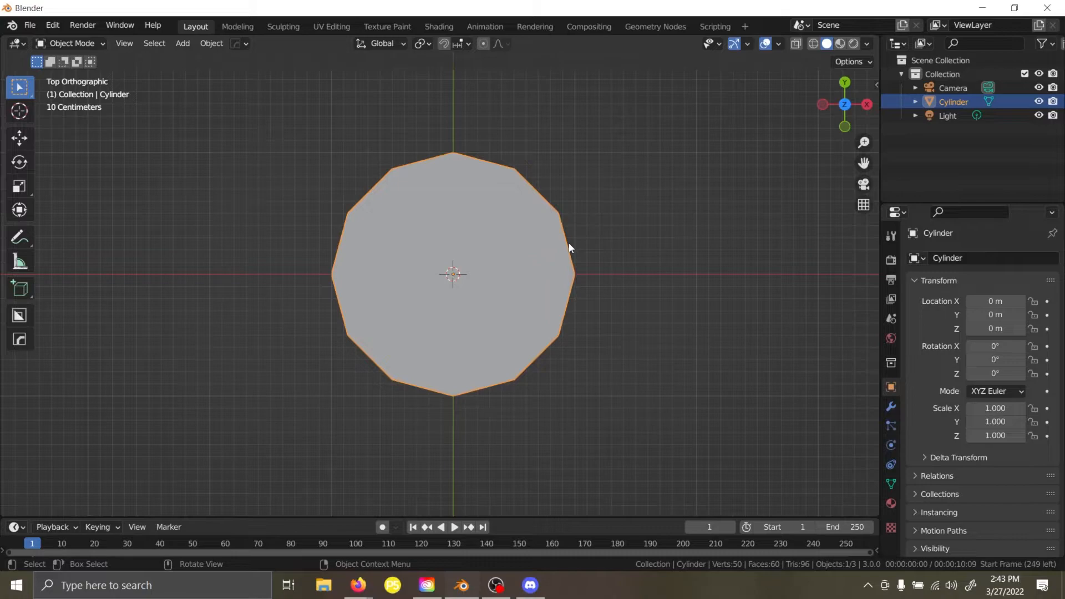
In Edit Mode, add two horizontal loop cuts around the upper part of the cup.
middle_drag(571, 248, 491, 255)
key(Tab)
key(ctrl+r)
click(492, 255)
click(505, 219)
key(ctrl+r)
click(504, 218)
click(559, 214)
Extrude the side face between the two loop cuts outward by about 0.60 m and again by about 0.27 m.
middle_drag(558, 214, 598, 241)
key(3)
click(525, 178)
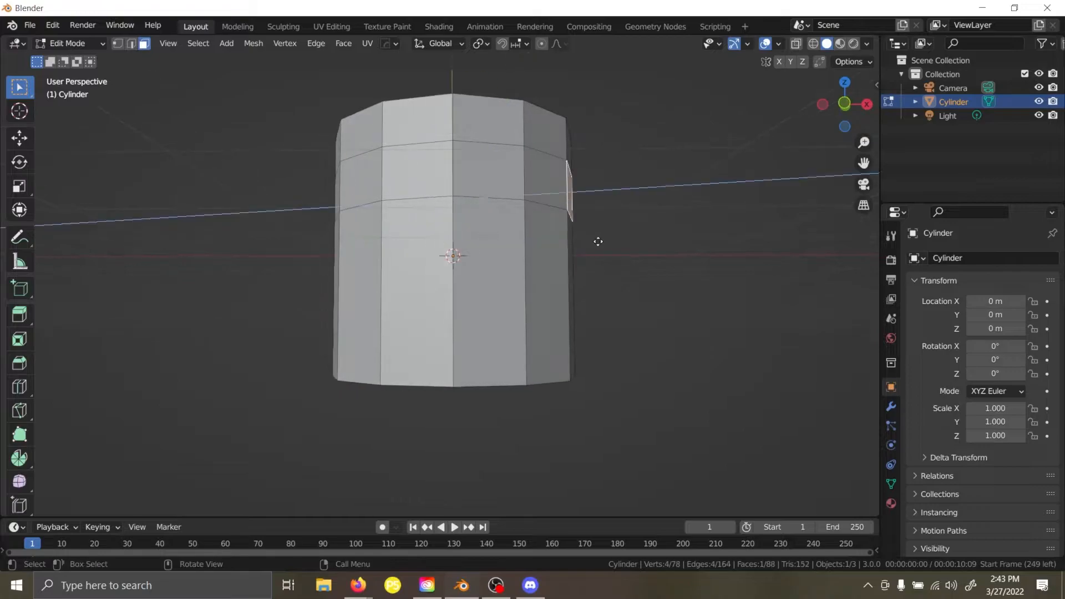
key(e)
click(678, 239)
middle_drag(677, 238, 650, 238)
key(e)
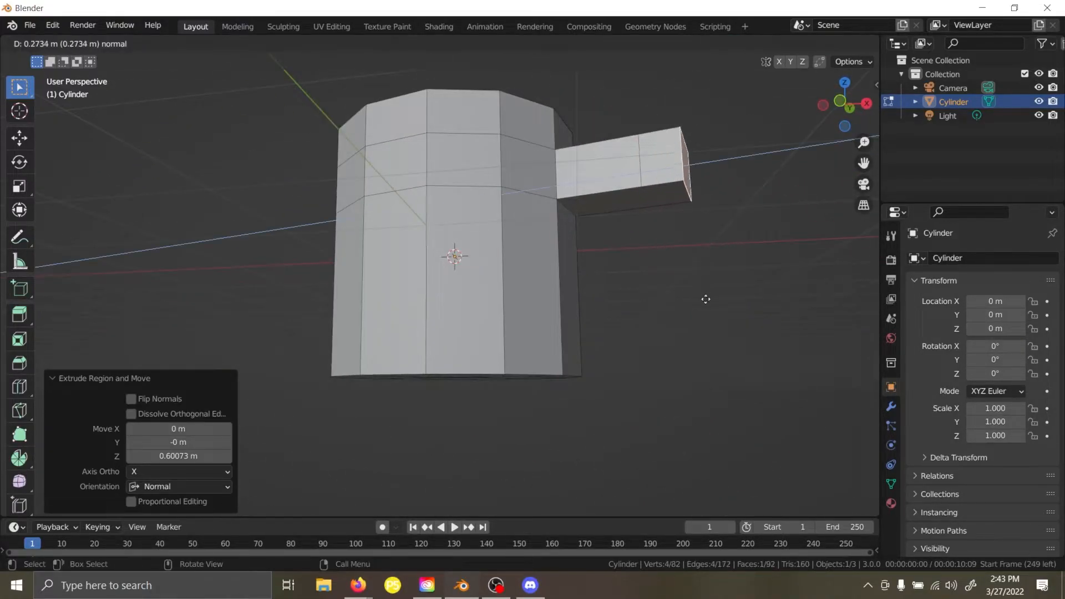
click(707, 319)
middle_drag(732, 180, 731, 240)
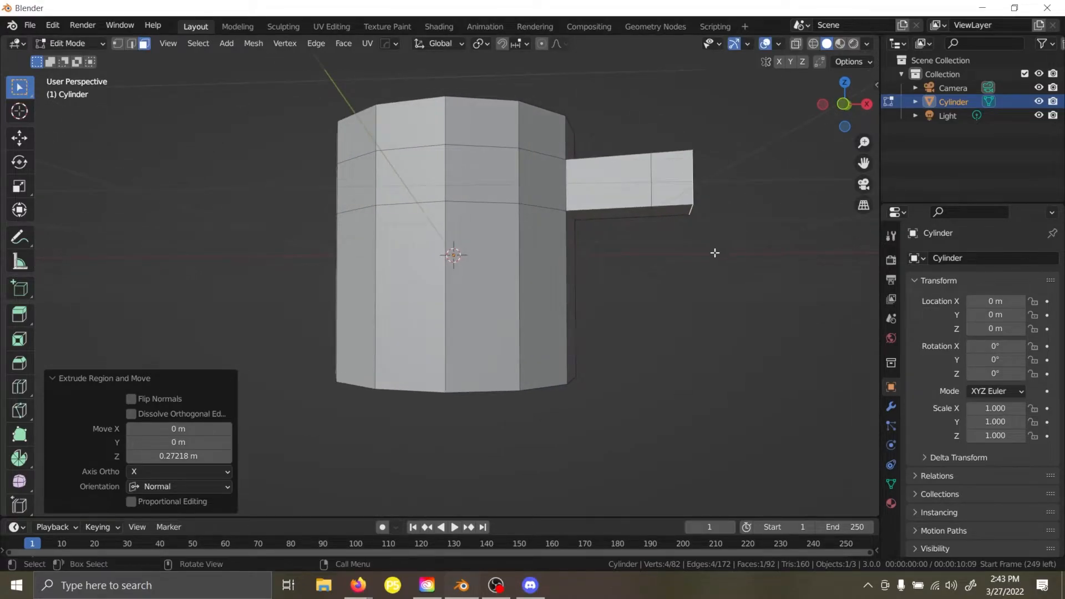
Try rotating the handle's end face by about 34°, and undo the rotation.
key(r)
click(675, 299)
key(g)
key(Escape)
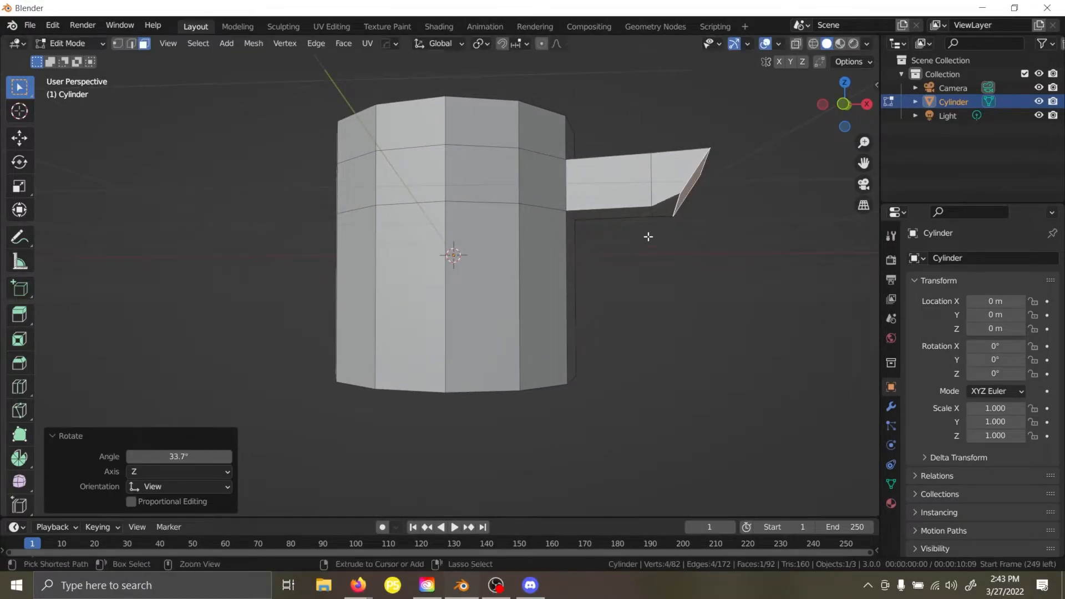
key(ctrl+z)
Rotate the handle's end face by about 46° to slant it downward.
middle_drag(647, 243, 549, 178)
key(r)
click(569, 163)
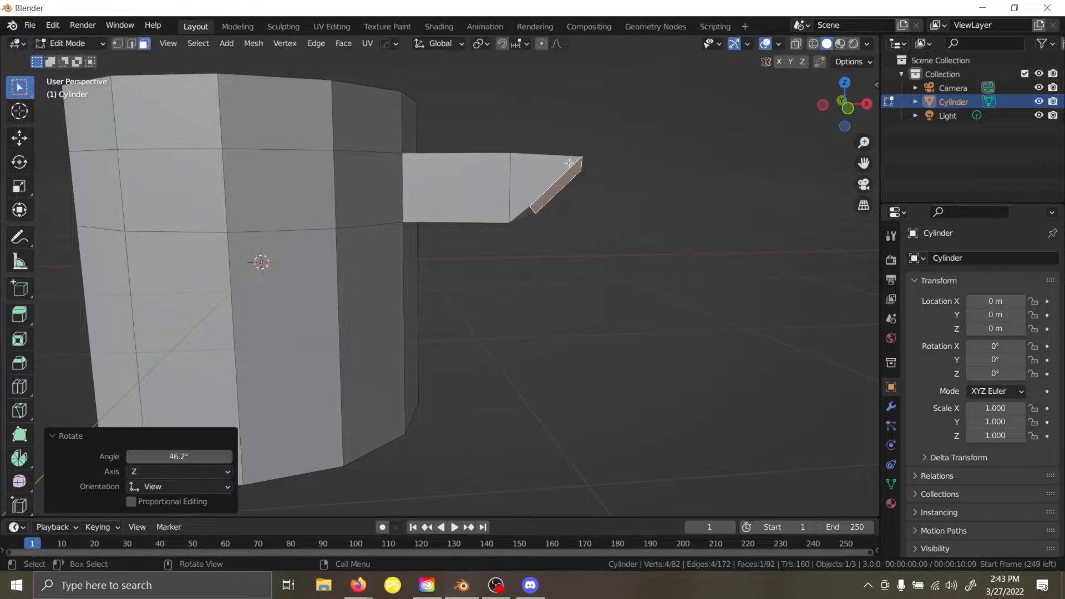
Extrude the slanted end face diagonally down from the handle and rotate the new end further downward.
key(e)
click(638, 244)
key(r)
click(635, 248)
key(r)
right_click(629, 256)
Extrude the handle's end face about 0.49 m downward and move it about 0.45 m toward the cup.
key(e)
click(564, 329)
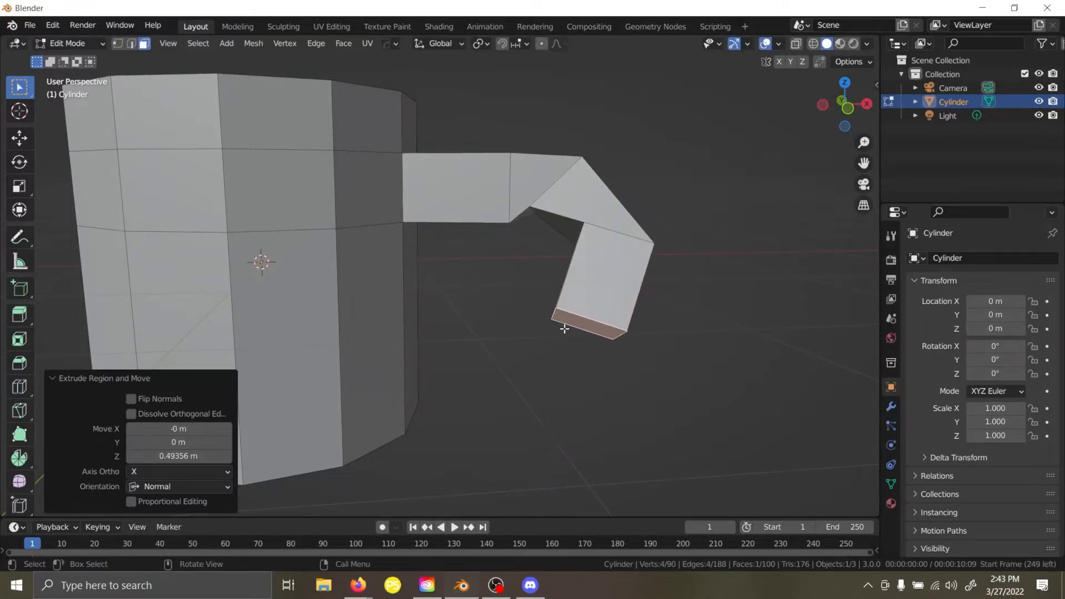
key(g)
click(502, 339)
middle_drag(502, 339, 455, 164)
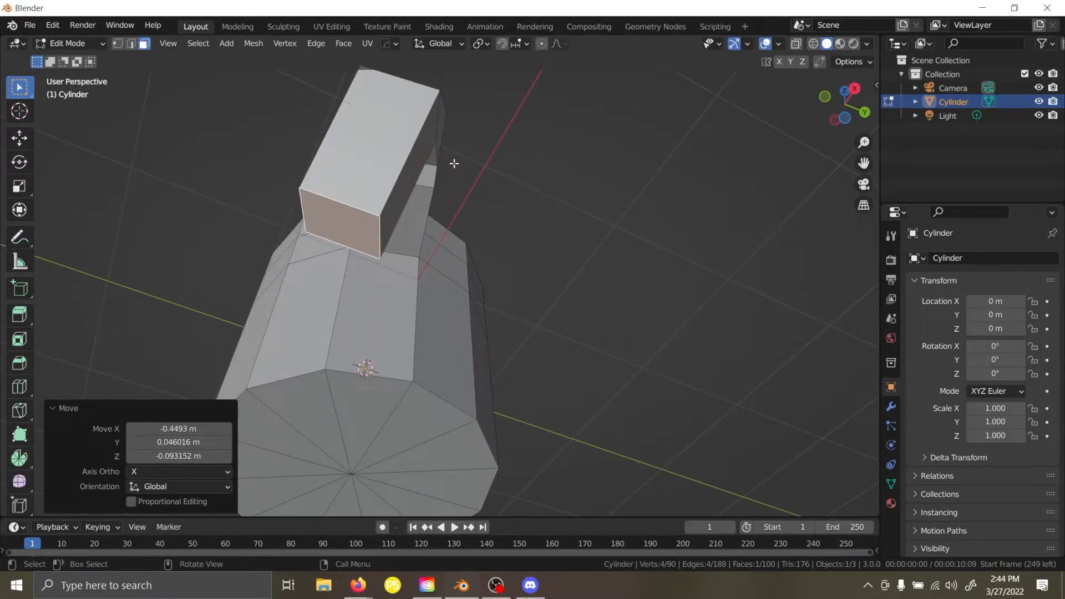
Undo the handle extrusions and rotations together with the two loop cuts.
key(ctrl+z)
key(ctrl+z)
key(ctrl+z)
key(ctrl+z)
key(ctrl+z)
key(ctrl+z)
key(ctrl+z)
middle_drag(454, 165, 479, 197)
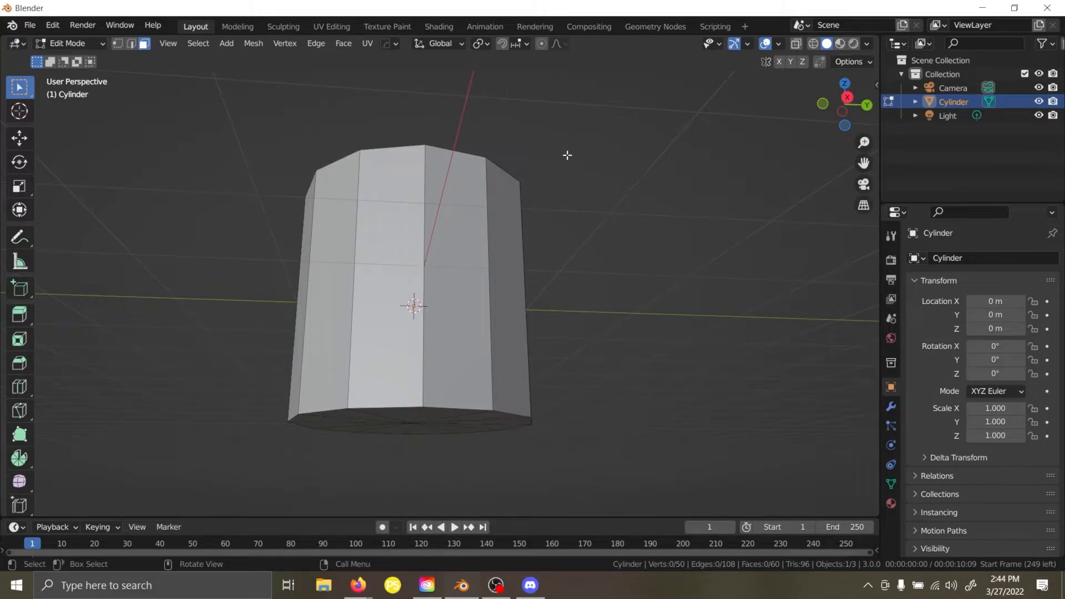
middle_drag(566, 153, 568, 209)
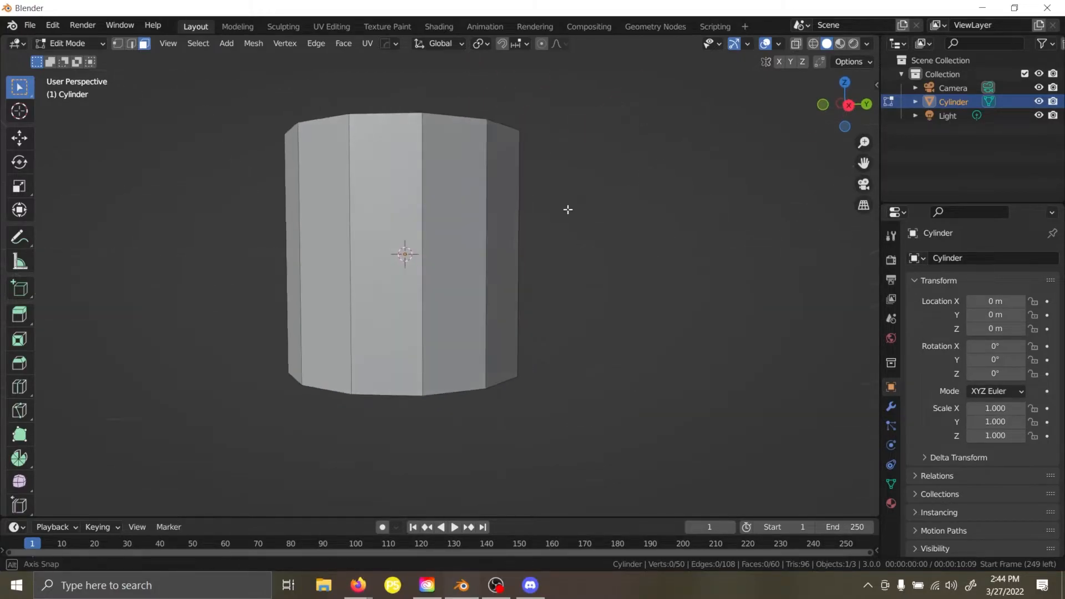
middle_drag(495, 215, 492, 297)
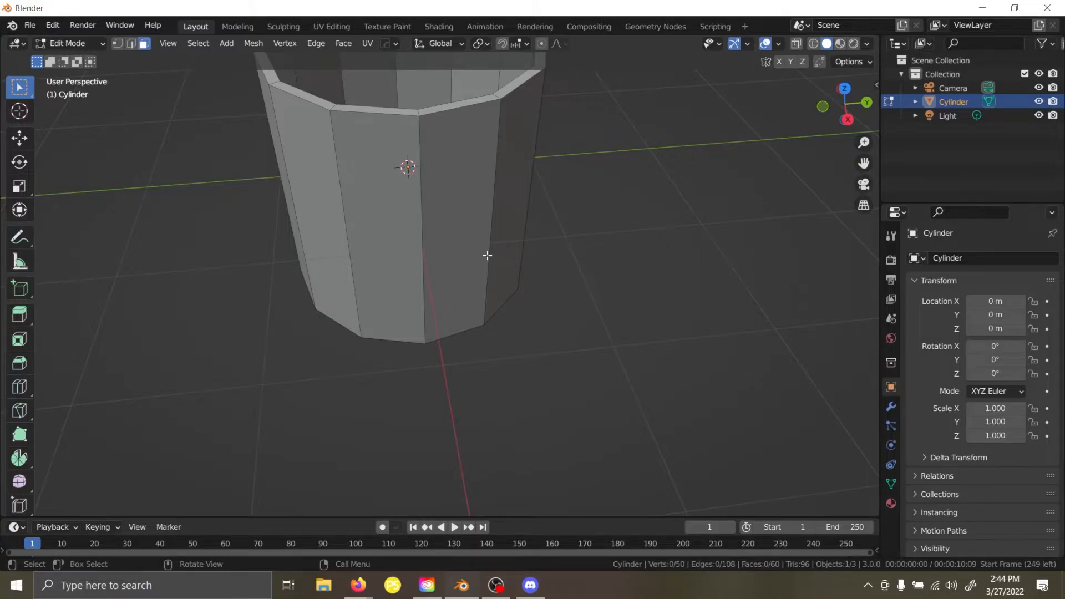
View the cup from the front and examine its side faces.
key(grave)
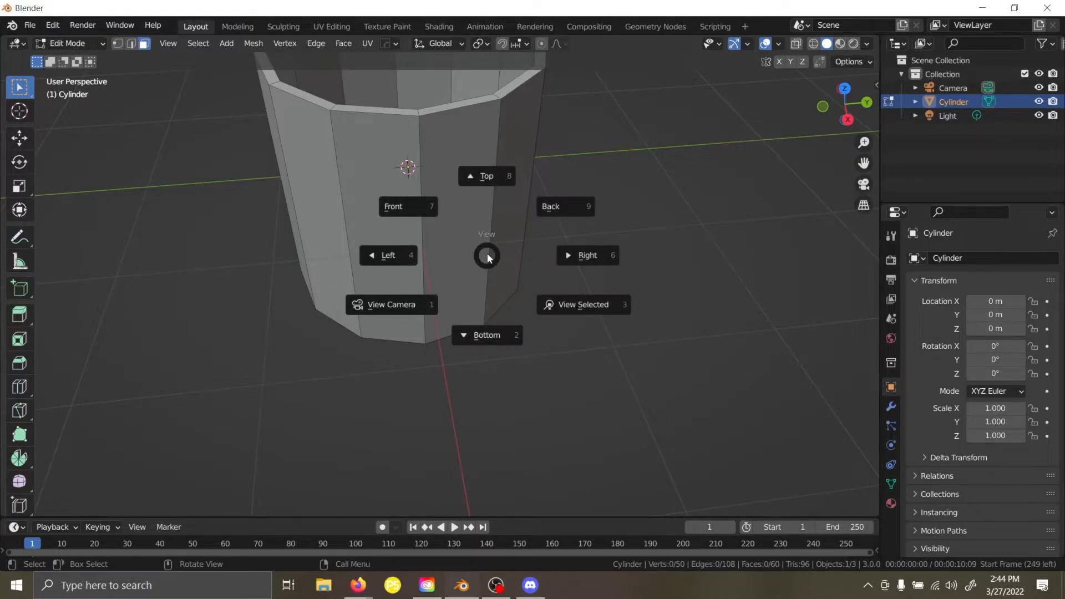
click(413, 210)
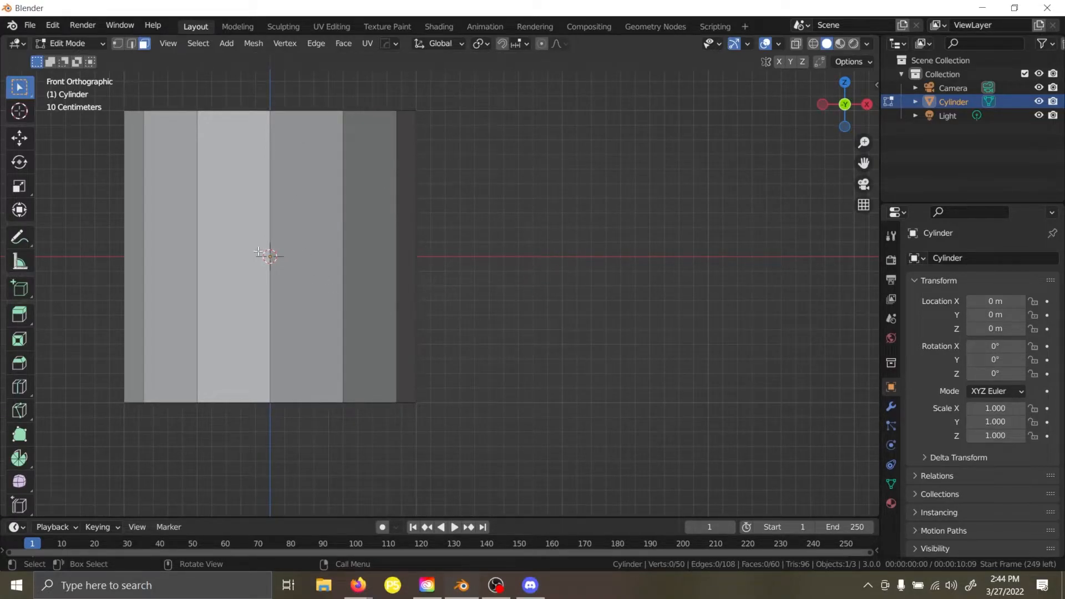
middle_drag(592, 218, 510, 109)
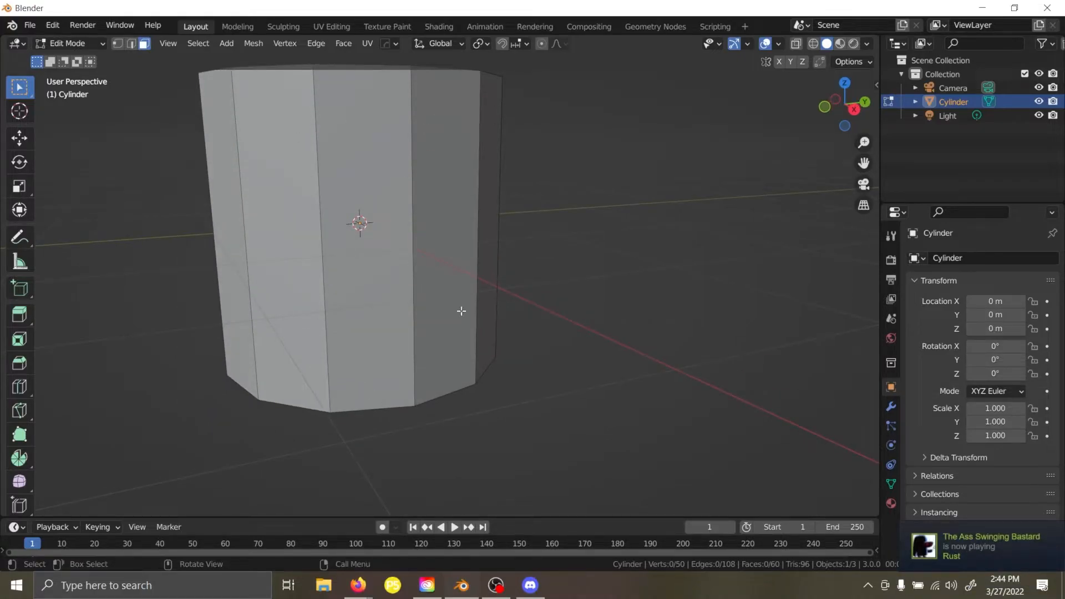
middle_drag(599, 281, 551, 298)
Select the whole mesh and rotate it -15° in the top view.
key(grave)
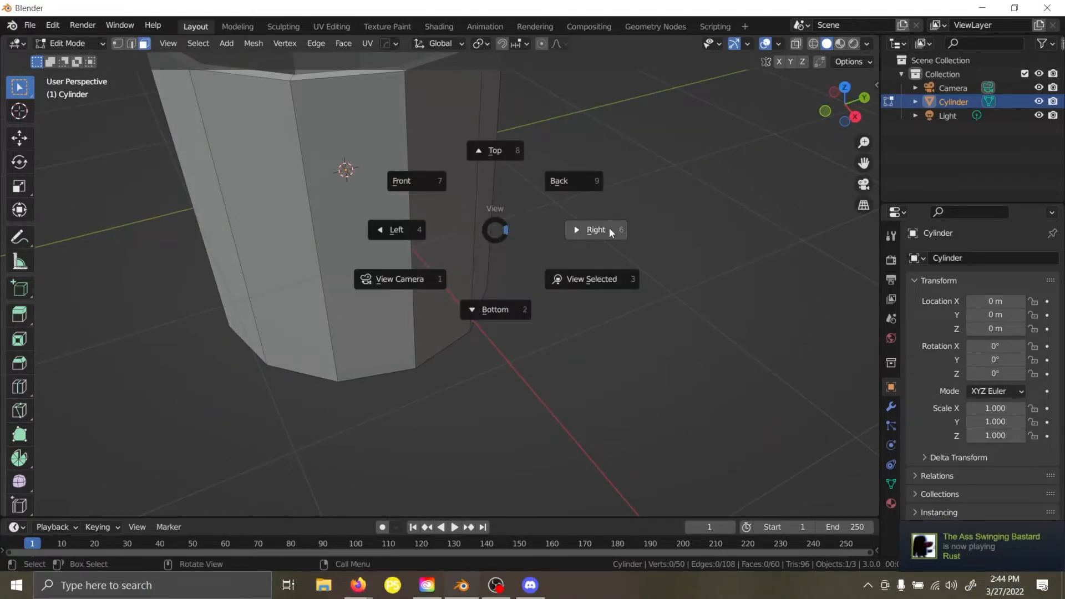
click(509, 137)
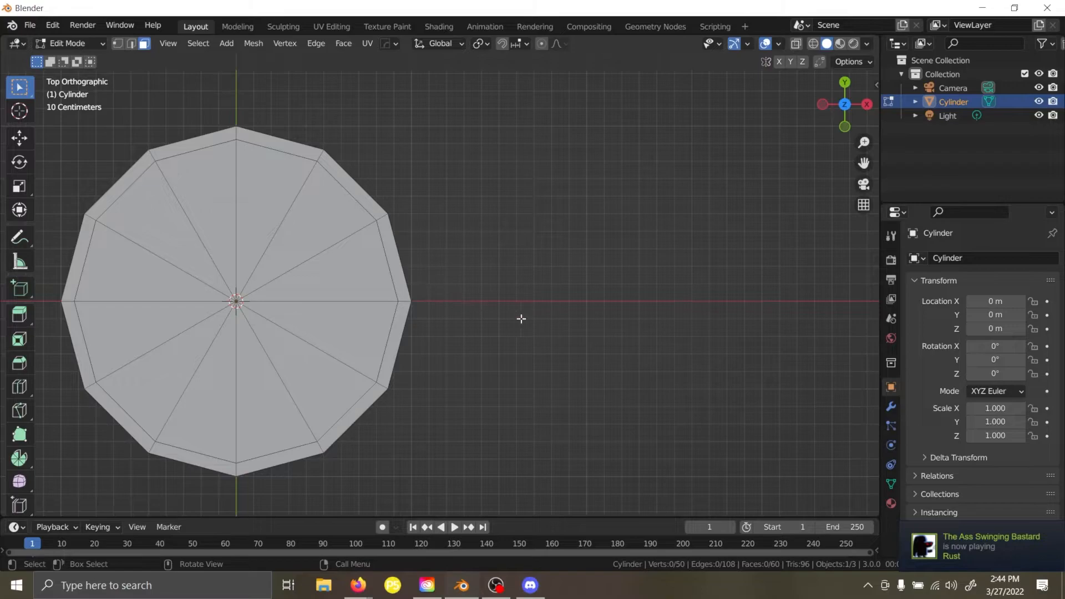
key(a)
key(r)
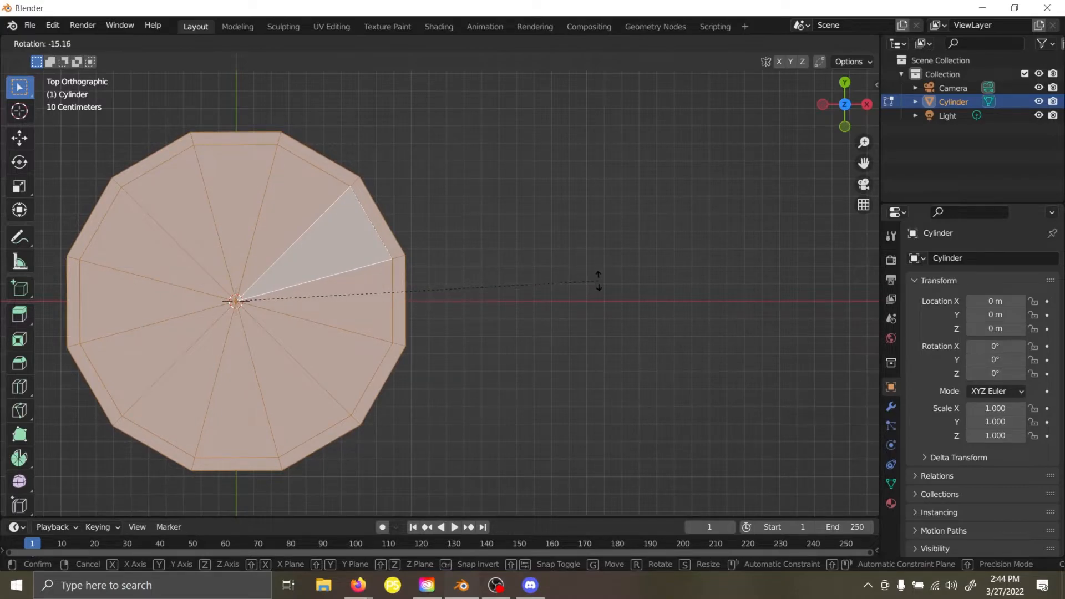
click(599, 311)
middle_drag(551, 333, 459, 233)
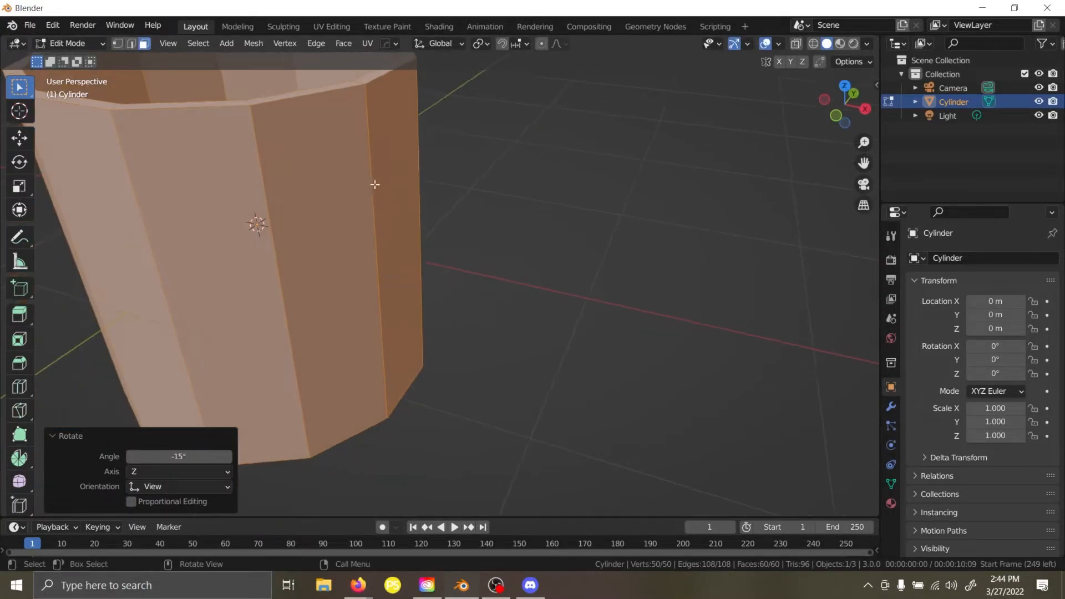
Undo the rotation of the mesh and deselect everything.
key(ctrl+r)
key(Escape)
key(ctrl+z)
key(alt+a)
middle_drag(590, 281, 411, 257)
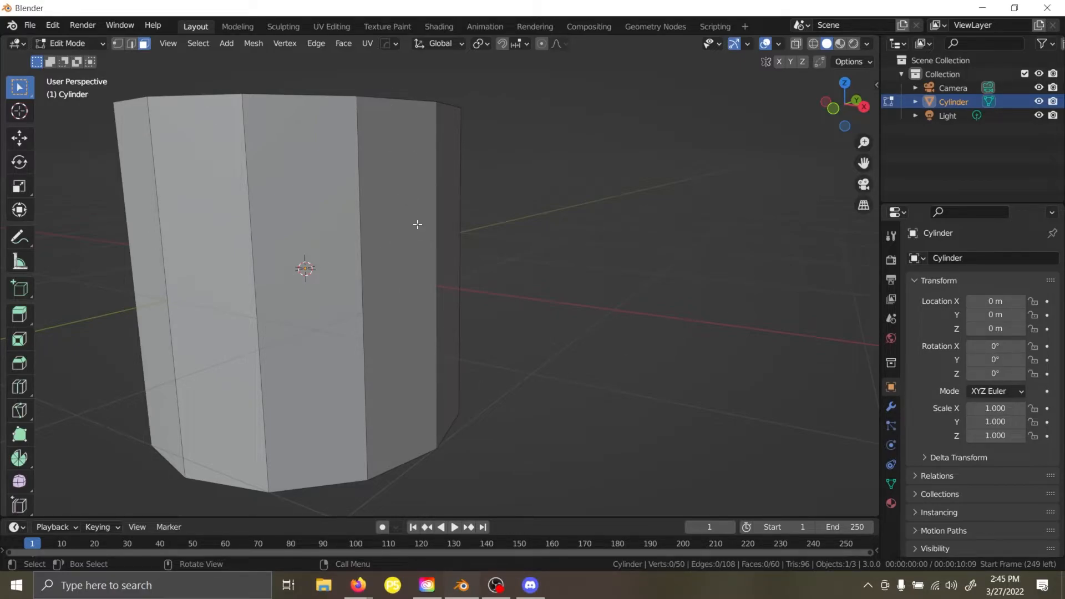
key(ctrl)
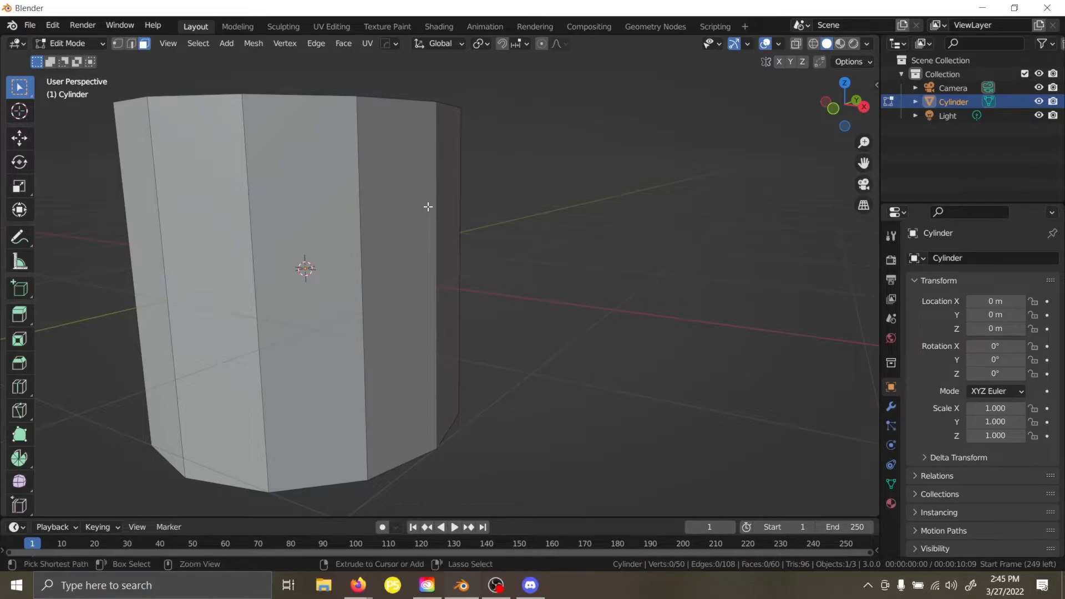
Try a vertical loop cut through one of the cup's side faces.
middle_drag(430, 214, 557, 236)
key(ctrl+r)
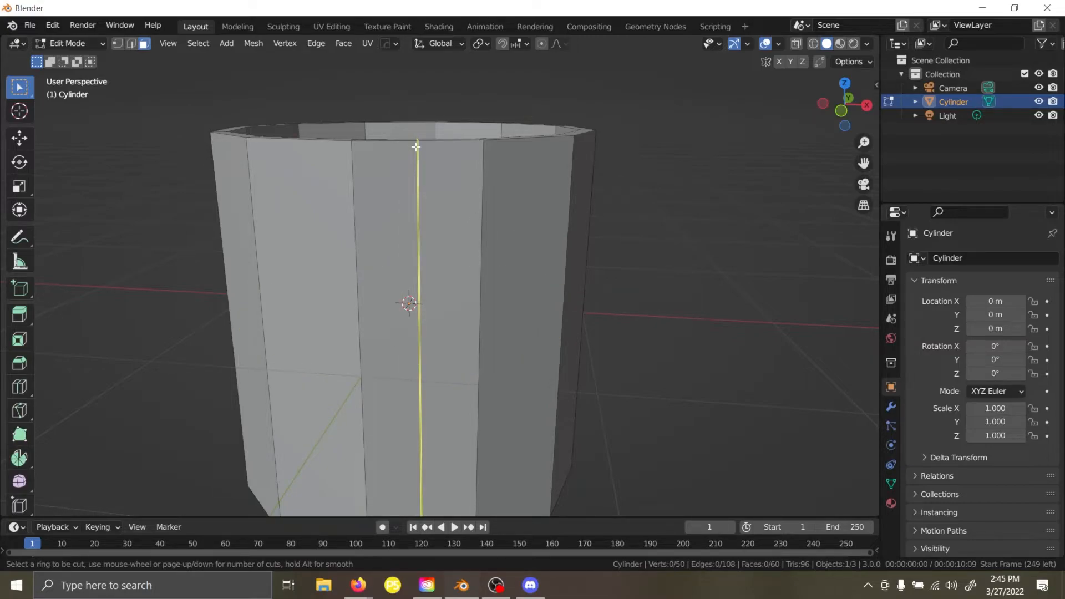
key(Escape)
middle_drag(474, 211, 440, 424)
key(ctrl+r)
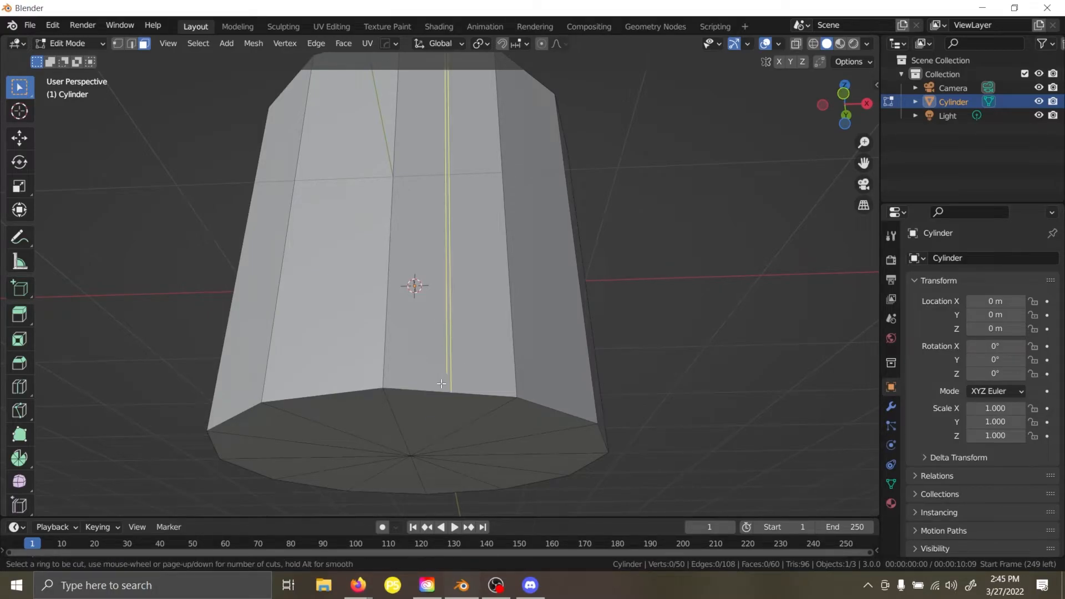
click(444, 384)
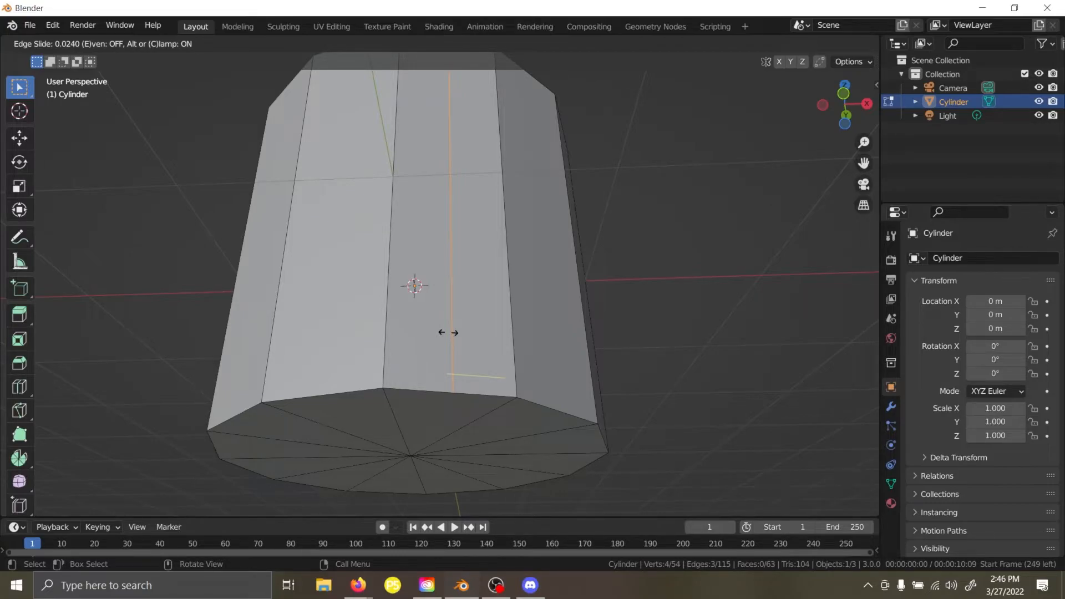
click(448, 333)
middle_drag(449, 332, 454, 205)
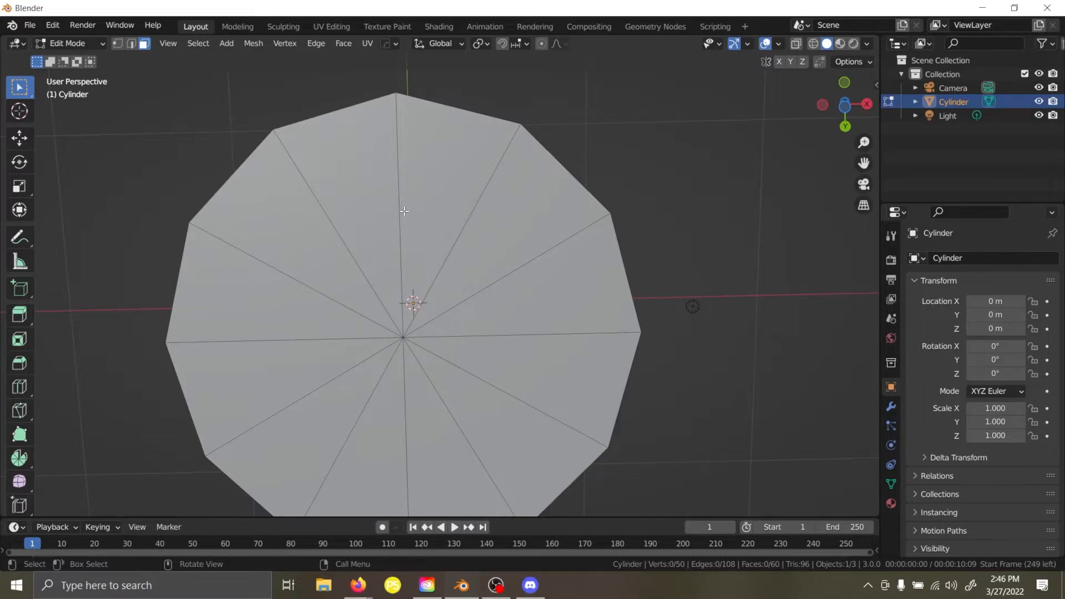
Add nine evenly spaced horizontal loop cuts around the cup's outer wall.
middle_drag(404, 211, 409, 243)
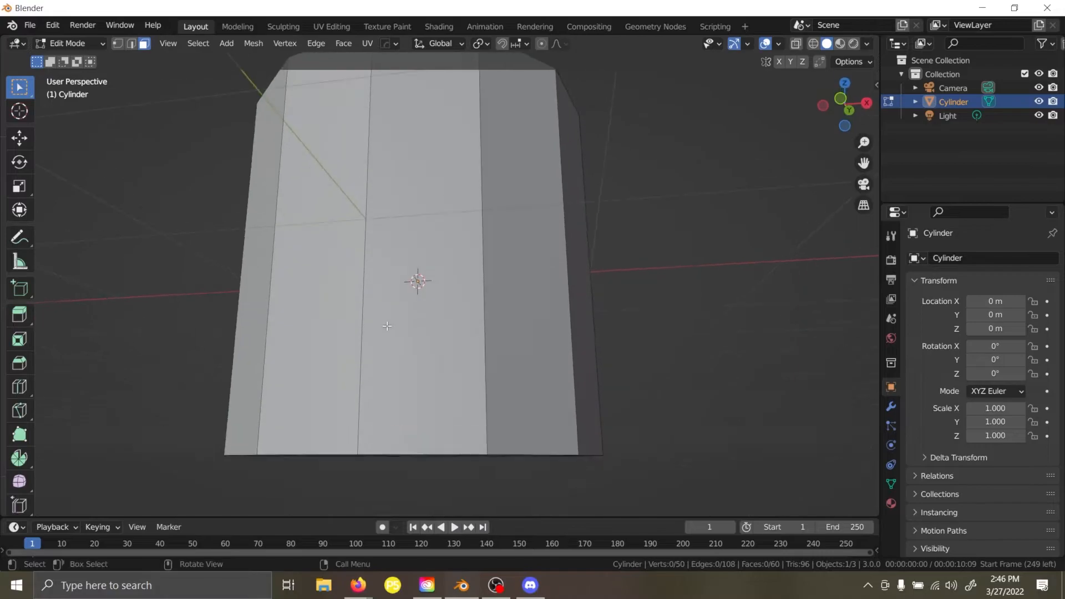
key(ctrl+r)
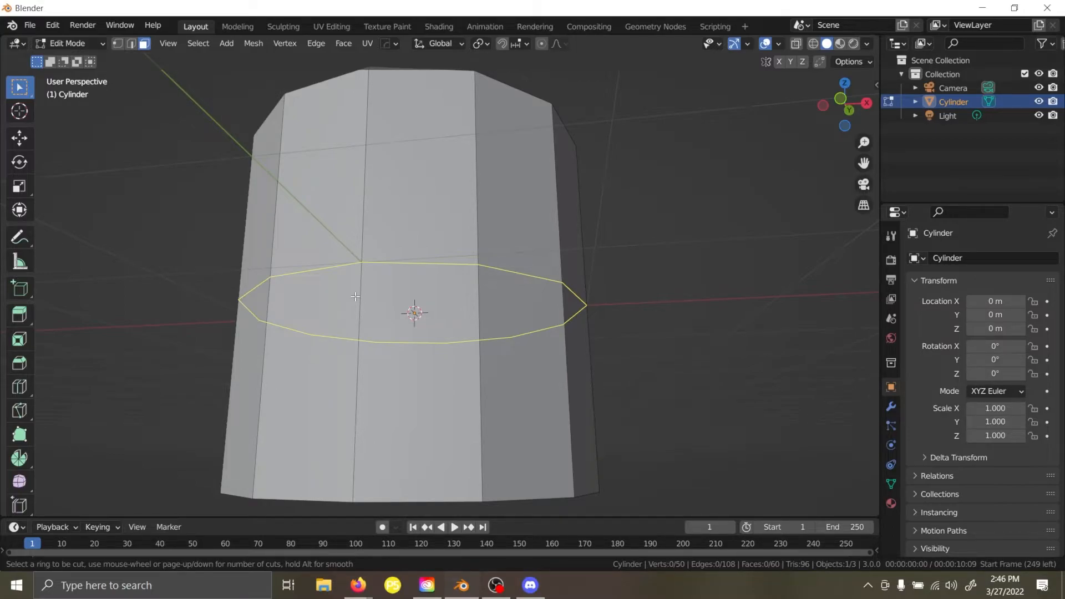
scroll(355, 297, up, 3)
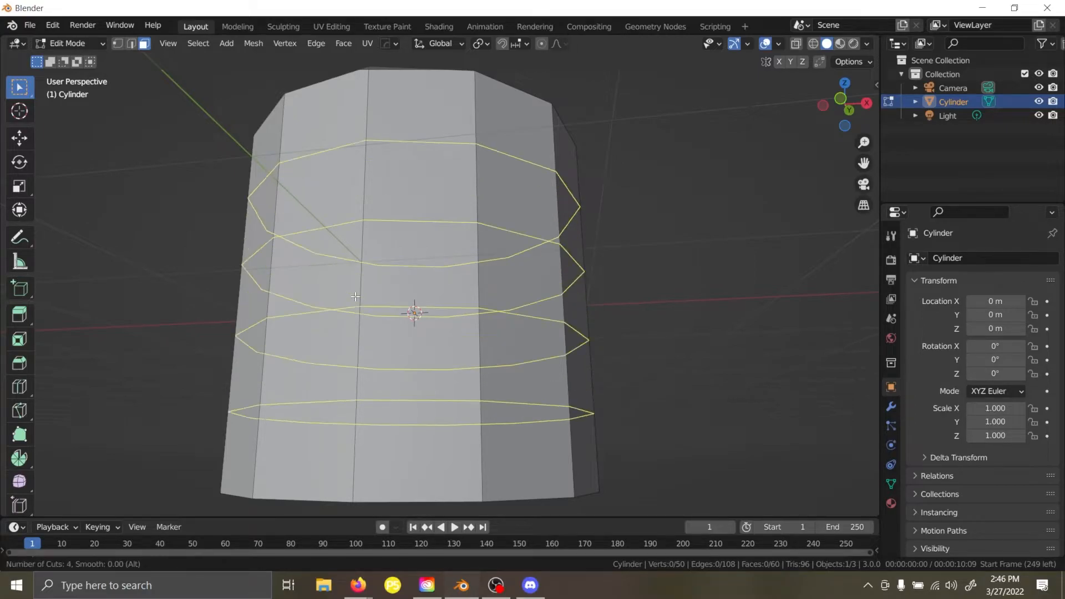
scroll(356, 297, down, 3)
scroll(356, 297, up, 5)
scroll(355, 297, up, 3)
click(355, 297)
right_click(353, 316)
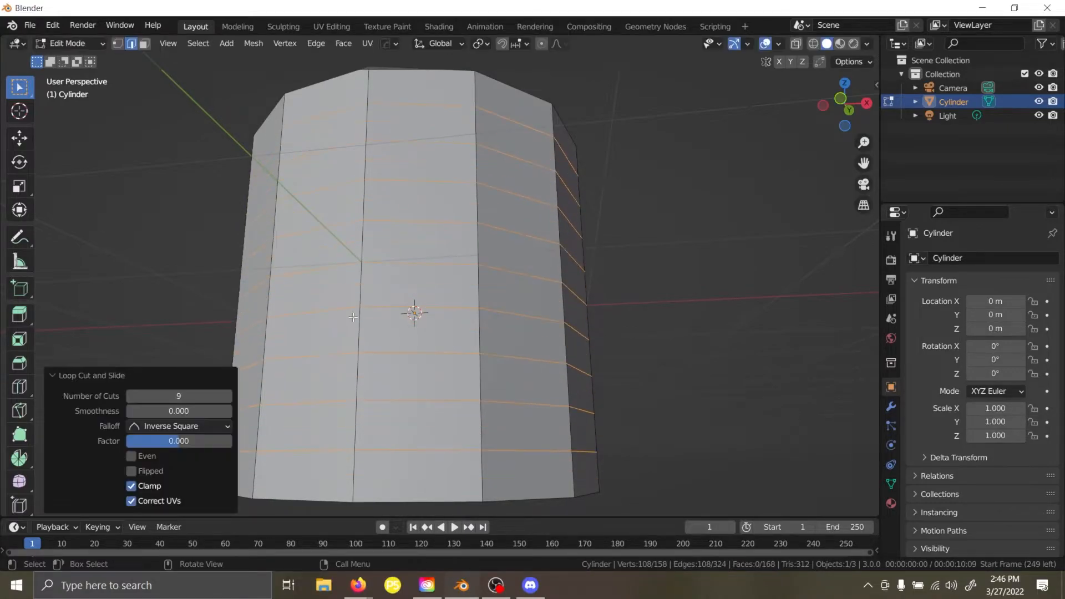
Select every other horizontal face loop around the outside of the cylinder, four rings in total.
alt+click(369, 134)
key(3)
alt+click(369, 133)
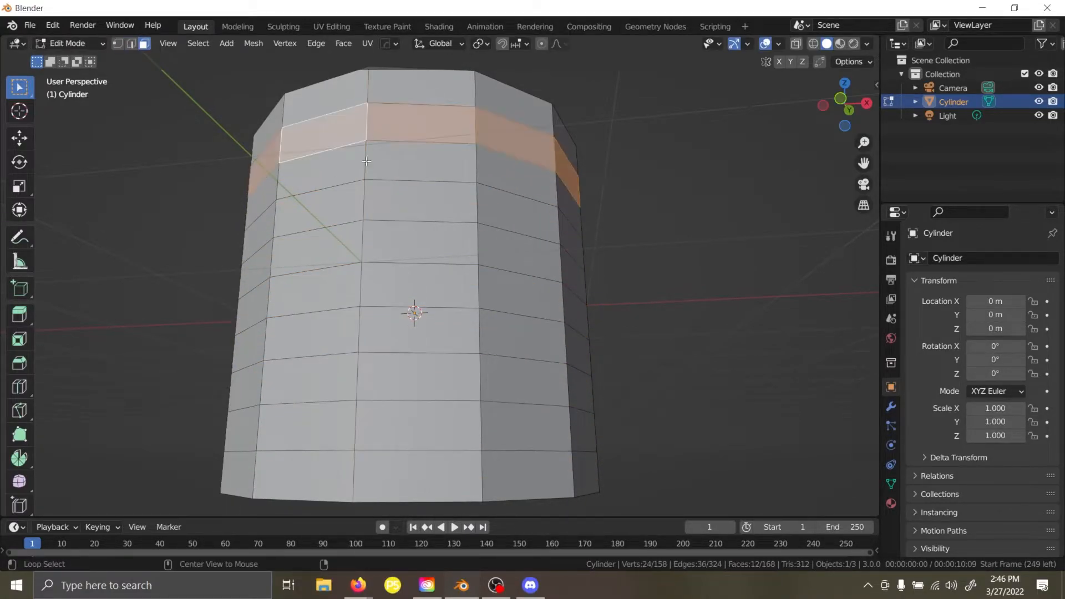
alt+shift+click(364, 200)
alt+shift+click(361, 280)
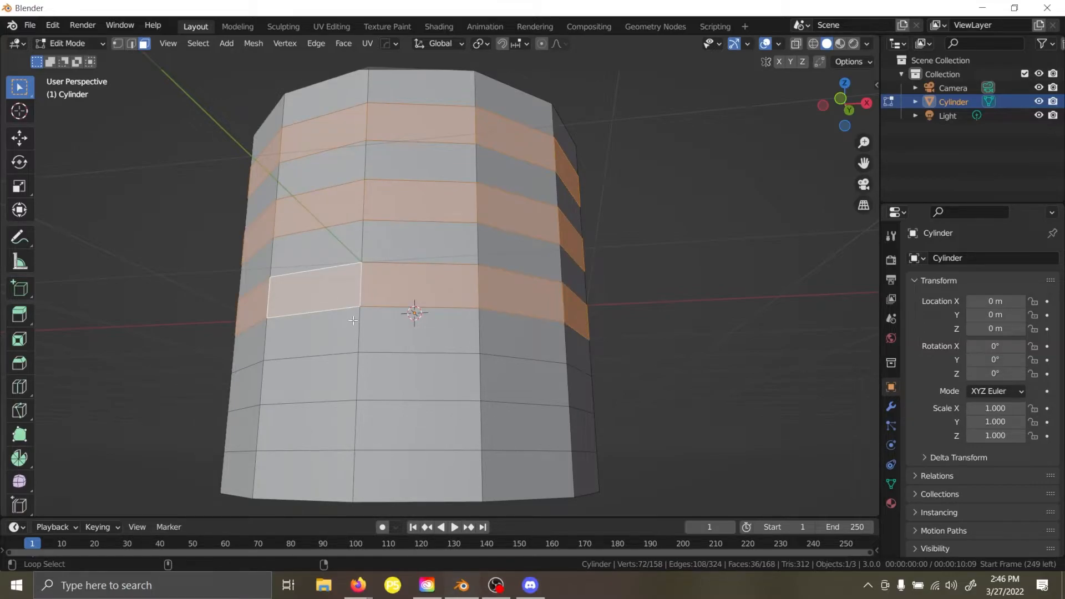
alt+shift+click(357, 386)
Extrude the four selected face rings and scale them outward by about 1.066 in X and Y only, and clear the selection.
middle_drag(356, 413, 379, 424)
key(e)
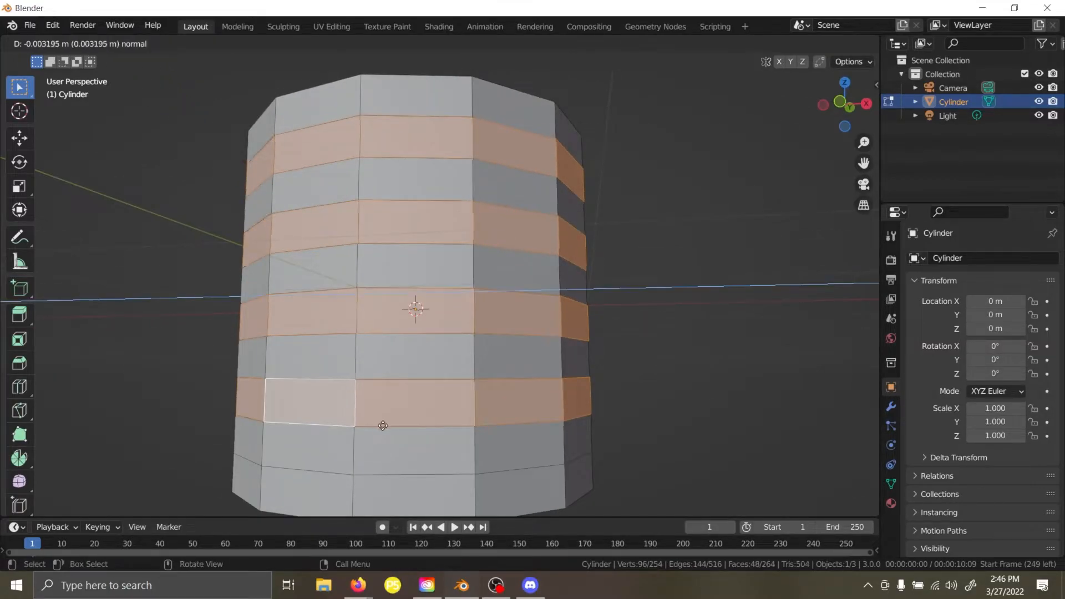
right_click(388, 423)
key(s)
key(shift+z)
click(431, 432)
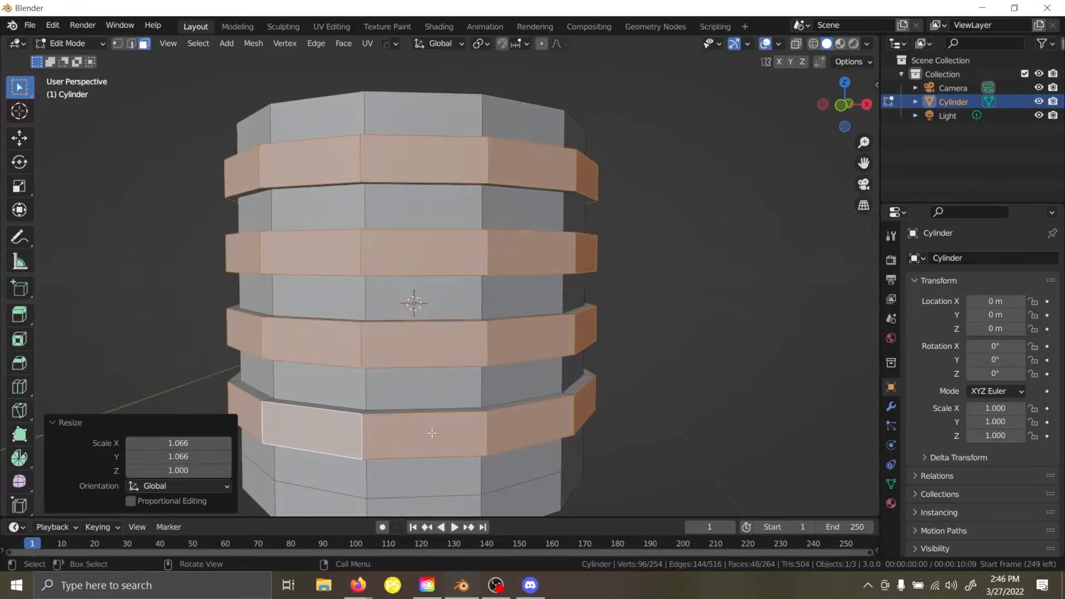
key(alt+a)
middle_drag(671, 430, 731, 435)
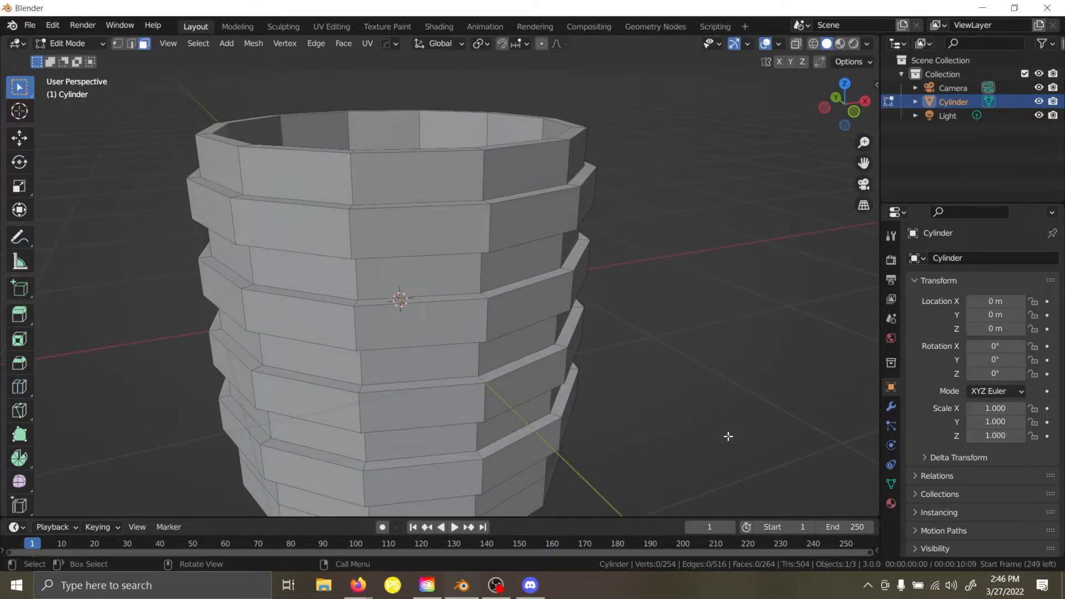
Undo the raised bands and the horizontal loop cuts, back to the plain hollow cylinder.
key(ctrl+z)
key(ctrl+z)
key(ctrl+z)
key(ctrl+z)
key(ctrl+z)
key(ctrl+z)
key(ctrl+z)
key(ctrl+z)
key(ctrl+z)
key(ctrl+z)
Add two horizontal loop cuts around the cylinder's upper half, one below the other, slid to factors of about -0.70 and -0.66.
middle_drag(557, 355, 500, 307)
key(ctrl+r)
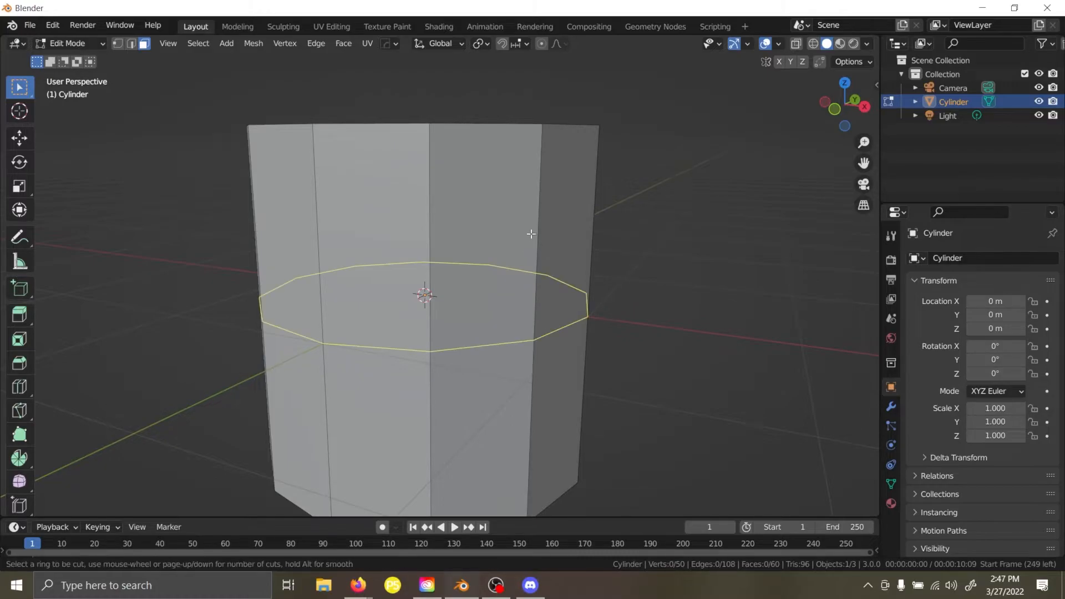
click(531, 234)
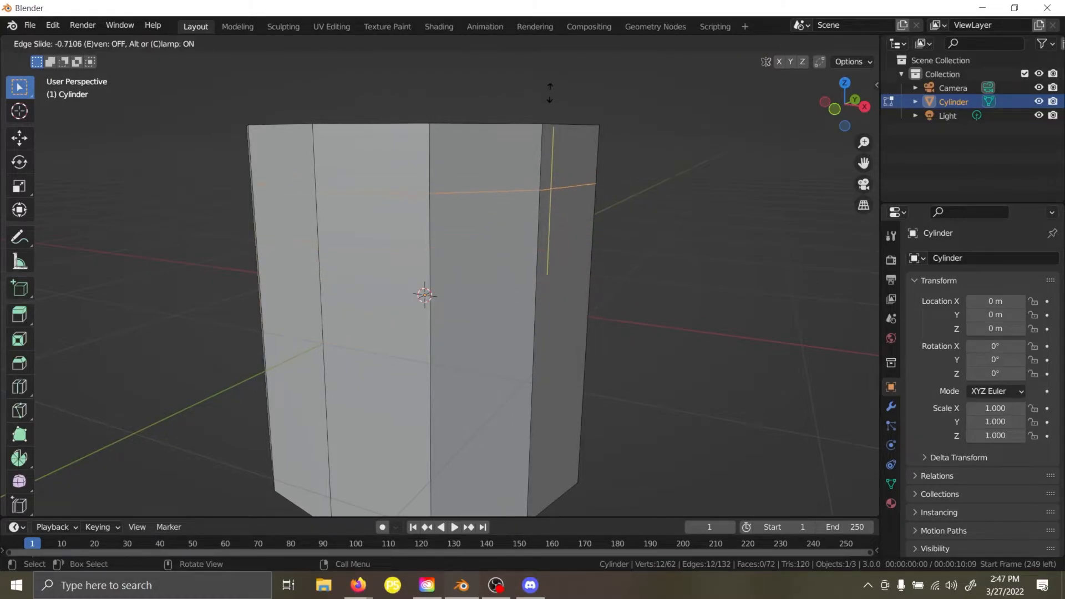
click(526, 200)
key(g)
key(g)
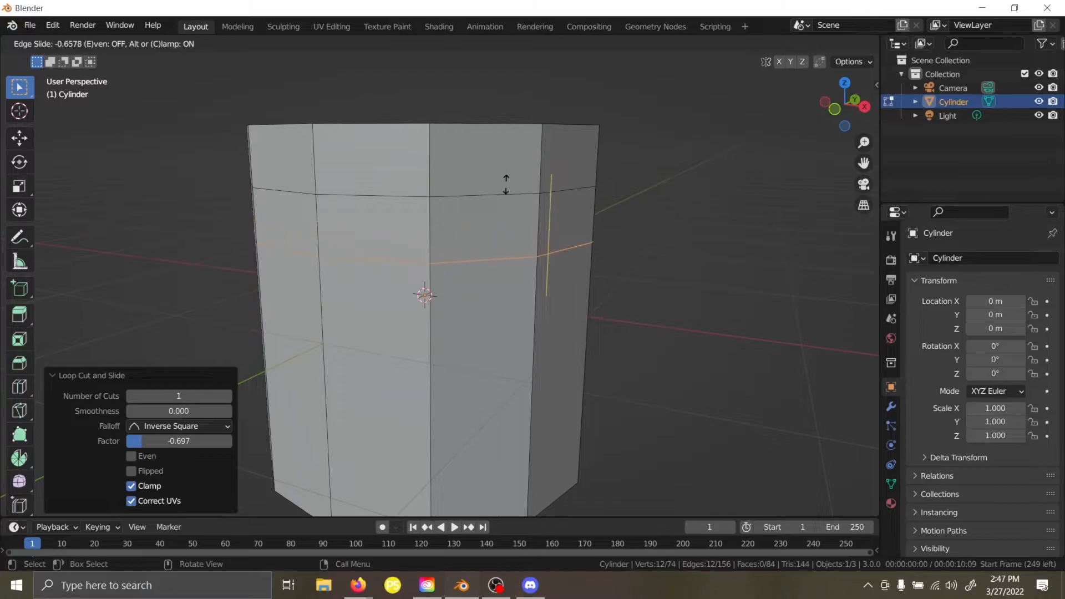
click(506, 185)
middle_drag(505, 185, 474, 189)
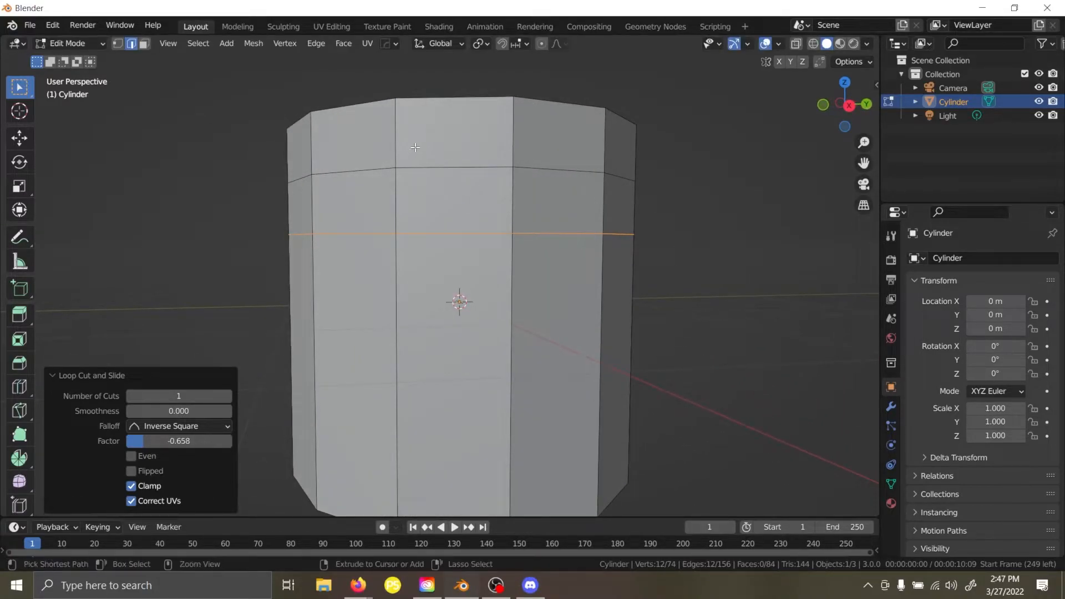
Add a vertical loop cut centered on the cylinder's front face.
key(ctrl+r)
click(462, 106)
right_click(454, 107)
Try a vertical loop cut centered on the side face adjoining the newly split front face, undoing each attempt.
key(ctrl+r)
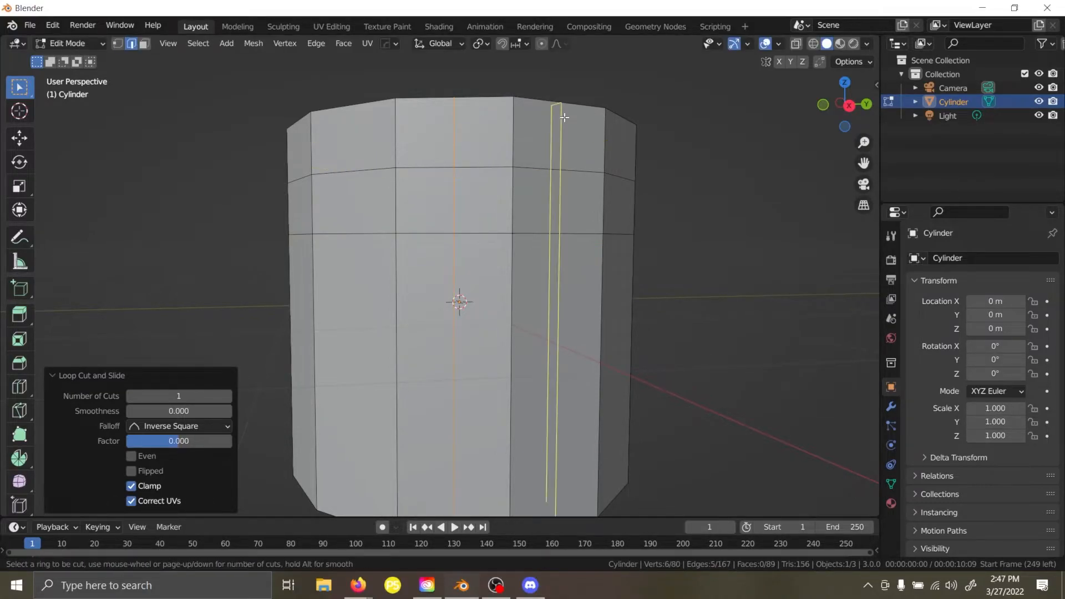
click(564, 117)
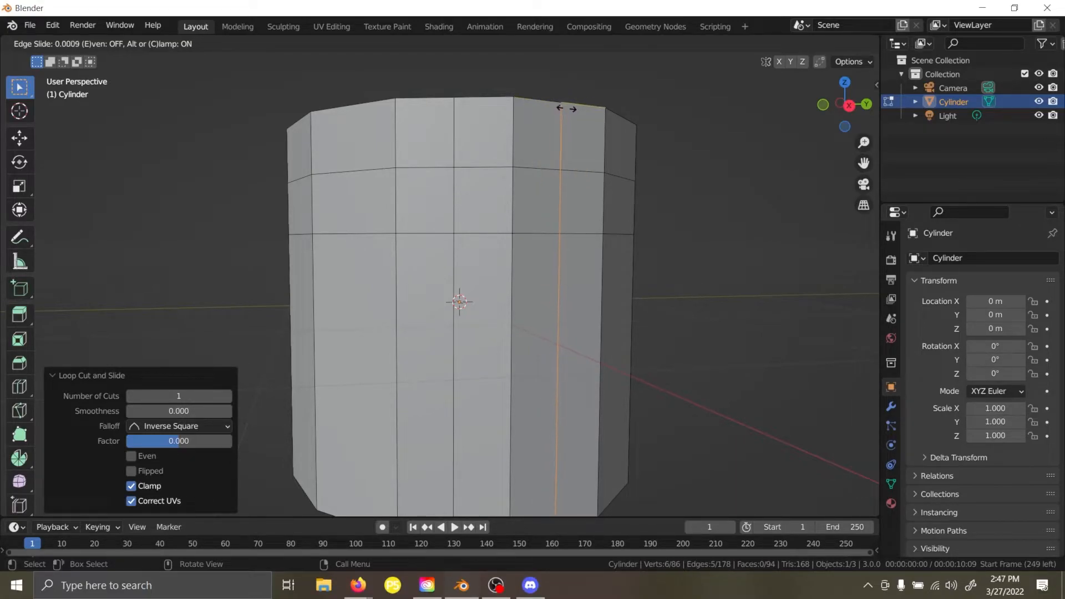
click(558, 114)
key(ctrl+z)
key(ctrl+r)
click(556, 119)
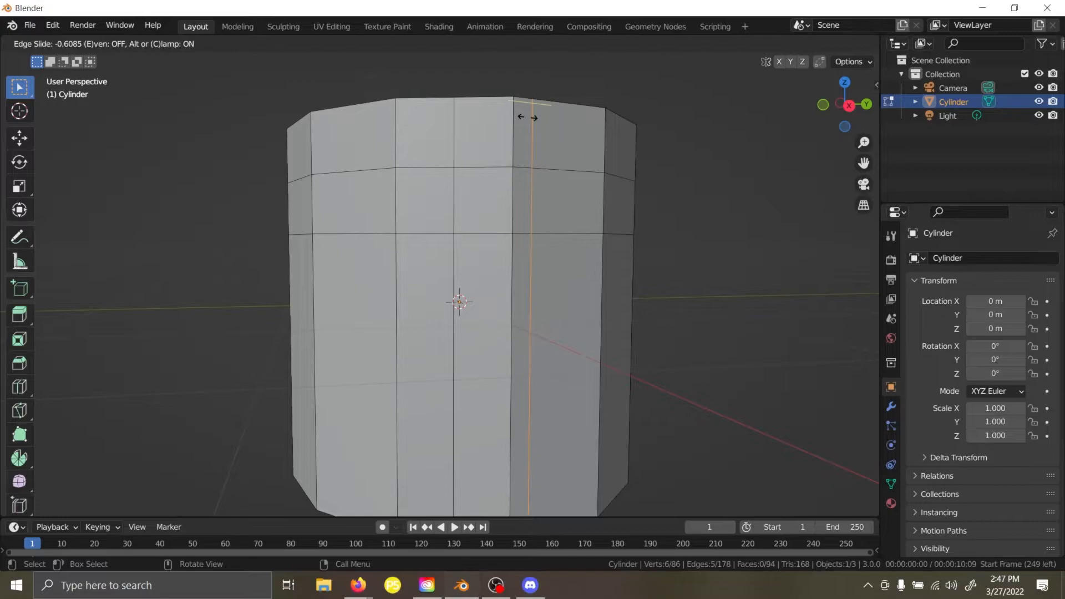
right_click(528, 118)
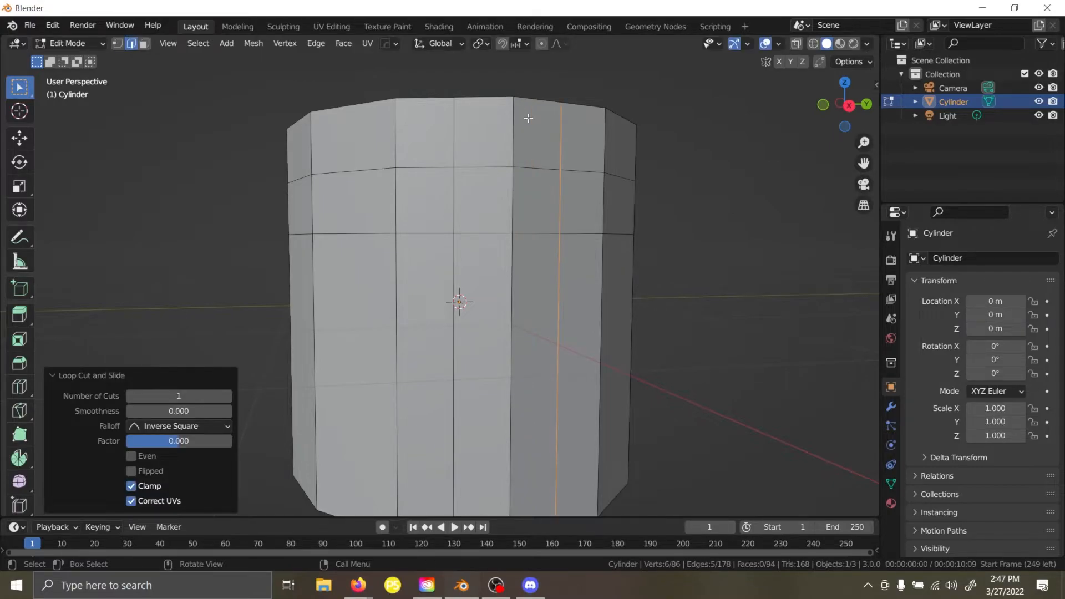
key(ctrl+z)
Try a vertical loop cut on the adjoining side face slid to a factor of about -0.41, and undo it.
key(ctrl+r)
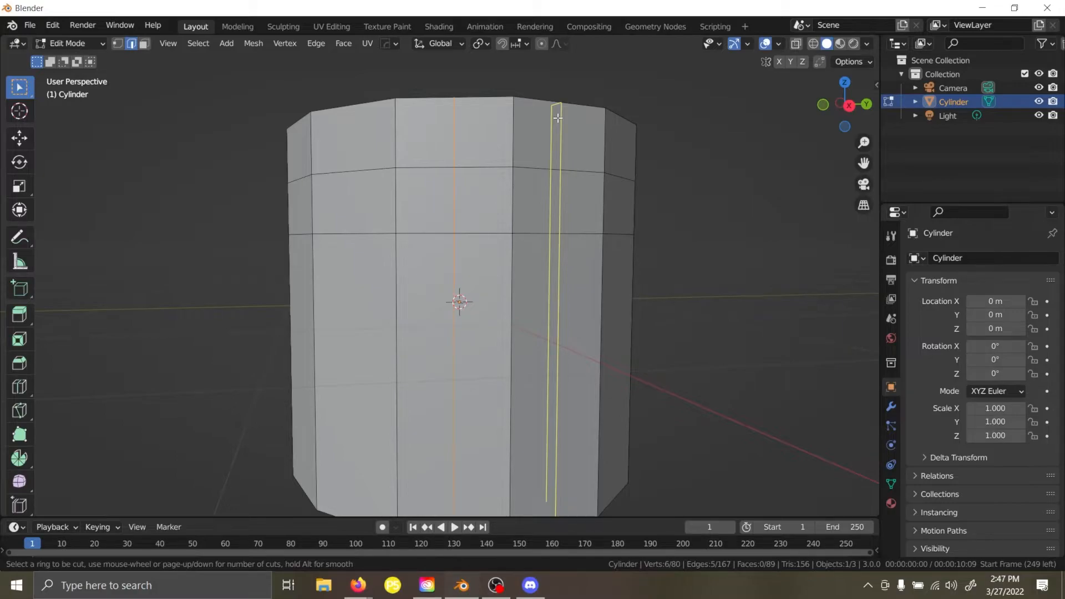
click(558, 117)
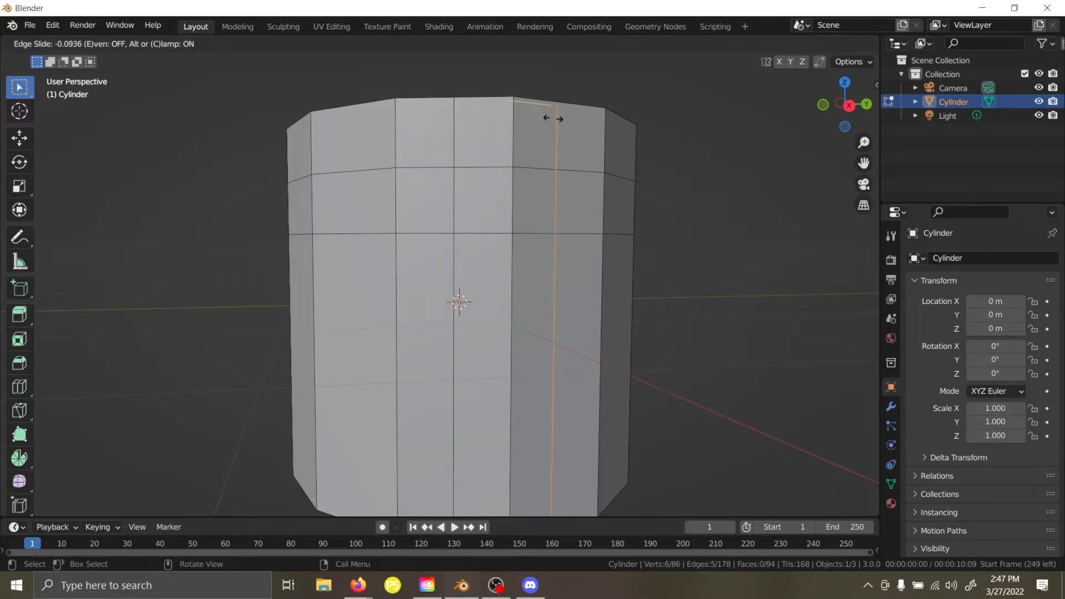
click(538, 119)
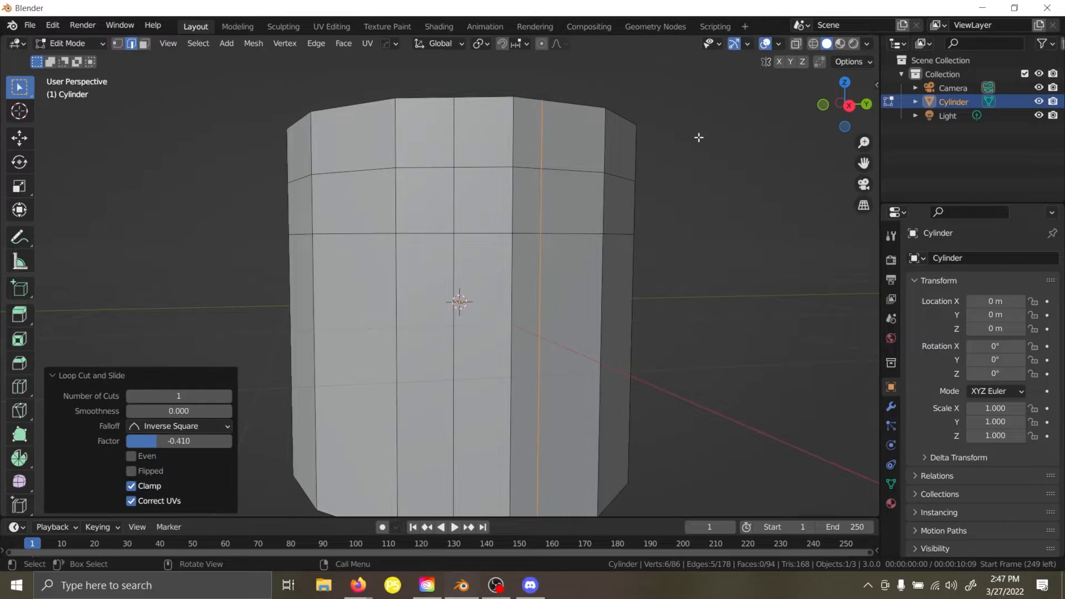
middle_drag(700, 136, 690, 173)
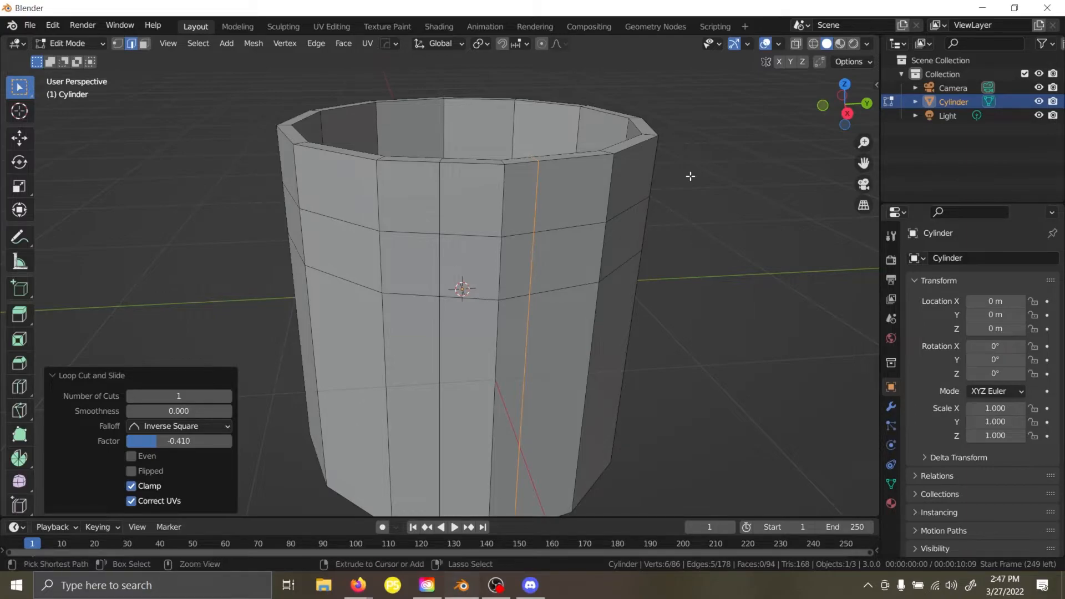
key(ctrl+z)
Add a centered vertical loop cut through the side face adjoining the split front face.
key(ctrl+r)
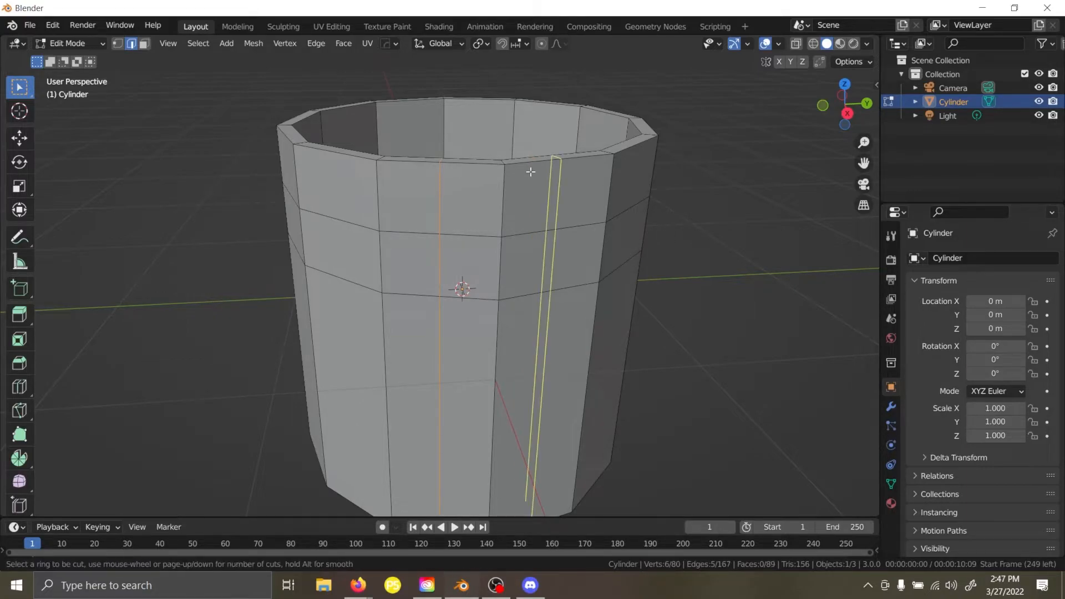
click(532, 169)
right_click(533, 170)
Switch to face selection and select the two adjacent faces on either side of the front corner, between the two horizontal cuts.
mouse_move(676, 214)
middle_down()
mouse_move(624, 210)
mouse_move(666, 198)
middle_up()
shift+click(489, 211)
shift+click(536, 203)
key(3)
click(484, 221)
shift+click(537, 203)
middle_drag(536, 203, 444, 223)
shift+middle_drag(500, 326, 497, 214)
middle_drag(438, 251, 469, 254)
key(ctrl+r)
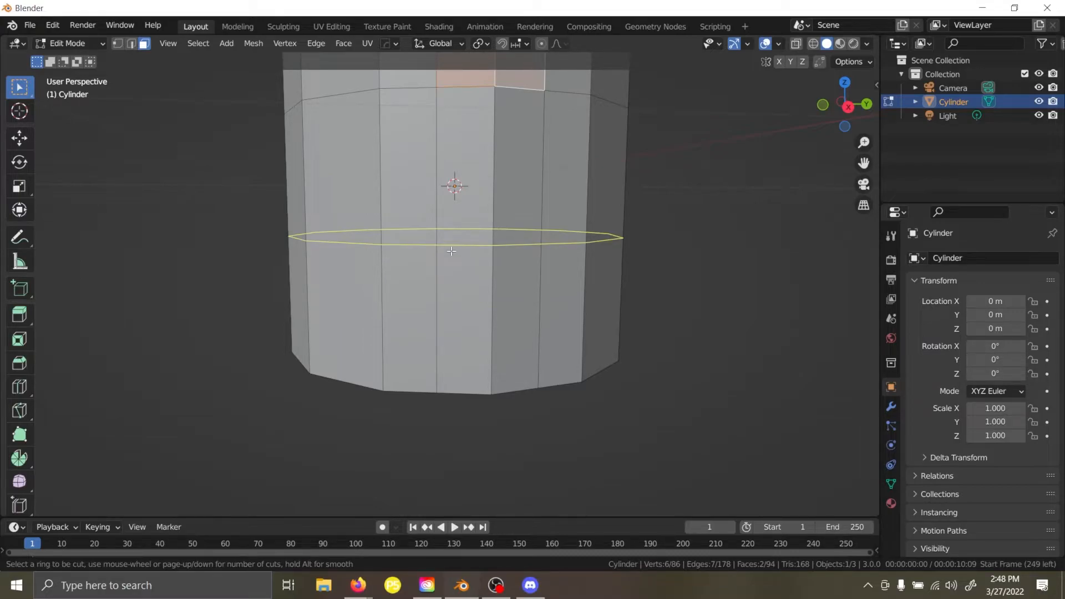
middle_drag(452, 251, 476, 83)
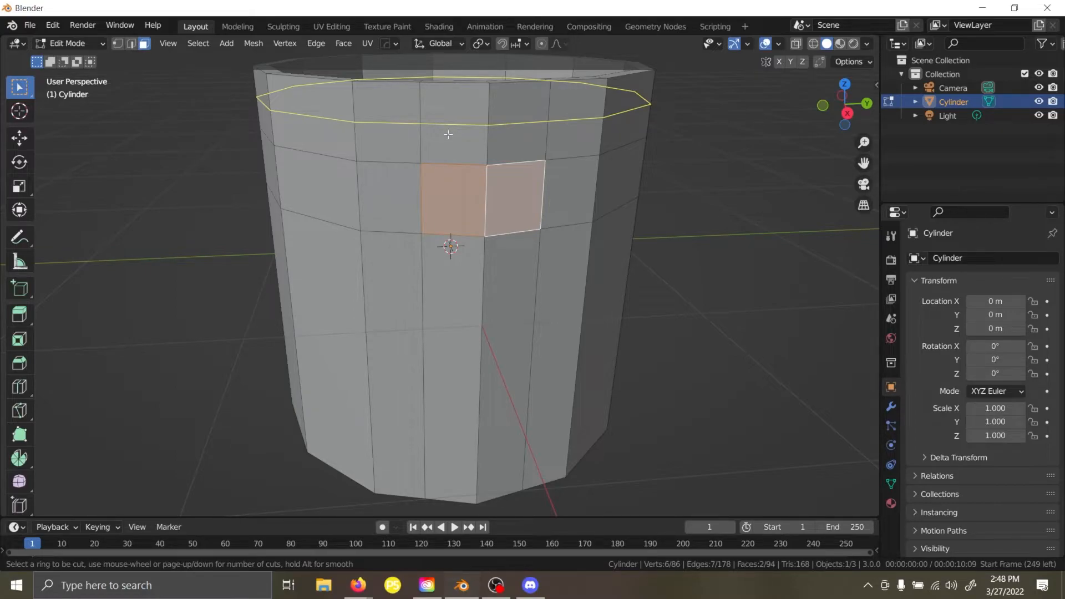
key(Escape)
Add two horizontal loop cuts below the existing ones and slide them toward the cylinder's base to a factor of about 0.67.
middle_drag(468, 208, 467, 199)
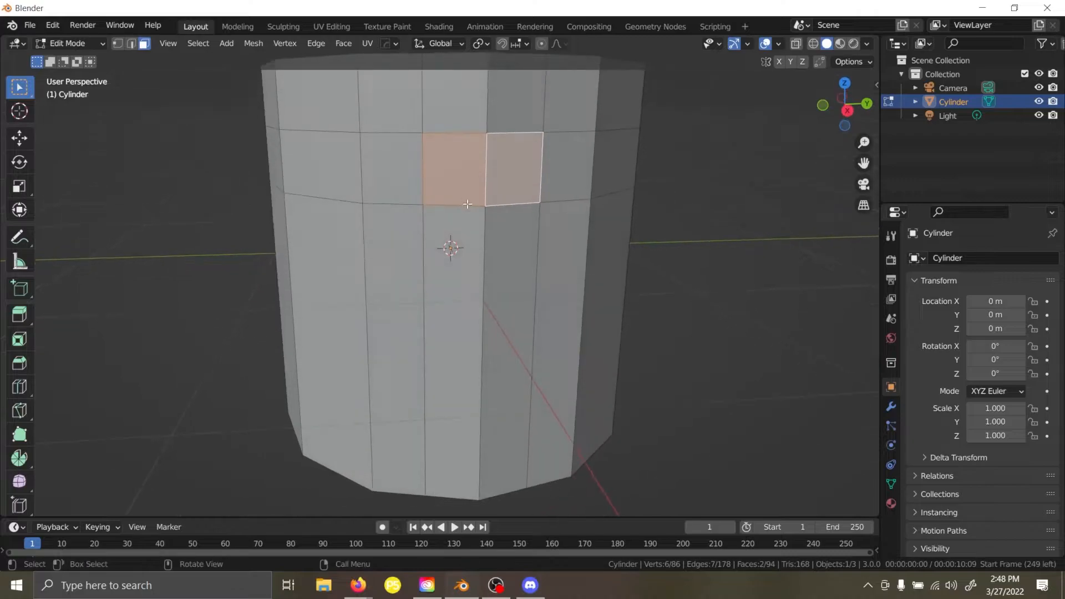
key(ctrl+r)
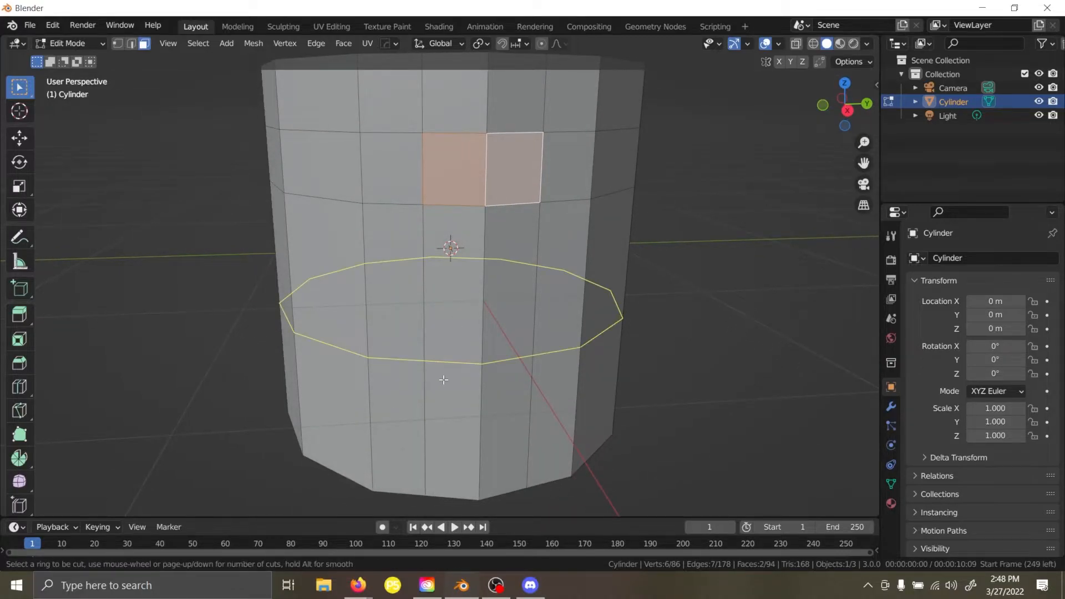
scroll(443, 380, up, 1)
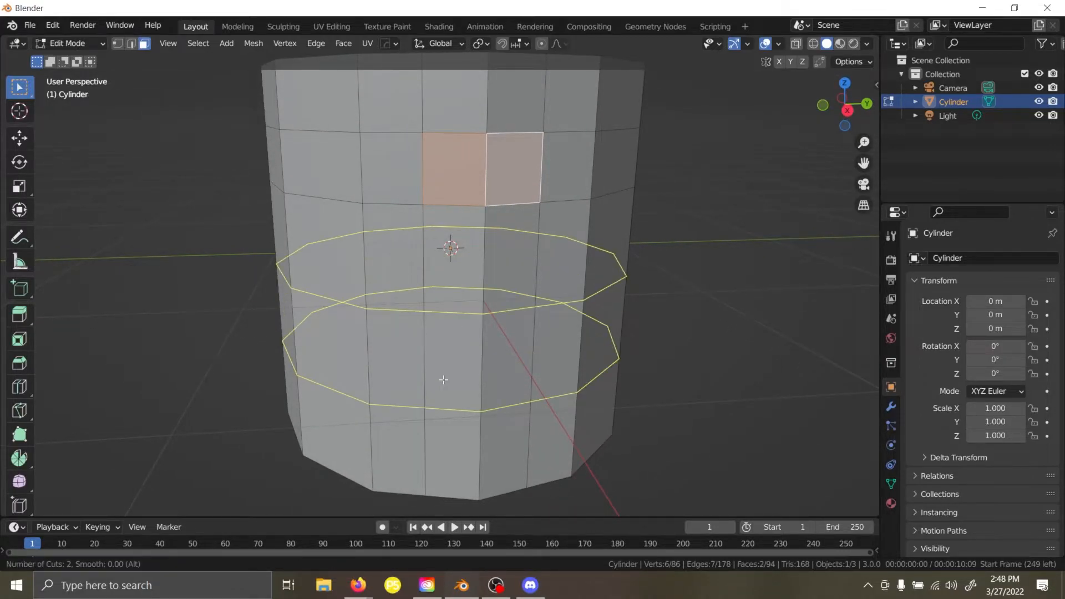
click(444, 379)
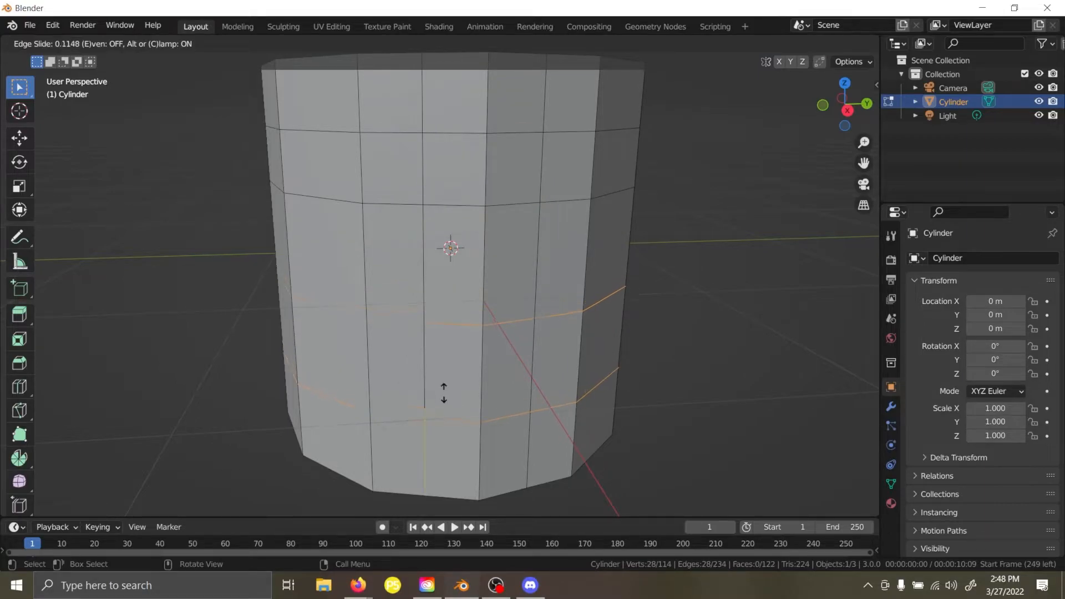
click(435, 449)
middle_drag(435, 449, 511, 409)
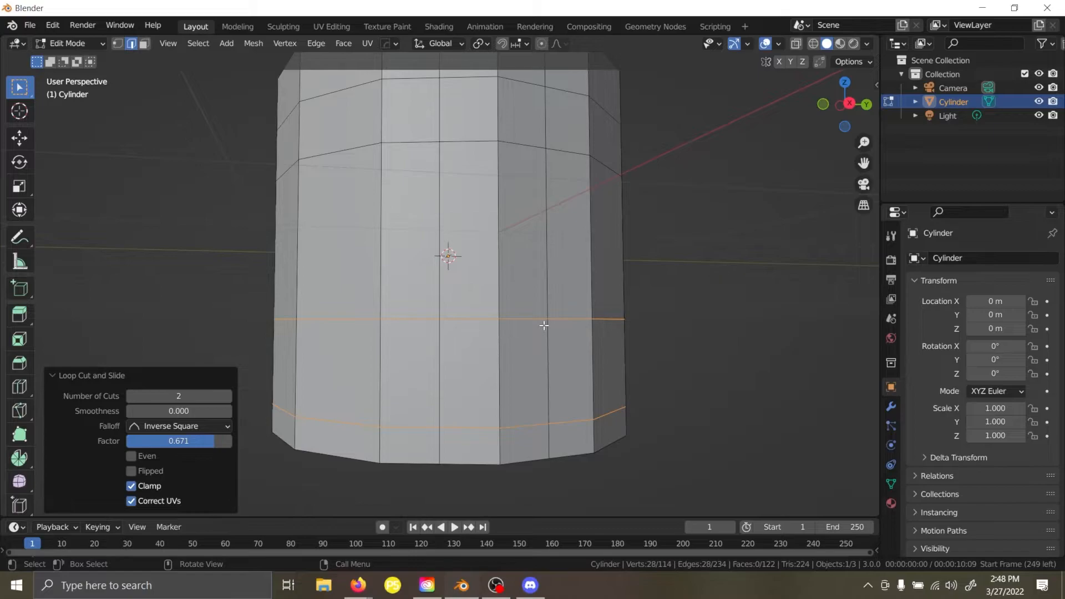
Scale the two lower loops closer together along Z by about 0.404.
key(s)
key(z)
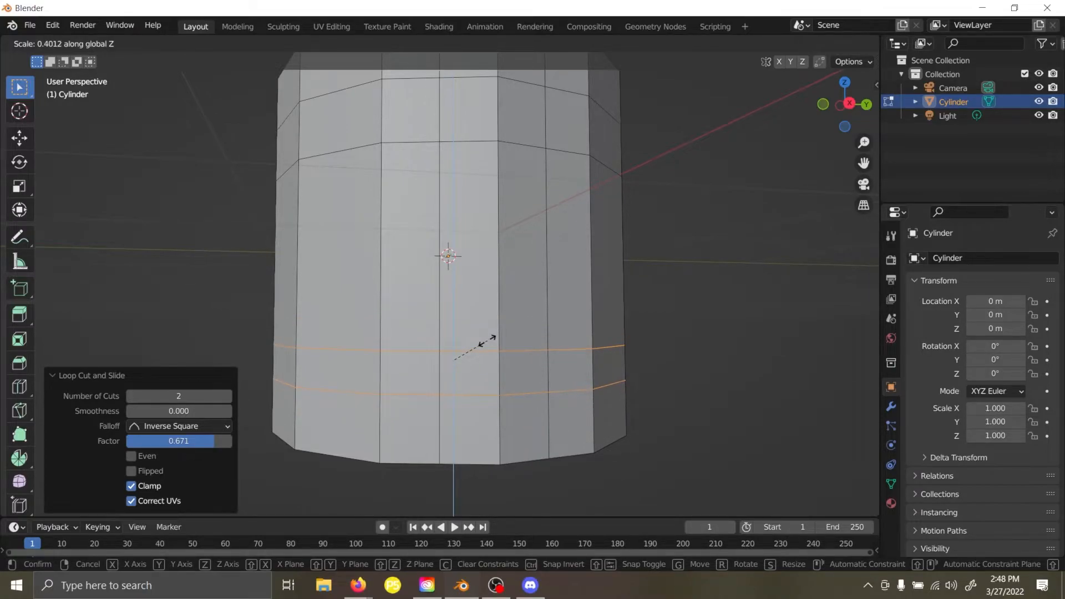
click(487, 340)
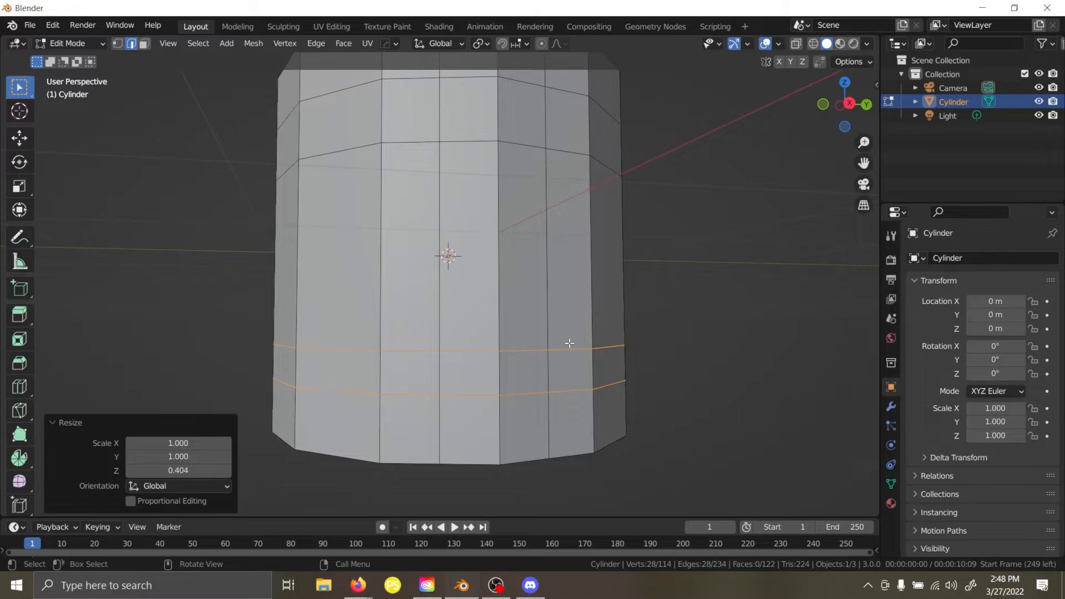
Try moving the two lower loops along Z and edge-sliding them with the Even option.
key(g)
key(z)
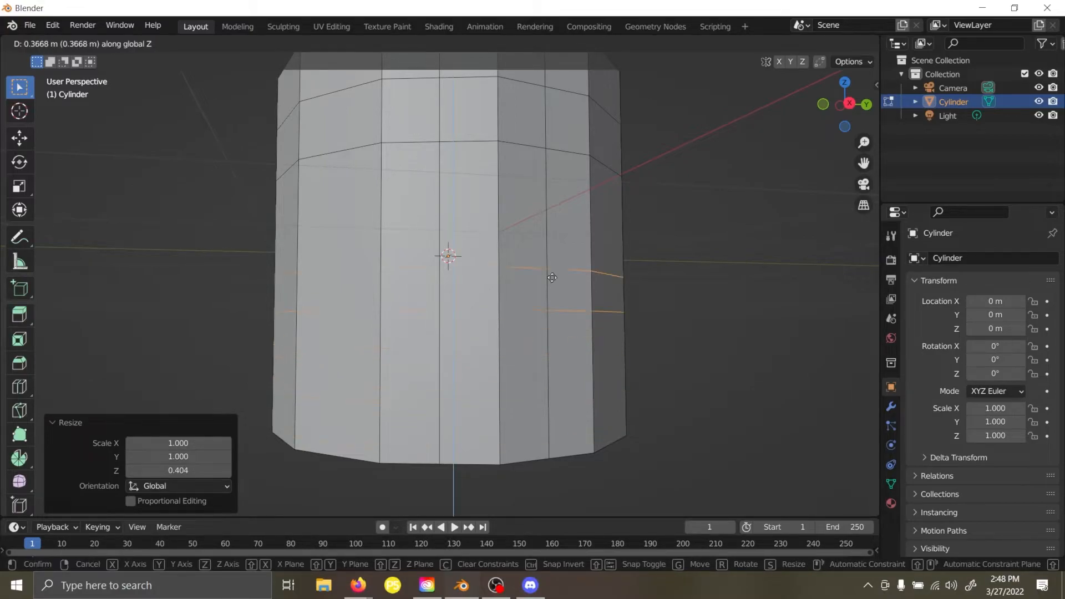
key(Escape)
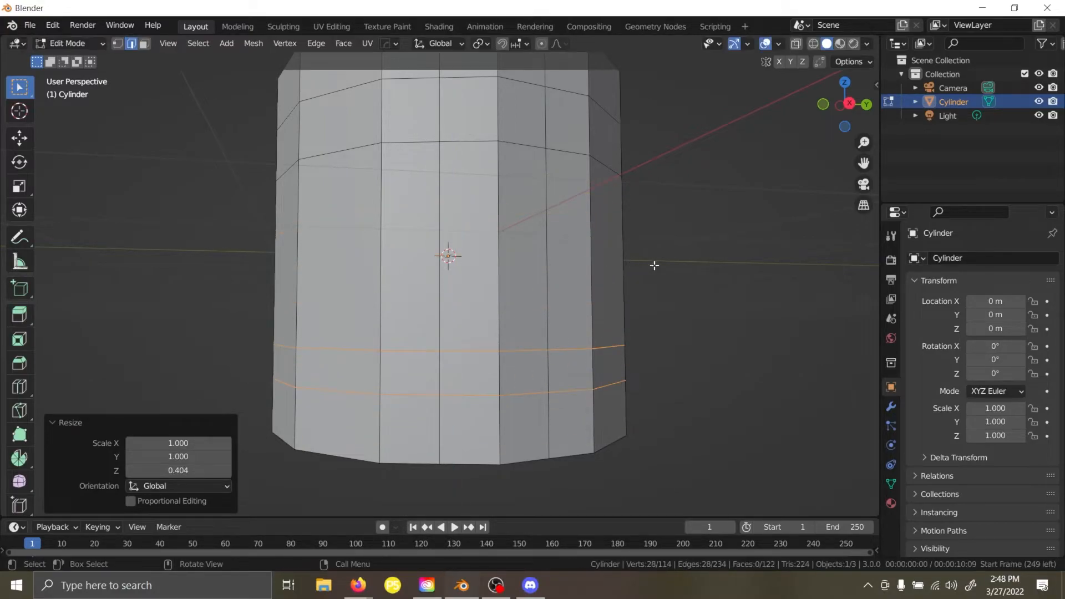
key(g)
key(g)
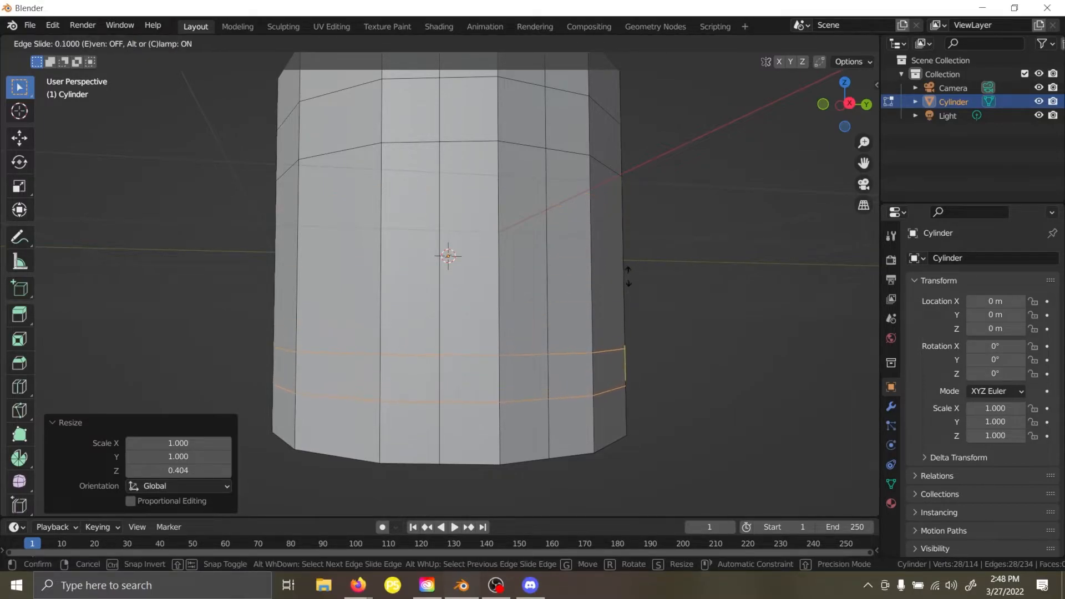
key(e)
click(611, 296)
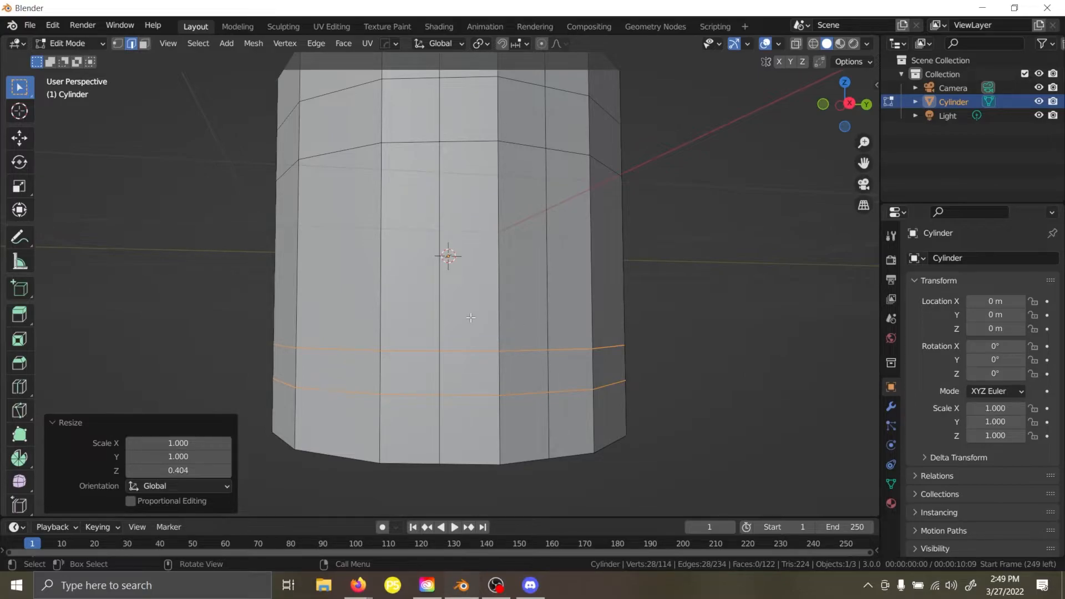
Select two neighboring front vertices on the second horizontal loop from the rim, clear the selection and return to edge selection.
middle_drag(468, 321, 538, 278)
click(622, 370)
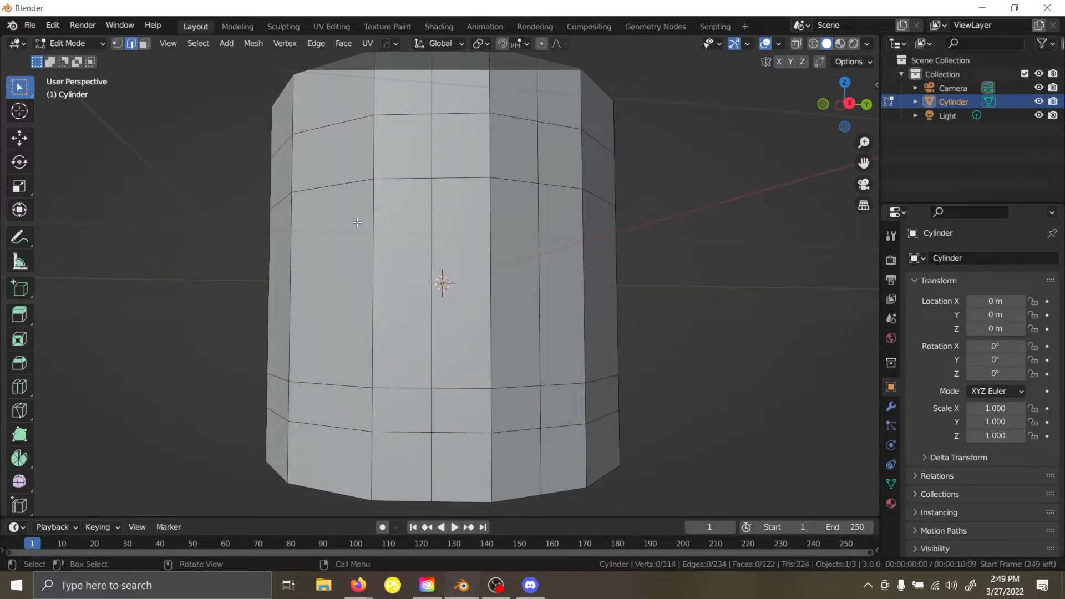
key(1)
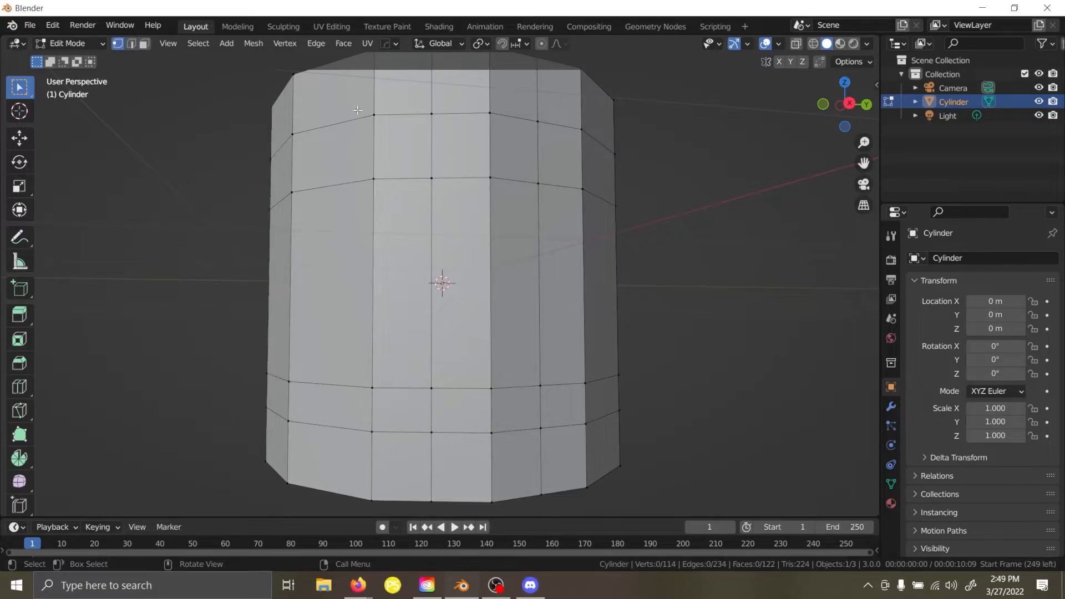
click(431, 178)
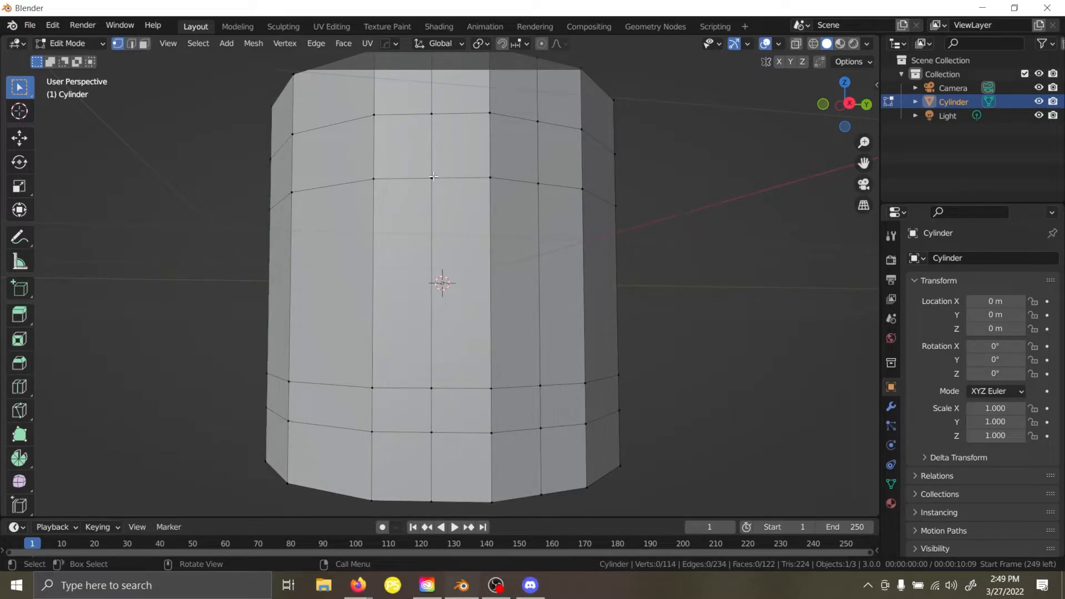
shift+click(490, 177)
click(693, 339)
click(133, 44)
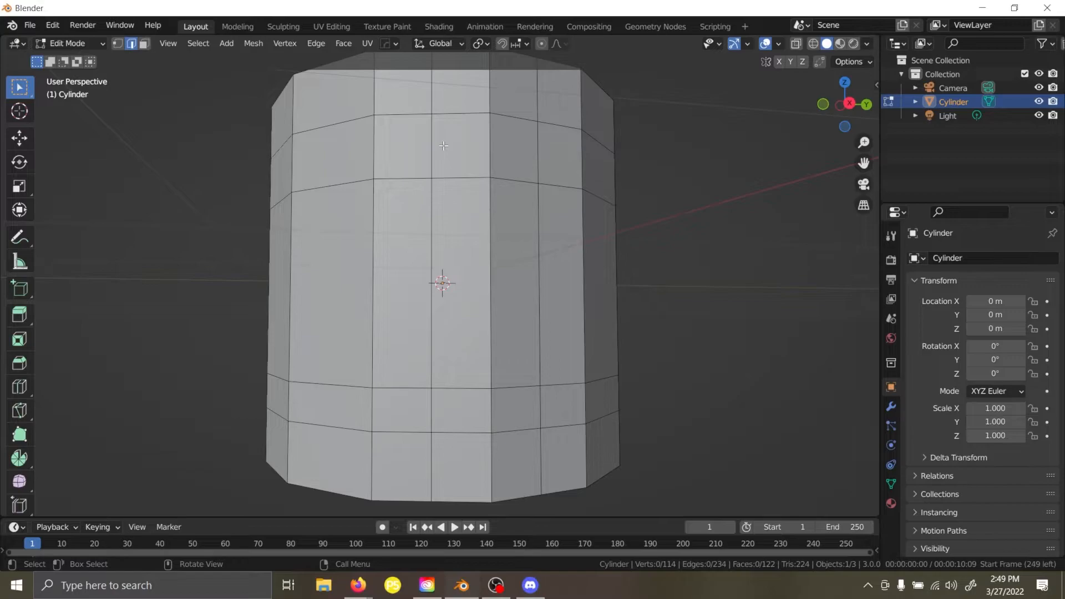
Try out loop selection on single horizontal and vertical edge loops, extend it to several horizontal loops, and clear the selection.
key(space)
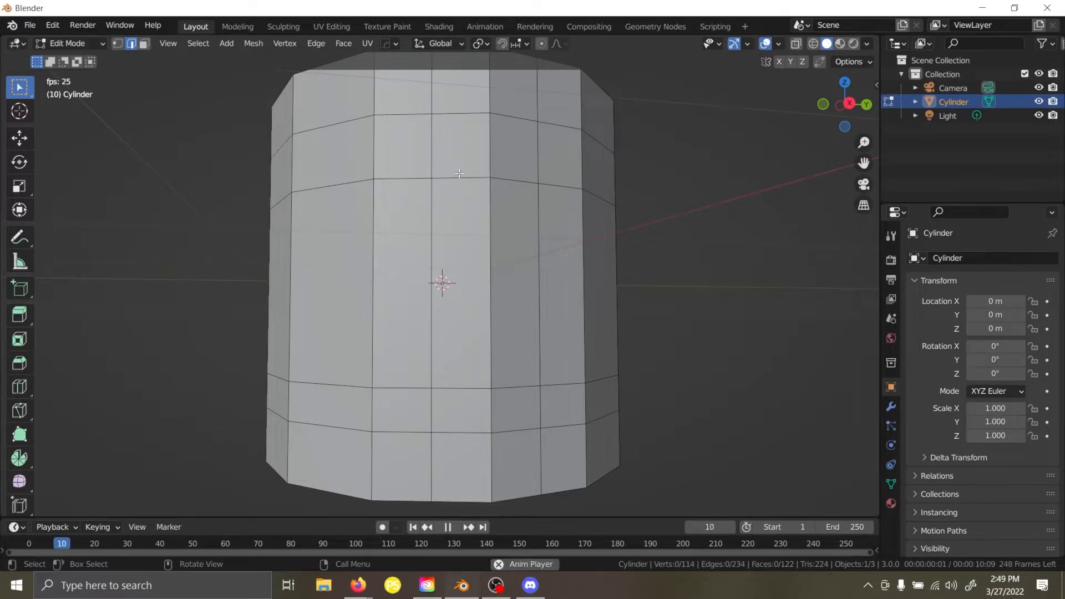
key(Escape)
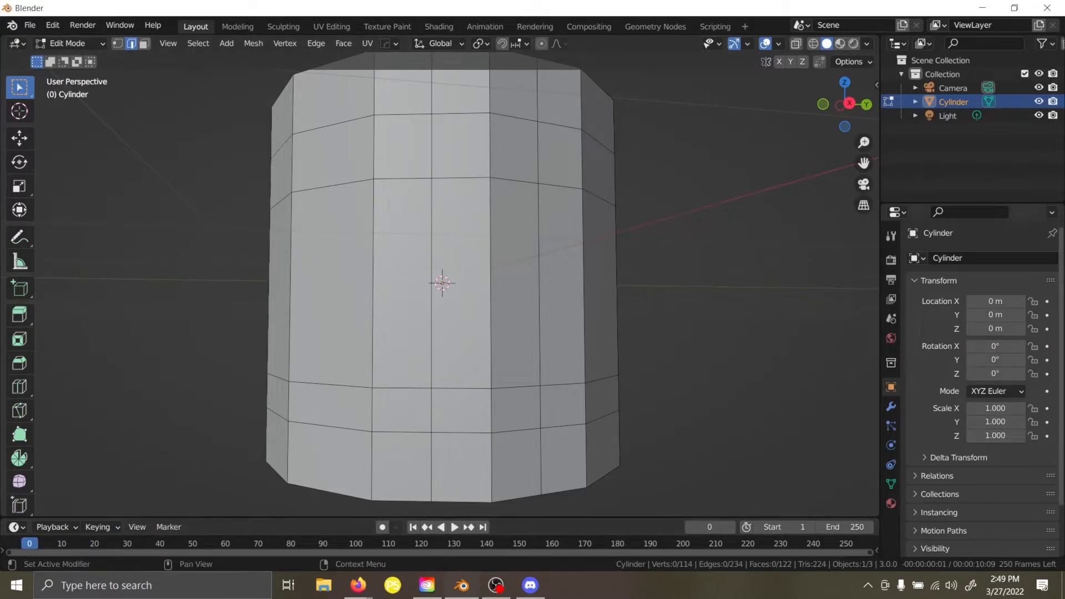
alt+click(448, 177)
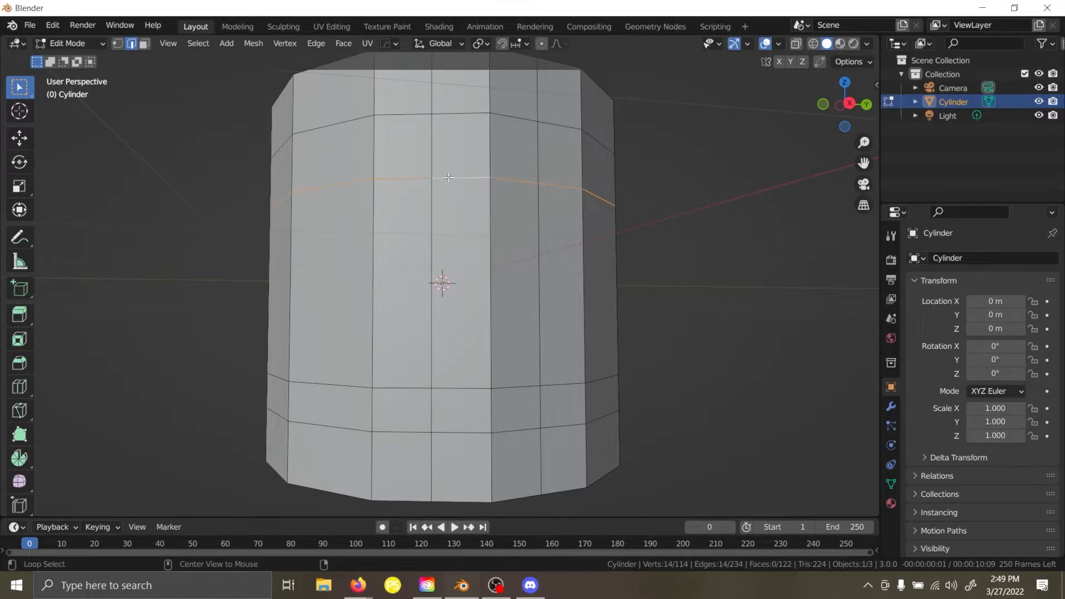
alt+click(432, 211)
alt+click(520, 168)
alt+click(515, 132)
alt+shift+click(454, 176)
alt+shift+click(467, 384)
alt+shift+click(465, 431)
middle_drag(465, 219, 520, 275)
key(alt+a)
Select the second horizontal edge loop from the rim and deselect it again.
alt+click(466, 174)
middle_drag(471, 109, 462, 219)
key(alt+a)
middle_drag(697, 305, 681, 225)
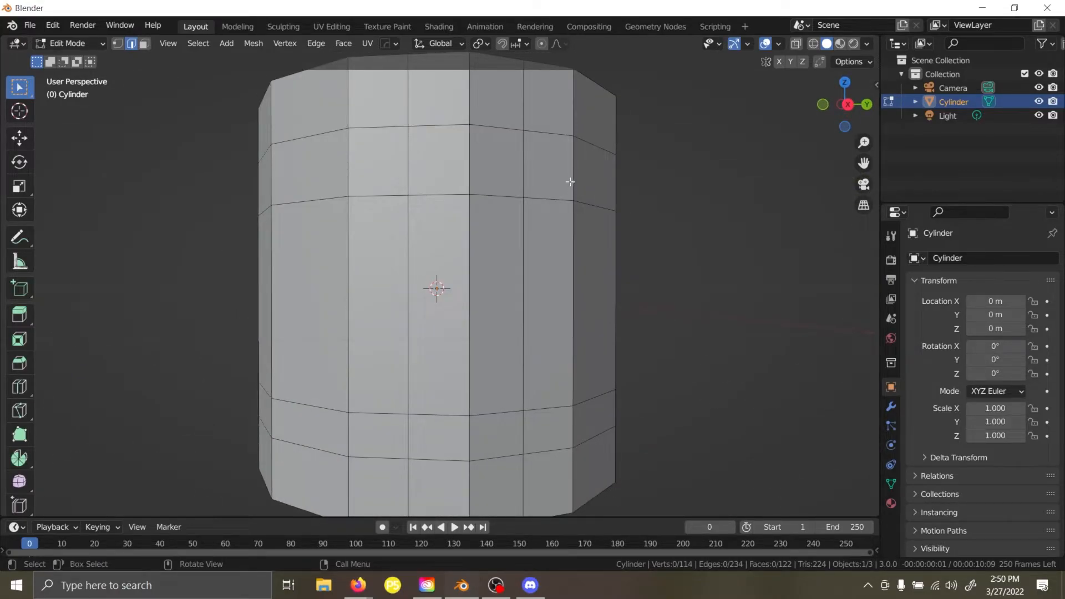
Select the two upper horizontal edge loops and move them down along Z toward the cylinder's middle.
alt+click(475, 194)
alt+shift+click(466, 143)
middle_drag(466, 145, 610, 262)
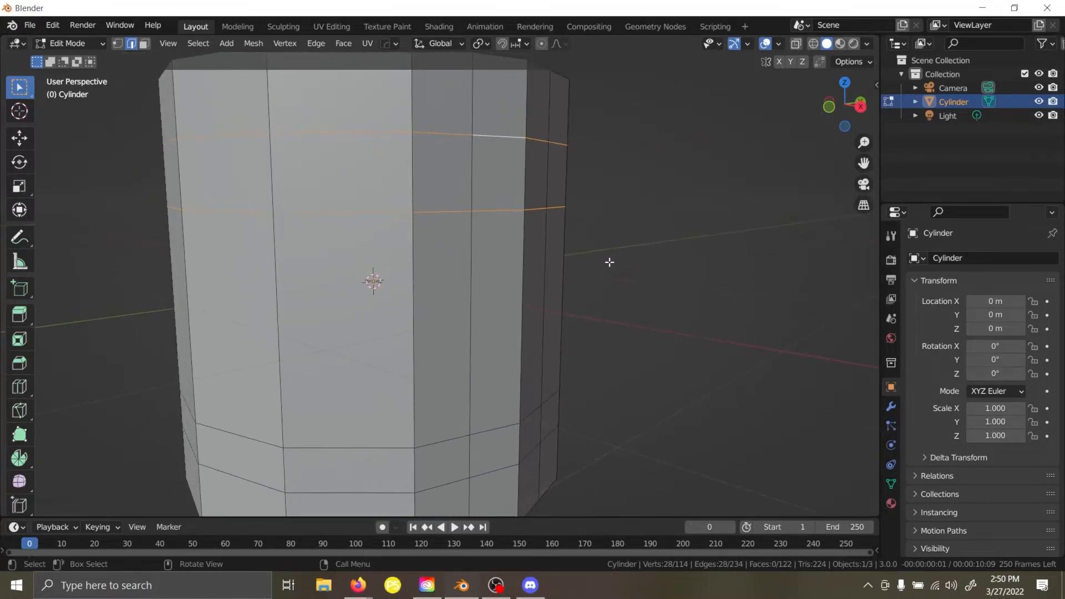
middle_drag(640, 214, 602, 203)
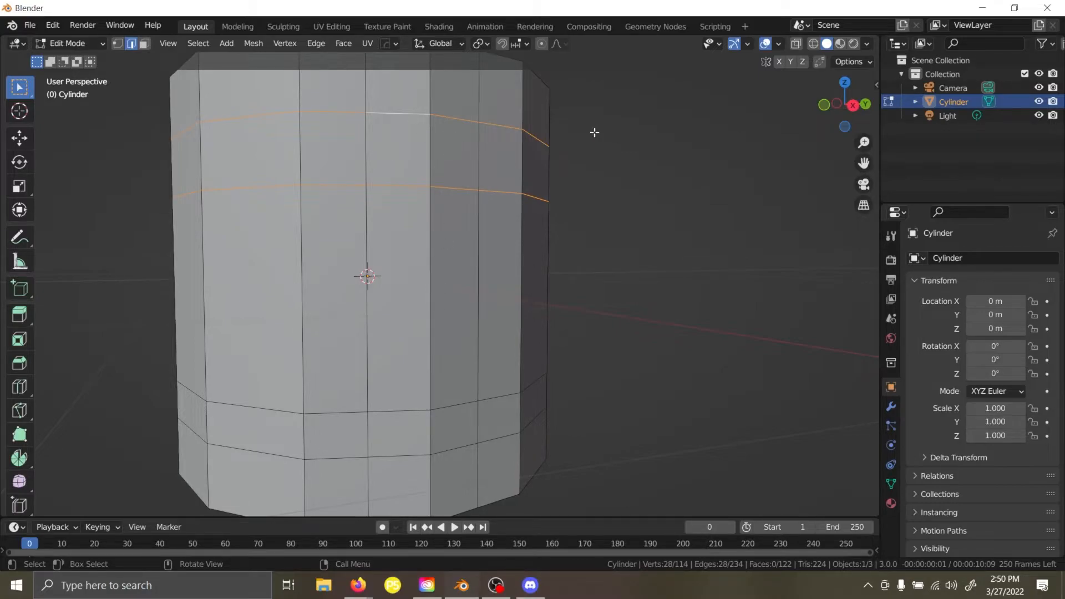
key(g)
key(z)
click(460, 230)
Extrude the two neighboring faces between the moved loops outward by about 0.54 m along their normals.
middle_drag(460, 230, 487, 244)
click(557, 246)
key(3)
middle_drag(557, 245, 478, 250)
click(441, 247)
key(e)
click(619, 270)
middle_drag(619, 271, 534, 290)
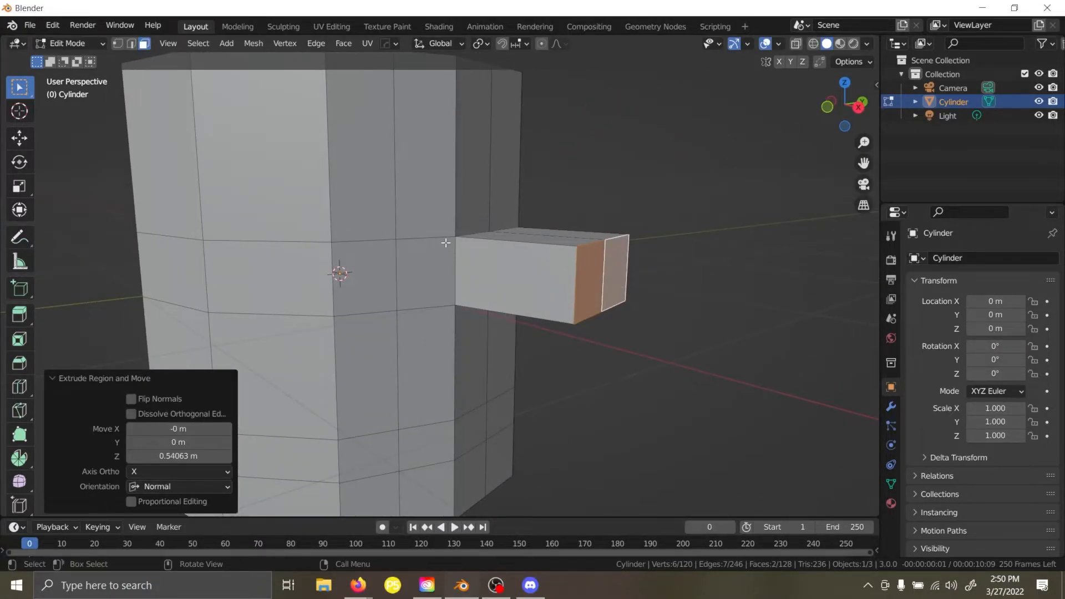
Select the two edge loops that meet the extruded block and try moving them up along Z.
key(2)
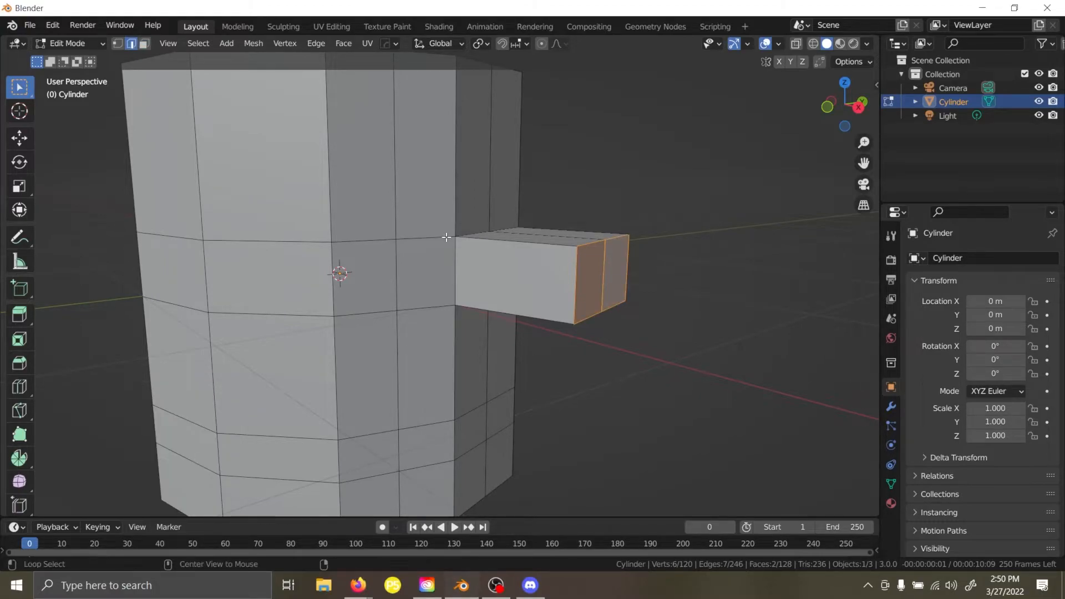
alt+click(446, 237)
alt+shift+click(435, 300)
middle_drag(435, 300, 369, 286)
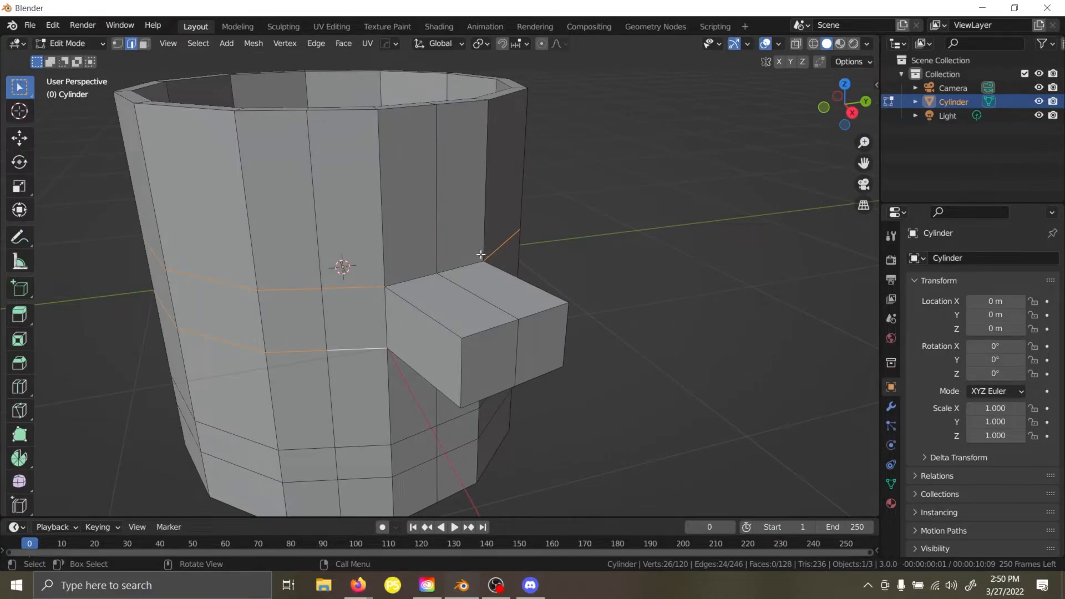
middle_drag(450, 302, 430, 244)
key(g)
key(z)
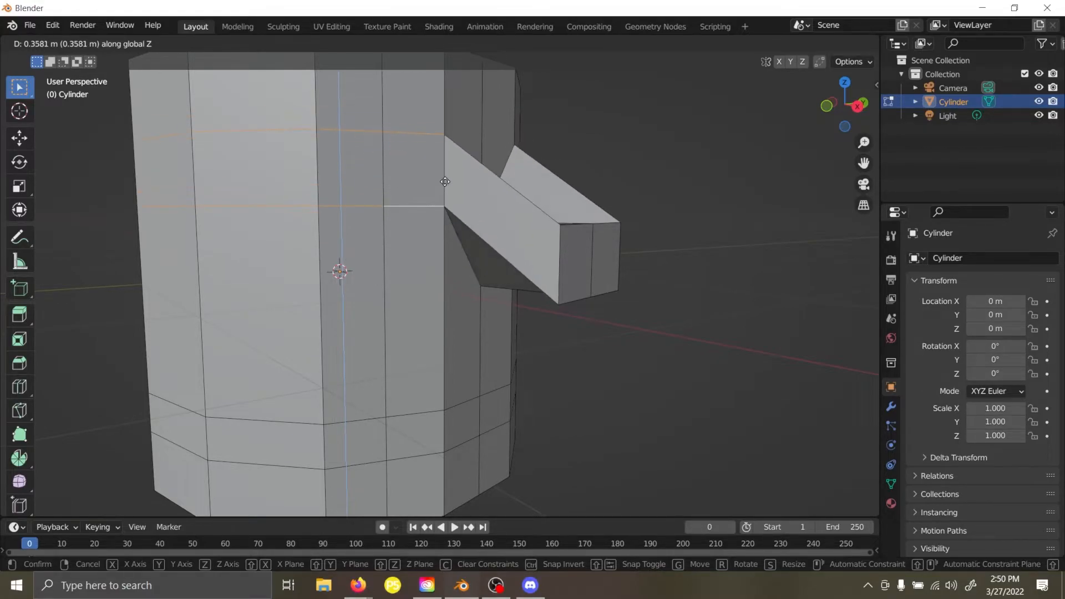
right_click(446, 182)
Undo the block extrusion, the downward move of the two upper loops and the loop selection.
key(ctrl+z)
key(ctrl+z)
key(ctrl+z)
key(ctrl+z)
middle_drag(637, 214, 574, 243)
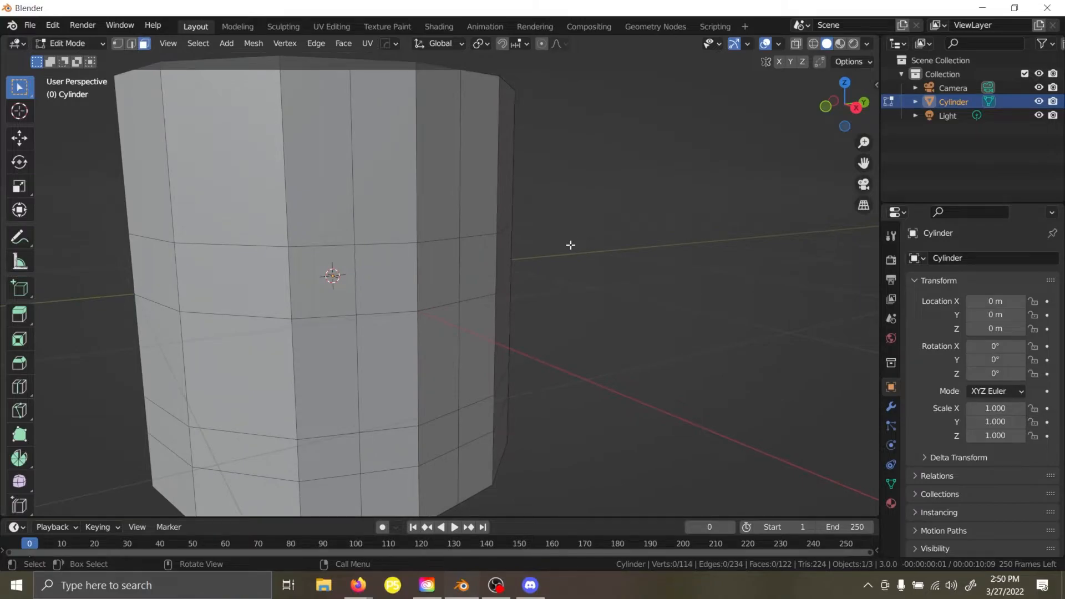
key(ctrl+z)
key(ctrl+z)
key(ctrl+z)
key(ctrl+z)
key(ctrl+z)
key(ctrl+z)
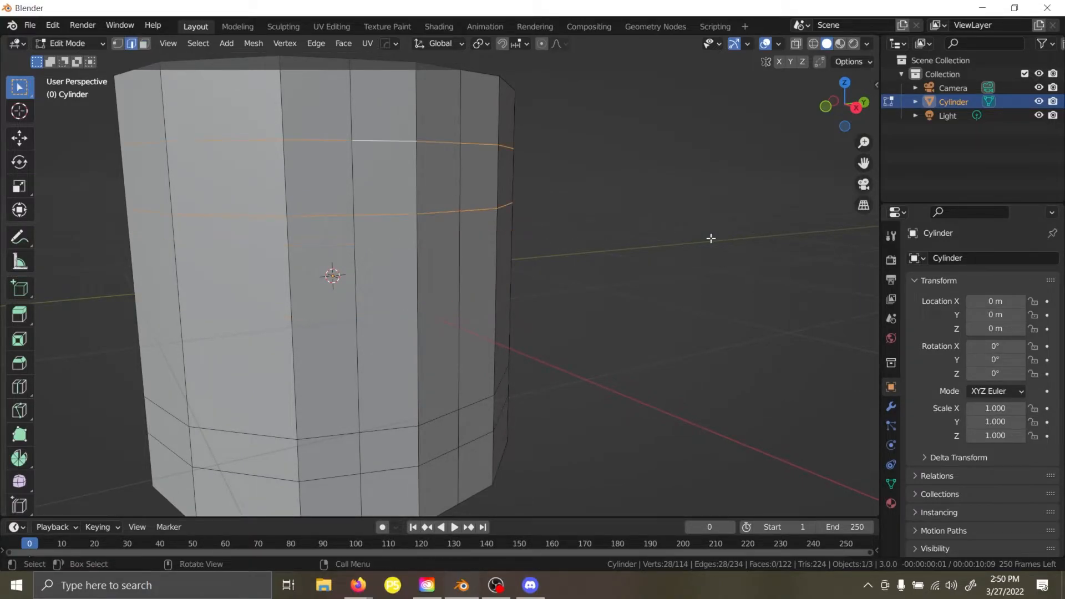
key(ctrl+z)
Select one short edge on the second loop from the rim and try moving it along Z, rotating it and scaling it.
click(455, 202)
click(446, 207)
key(g)
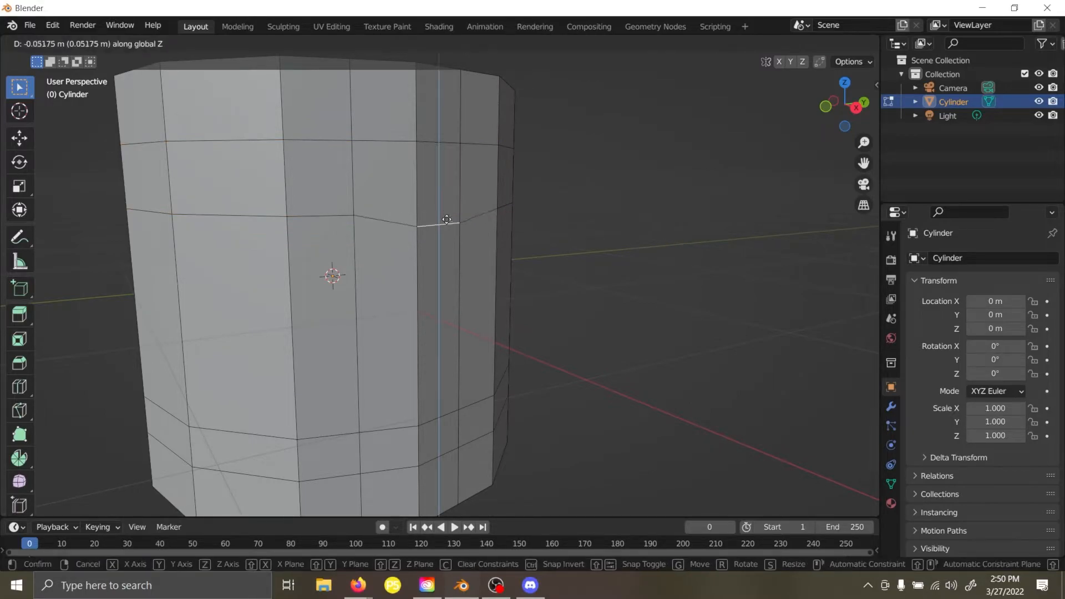
key(Escape)
key(r)
key(Escape)
key(s)
key(Escape)
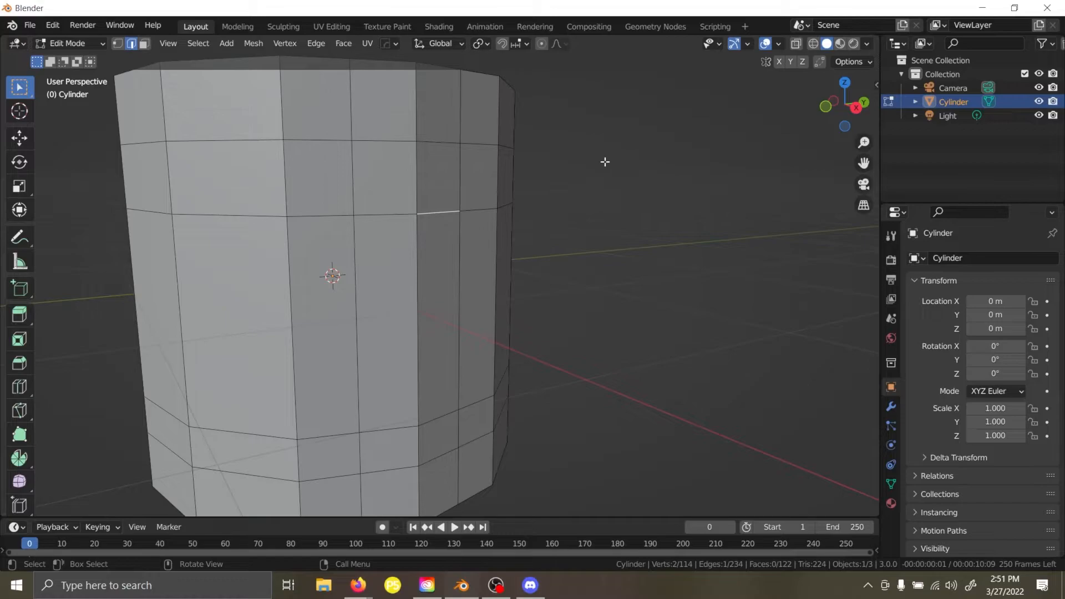
Select the two upper horizontal edge loops and try scaling them along Z and along X.
alt+click(440, 213)
alt+shift+click(428, 145)
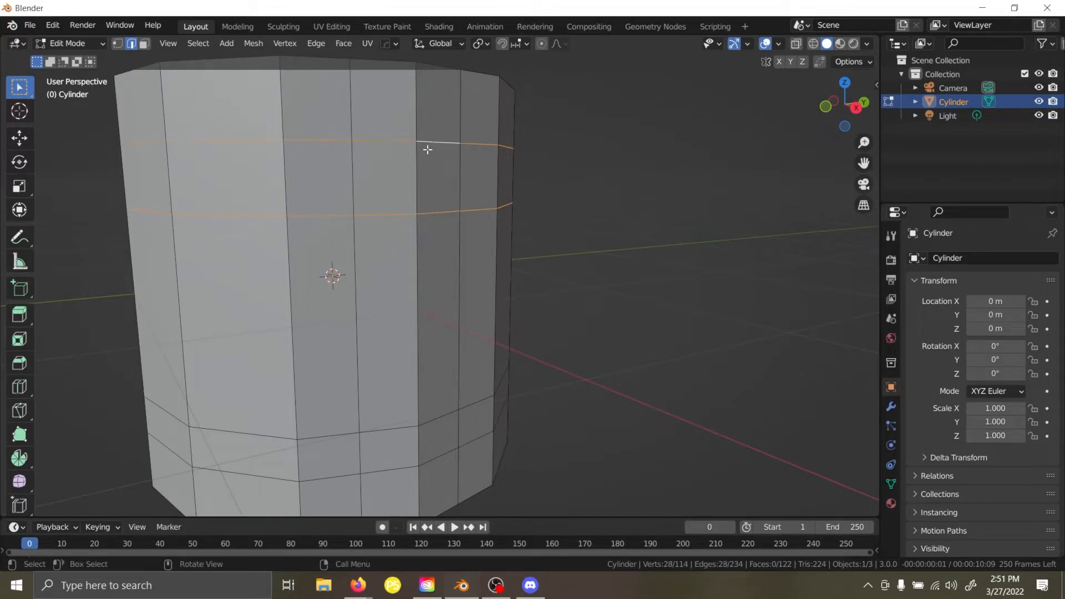
key(s)
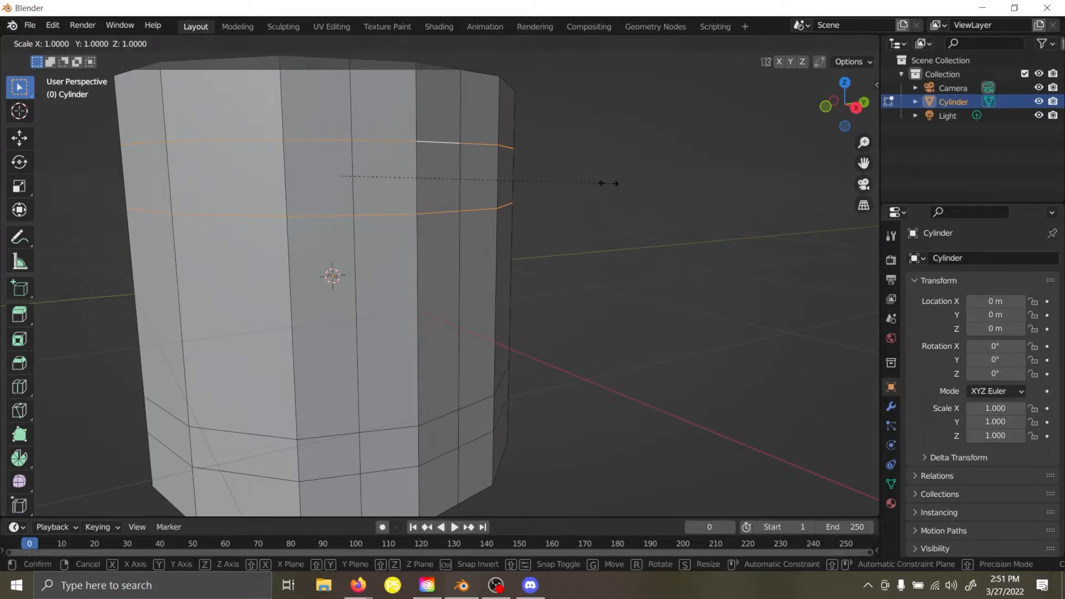
key(z)
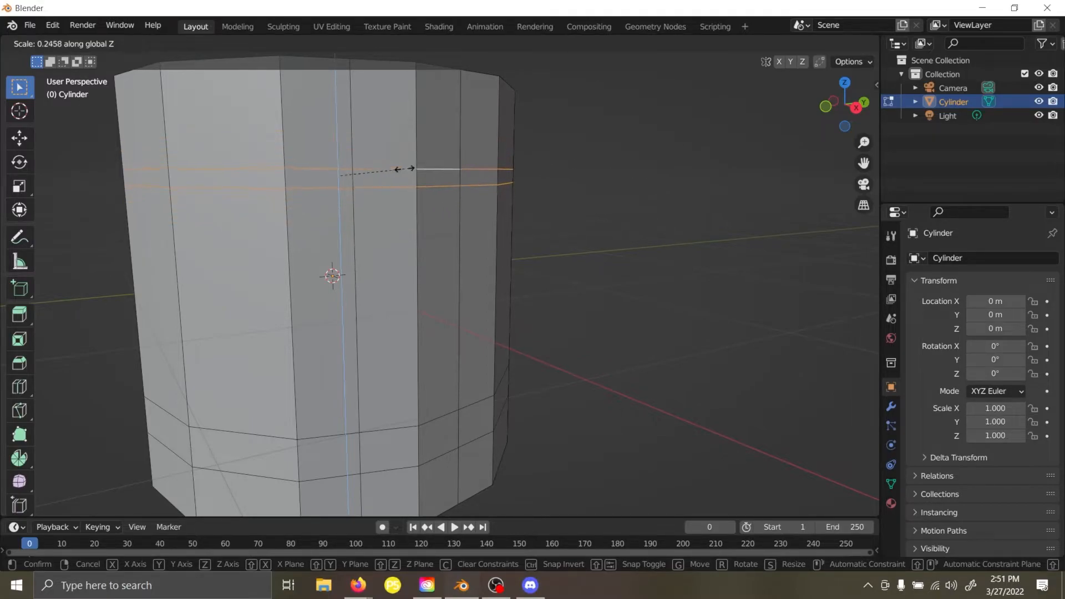
key(x)
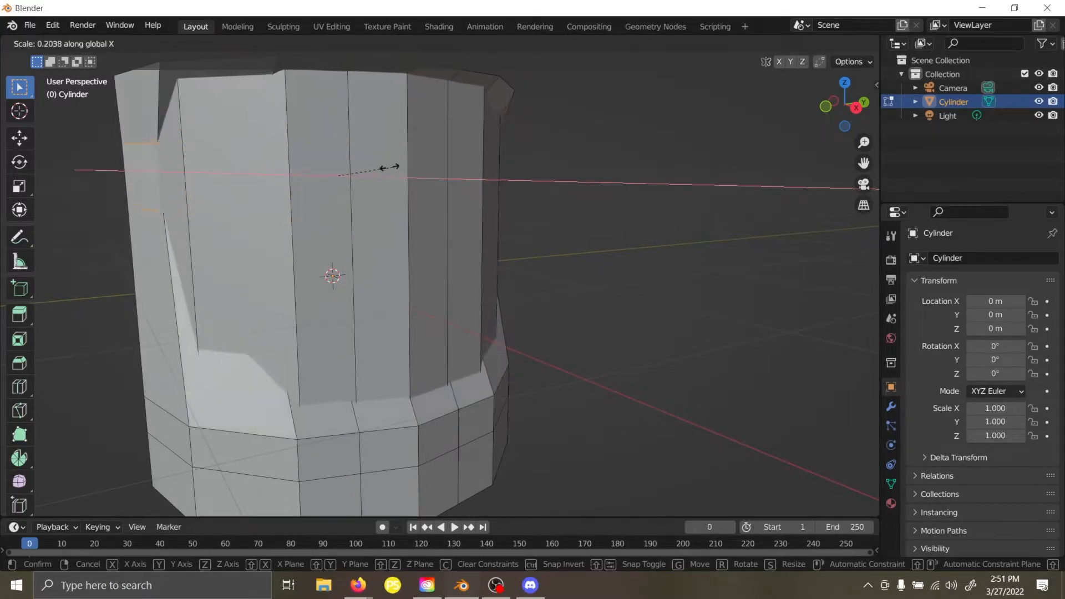
right_click(77, 188)
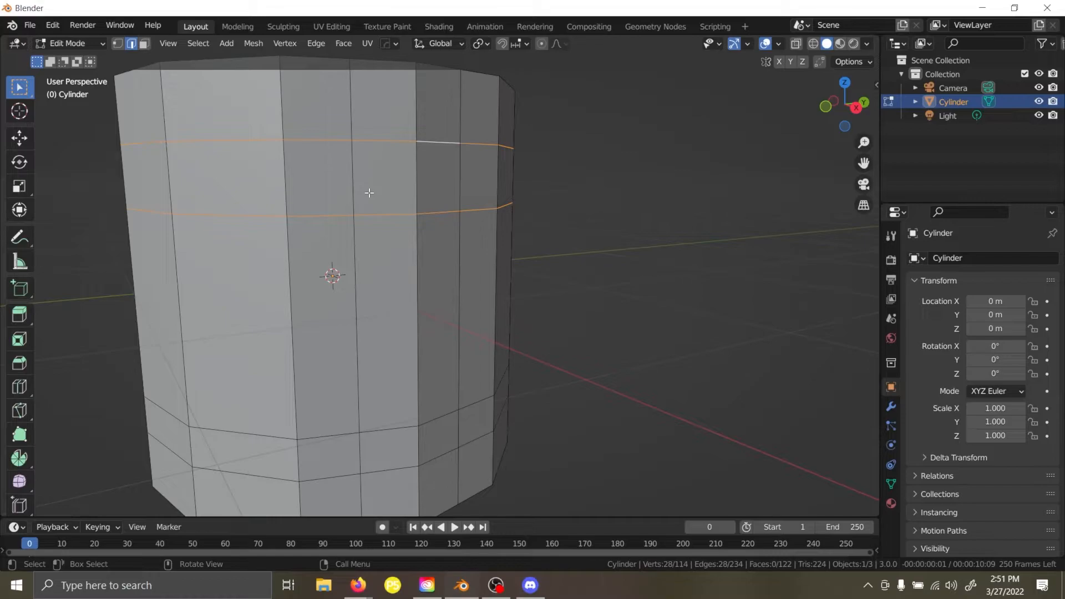
Undo the earlier edits until the two lower horizontal loop cuts are removed from the cylinder.
key(ctrl+z)
key(ctrl+z)
key(ctrl+z)
key(ctrl+z)
scroll(572, 368, up, 1)
click(573, 368)
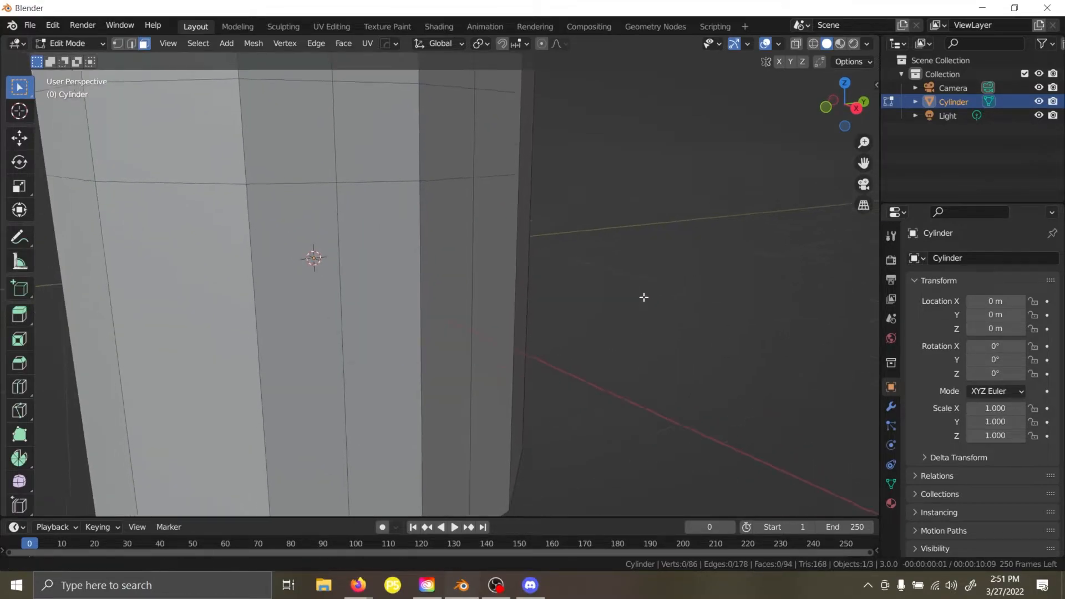
Add two horizontal loop cuts below the existing ones and slide them toward the base to a factor of about 0.618.
scroll(611, 289, down, 4)
key(ctrl+r)
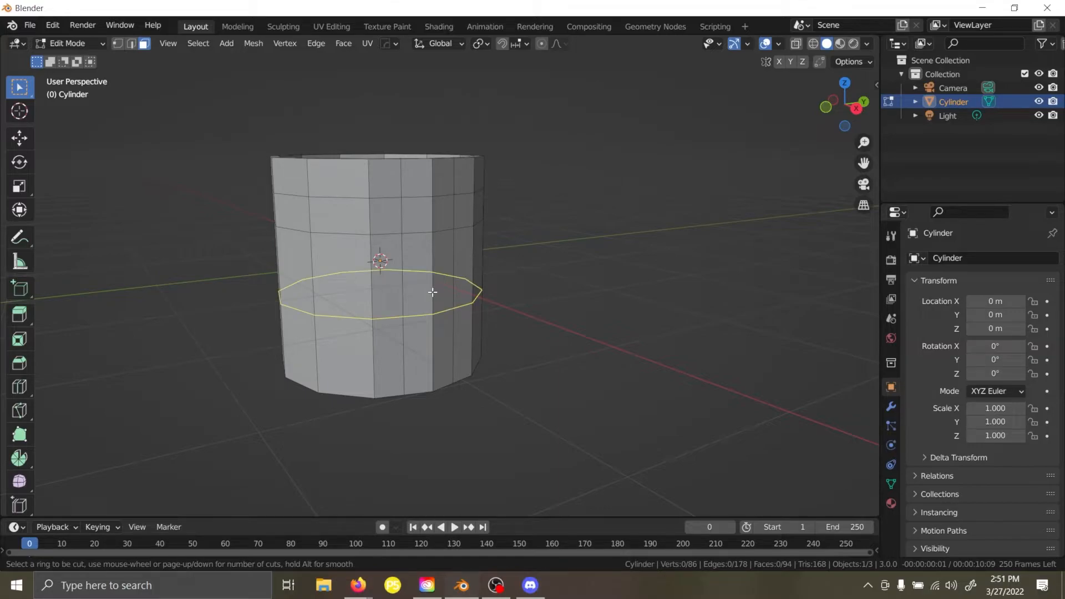
scroll(433, 291, up, 1)
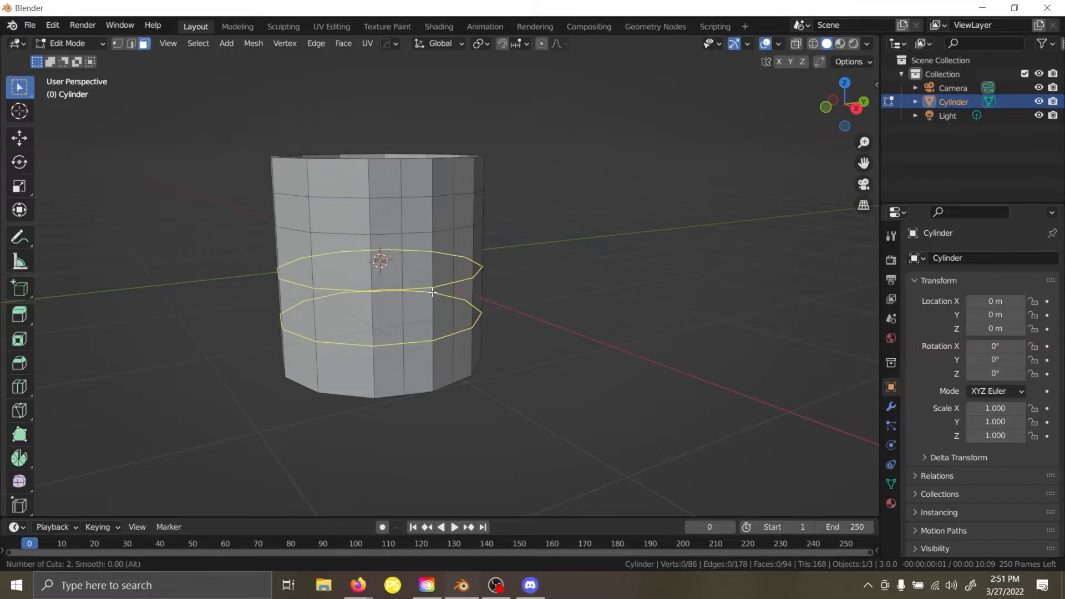
click(433, 292)
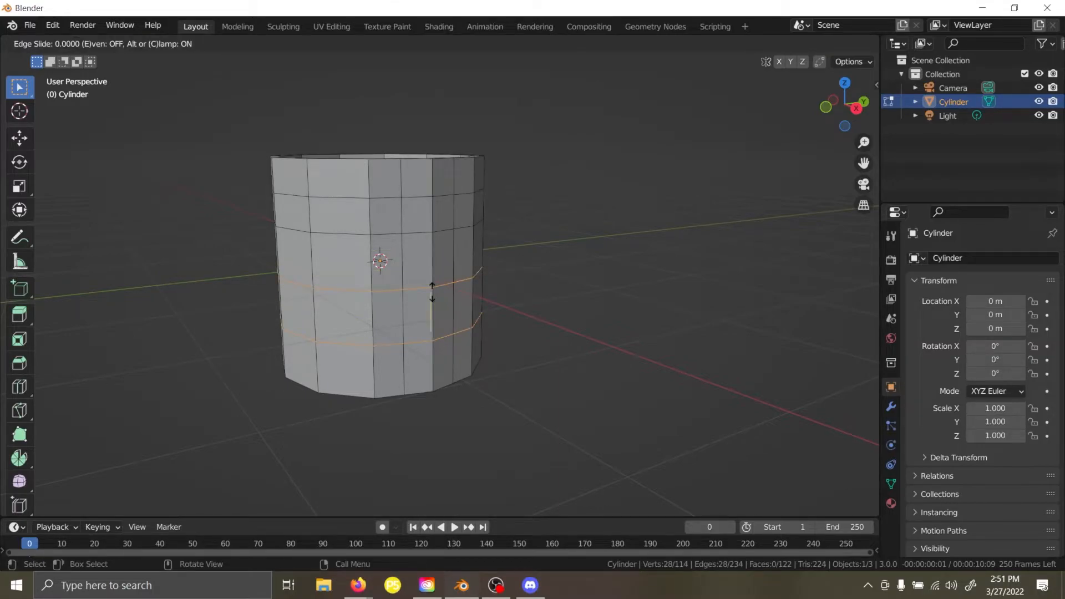
click(429, 325)
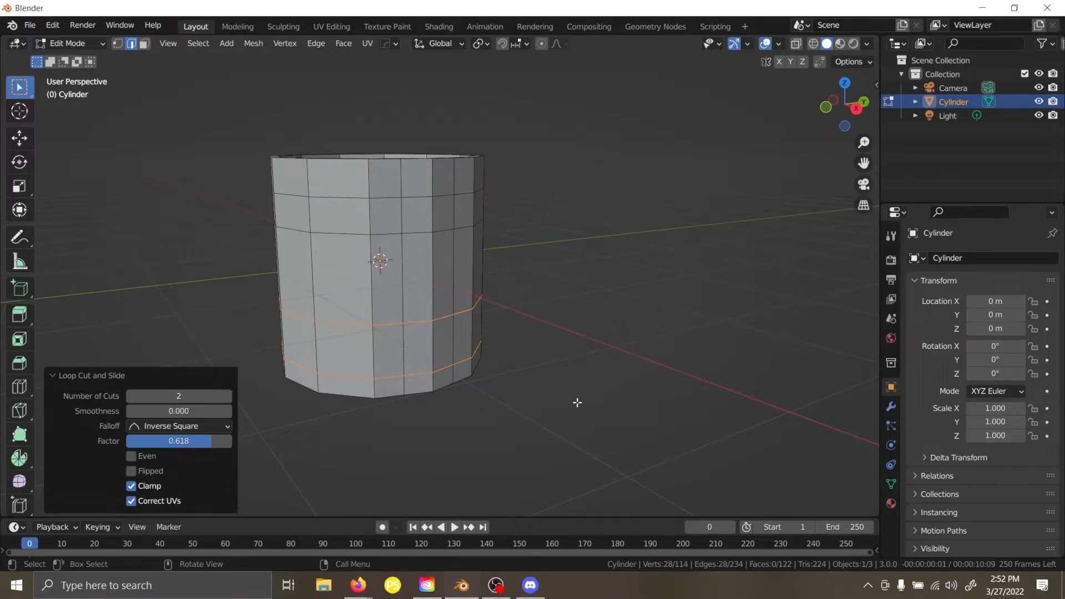
Scale the two new lower loops closer together along Z by about 0.264.
scroll(588, 400, up, 4)
shift+middle_drag(542, 401, 619, 326)
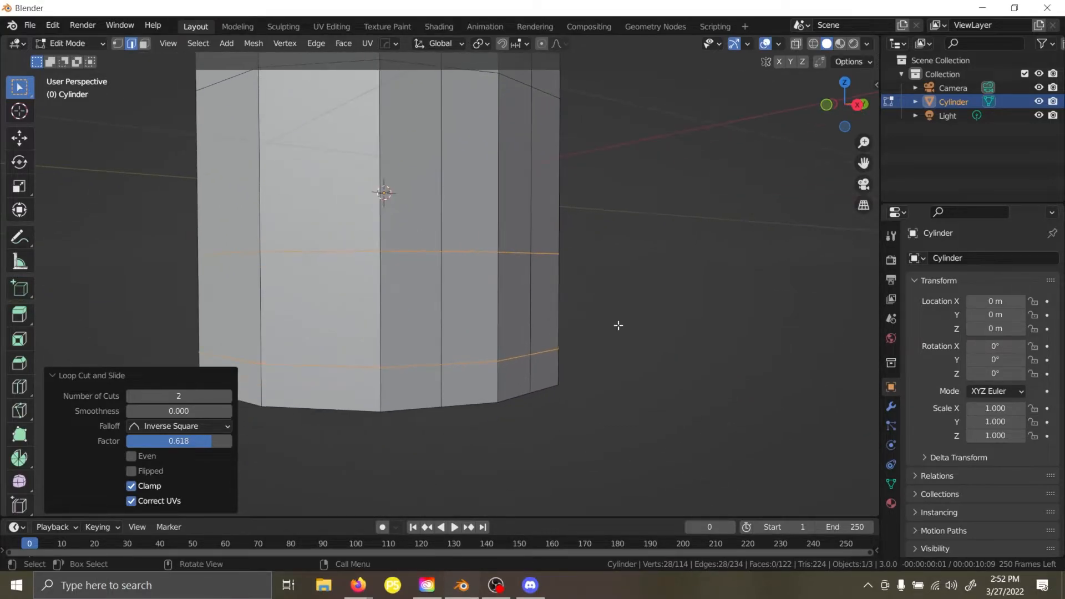
key(s)
key(z)
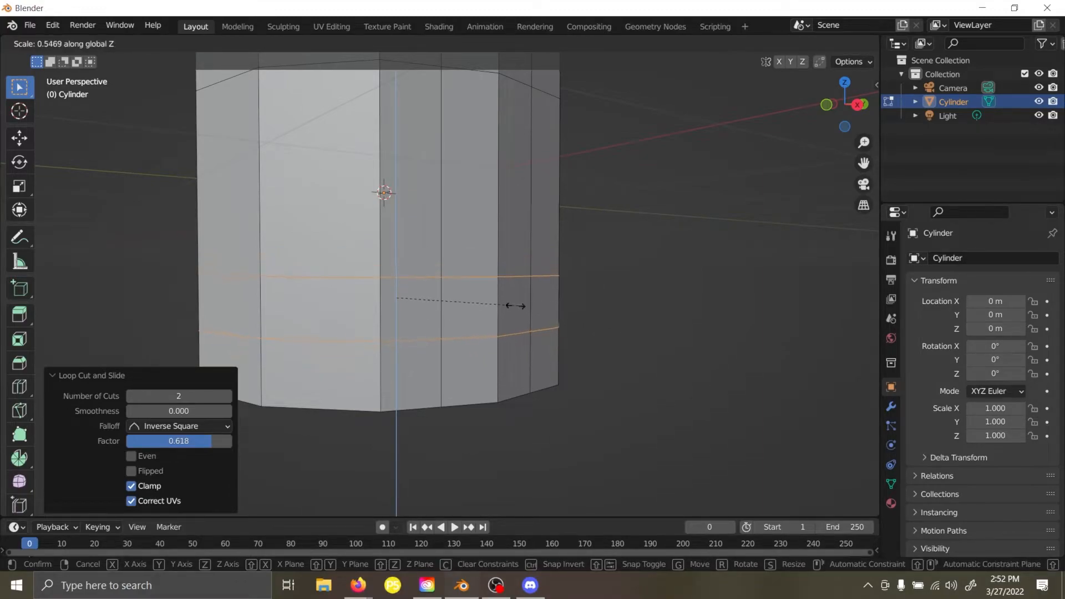
click(454, 313)
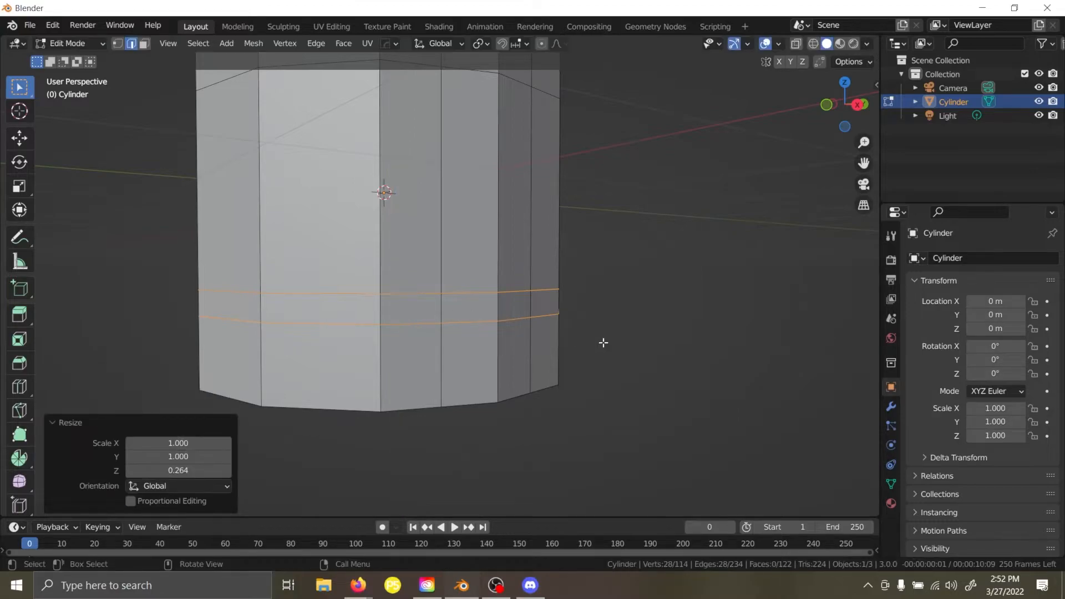
Examine the available pivot point options and close them without choosing a different one.
key(period)
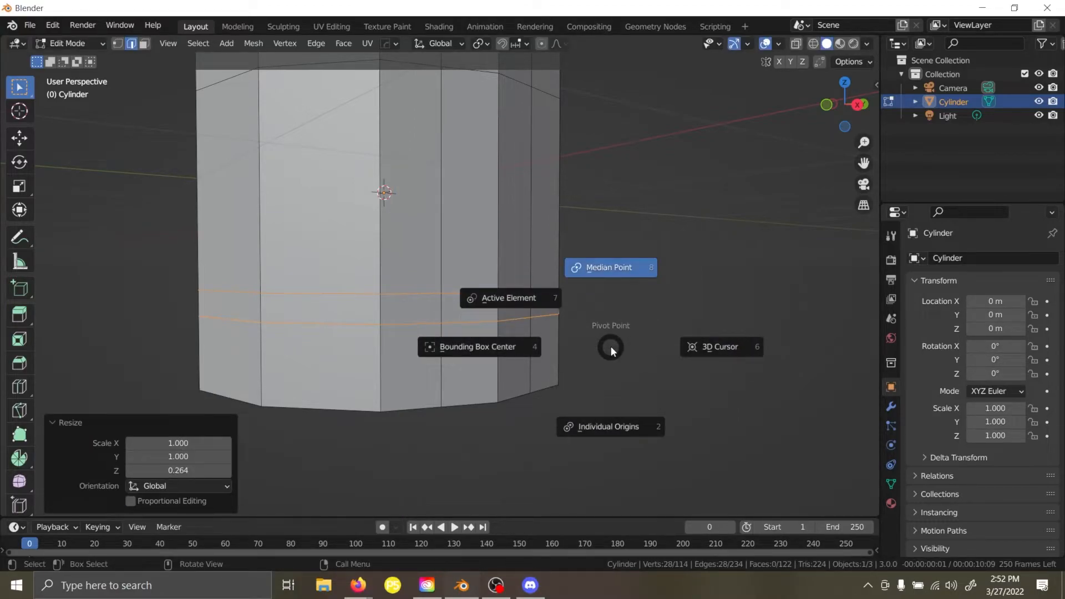
key(period)
key(Escape)
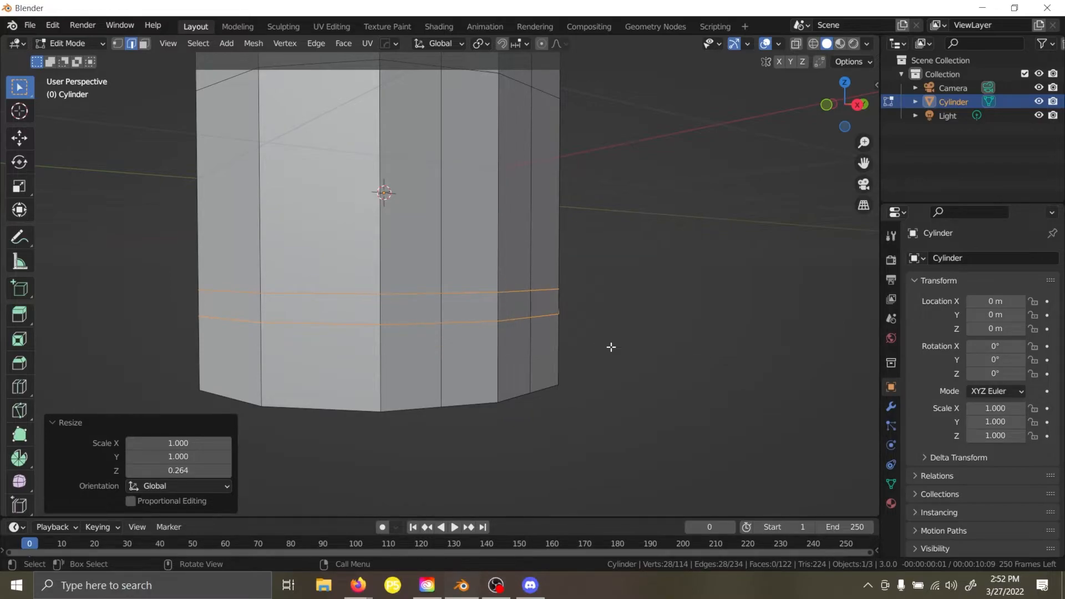
key(period)
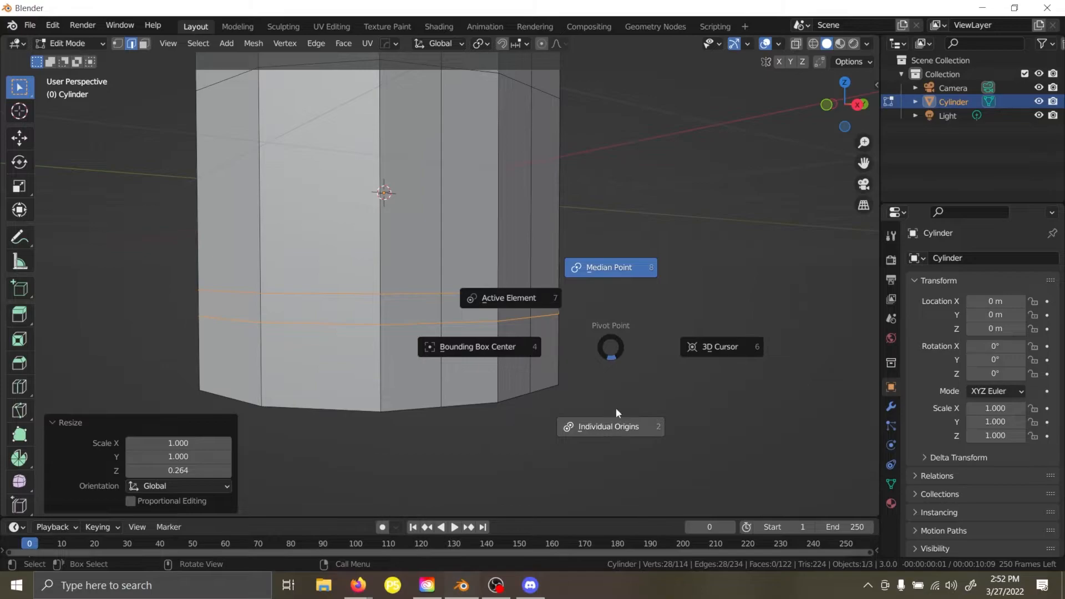
click(607, 348)
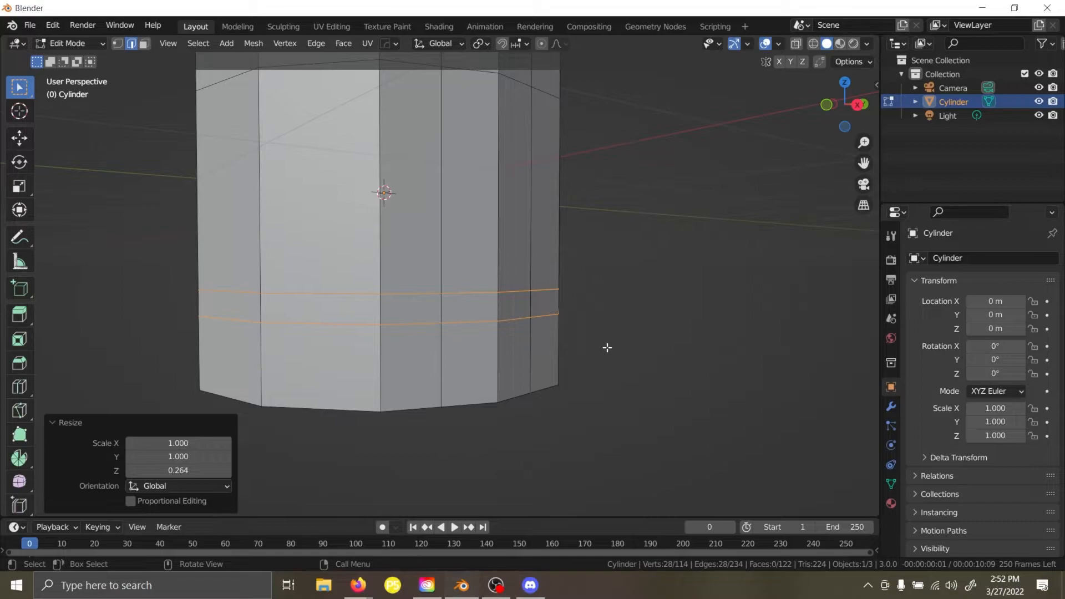
middle_drag(601, 331, 475, 290)
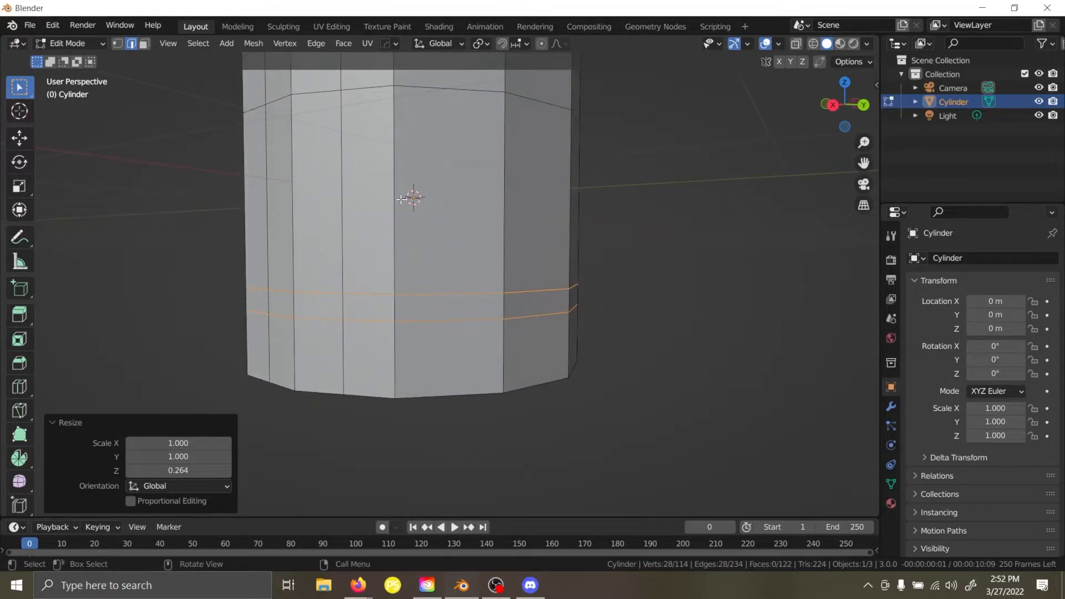
shift+middle_drag(413, 187, 477, 206)
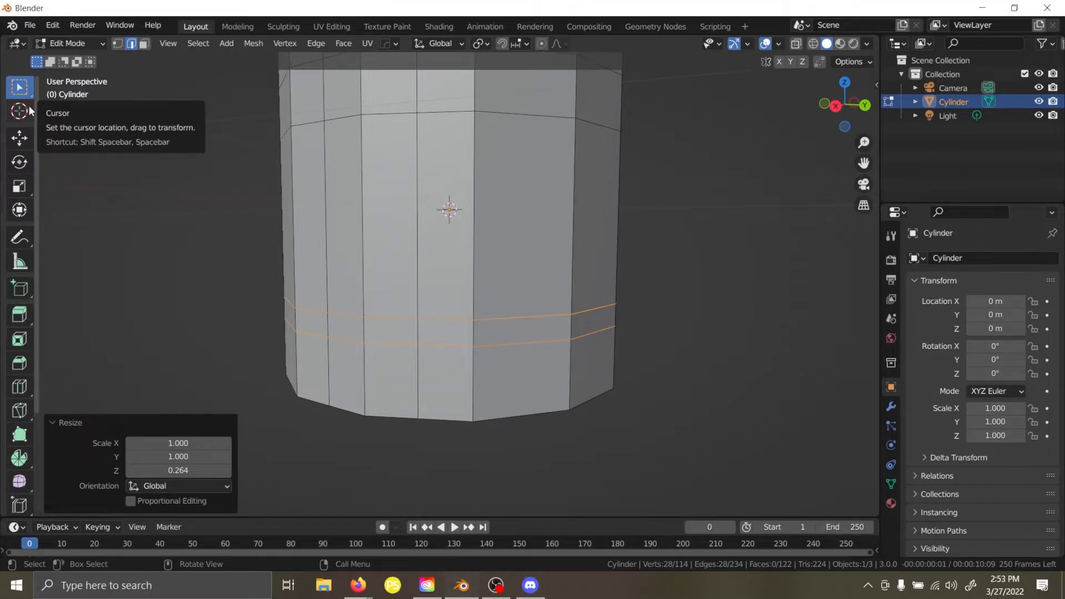
middle_drag(342, 209, 403, 220)
scroll(402, 216, up, 3)
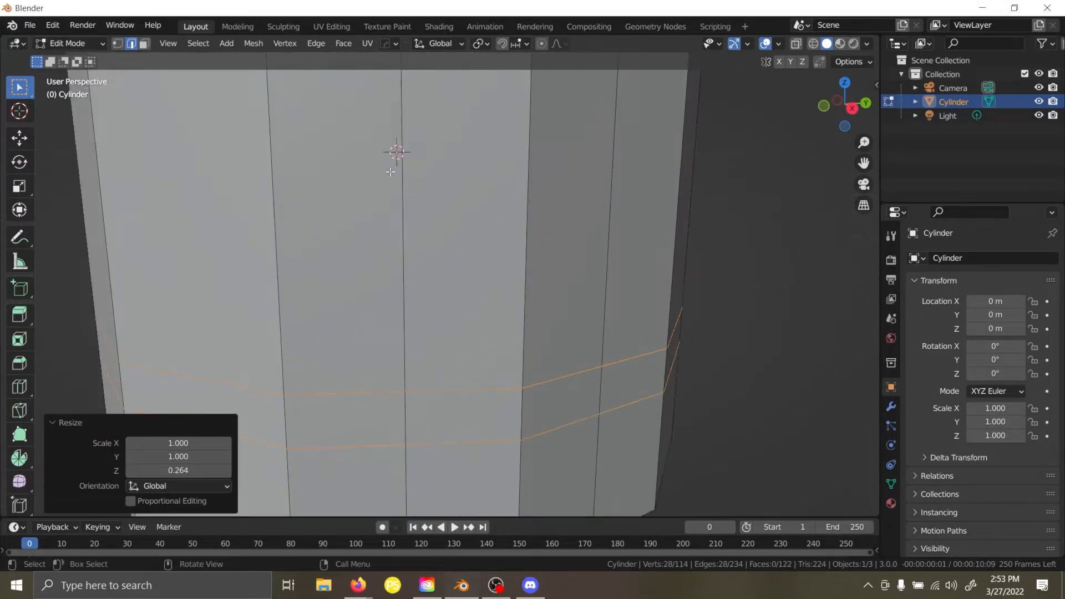
shift+middle_drag(396, 138, 410, 153)
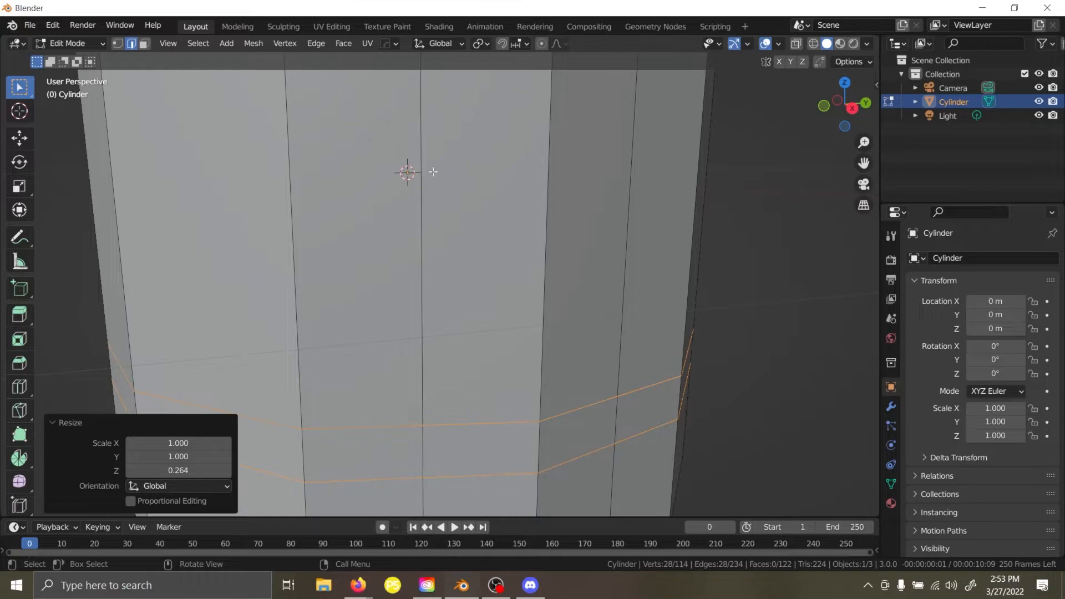
Try scaling the two lower loops along Z with the 3D Cursor as the pivot point, cancelling the scale.
mouse_move(475, 242)
middle_down()
mouse_move(451, 228)
mouse_move(469, 226)
middle_up()
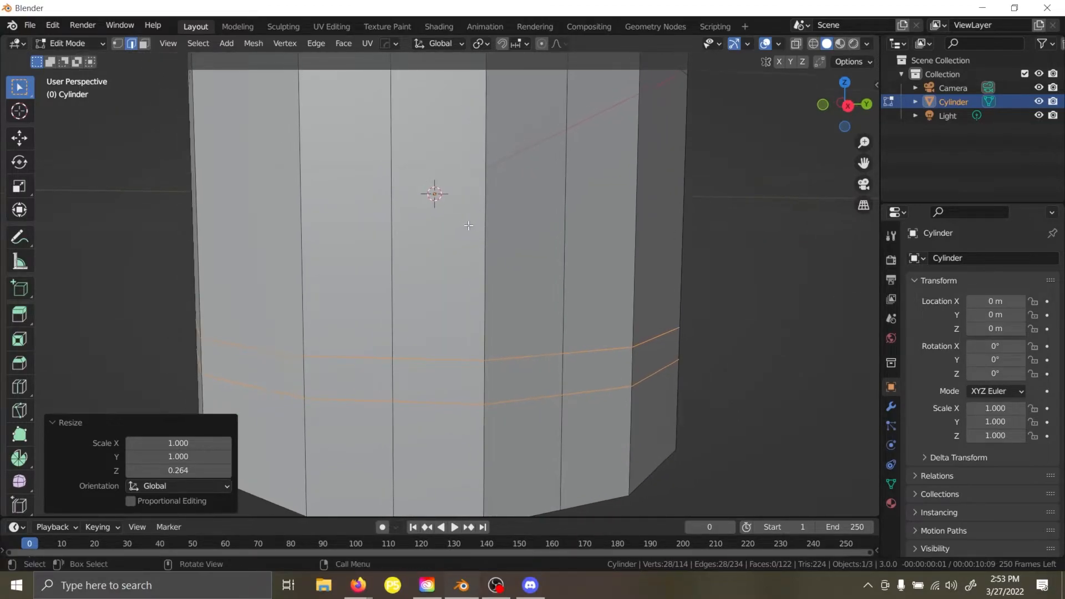
key(period)
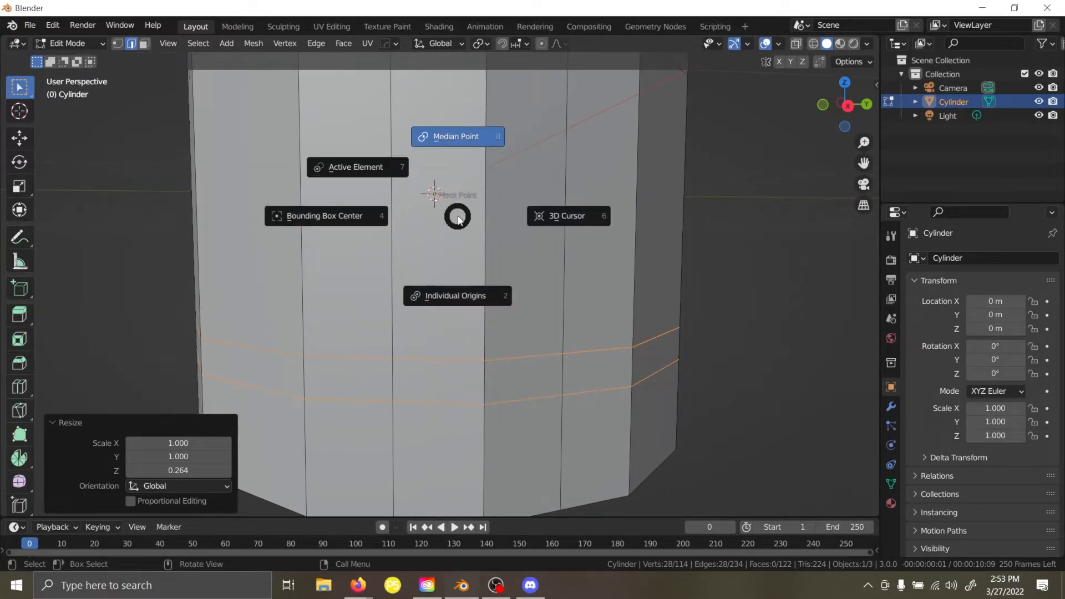
click(580, 212)
scroll(572, 216, down, 1)
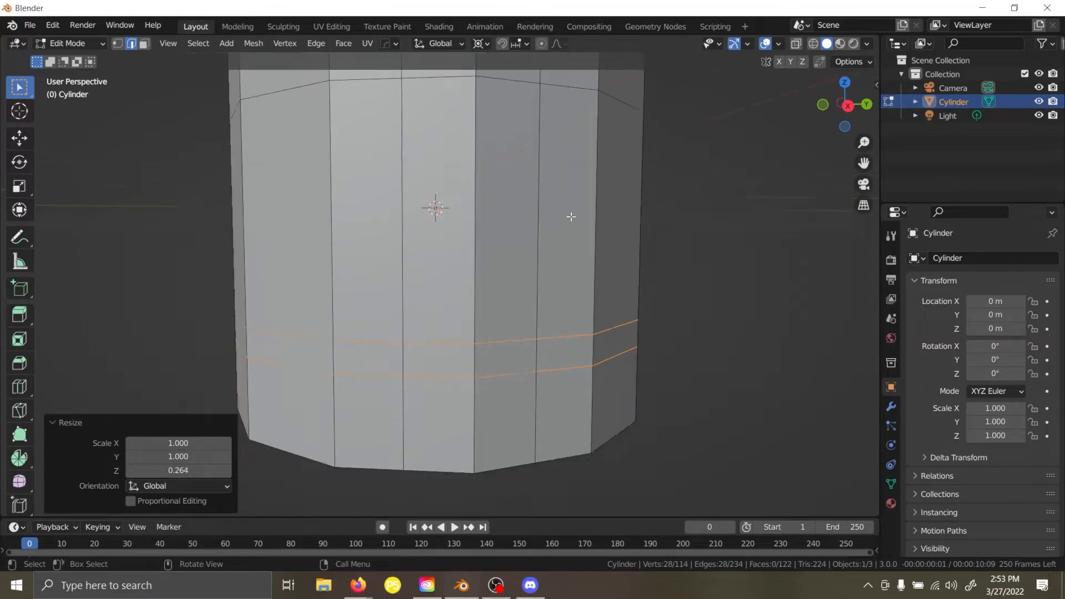
scroll(572, 215, down, 3)
key(s)
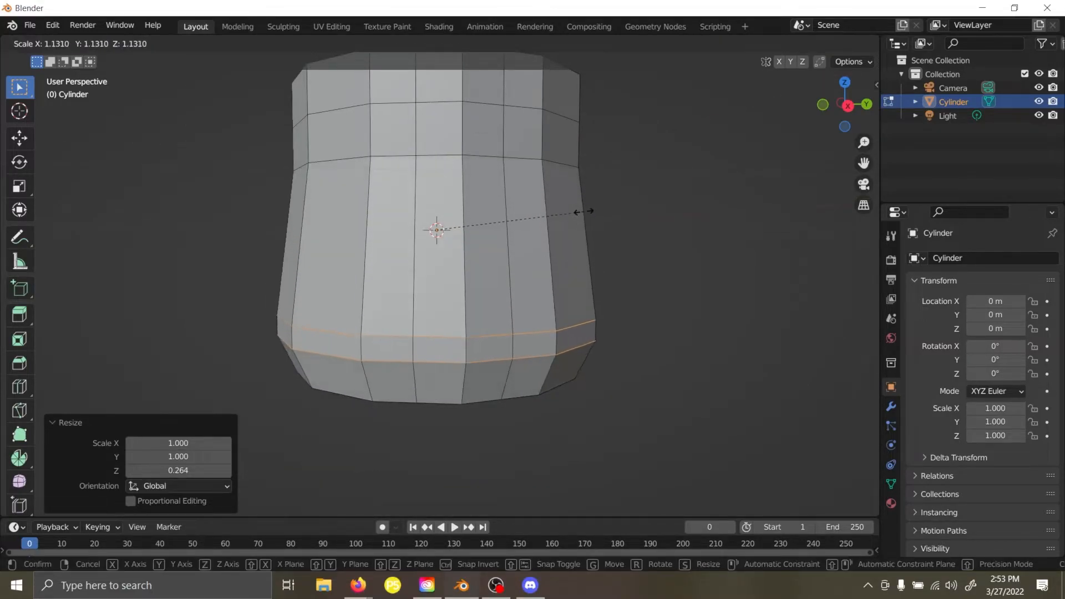
key(z)
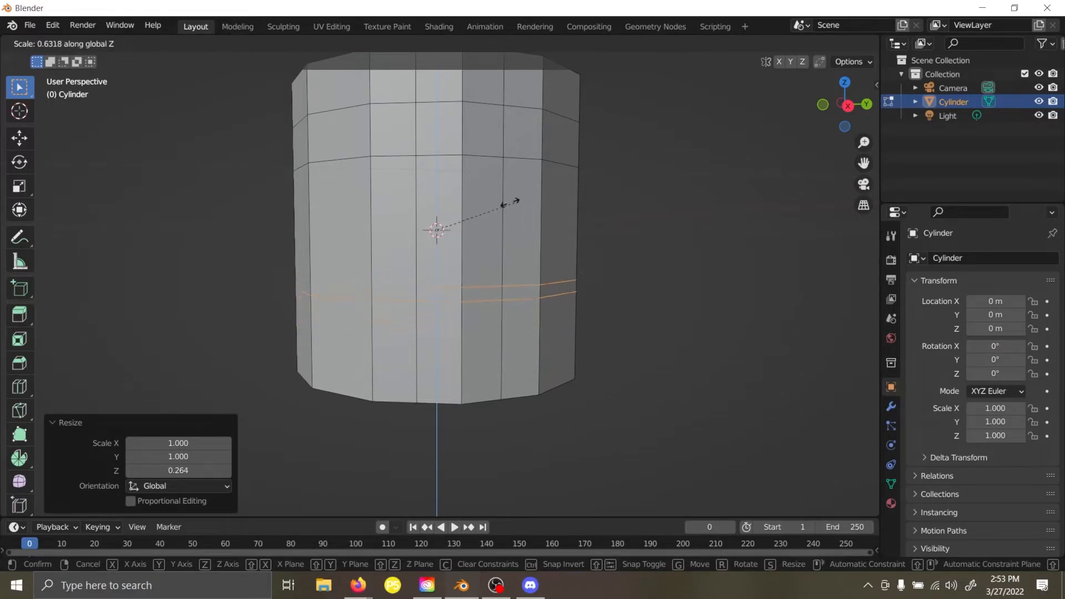
right_click(479, 229)
Set the pivot point to Median Point and try rotating the two lower loops, cancelling the rotation.
key(period)
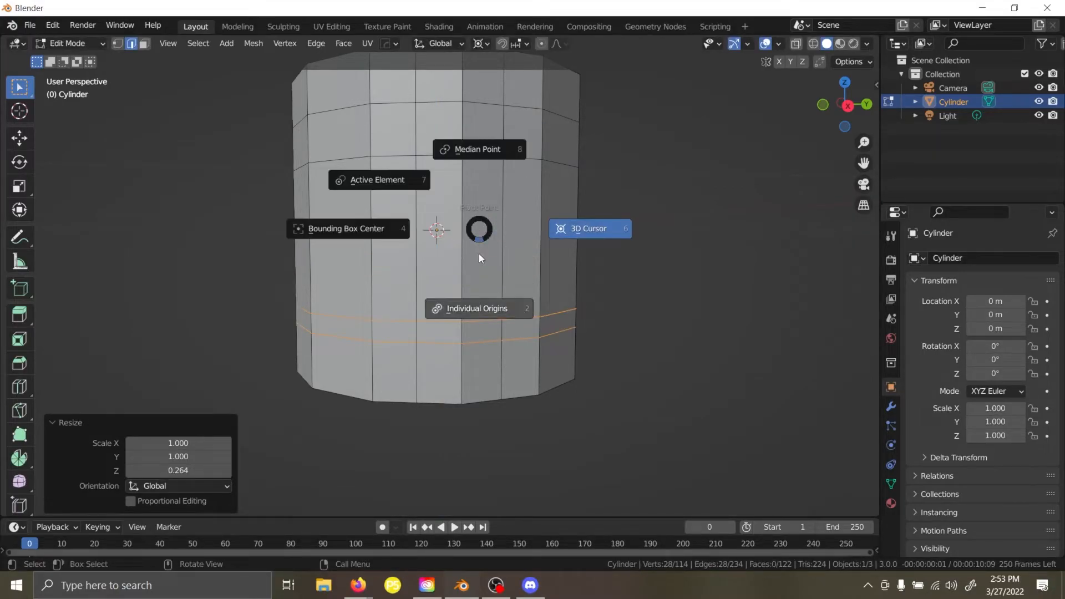
click(473, 150)
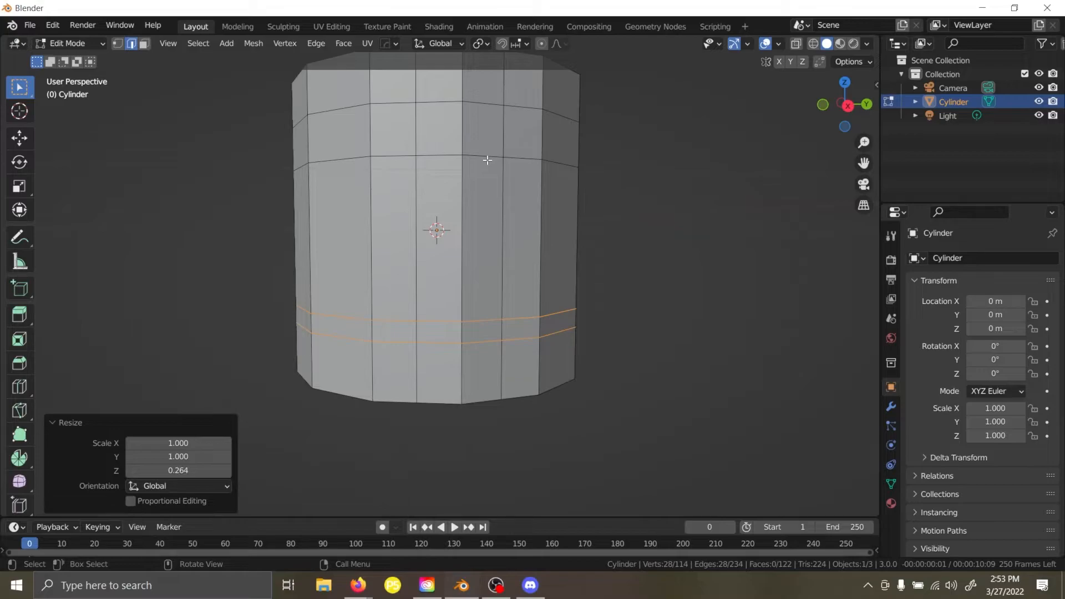
key(period)
key(r)
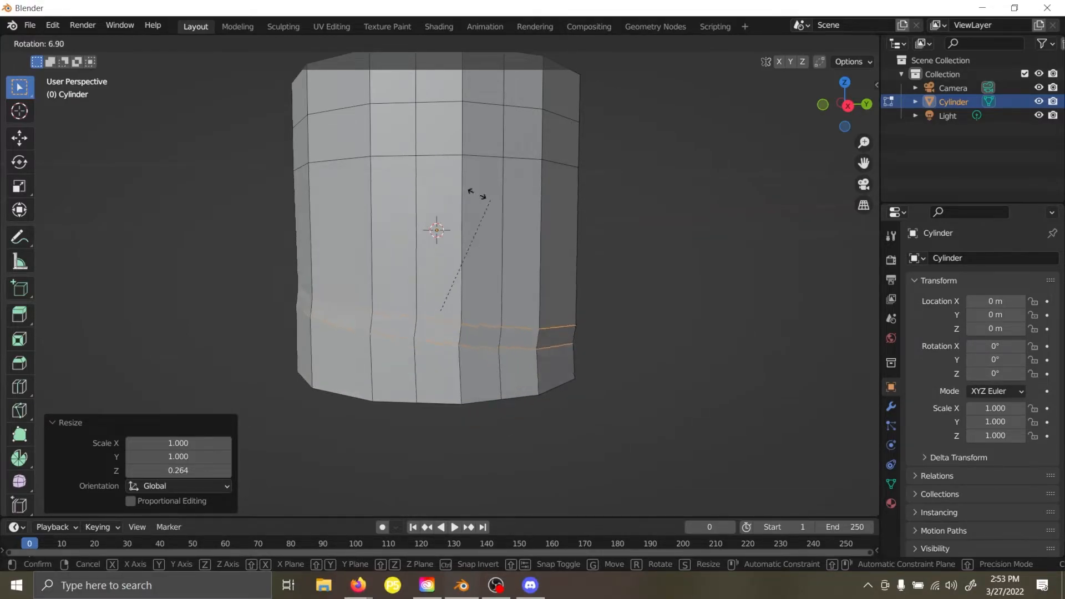
right_click(483, 225)
Set the pivot point to Individual Origins and try scaling the two lower loops along Z.
key(period)
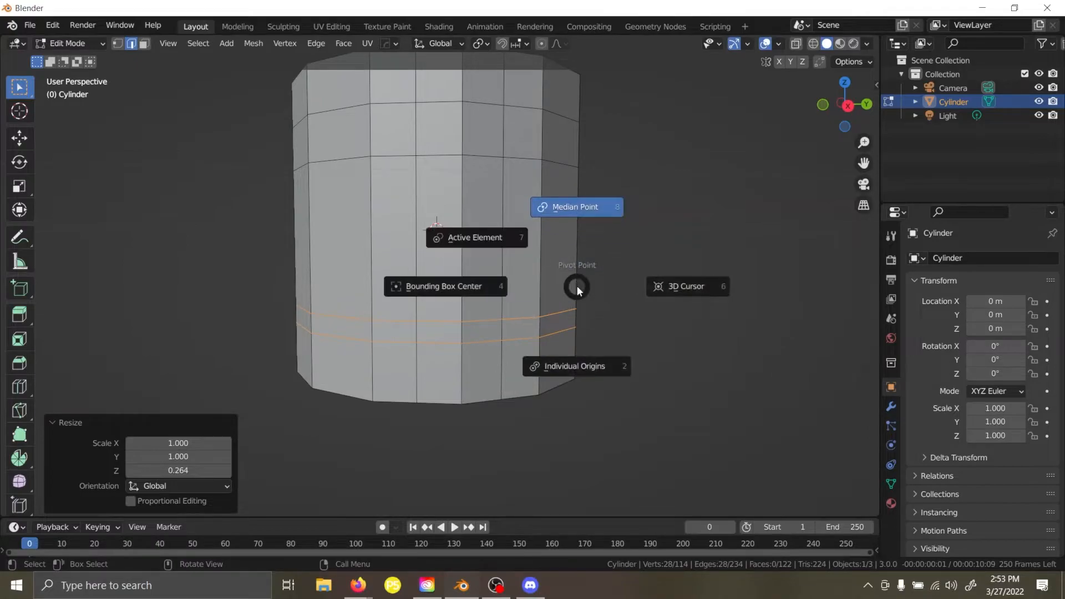
click(569, 362)
key(s)
key(z)
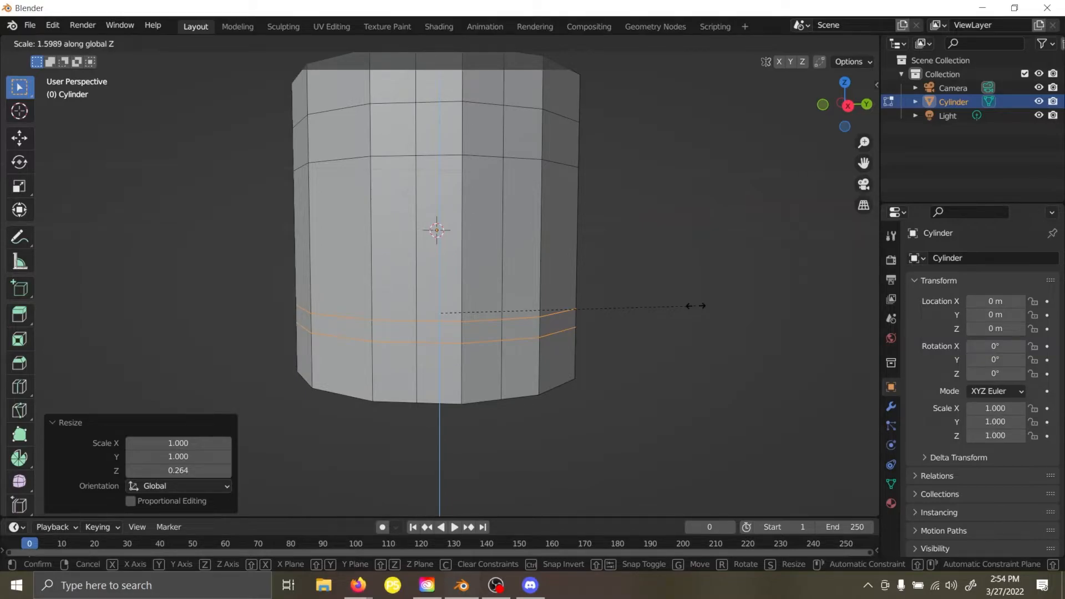
click(696, 306)
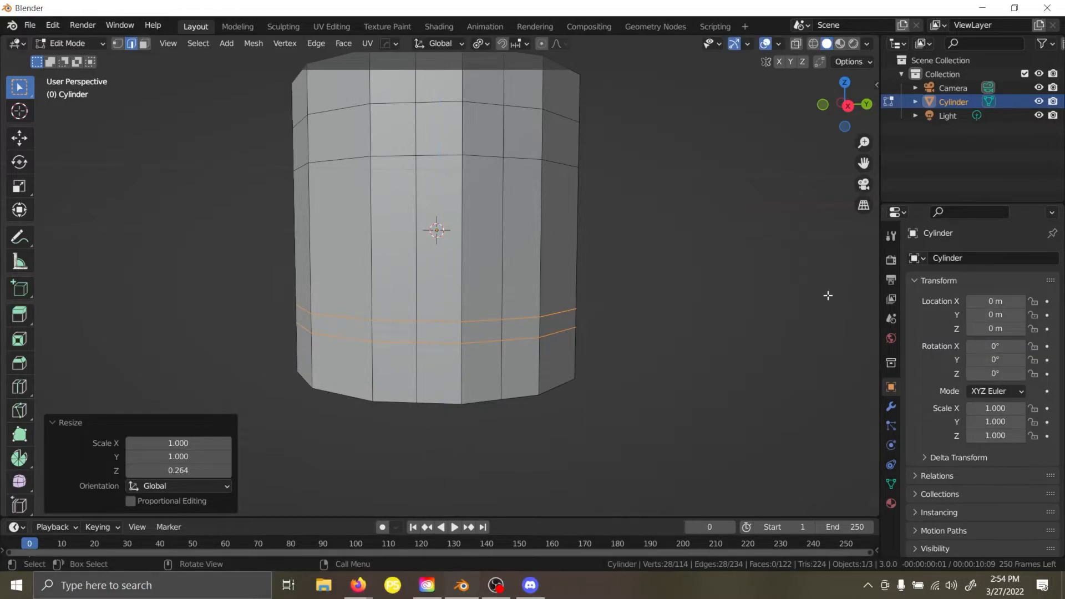
Return the pivot point to Median Point and deselect the two lower loops.
key(period)
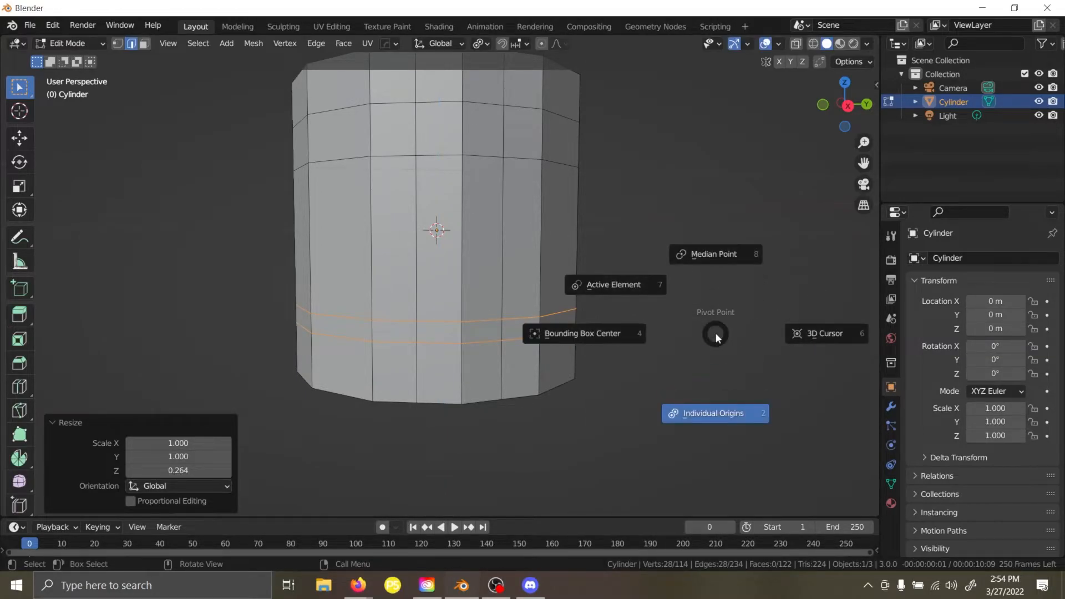
click(701, 254)
click(699, 249)
middle_drag(700, 249, 582, 290)
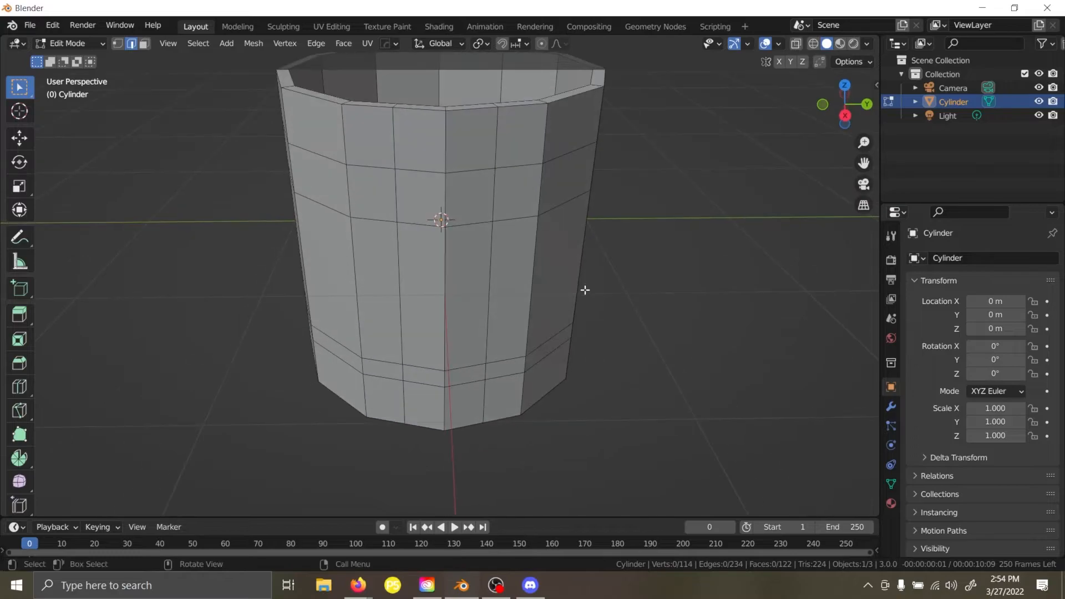
key(grave)
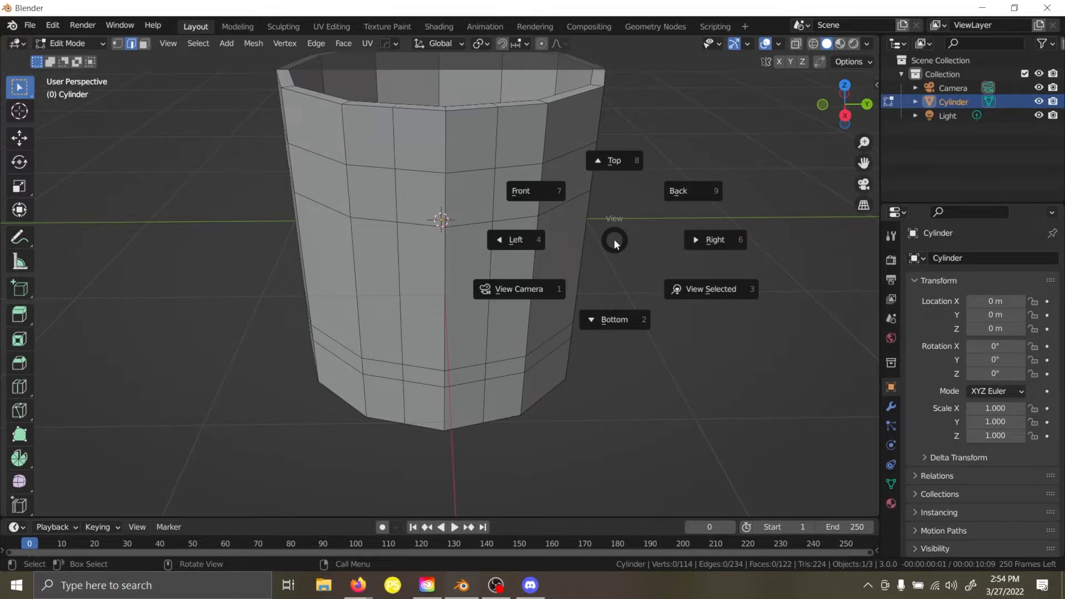
key(Escape)
middle_drag(615, 239, 654, 190)
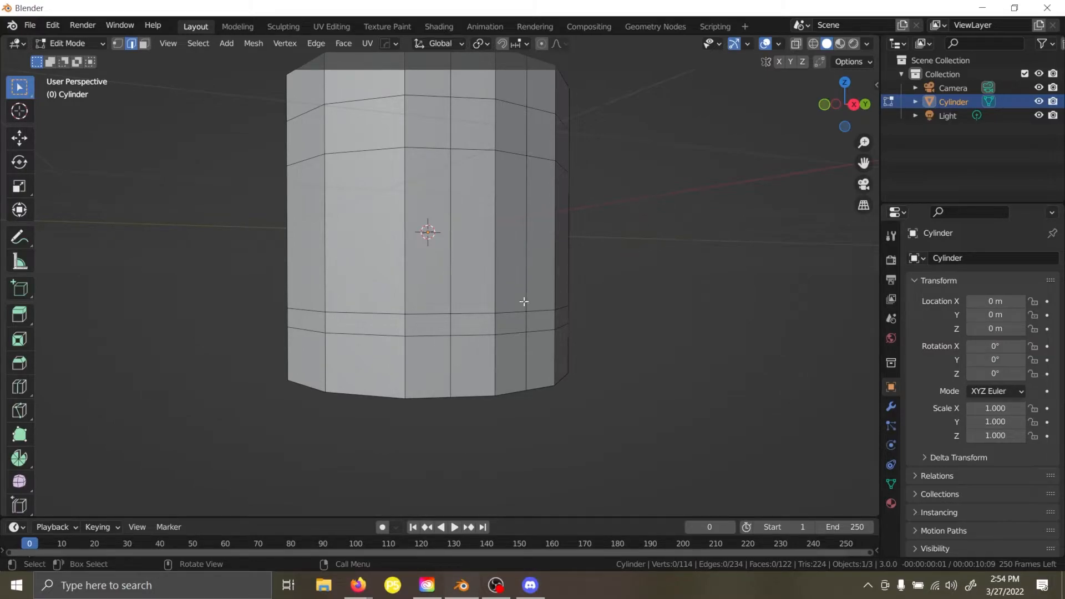
scroll(484, 136, up, 1)
shift+scroll(540, 133, up, 2)
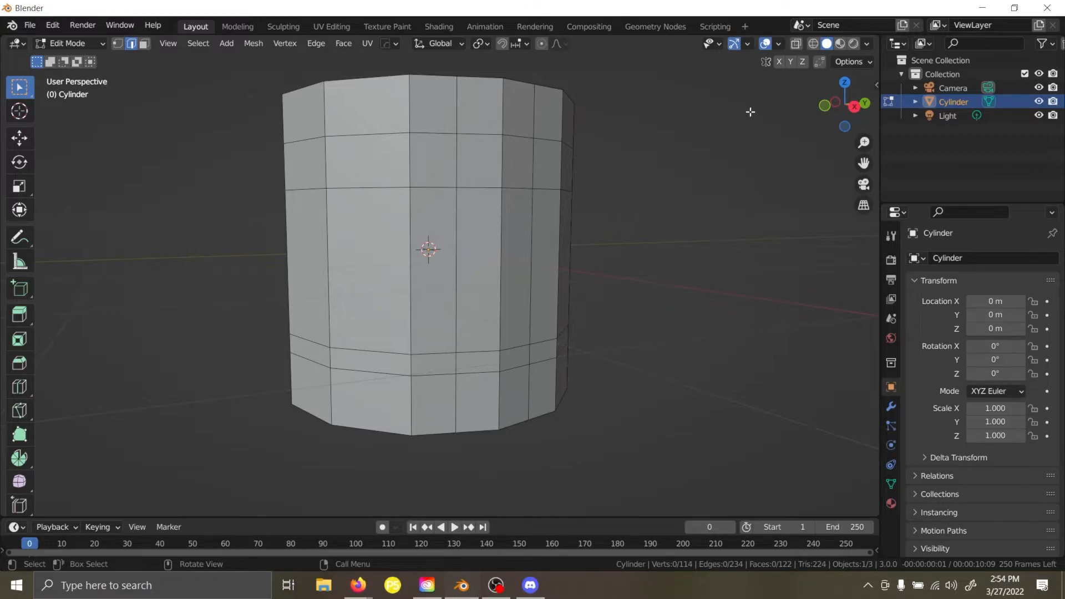
key(Tab)
key(Tab)
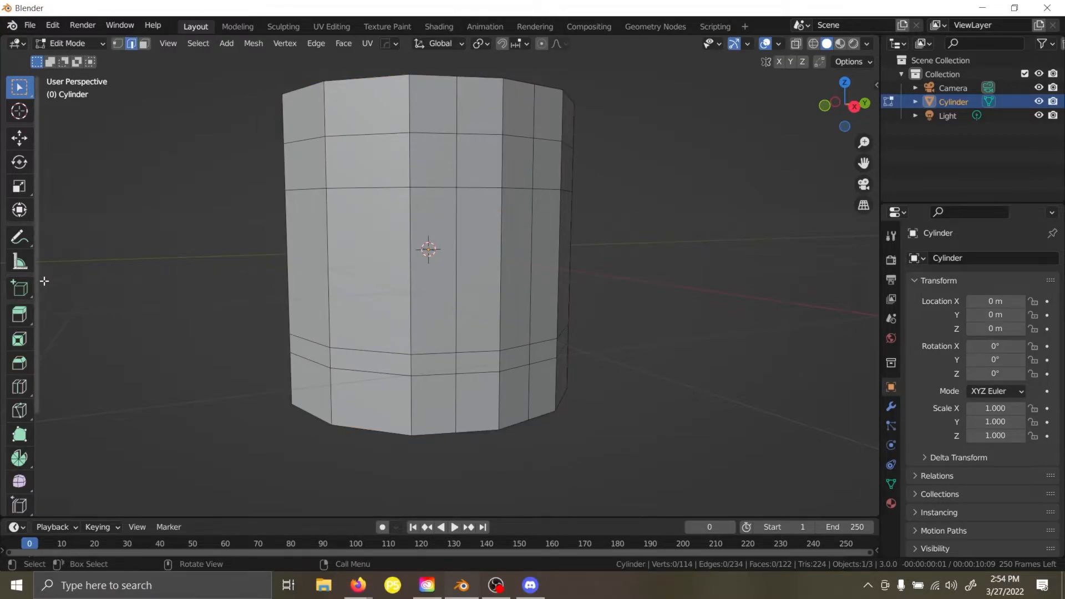
Measure the spacing between the two upper loops and between the two lower loops, and return to box selection.
click(19, 264)
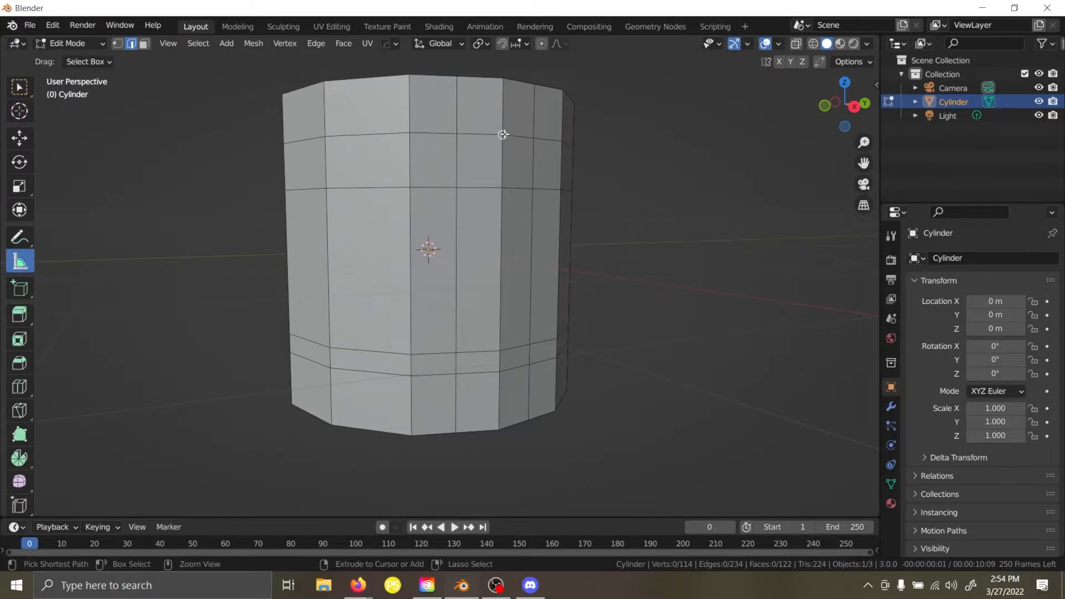
mouse_move(503, 134)
mouse_down()
mouse_move(500, 188)
mouse_move(502, 135)
mouse_up()
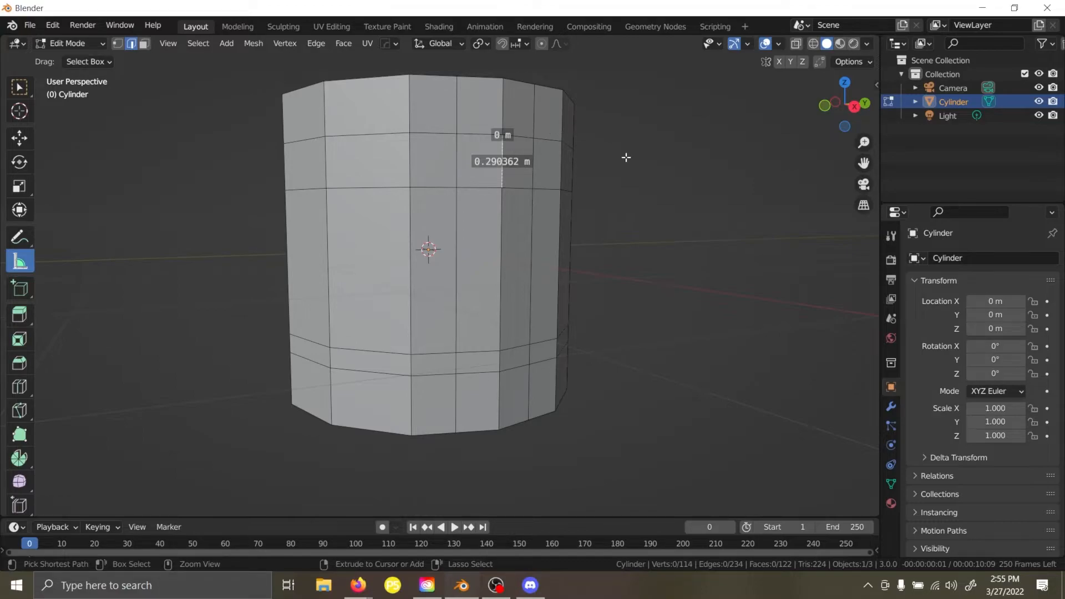
drag(500, 371, 501, 350)
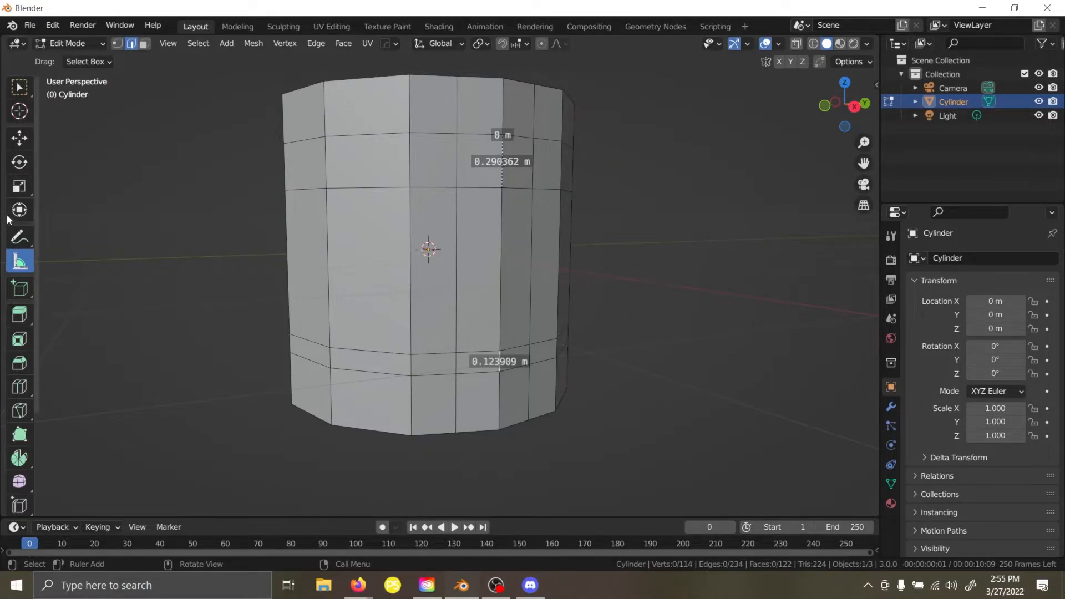
click(19, 90)
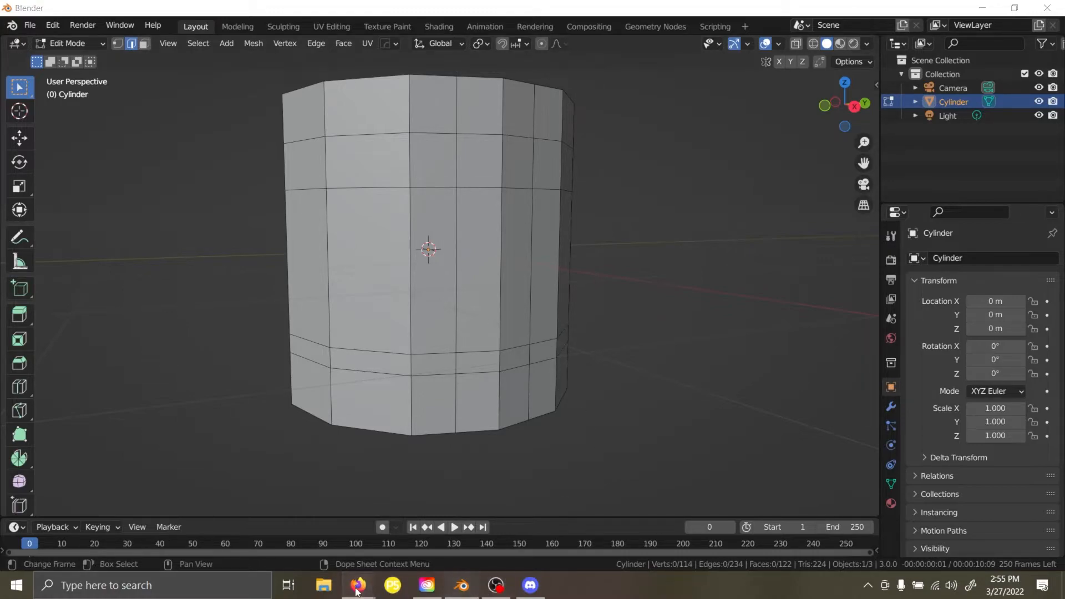
Switch to the Firefox window with the image search and search Google Images for "mug".
mouse_move(357, 589)
click(430, 534)
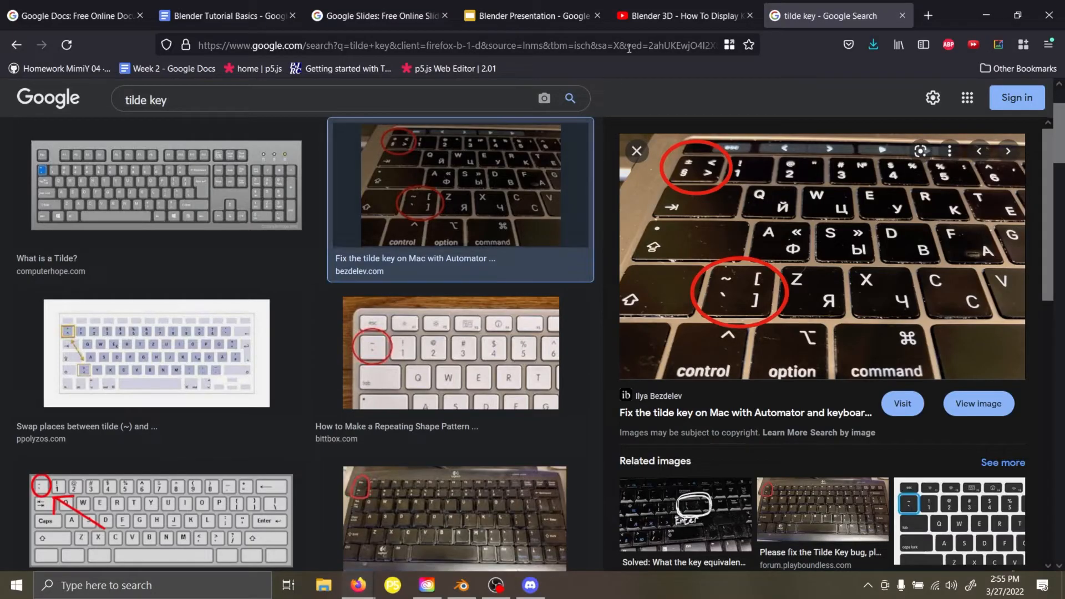
click(497, 97)
key(ctrl+a)
text(mug)
key(Return)
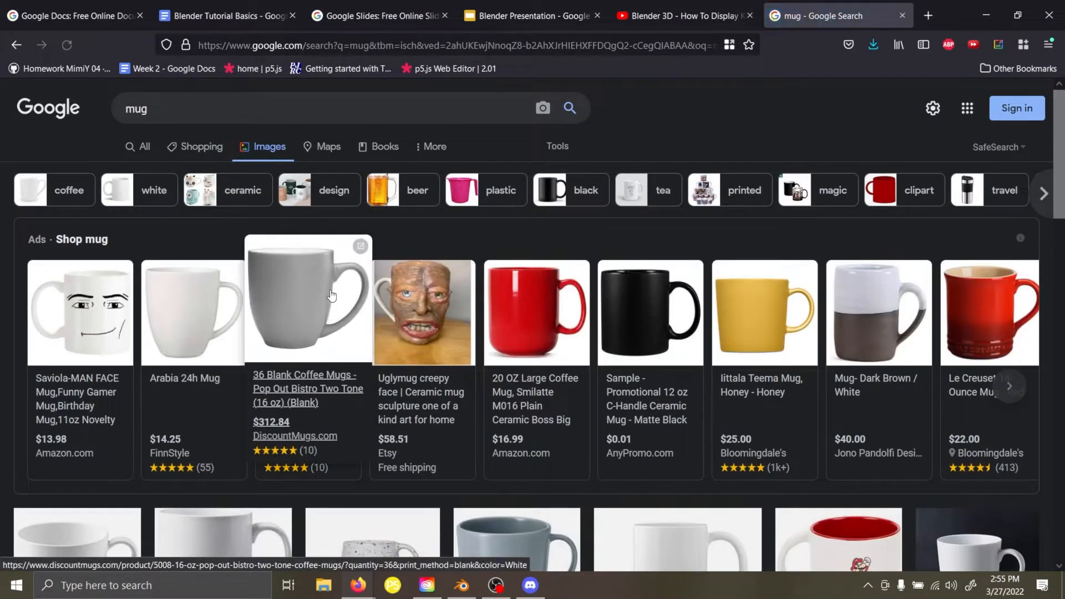
Refine the image search to "mug orthographic" and examine the orthographic mug drawings for a usable reference.
click(222, 101)
text(orthographic)
key(Return)
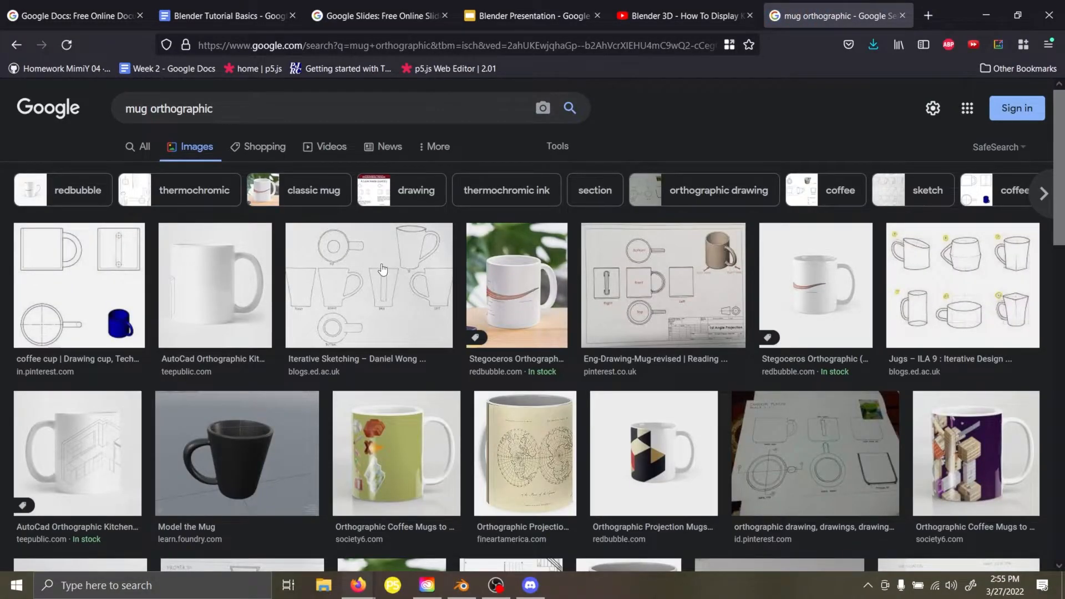
click(383, 270)
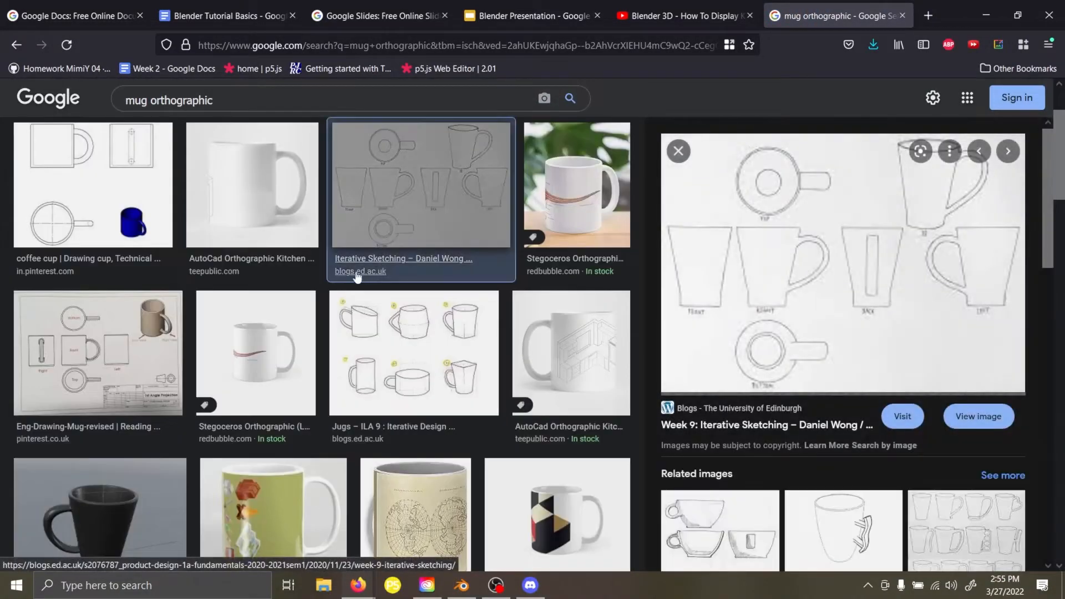
click(292, 220)
click(339, 210)
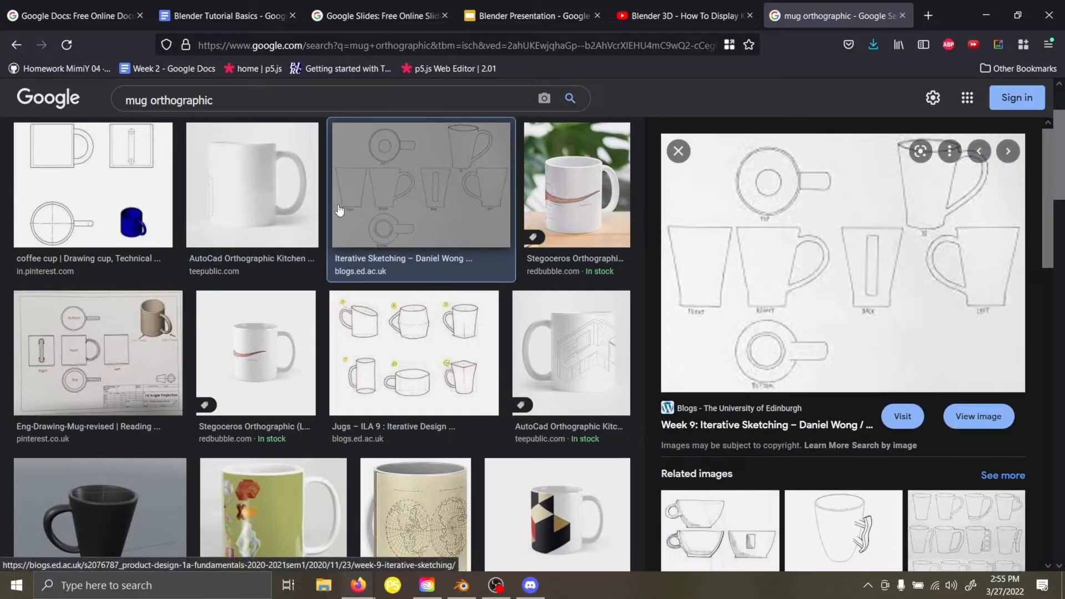
scroll(472, 239, down, 3)
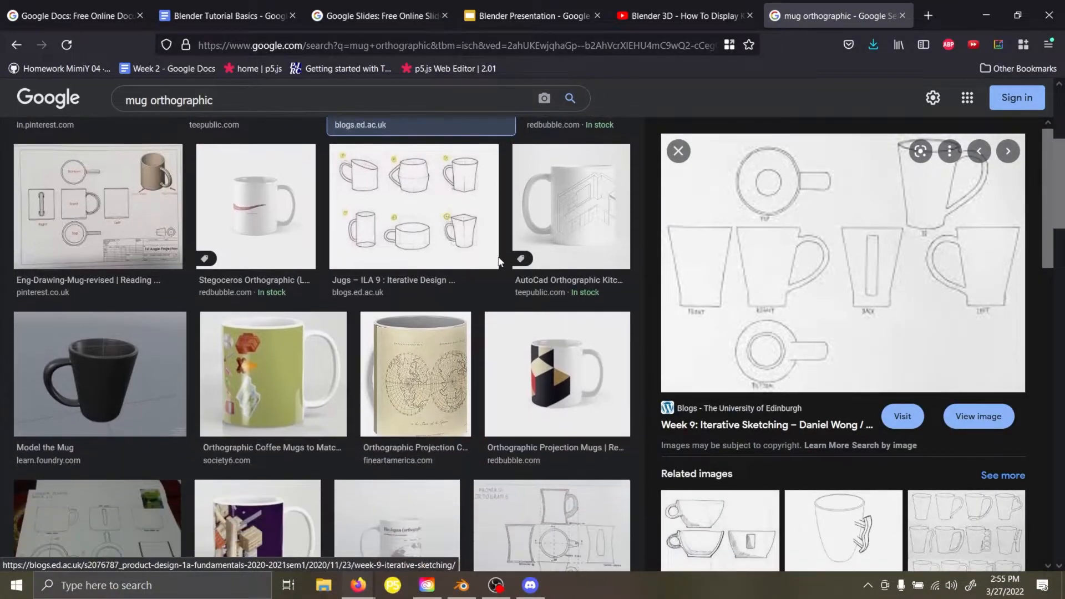
key(alt+Left)
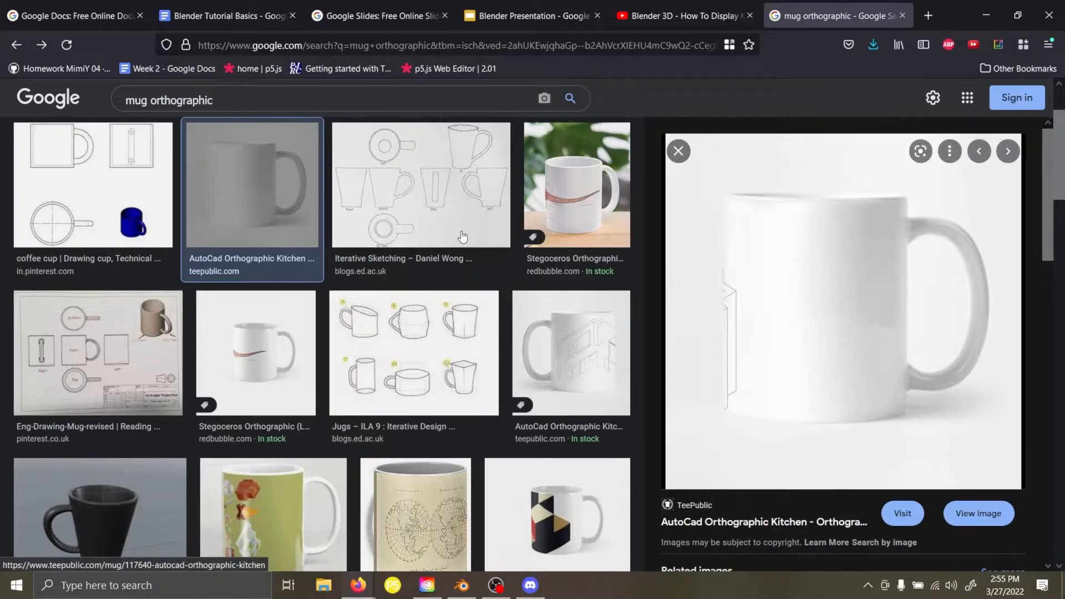
Change the image search to "mug side" and preview the white Shutterstock tea cup side view.
double_click(396, 92)
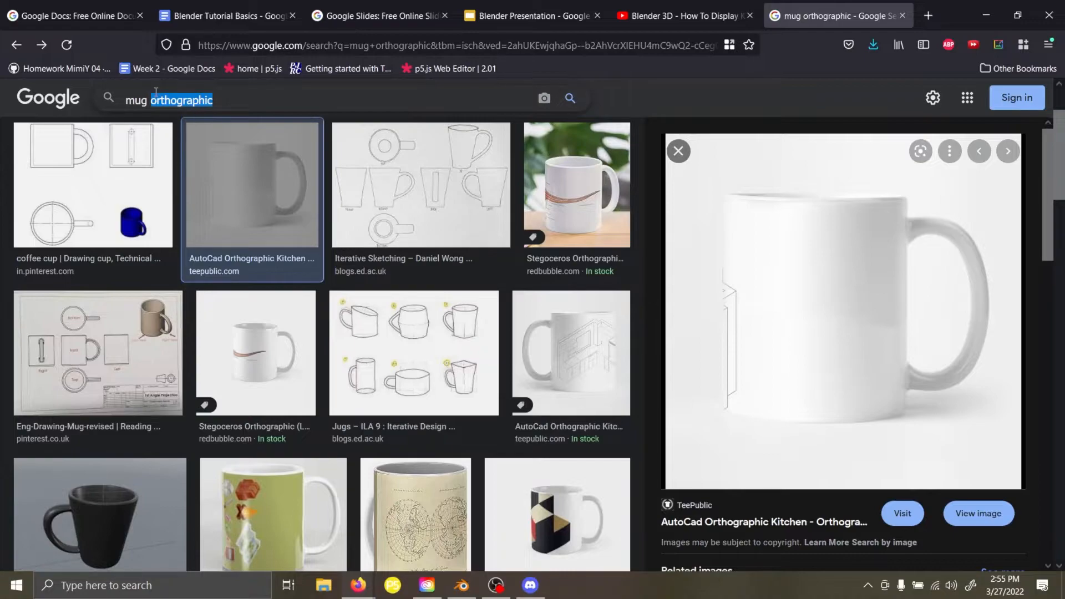
text(side)
key(Return)
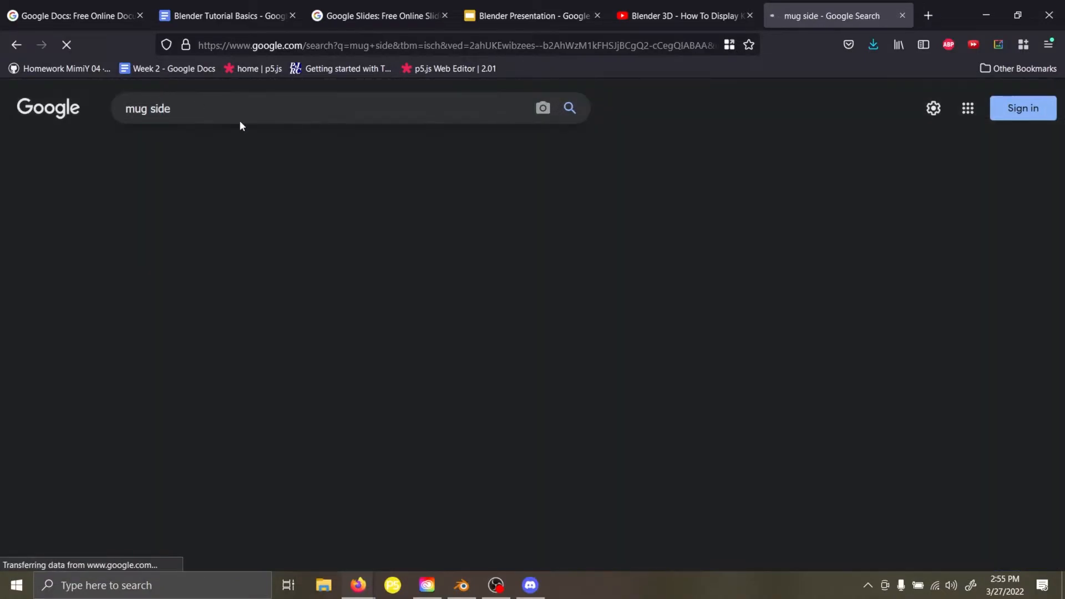
scroll(558, 311, down, 3)
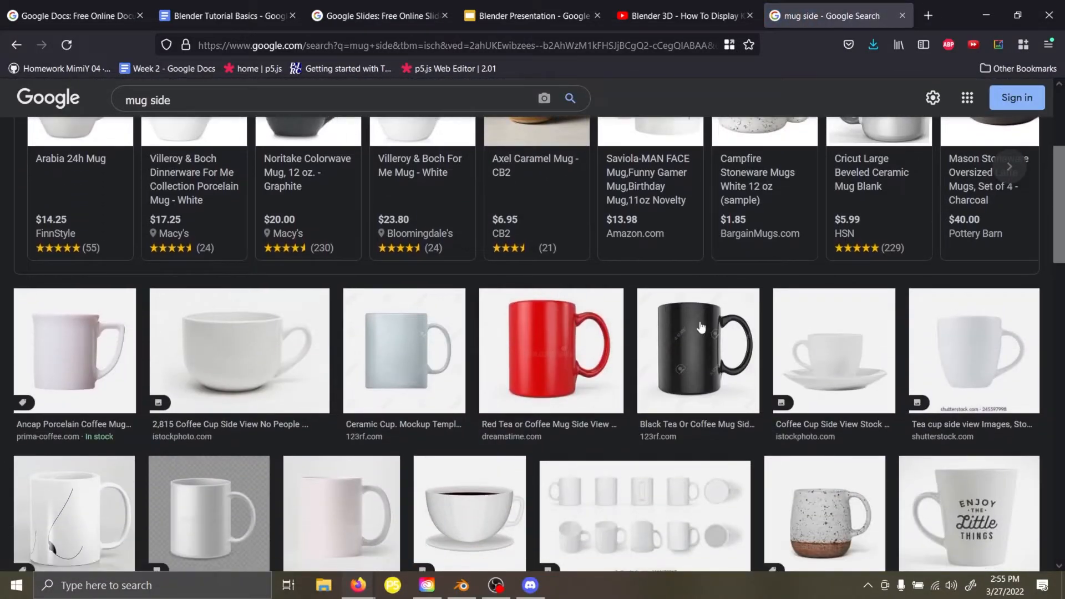
click(952, 321)
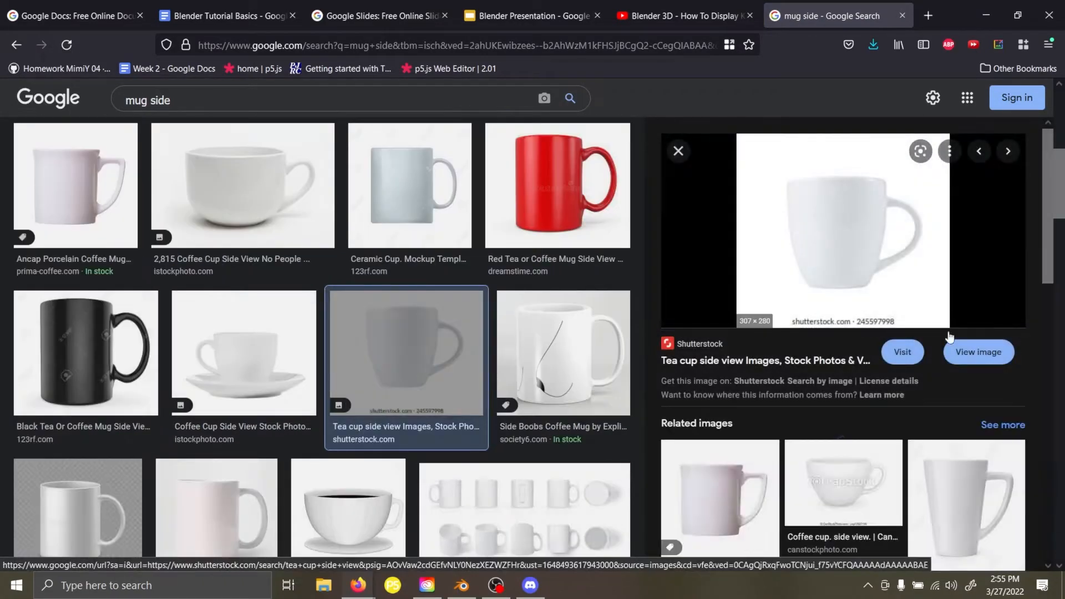
Try to save the white Shutterstock coffee cup image into the Hobbies folder on the Desktop.
click(977, 352)
right_click(462, 295)
click(515, 309)
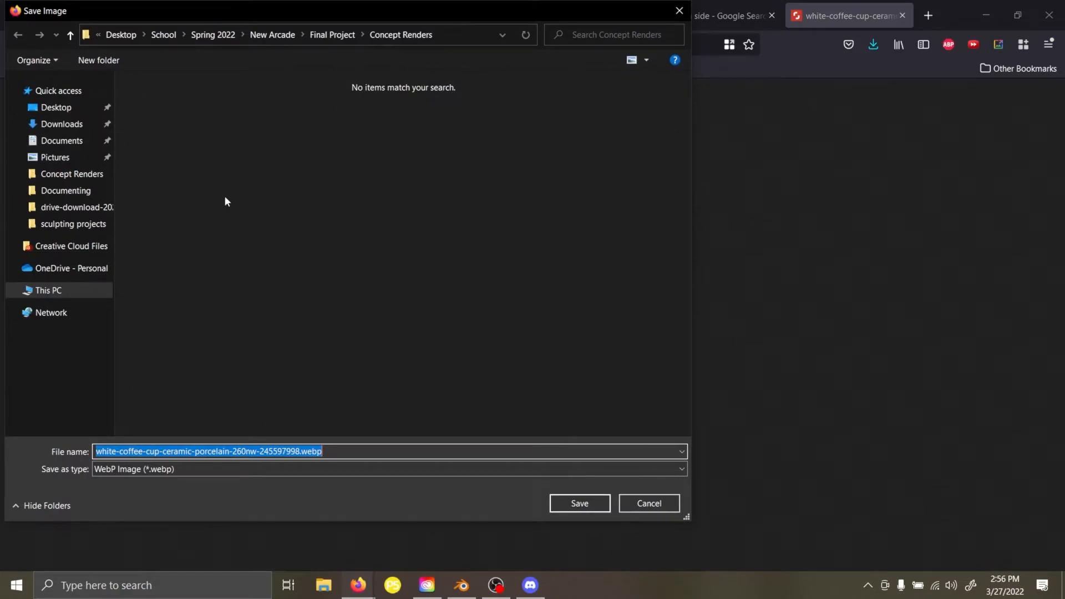
click(58, 109)
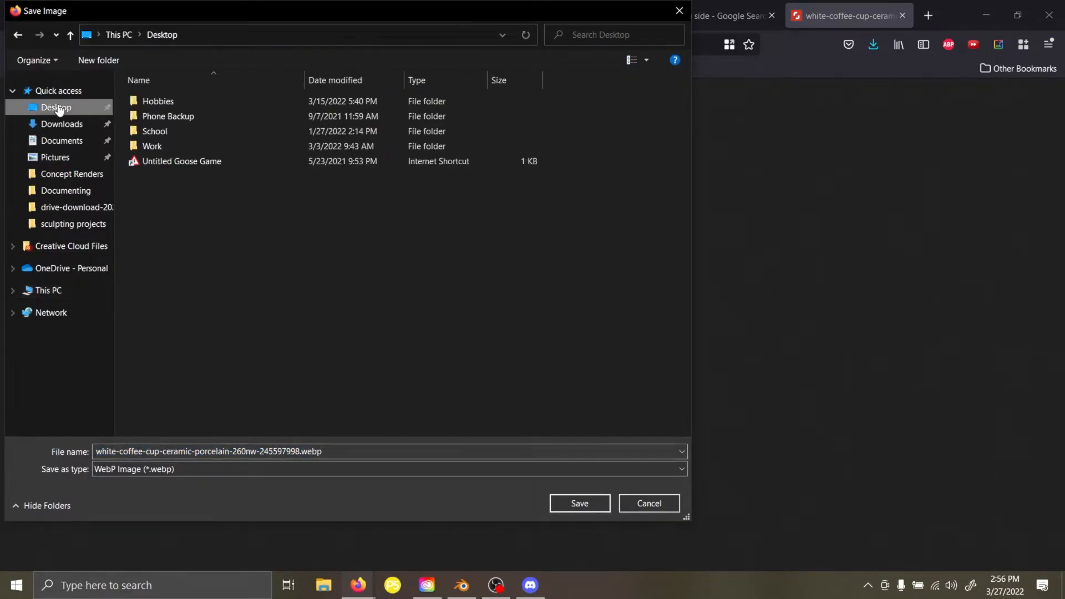
double_click(169, 104)
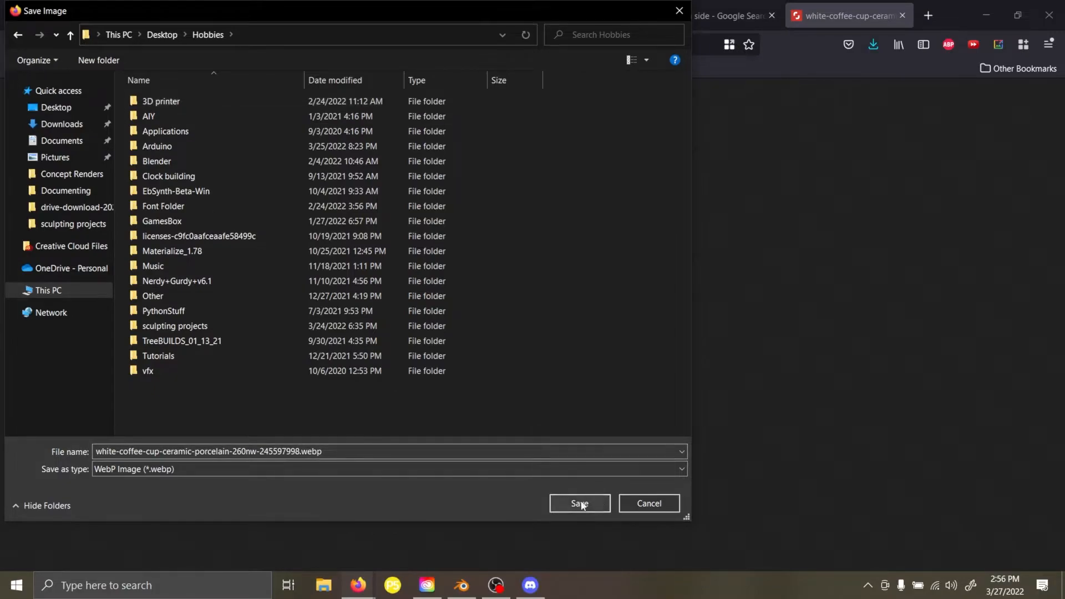
click(647, 502)
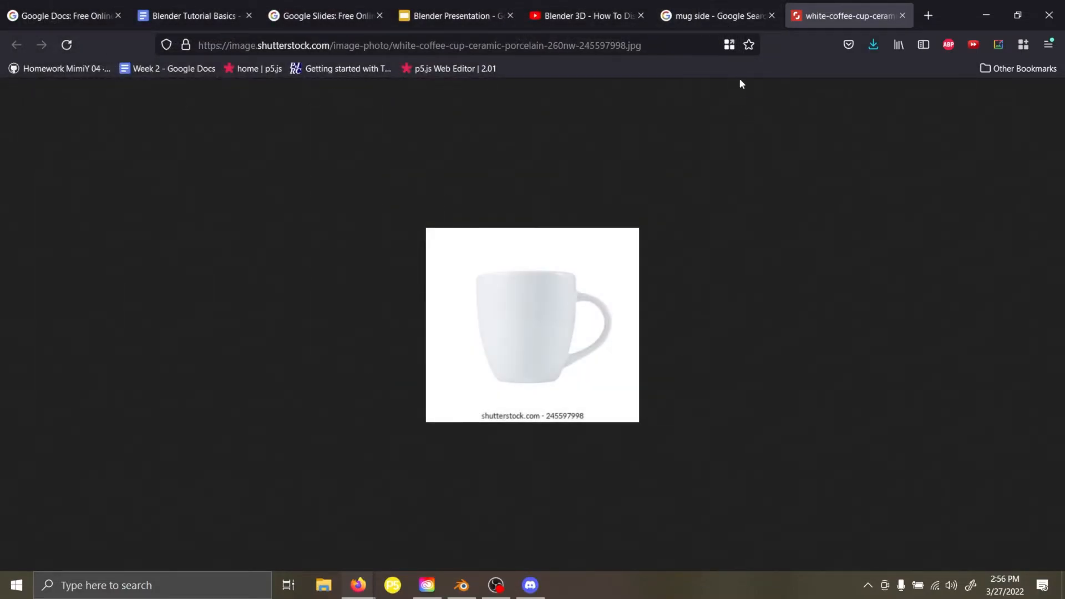
Preview other side-view mugs in the image results and try to save the TeePublic Pink Gerbera Daisy mug image.
click(713, 15)
scroll(257, 230, down, 4)
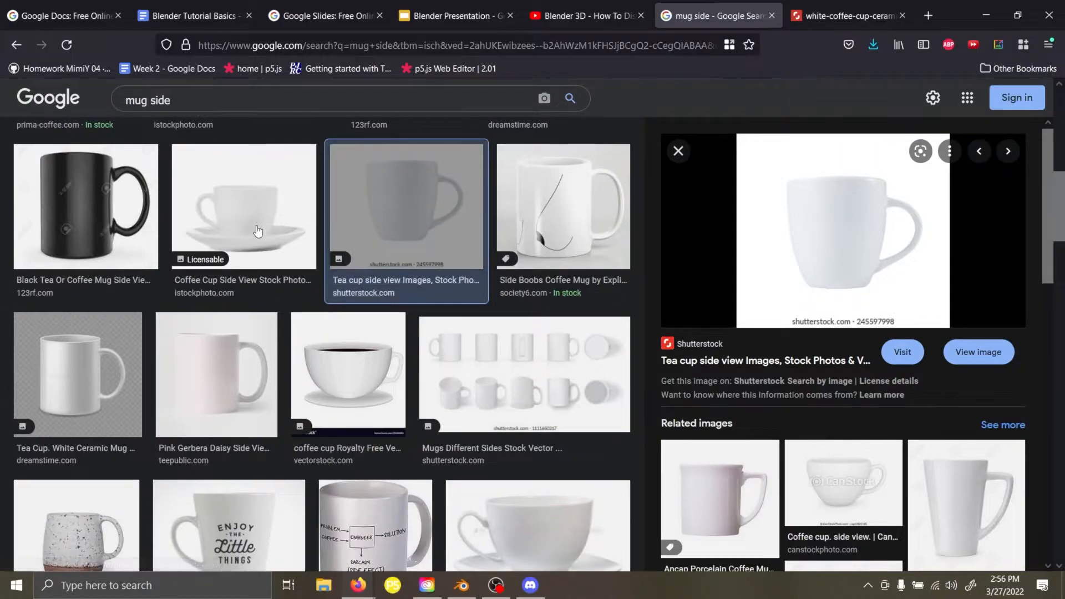
click(121, 380)
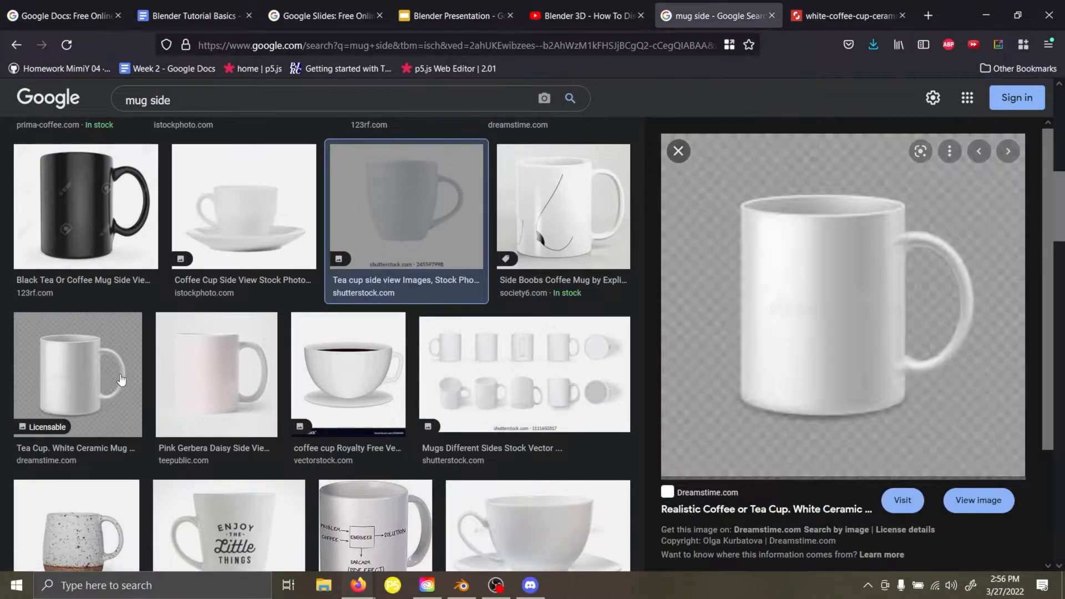
scroll(148, 368, down, 3)
click(219, 258)
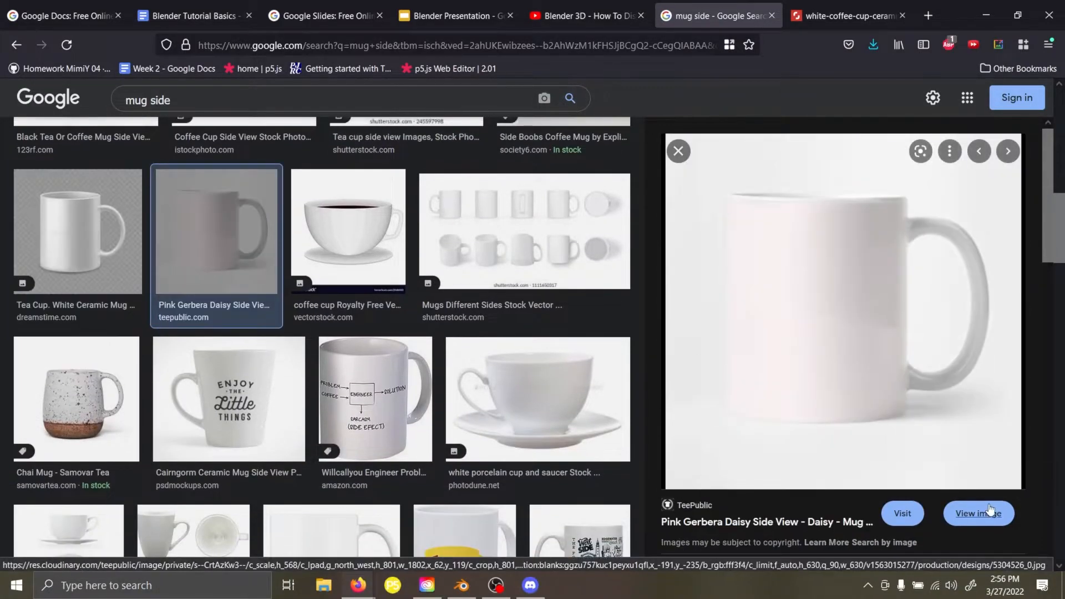
click(986, 506)
right_click(485, 261)
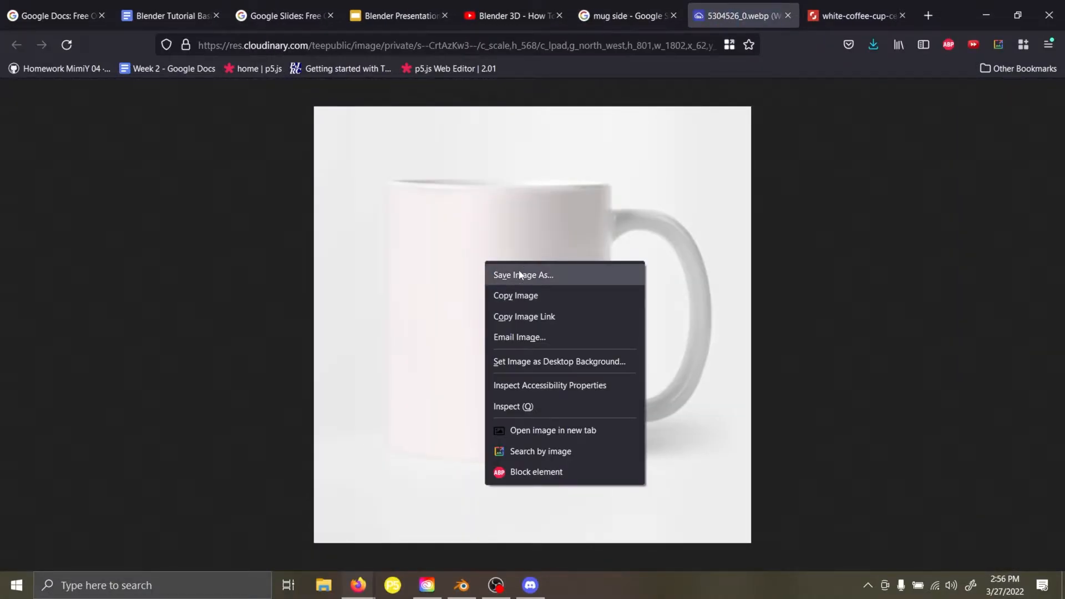
click(520, 275)
click(661, 503)
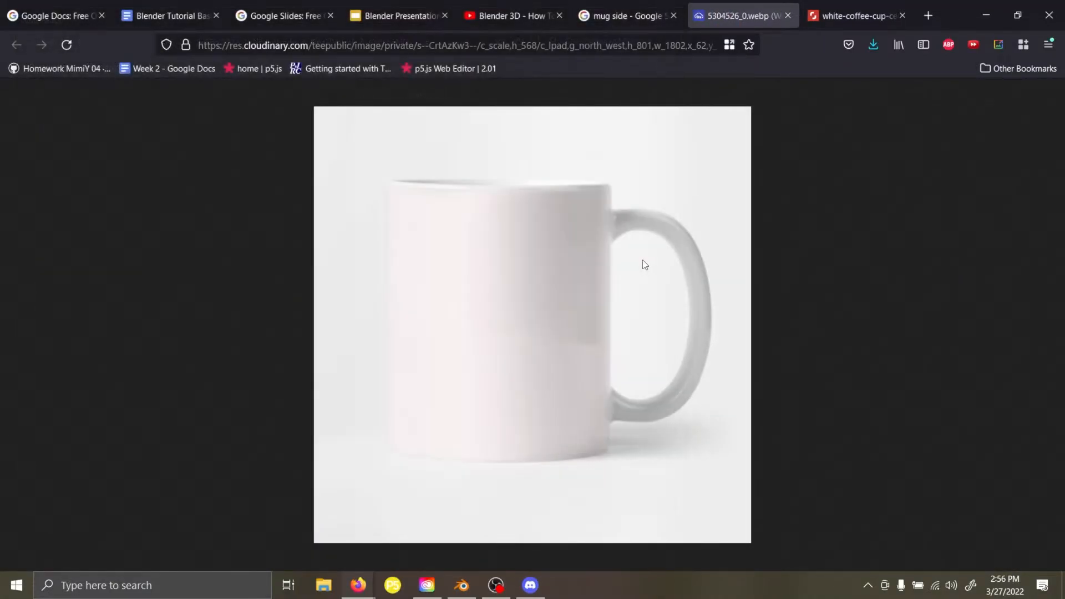
Find the white Teespring "Good Morning, Night Owl" mug in the image results and open its full image.
click(627, 16)
scroll(461, 262, down, 2)
scroll(461, 262, down, 3)
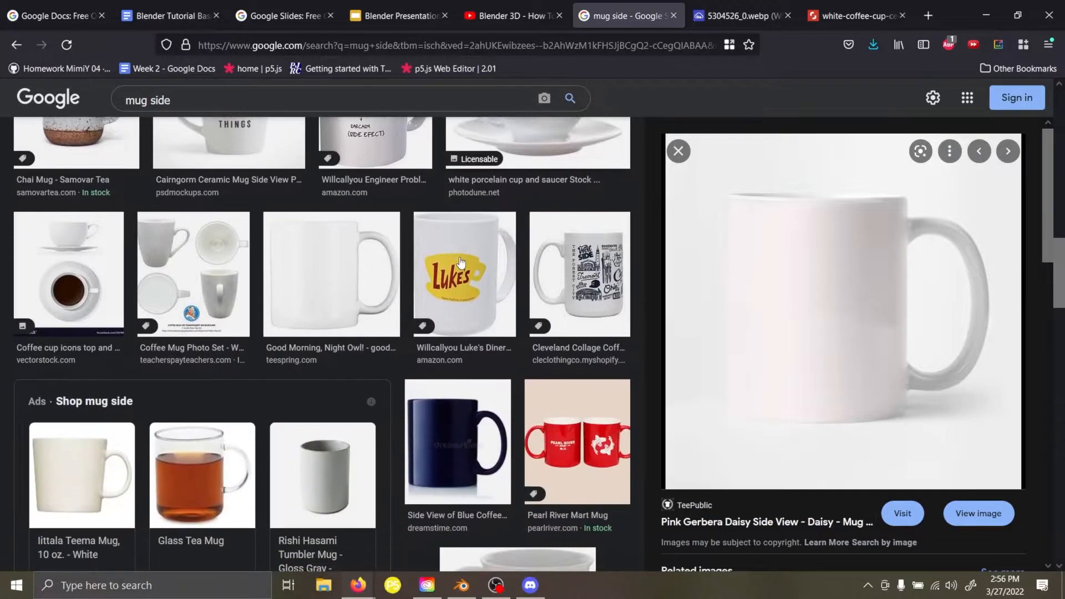
click(349, 257)
click(1003, 418)
Save the white mug image as mockup.jpg in the Hobbies folder on the Desktop.
right_click(484, 381)
click(499, 365)
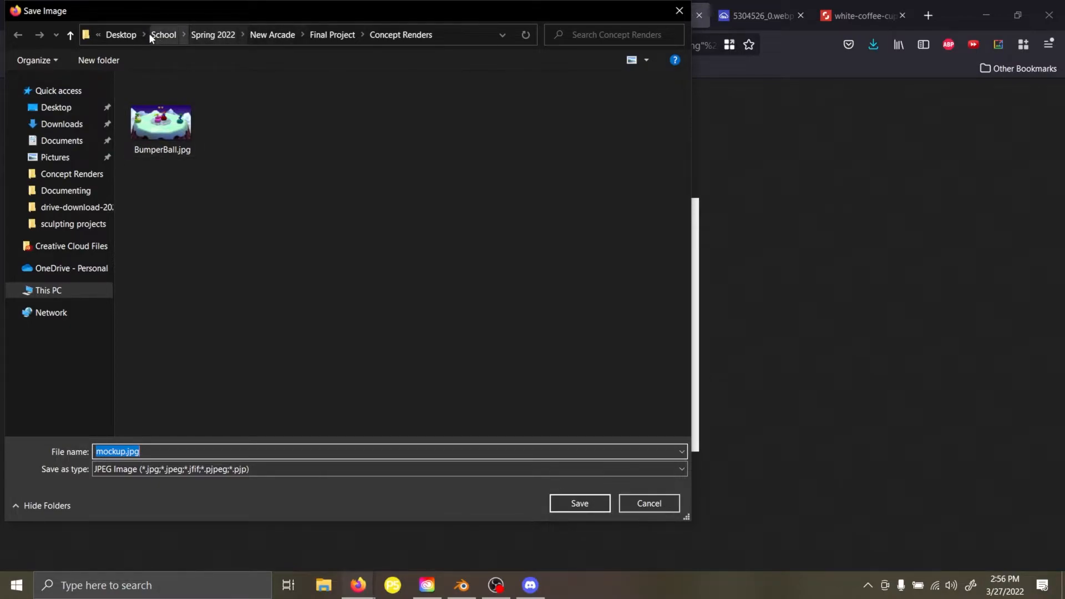
click(169, 36)
click(166, 35)
click(171, 105)
double_click(171, 105)
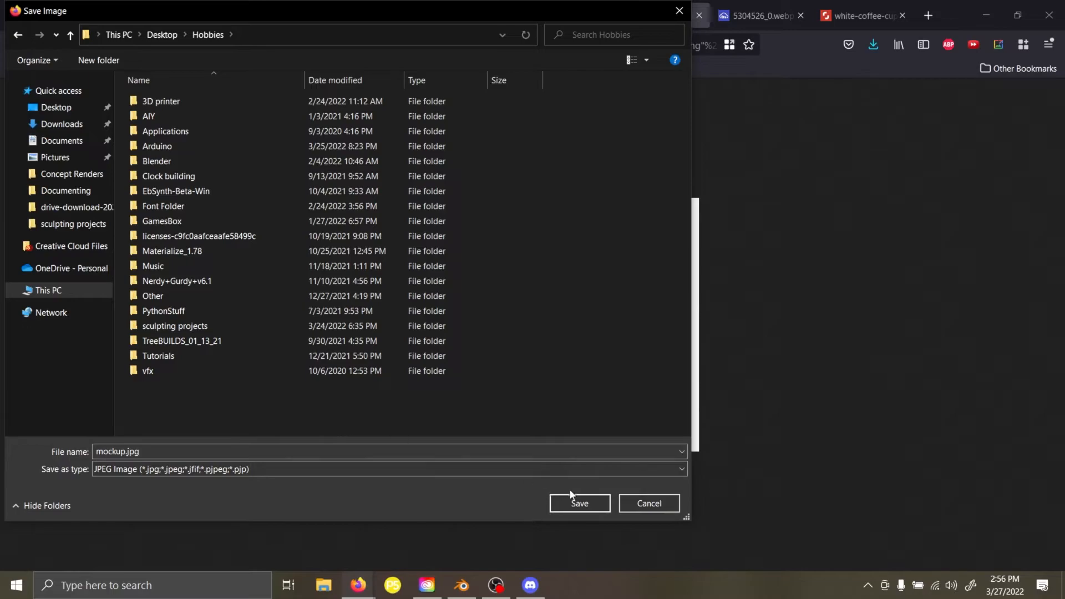
click(580, 503)
Switch to Blender, put the cylinder in Object Mode and look at it in the front orthographic view.
click(530, 585)
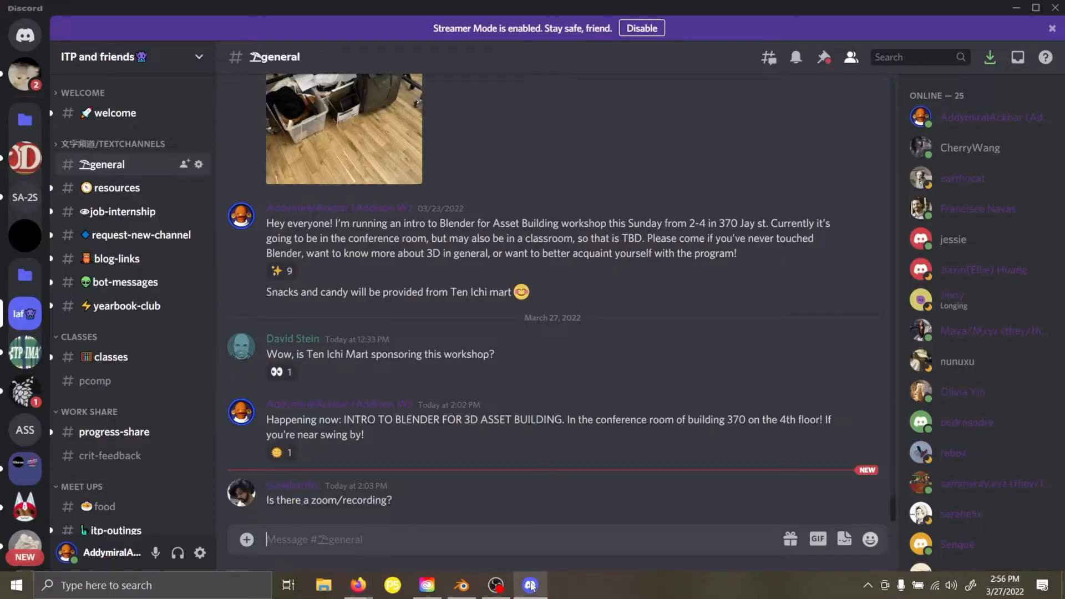
click(462, 586)
middle_drag(445, 290, 619, 325)
key(grave)
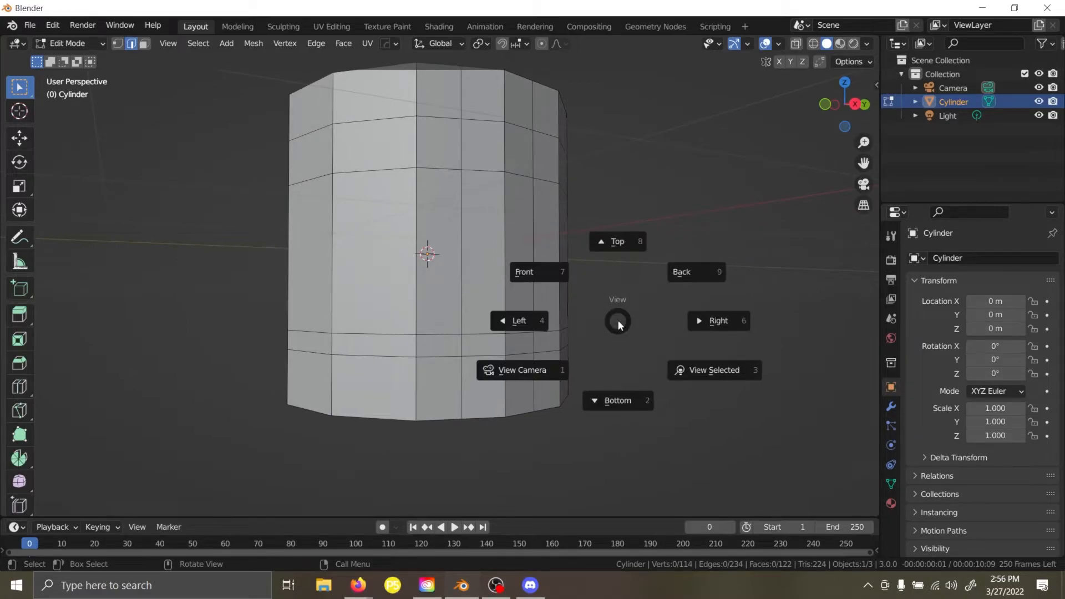
click(494, 321)
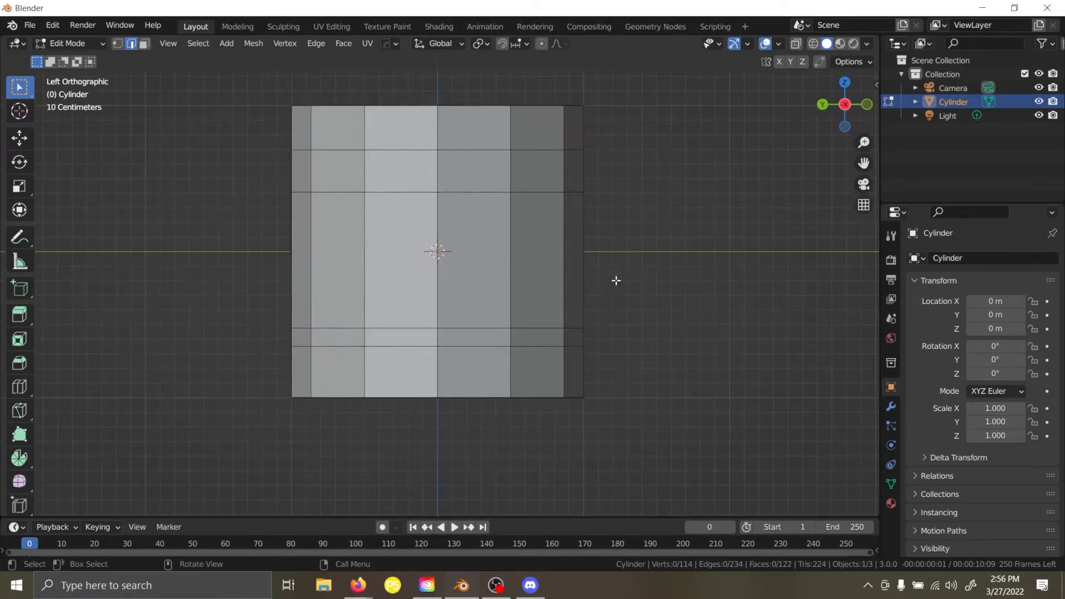
click(64, 43)
click(77, 58)
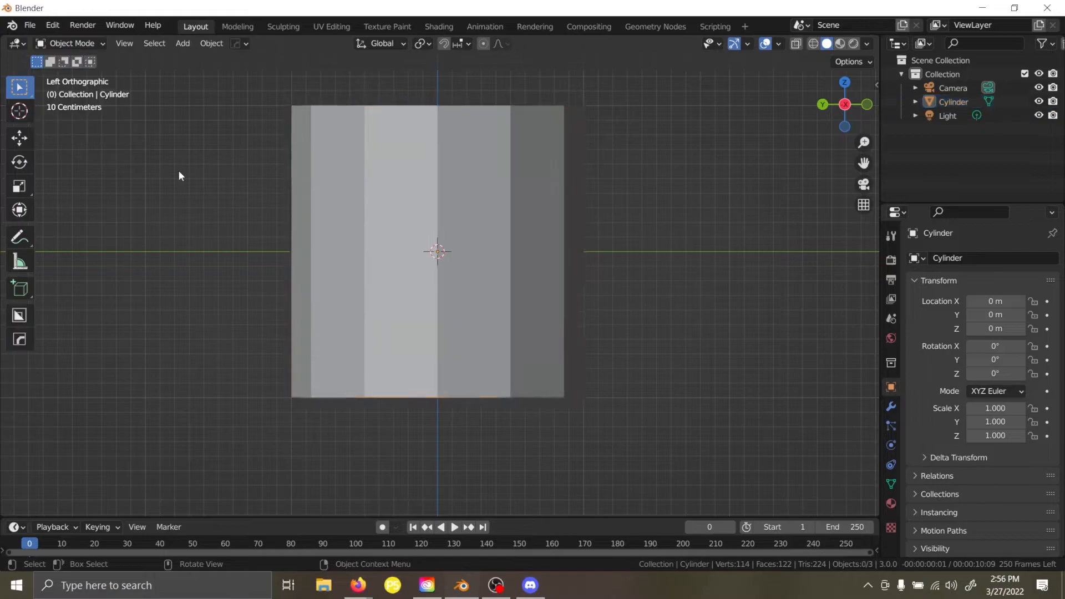
key(shift+a)
scroll(219, 167, down, 1)
key(grave)
click(134, 133)
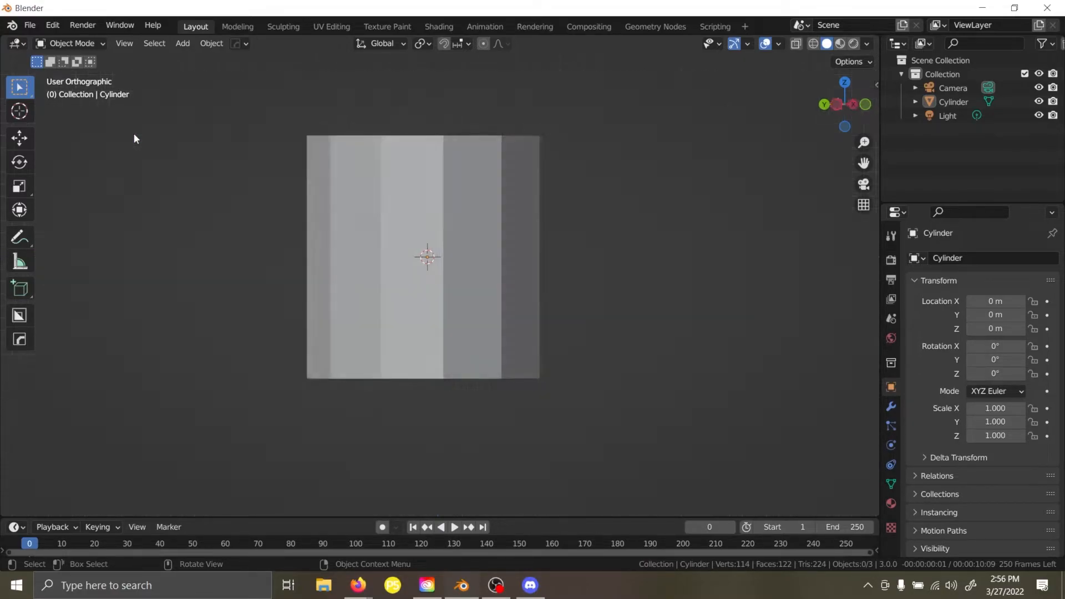
Add mockup.jpg from the Desktop's Hobbies folder as a reference image aligned to the front view.
key(shift+a)
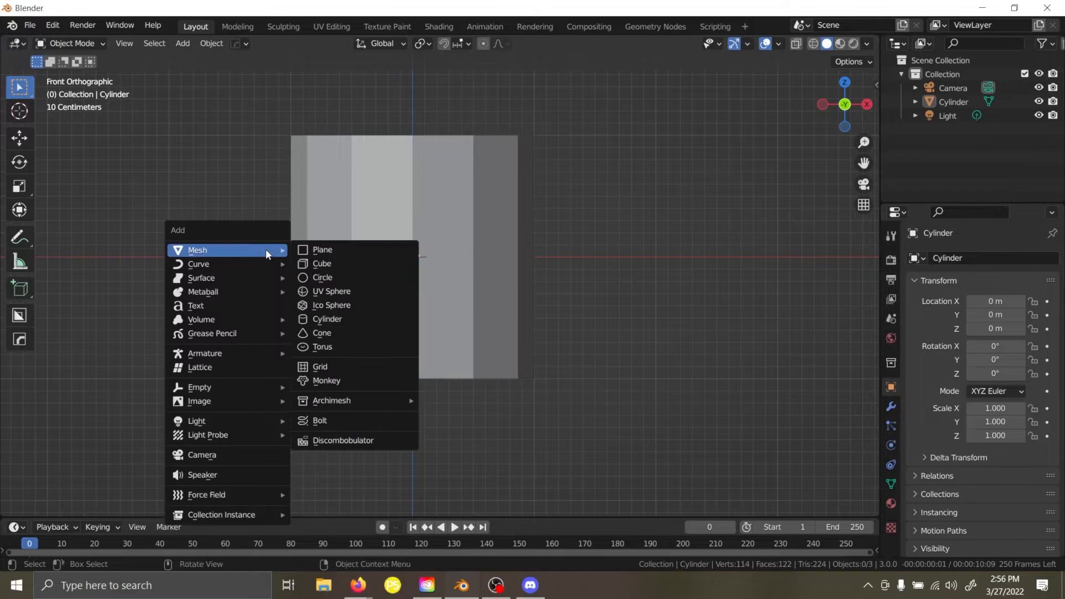
mouse_move(219, 407)
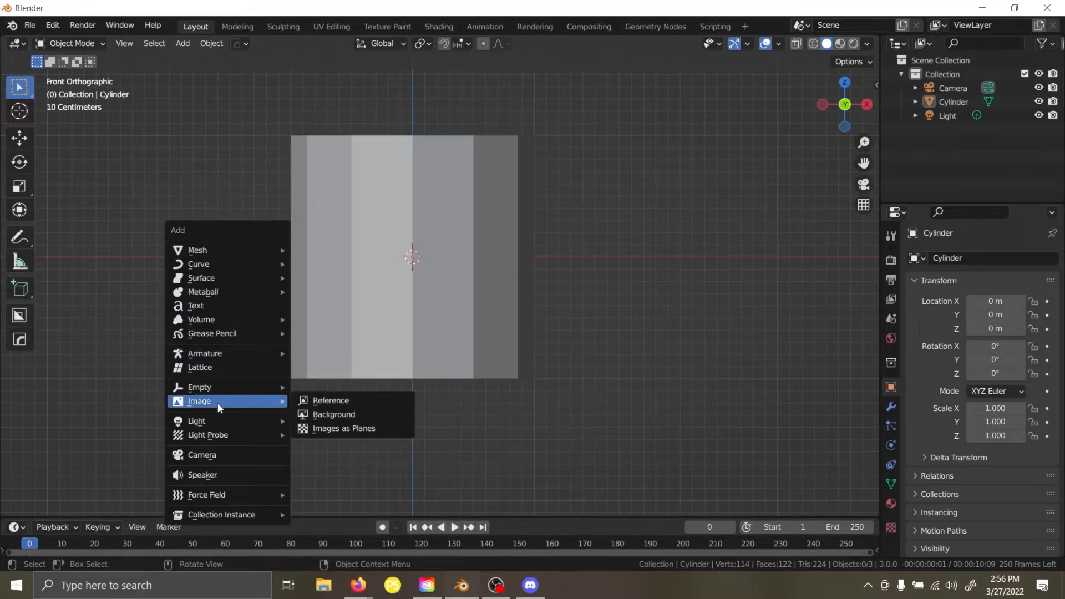
click(353, 399)
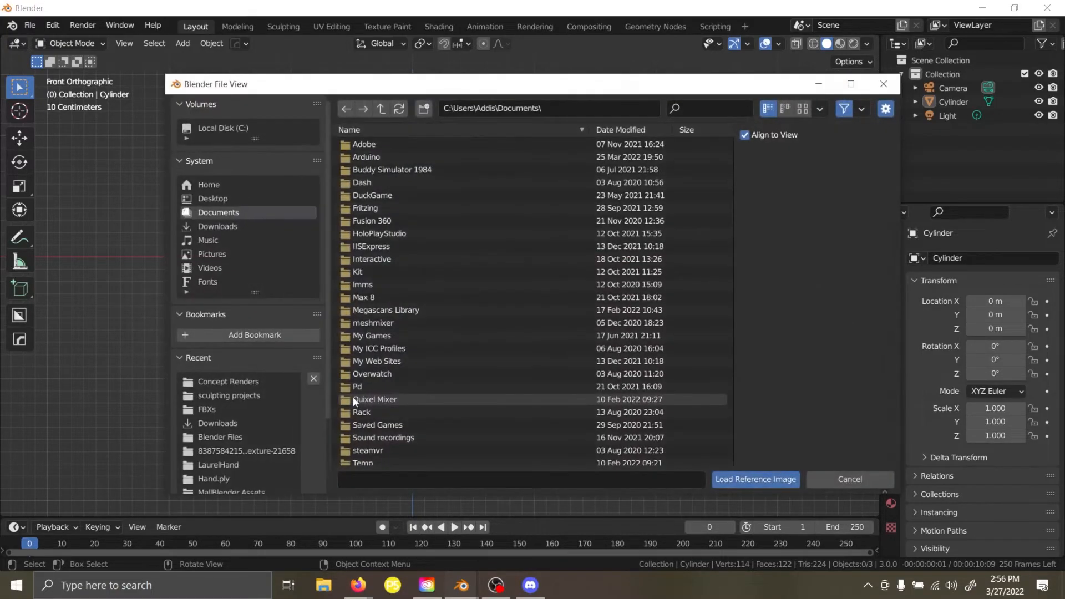
click(213, 198)
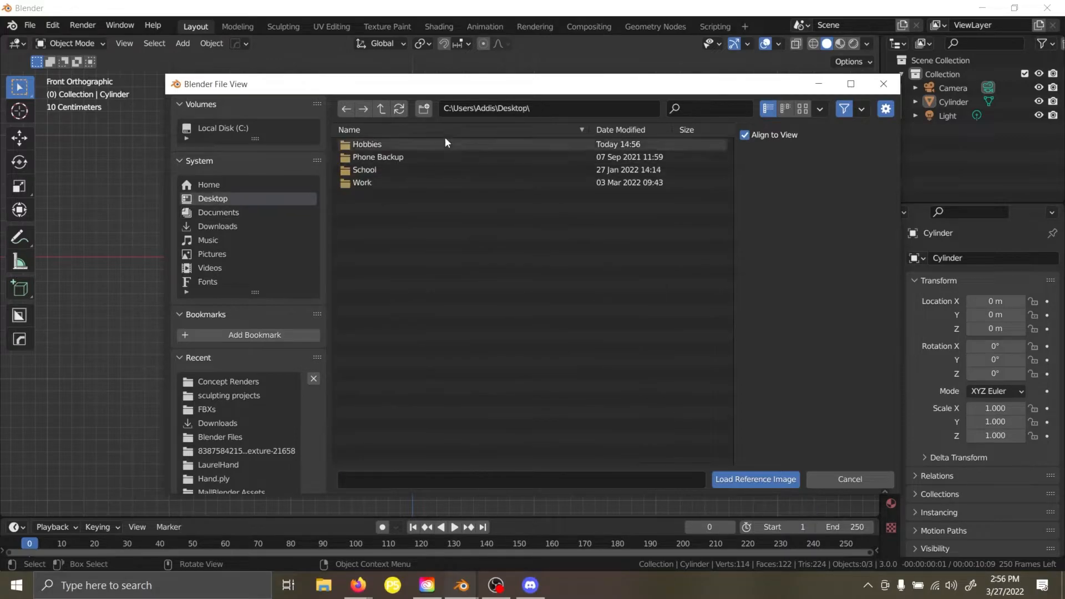
click(446, 134)
double_click(416, 181)
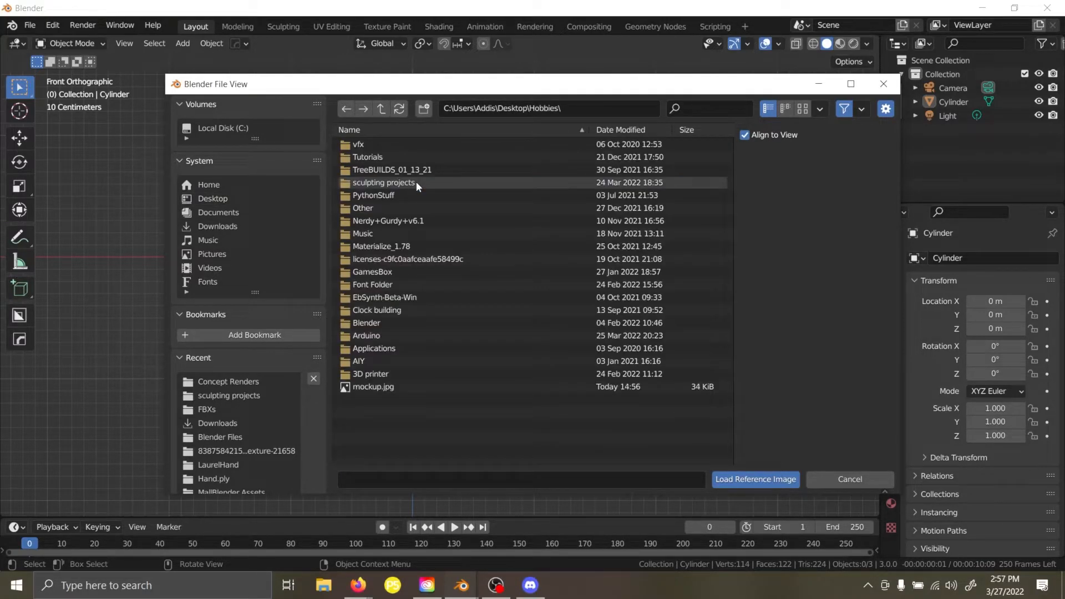
click(409, 383)
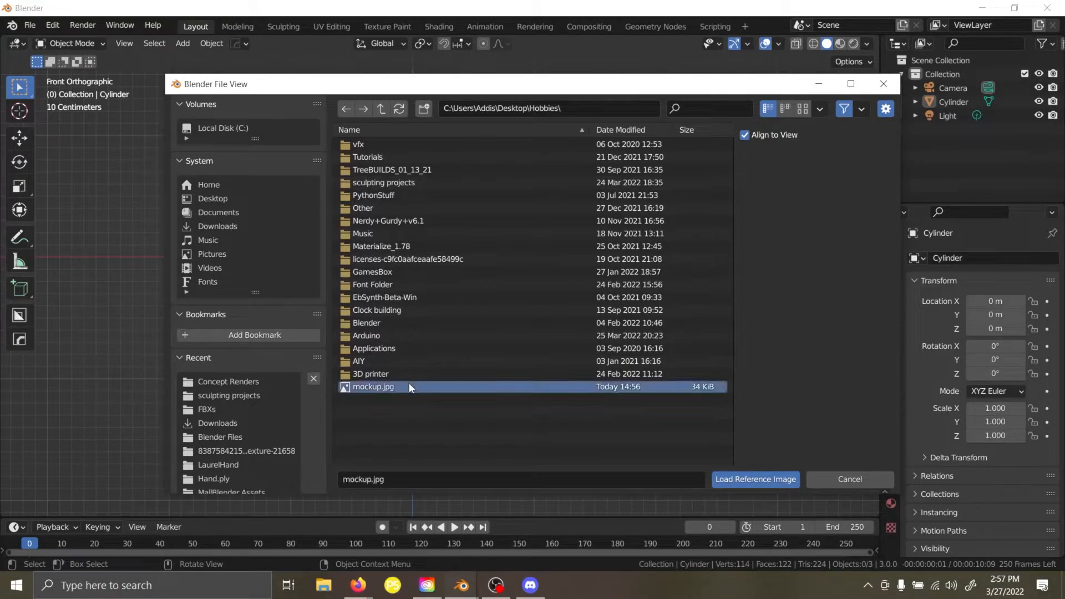
click(766, 481)
Move the reference image about 0.378 m along X and scale it to 0.676 to approach the cylinder's size.
scroll(461, 288, down, 5)
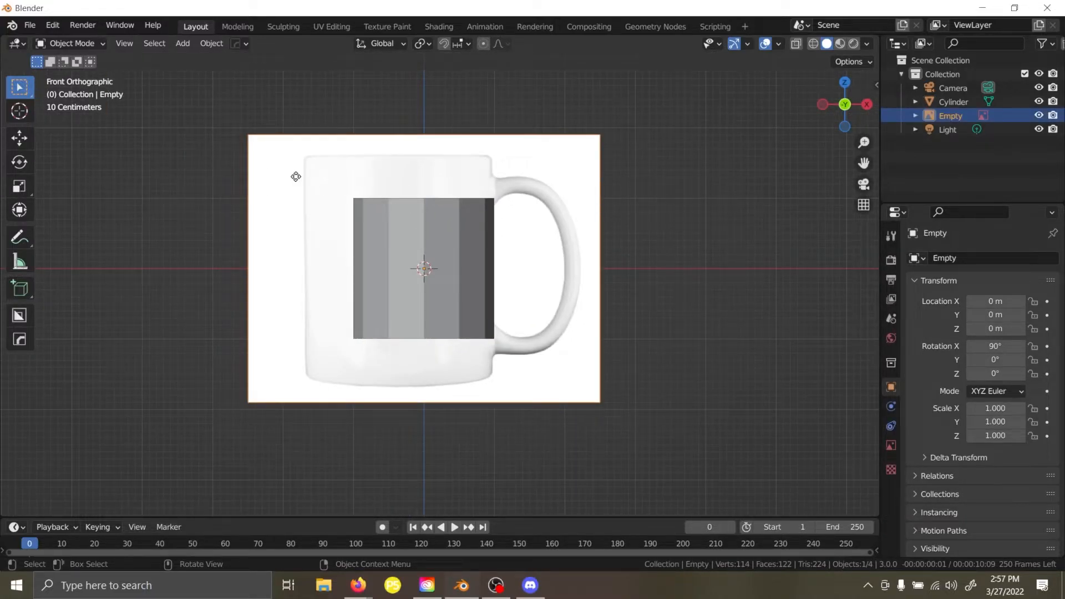
key(g)
key(x)
click(322, 175)
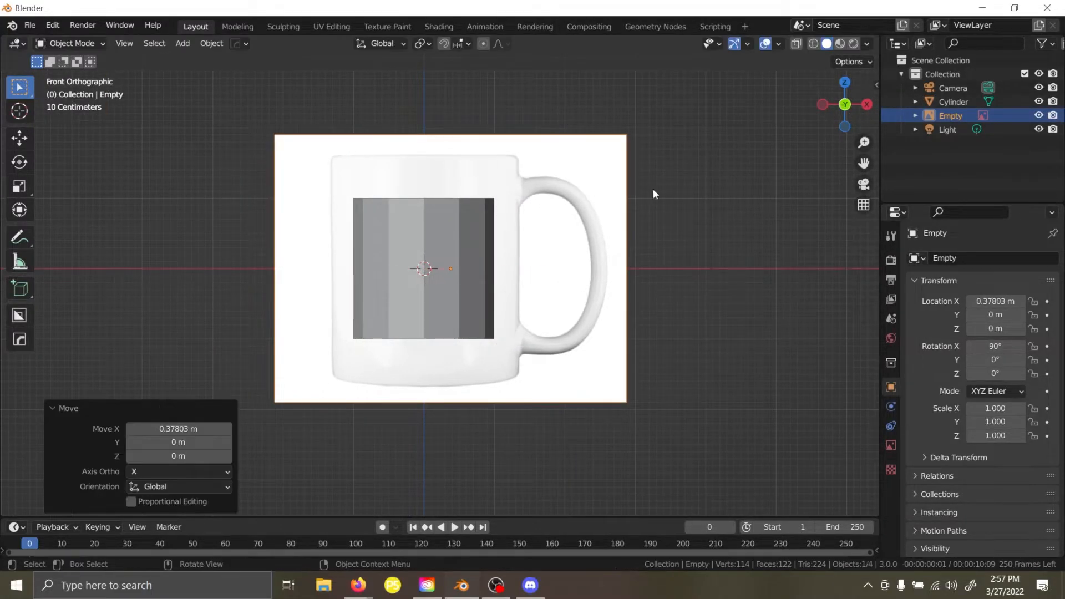
key(s)
click(569, 183)
Raise the reference image to about 0.055 m on Z to line the pictured mug up with the cylinder.
key(g)
key(z)
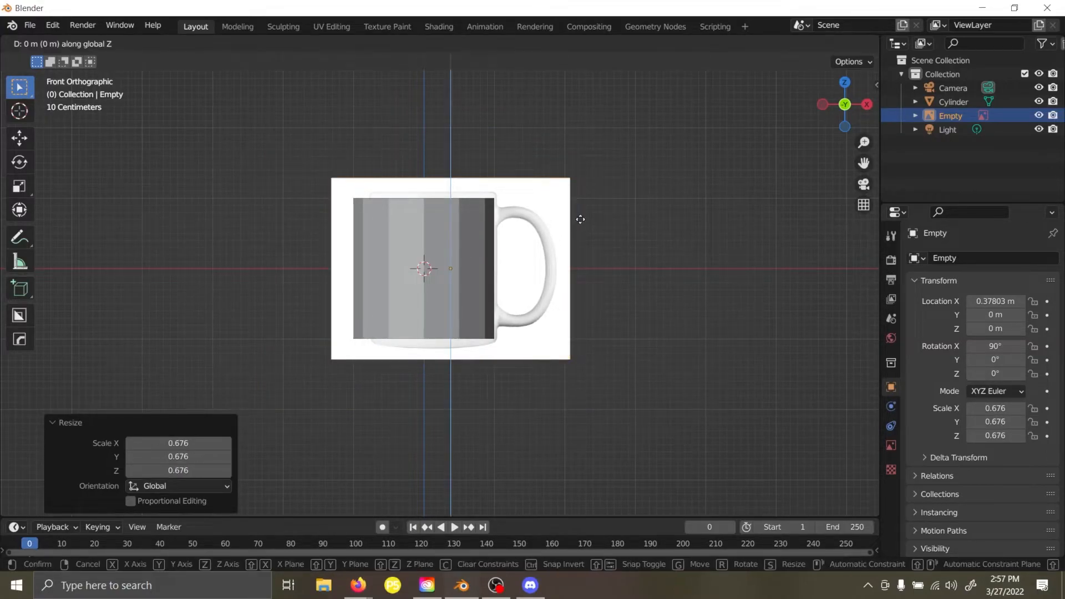
click(580, 212)
scroll(581, 214, up, 3)
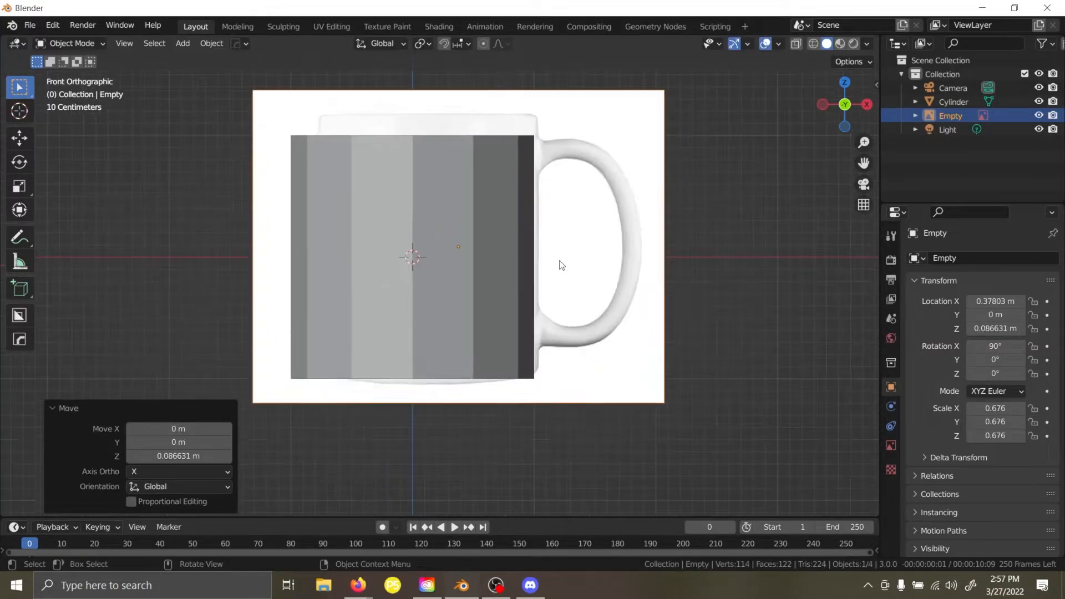
key(g)
key(z)
click(619, 174)
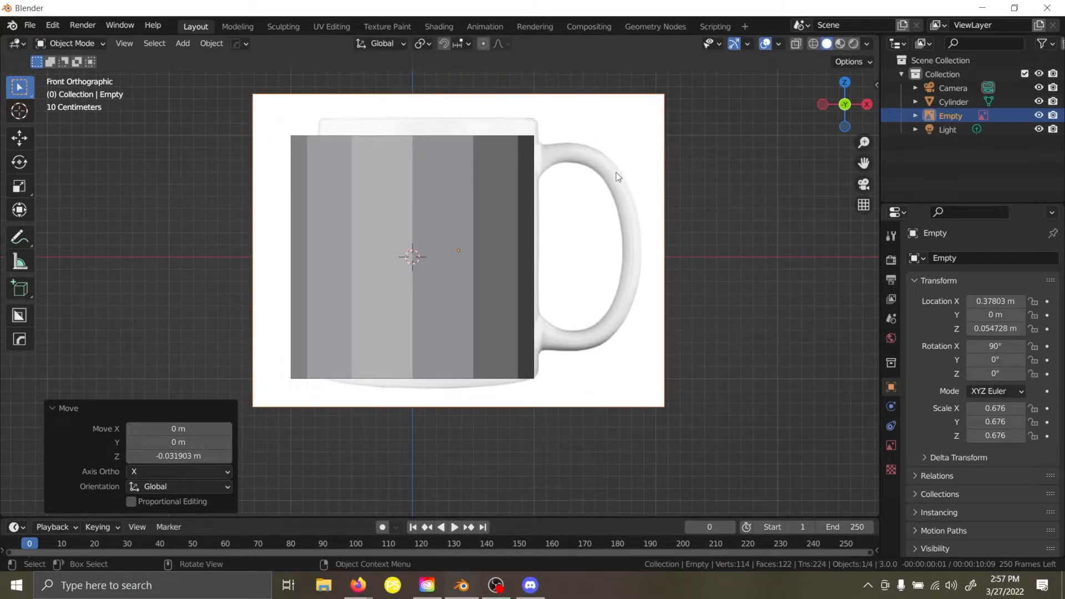
Enter Edit Mode on the mug cylinder and add a 12-vertex cylinder, 1 m radius and 2 m deep, to its mesh.
click(62, 44)
click(64, 45)
click(421, 202)
key(Tab)
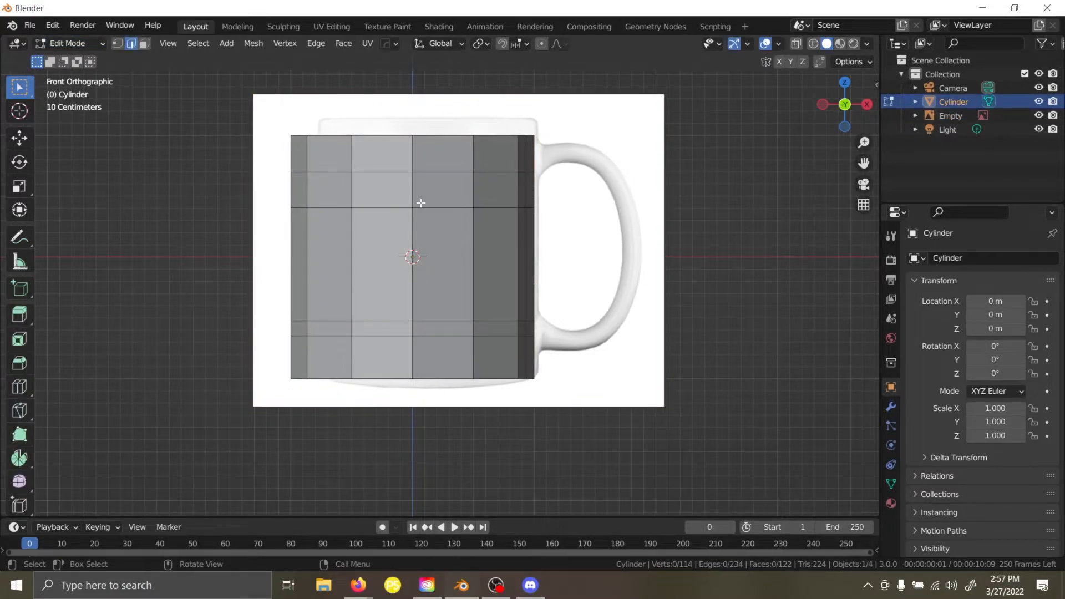
key(shift+a)
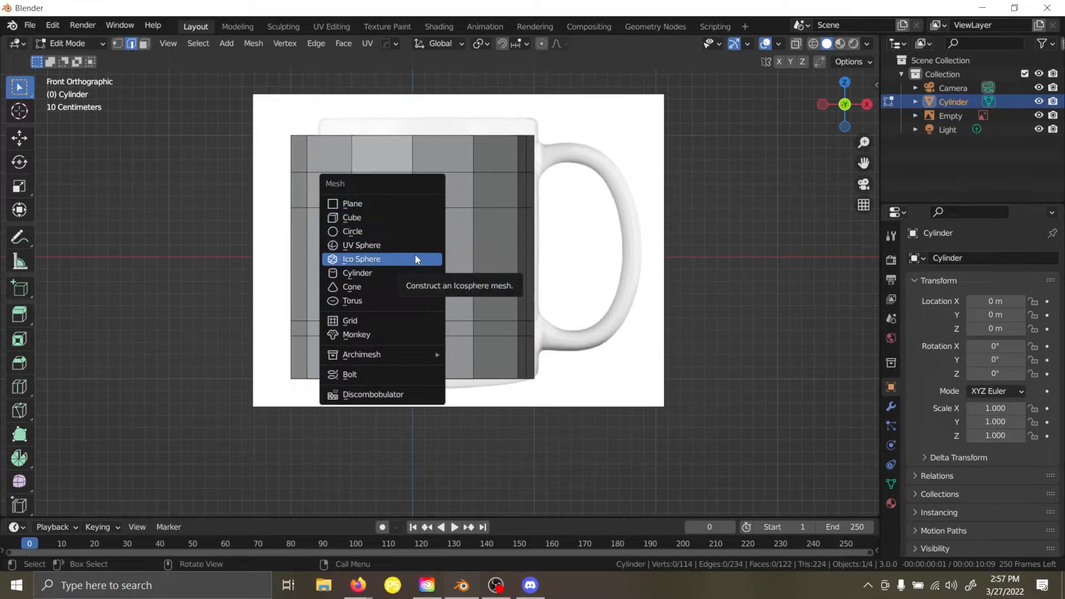
click(411, 272)
Try to move the added cylinder about 1.32 m along negative X, and undo the move.
key(g)
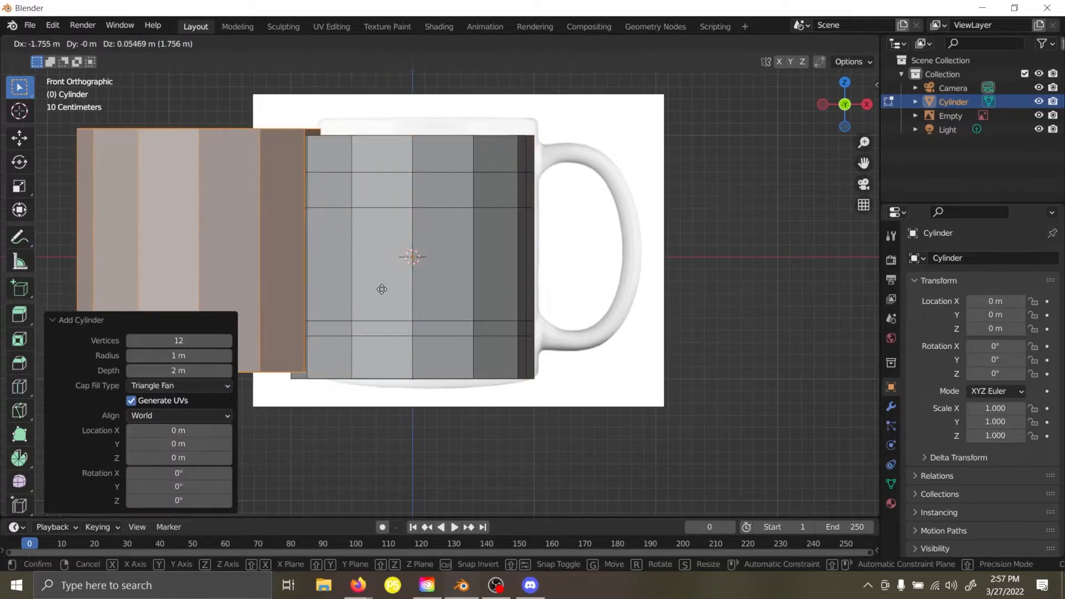
right_click(382, 289)
middle_drag(382, 289, 448, 288)
key(Tab)
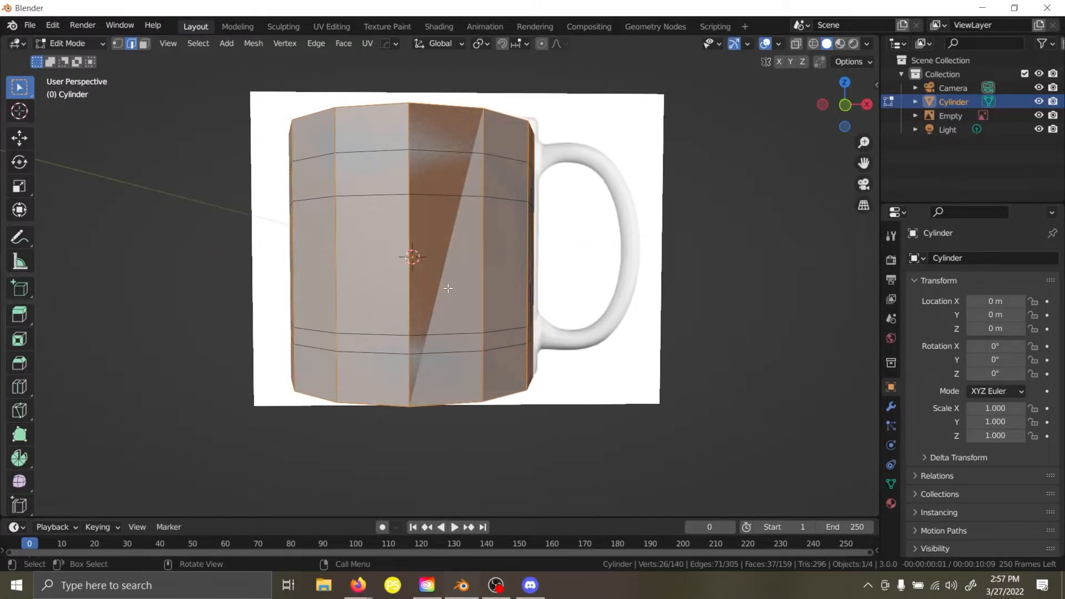
key(g)
key(x)
click(331, 289)
middle_drag(330, 289, 434, 307)
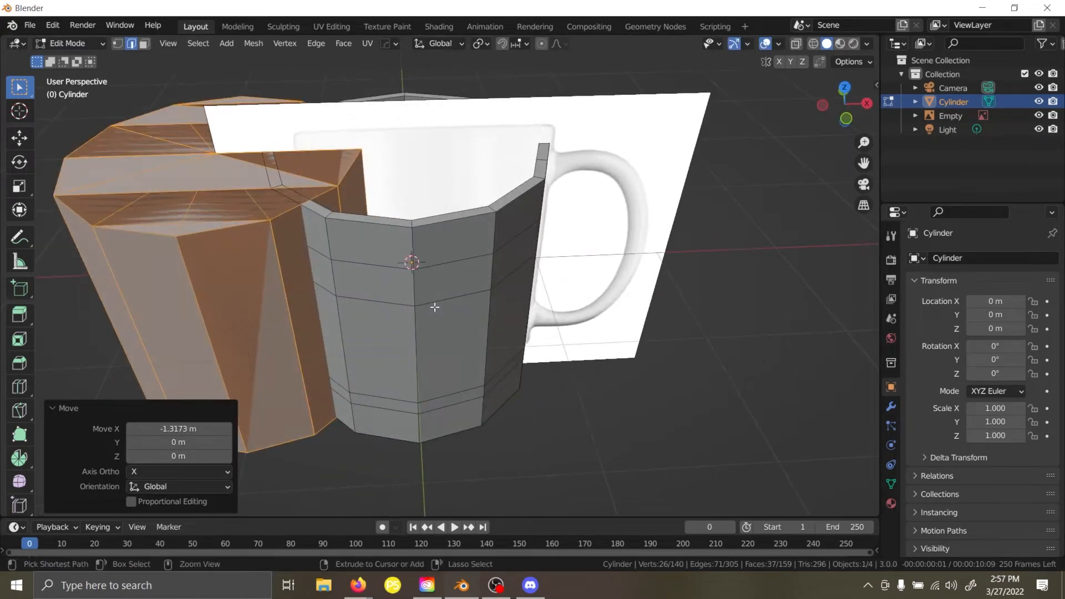
key(ctrl+z)
Move the added cylinder about 1.65 m along negative X so it stands beside the mug body.
key(g)
key(x)
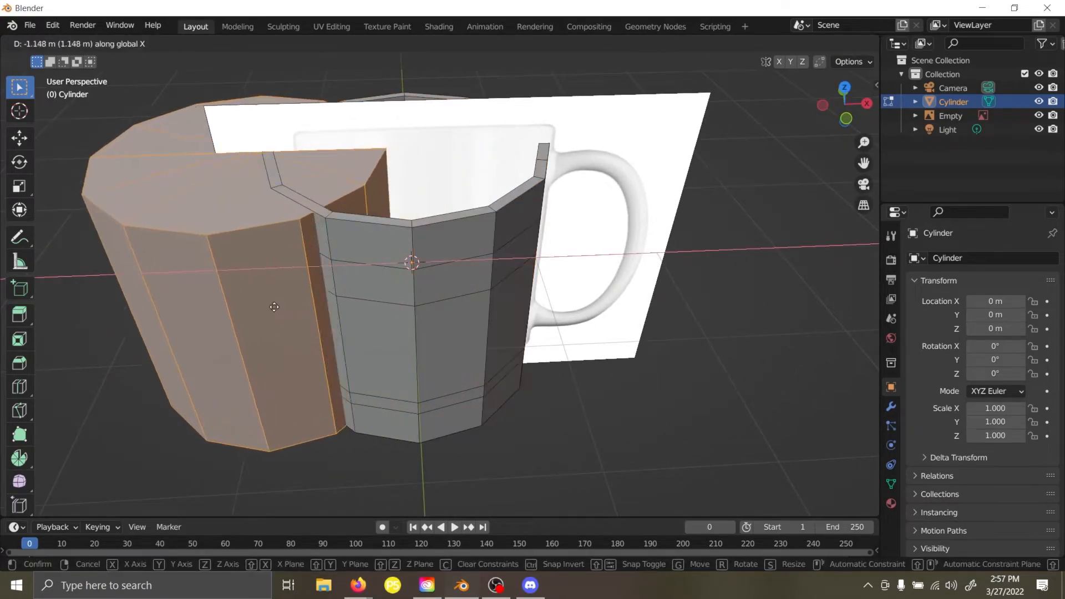
click(250, 308)
middle_drag(250, 308, 436, 204)
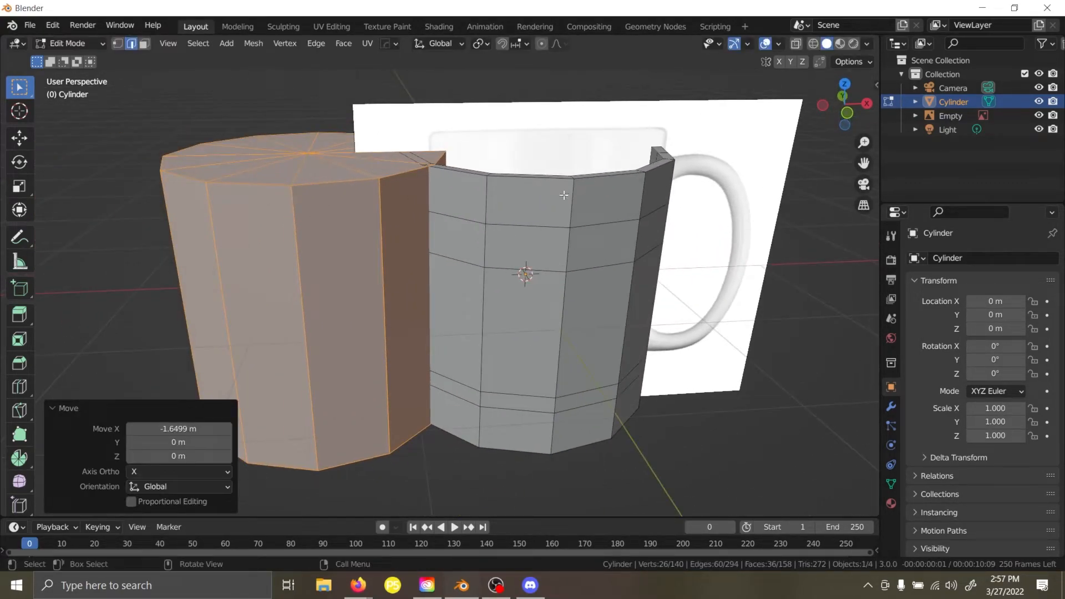
Move the added cylinder farther along negative X, clear of the mug body, and try moving the whole object in Object Mode.
key(g)
key(x)
click(436, 216)
key(Tab)
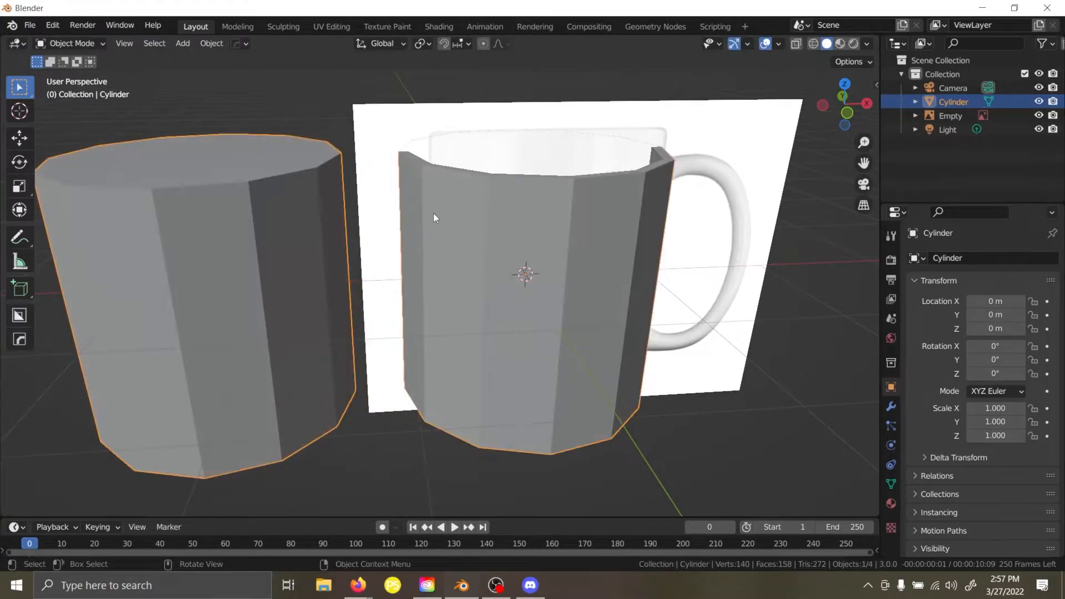
middle_drag(558, 233, 563, 238)
key(g)
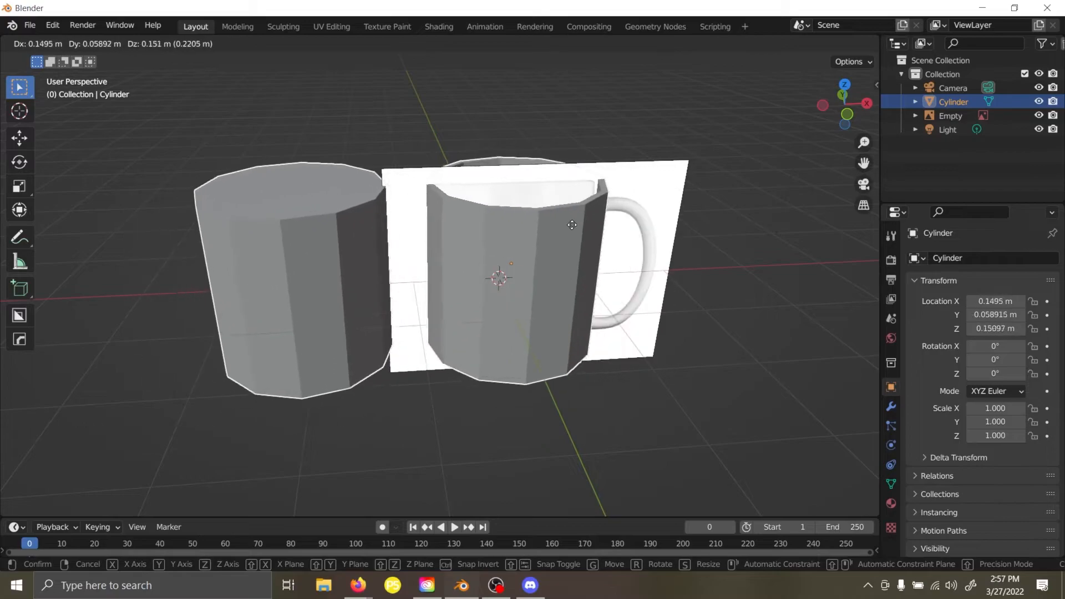
key(Escape)
key(Tab)
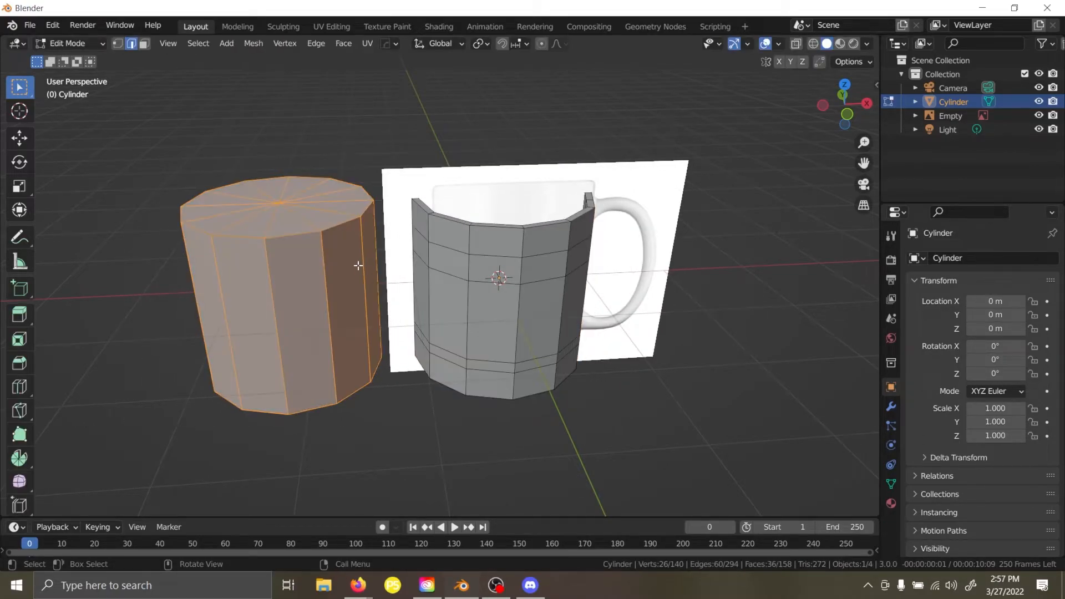
Delete the added cylinder from the mug's mesh and return to Object Mode.
key(x)
click(355, 260)
middle_drag(374, 259, 440, 223)
shift+middle_drag(588, 281, 424, 285)
key(Tab)
Move the reference image about 2.13 m along Y so it stands behind the mug.
mouse_move(565, 228)
middle_down()
mouse_move(581, 243)
mouse_move(614, 219)
mouse_move(480, 297)
middle_up()
click(587, 241)
key(g)
key(y)
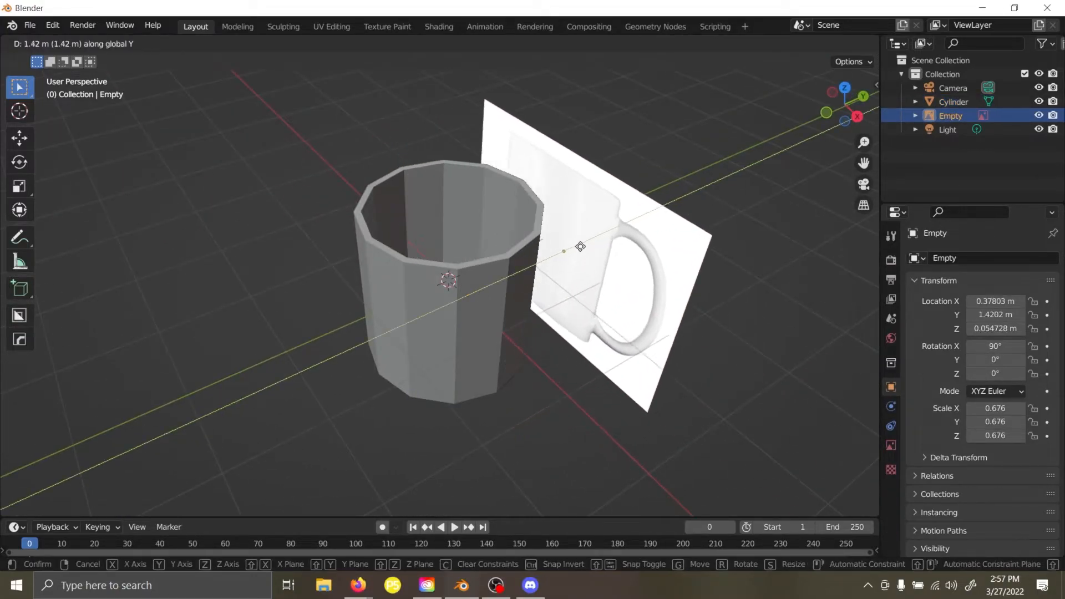
click(614, 227)
mouse_move(615, 227)
middle_down()
mouse_move(597, 244)
mouse_move(609, 235)
middle_up()
Show the scene as a wireframe from the front and shift the reference image about 0.137 m along negative X.
key(grave)
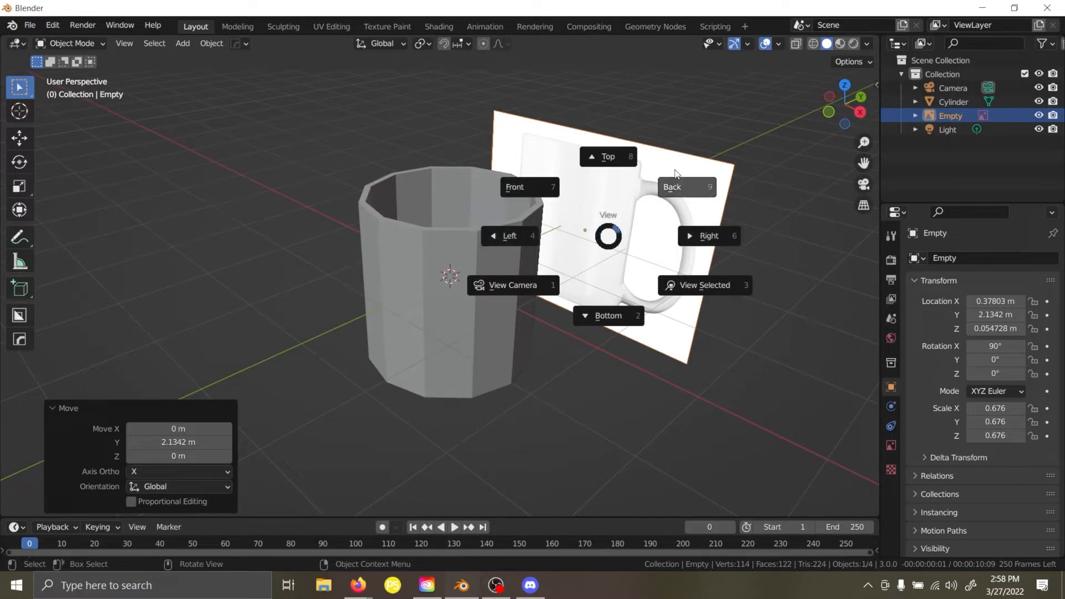
click(513, 186)
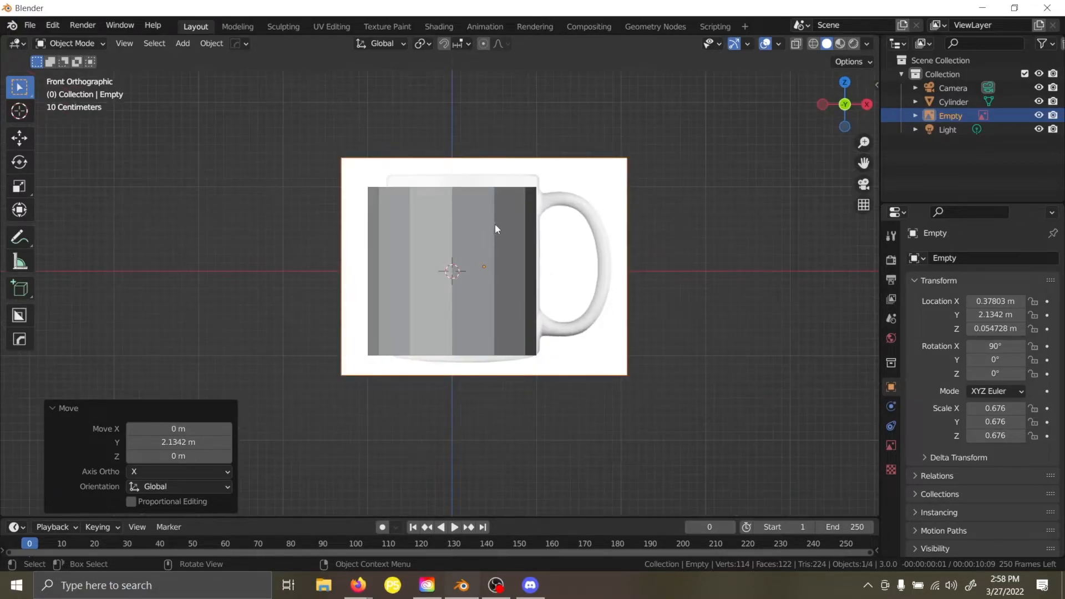
key(z)
click(380, 237)
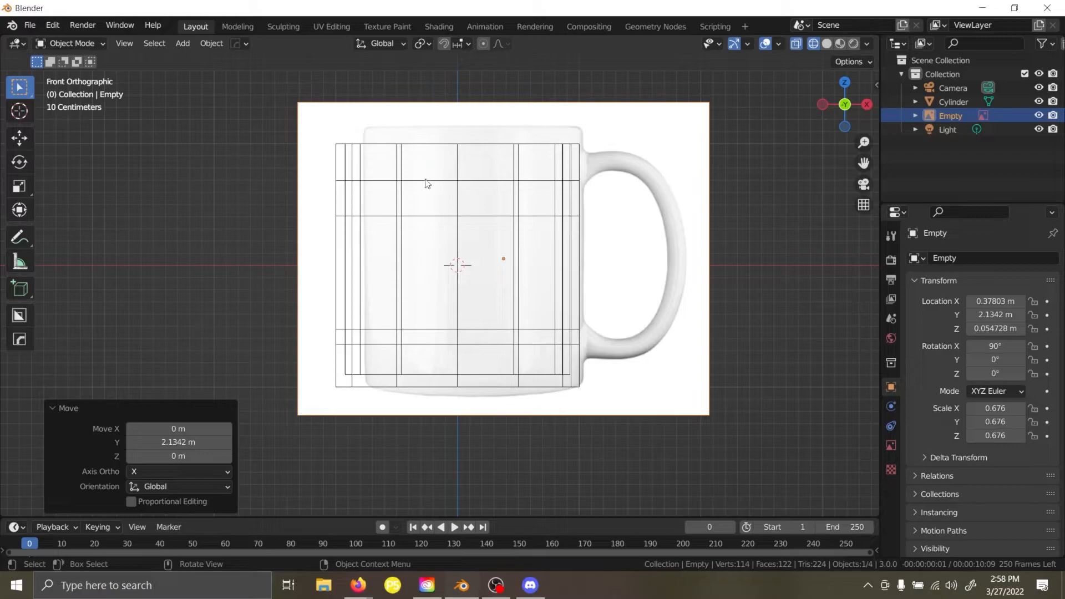
click(664, 167)
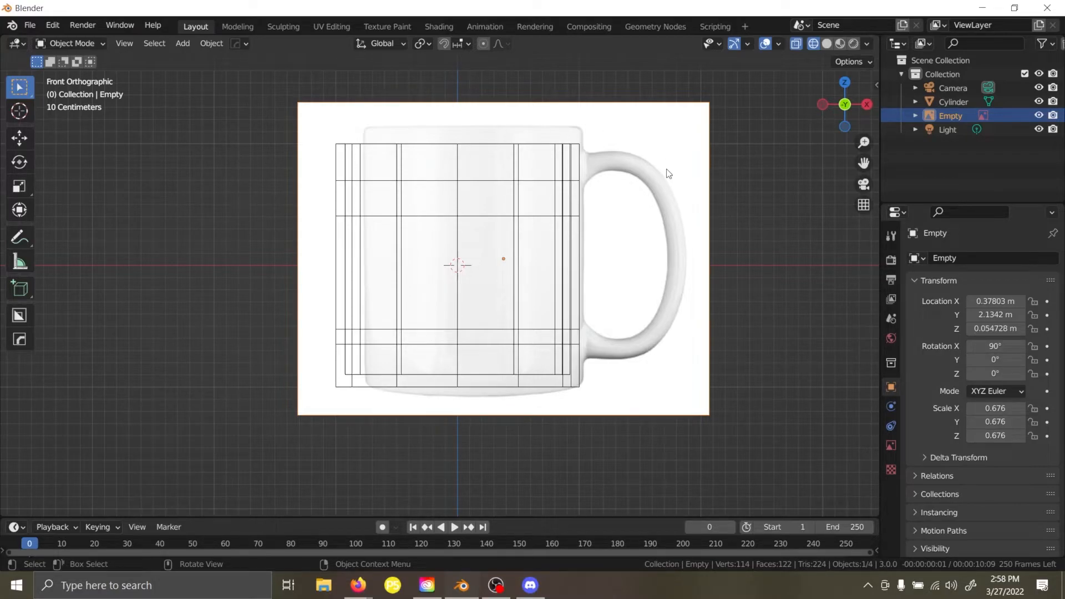
key(g)
key(x)
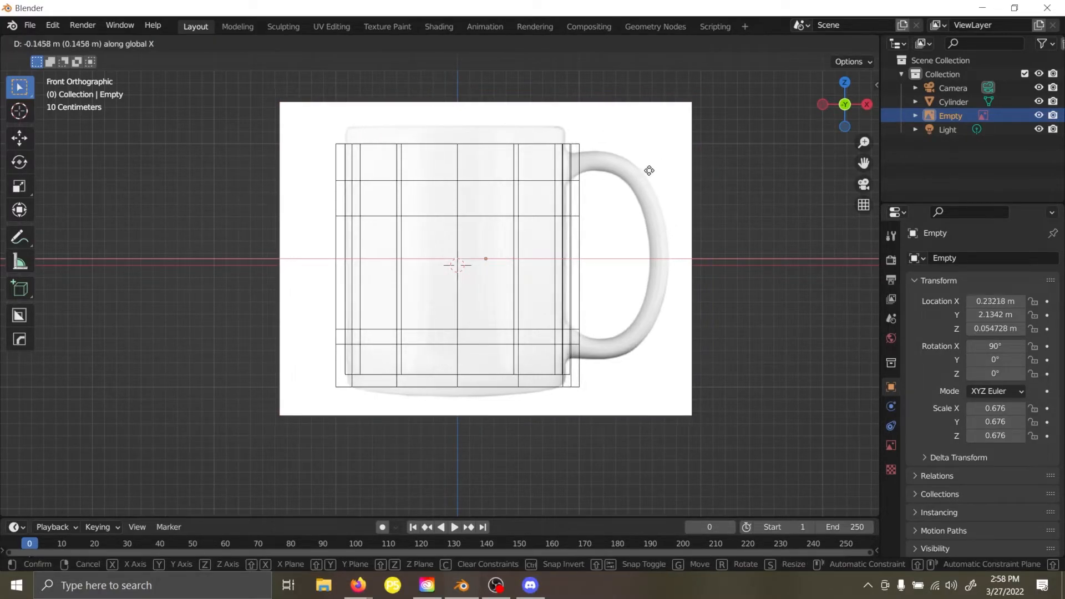
click(651, 171)
Enlarge the reference image to a scale of about 0.756 and shift it about 0.014 m along X to match the cylinder's width.
key(s)
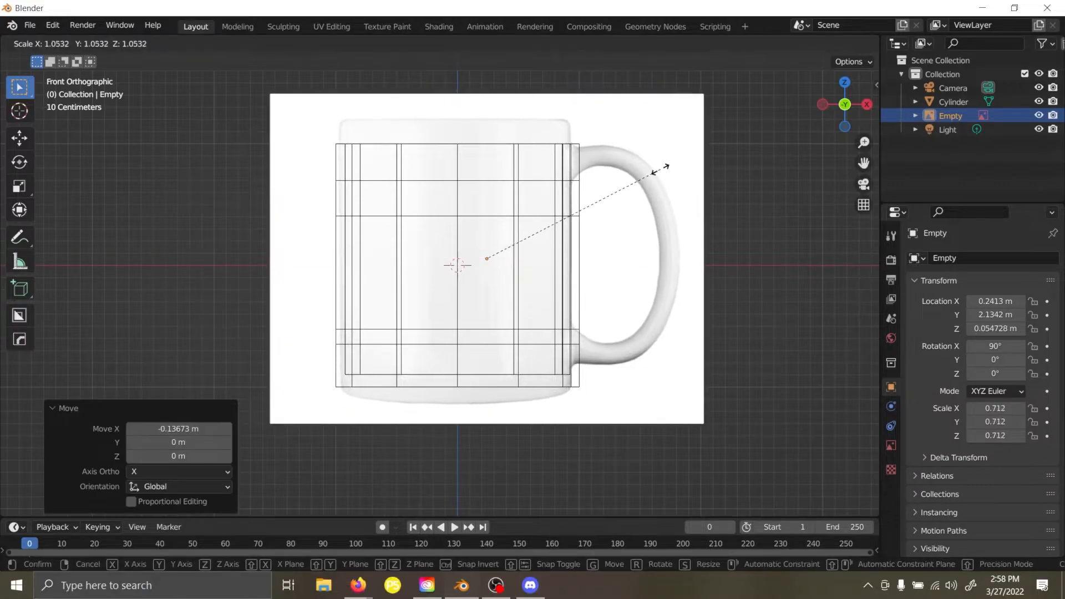
click(671, 167)
key(s)
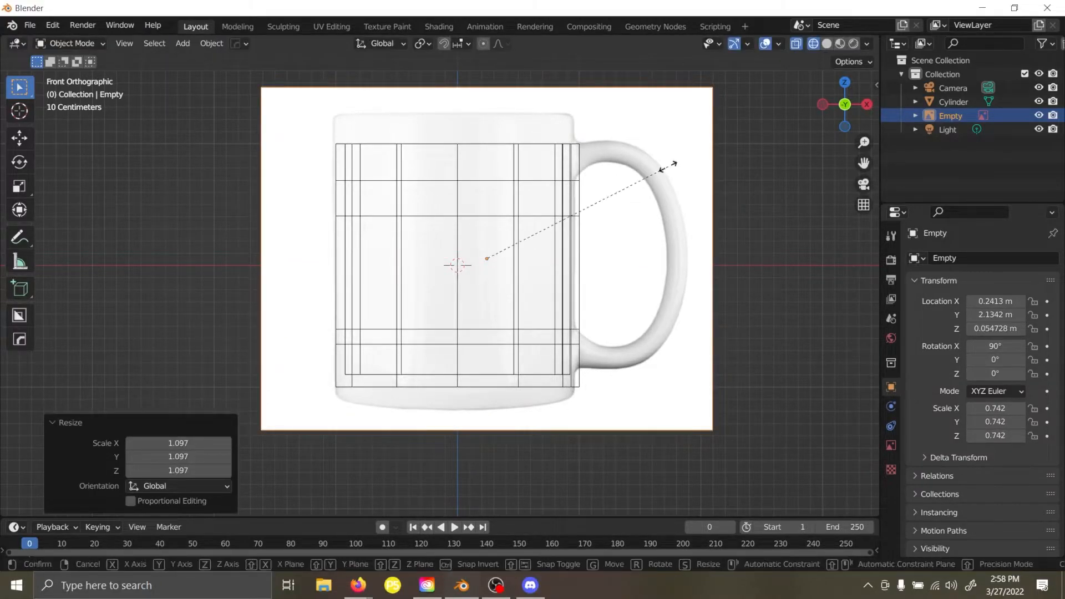
click(672, 163)
key(g)
key(x)
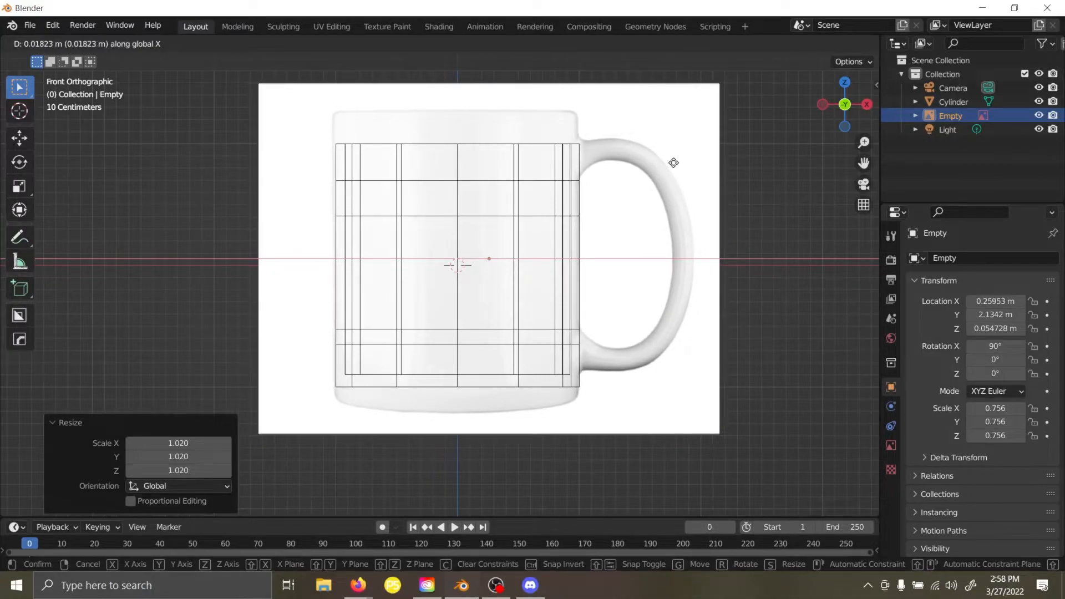
click(674, 164)
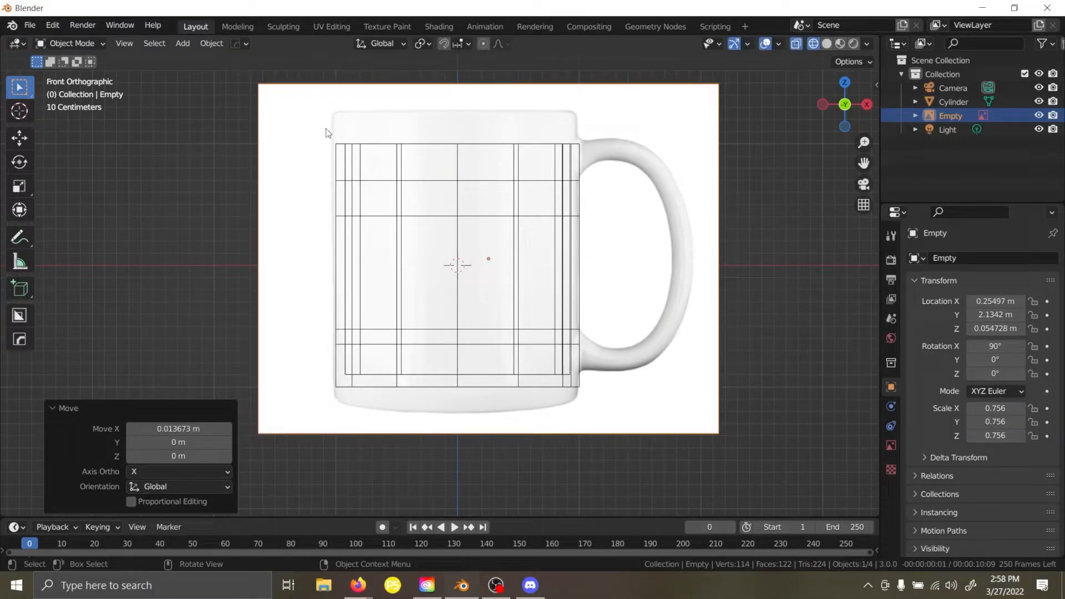
Scale the mug cylinder by about 1.197 along Z and raise it about 0.055 m to match the pictured mug's height.
click(386, 155)
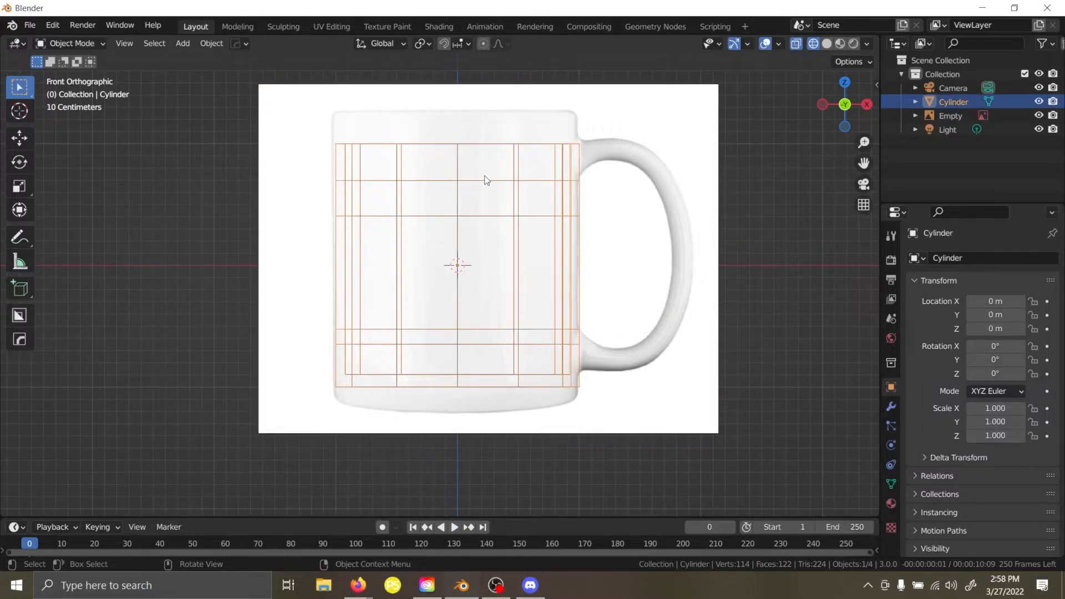
key(s)
key(z)
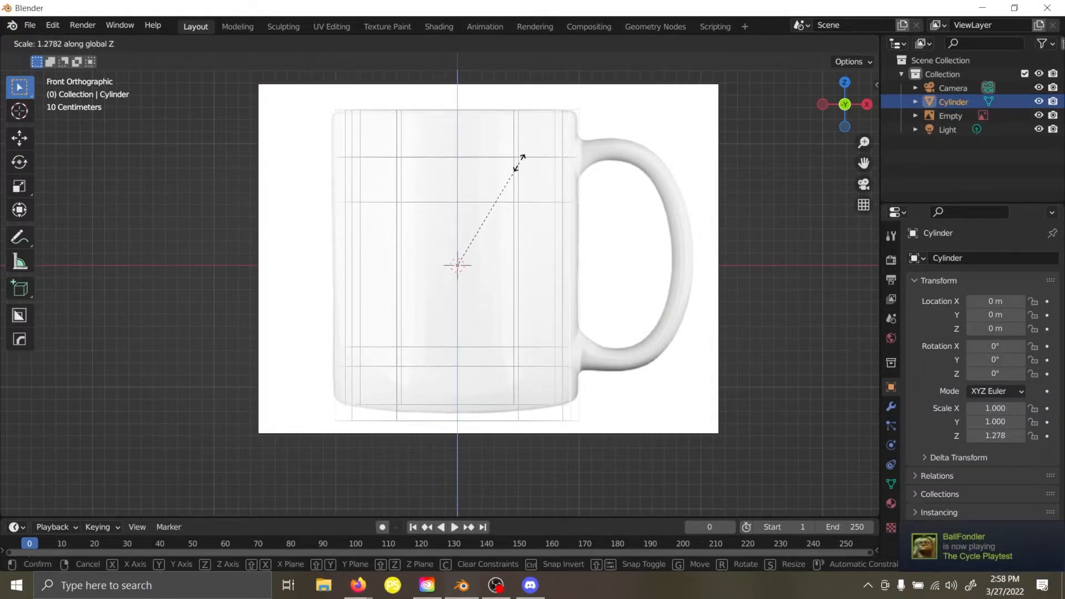
click(510, 162)
key(g)
key(z)
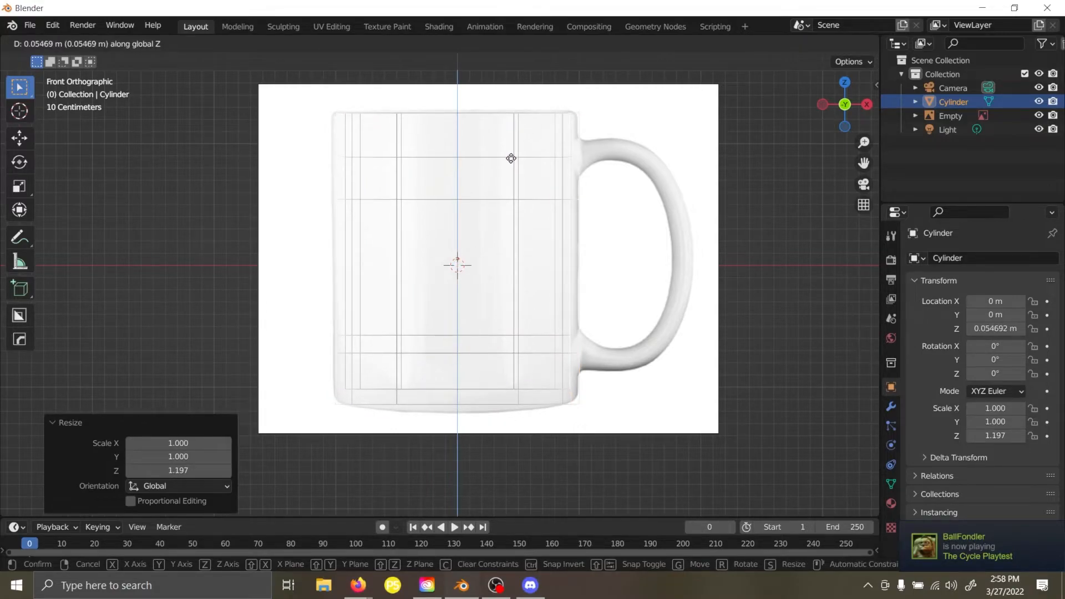
click(510, 161)
middle_drag(594, 217, 526, 233)
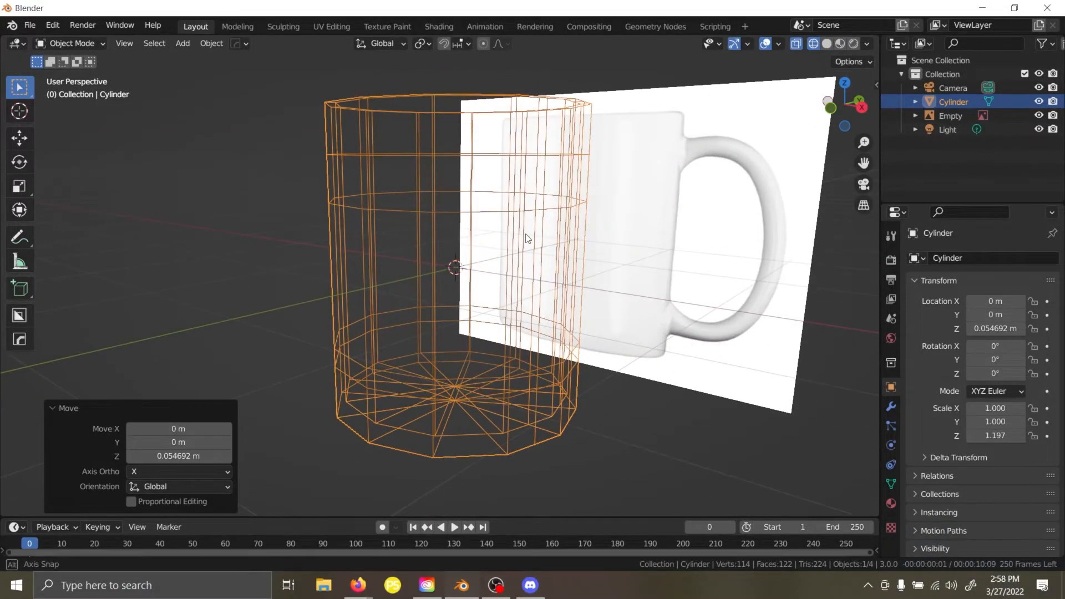
key(z)
click(619, 229)
key(z)
click(503, 229)
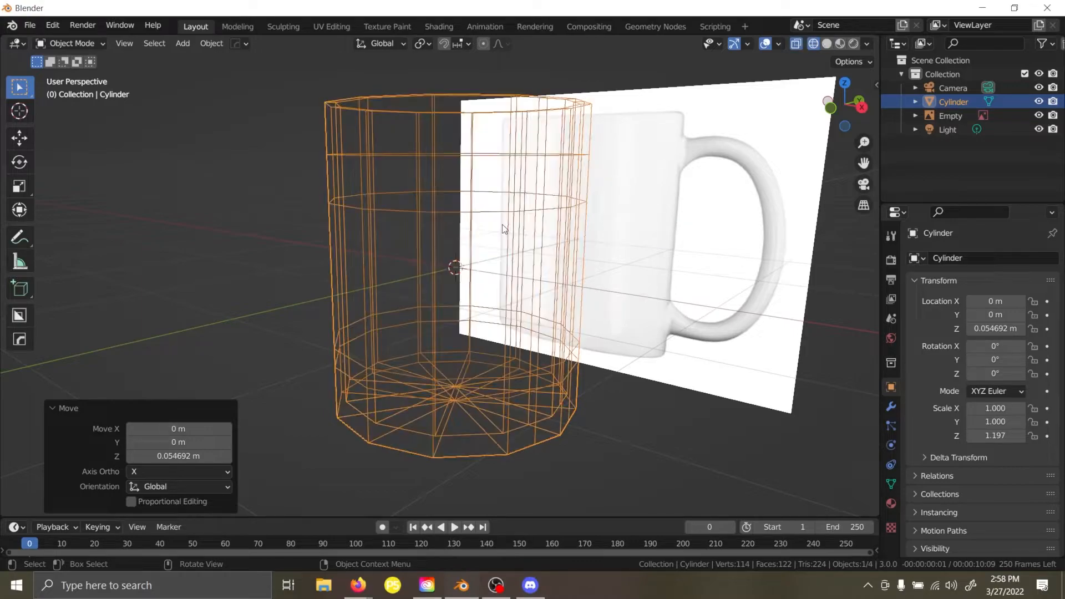
Enter Edit Mode on the mug in front view and raise its uppermost horizontal edge loop to the top of the pictured handle.
key(Tab)
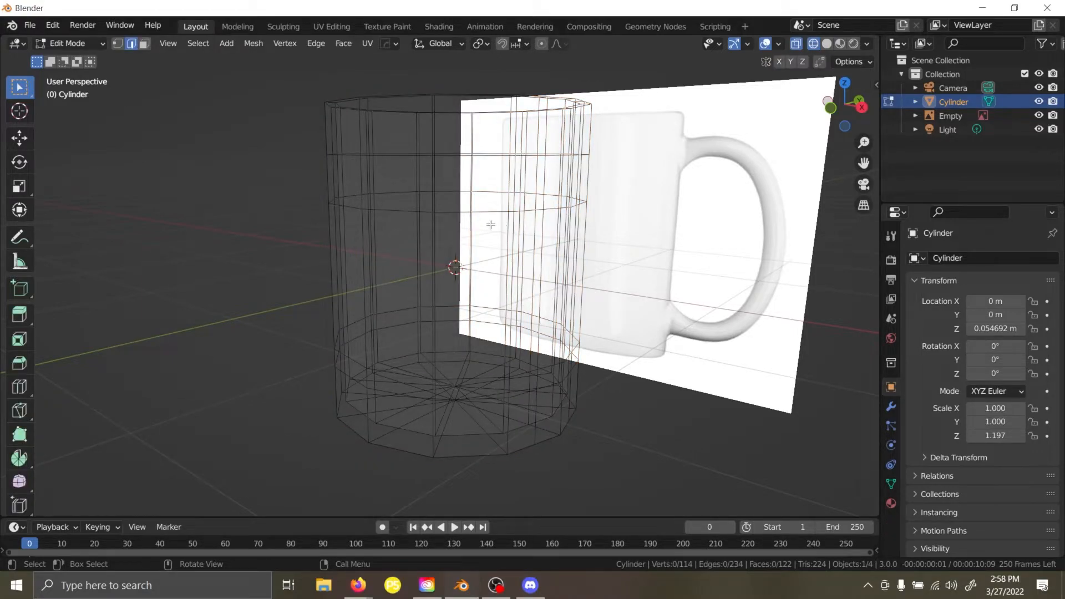
key(grave)
click(408, 174)
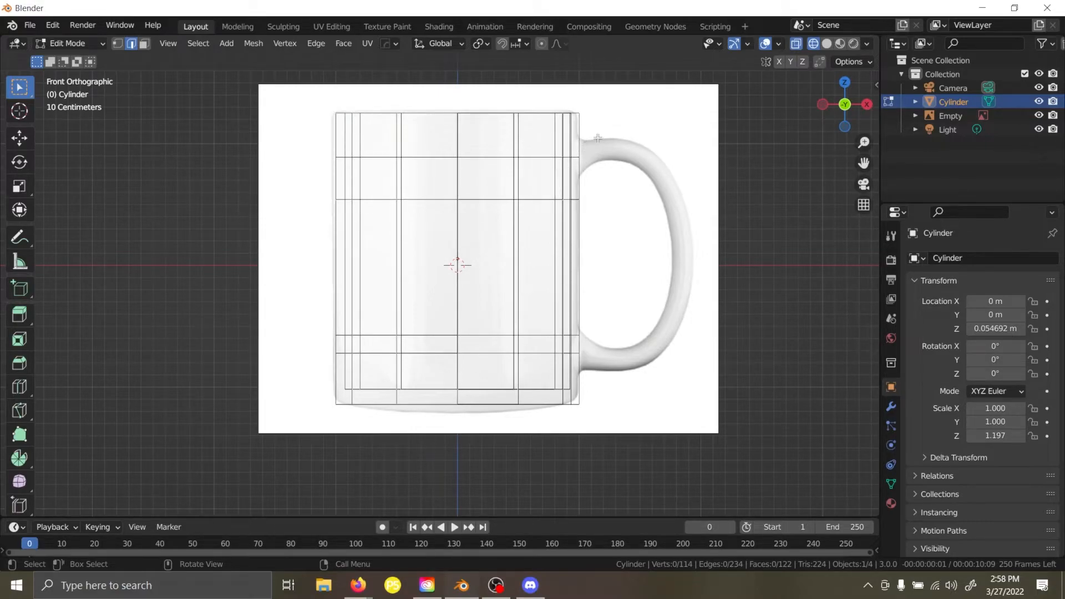
alt+click(478, 160)
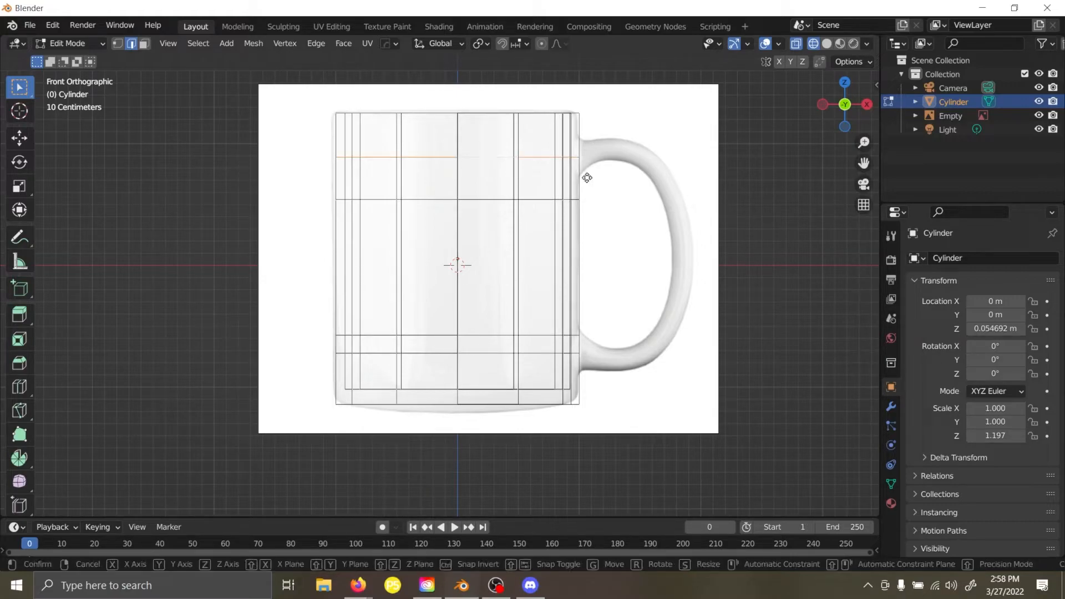
key(g)
key(z)
click(591, 158)
Raise the second horizontal edge loop about 0.18 m along Z, just below the handle's upper joint.
alt+click(554, 199)
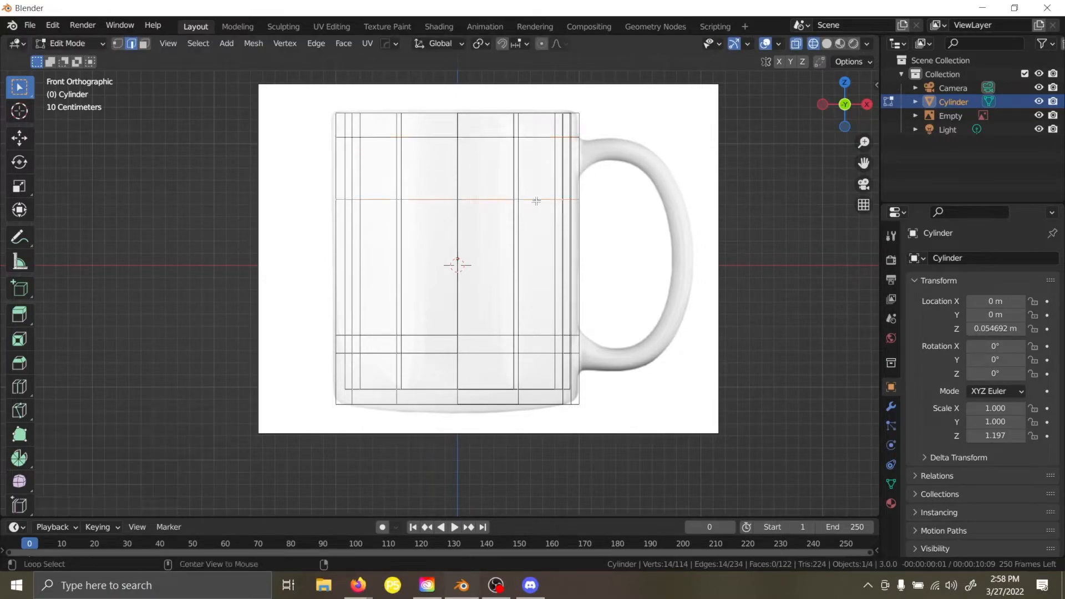
key(g)
key(z)
click(718, 195)
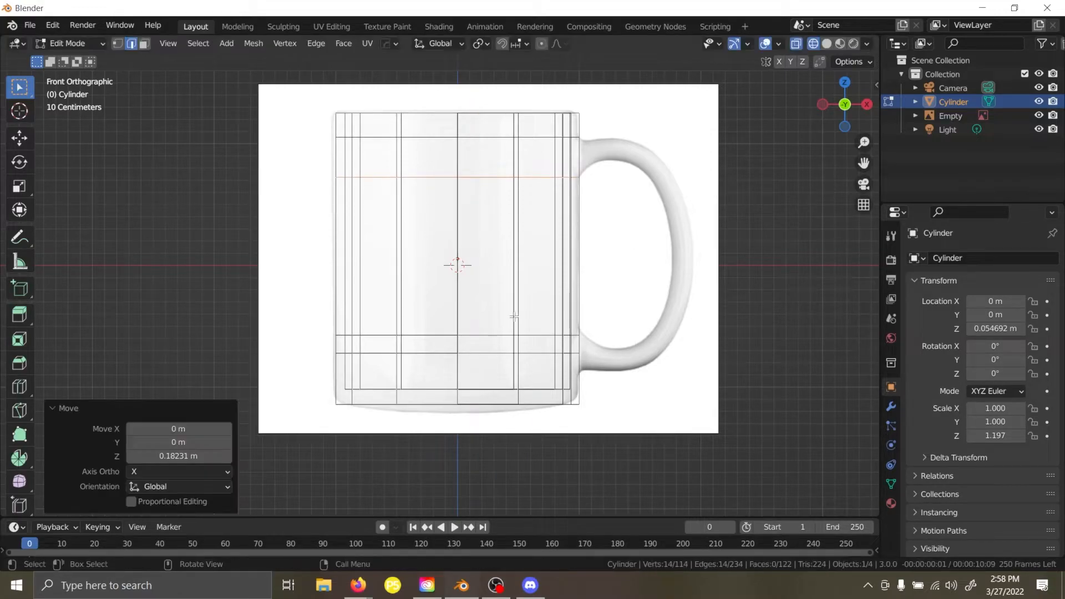
Raise the upper of the two low edge loops slightly and lower the other about 0.16 m to frame the handle's lower joint.
alt+click(532, 333)
key(g)
key(z)
click(596, 334)
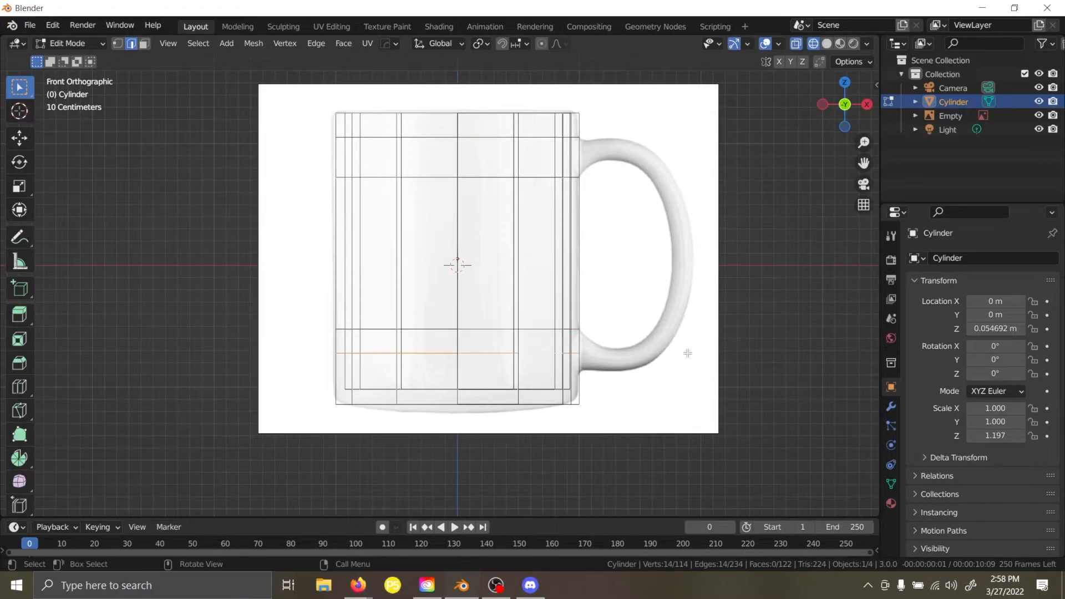
key(g)
key(z)
click(690, 372)
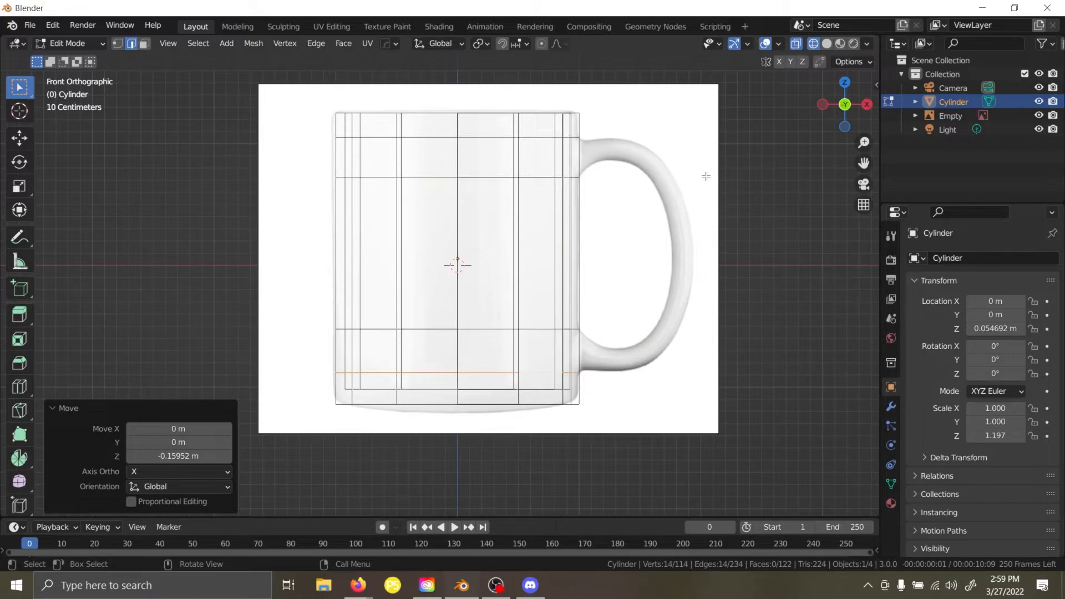
Return to solid shading and view the side of the mug where the handle attaches.
middle_drag(706, 177, 650, 177)
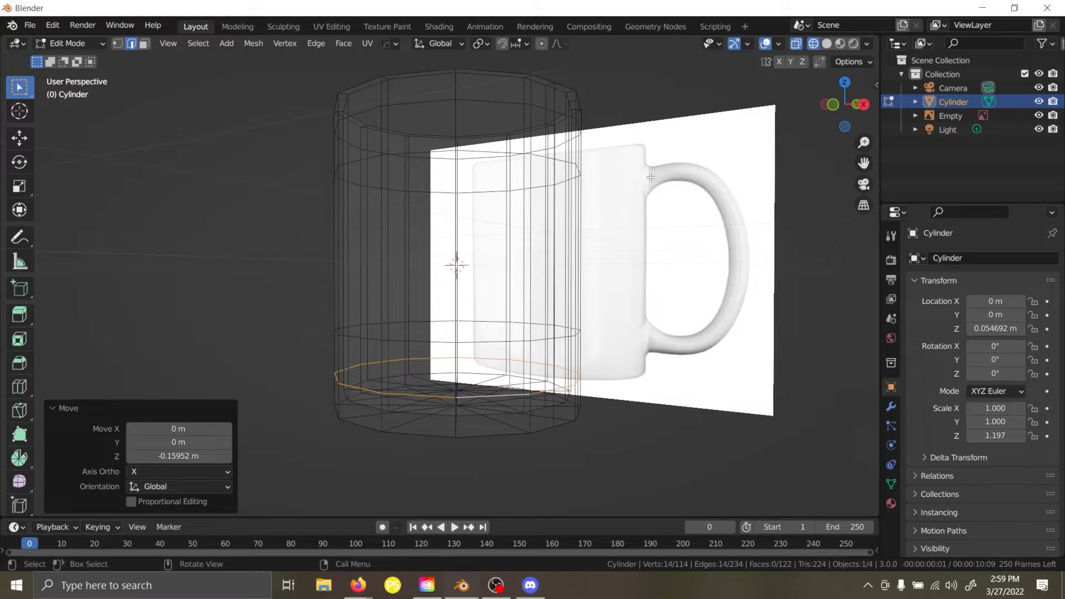
middle_drag(652, 179, 672, 151)
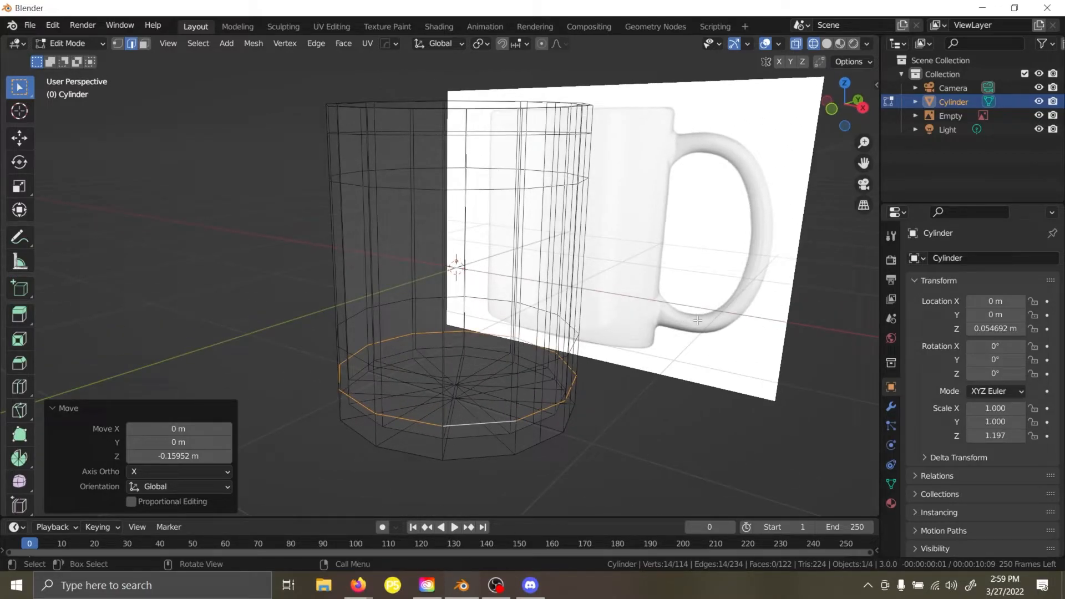
middle_drag(712, 315, 634, 310)
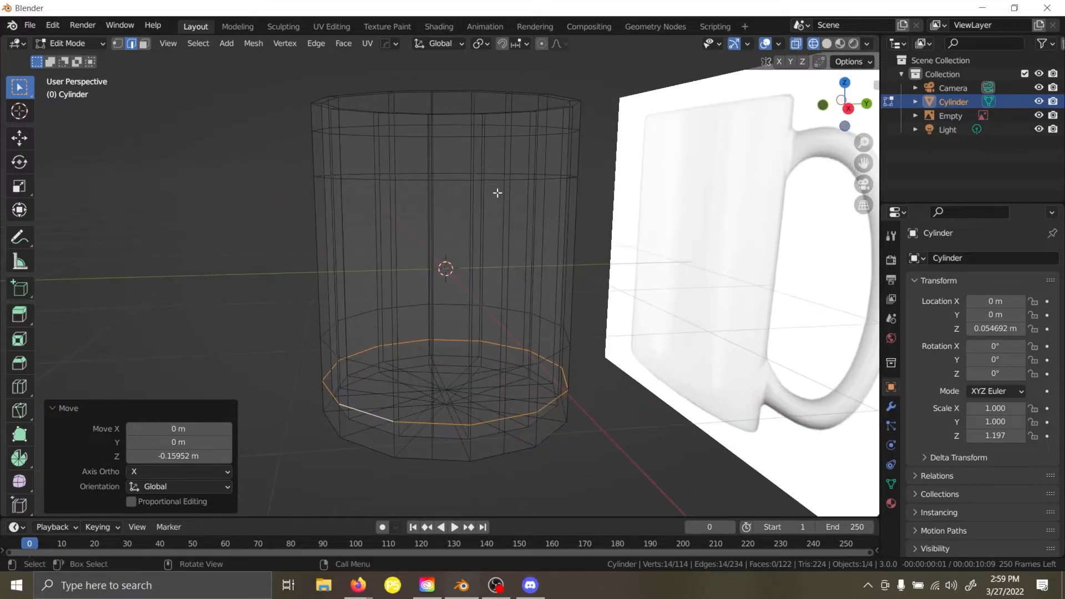
key(z)
click(623, 165)
mouse_move(623, 165)
middle_down()
mouse_move(654, 192)
mouse_move(630, 266)
middle_up()
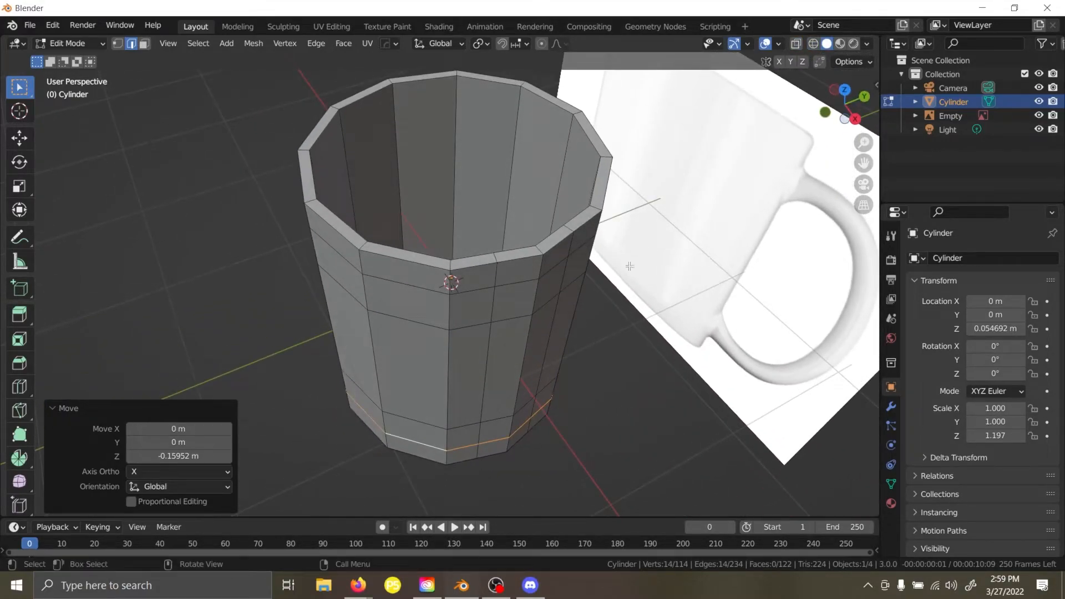
Try to select the edges bounding the two upper faces where the handle attaches.
shift+click(516, 297)
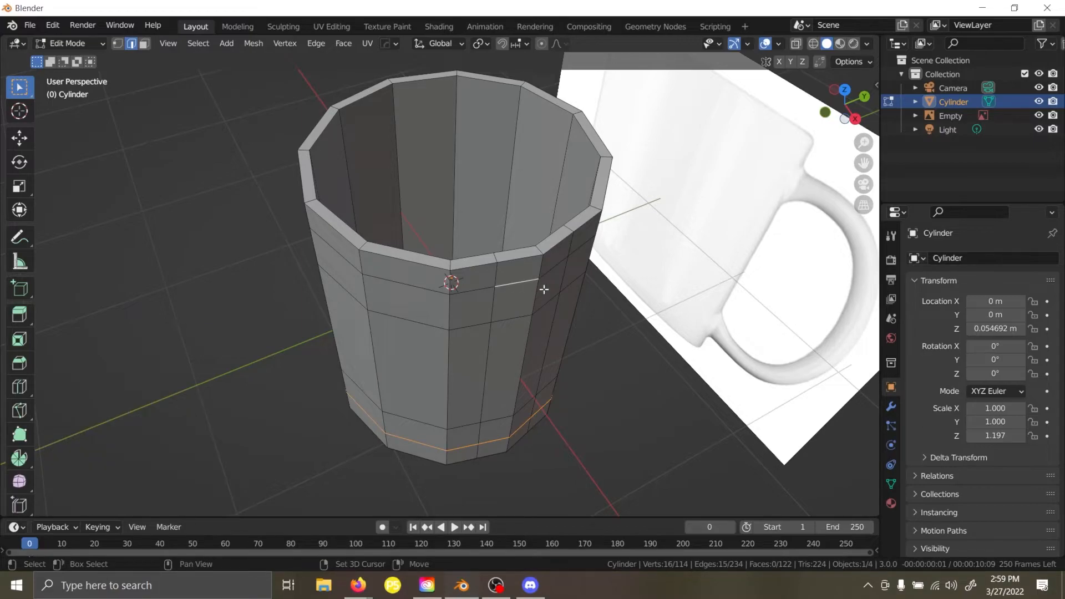
shift+click(494, 303)
shift+click(504, 322)
shift+middle_drag(586, 297, 534, 271)
shift+click(485, 267)
shift+click(489, 236)
shift+click(485, 232)
middle_drag(486, 232, 316, 153)
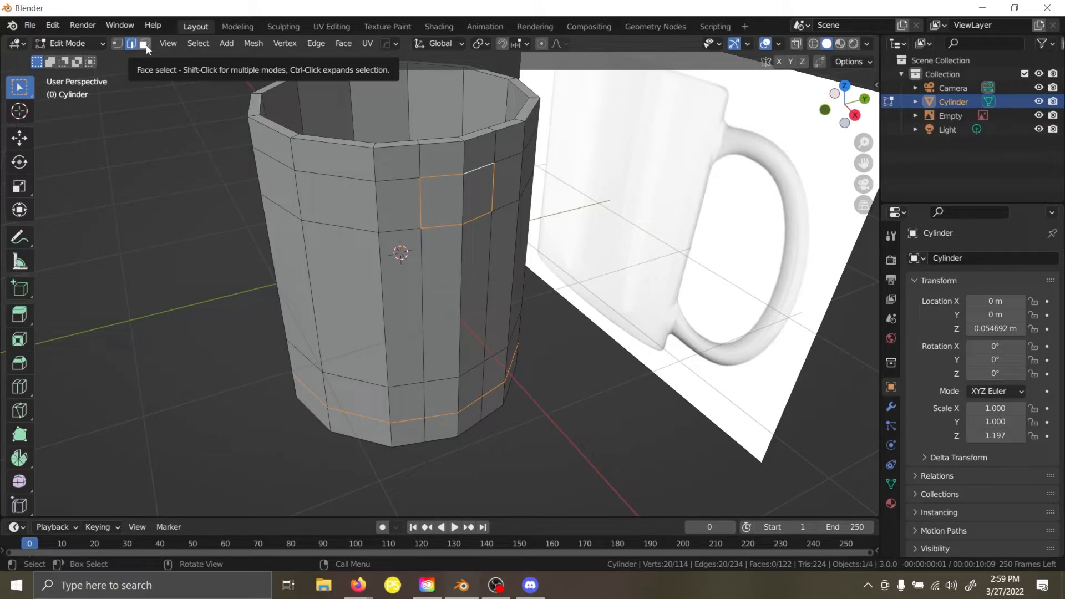
Extrude the two adjacent faces at the handle's upper joint about 0.61 m outward in front view.
click(145, 44)
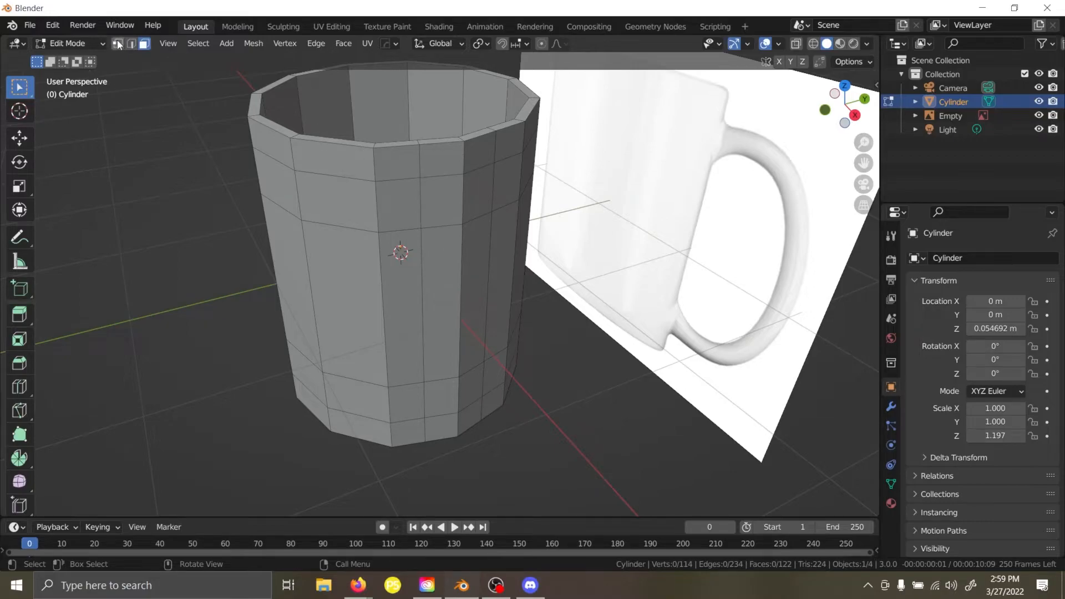
click(434, 200)
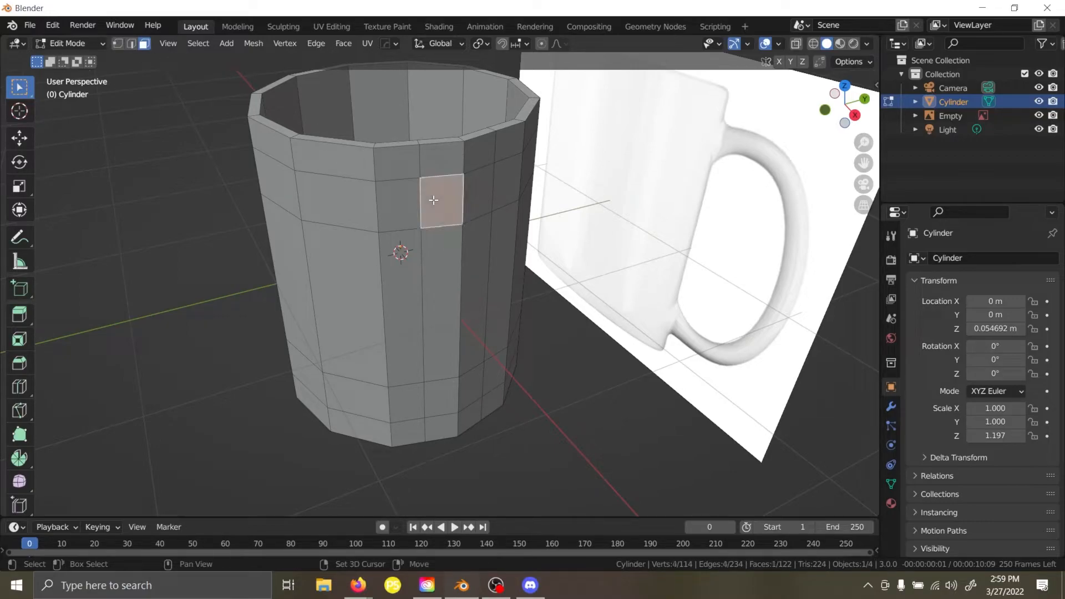
shift+click(480, 191)
middle_drag(500, 305, 462, 344)
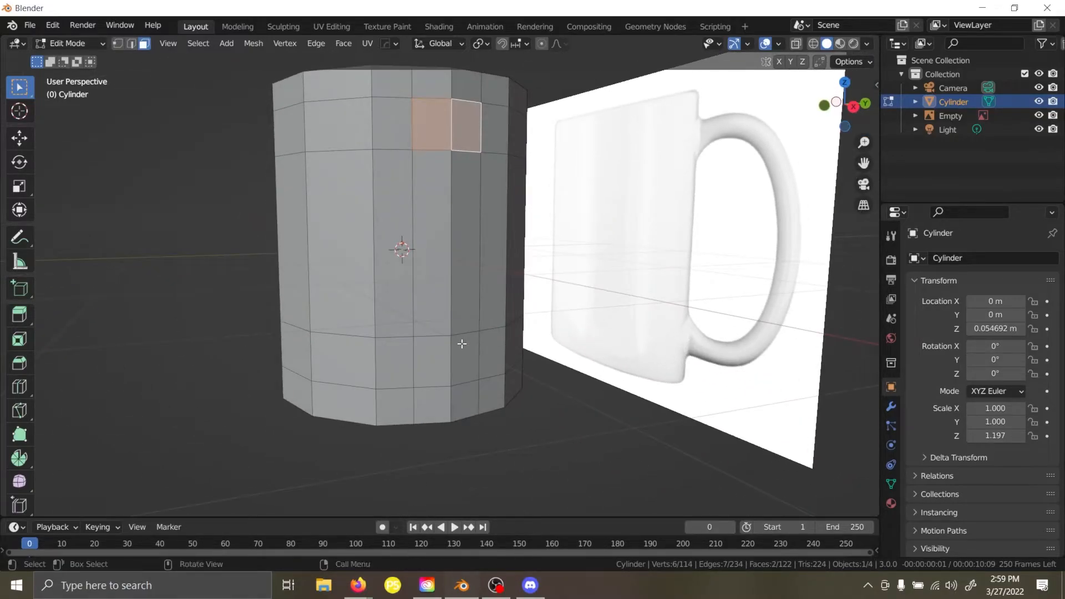
key(grave)
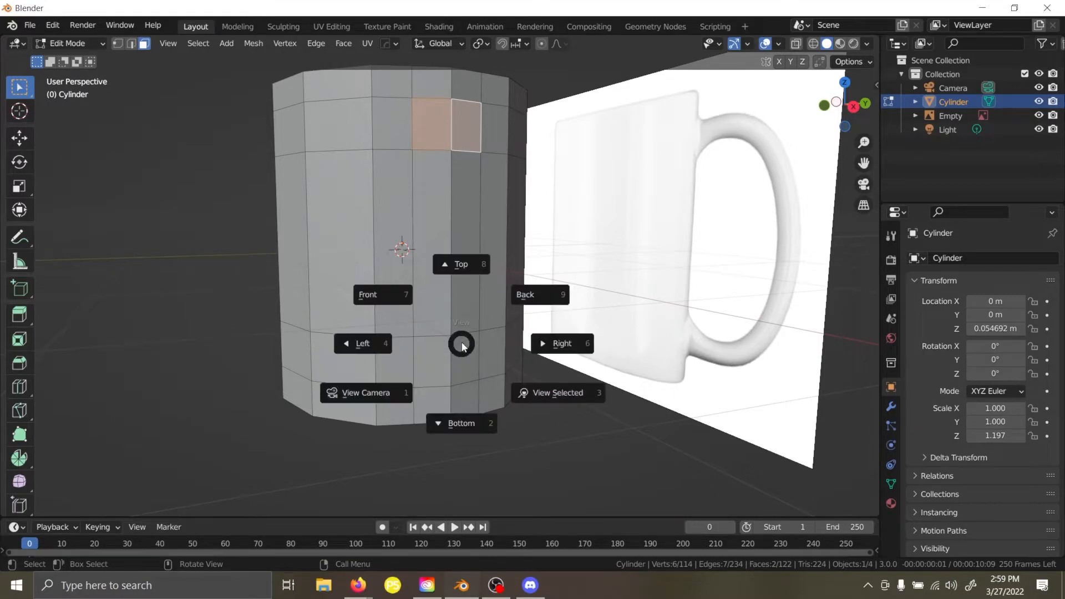
click(370, 294)
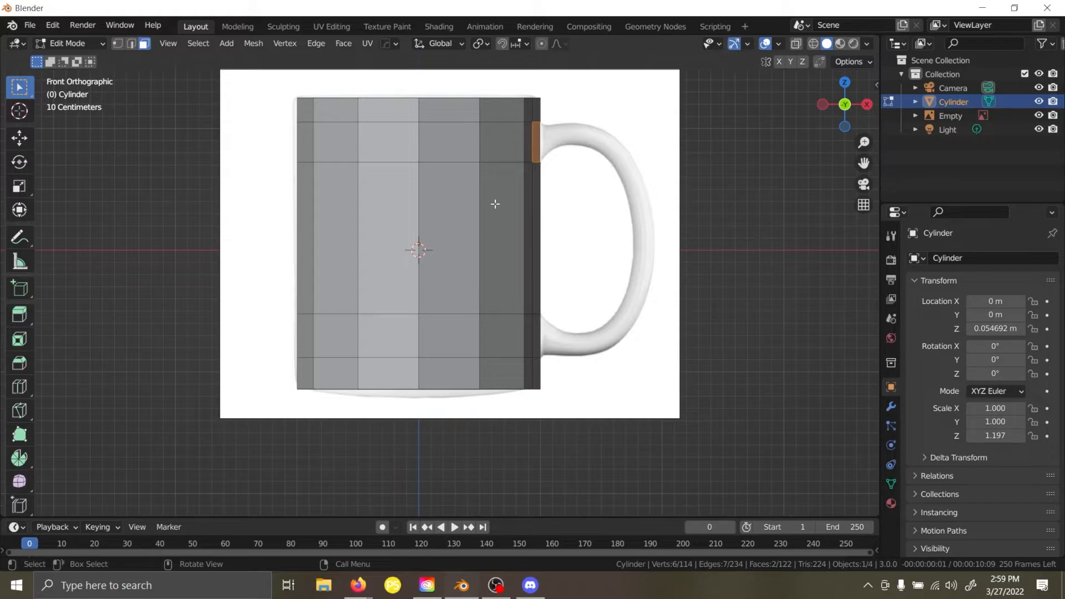
key(e)
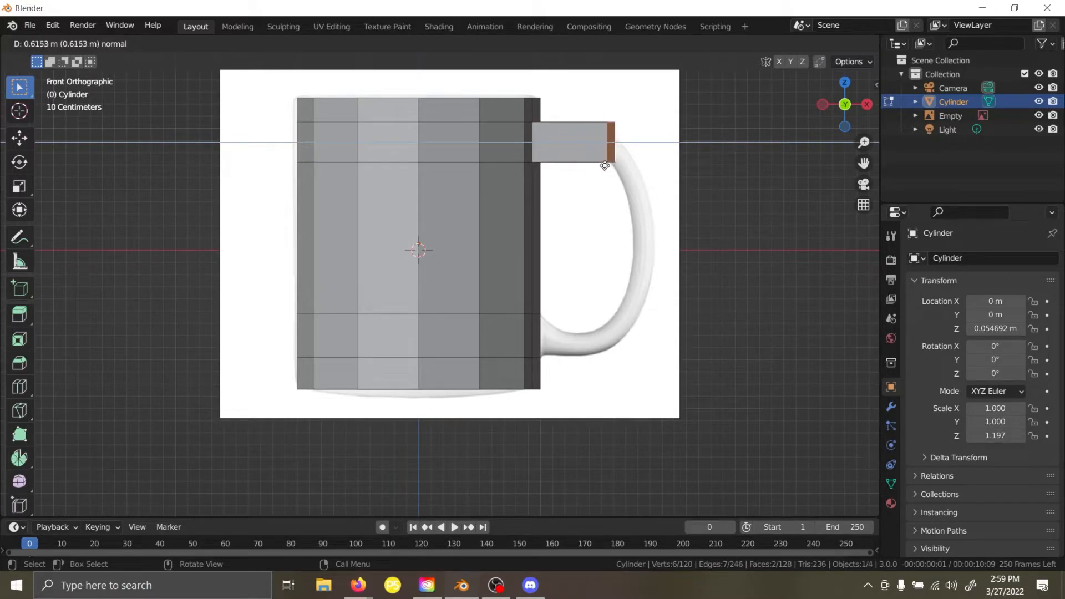
click(605, 166)
Examine the angled end faces of the extruded handle block from above and from the side.
middle_drag(605, 166, 418, 258)
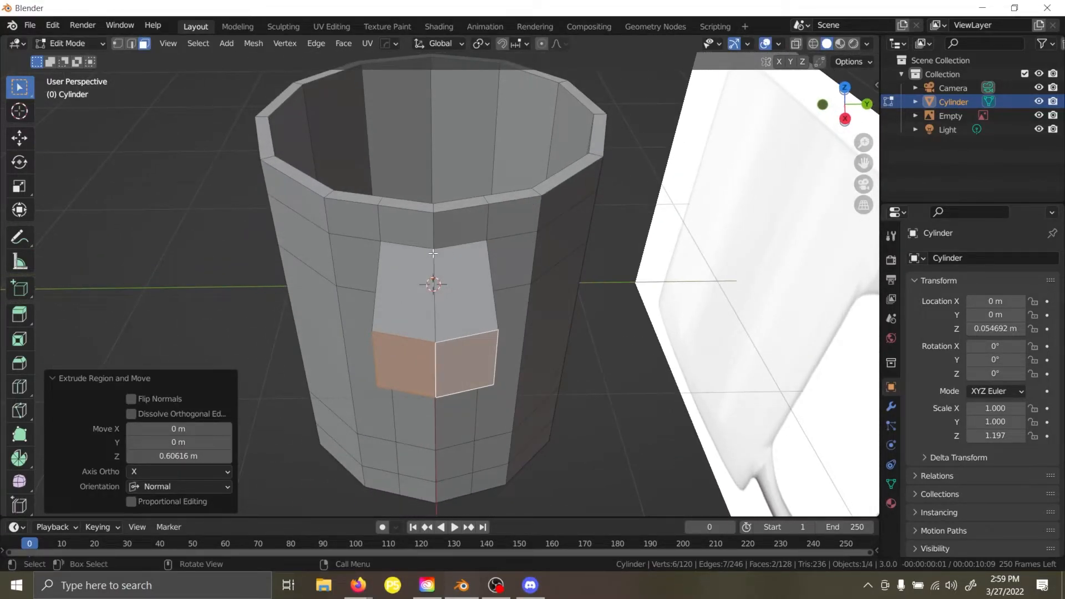
middle_drag(457, 329, 487, 157)
click(613, 288)
click(427, 308)
click(498, 299)
scroll(479, 289, up, 5)
click(565, 189)
middle_drag(564, 189, 597, 153)
middle_drag(573, 171, 604, 216)
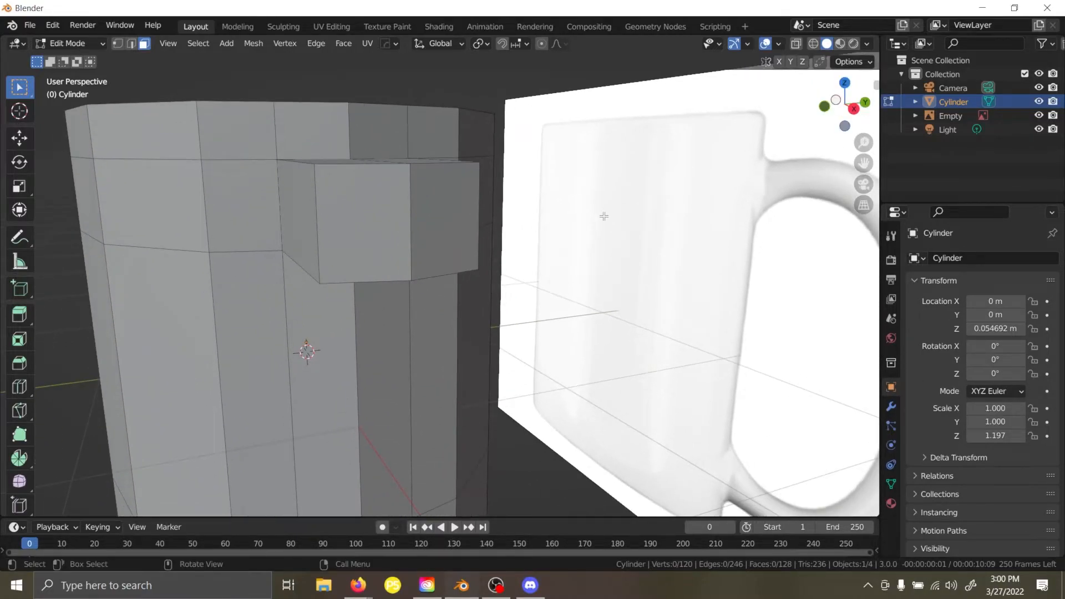
Try to flatten the handle block's two end faces by scaling them to 0 along X.
click(381, 202)
click(473, 201)
middle_drag(474, 202, 673, 228)
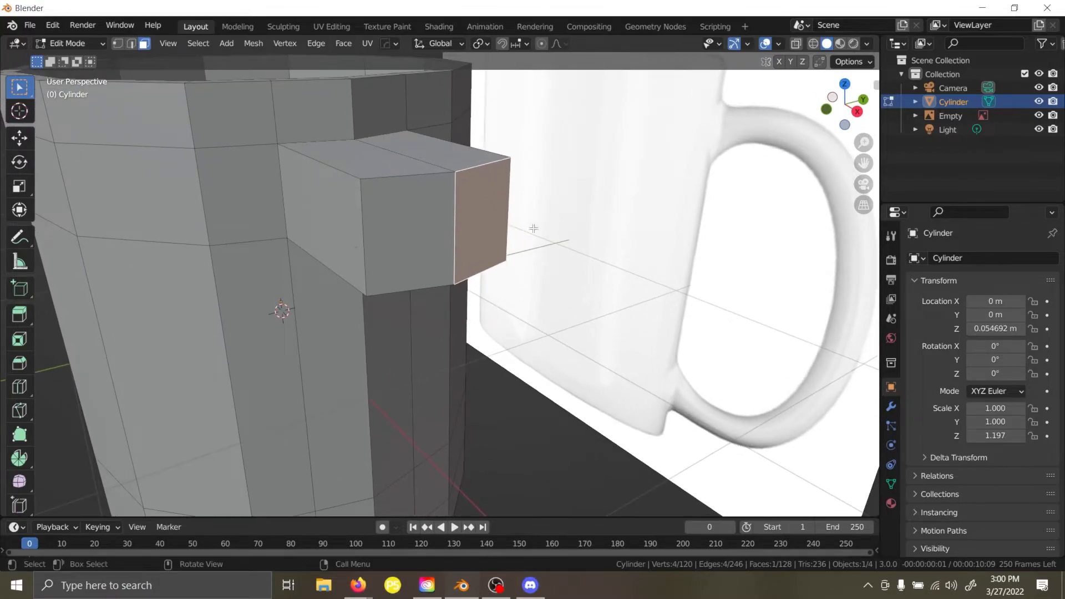
shift+click(402, 205)
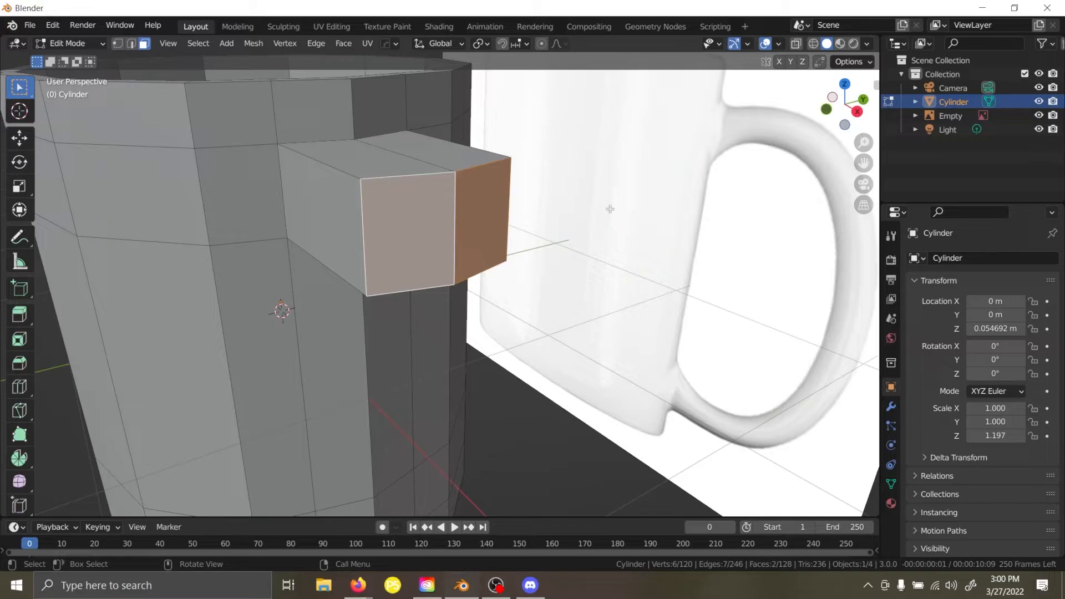
middle_drag(602, 229, 608, 272)
key(s)
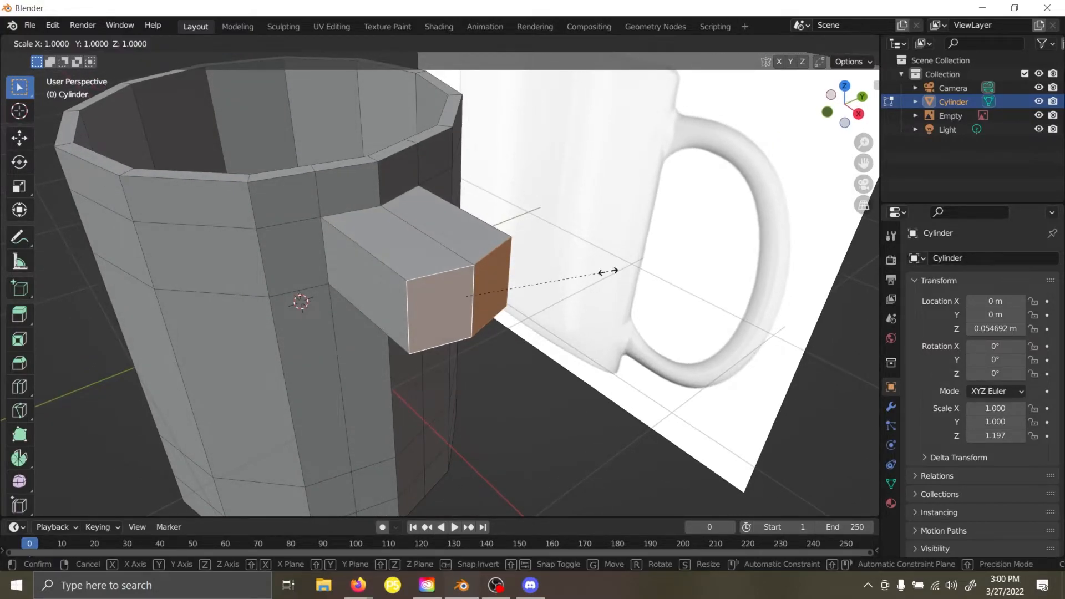
text(x)
text(0)
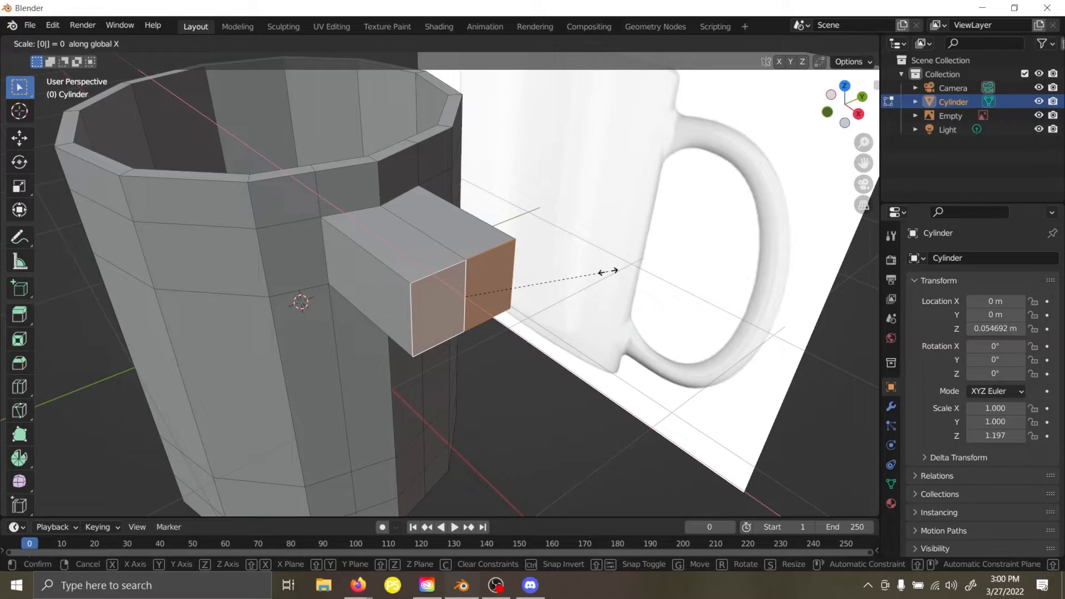
key(Return)
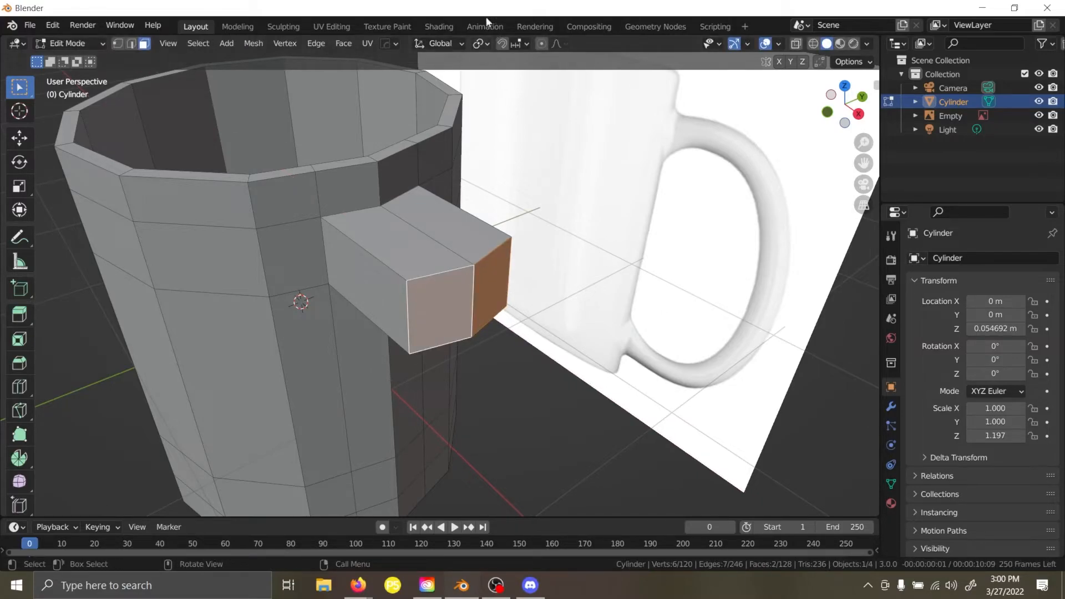
Turn on snapping and set the snap target to Vertex.
click(516, 44)
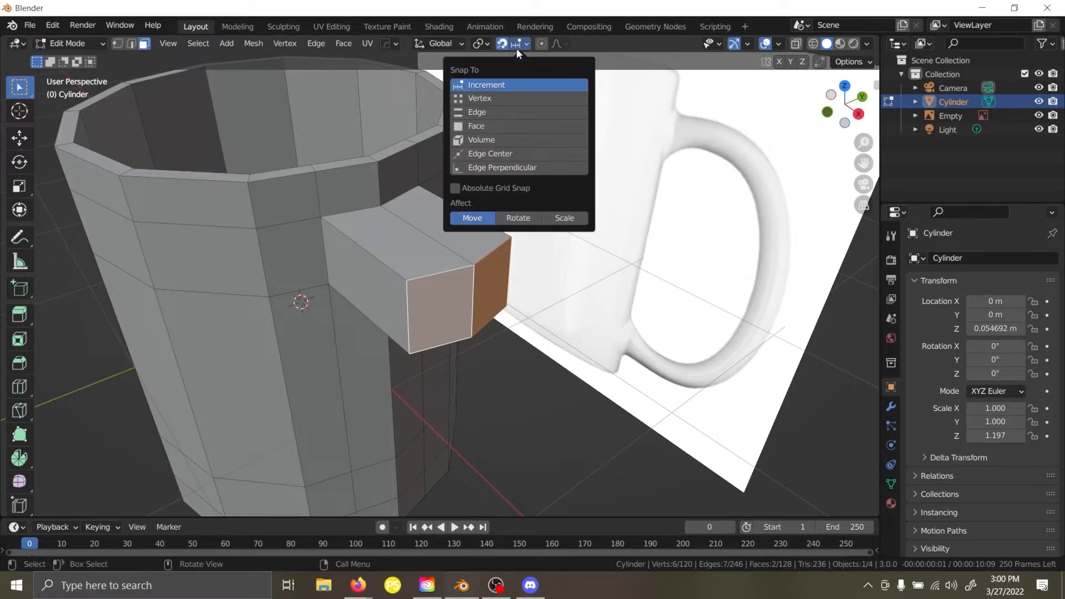
click(486, 45)
click(502, 46)
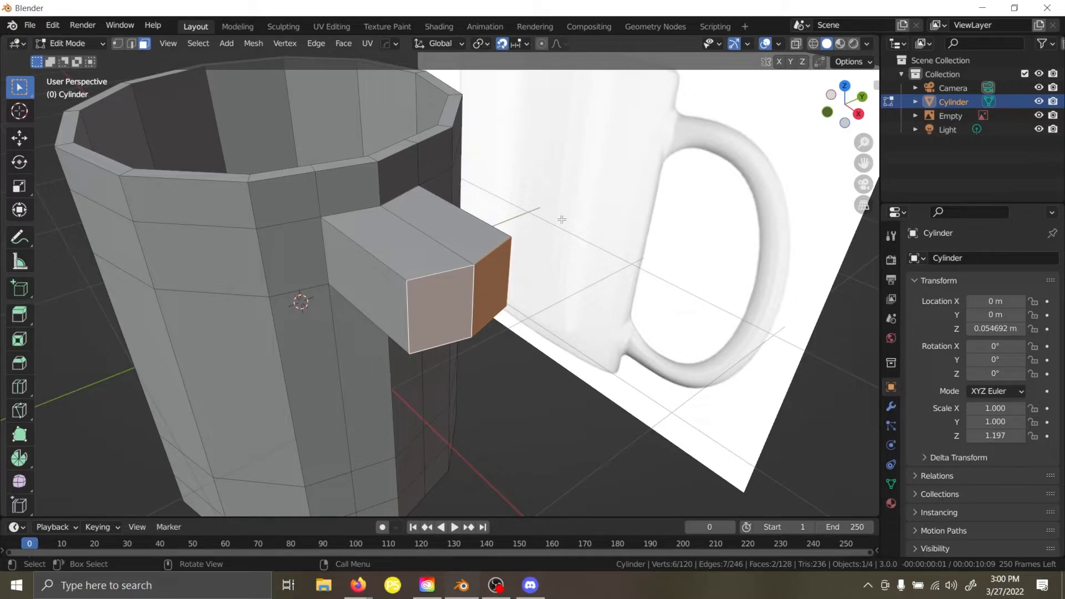
key(shift+Tab)
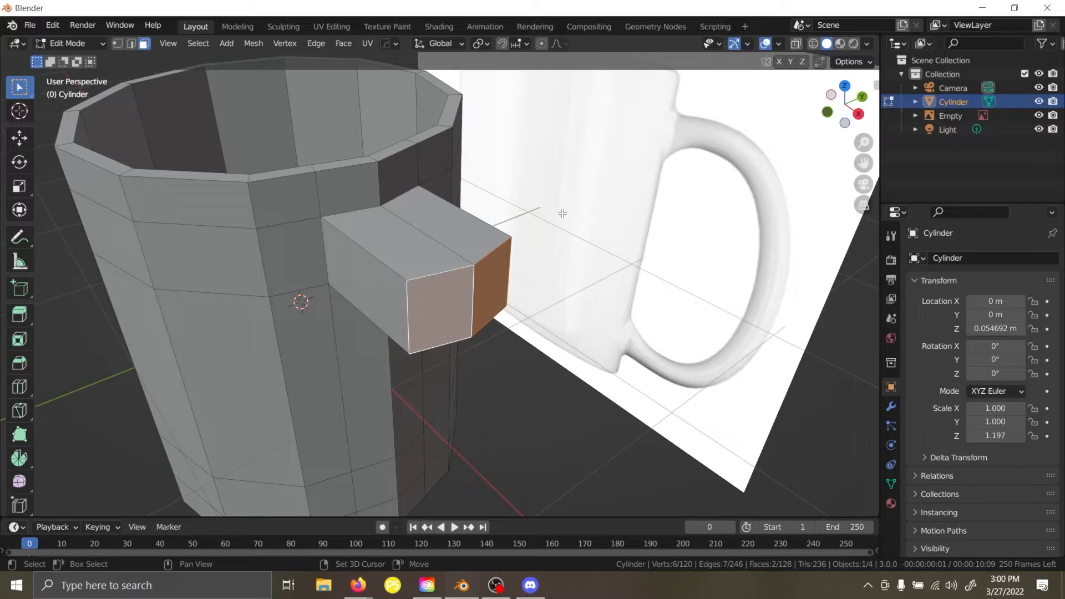
key(shift+Tab)
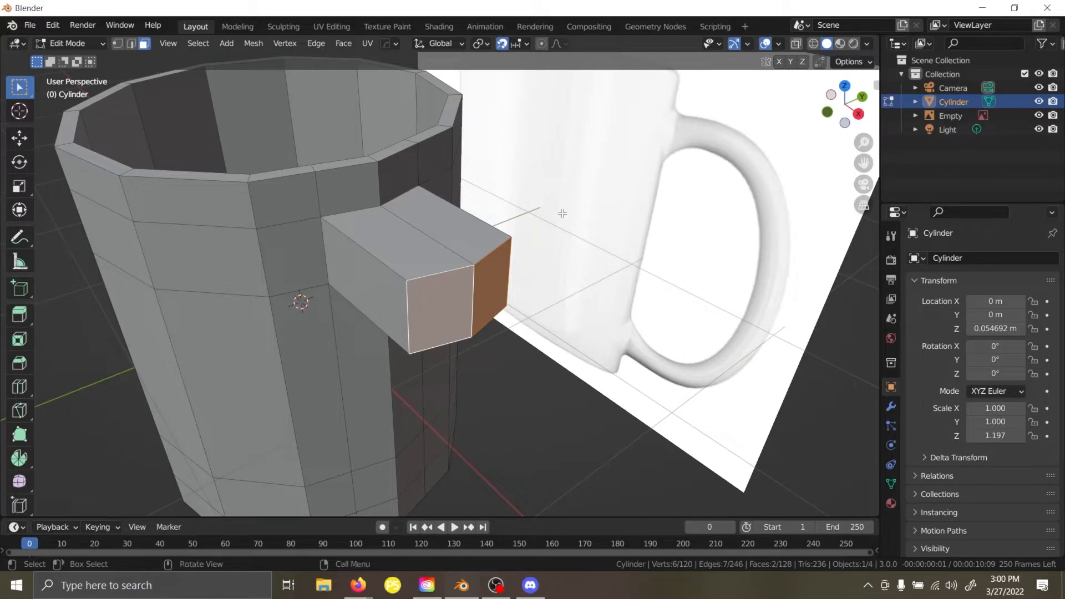
click(516, 45)
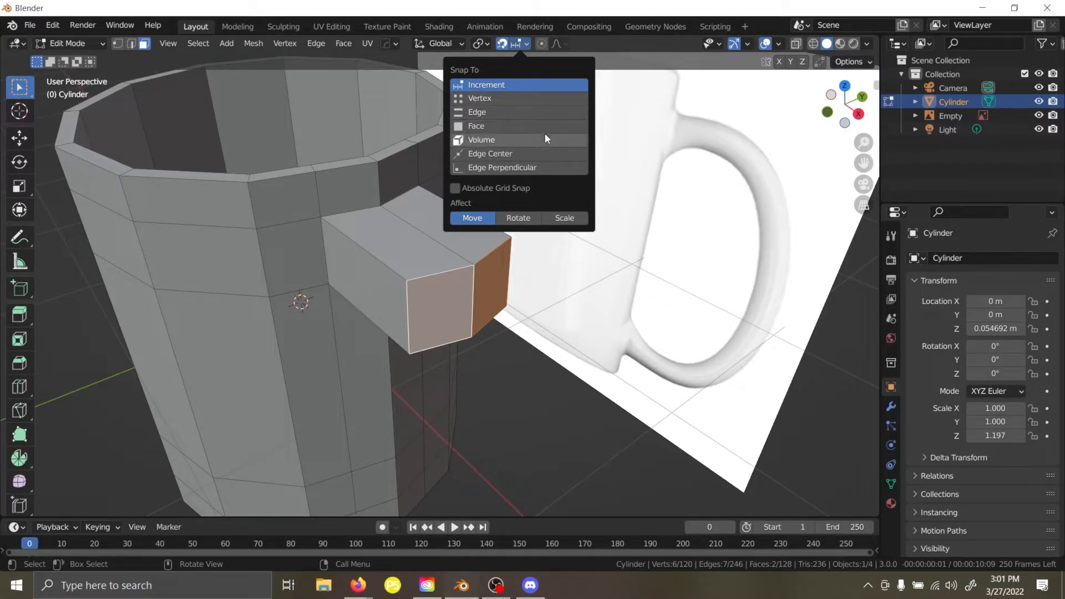
click(534, 102)
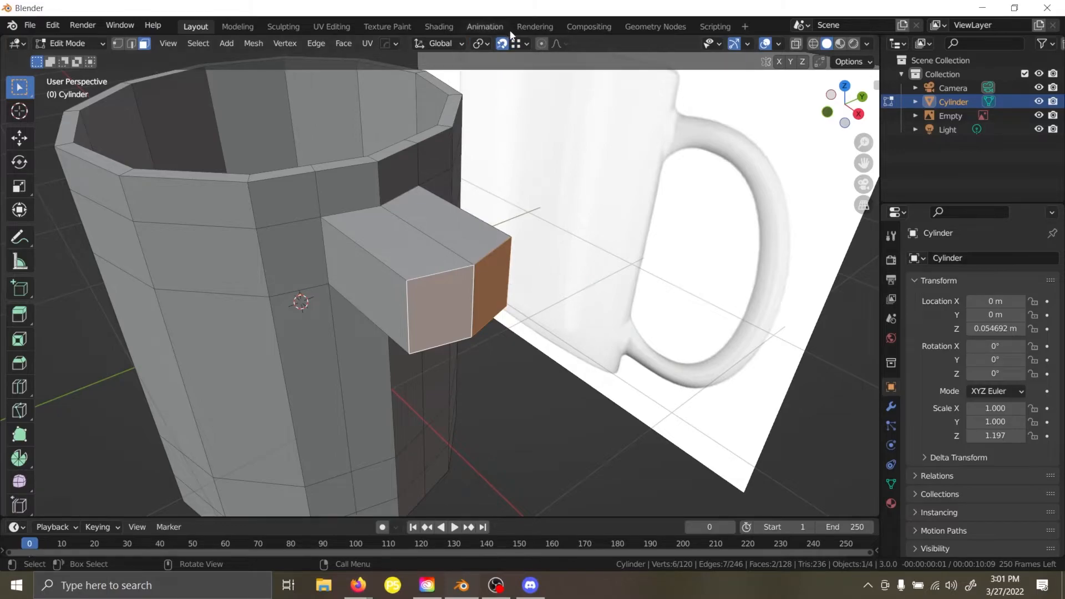
Move the outer vertical edge of the block's end nearest the reference image about 0.067 m along X, snapping it level with the middle edge.
click(496, 260)
click(131, 45)
click(507, 272)
middle_drag(508, 264, 368, 231)
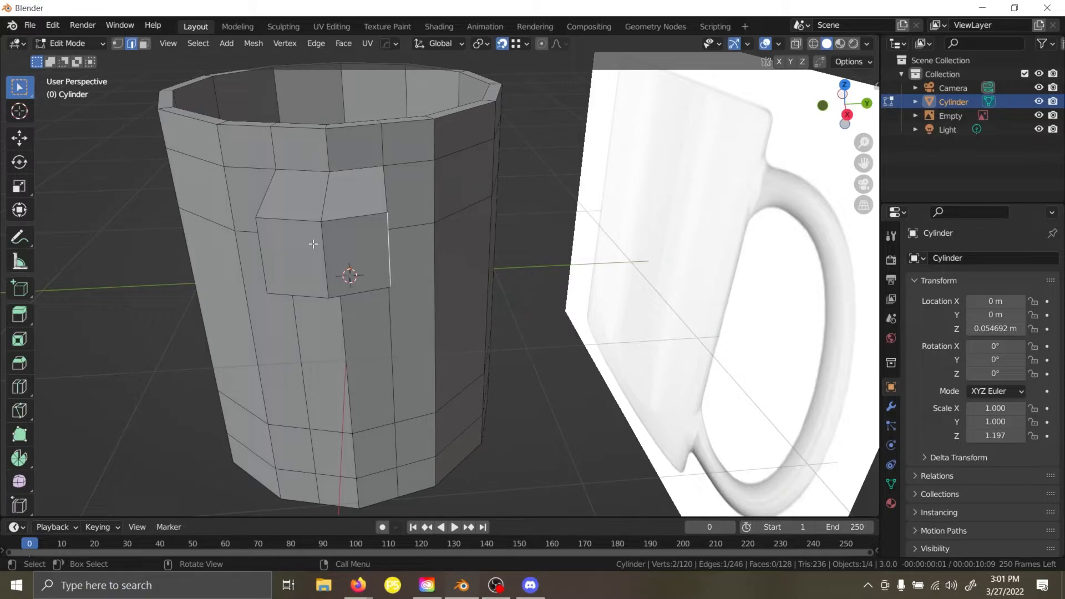
middle_drag(313, 244, 333, 253)
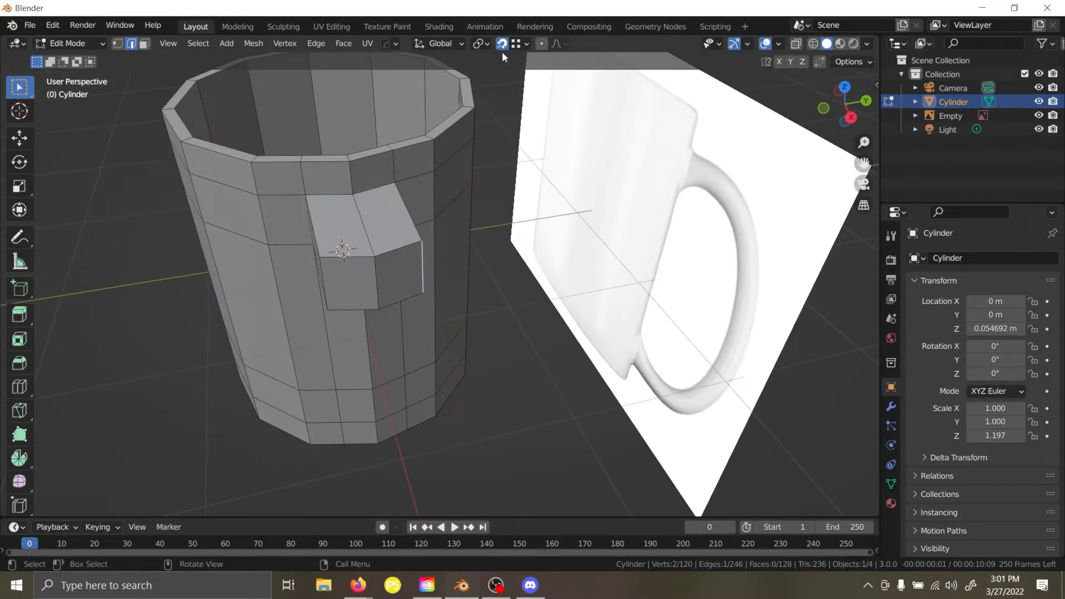
key(g)
key(x)
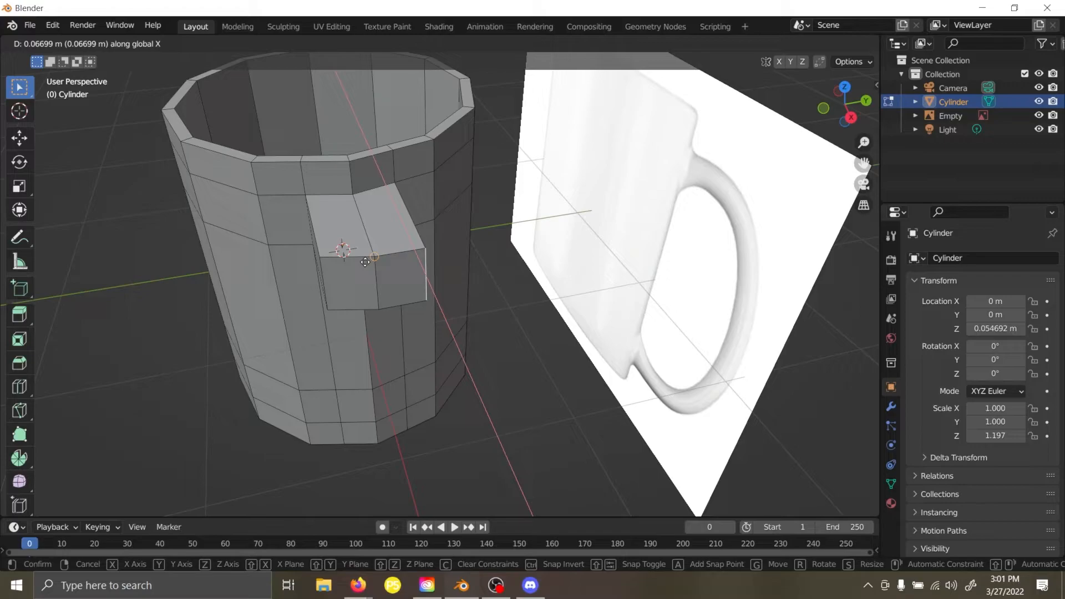
click(365, 262)
Snap the opposite outer edge of the block's end level with the middle edge, about 0.067 m along X, and turn snapping off.
middle_drag(324, 279, 384, 277)
key(g)
key(y)
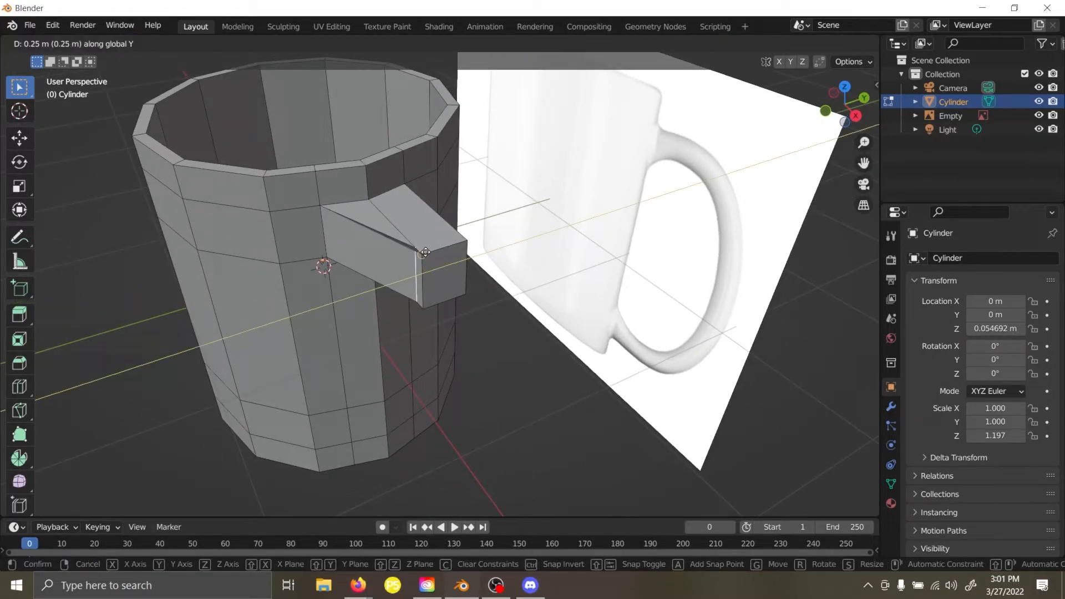
key(x)
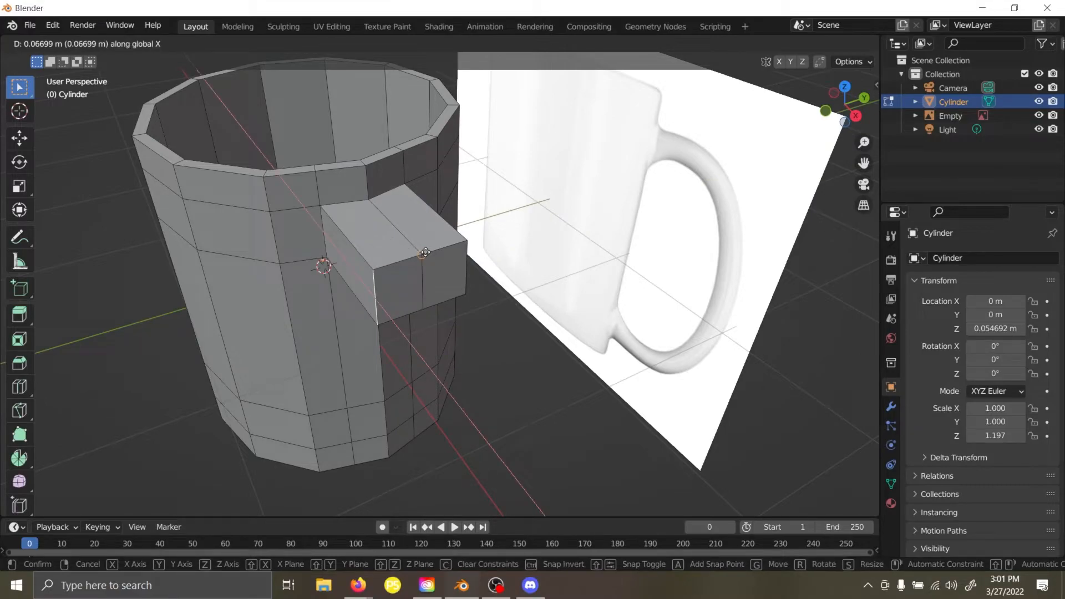
click(425, 252)
middle_drag(425, 252, 492, 294)
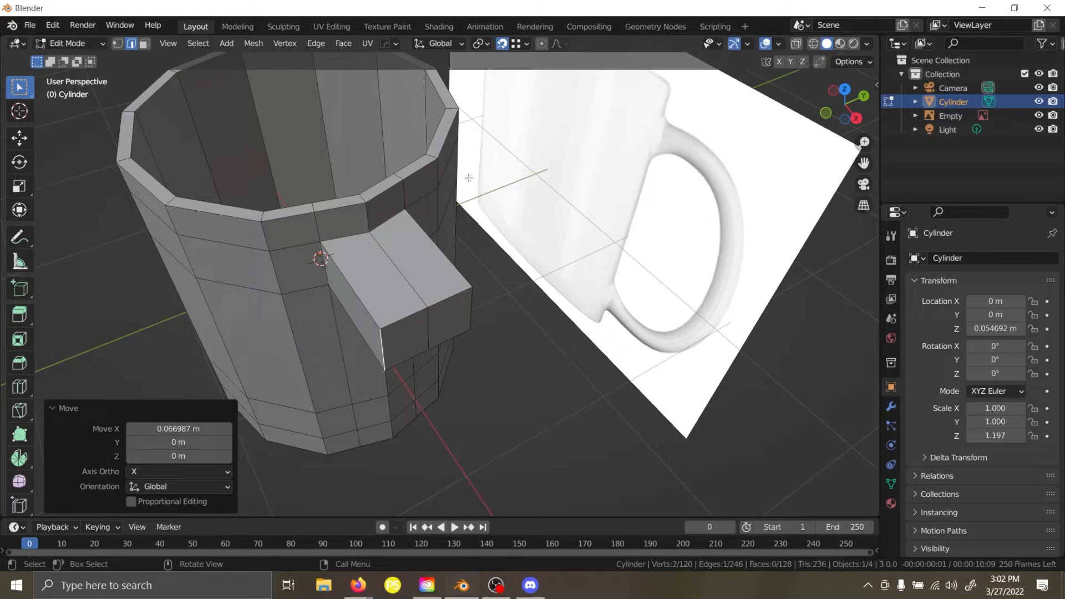
click(502, 44)
Rotate the handle block's two end faces 45° in front view and lower them about 0.04 m to match the reference curve.
middle_drag(421, 247, 513, 98)
middle_drag(488, 228, 485, 116)
key(3)
click(500, 230)
shift+click(450, 236)
middle_drag(449, 236, 530, 219)
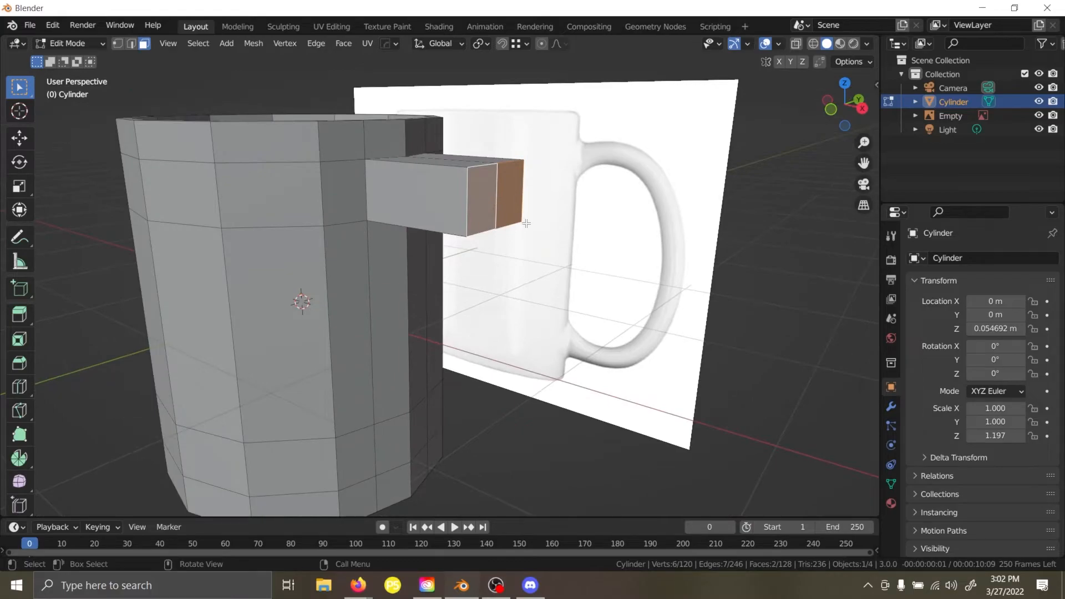
key(grave)
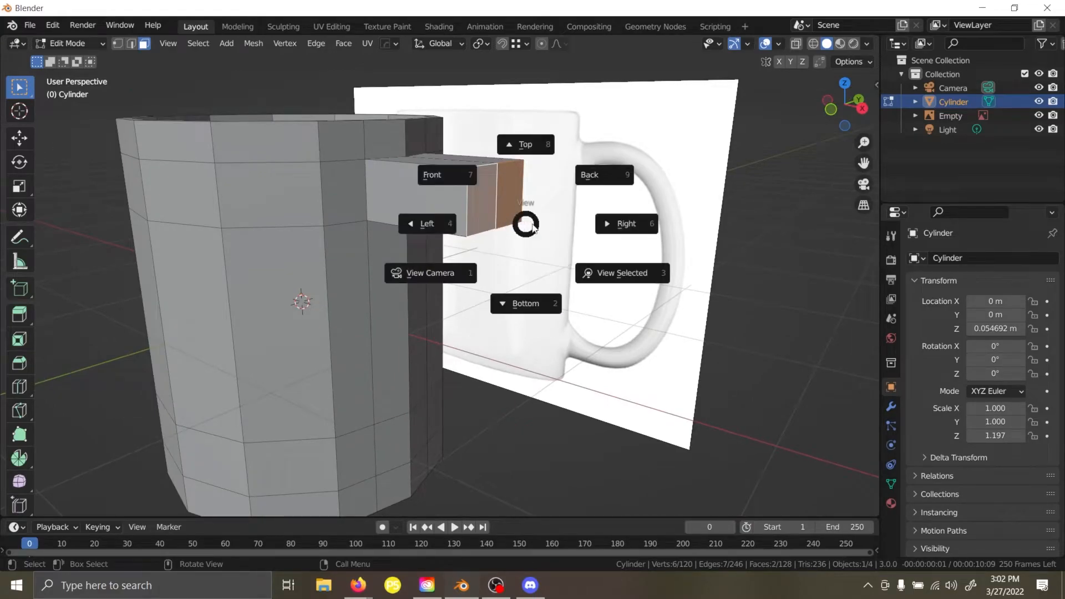
click(438, 173)
text(r45)
key(Return)
key(g)
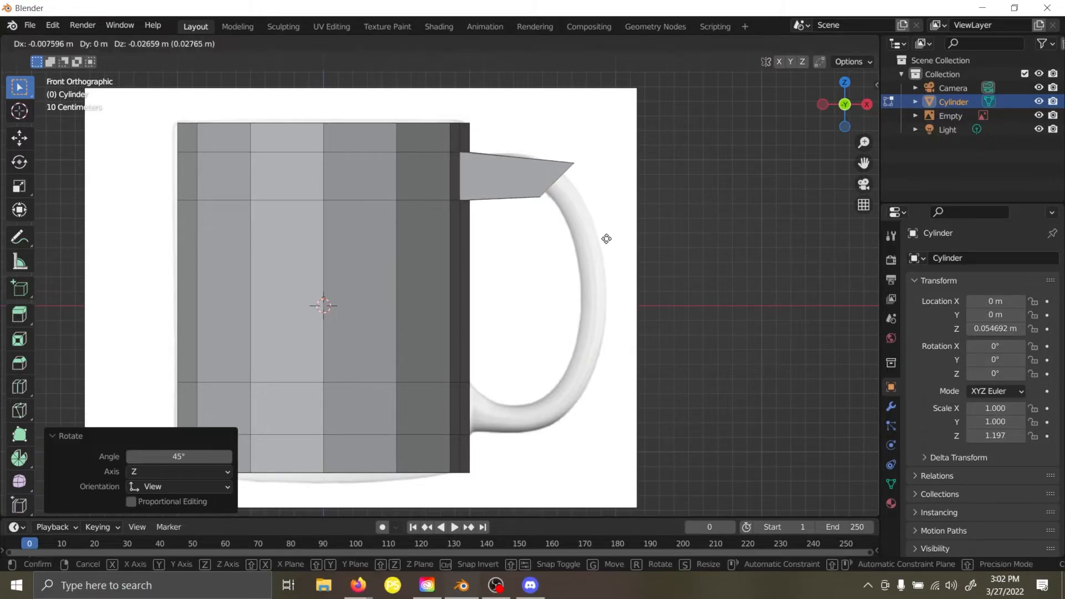
click(605, 236)
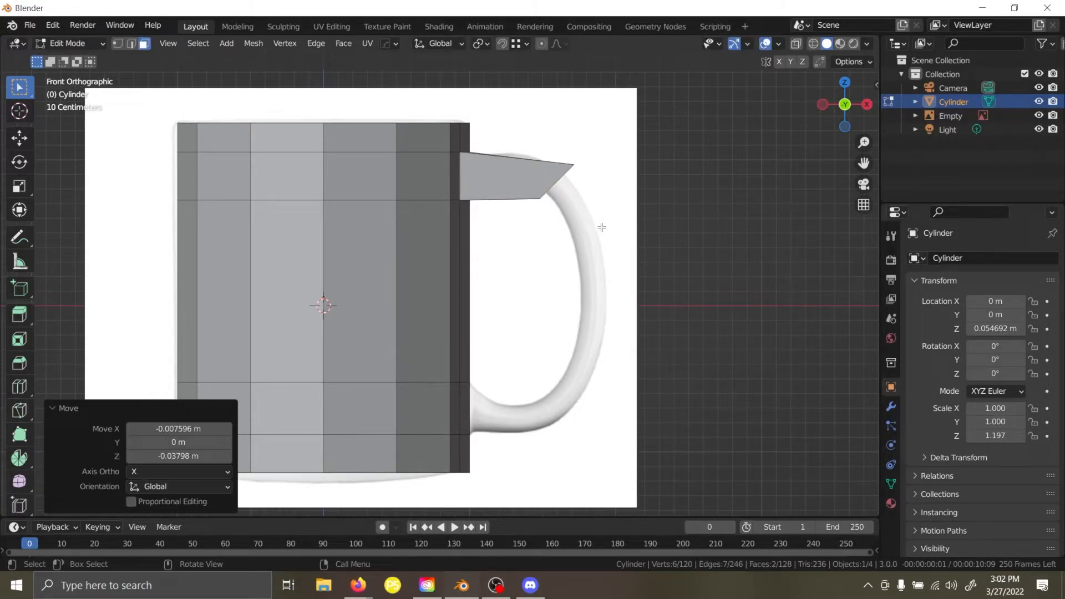
Extrude the handle's end faces about 0.66 m, angling the new end 34.5° and shifting it about 0.24 m toward the mug.
scroll(602, 228, up, 2)
key(e)
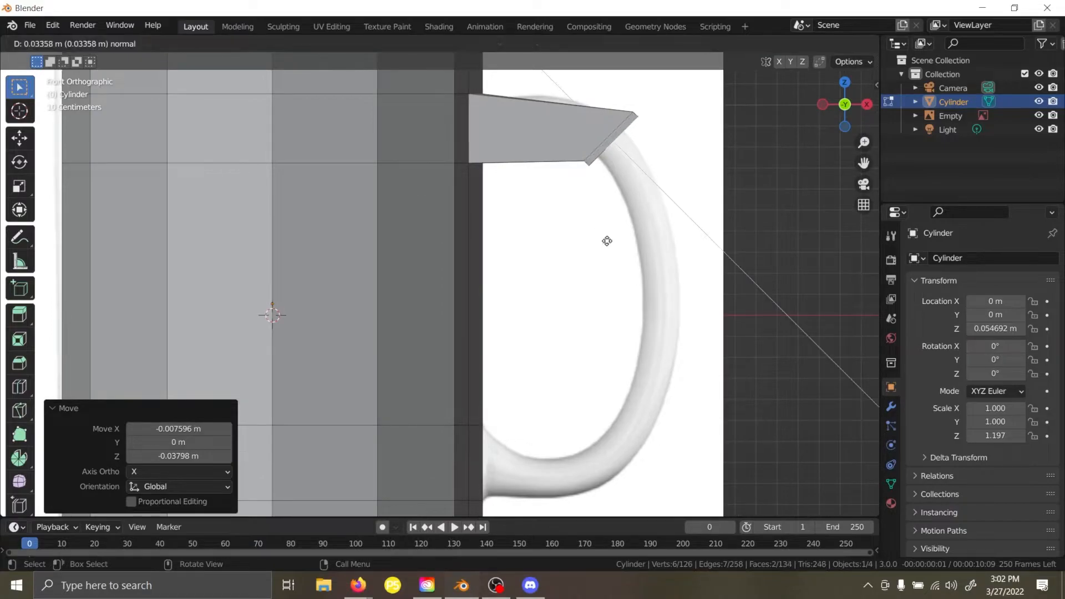
click(648, 376)
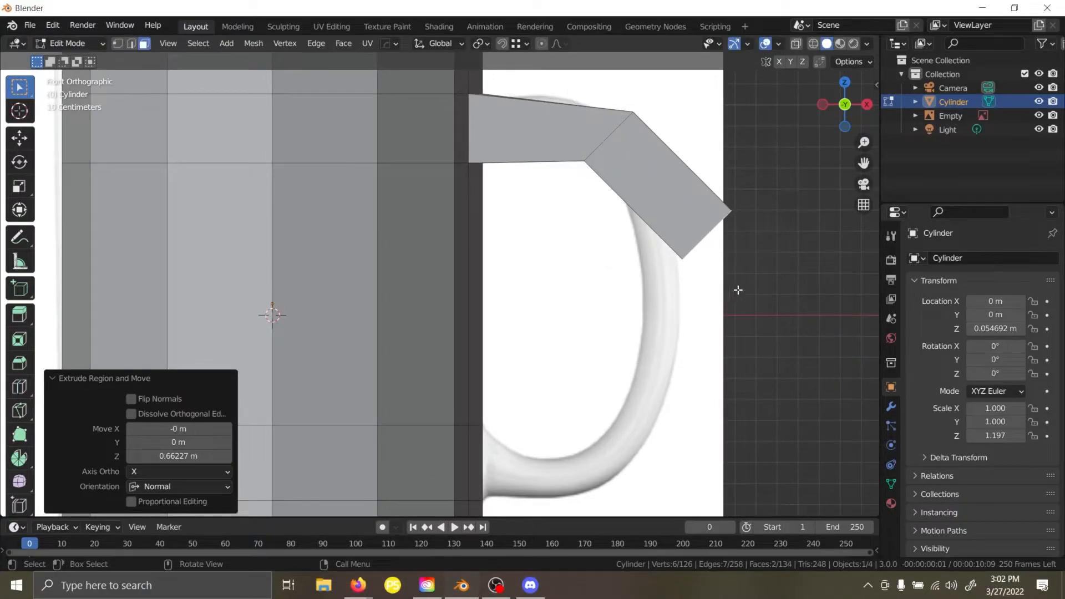
key(r)
click(703, 362)
key(g)
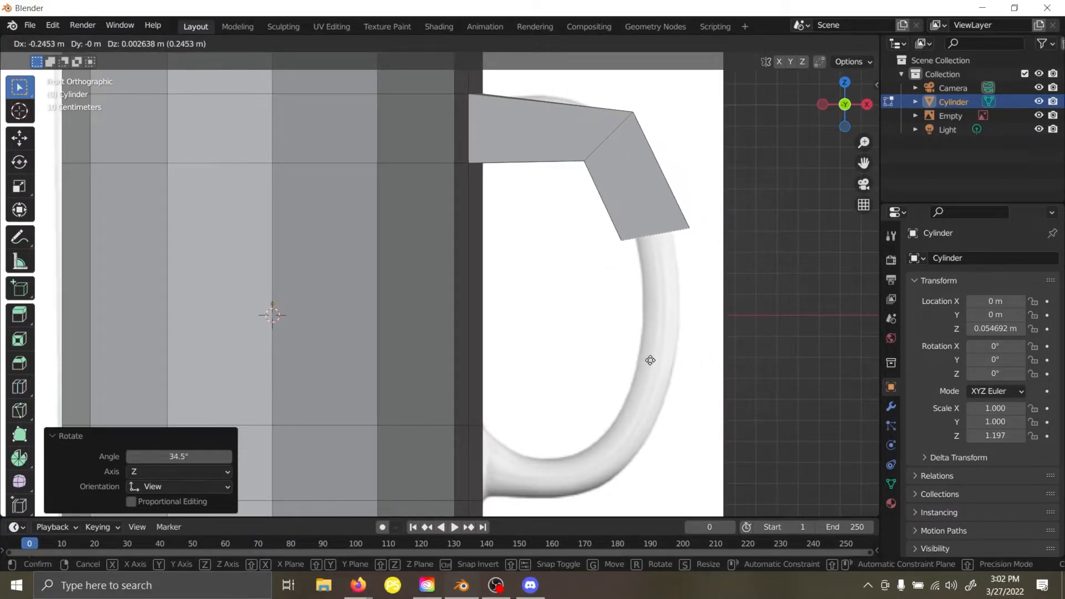
click(652, 361)
Add a second downward handle segment about 0.66 m long, with its end rotated 30.5° and shifted about 0.1 m toward the mug.
key(e)
click(637, 497)
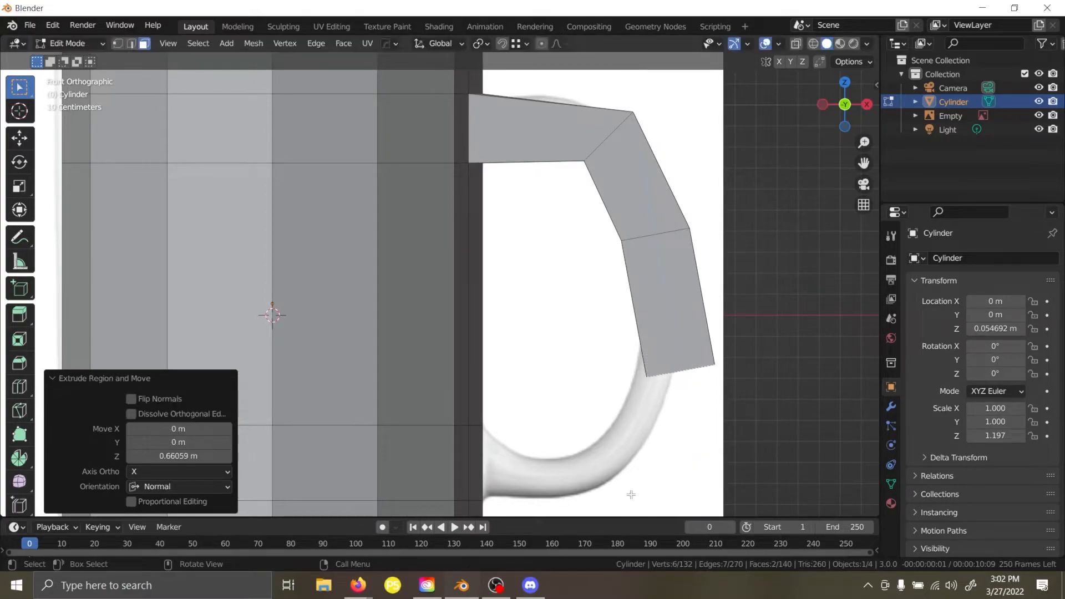
key(r)
click(635, 439)
key(g)
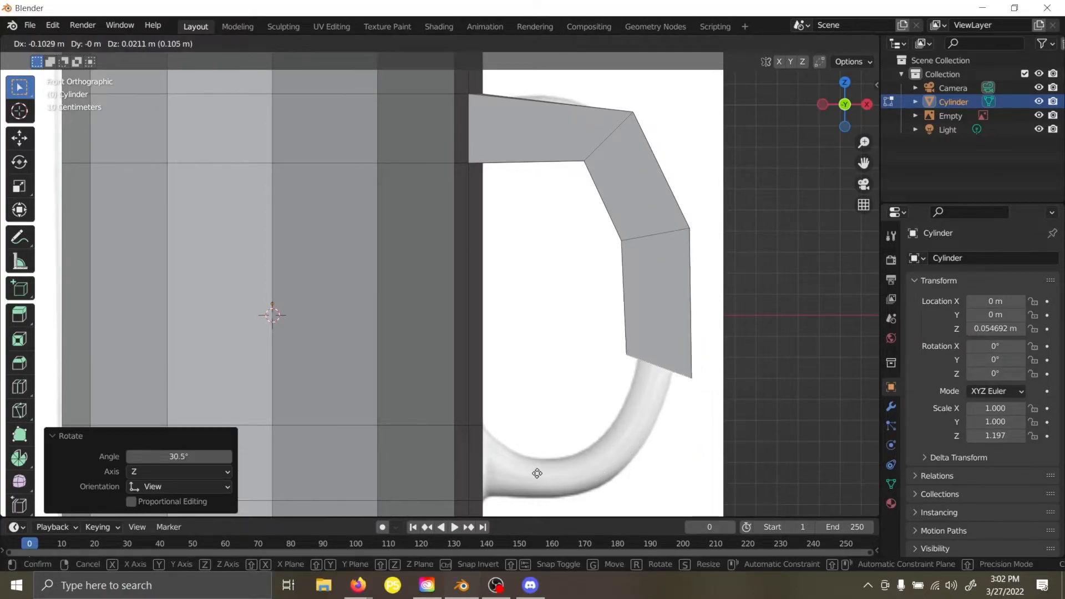
click(572, 472)
Extrude the handle's end faces about 0.52 m to add a third segment down along the reference curve.
key(e)
click(664, 484)
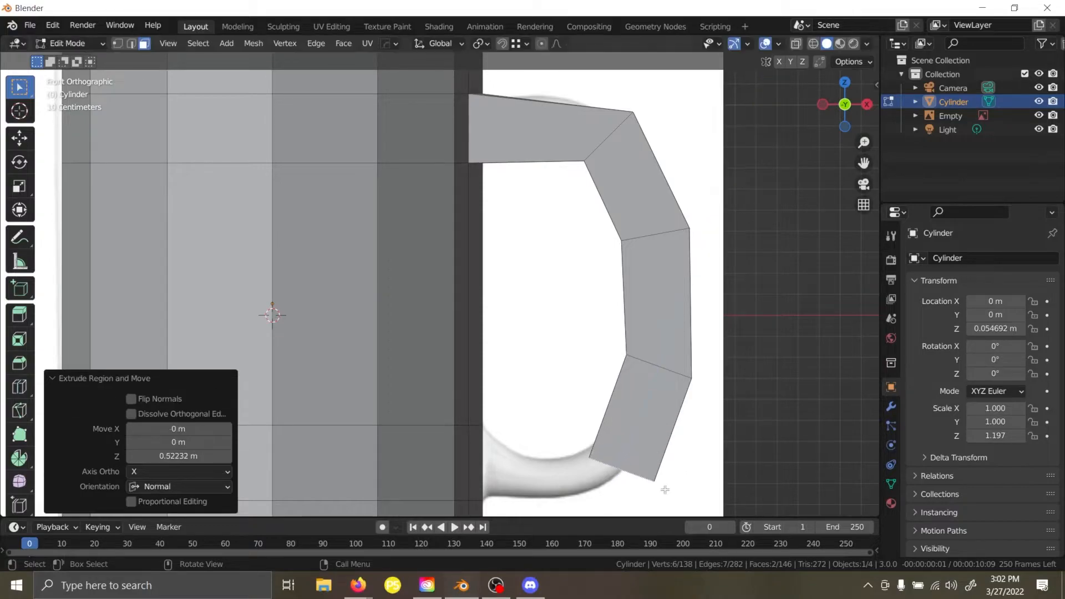
key(r)
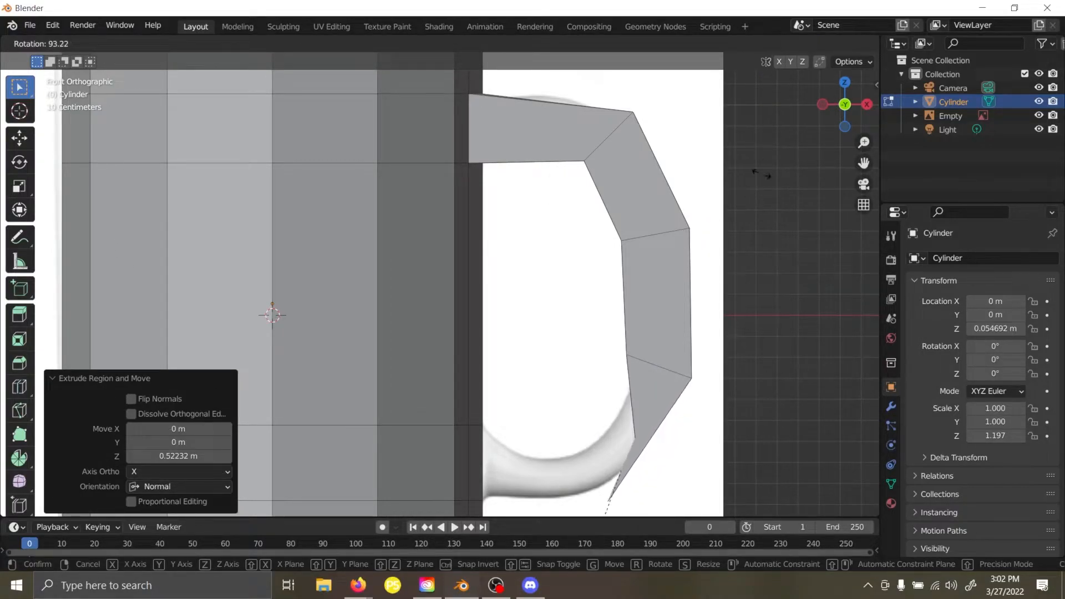
click(378, 251)
shift+middle_drag(737, 369, 708, 335)
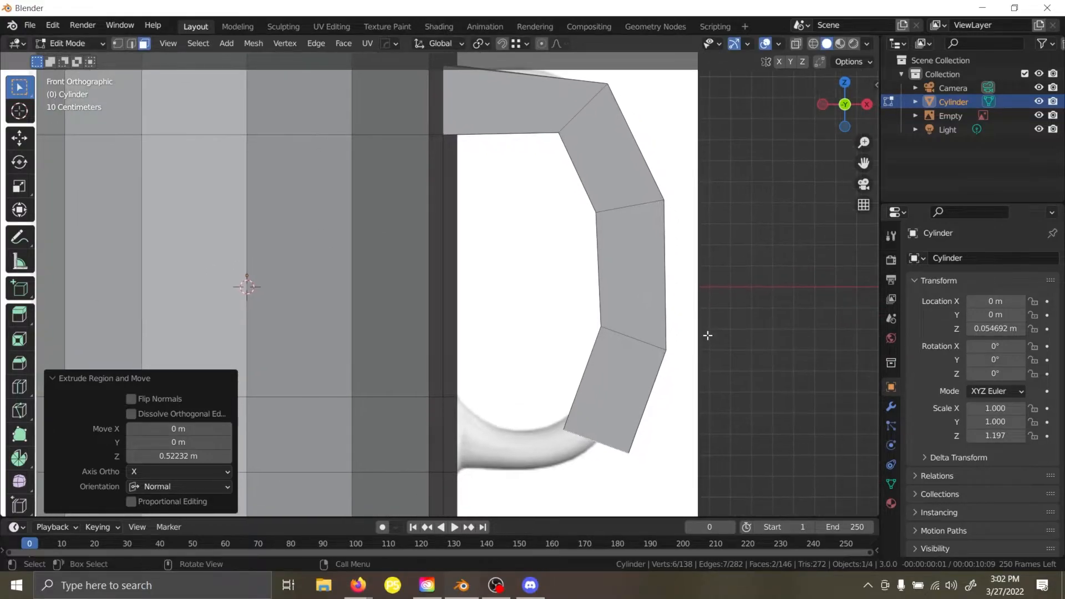
key(r)
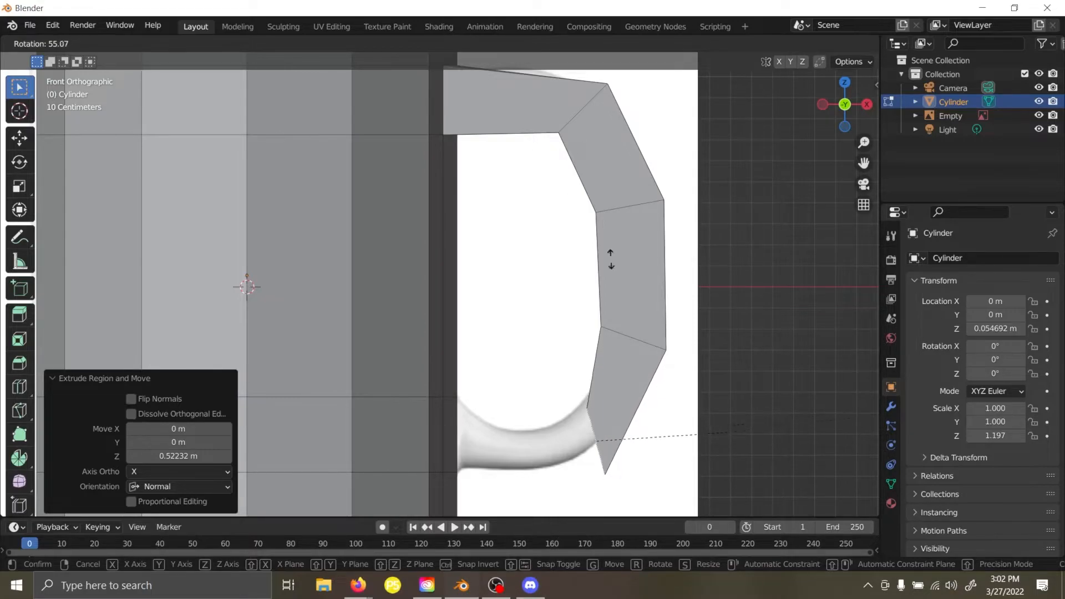
click(525, 181)
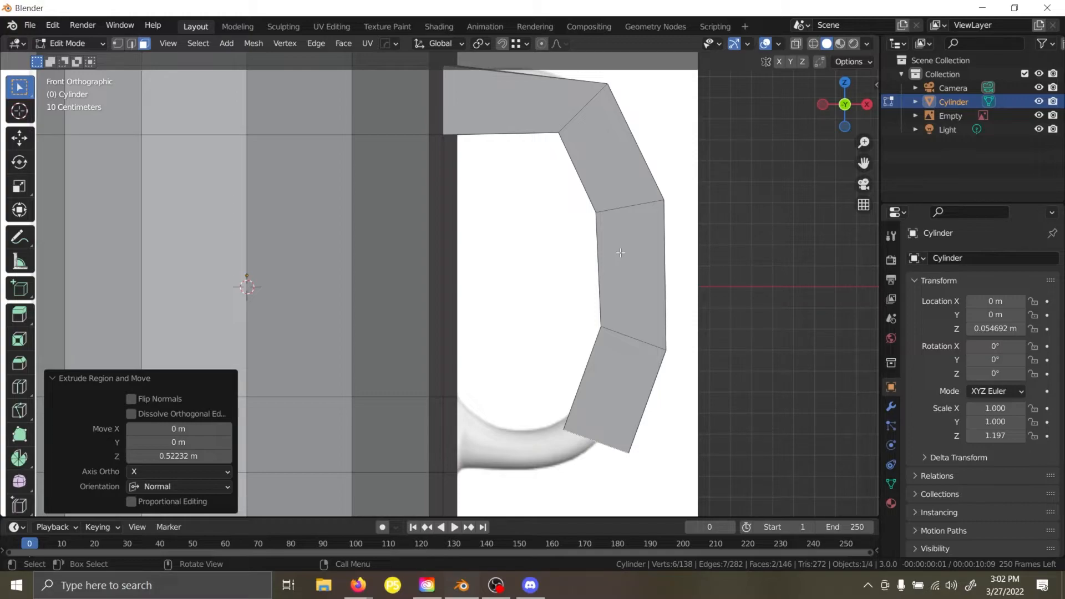
key(r)
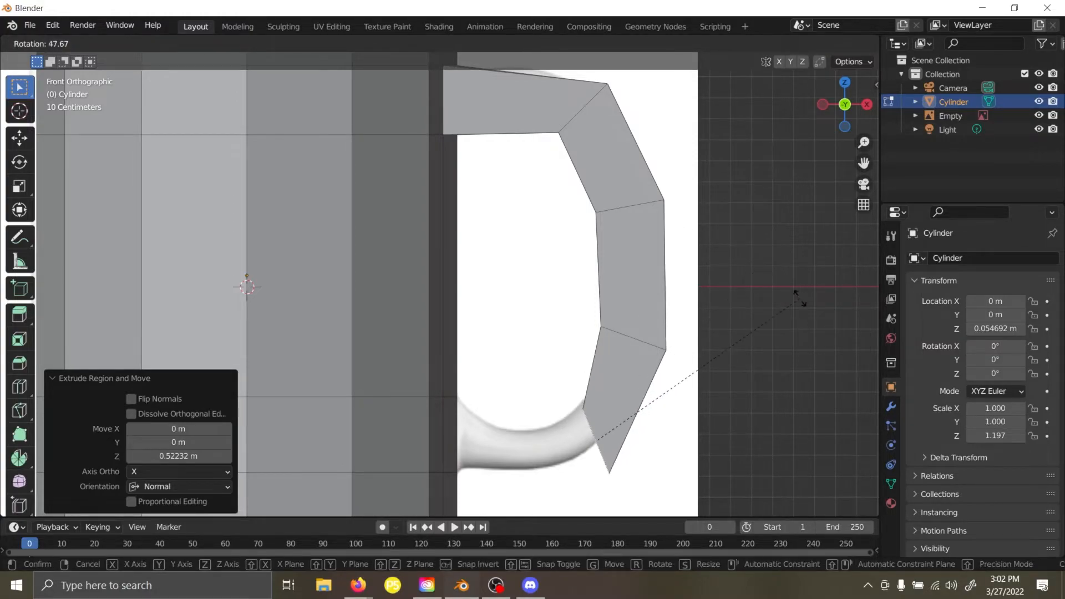
click(800, 299)
key(ctrl+z)
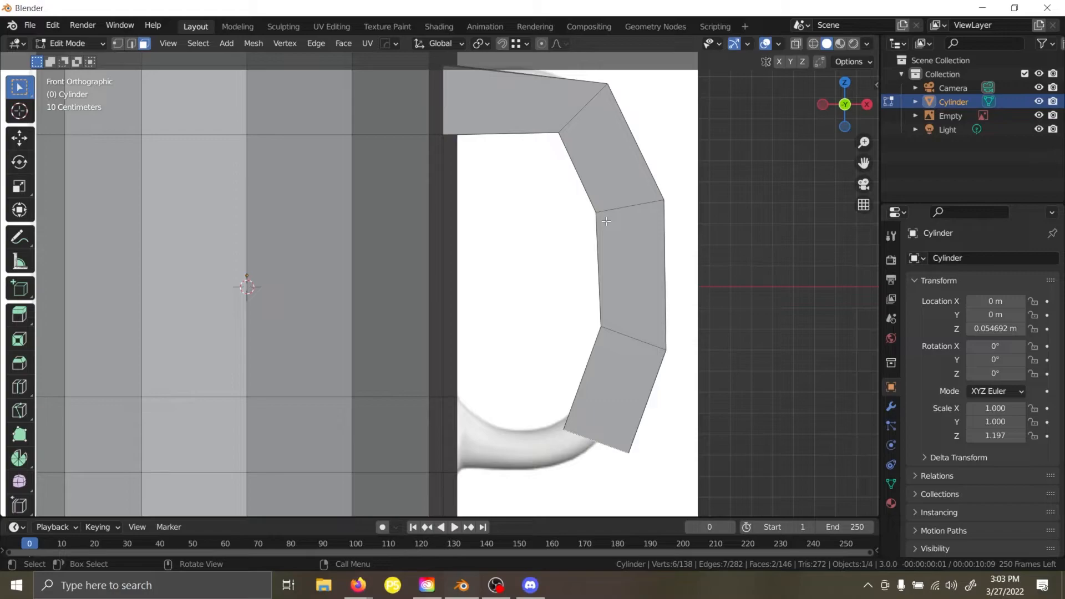
Rotate the third segment's end faces in front view to follow the curve, then shift them about 0.055 m toward the mug and 0.034 m up.
key(r)
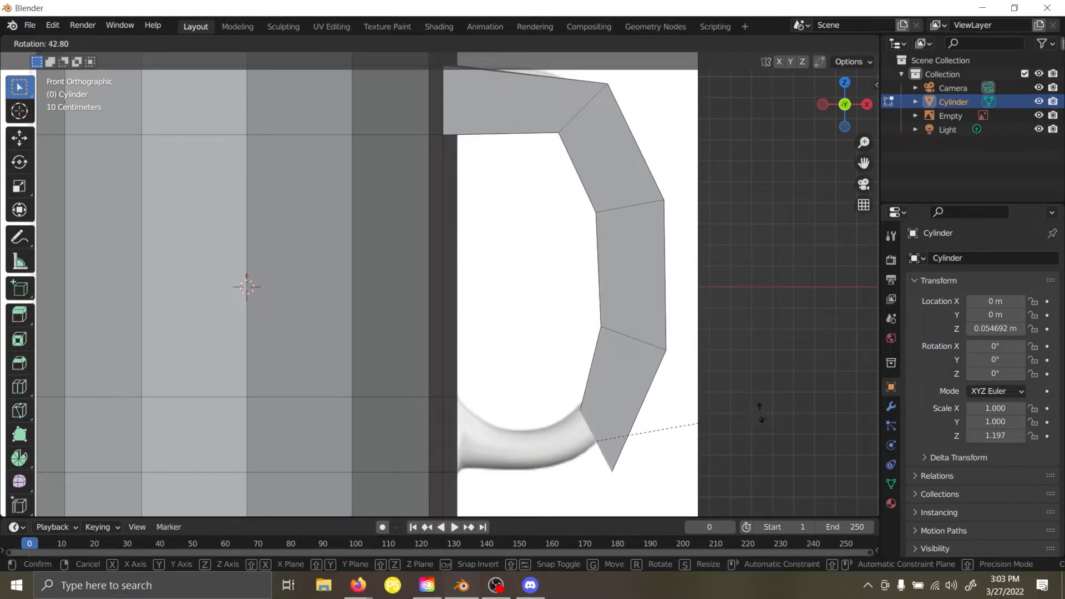
click(738, 416)
key(g)
click(769, 422)
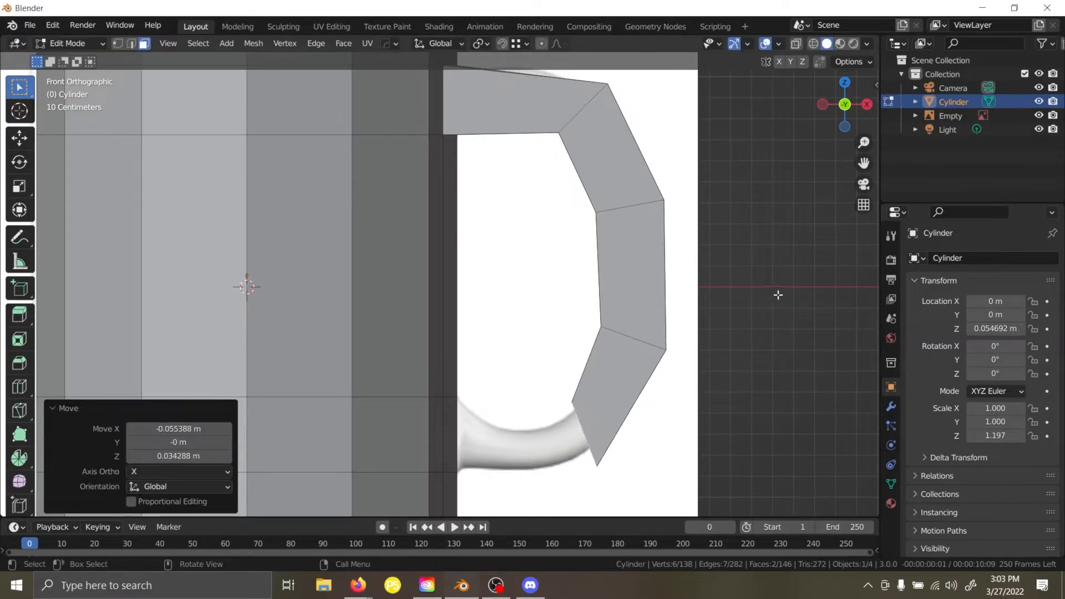
In wireframe, extrude the handle's end faces toward the mug, rotate the new end 45.6° and move it about 0.158 m up and 0.037 m inward.
key(z)
click(622, 324)
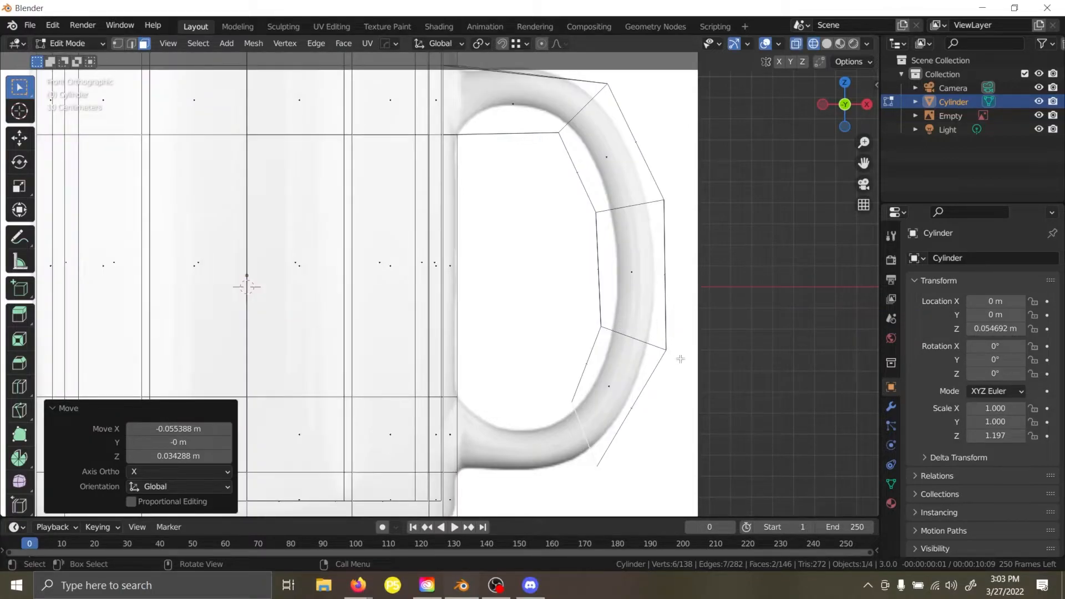
key(e)
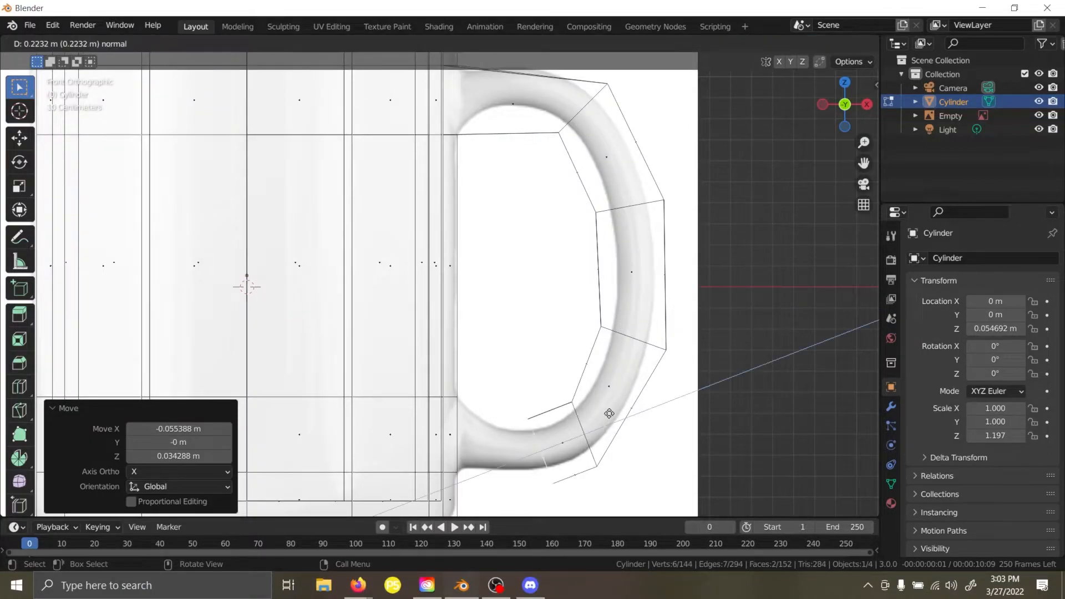
click(561, 418)
key(r)
click(658, 494)
key(g)
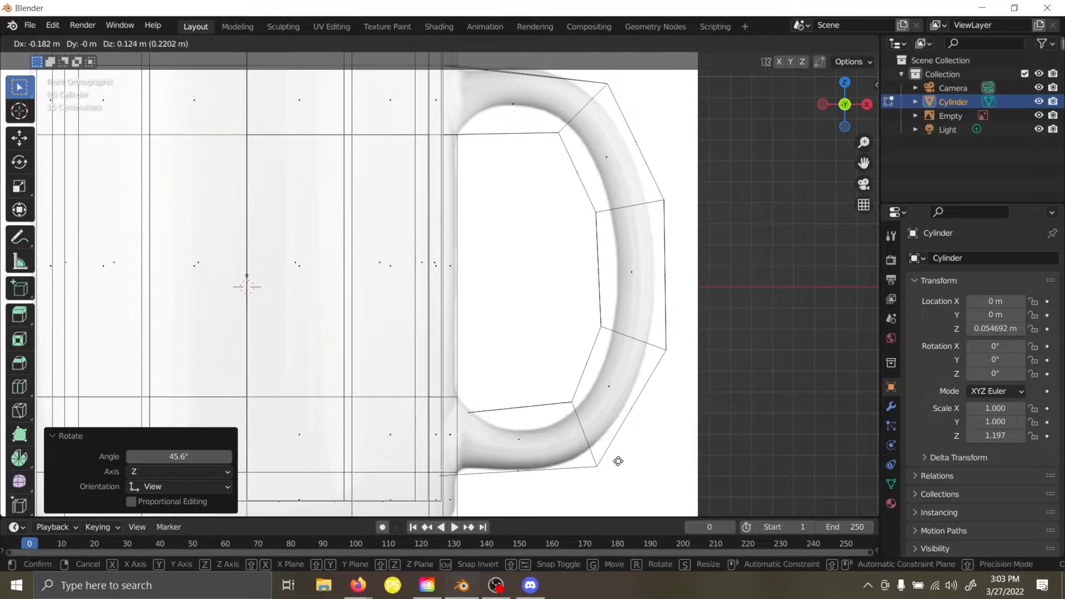
click(649, 459)
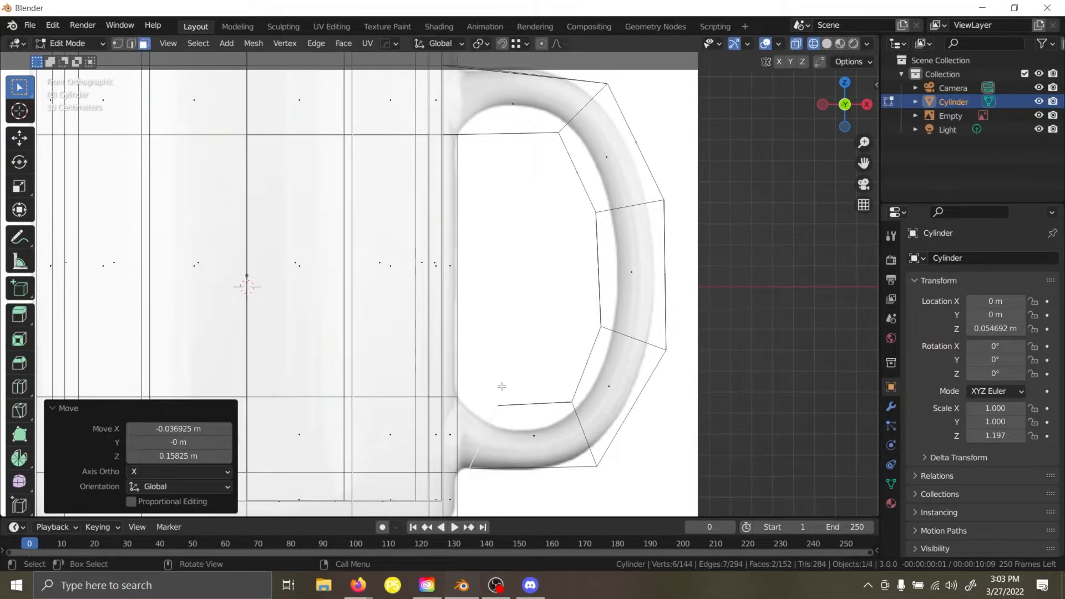
Switch to vertex selection, inspect the handle at an angle in solid and wireframe shading, and clear the selection.
click(117, 44)
scroll(471, 166, down, 3)
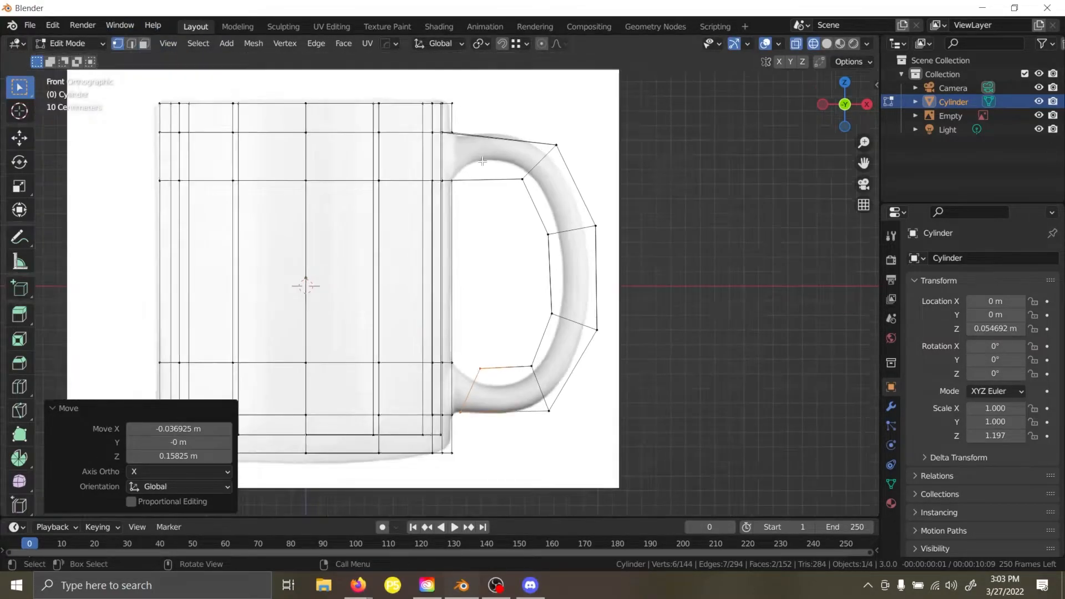
middle_drag(566, 180, 525, 193)
key(z)
click(685, 195)
mouse_move(588, 227)
middle_down()
mouse_move(489, 269)
mouse_move(422, 260)
mouse_move(625, 219)
mouse_move(588, 222)
mouse_move(605, 227)
mouse_move(586, 235)
middle_up()
key(z)
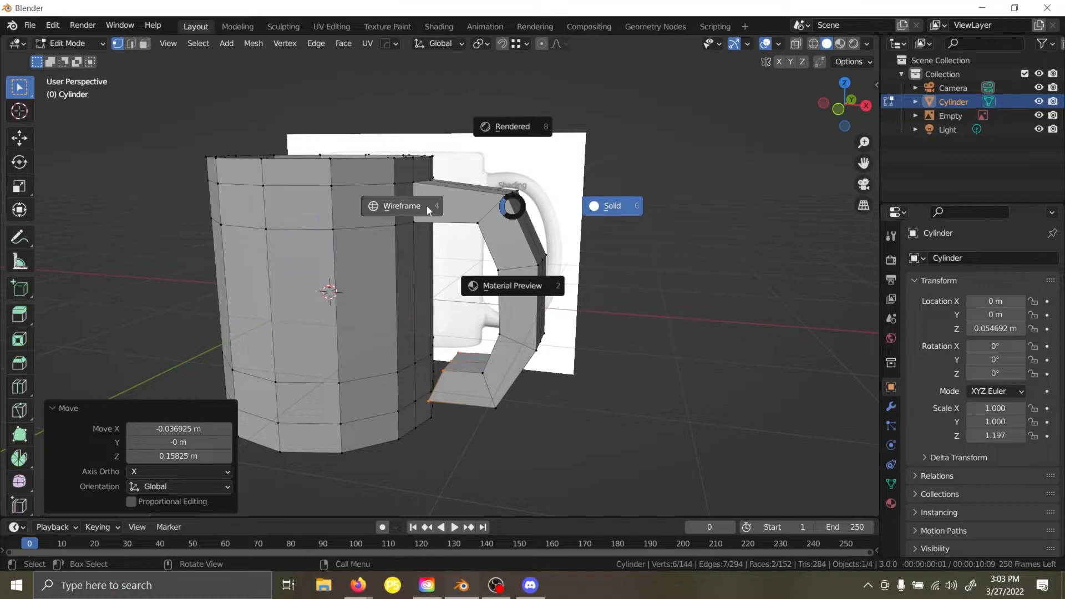
key(4)
right_click(521, 200)
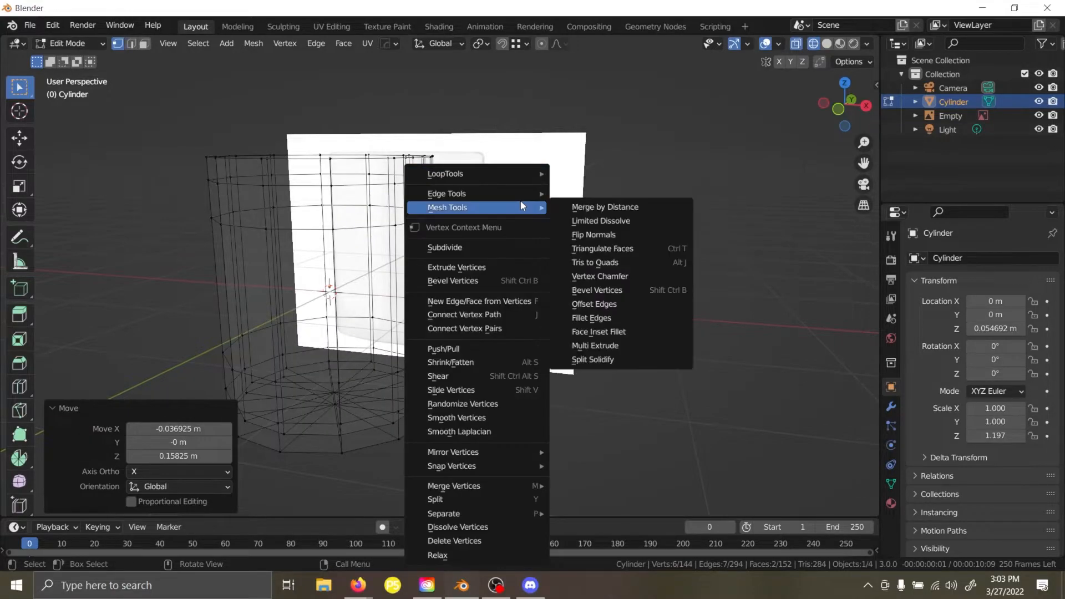
click(649, 134)
In front view, add one loop cut across the handle's top segment, near the segment's middle.
key(grave)
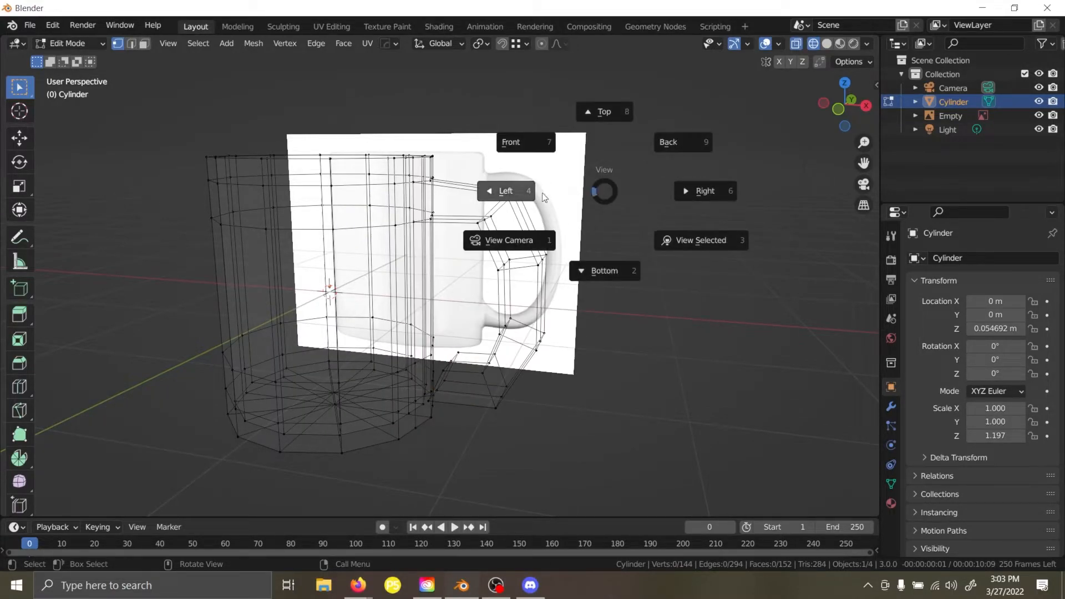
click(514, 149)
scroll(497, 186, up, 4)
key(ctrl+r)
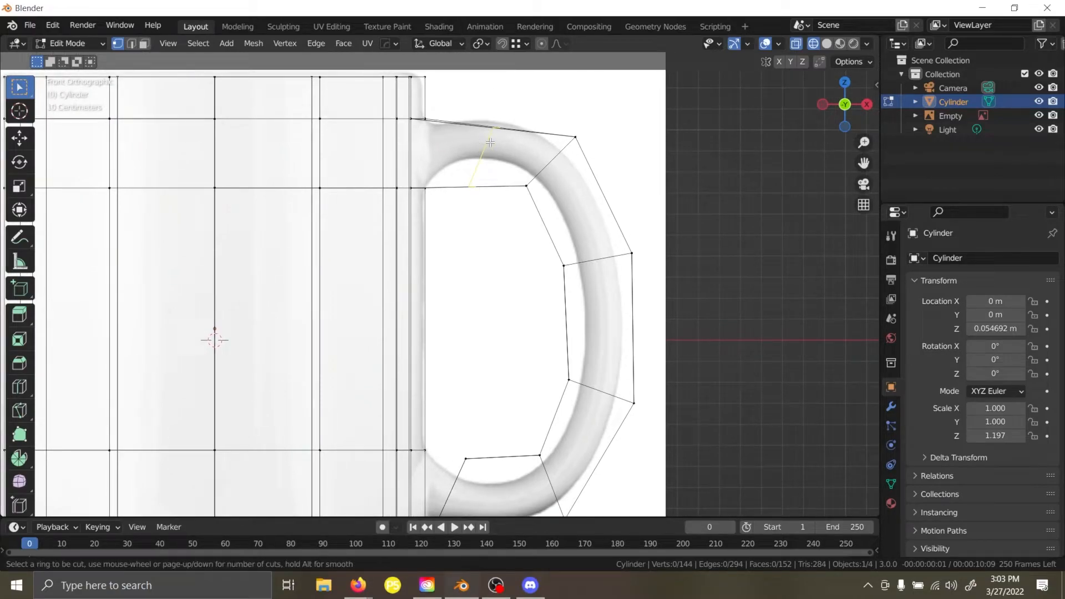
click(490, 143)
click(499, 147)
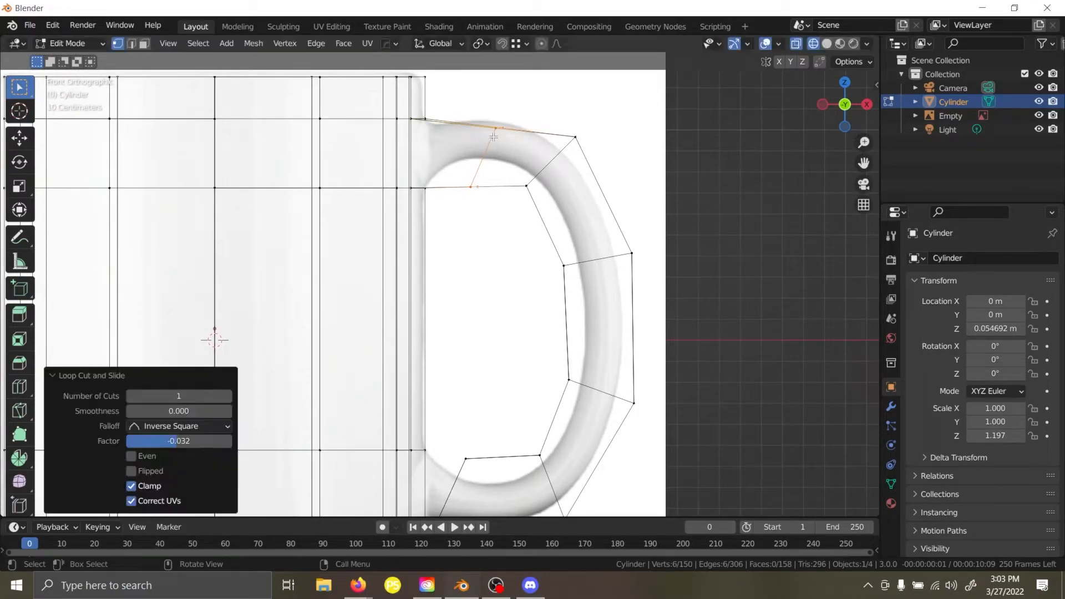
In solid shading, turn on snapping and snap the new loop's middle underside vertex level with its neighbours, about 0.032 m along X toward the mug.
middle_drag(492, 187, 342, 238)
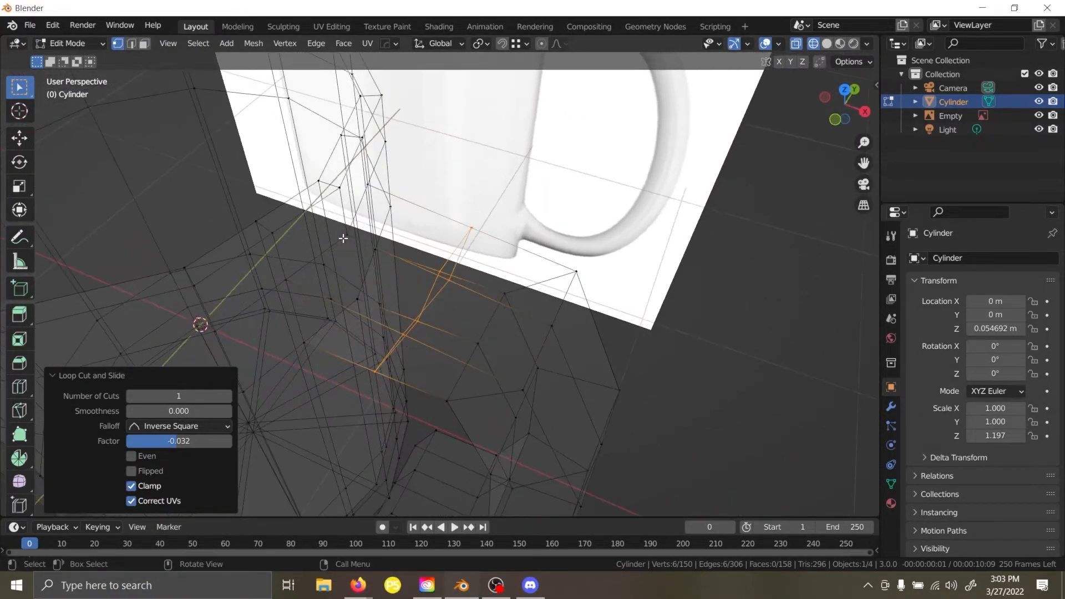
key(z)
click(470, 247)
middle_drag(457, 245, 461, 231)
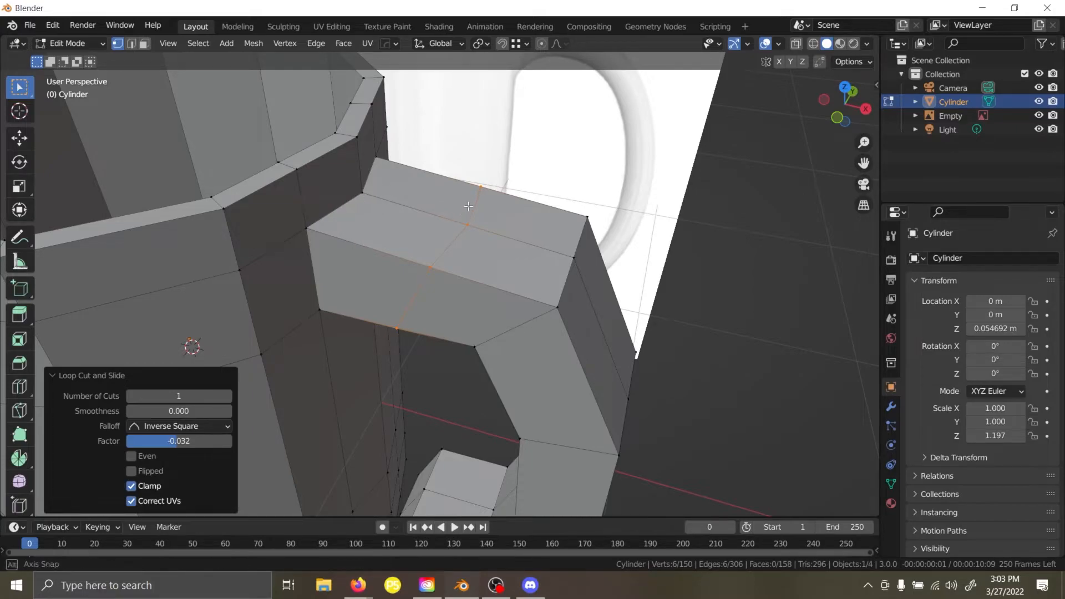
middle_drag(470, 208, 475, 193)
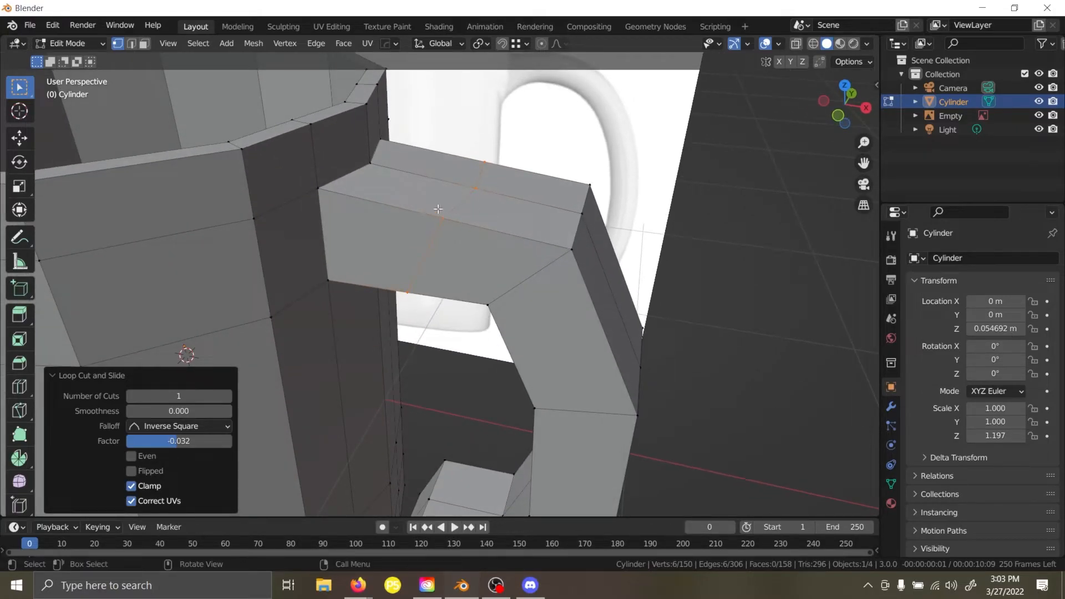
middle_drag(472, 189, 472, 313)
click(484, 217)
click(473, 273)
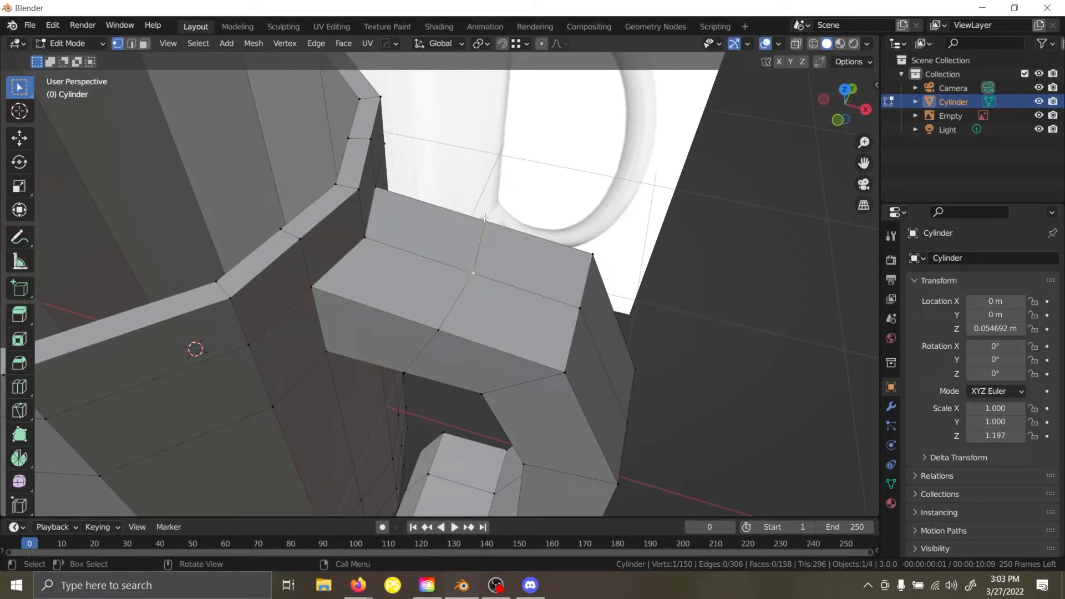
middle_drag(442, 344, 468, 211)
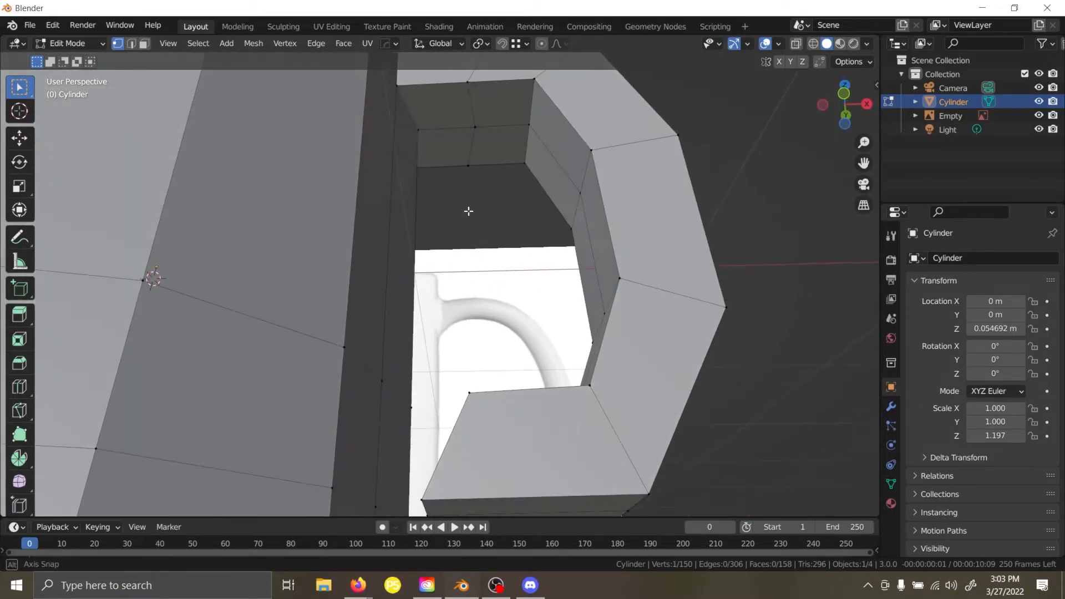
middle_drag(518, 126, 504, 105)
click(502, 43)
key(g)
key(x)
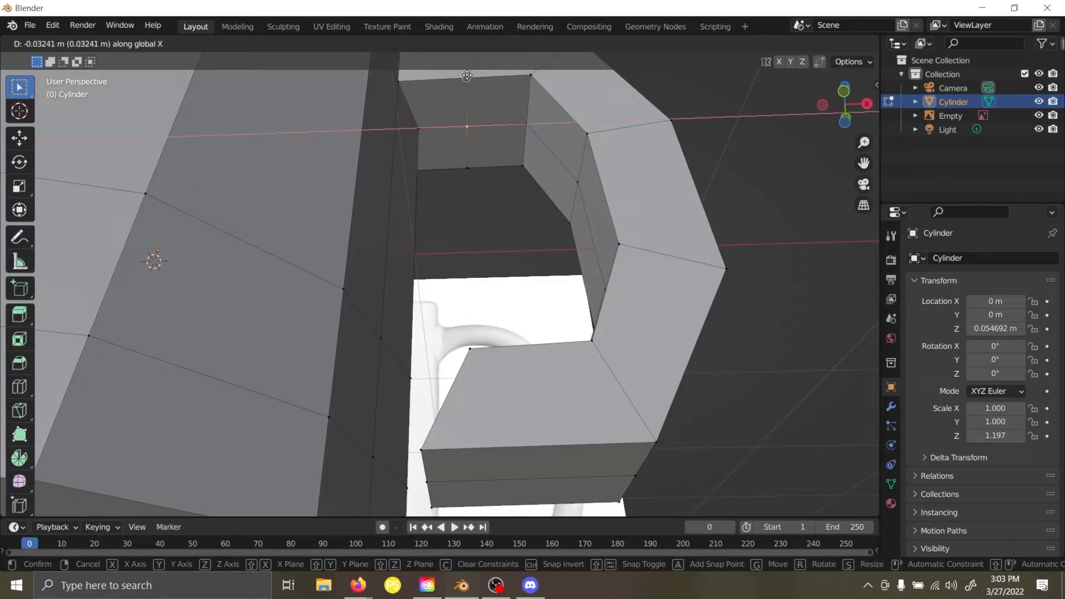
click(470, 105)
Snap the new loop's middle vertex on the handle's upper side level with its neighbours, about 0.032 m along X toward the mug.
middle_drag(471, 105, 427, 412)
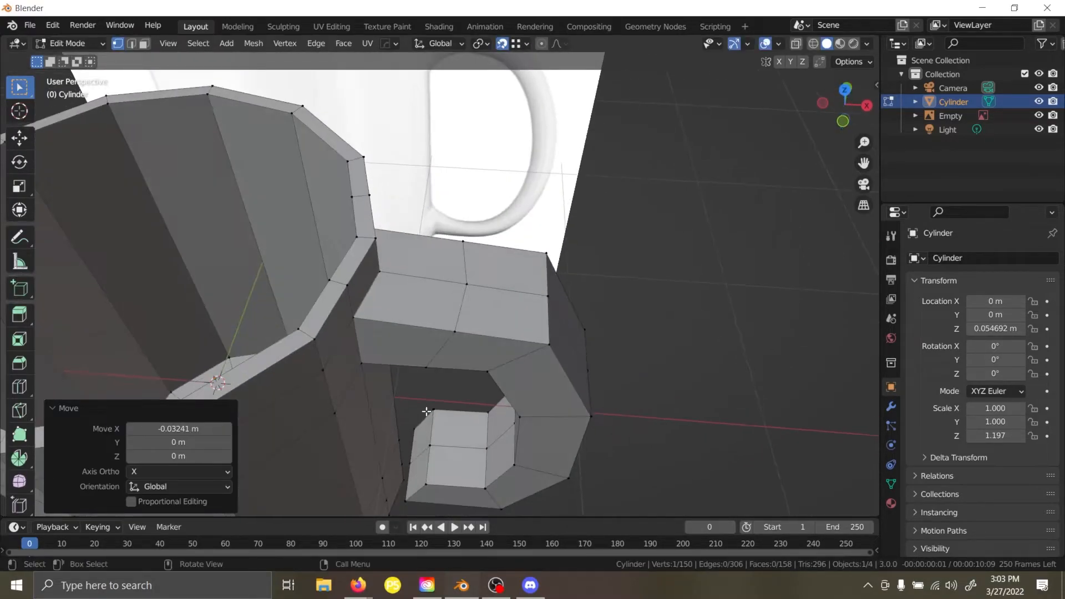
click(474, 291)
key(g)
key(x)
click(468, 267)
Show the front view in wireframe, return to Object Mode and hide the mug cylinder so only the reference image remains.
middle_drag(469, 266, 499, 197)
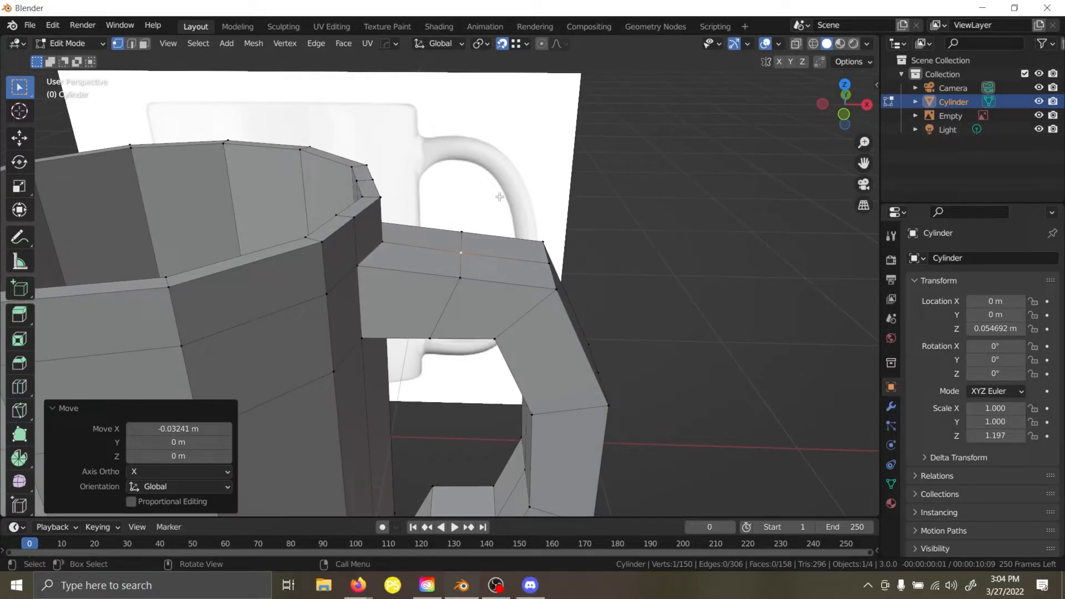
key(z)
click(382, 211)
key(grave)
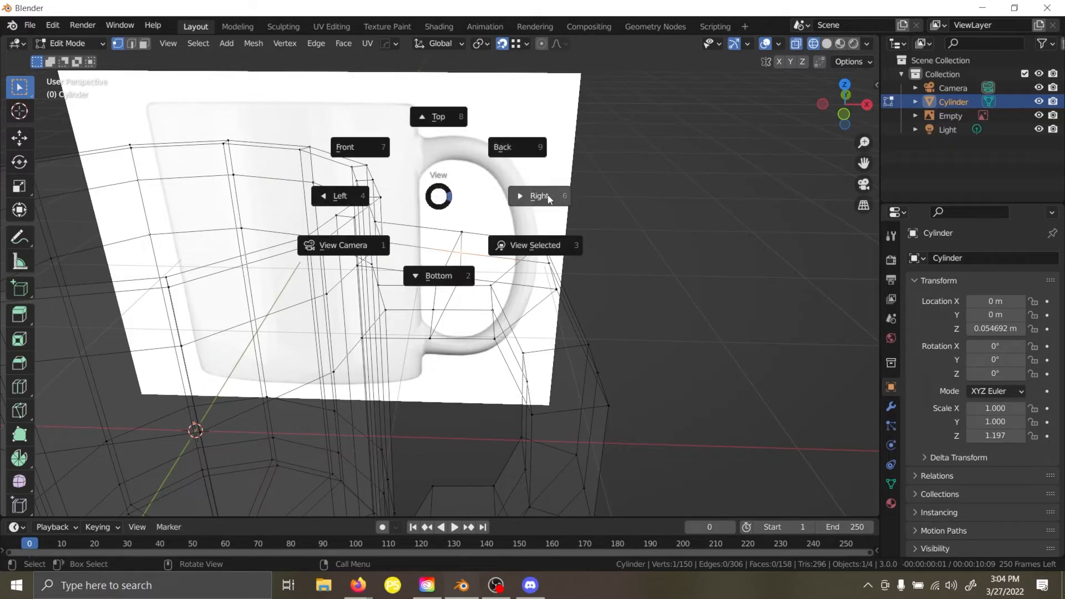
click(345, 145)
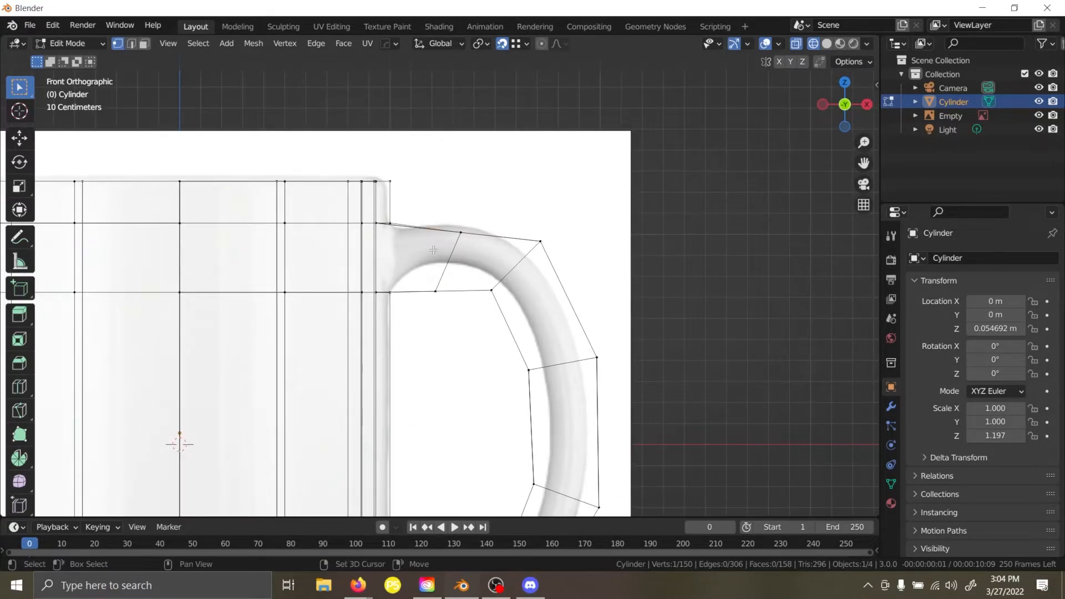
shift+middle_drag(432, 251, 444, 223)
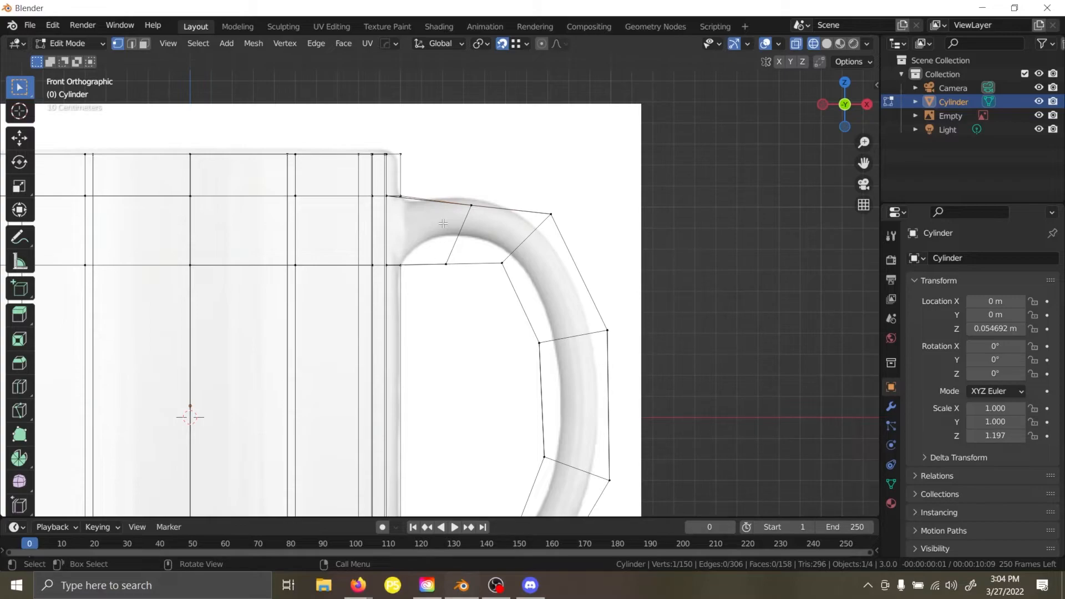
key(Tab)
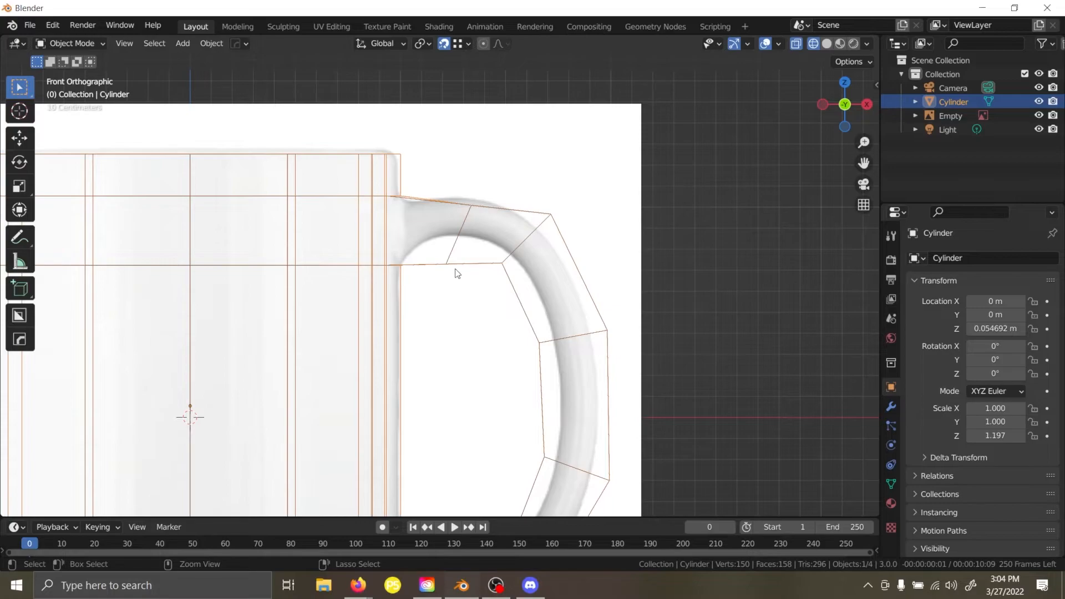
scroll(456, 279, down, 2)
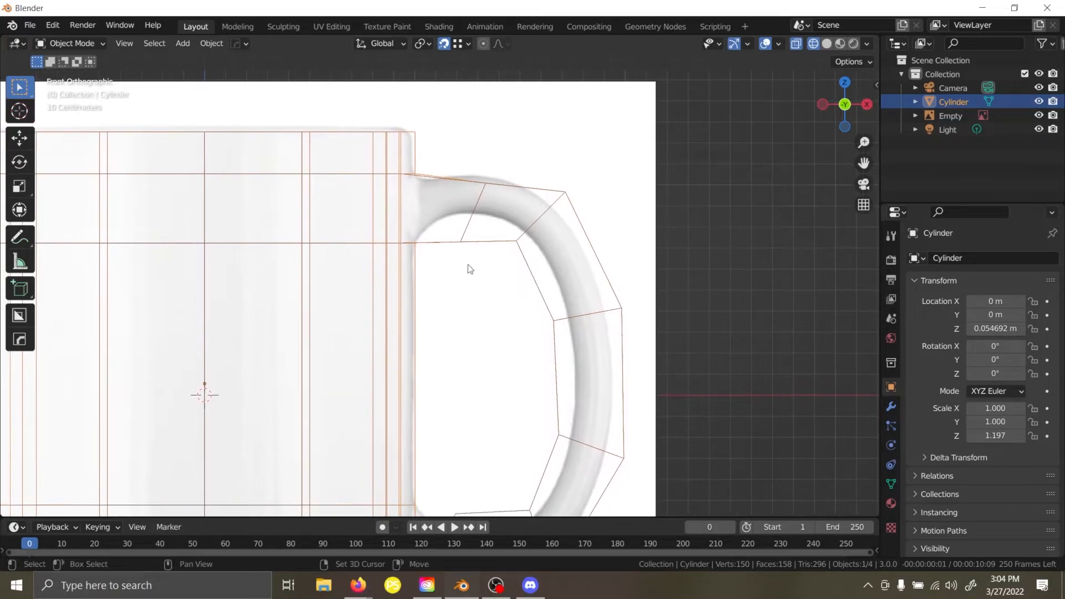
shift+middle_drag(471, 252, 468, 222)
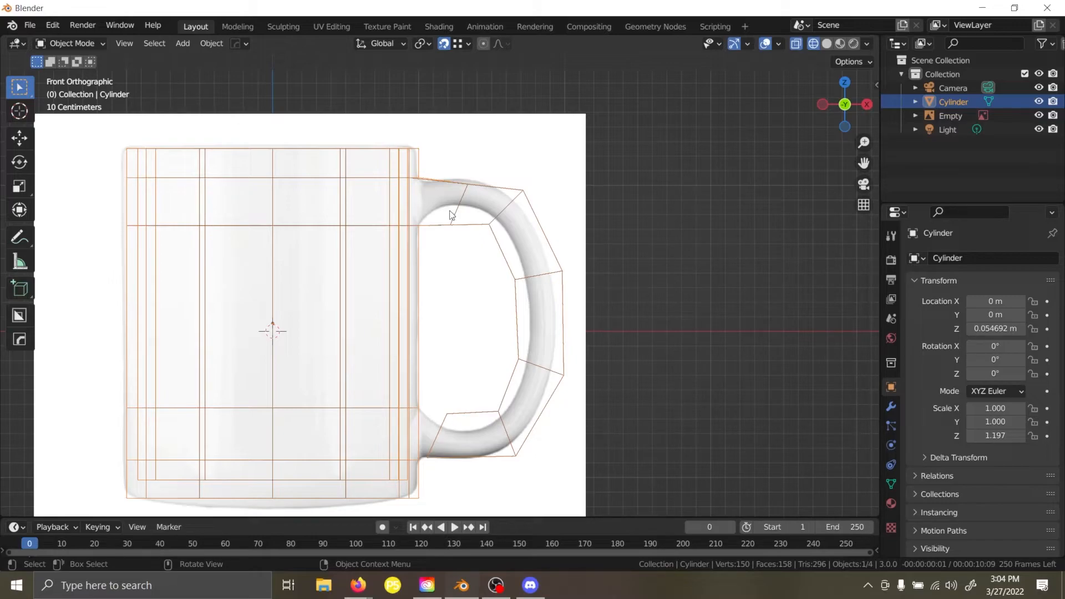
key(h)
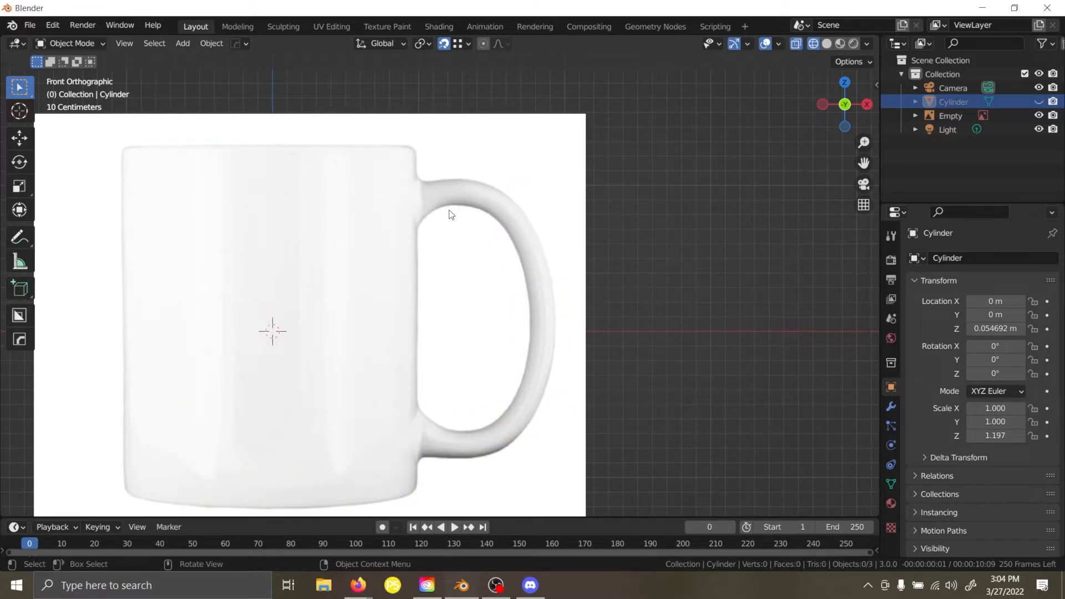
Add a 12-vertex cylinder mesh with radius 1 m, depth 2 m and triangle-fan caps at the world origin.
key(shift+a)
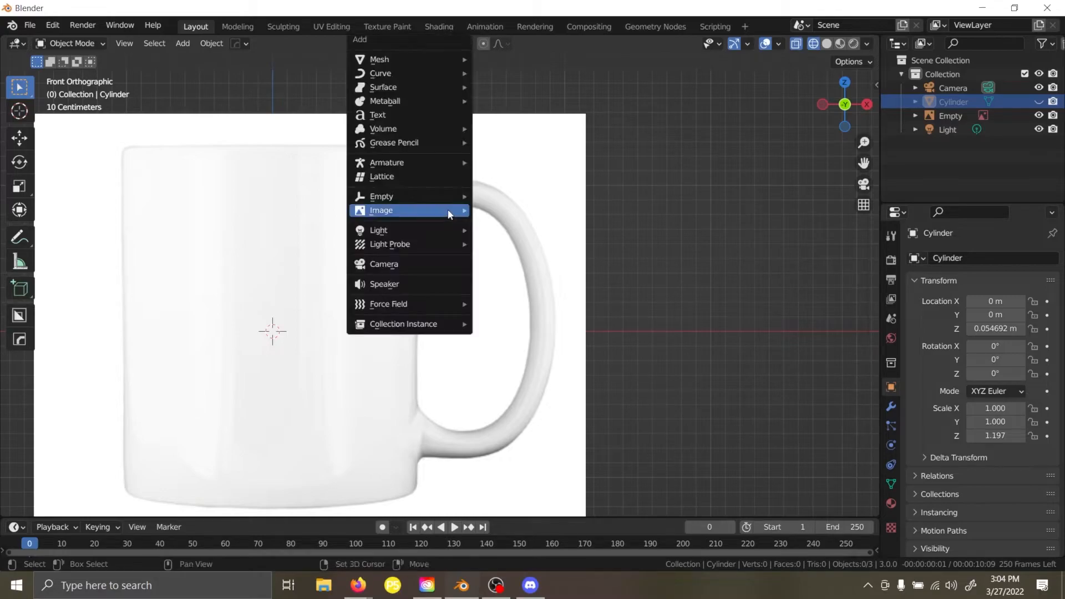
mouse_move(397, 62)
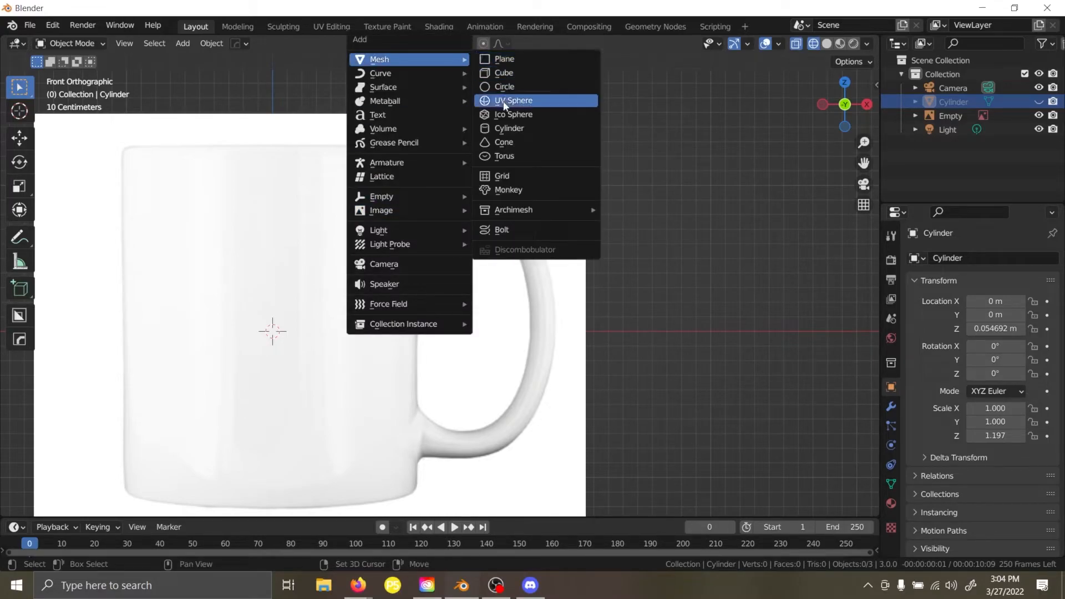
click(508, 130)
shift+middle_drag(354, 249, 445, 249)
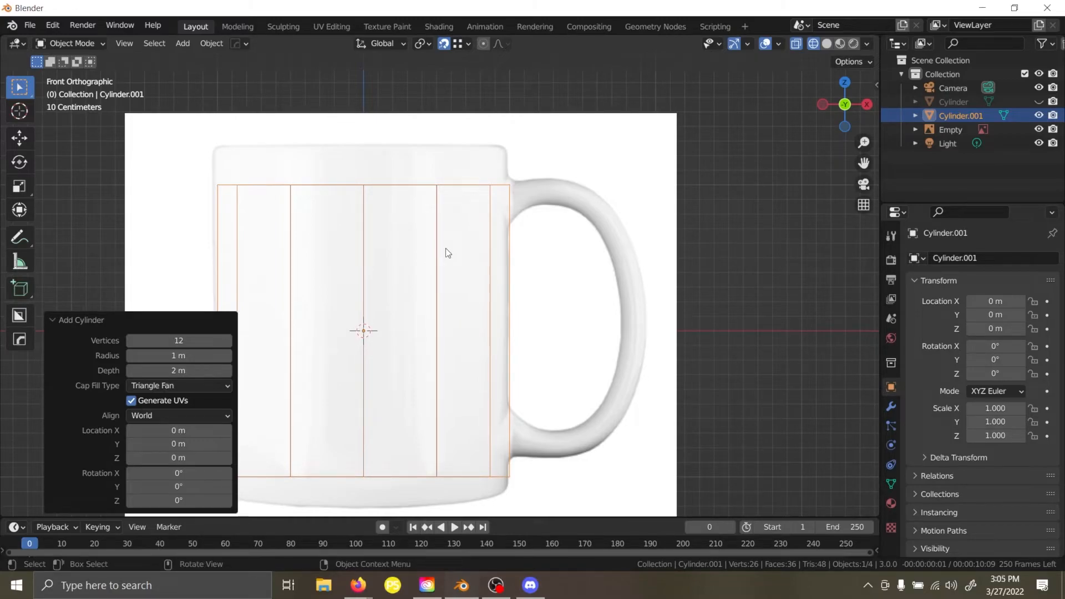
Scale the new cylinder by about 1.248 along Z and raise it about 0.027 m to match the reference mug body.
key(s)
key(z)
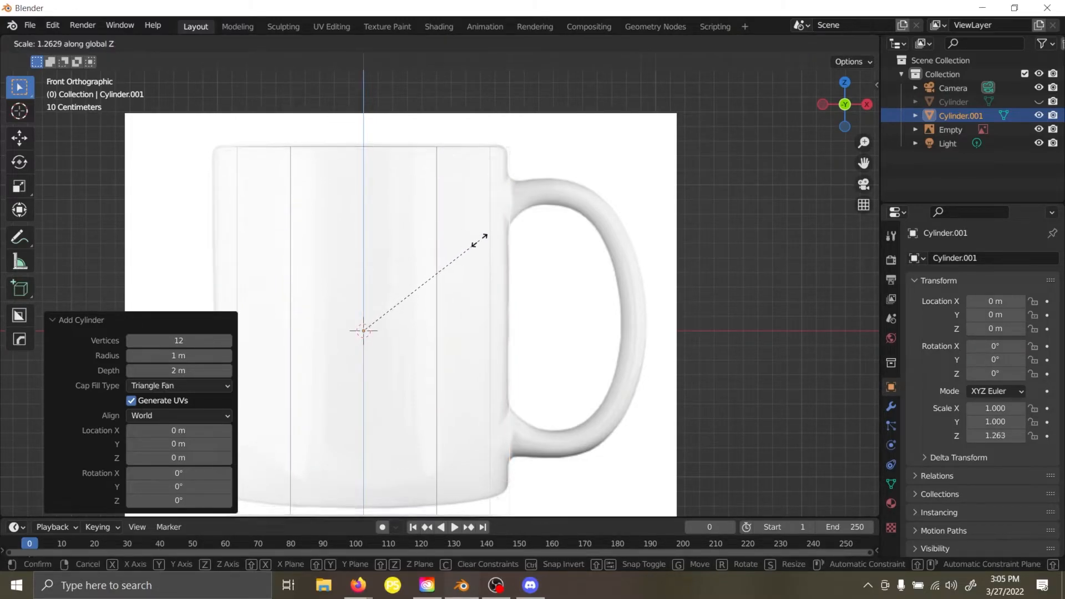
click(480, 236)
key(g)
key(z)
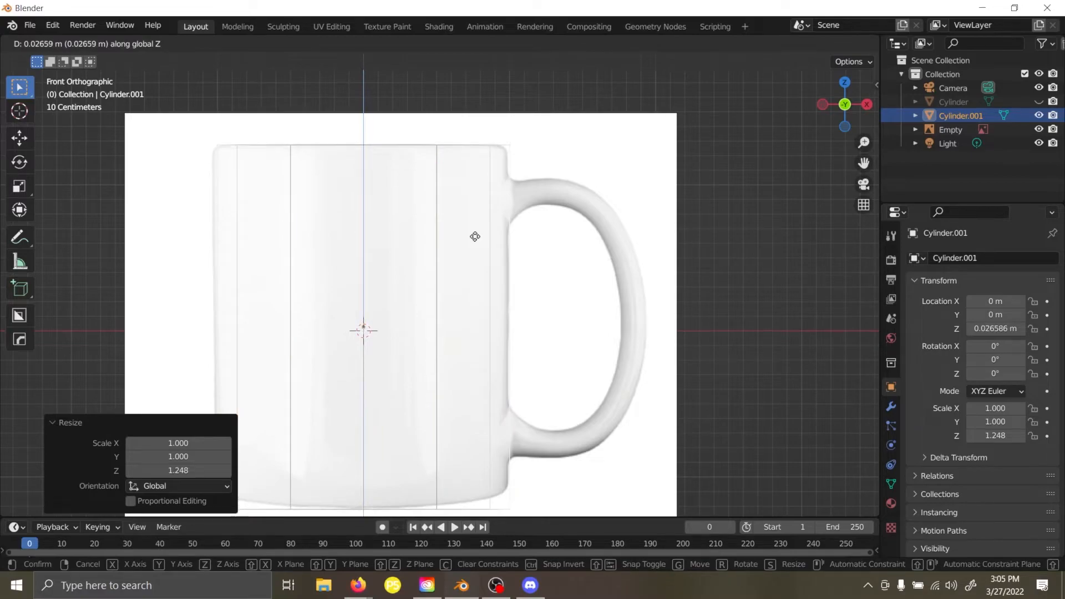
click(483, 244)
shift+middle_drag(495, 255, 582, 271)
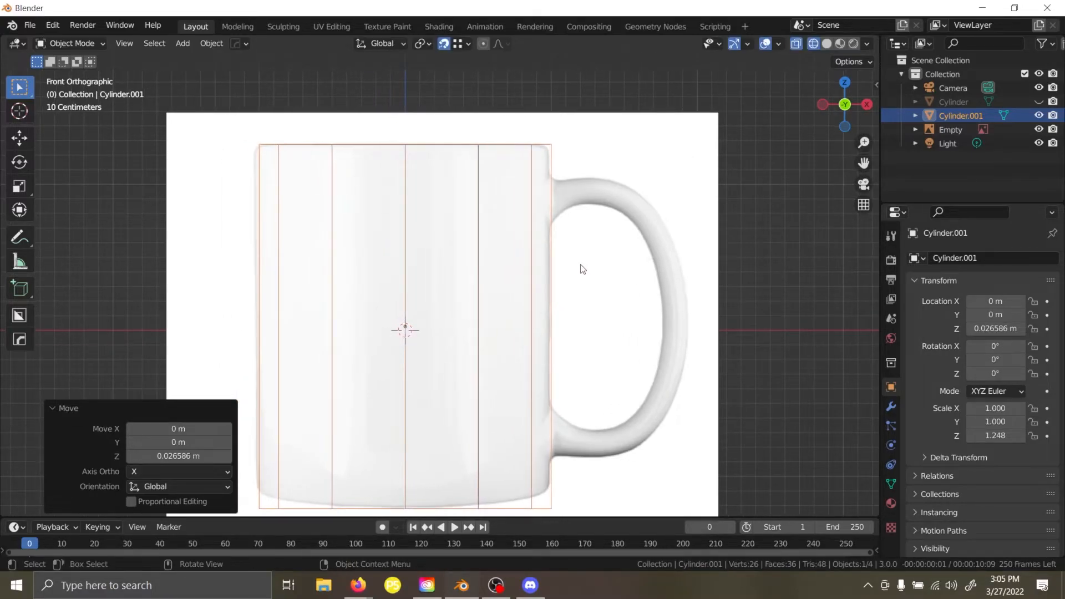
In solid shading and Edit Mode, select all of the cylinder's top cap faces and inset them by about 0.073 m.
key(z)
click(666, 264)
key(Tab)
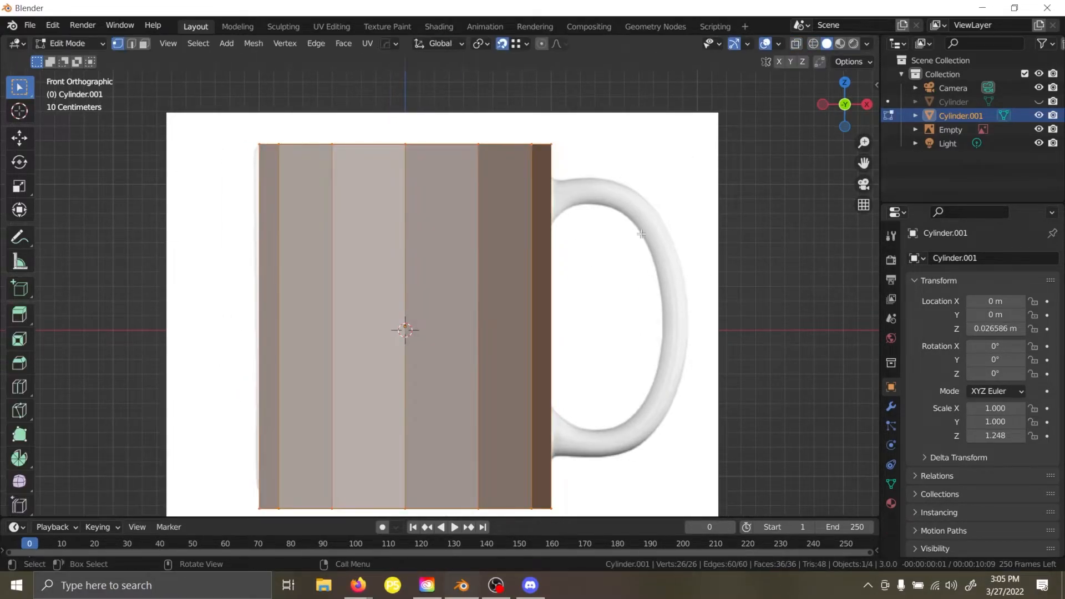
key(ctrl+r)
middle_drag(466, 219, 403, 170)
click(403, 169)
key(3)
key(c)
mouse_move(414, 153)
mouse_down()
mouse_move(384, 143)
mouse_move(445, 169)
mouse_move(440, 160)
mouse_up()
key(Escape)
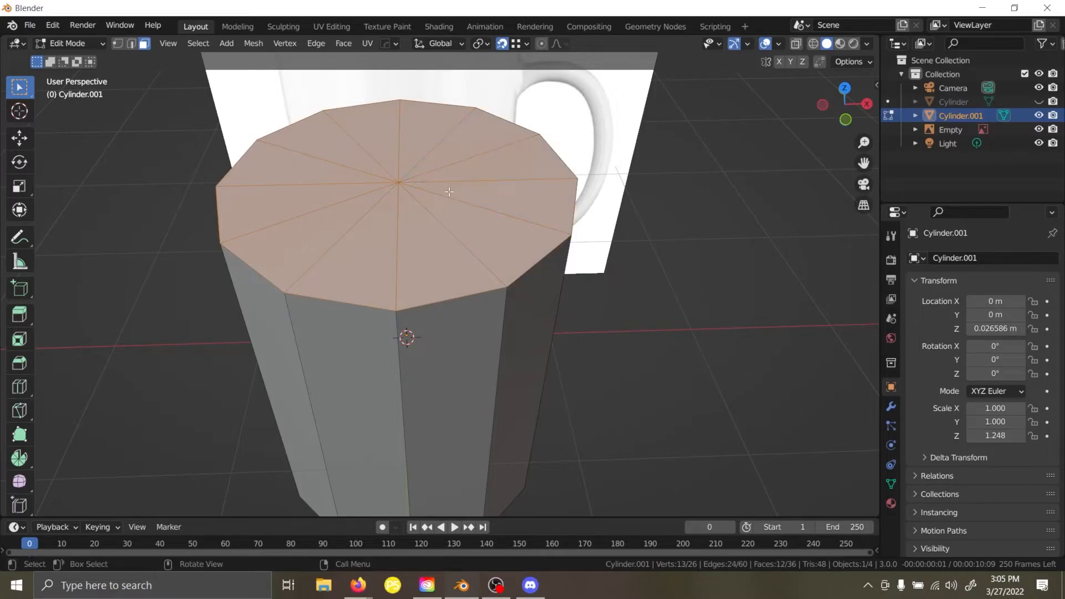
key(i)
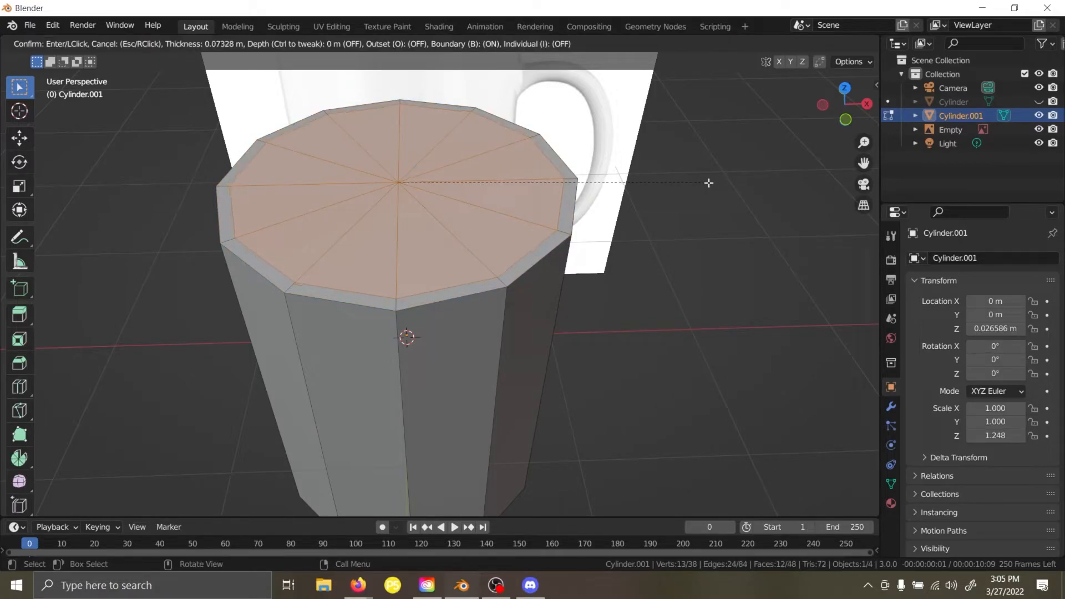
click(709, 183)
Hollow the cylinder by extruding the inset faces down about 1.52 m, and lower this inner floor another 0.9 m along Z.
key(e)
click(673, 437)
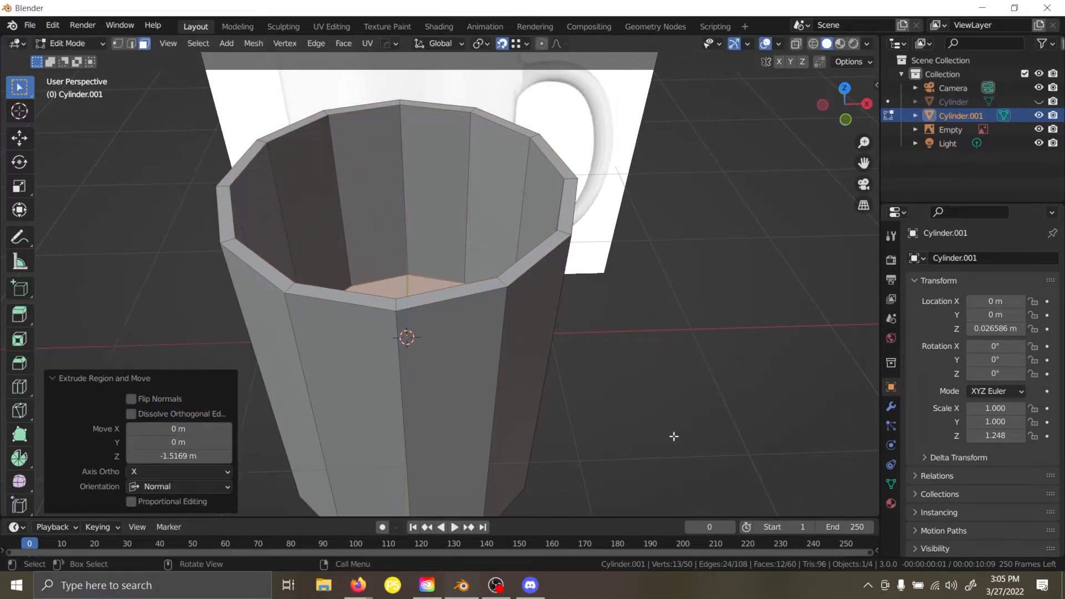
key(z)
click(639, 381)
key(z)
click(506, 414)
mouse_move(579, 389)
middle_down()
mouse_move(407, 340)
mouse_move(638, 321)
middle_up()
key(g)
key(z)
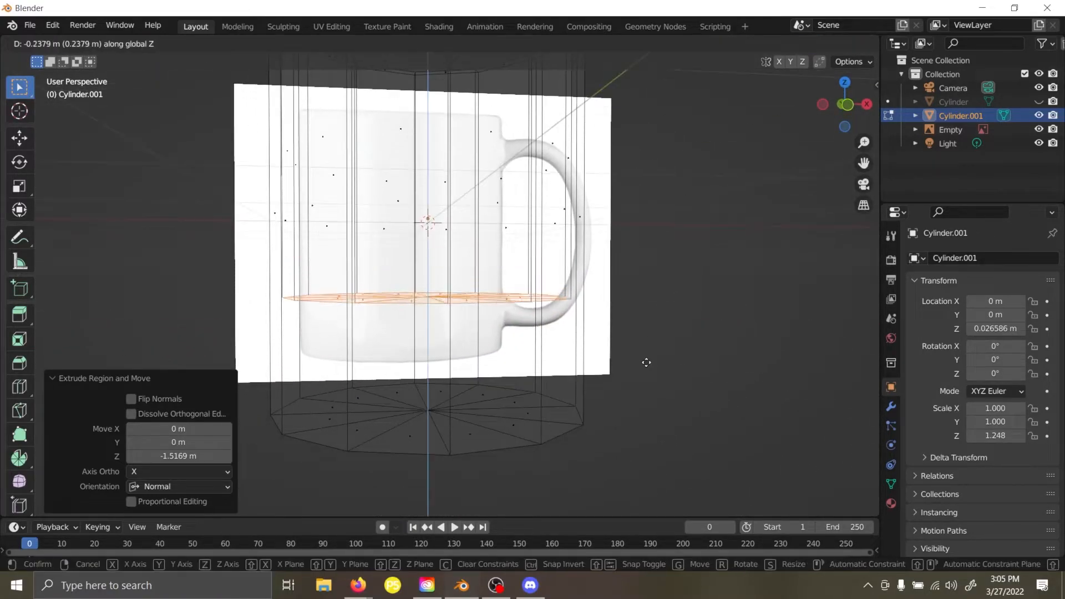
click(638, 444)
In solid shading, add a horizontal loop cut around the cylinder's outer wall, slid toward the rim with a factor of about -0.54.
mouse_move(637, 444)
middle_down()
mouse_move(618, 281)
mouse_move(618, 335)
middle_up()
key(z)
click(747, 289)
middle_drag(748, 290, 524, 276)
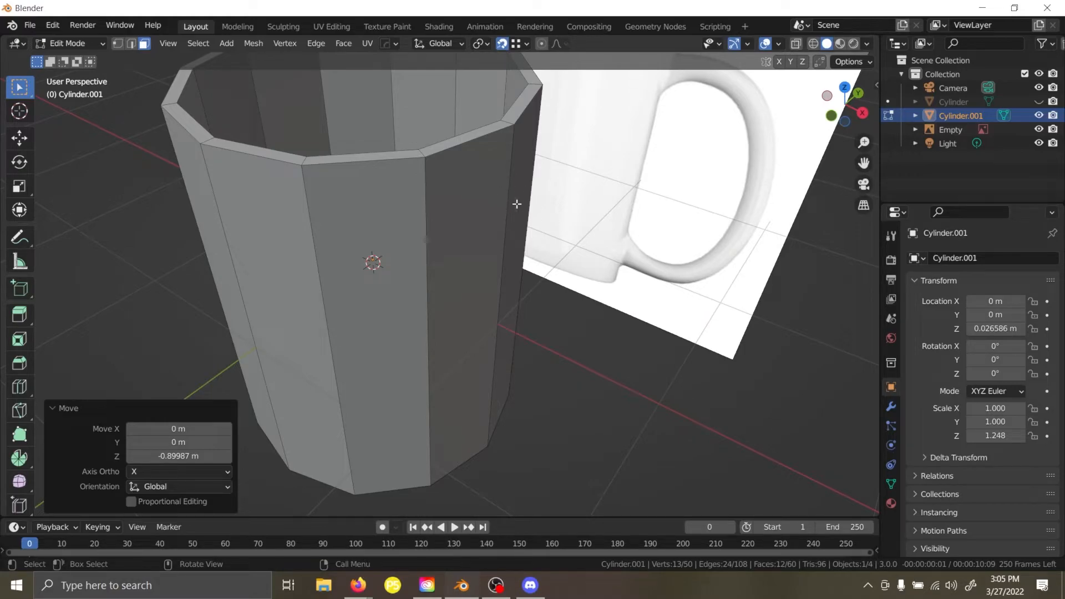
key(ctrl+r)
click(528, 230)
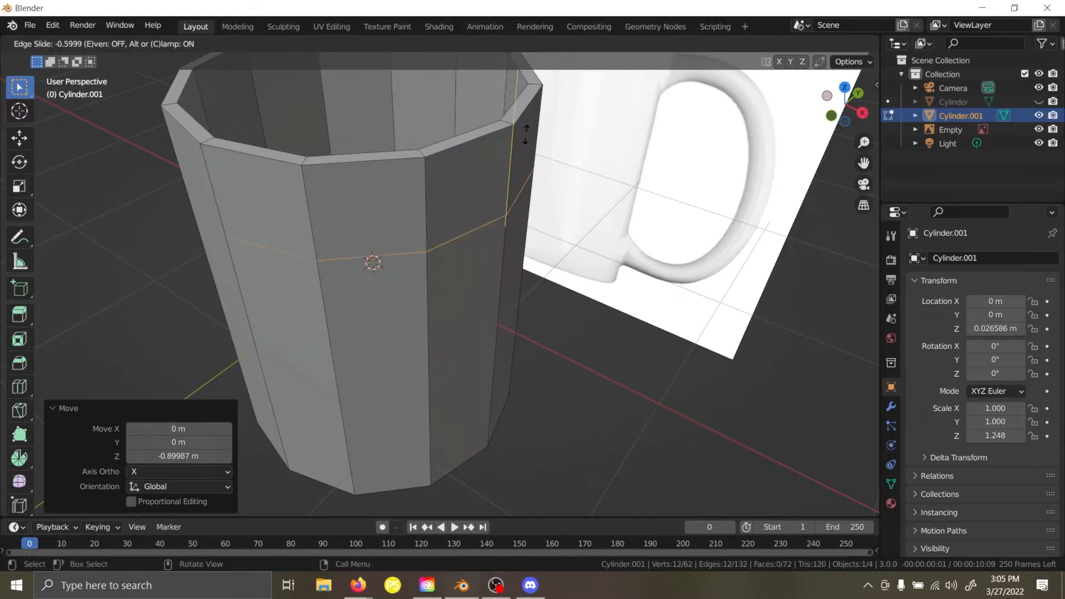
click(508, 137)
Add a second horizontal loop cut below the first, turn snapping off and raise it along Z to just under the first loop.
key(ctrl+r)
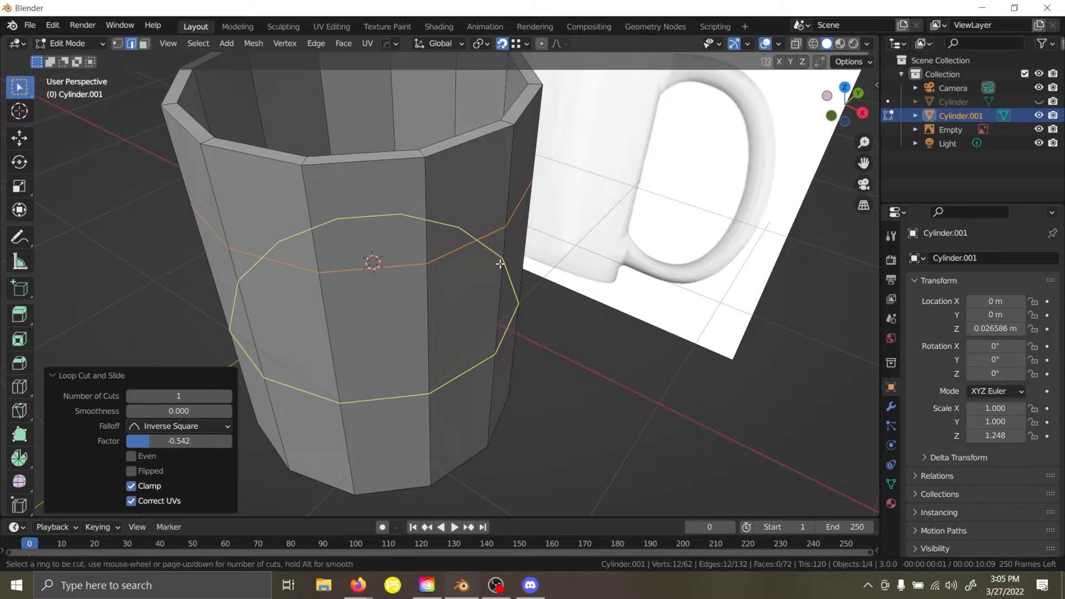
click(500, 265)
right_click(517, 215)
key(shift+Tab)
key(g)
key(z)
click(473, 238)
Select both horizontal edge loops and raise them together about 0.29 m along Z toward the rim.
key(shift+Tab)
alt+shift+click(471, 240)
key(g)
key(z)
click(509, 212)
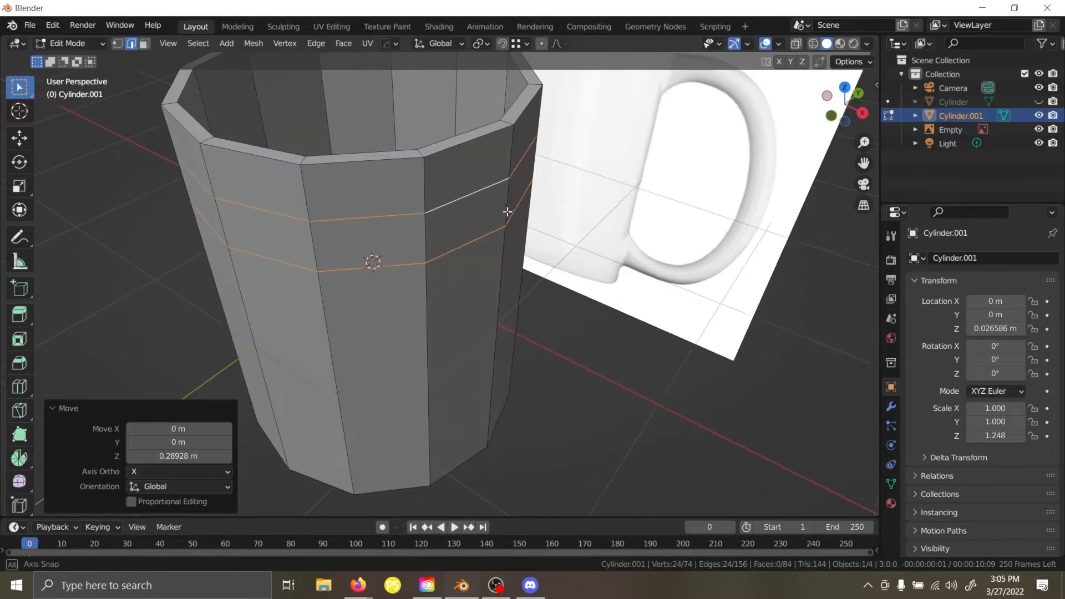
Try rotating the whole mesh 15° about the Z axis.
middle_drag(509, 213, 473, 178)
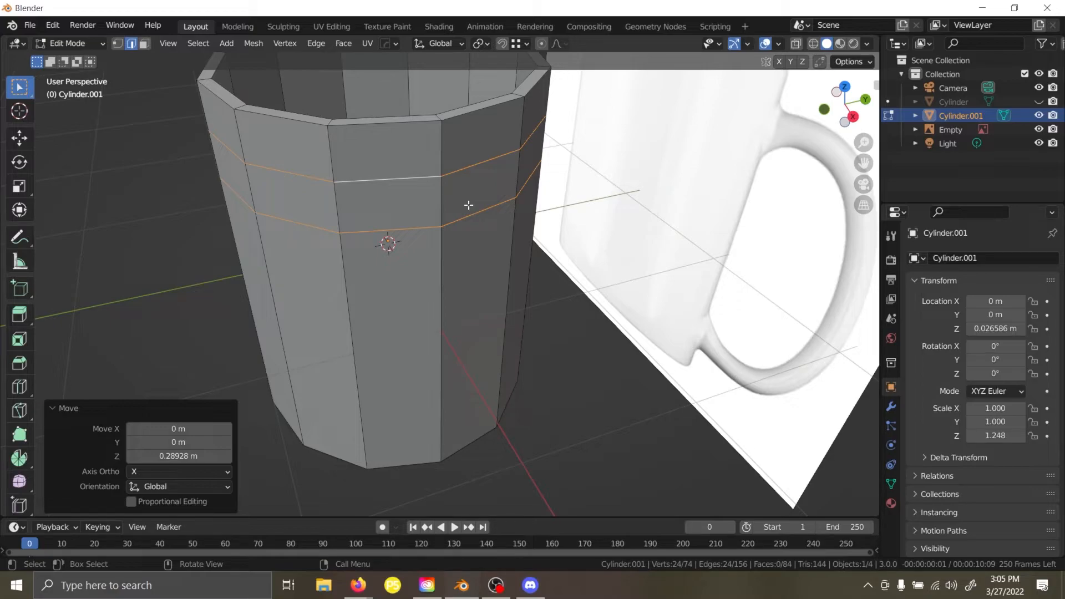
middle_drag(468, 205, 457, 208)
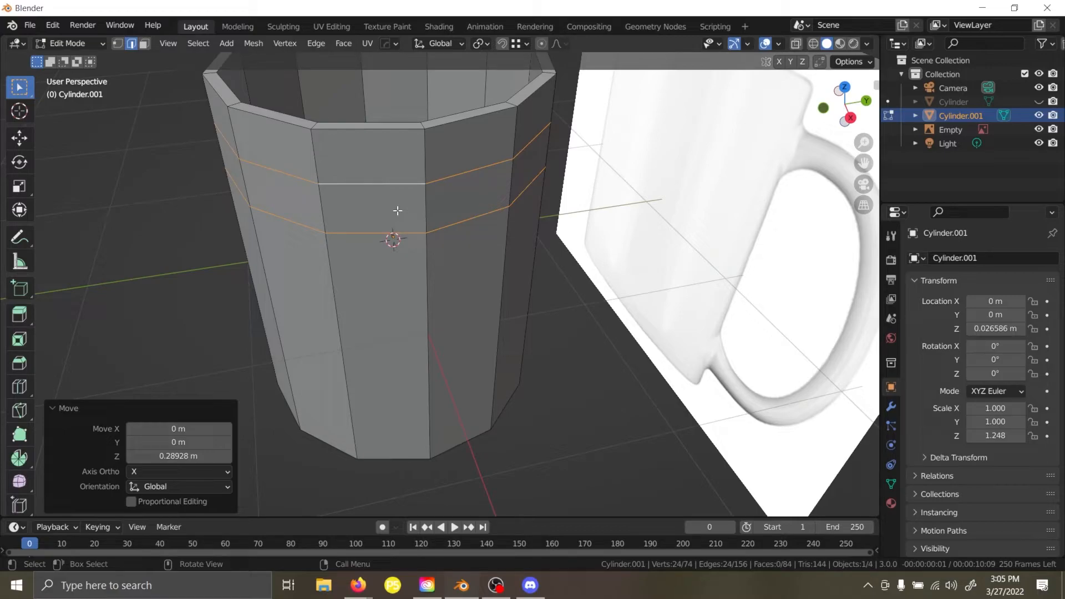
middle_drag(399, 216, 403, 220)
key(a)
key(r)
key(z)
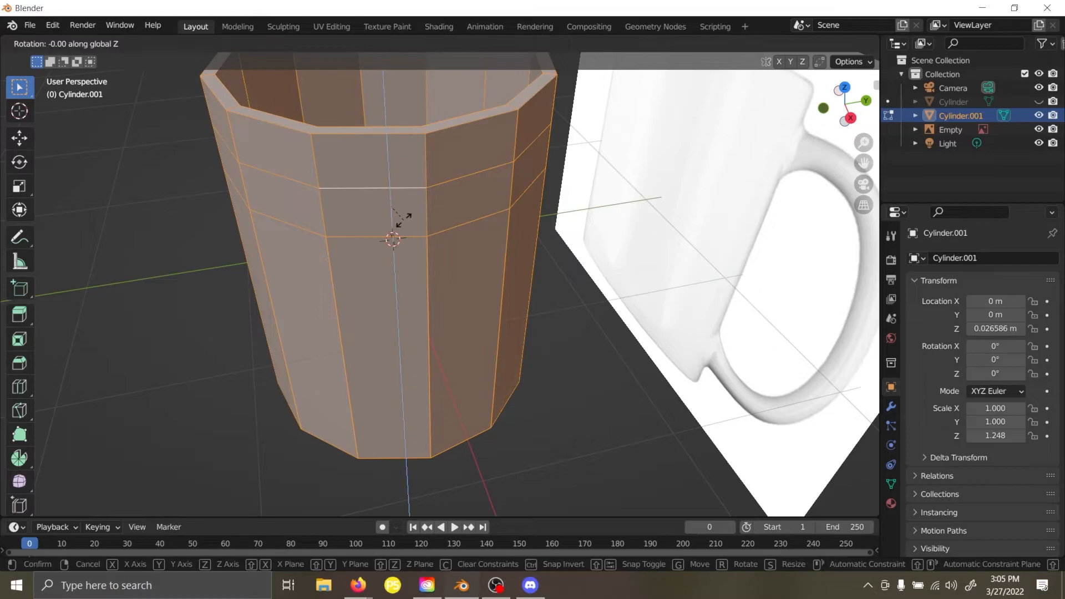
key(9)
key(BackSpace)
text(15)
key(Return)
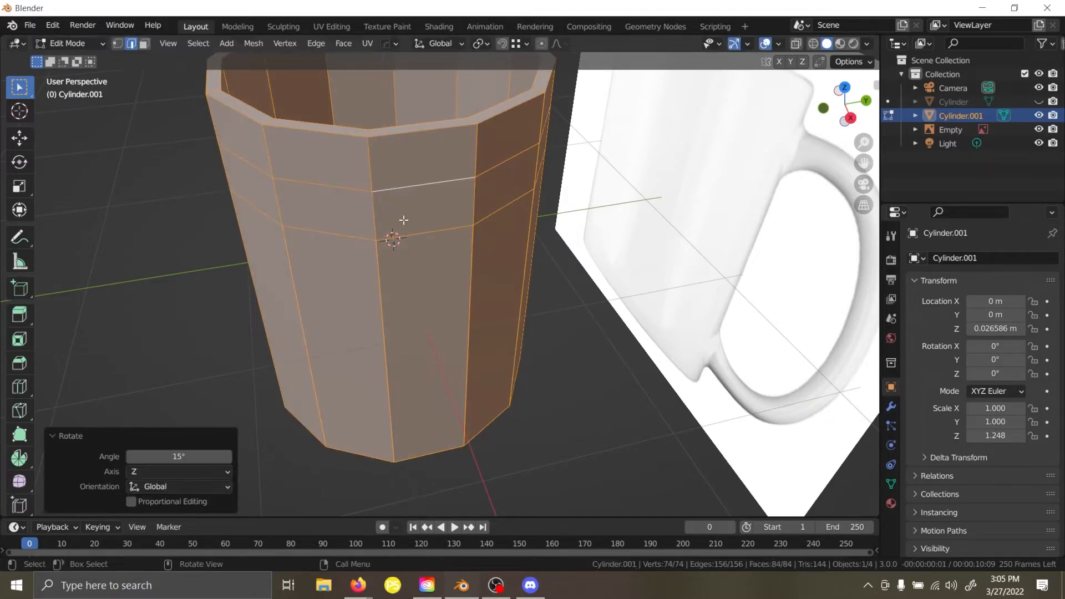
middle_drag(403, 221, 414, 324)
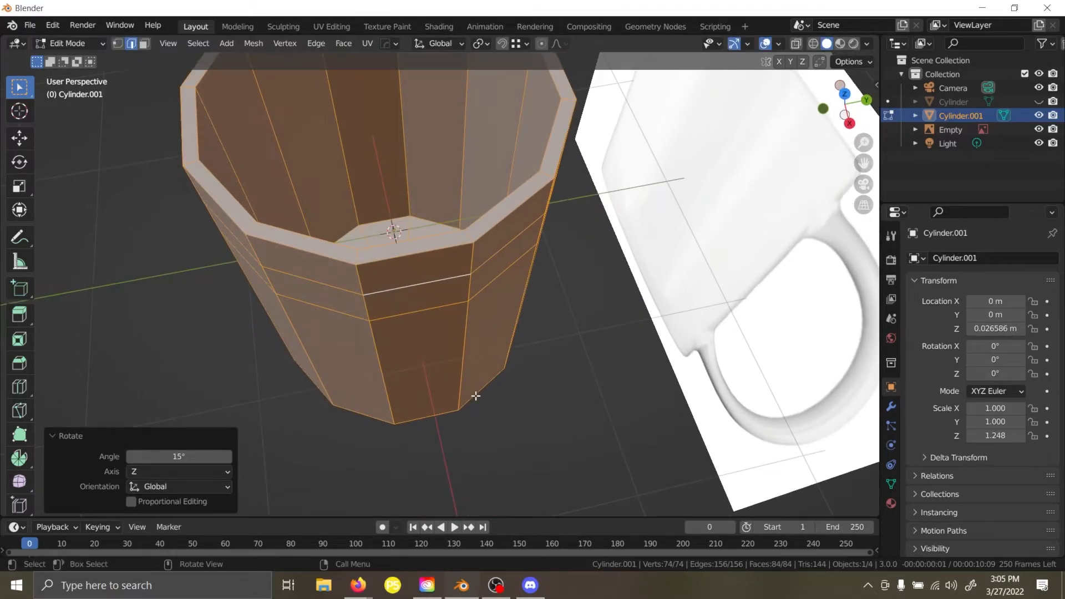
middle_drag(468, 366, 468, 251)
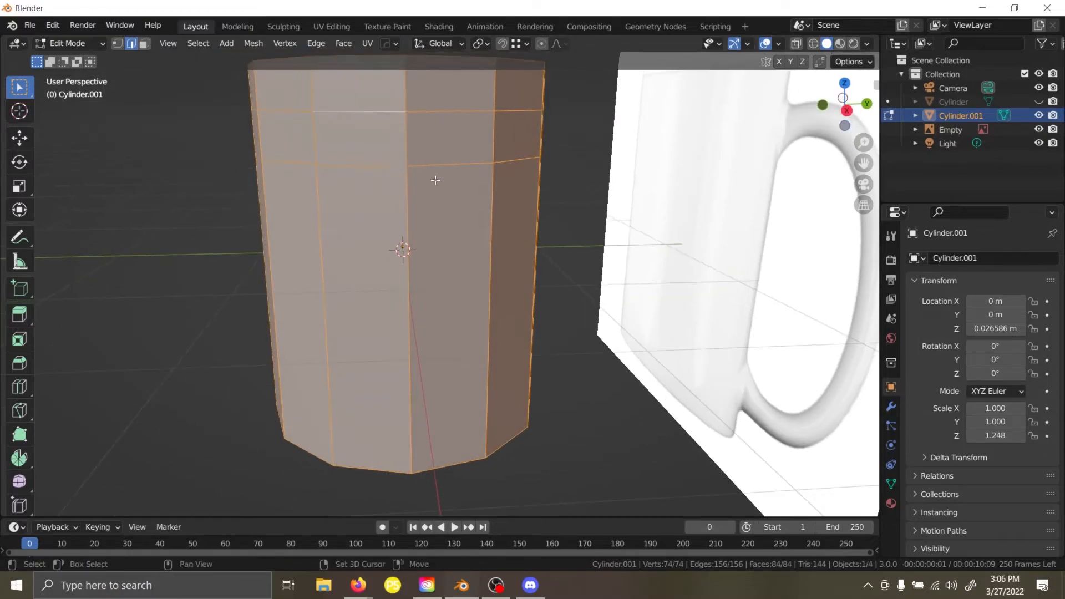
Add two vertical loop cuts through the middle of the wall faces on either side of the edge facing the X axis.
middle_drag(425, 177, 446, 263)
key(ctrl+r)
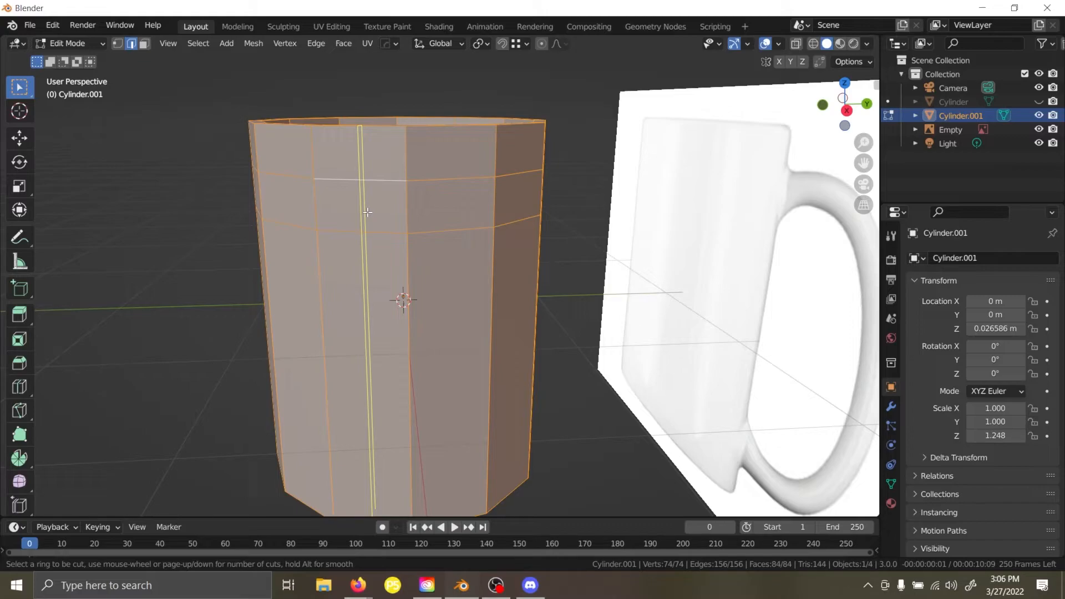
click(367, 212)
click(368, 212)
key(ctrl+r)
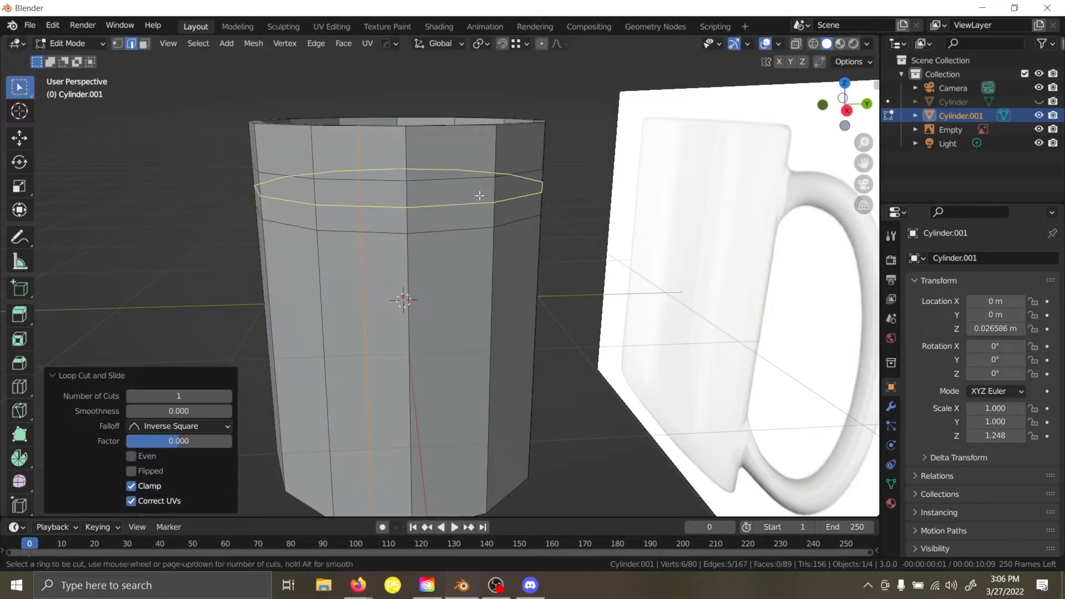
click(441, 167)
click(441, 167)
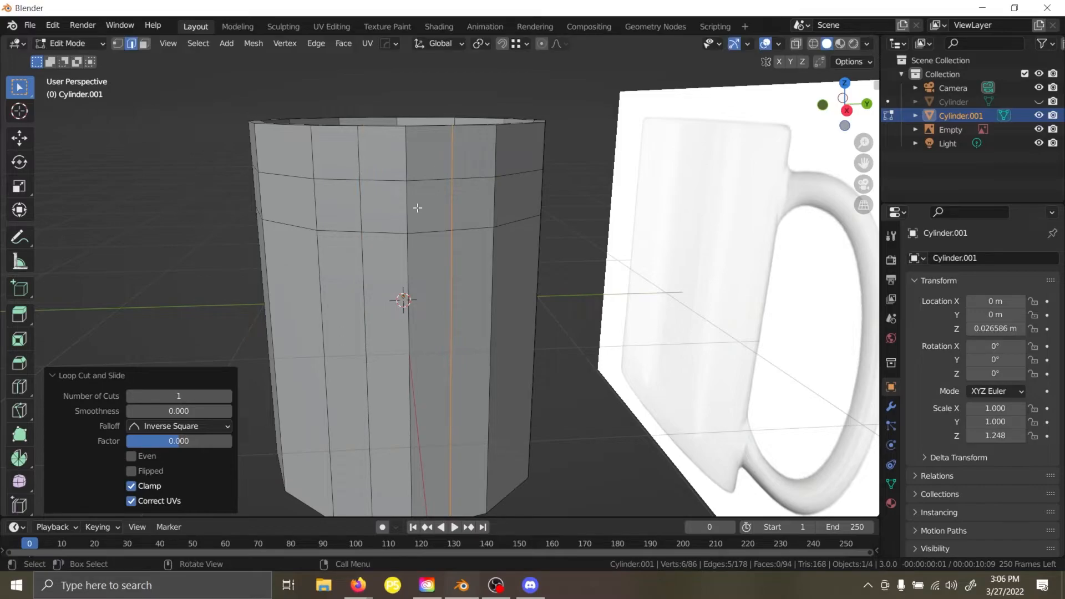
Select the two faces between the horizontal loops on both sides of the X-facing edge and extrude them outward about 0.59 m.
scroll(418, 207, up, 2)
shift+middle_drag(418, 164, 417, 184)
key(3)
click(420, 171)
shift+click(340, 168)
middle_drag(340, 168, 419, 186)
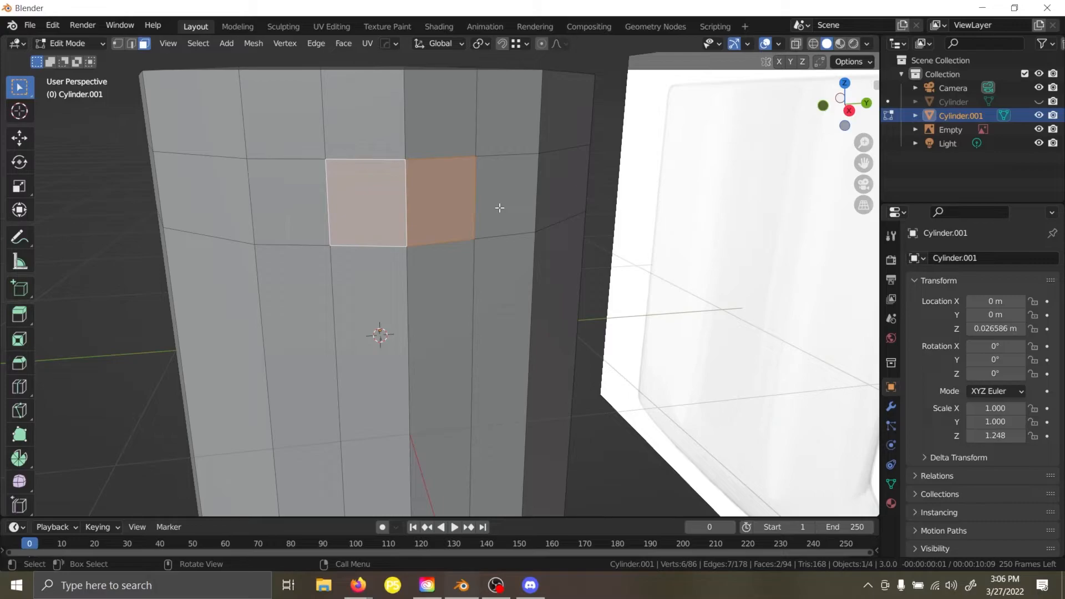
scroll(414, 191, down, 2)
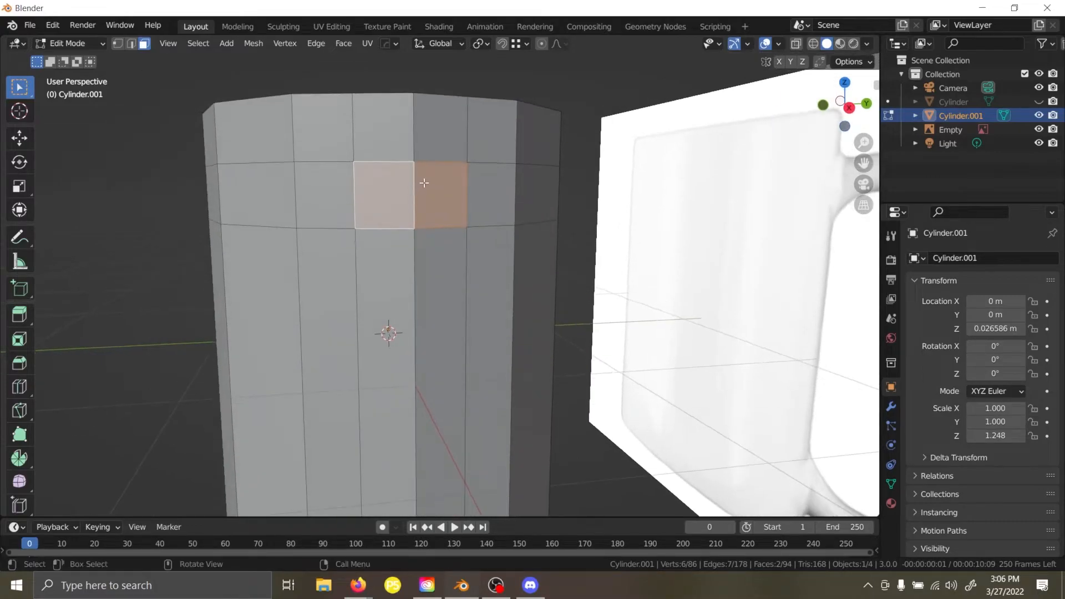
mouse_move(418, 189)
middle_down()
mouse_move(443, 190)
mouse_move(408, 203)
middle_up()
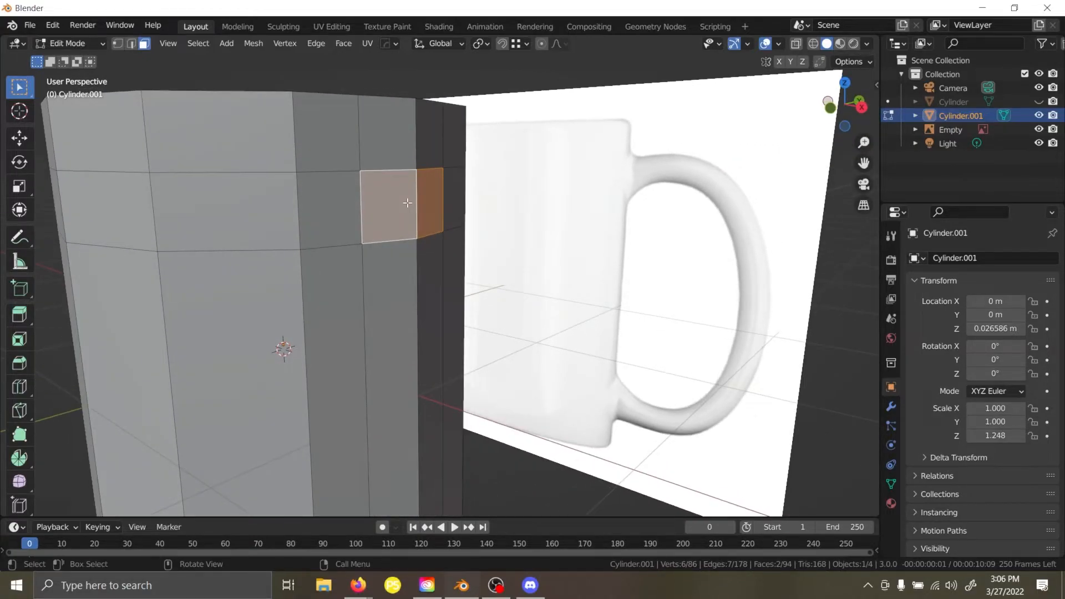
key(e)
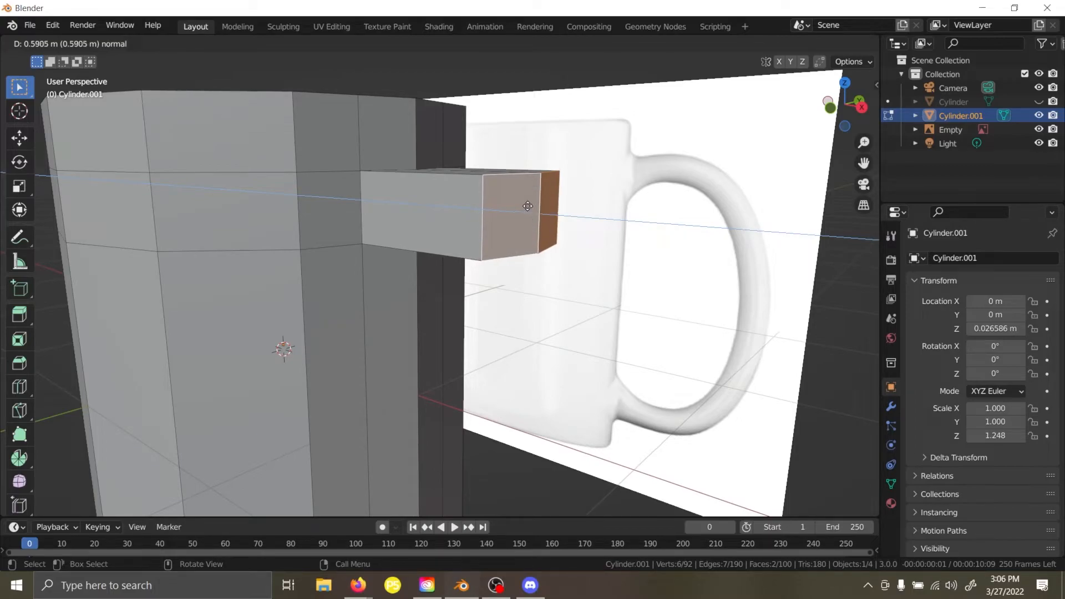
click(528, 206)
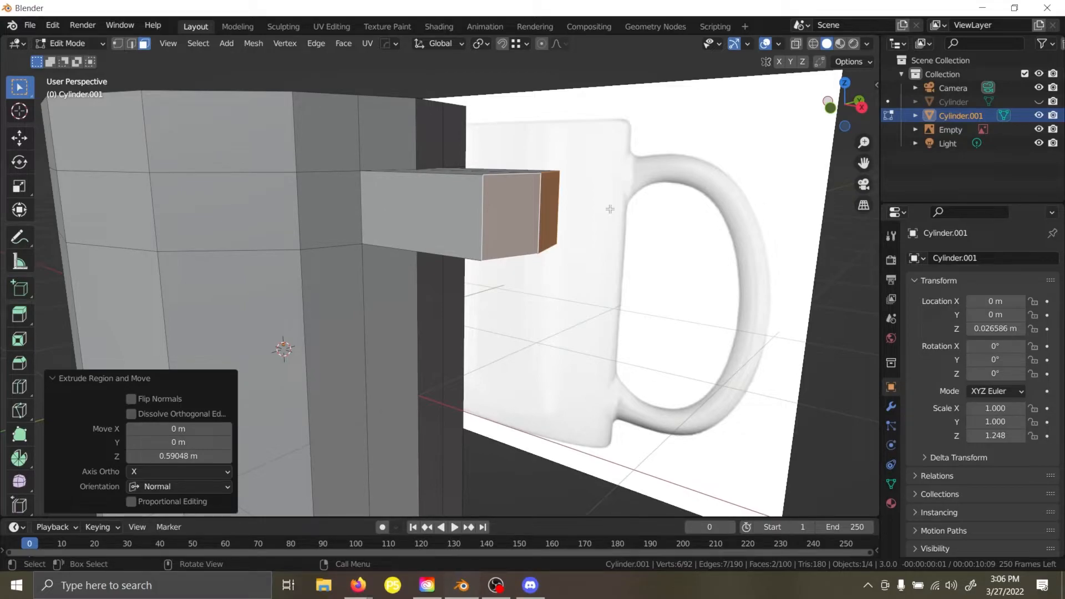
key(s)
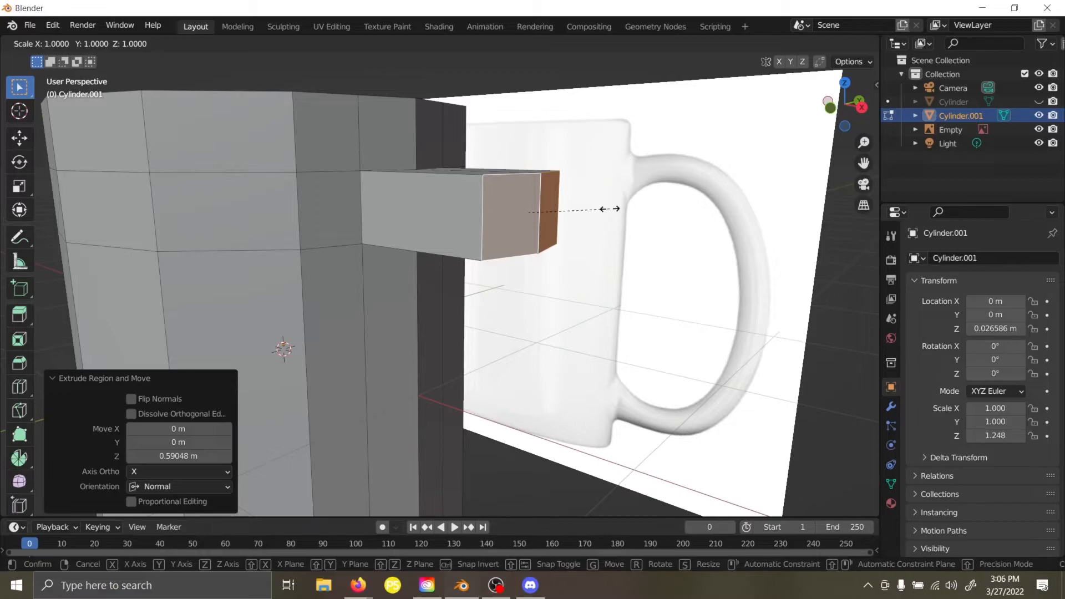
key(x)
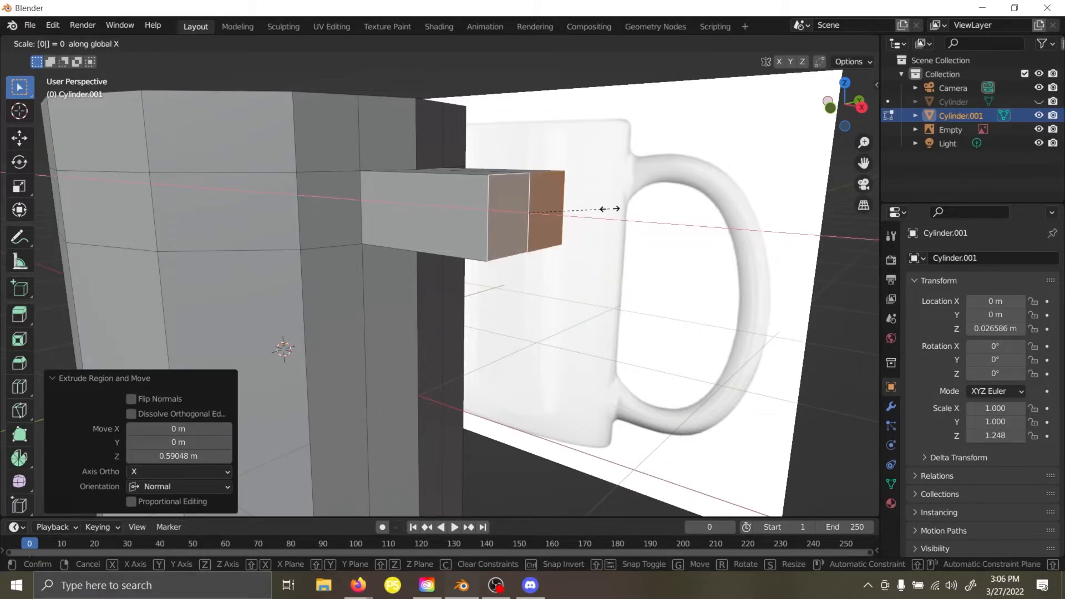
key(Escape)
Turn on snapping, clear the face selection and select the two outer vertical edges at the end of the handle stub.
middle_drag(610, 209, 604, 135)
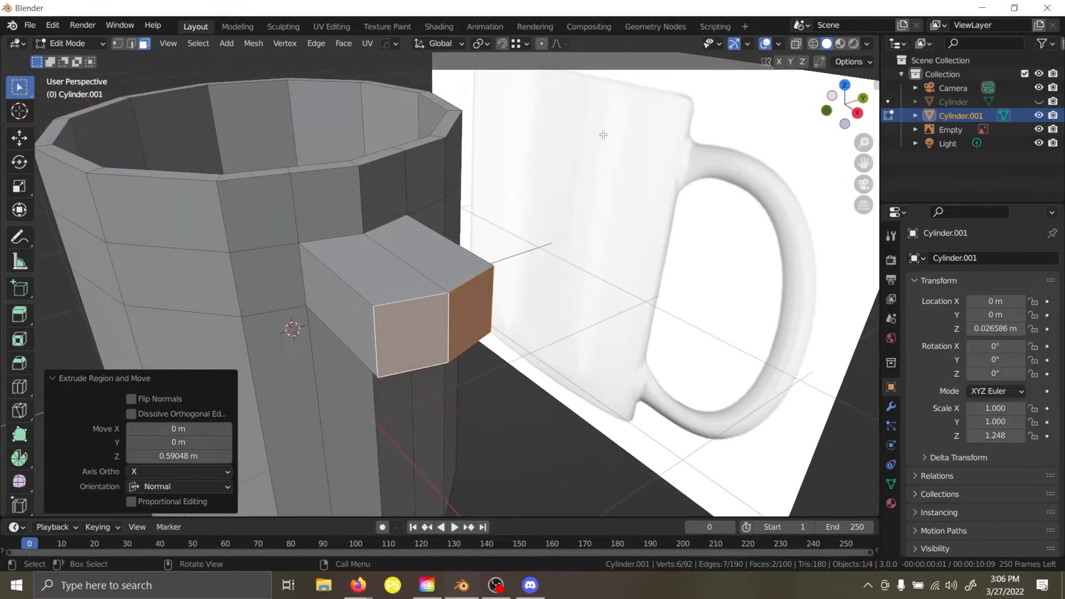
click(503, 45)
key(alt+a)
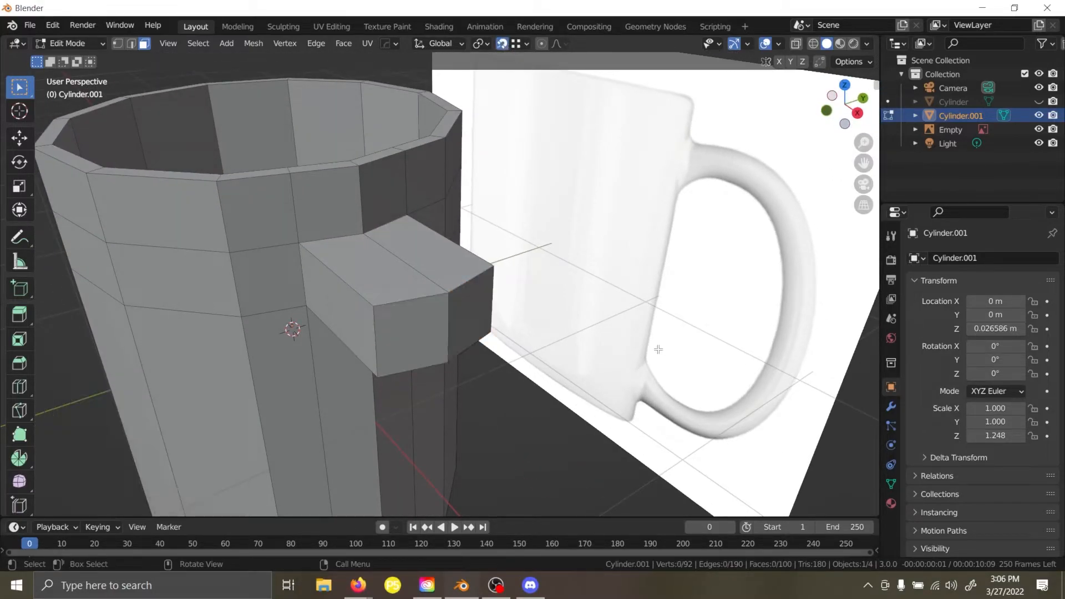
key(2)
click(376, 325)
shift+click(493, 298)
middle_drag(494, 298, 543, 279)
click(511, 288)
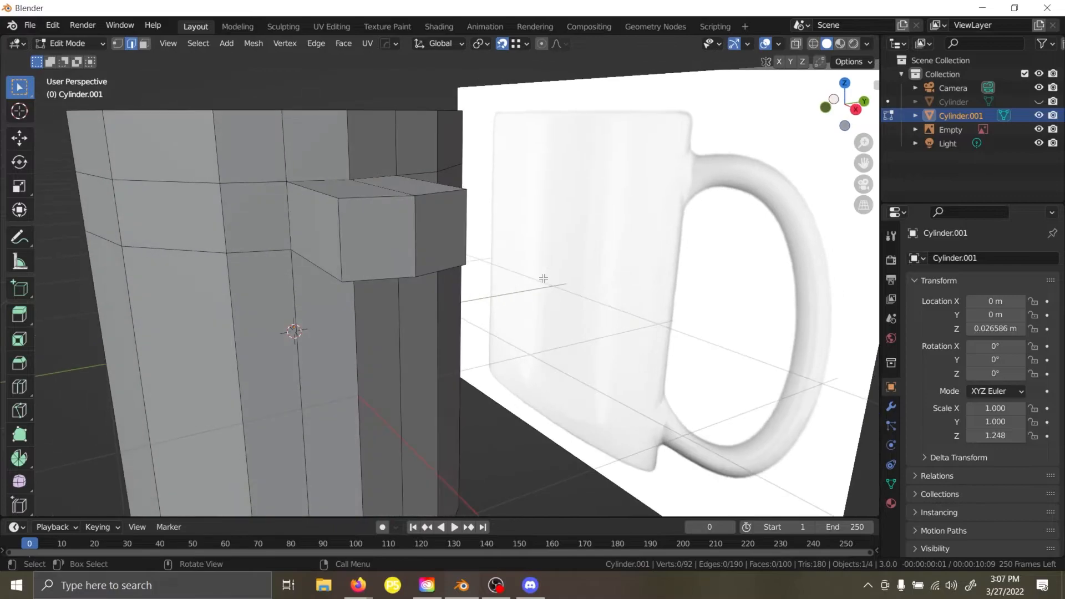
Undo back to the two selected wall faces and extrude them outward again about 0.58 m.
key(ctrl+z)
key(ctrl+z)
key(ctrl+z)
key(ctrl+z)
key(ctrl+z)
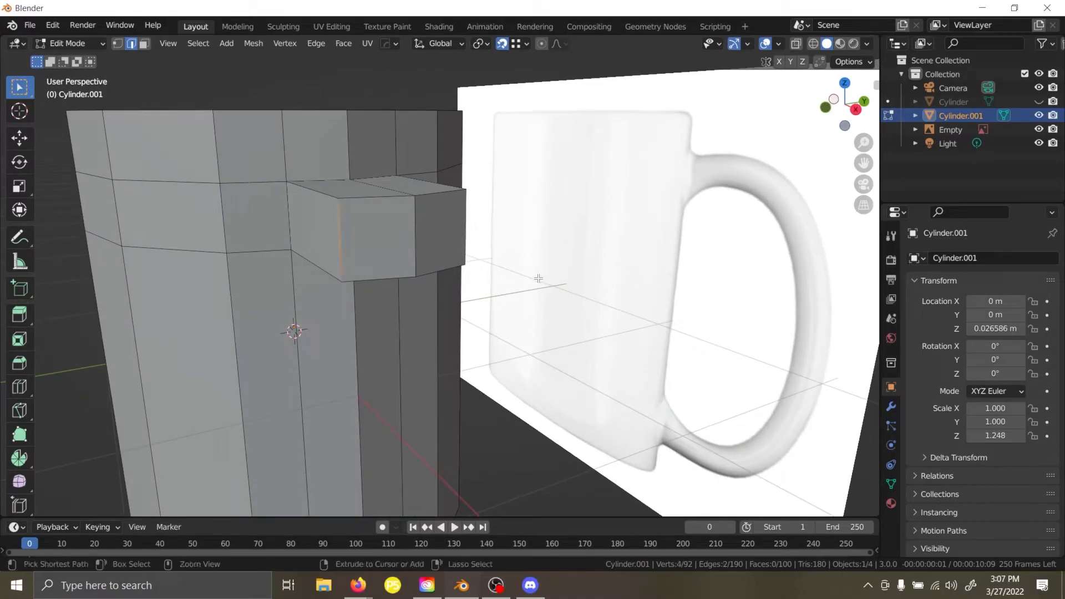
middle_drag(539, 278, 546, 271)
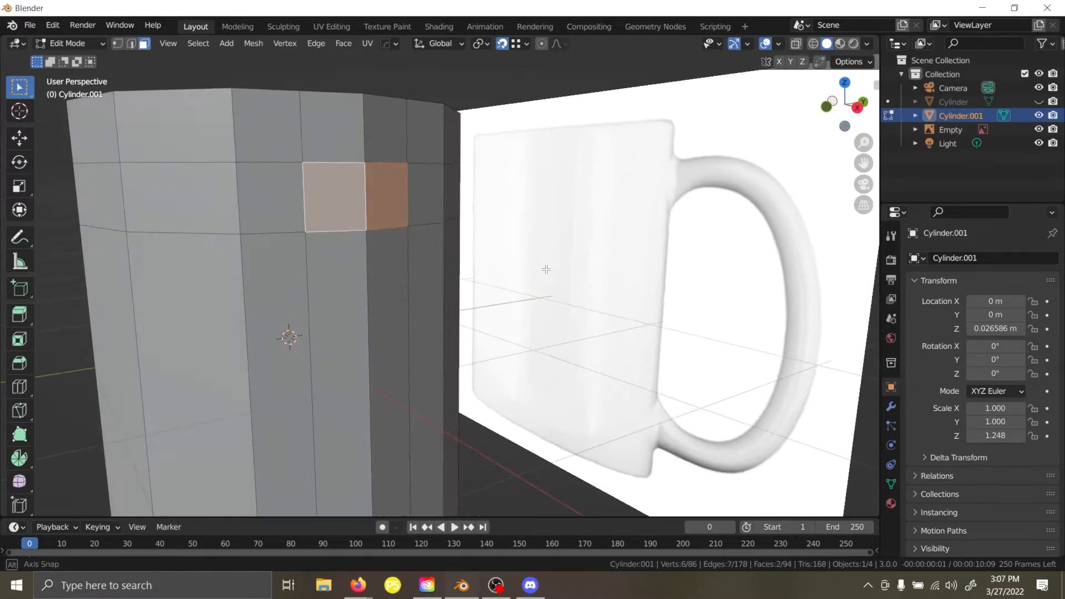
key(e)
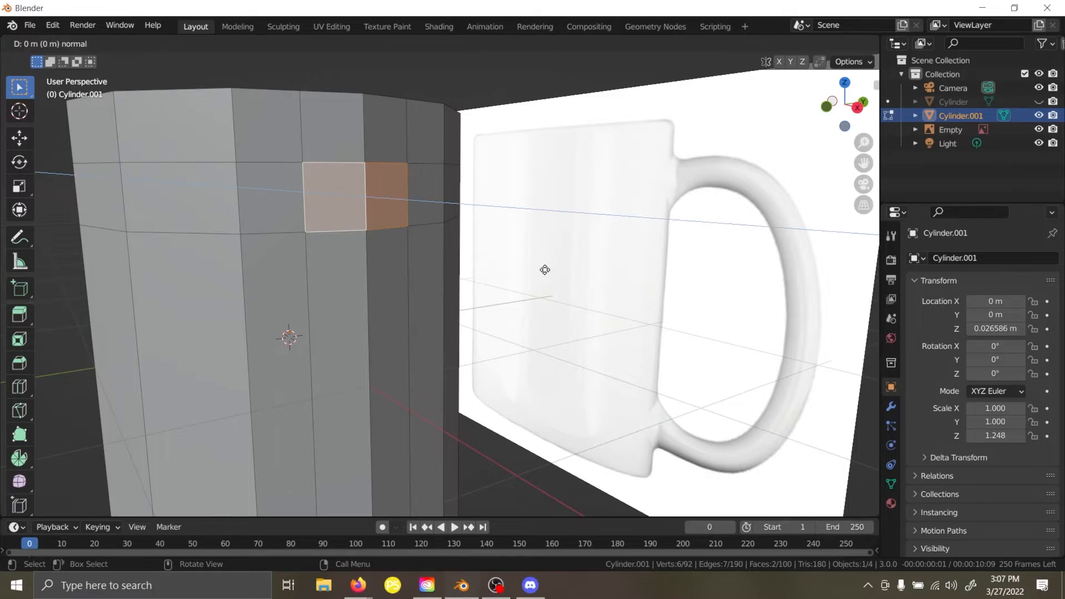
click(513, 257)
middle_drag(513, 258, 519, 302)
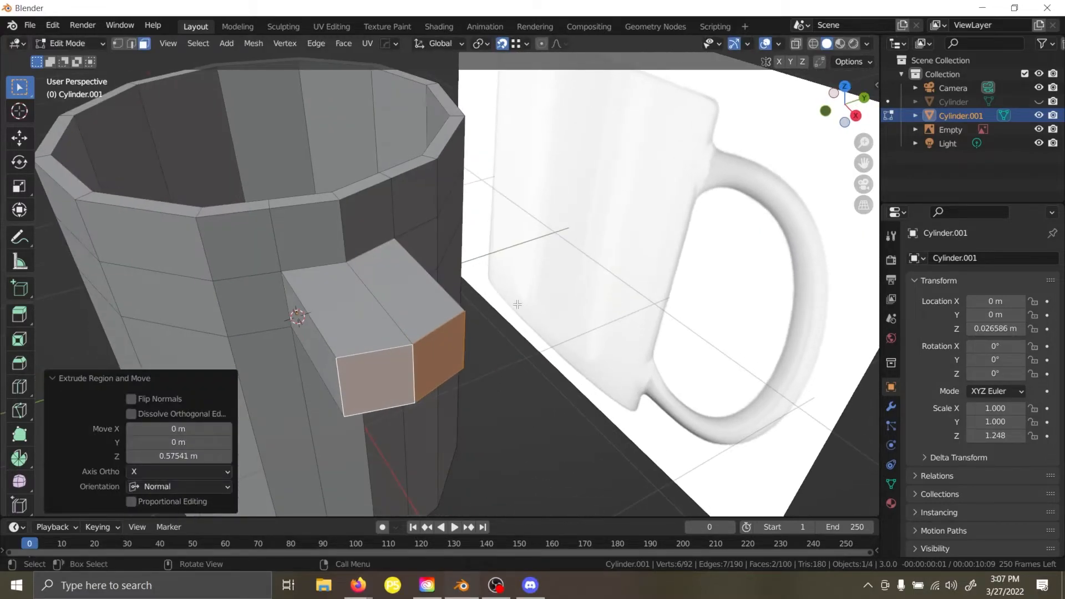
Try snapping the two outer vertical edges of the handle stub's end along X to its middle edge.
click(495, 331)
shift+click(341, 371)
scroll(508, 307, up, 2)
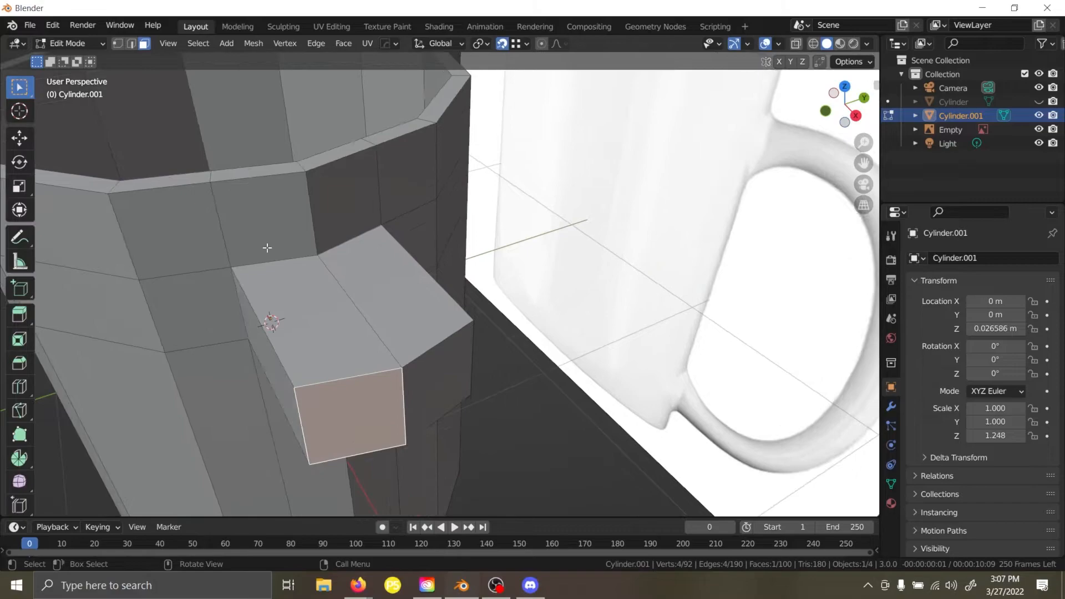
click(131, 44)
click(304, 433)
shift+click(473, 354)
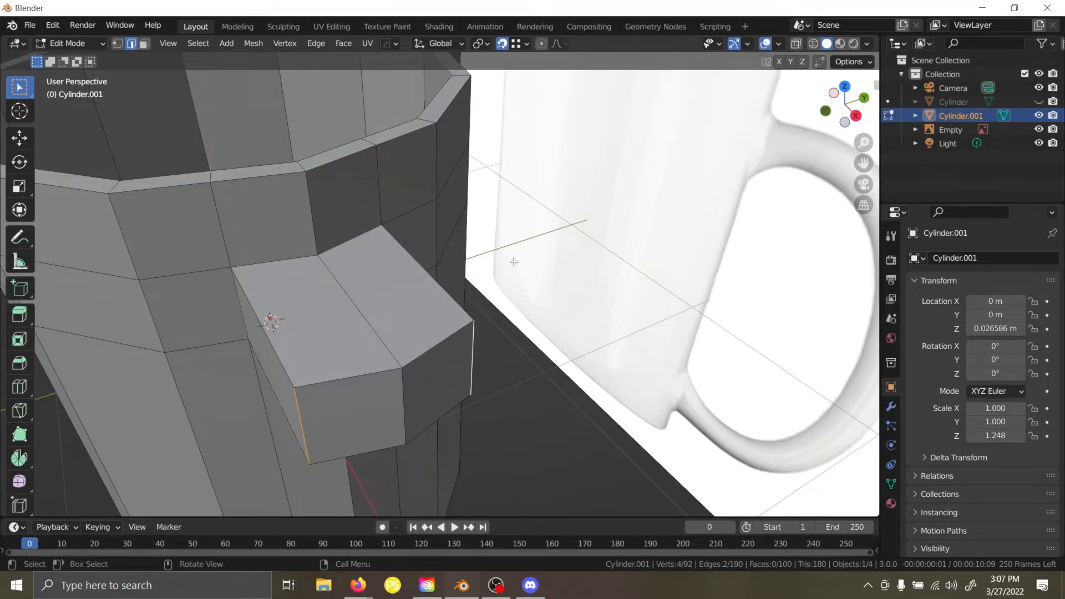
key(g)
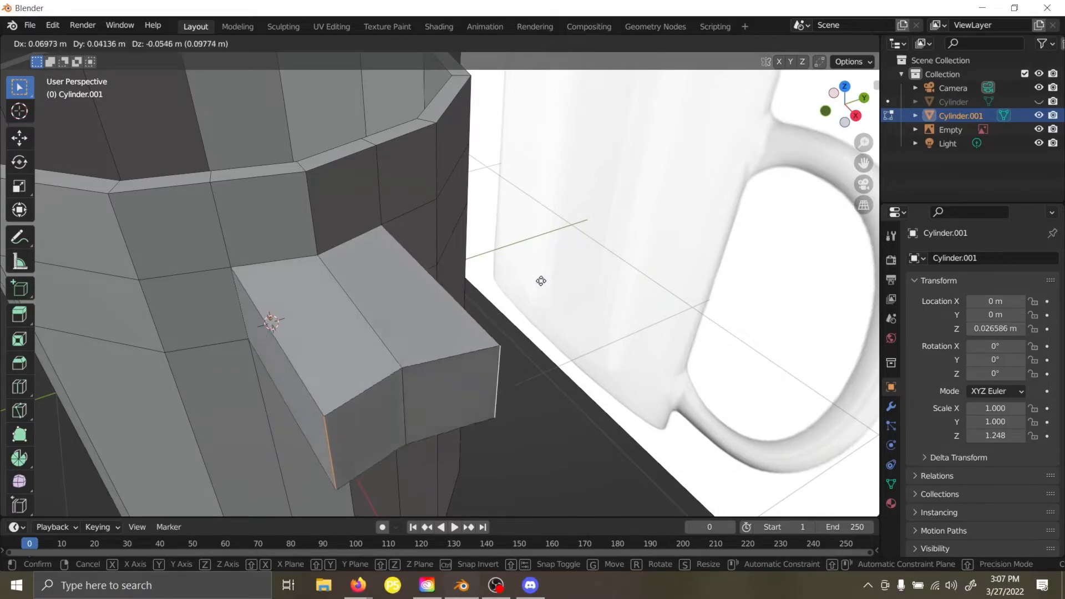
key(x)
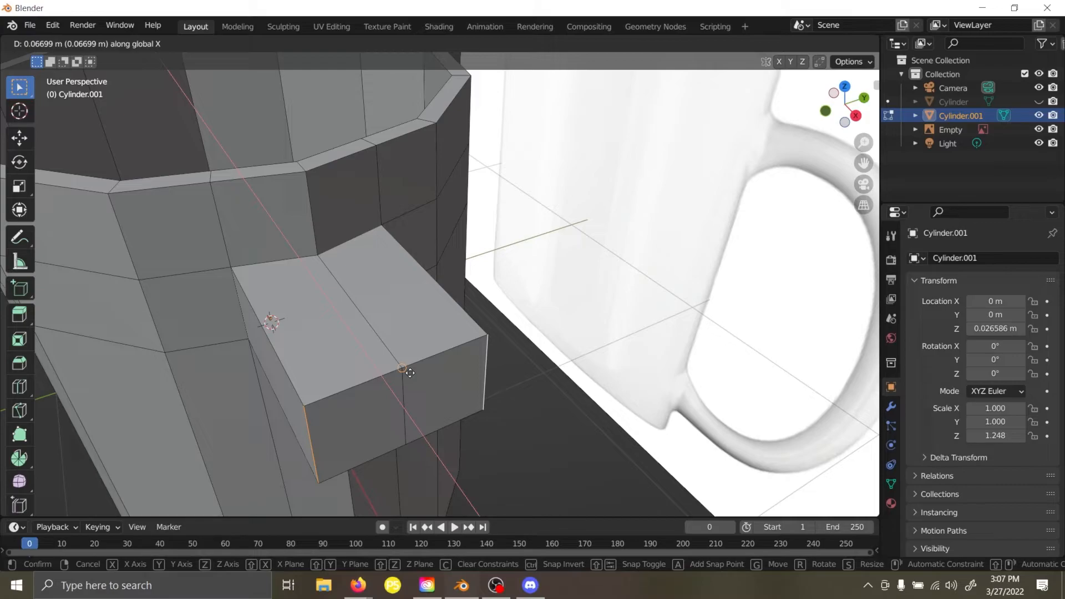
right_click(410, 373)
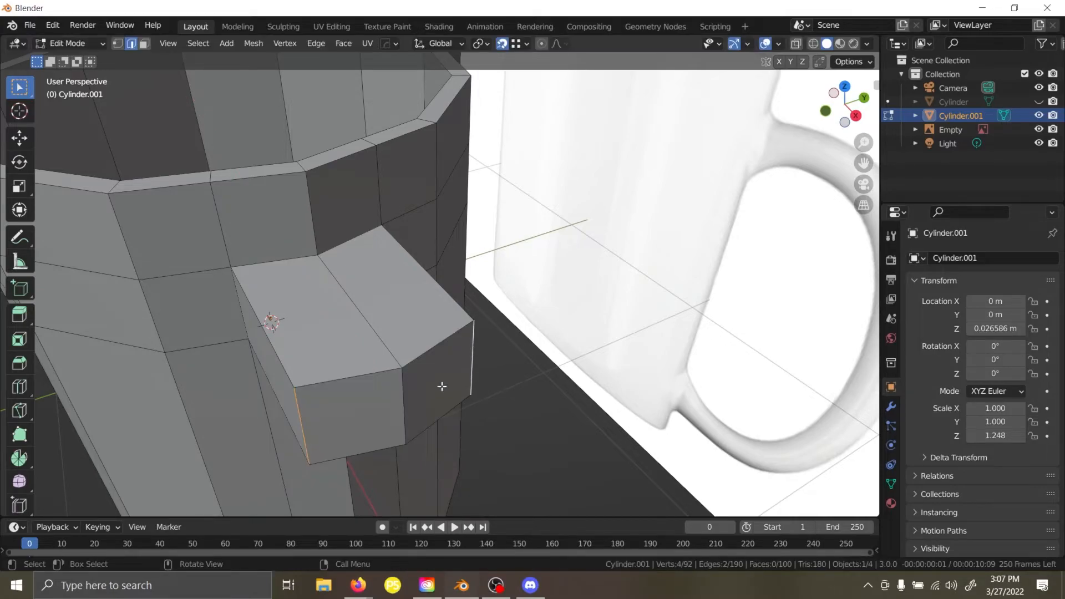
Select the stub's two end faces and try scaling them to 0 along the X, Z and Y axes.
key(3)
click(442, 385)
shift+click(355, 414)
middle_drag(355, 413, 580, 369)
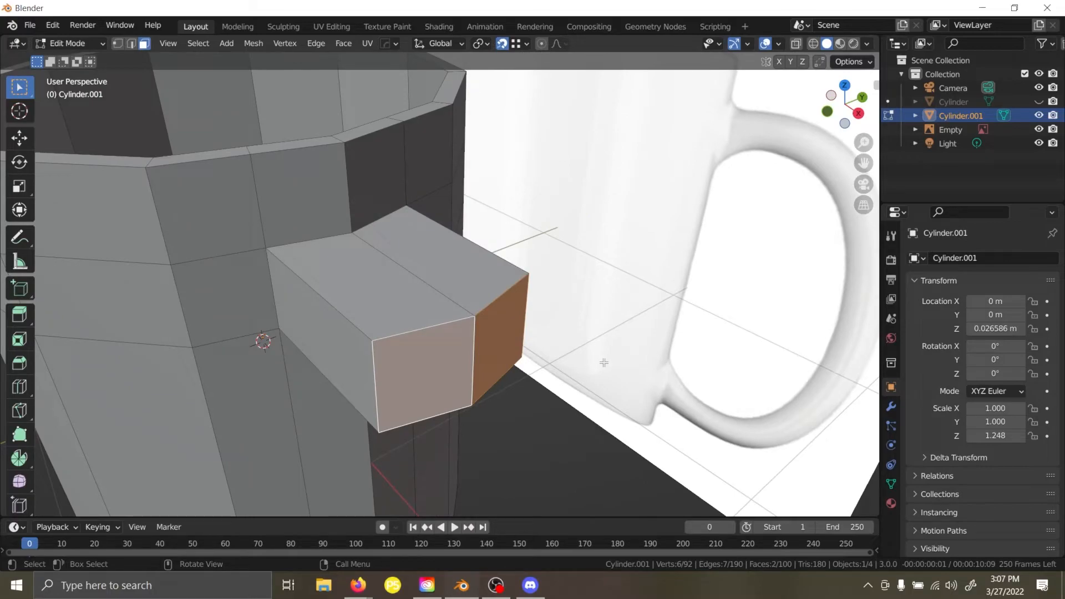
key(s)
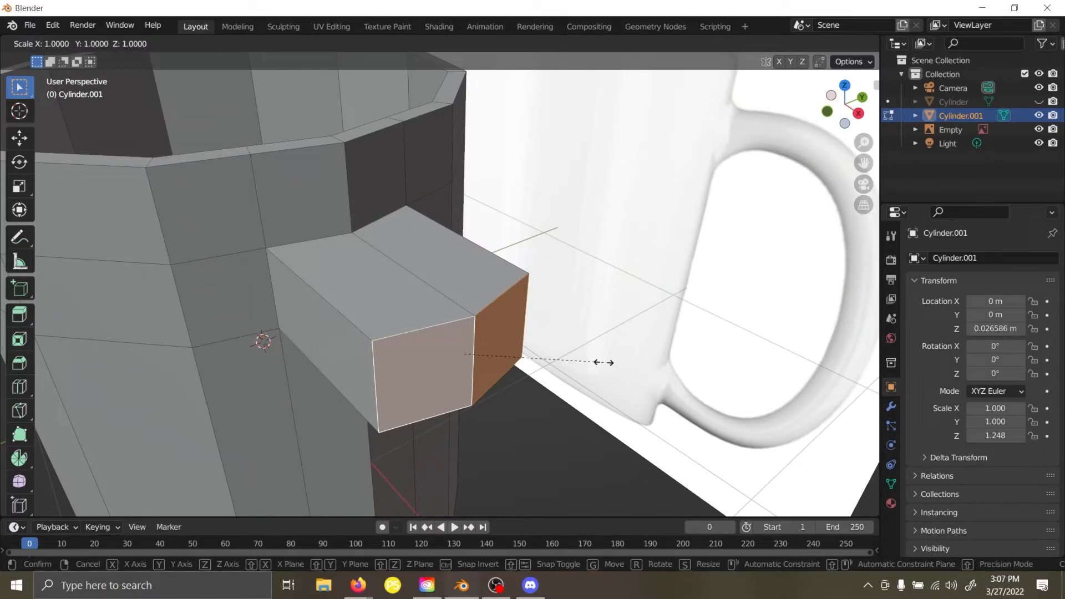
key(x)
key(0)
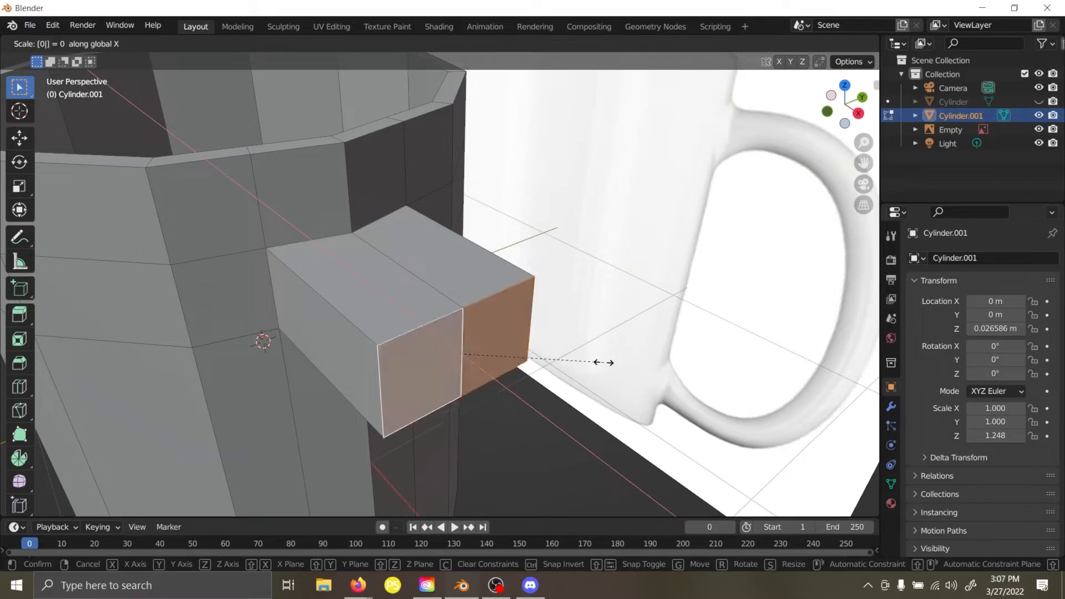
key(z)
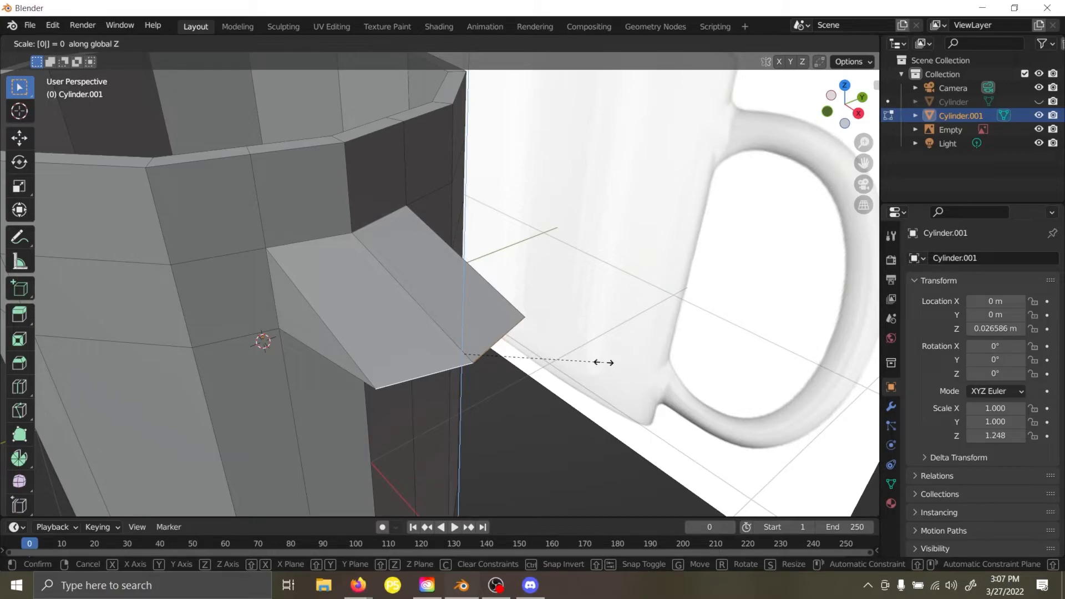
key(y)
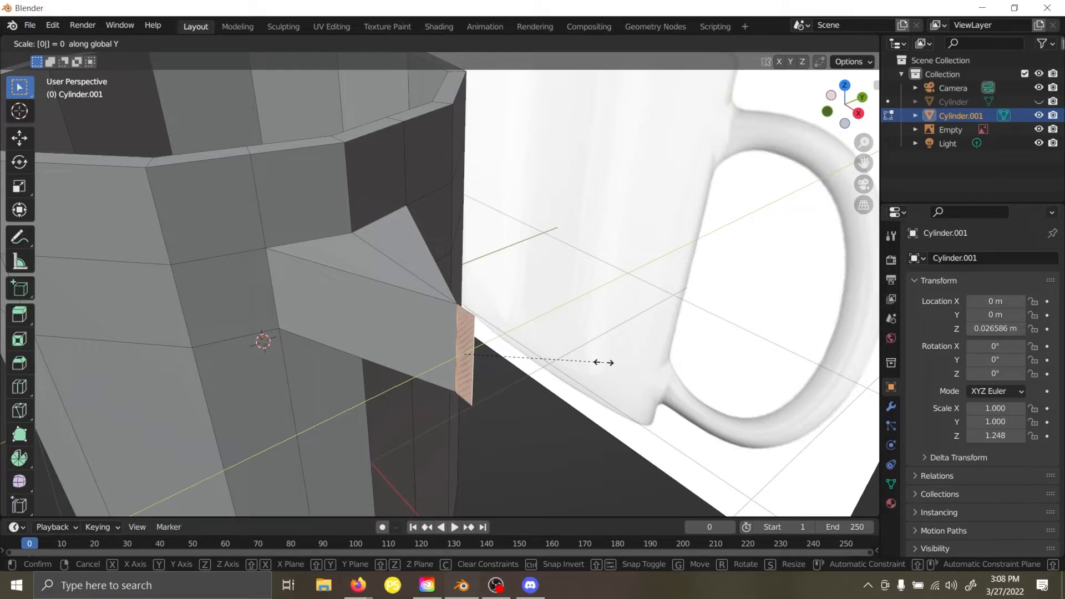
key(x)
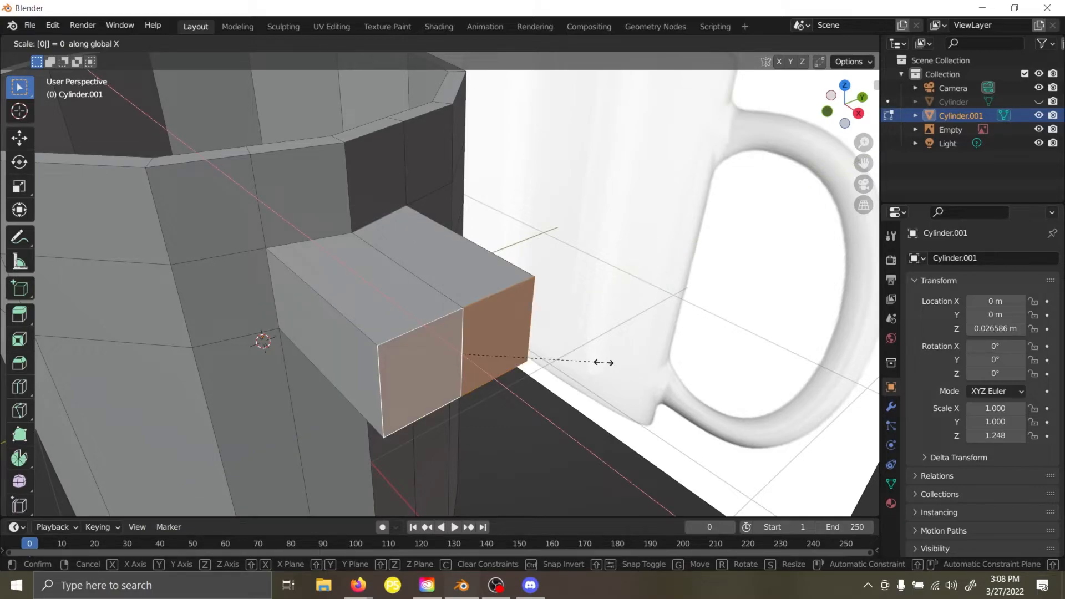
right_click(603, 362)
Flatten the stub's two end faces by scaling them to 0 along the global X axis and clear the selection.
key(s)
key(x)
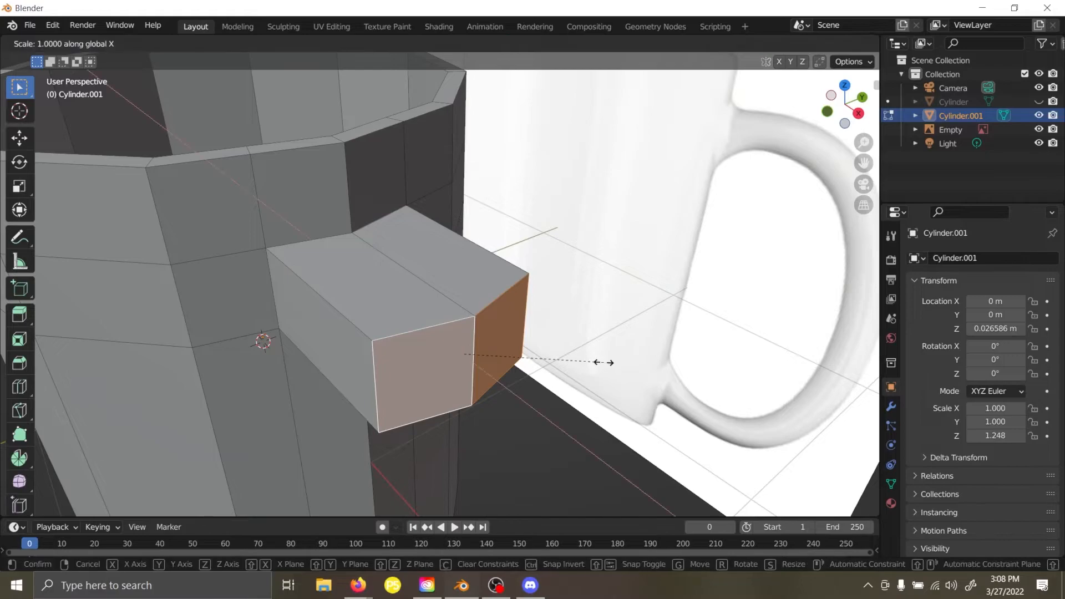
key(0)
key(Return)
middle_drag(641, 368, 657, 363)
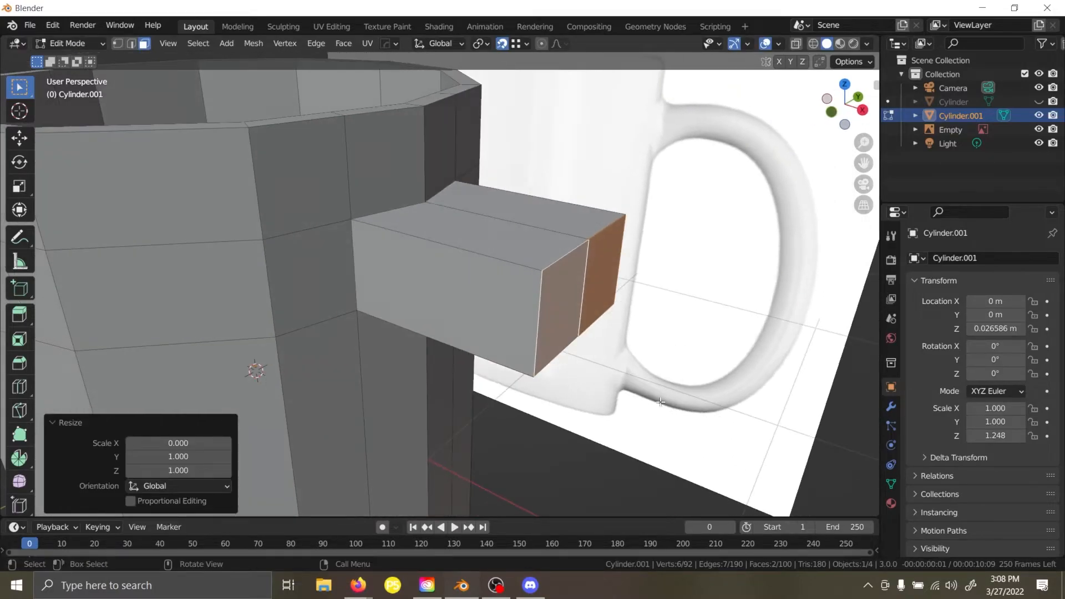
scroll(655, 369, down, 4)
click(607, 464)
middle_drag(544, 448, 558, 430)
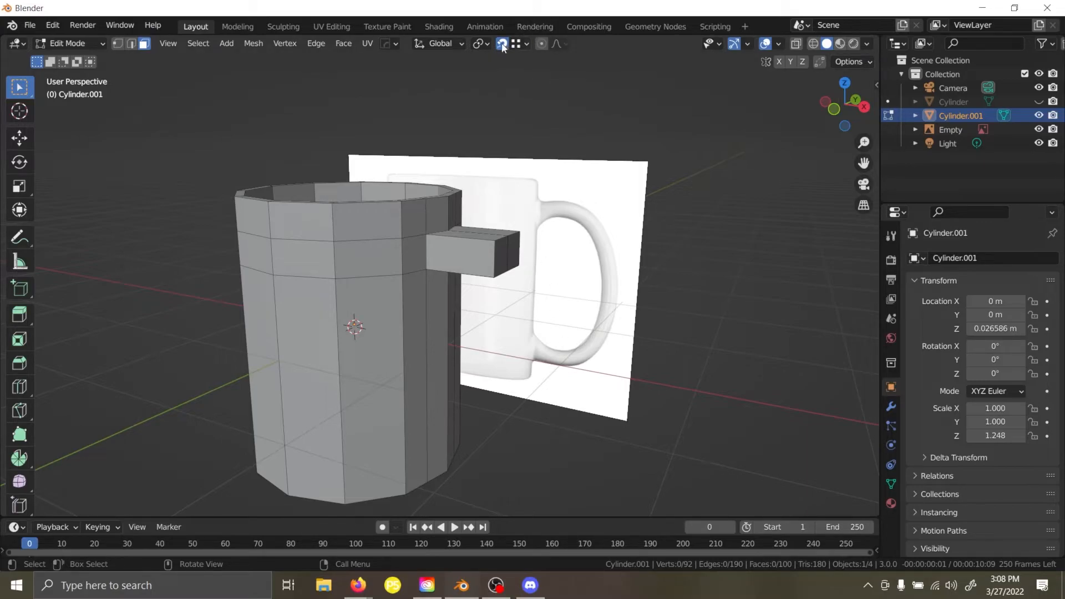
Undo the flattening of the stub's end faces and clear the selection.
scroll(422, 242, up, 3)
middle_drag(420, 245, 373, 247)
key(ctrl+z)
key(ctrl+z)
middle_drag(509, 238, 609, 375)
click(621, 416)
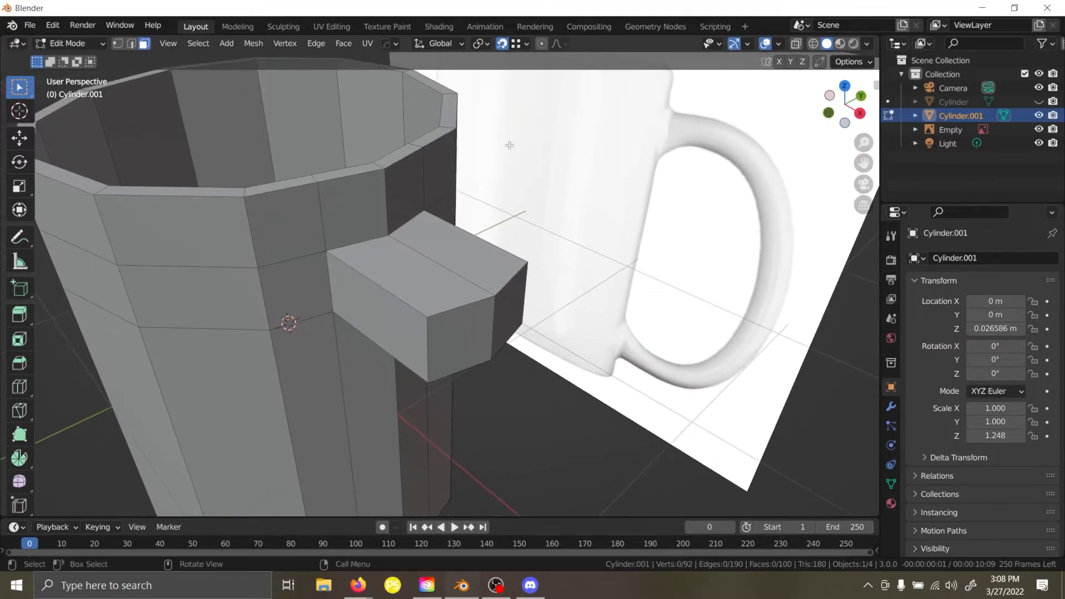
Review the snap target options and leave snapping turned on with Vertex as the target.
click(502, 44)
click(515, 43)
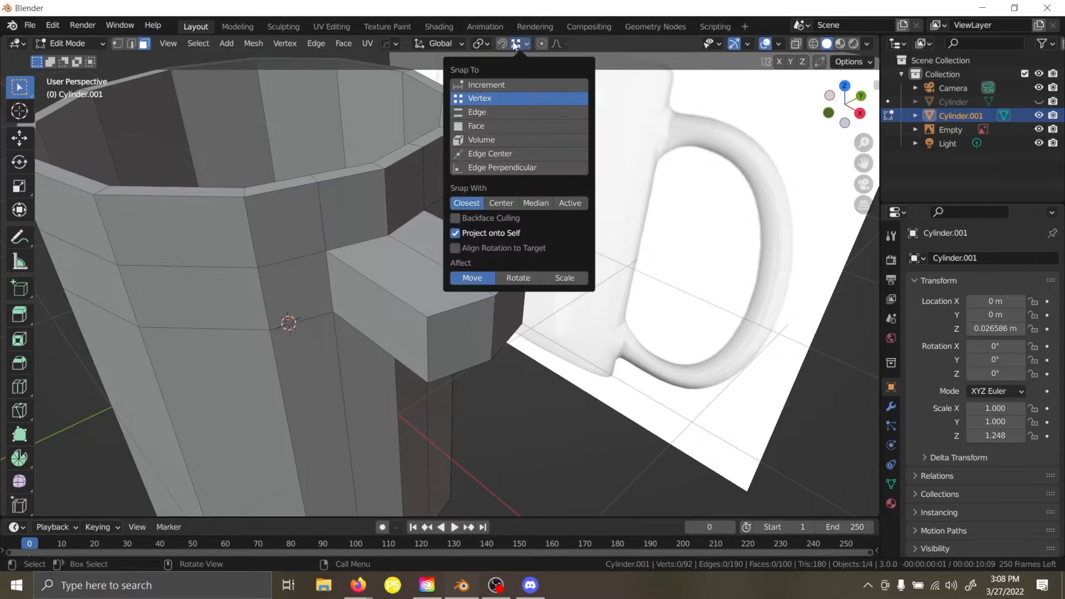
click(501, 44)
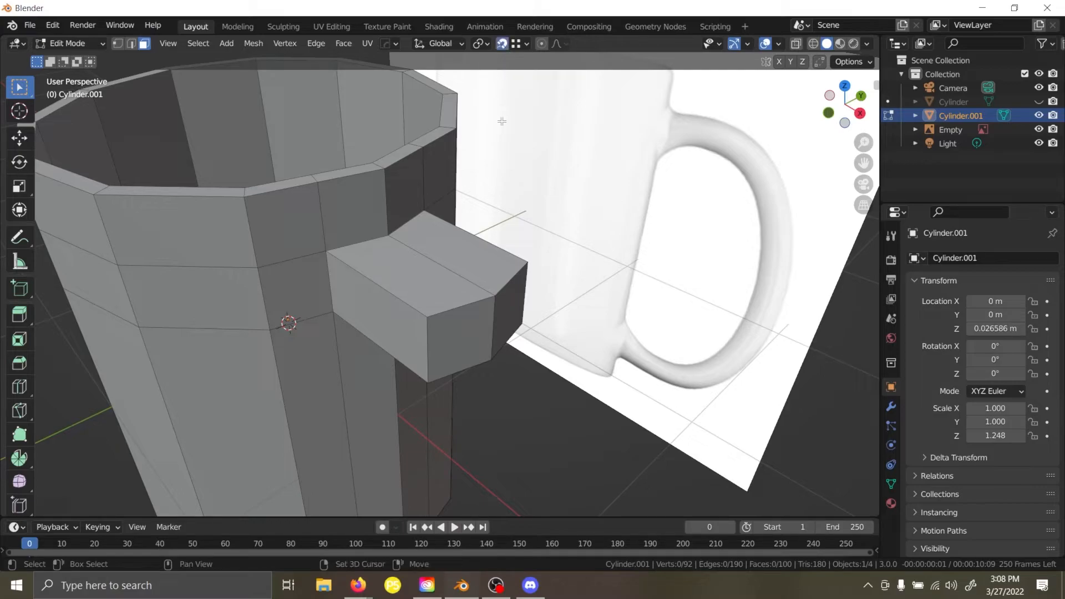
click(524, 44)
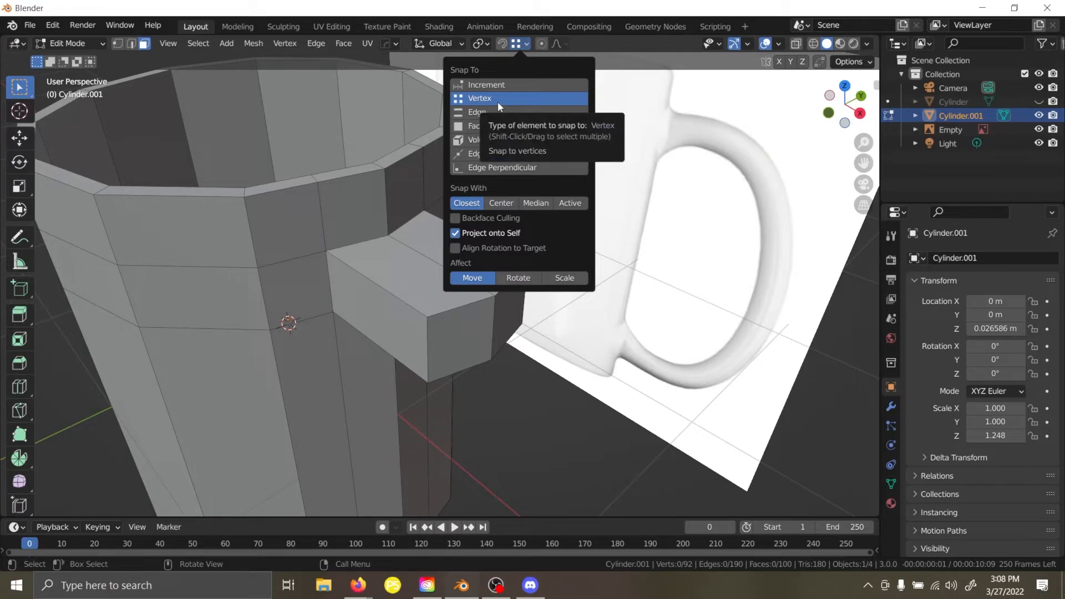
click(504, 47)
middle_drag(452, 335, 438, 310)
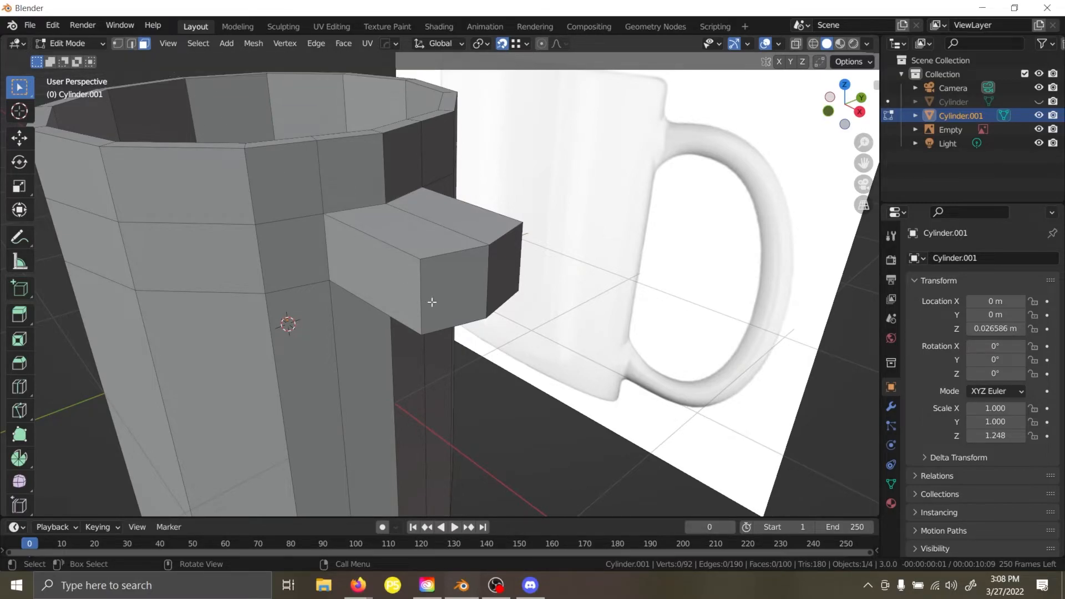
Select the stub's two outer vertical end edges and move them about 0.067 m along X, snapping them level with the middle edge.
click(132, 46)
middle_drag(395, 196, 428, 261)
click(362, 273)
shift+click(370, 239)
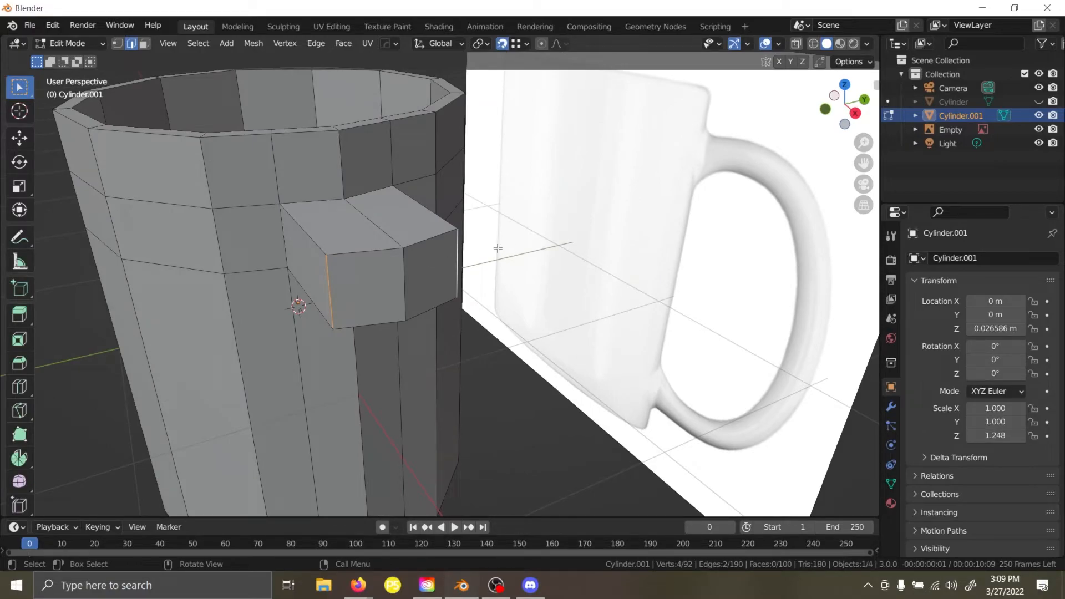
key(g)
key(x)
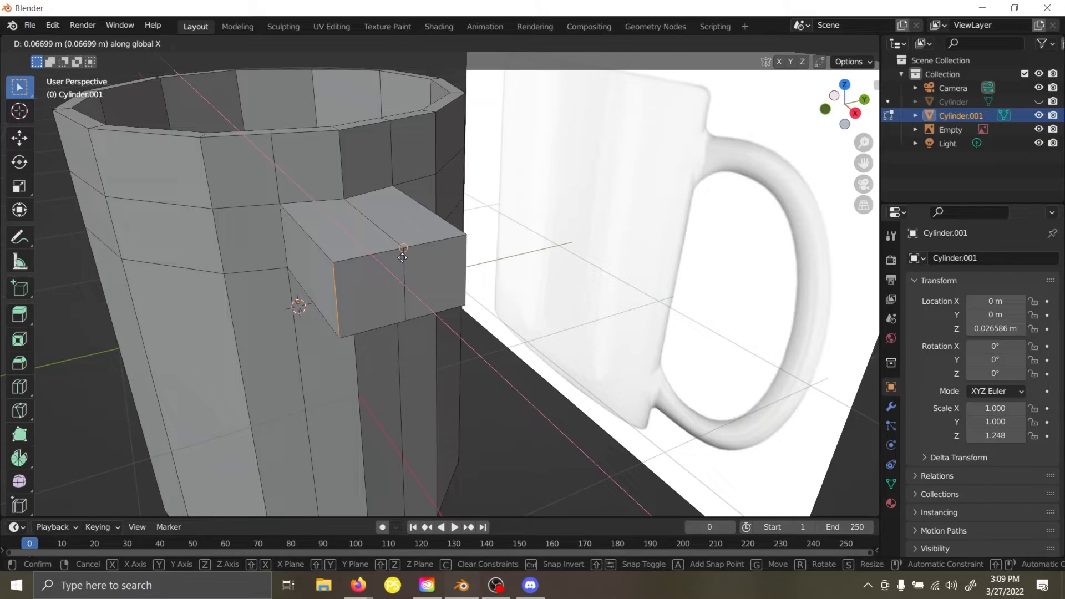
click(403, 258)
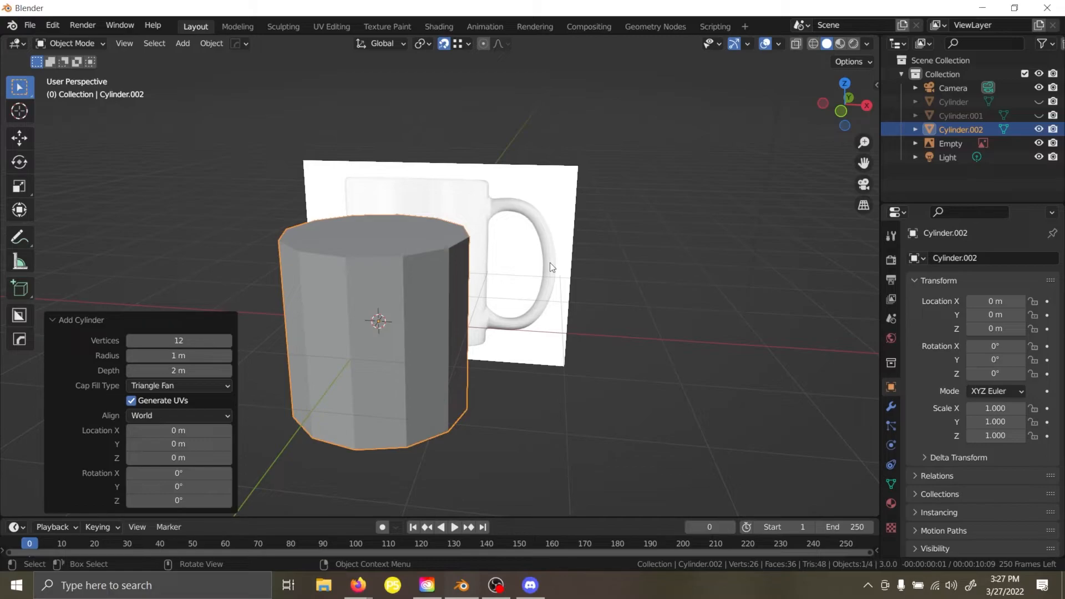
Enter Edit Mode on the new 12-sided cylinder and undo a cancelled extrusion of its whole mesh.
key(Tab)
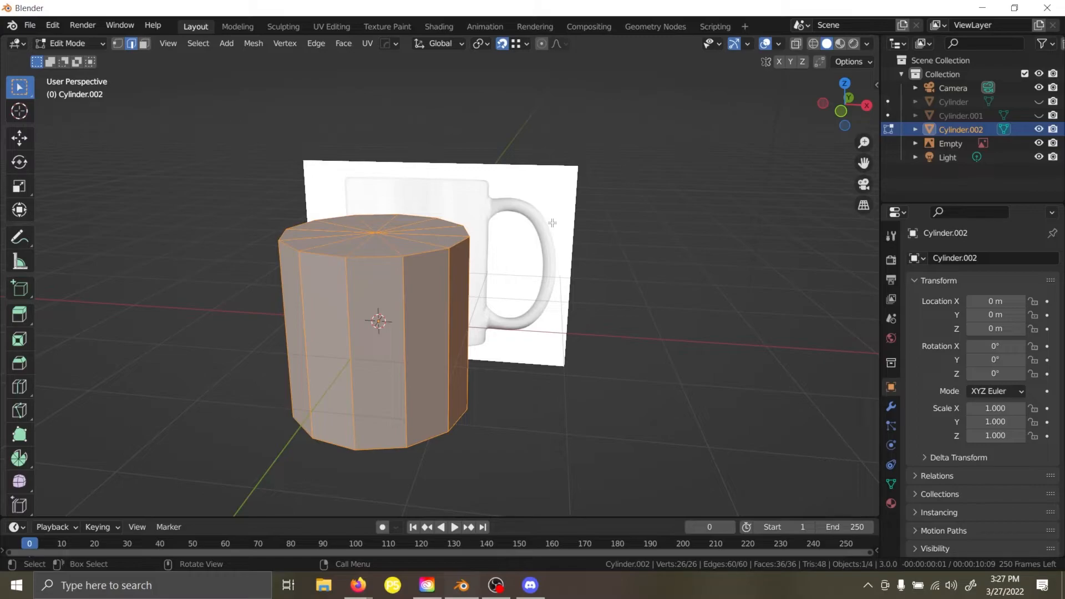
key(e)
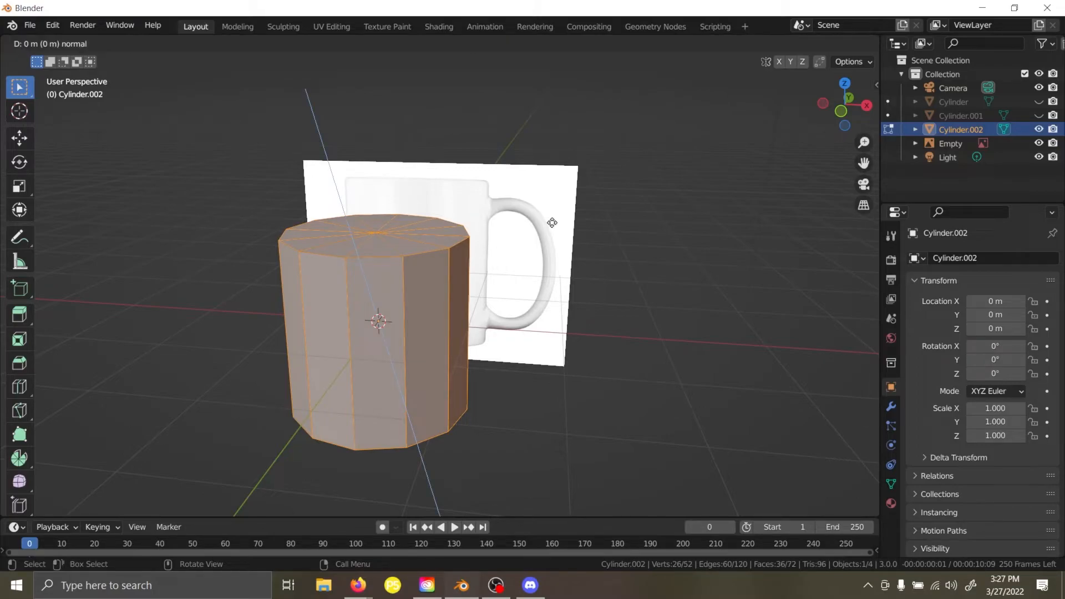
right_click(553, 223)
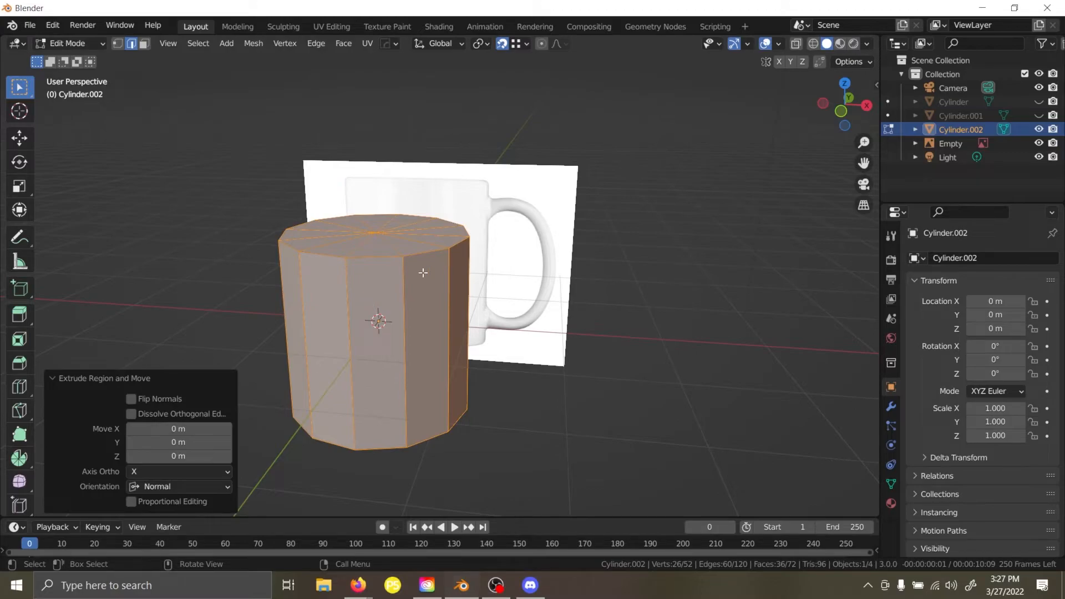
shift+middle_drag(411, 272, 491, 262)
scroll(491, 263, up, 1)
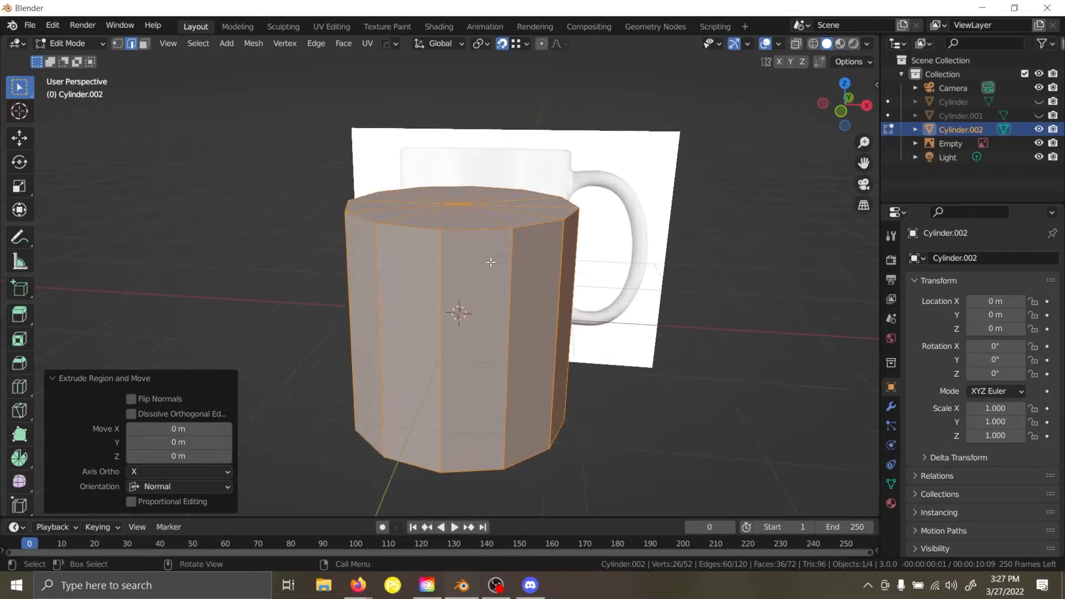
key(ctrl+z)
scroll(668, 251, up, 1)
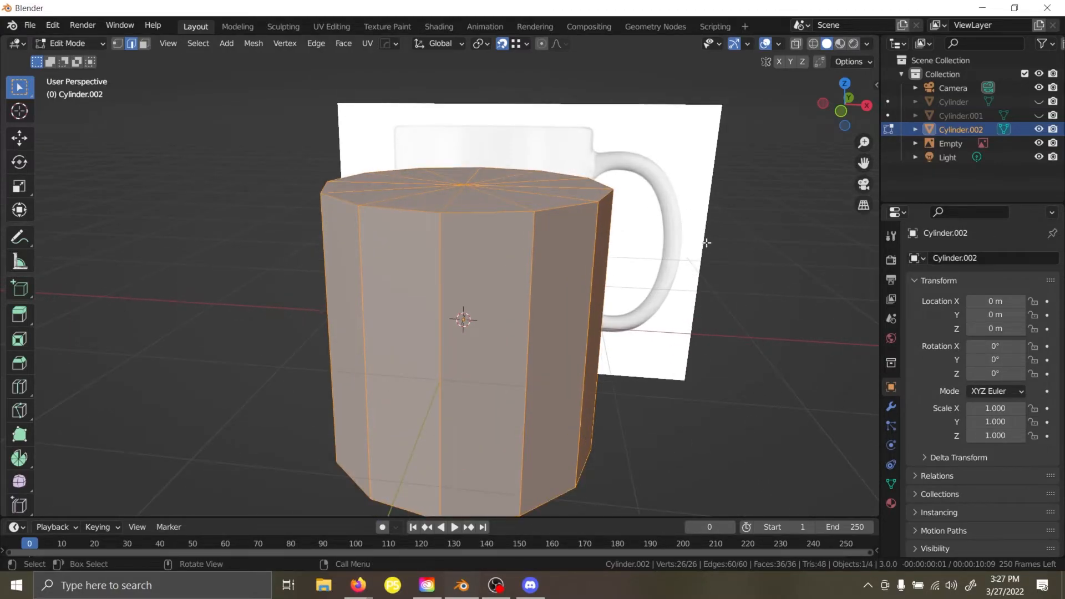
shift+middle_drag(706, 244, 692, 195)
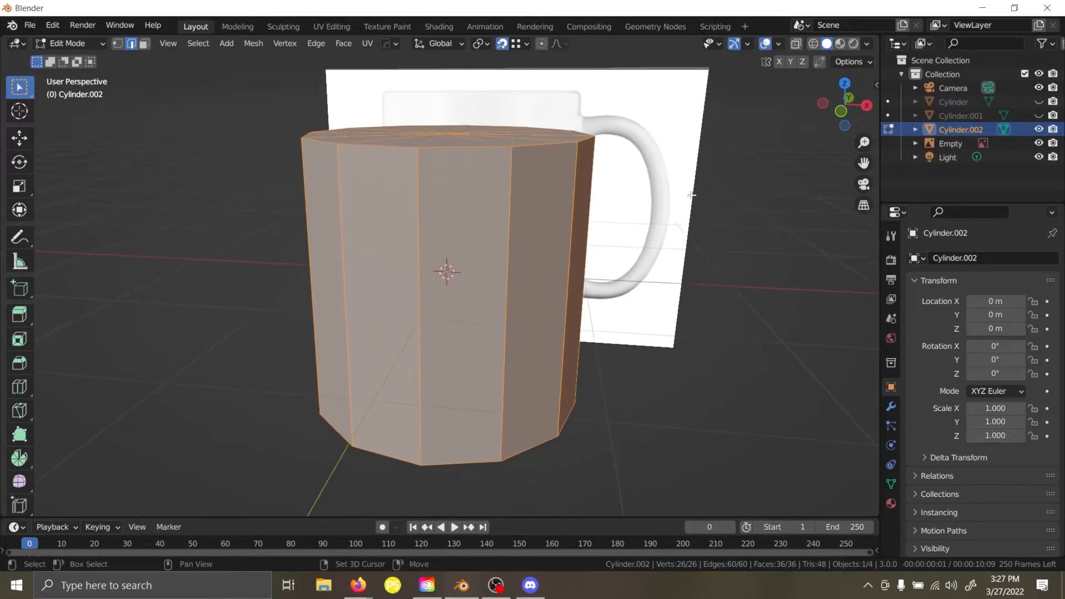
Extrude the cylinder's whole mesh in place with a 0 m offset.
scroll(692, 194, up, 1)
key(e)
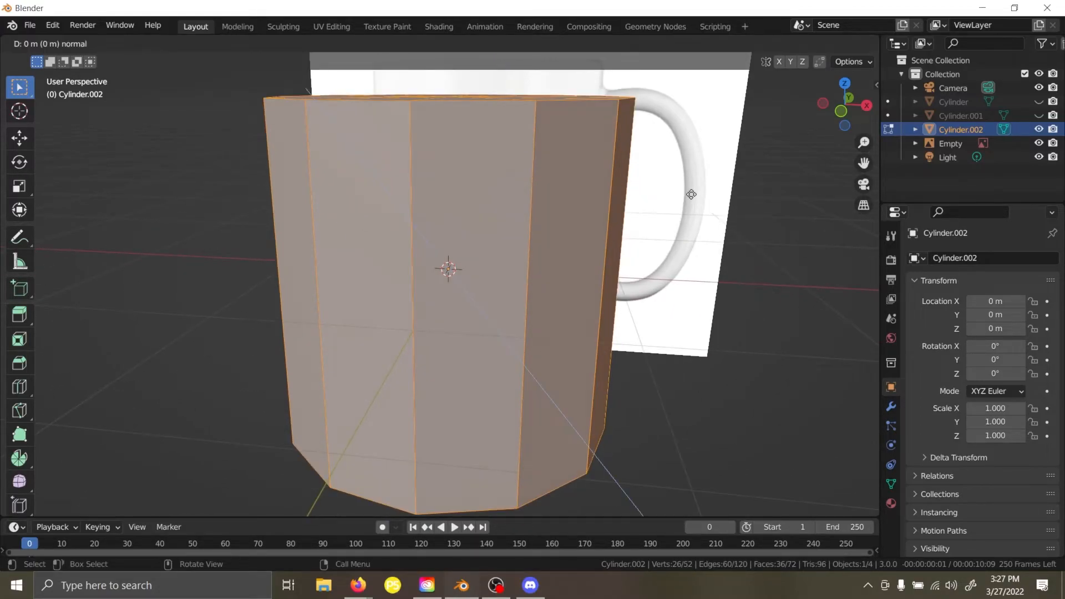
right_click(692, 194)
key(ctrl+z)
key(e)
click(692, 194)
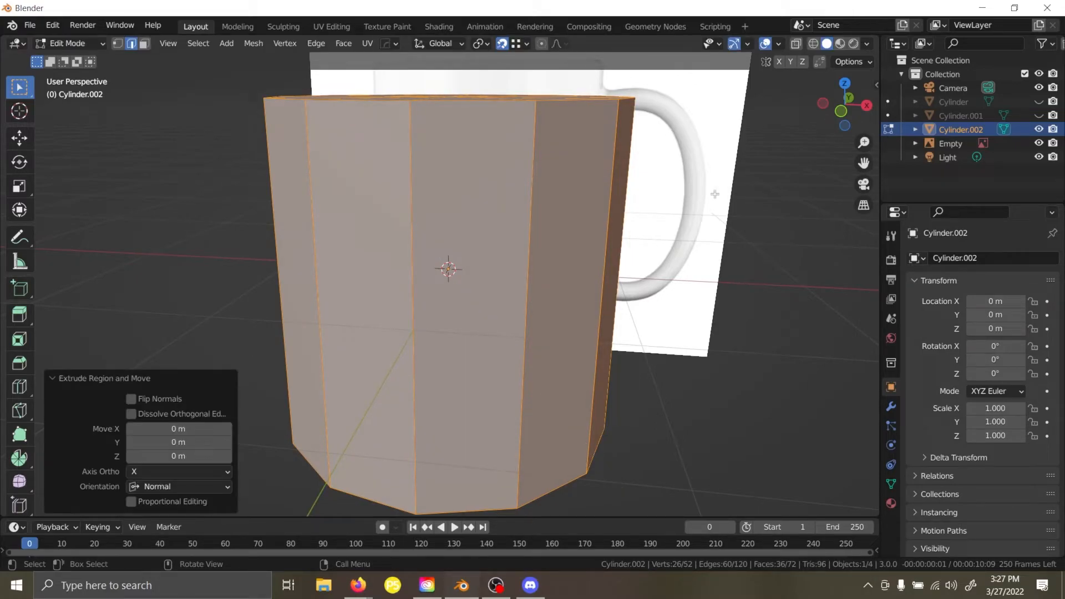
Select one side face of the cylinder and test-move it to check for duplicated geometry.
middle_drag(716, 194, 717, 210)
click(717, 210)
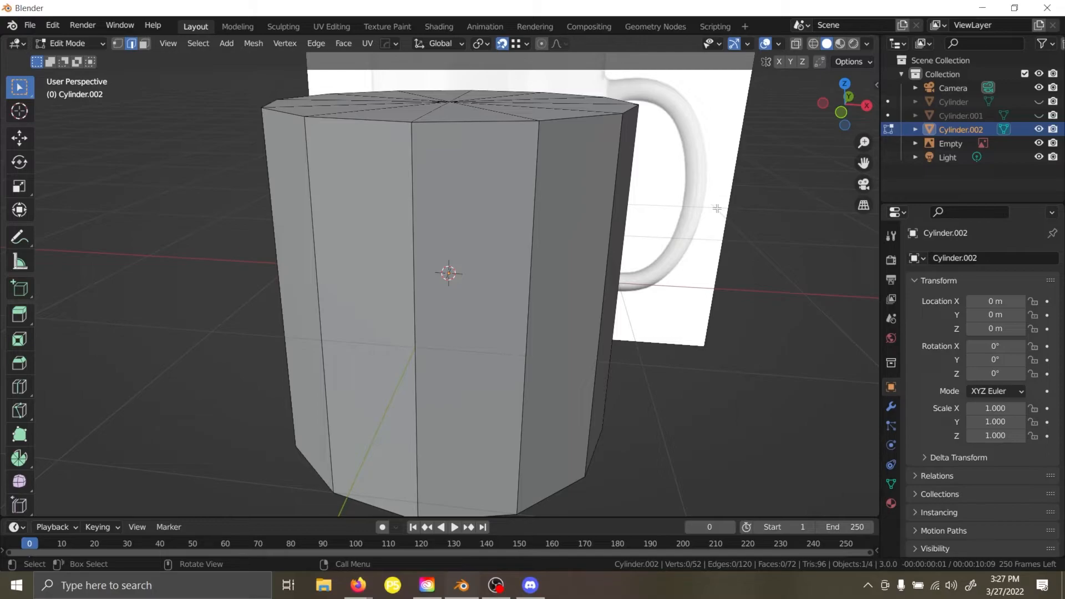
middle_drag(674, 173, 737, 177)
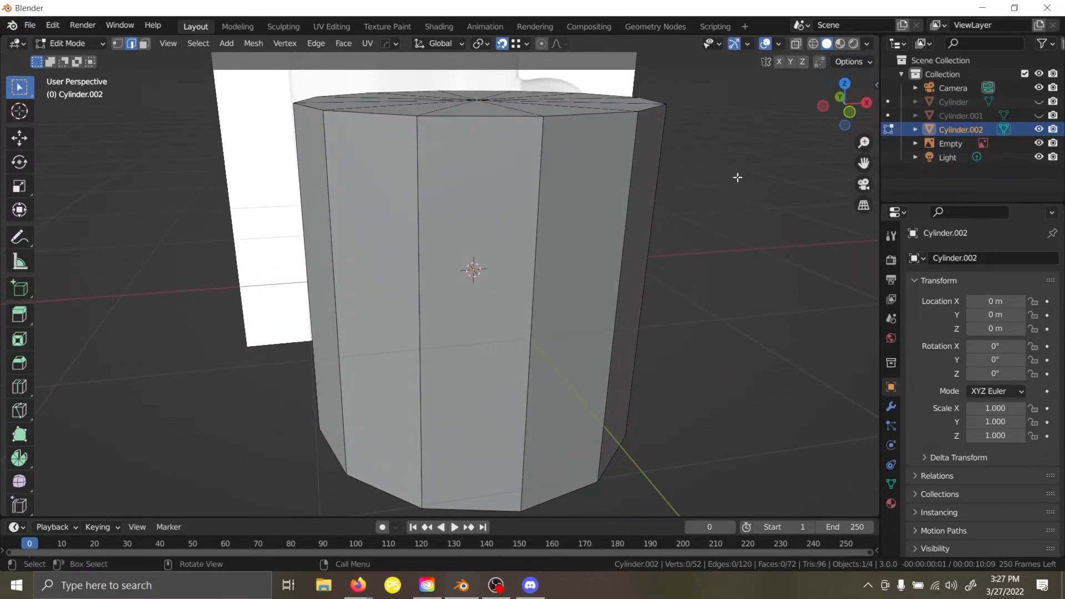
middle_drag(561, 167, 549, 167)
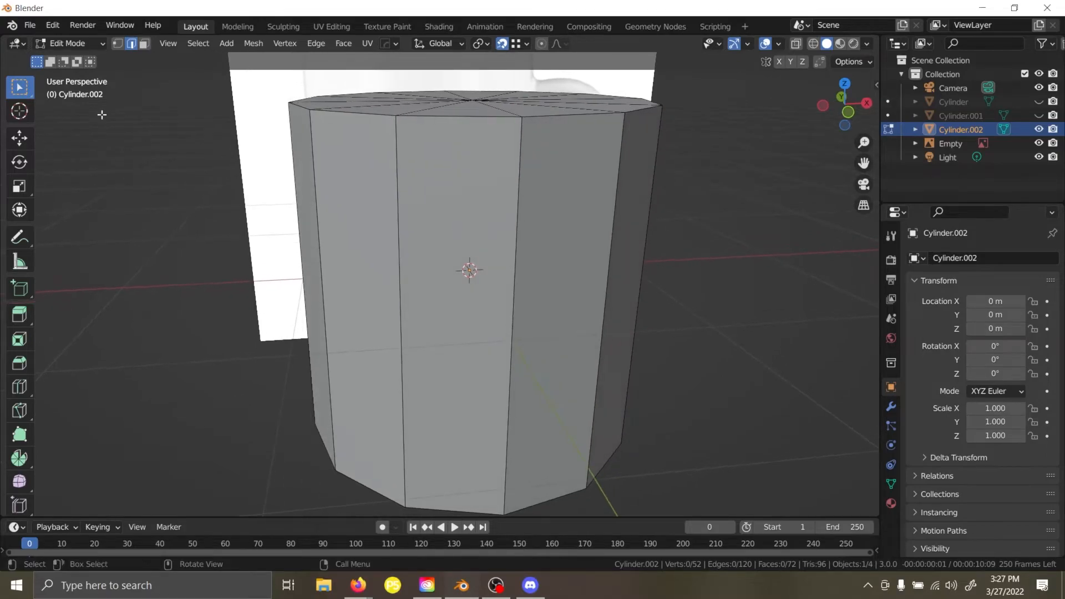
middle_drag(588, 218, 560, 210)
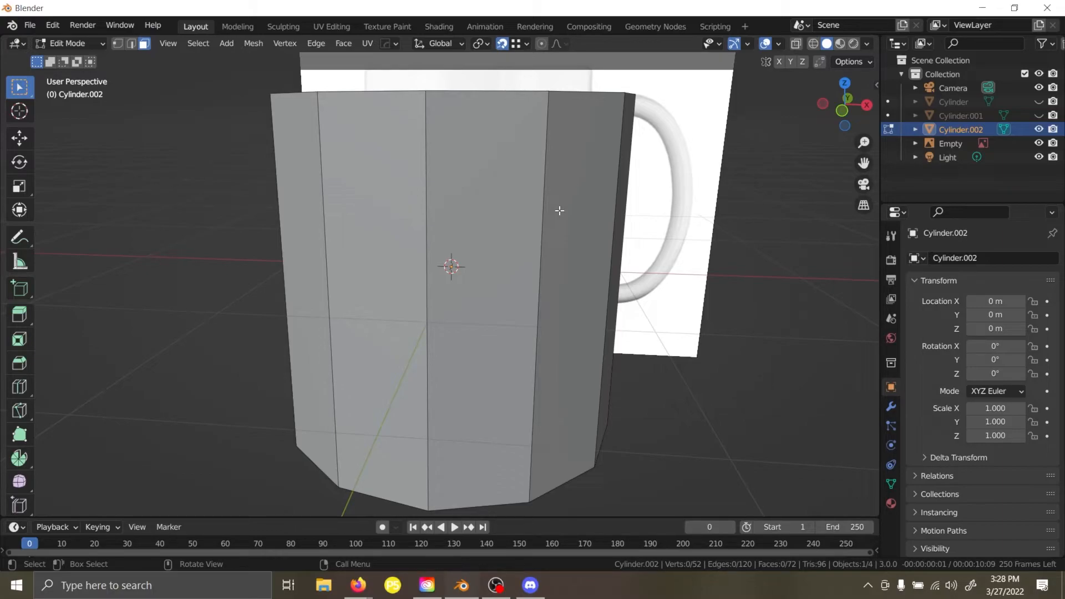
click(559, 210)
middle_drag(612, 241, 617, 272)
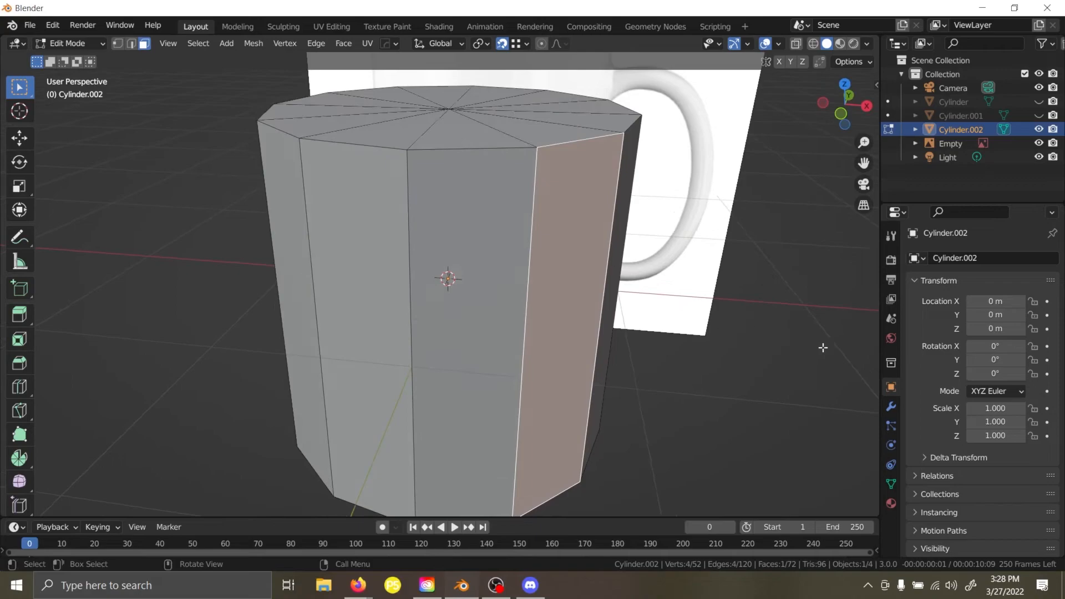
key(g)
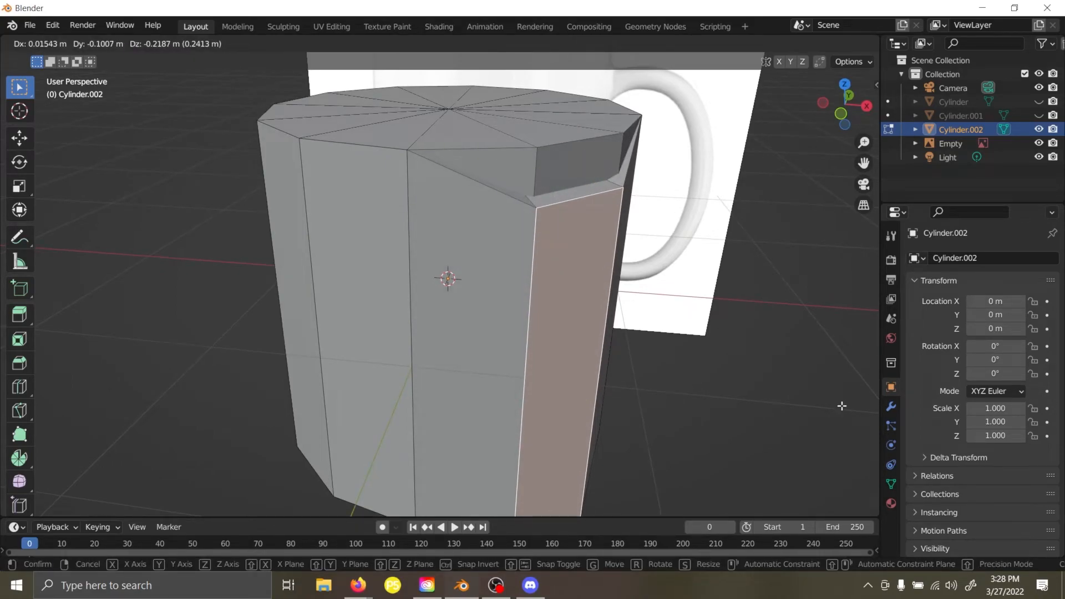
right_click(841, 405)
Try extruding the entire mesh in place without an offset, and undo that extrusion.
key(alt+a)
key(a)
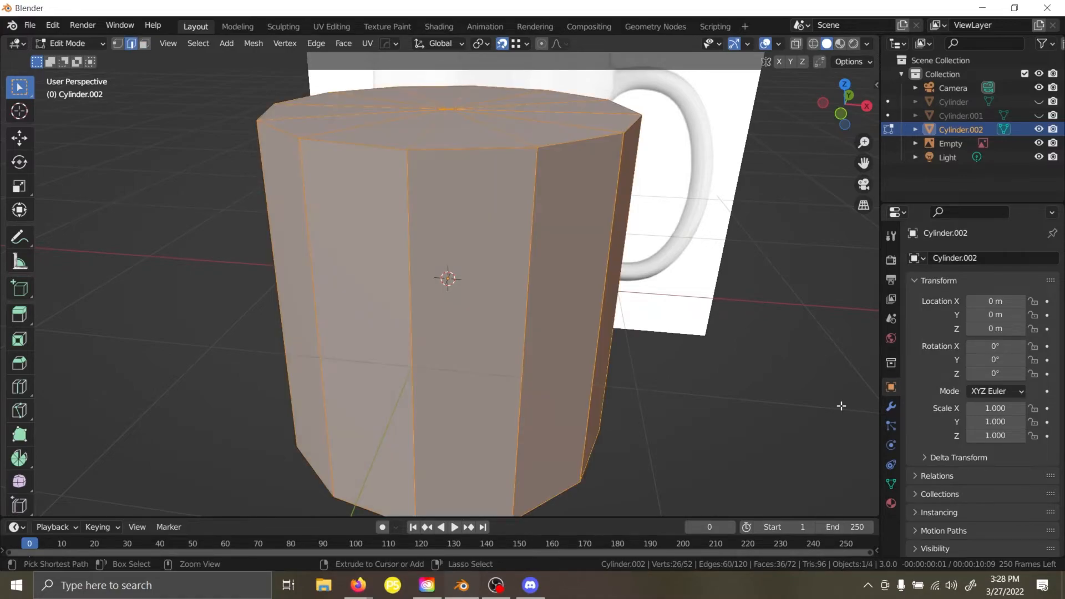
key(e)
right_click(847, 338)
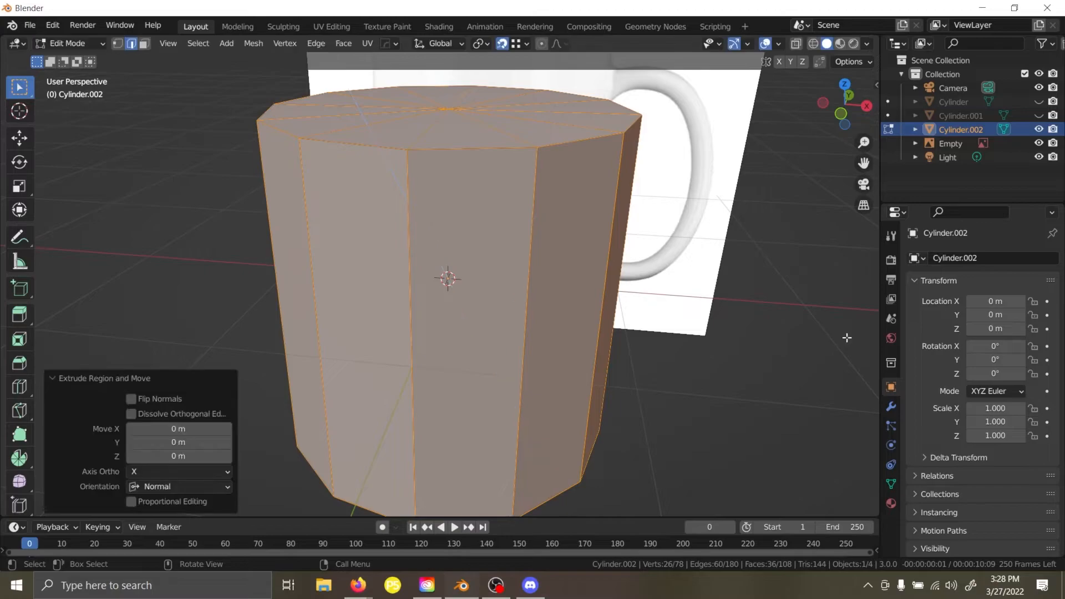
key(ctrl+z)
Select a radial edge on the cylinder's top and test-move it to check for overlapping geometry.
click(785, 230)
middle_drag(779, 245, 756, 278)
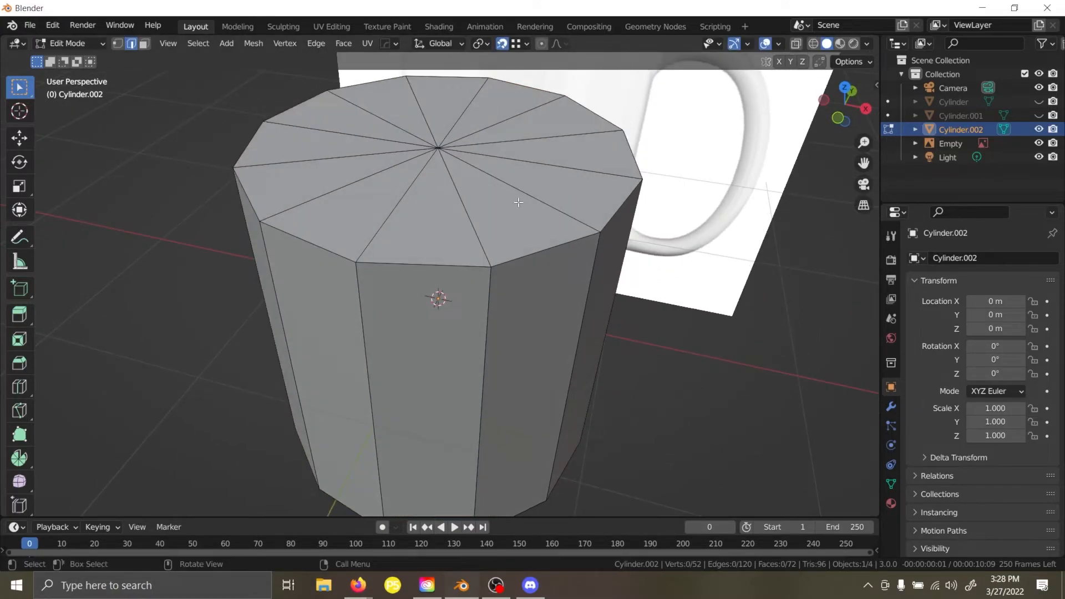
click(434, 227)
key(g)
right_click(731, 194)
key(g)
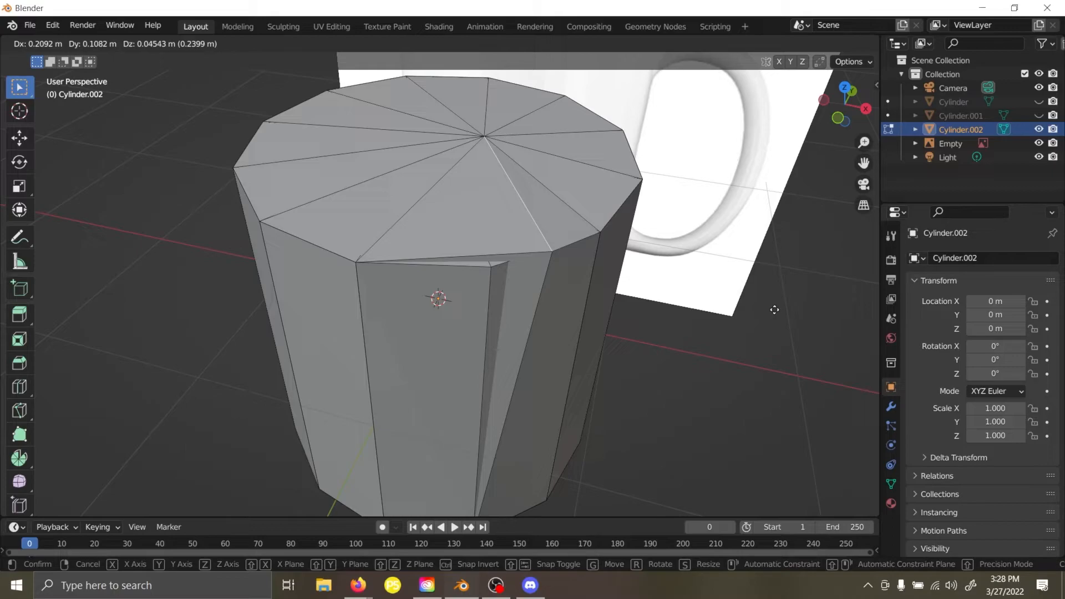
right_click(777, 309)
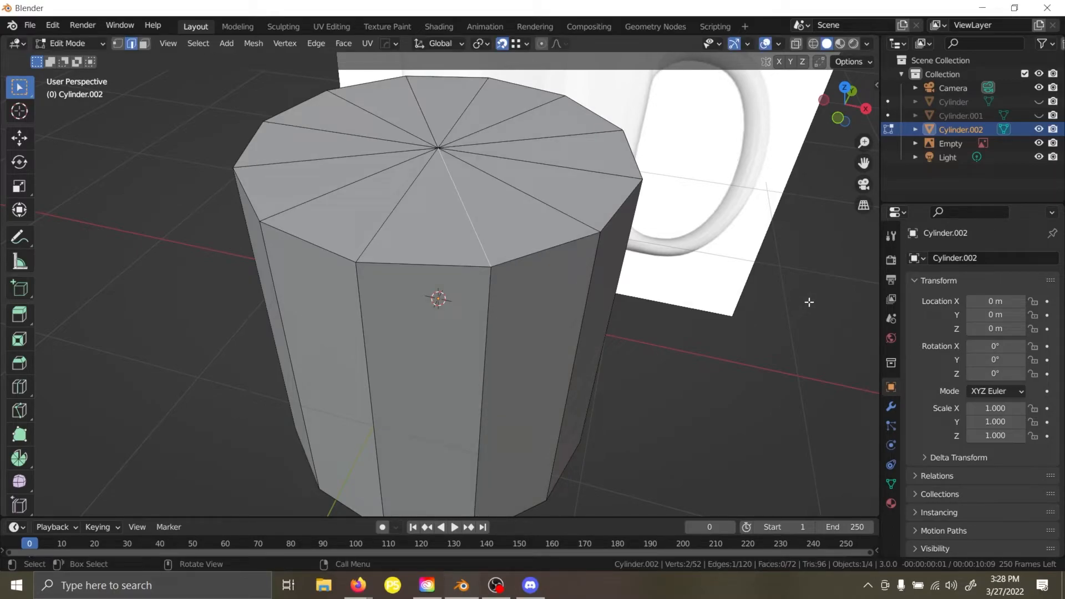
Undo back to the mesh as it was before everything was extruded in place.
scroll(443, 242, up, 1)
key(ctrl+z)
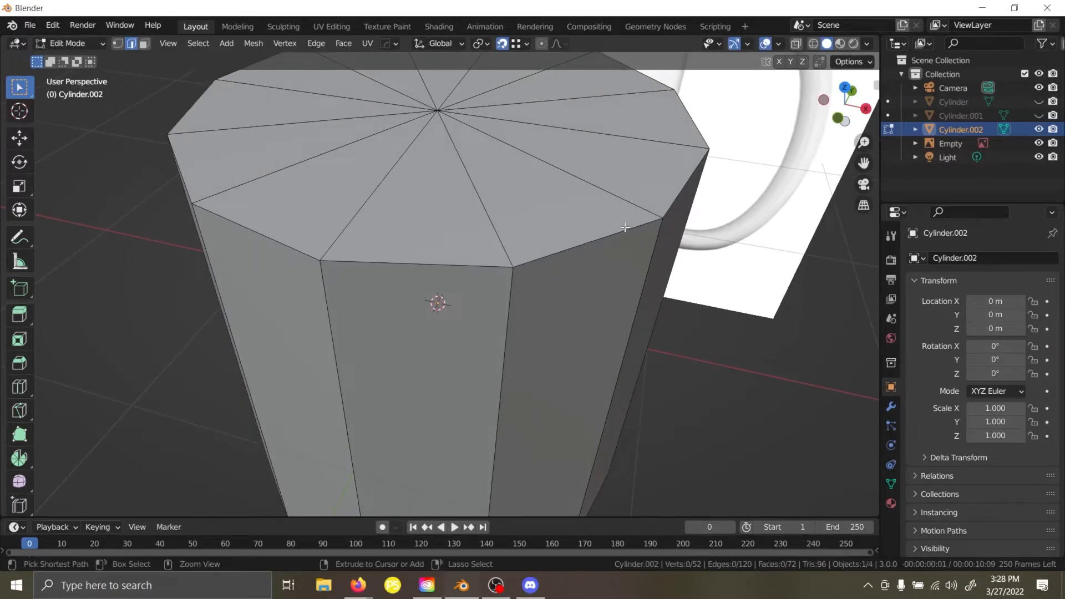
key(ctrl+z)
key(ctrl+z)
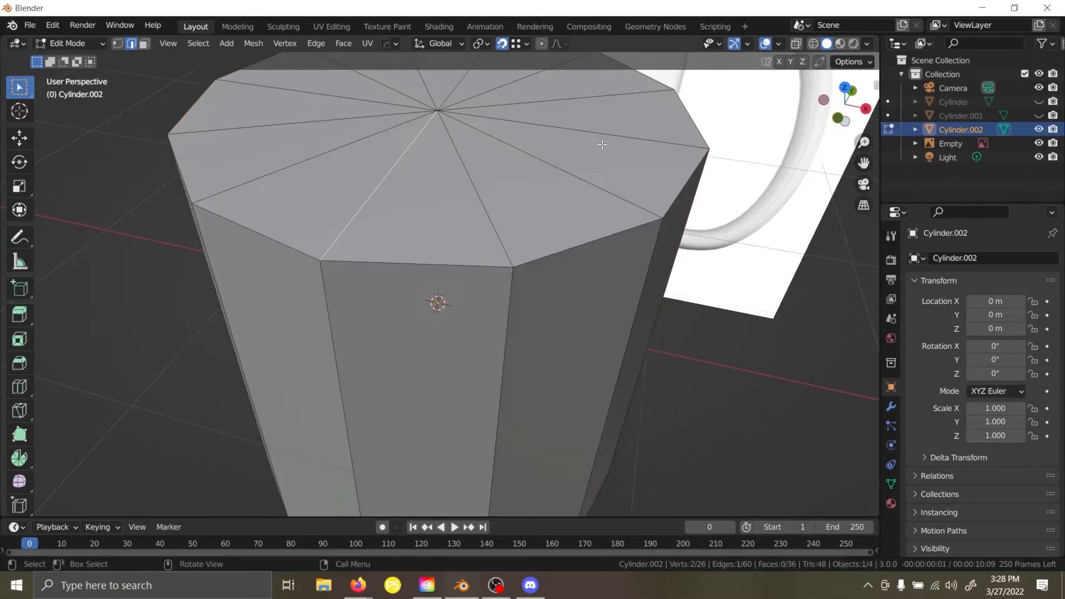
Select all the triangular faces of the cylinder's top in face select mode.
middle_drag(602, 144, 344, 177)
key(3)
drag(343, 176, 565, 334)
middle_drag(587, 344, 598, 332)
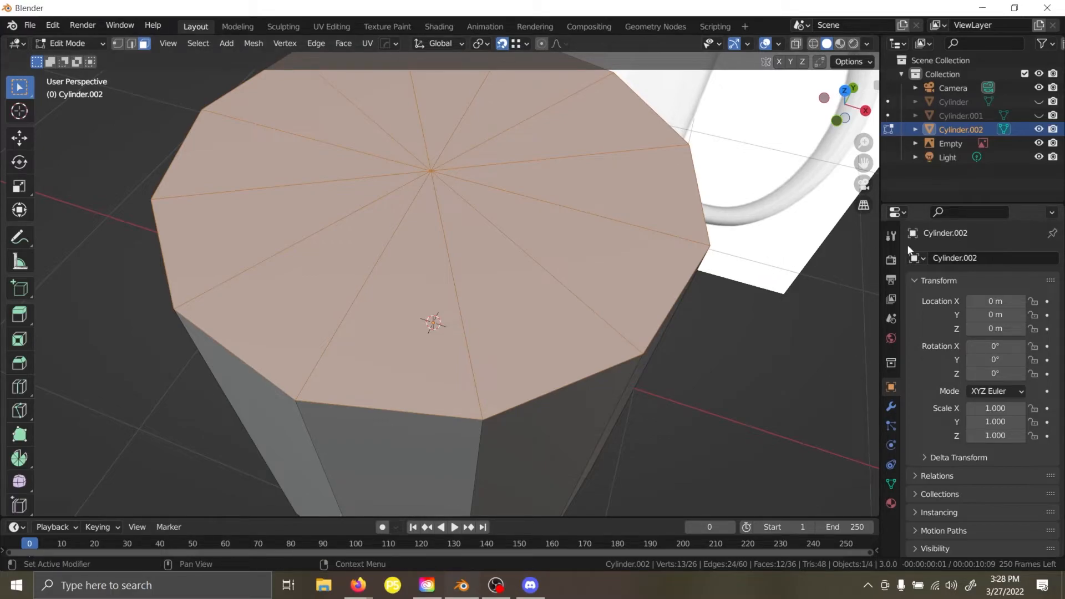
Extrude the top faces with zero offset, and test-move one top wedge face to check for duplicates.
right_click(910, 250)
key(e)
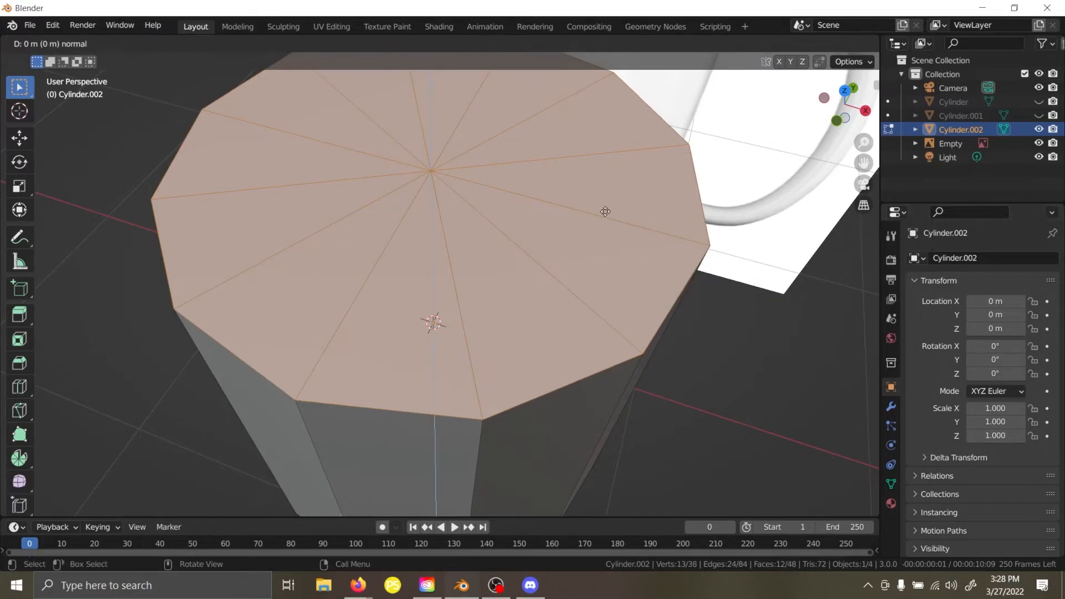
right_click(605, 212)
middle_drag(674, 200, 682, 192)
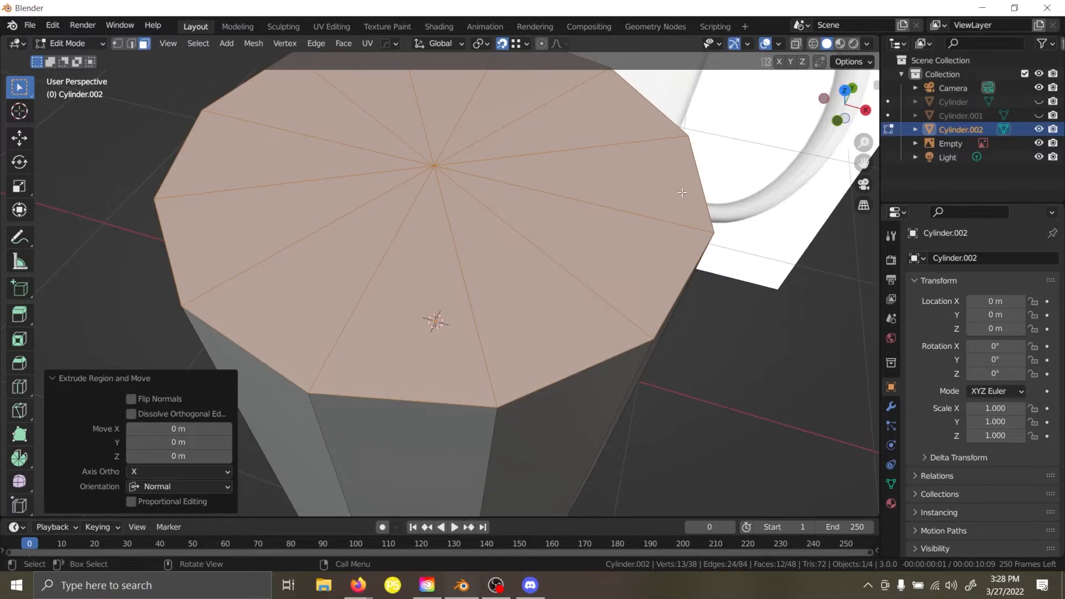
click(782, 193)
click(292, 202)
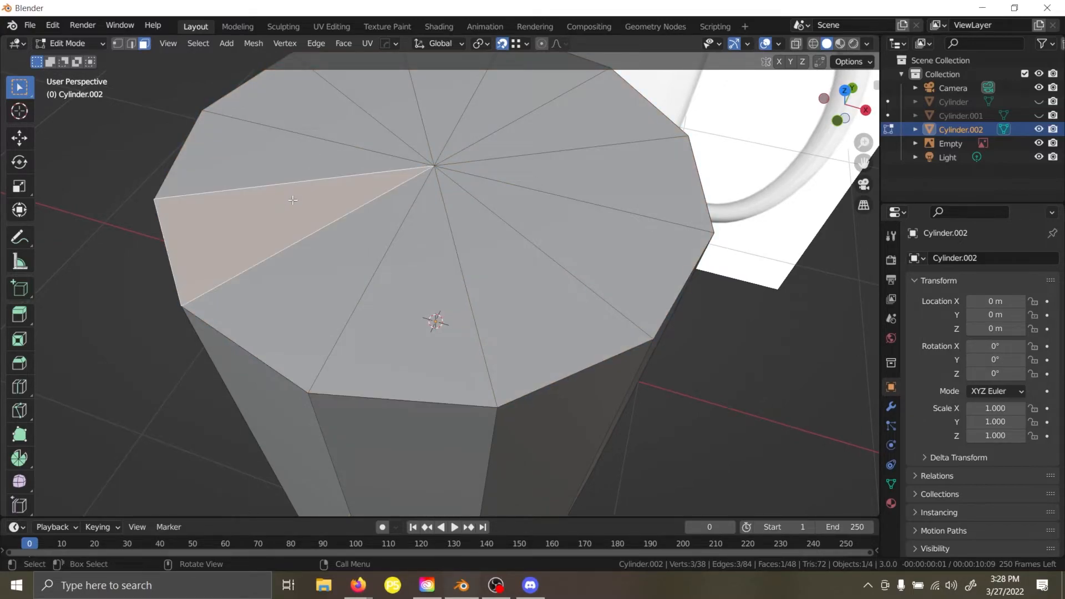
key(g)
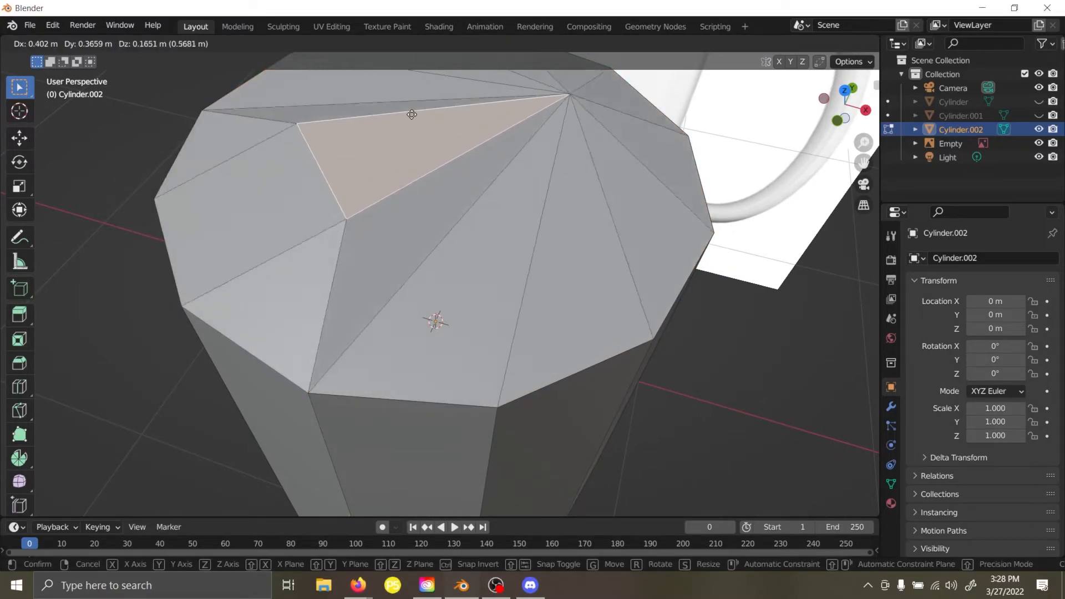
right_click(364, 157)
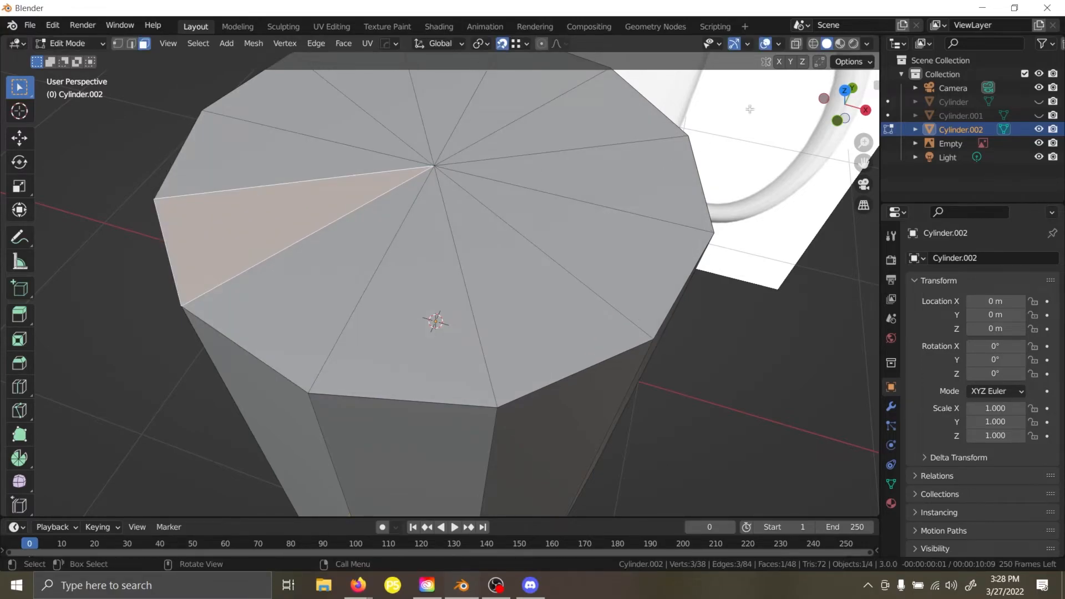
Enable Auto Merge Vertices and try moving a top wedge face near the handle side.
click(821, 62)
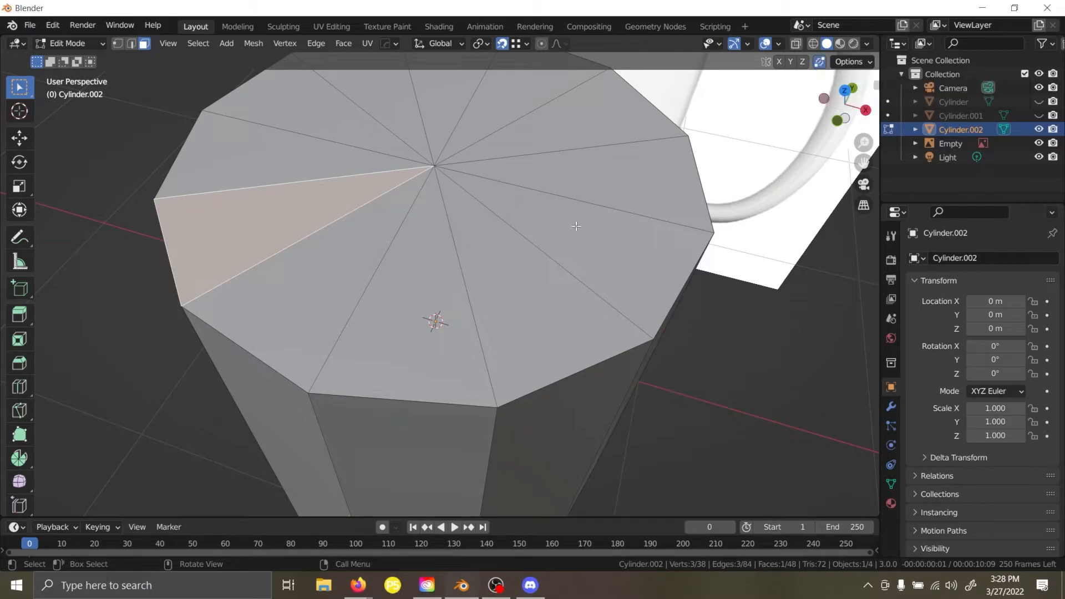
click(583, 193)
key(g)
right_click(574, 193)
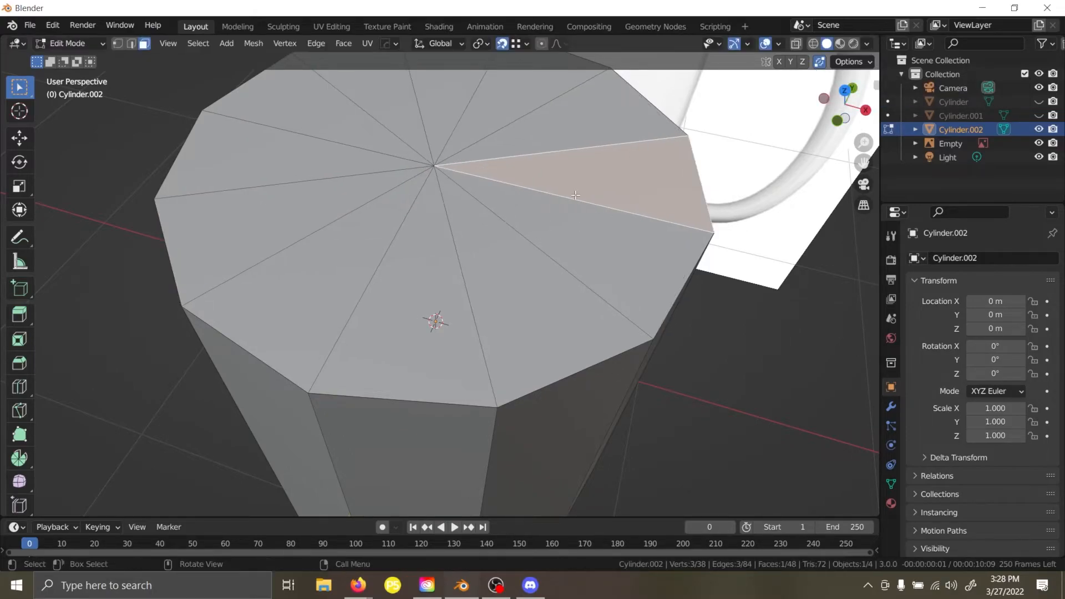
key(g)
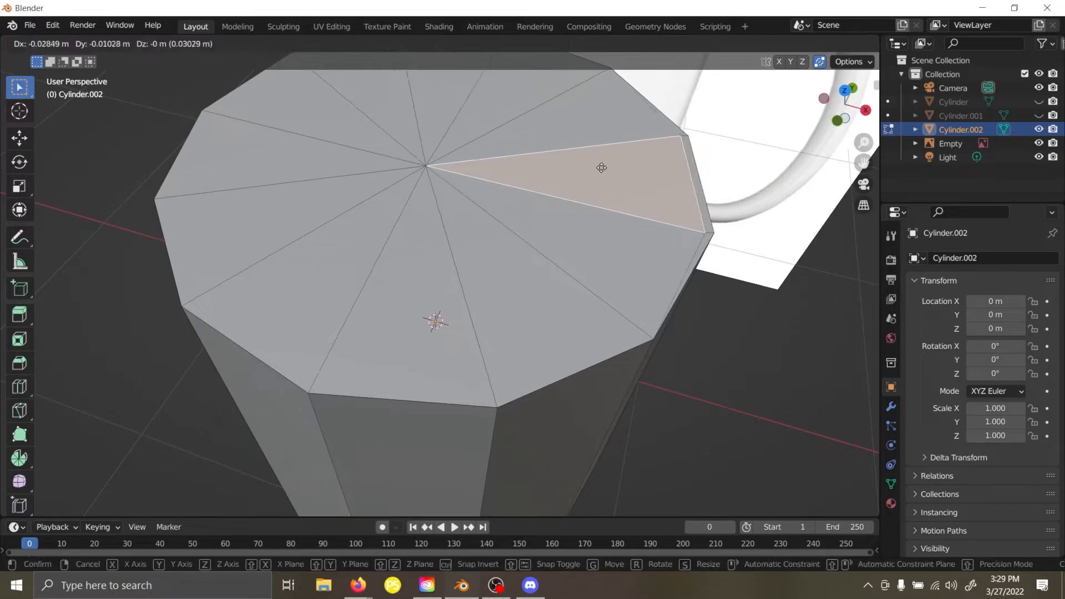
click(564, 166)
key(g)
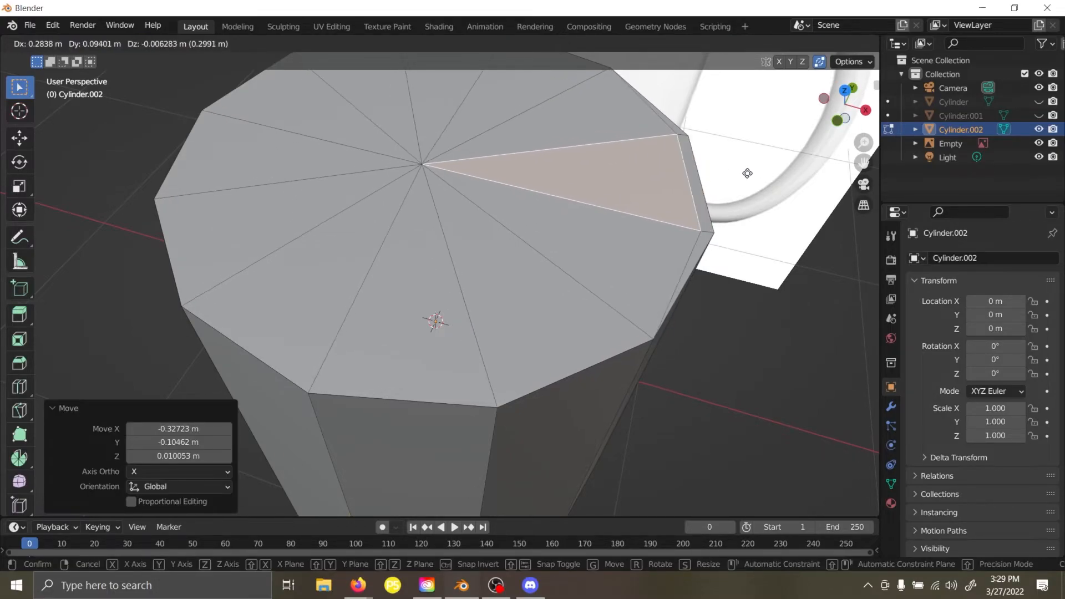
click(759, 175)
Undo the wedge face moves and the zero-offset extrusion of the top faces.
middle_drag(759, 174, 724, 182)
key(ctrl+z)
key(ctrl+z)
key(ctrl+z)
key(ctrl+z)
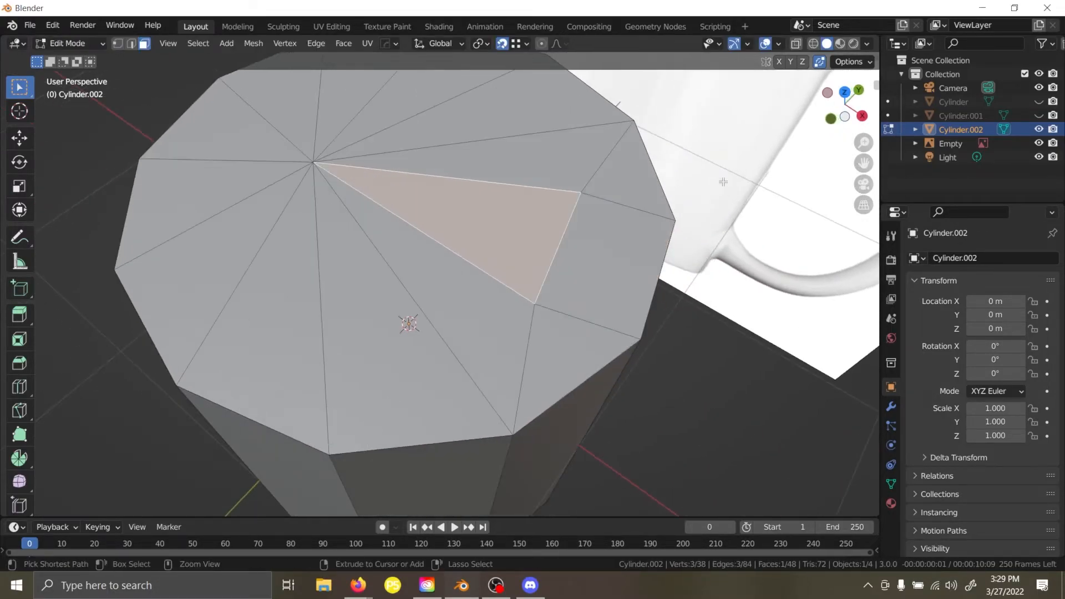
key(ctrl+z)
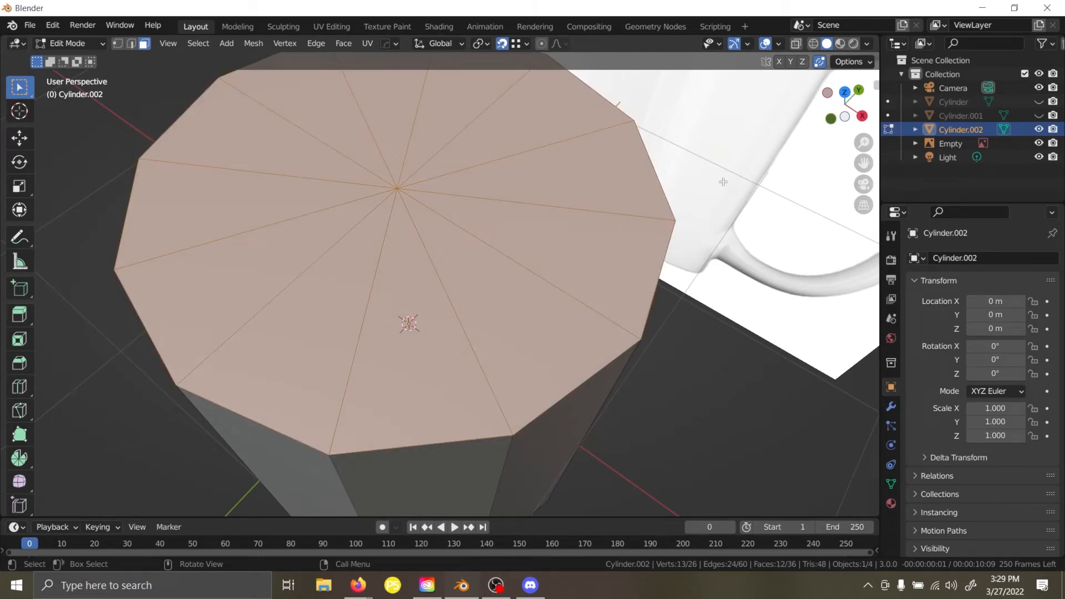
Inspect the cylinder's geometry in wireframe shading, and return to solid shading.
key(z)
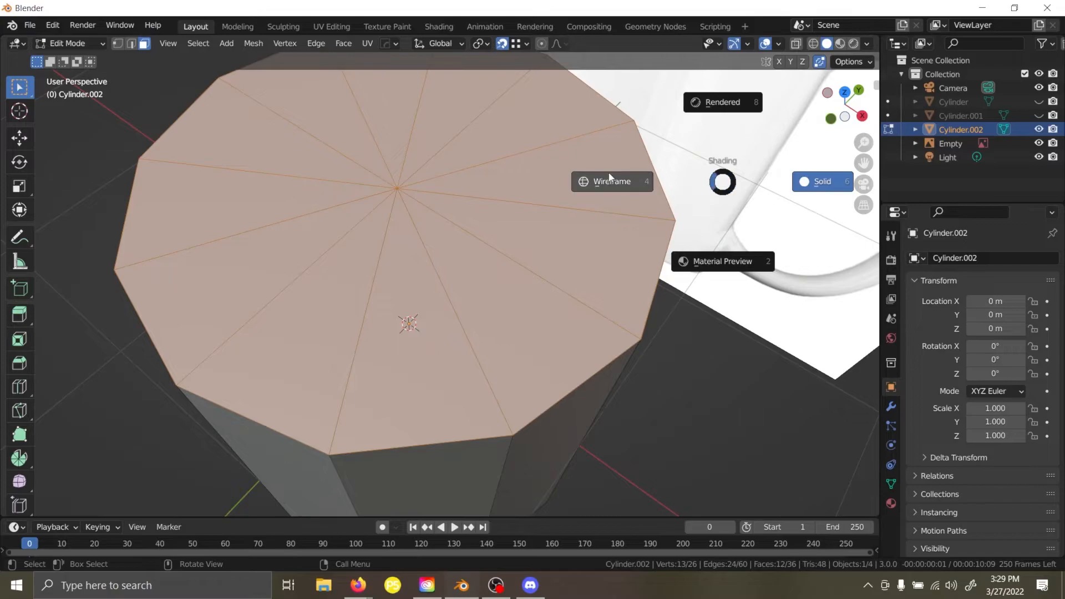
click(600, 181)
middle_drag(636, 170, 677, 147)
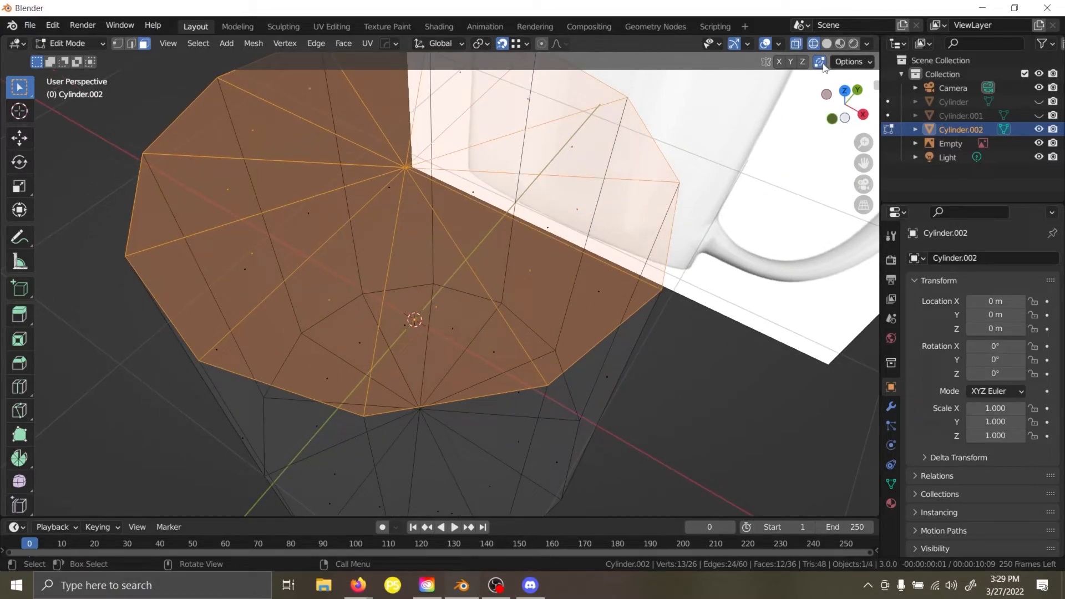
key(z)
click(577, 200)
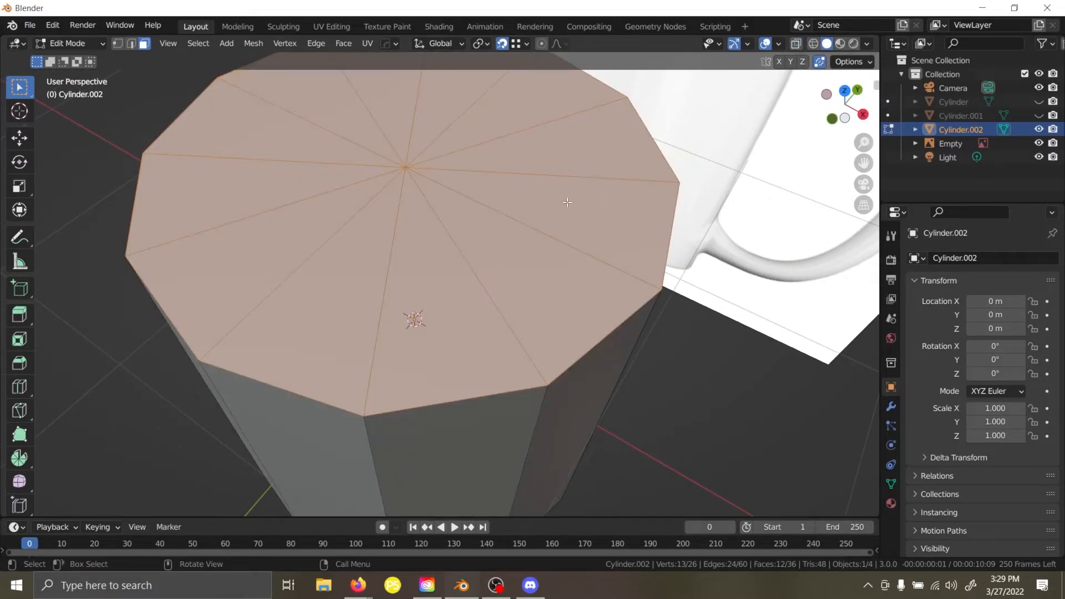
key(g)
key(z)
right_click(538, 175)
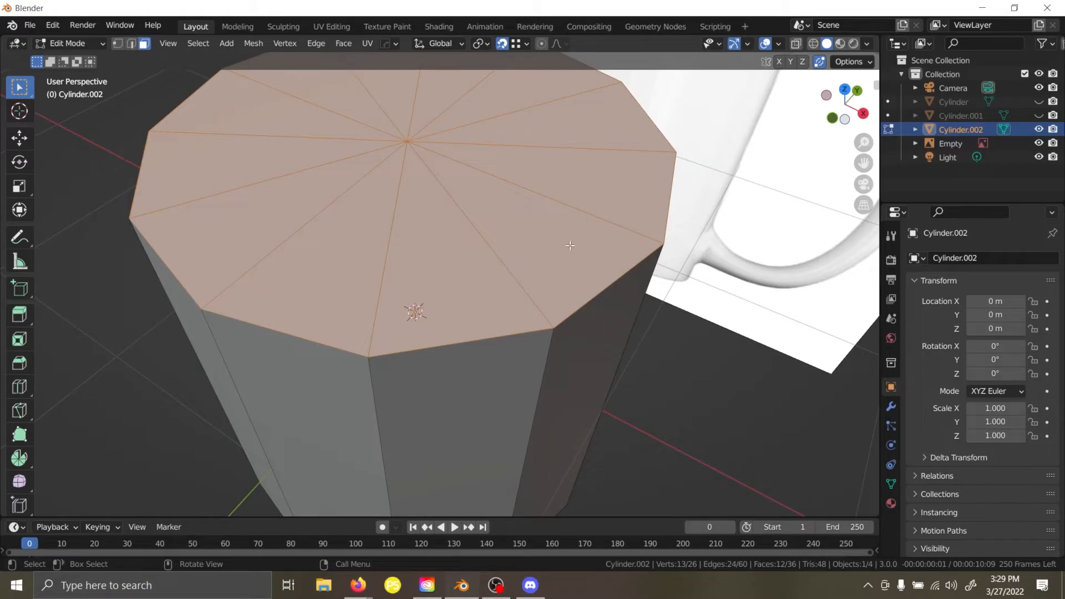
Select the entire mesh and view the available Merge options without applying one.
key(a)
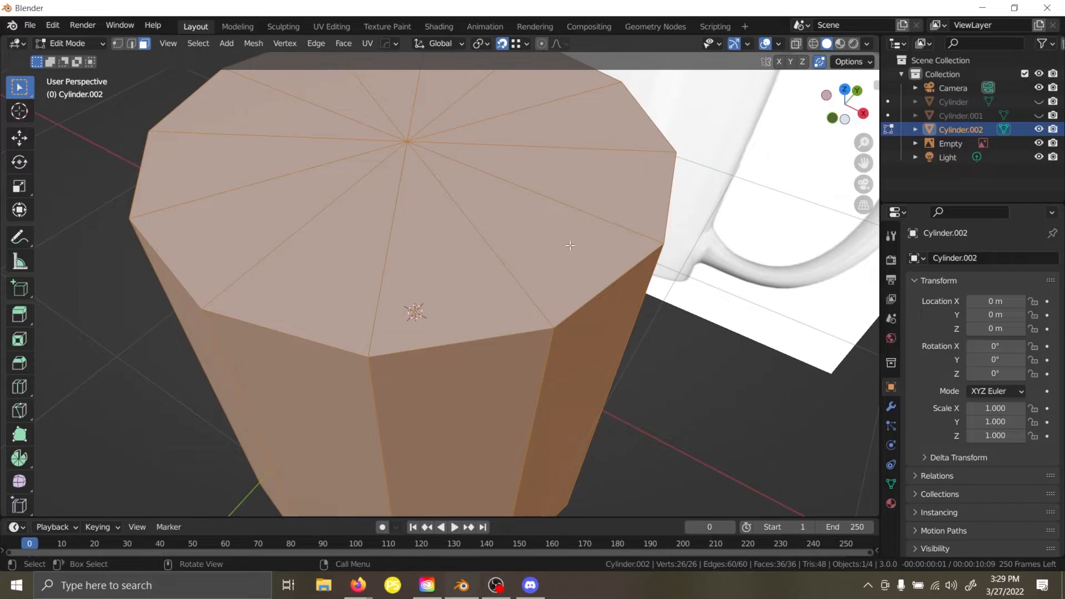
middle_drag(570, 245, 569, 262)
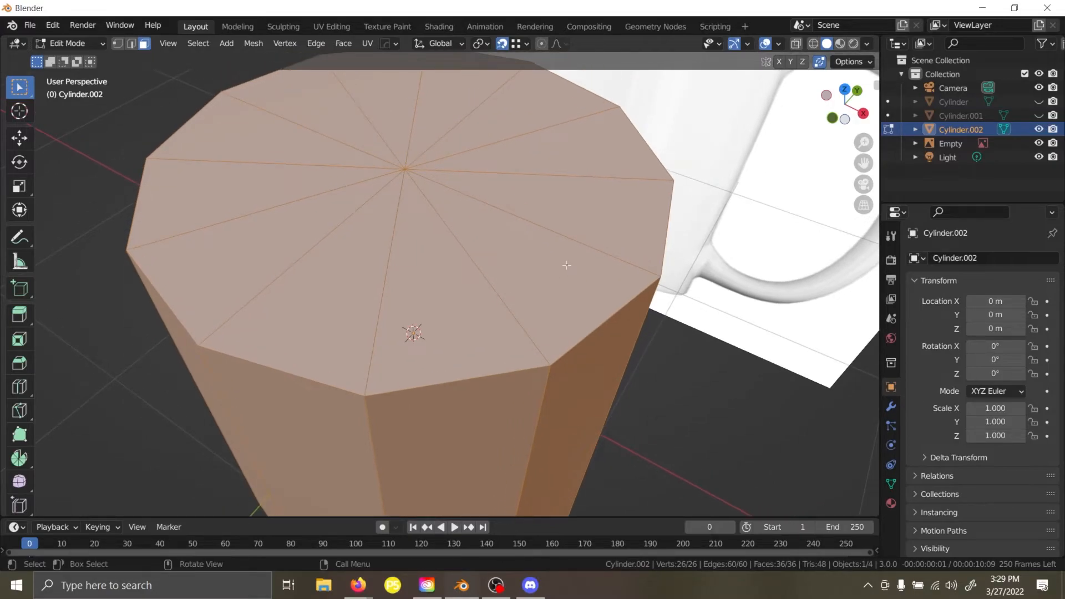
key(m)
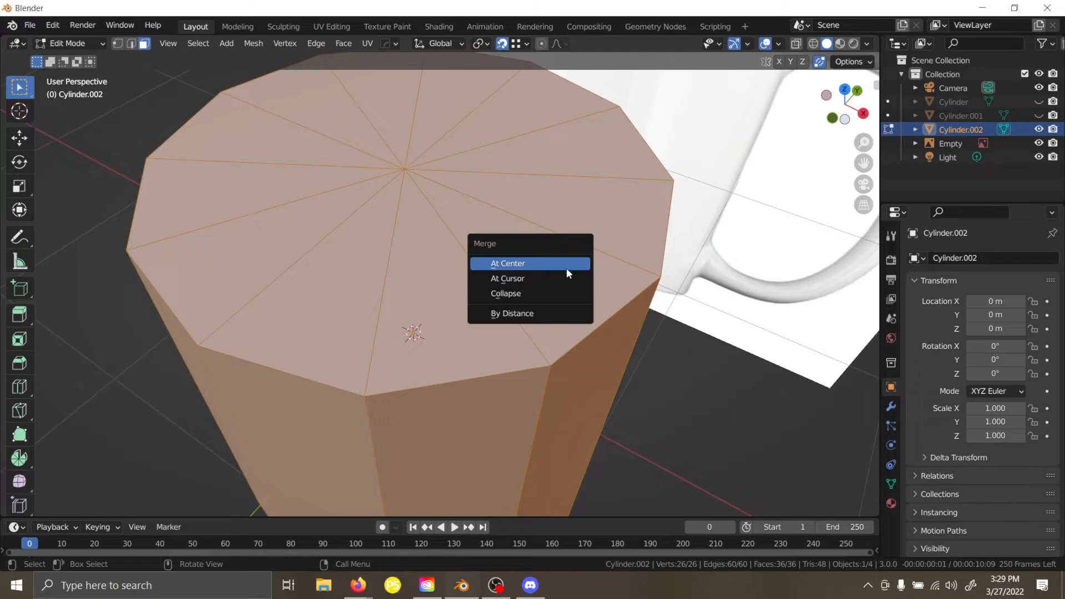
right_click(675, 284)
Make a front top wedge the active face, select the entire mesh, and extrude it with zero offset while Auto Merge is on.
click(406, 242)
key(a)
key(e)
right_click(445, 236)
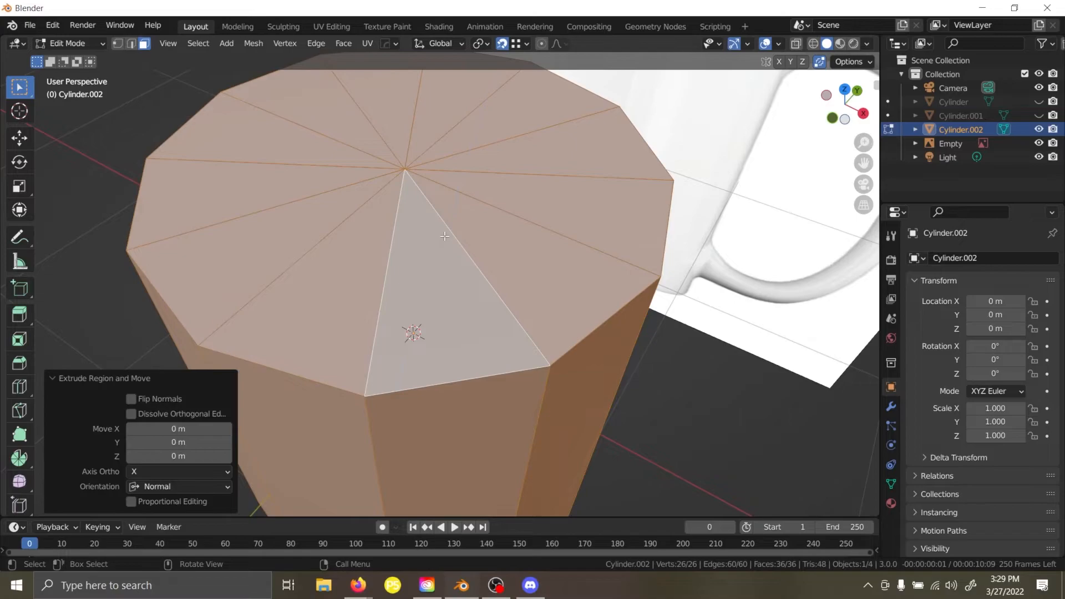
Test-move the front top wedge face to check for duplicated vertices, and reselect the entire mesh.
middle_drag(526, 265, 523, 256)
click(481, 275)
key(g)
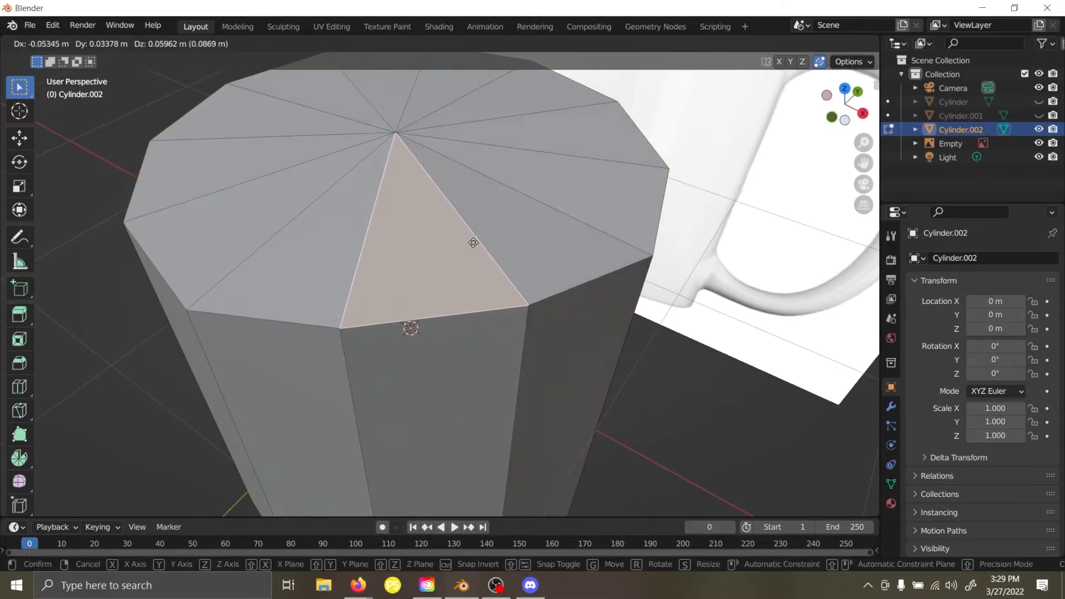
right_click(484, 311)
key(g)
right_click(475, 362)
key(z)
key(Escape)
key(a)
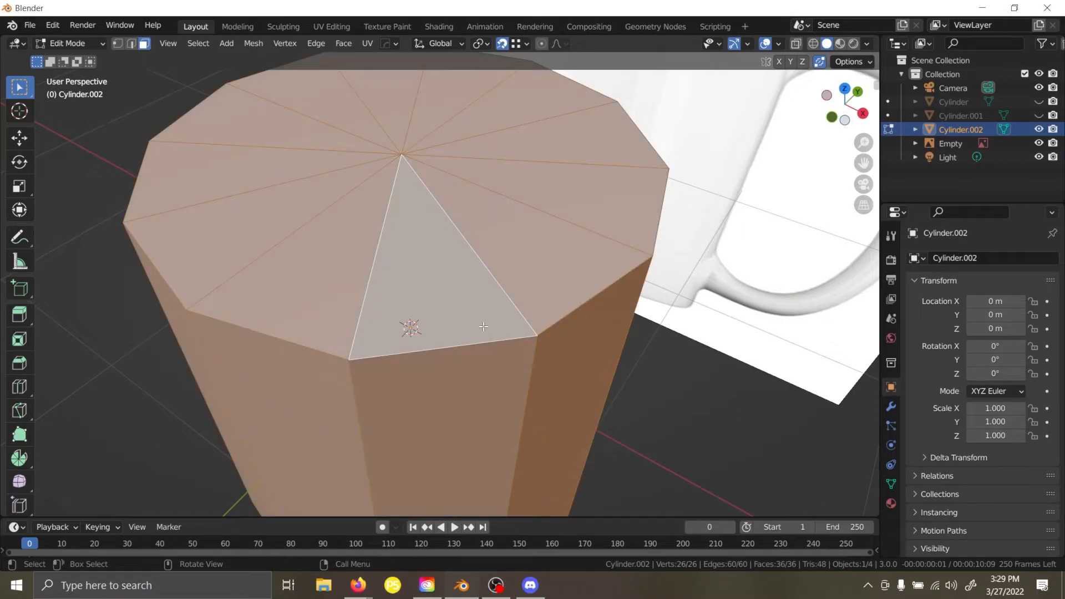
Extrude the entire mesh with zero offset while Auto Merge is on, and test-move the front top wedge face to check for duplicates.
key(e)
right_click(483, 326)
click(475, 305)
key(g)
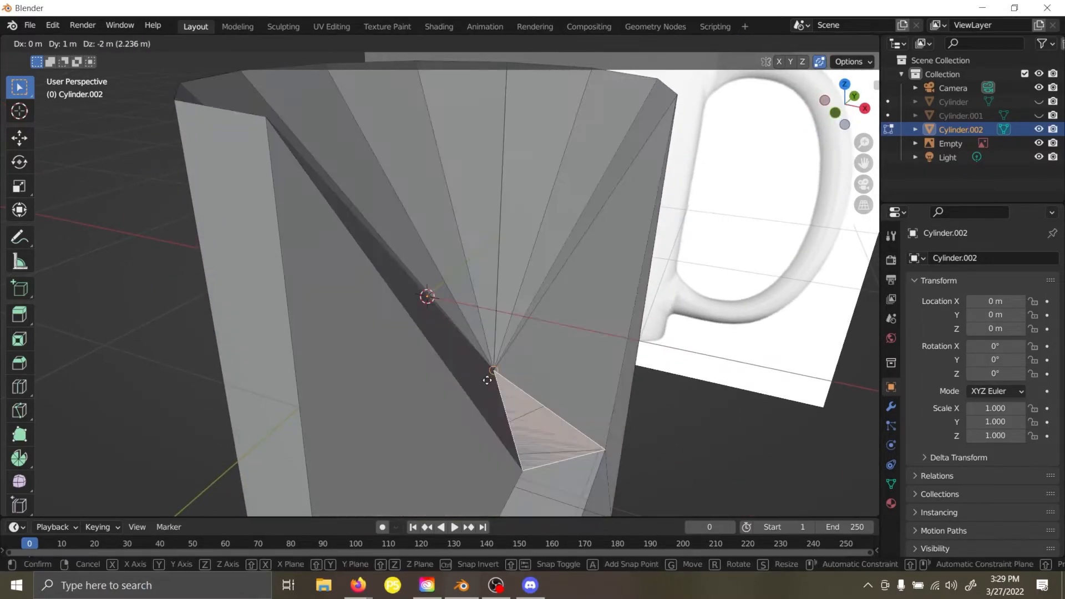
right_click(487, 380)
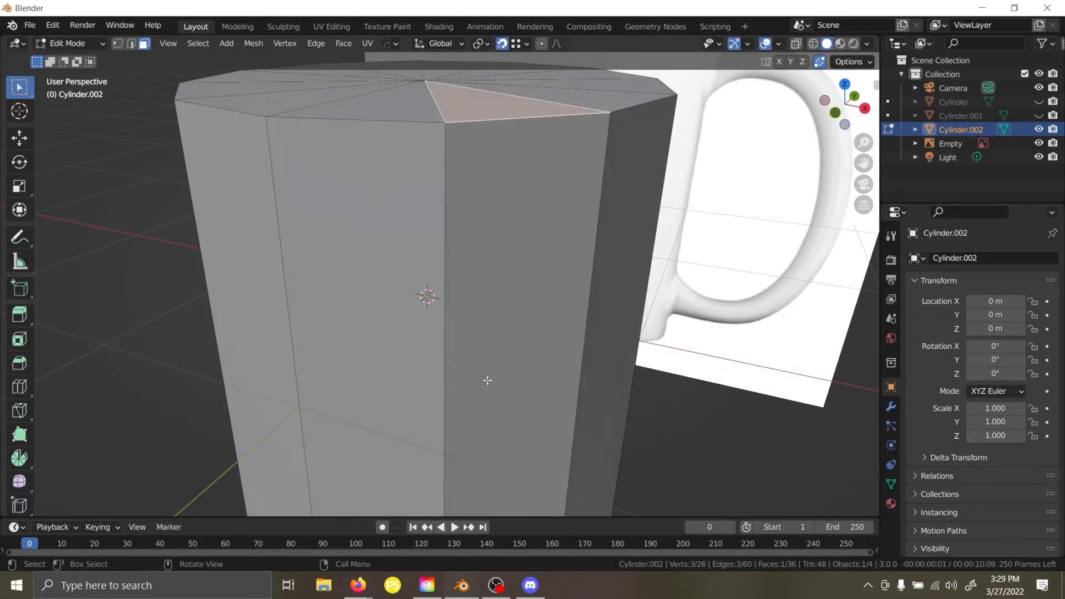
Turn off Auto Merge Vertices, select the entire mesh, and extrude it with zero offset.
click(820, 62)
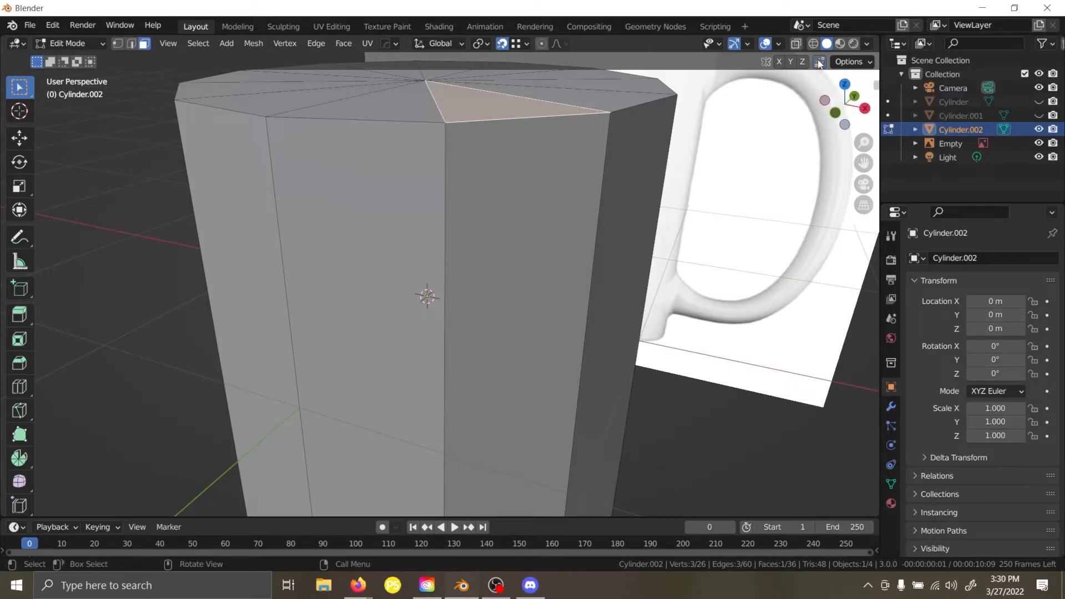
key(a)
key(e)
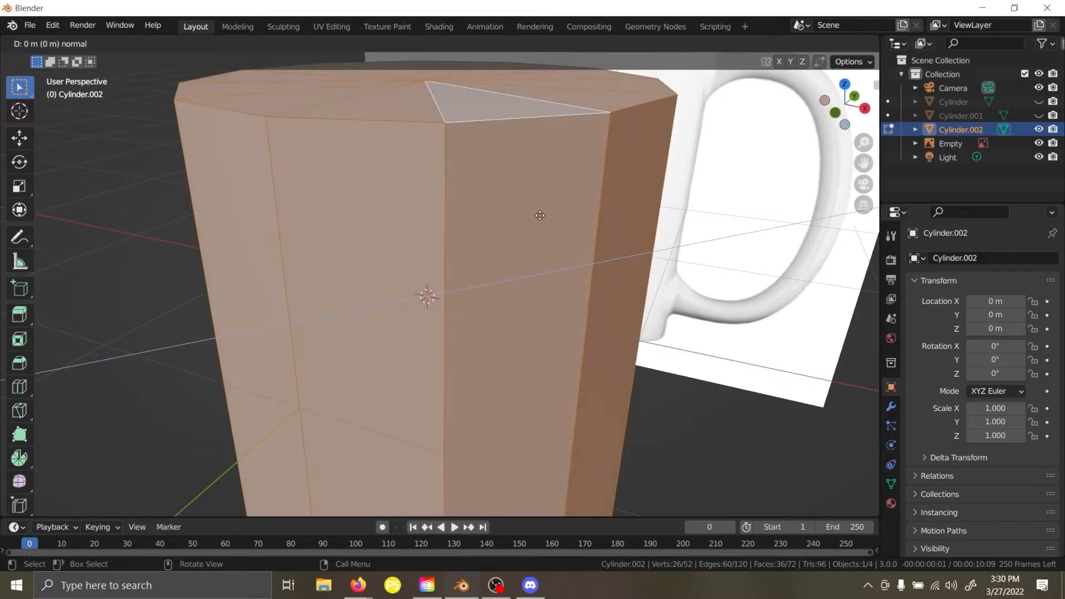
right_click(541, 216)
Test-move a neighbouring front top wedge face to check for duplicated geometry, and cancel the move.
middle_drag(435, 184, 434, 198)
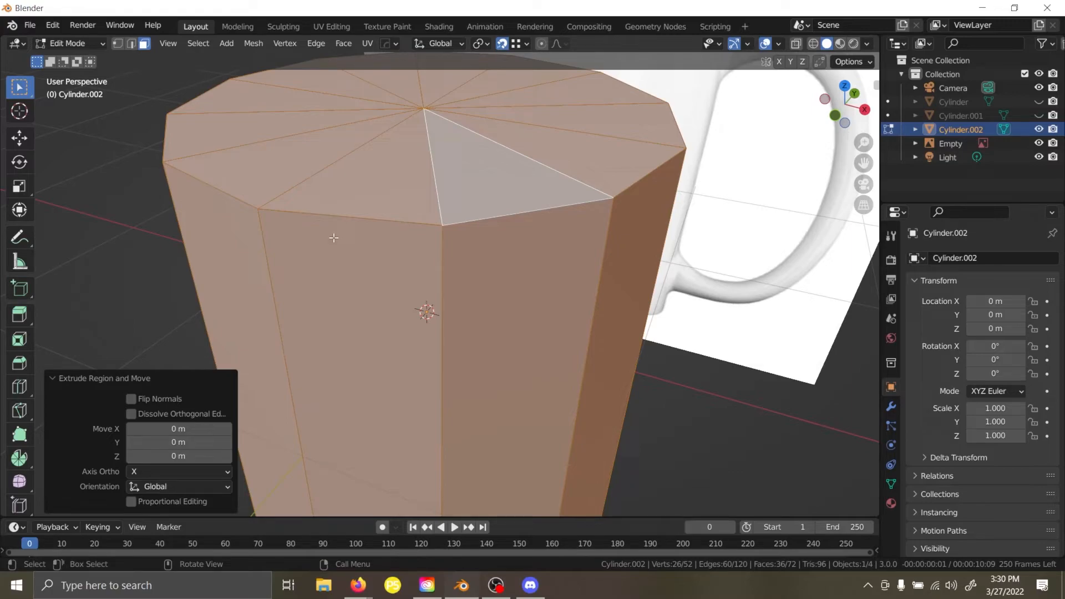
click(373, 184)
key(g)
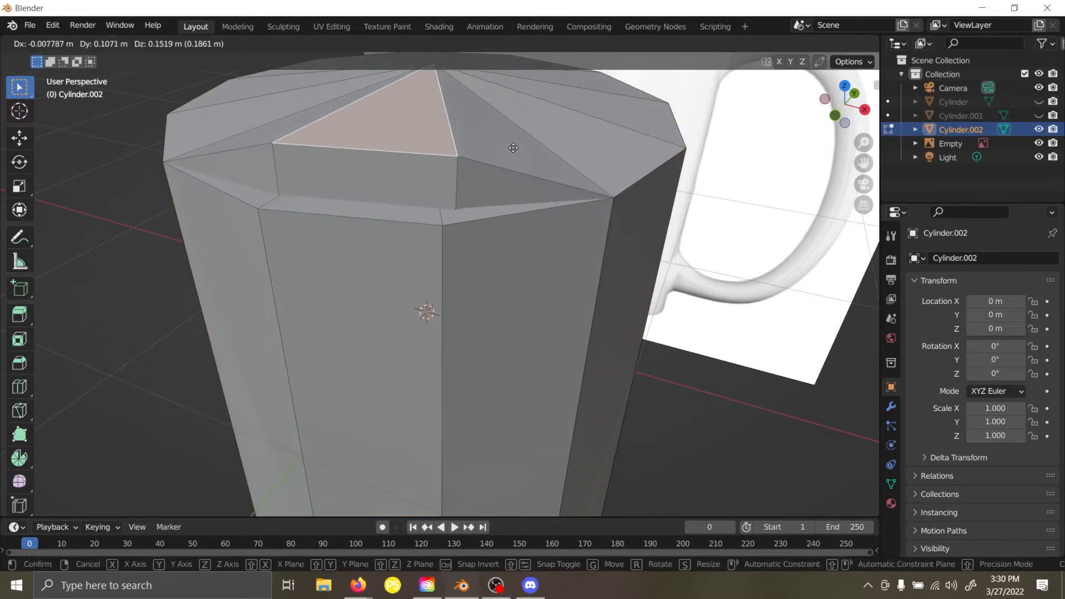
key(Escape)
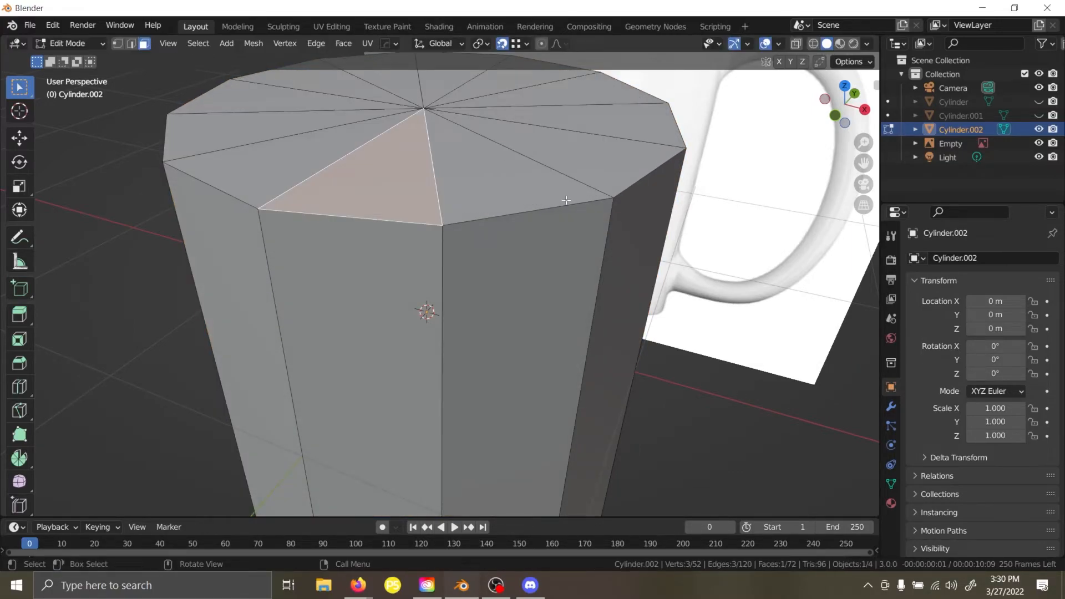
Select the entire mesh and merge its duplicated vertices by distance.
key(a)
key(m)
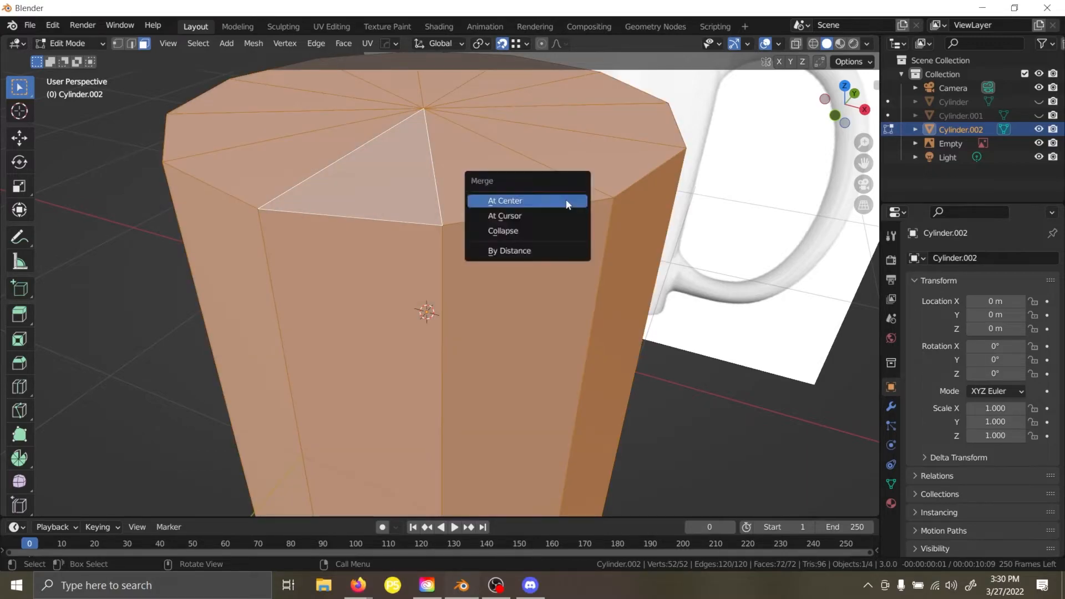
click(524, 253)
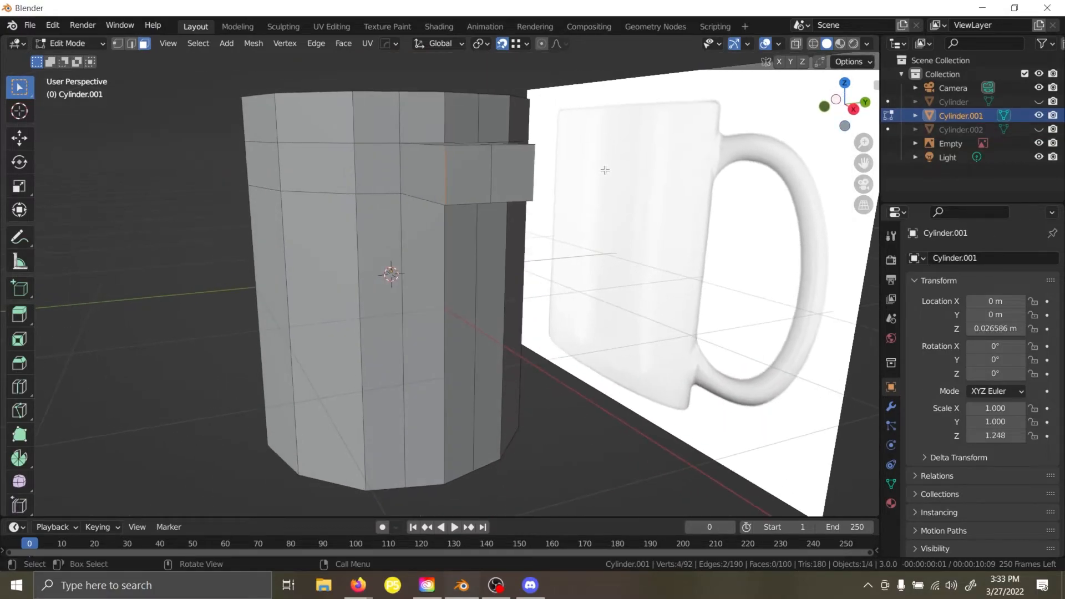
Select the two end faces of the mug's handle stub, delete them as faces, and undo the deletion.
click(469, 166)
middle_drag(470, 167, 500, 214)
scroll(484, 198, up, 3)
shift+click(503, 215)
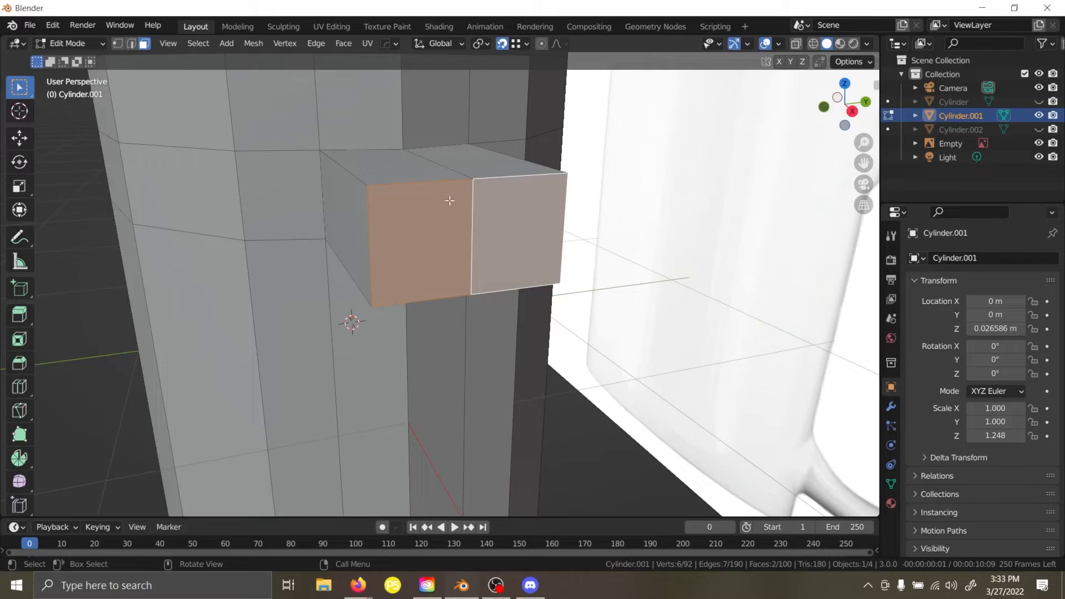
key(x)
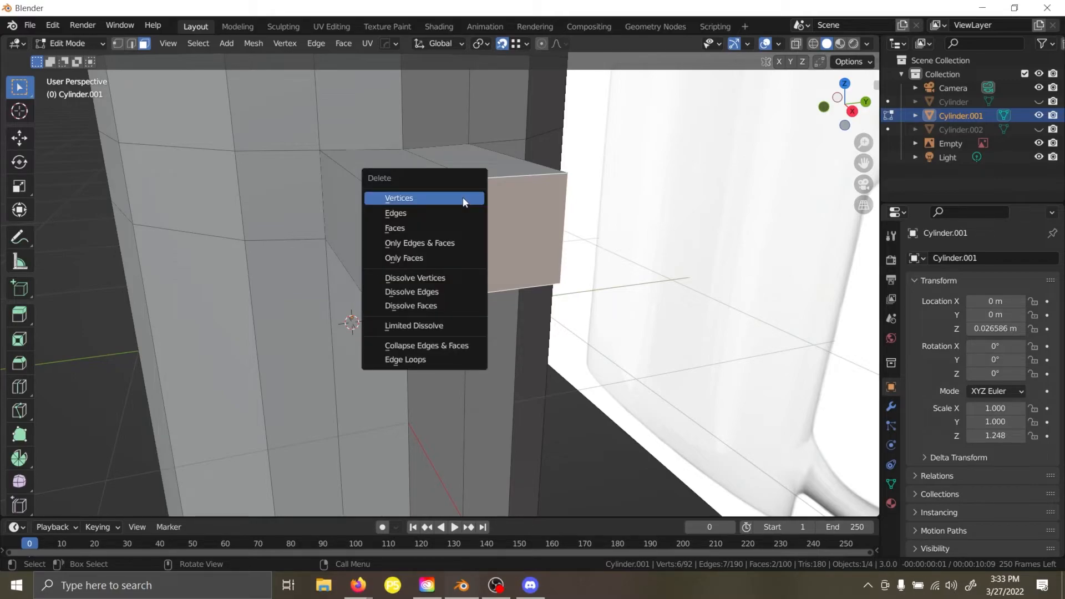
click(447, 228)
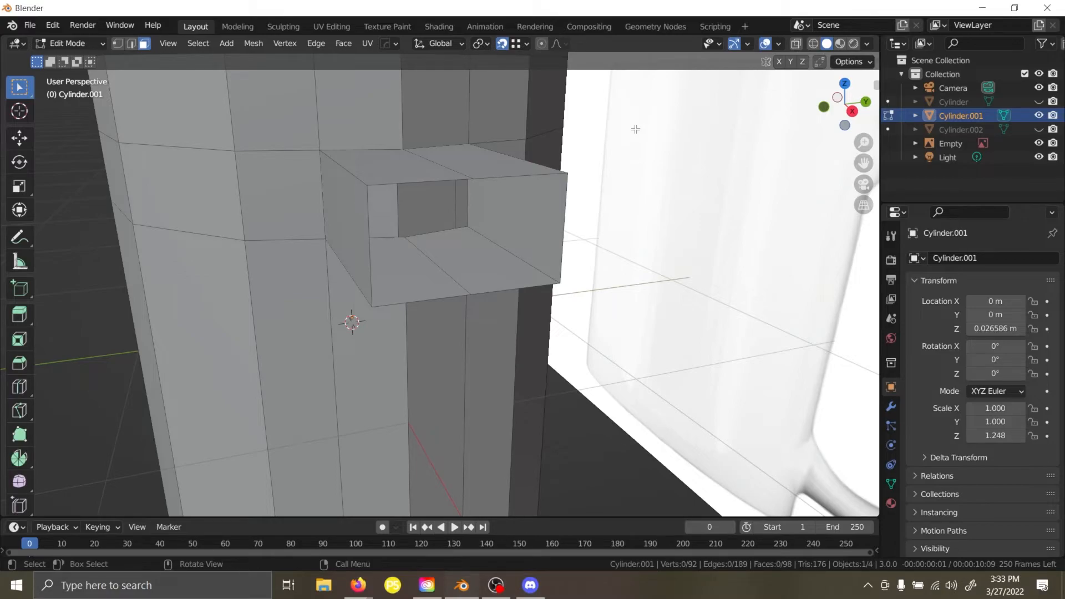
key(ctrl+z)
Delete the vertices of the handle stub's two end faces, inspect the mug, and undo the deletion.
key(x)
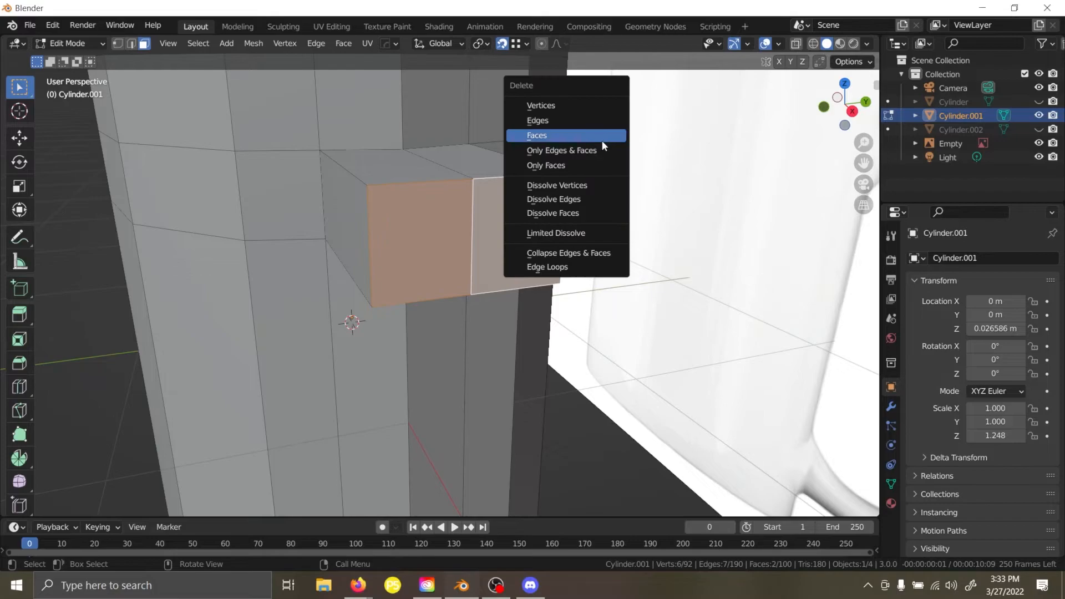
click(572, 105)
scroll(549, 161, down, 1)
middle_drag(485, 285, 302, 178)
key(ctrl+z)
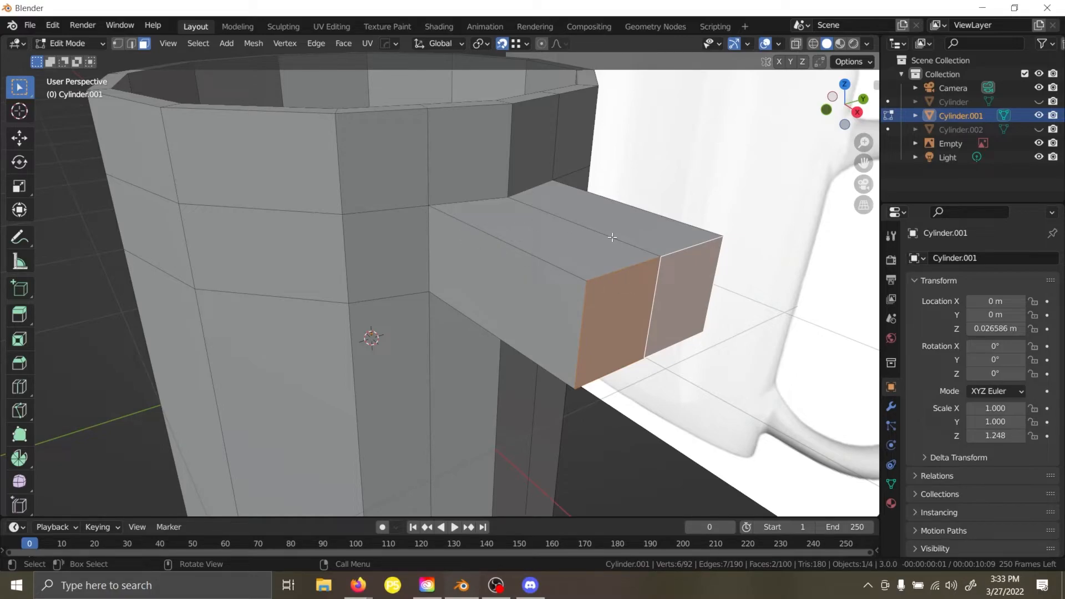
Delete the edges of the handle stub's two end faces, inspect the mug wall, and undo the deletion.
middle_drag(461, 258, 511, 255)
key(x)
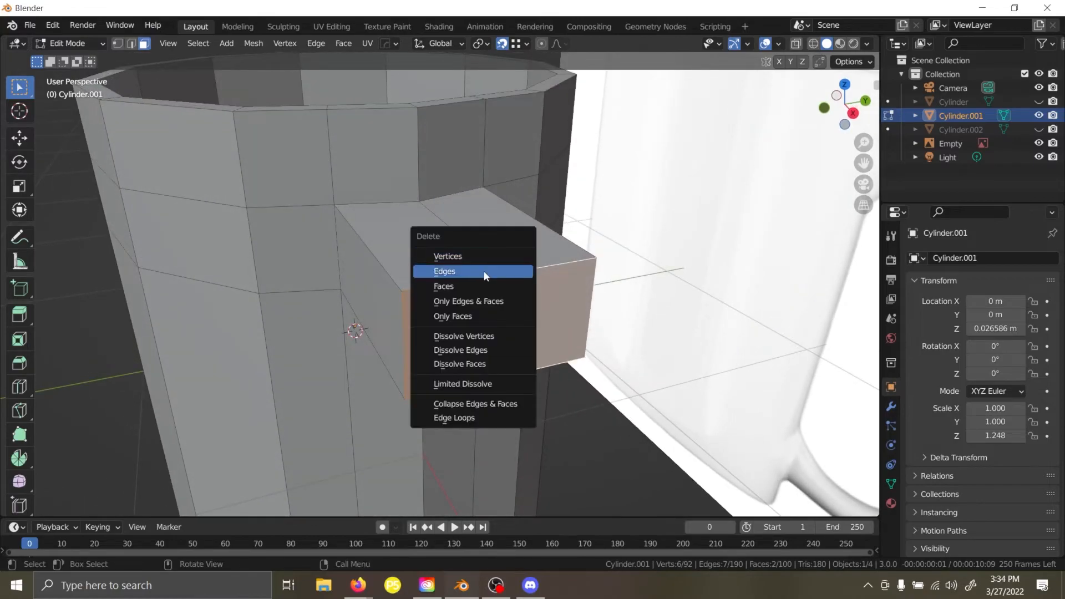
click(482, 273)
middle_drag(478, 274, 650, 276)
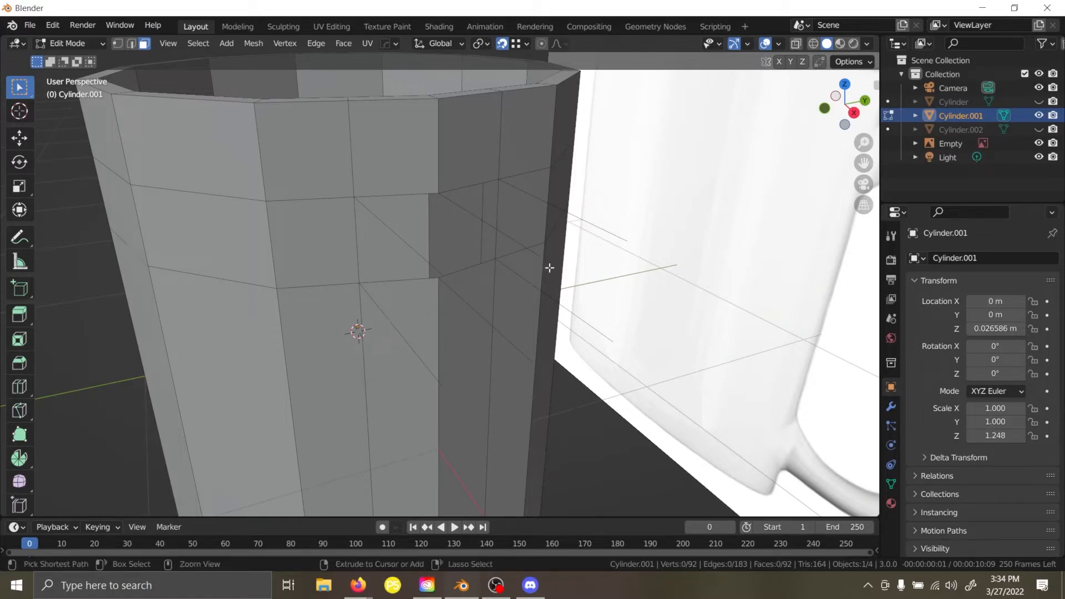
key(ctrl+z)
Delete only the handle stub's two end faces again, and undo both the deletion and the face selection.
key(x)
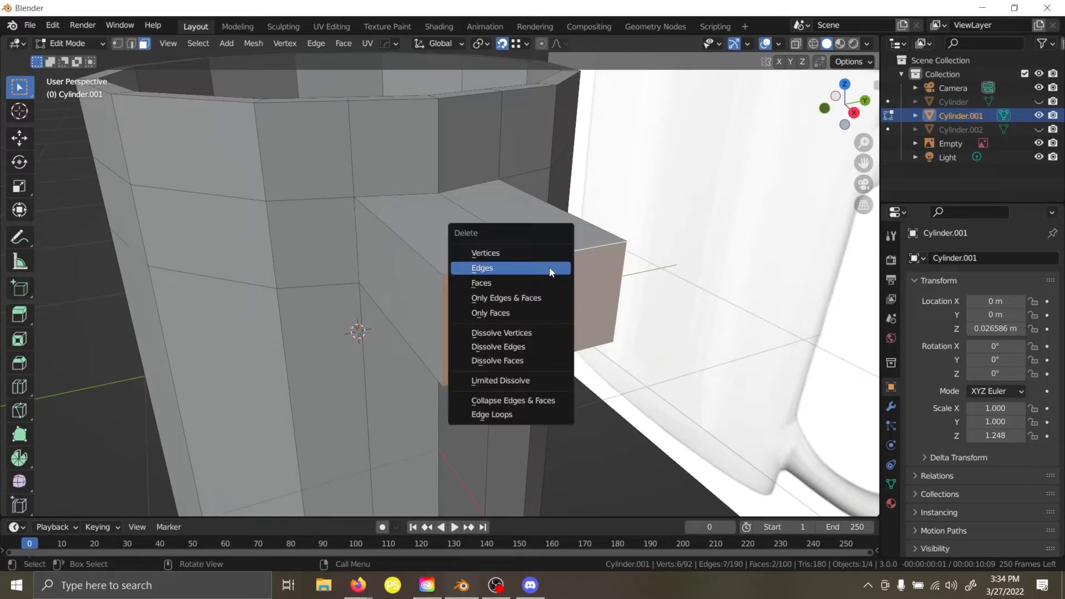
click(548, 283)
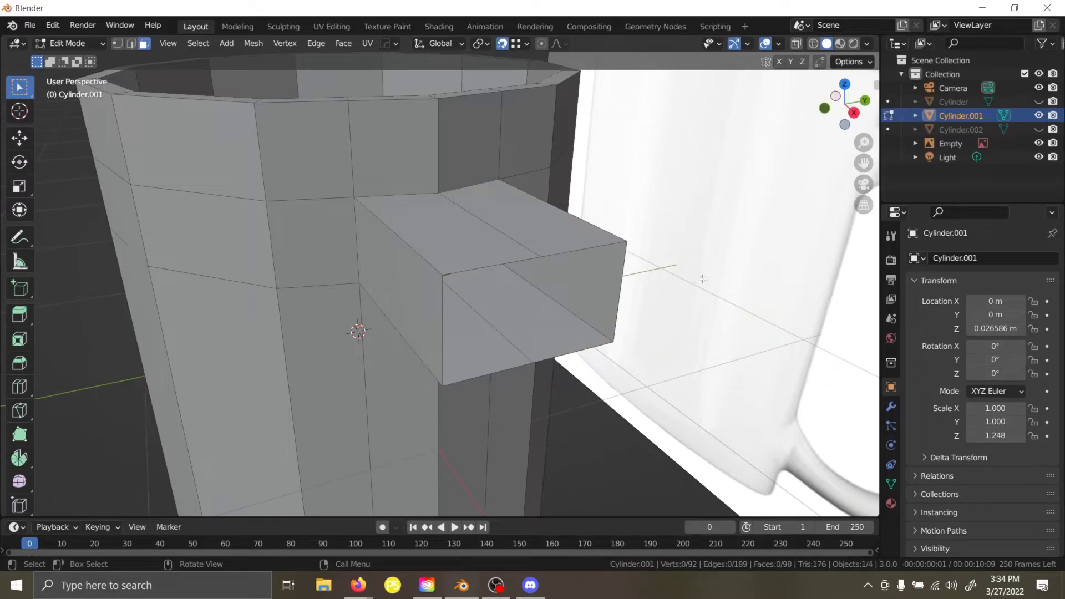
key(ctrl+z)
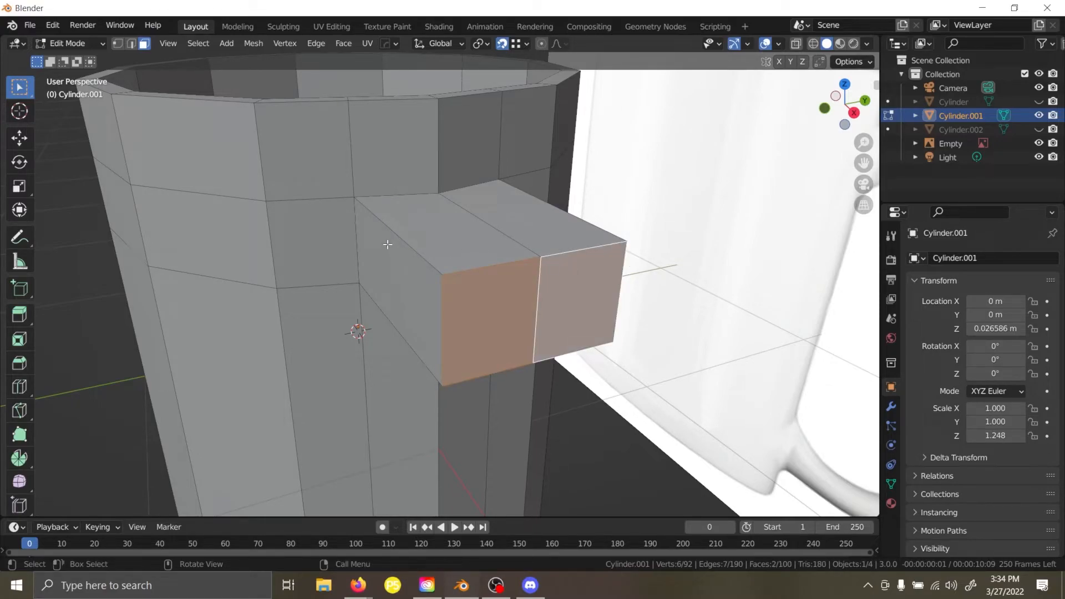
key(ctrl+z)
Add one centred vertical loop cut down a front segment of the mug wall.
shift+middle_drag(360, 236, 478, 255)
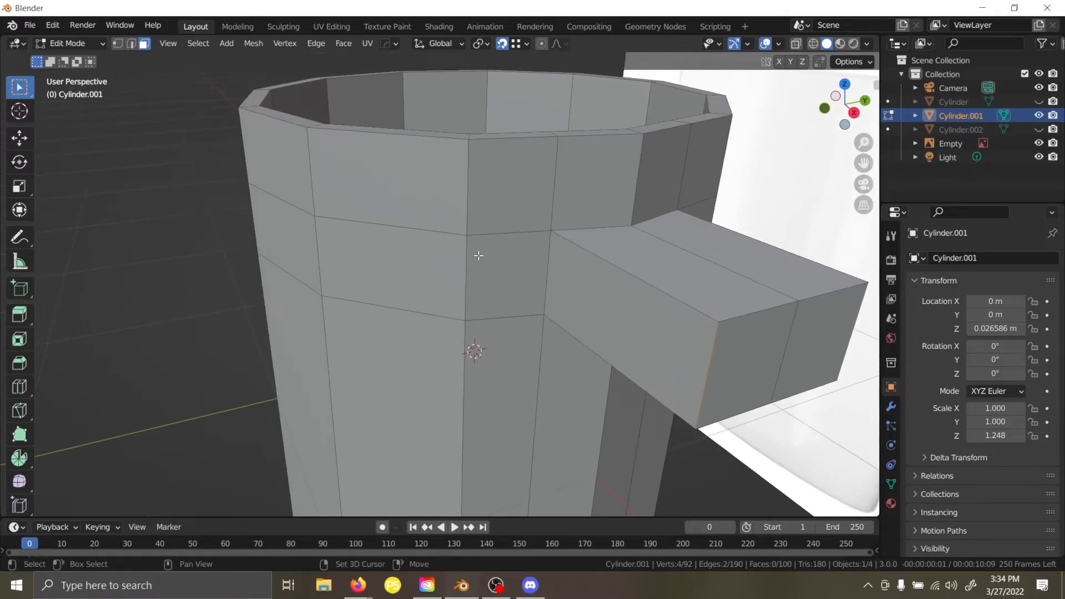
middle_drag(383, 225, 509, 184)
key(ctrl+r)
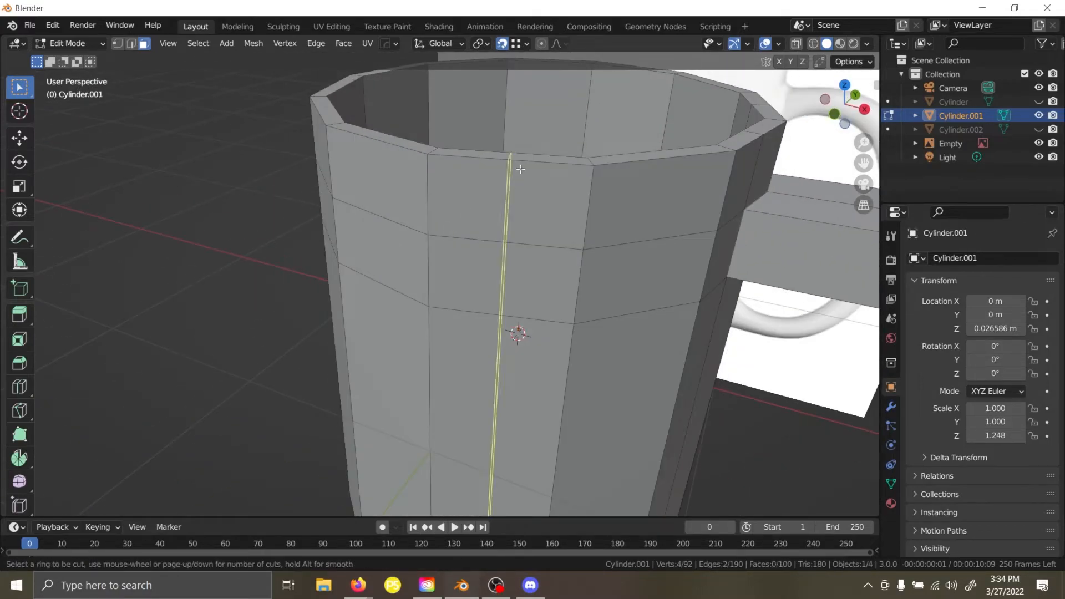
click(521, 169)
right_click(521, 169)
middle_drag(675, 225, 646, 262)
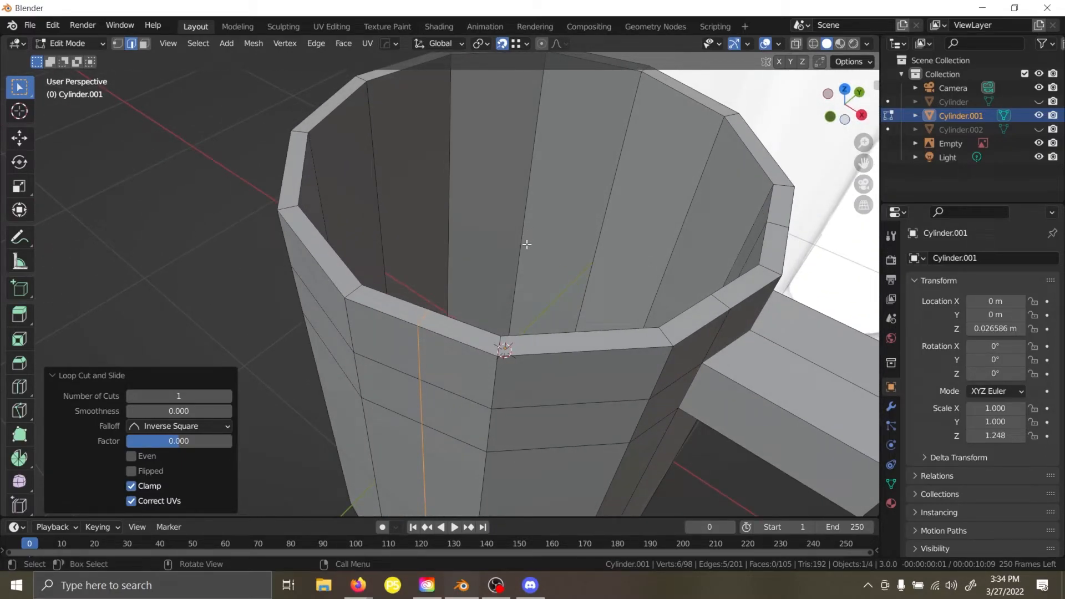
Delete the new loop cut's edges with the Edges option, inspect the mug wall, and undo the deletion.
middle_drag(522, 322, 440, 266)
key(x)
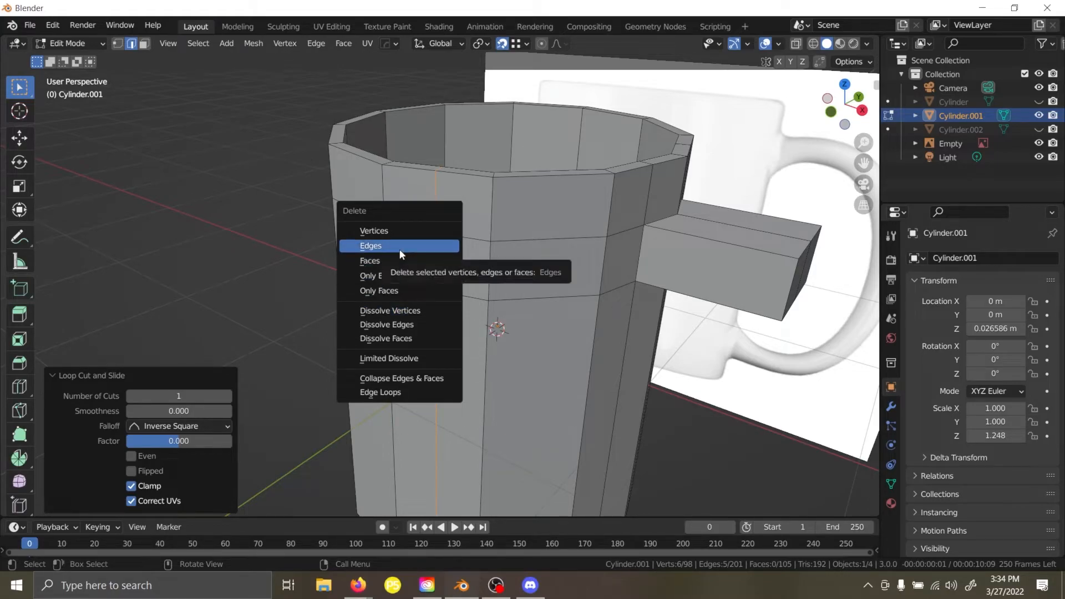
click(400, 249)
middle_drag(399, 248, 410, 183)
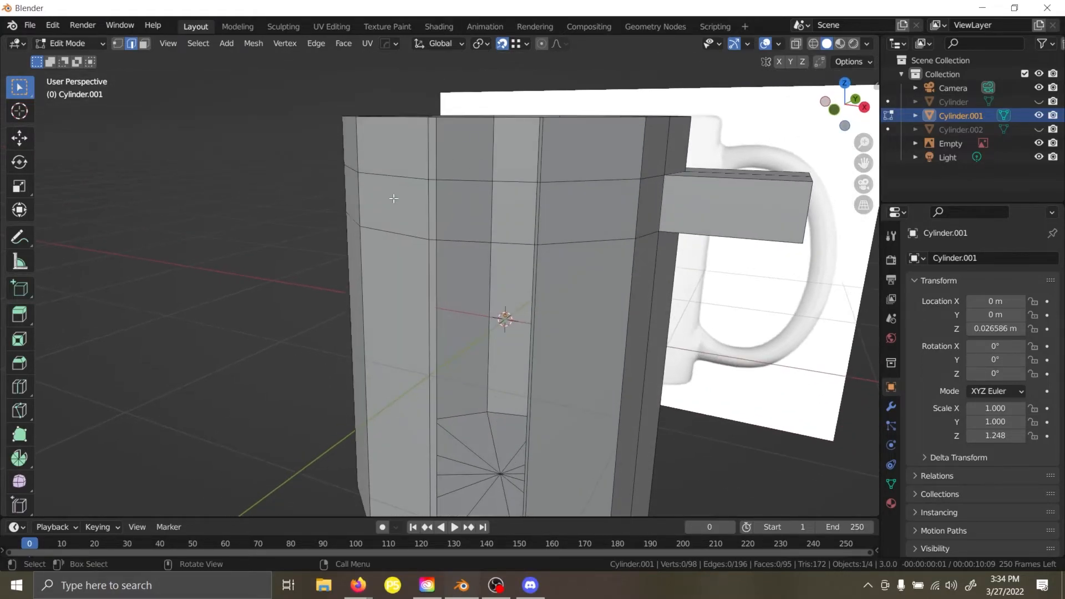
key(ctrl+z)
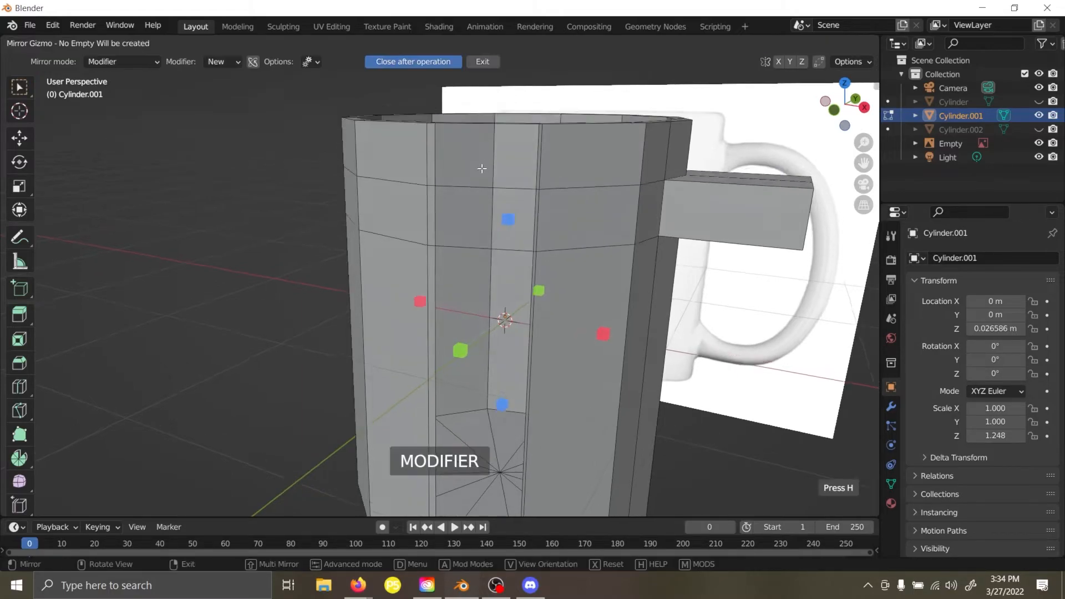
Remove the vertical loop cut from the mug wall with Dissolve Edges.
middle_drag(485, 174, 483, 182)
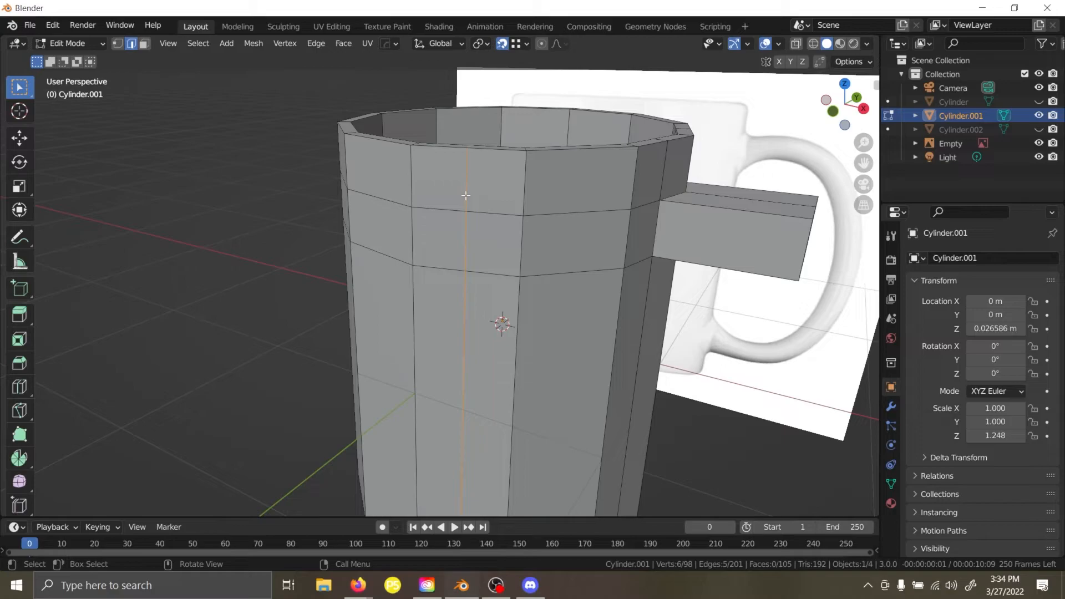
key(x)
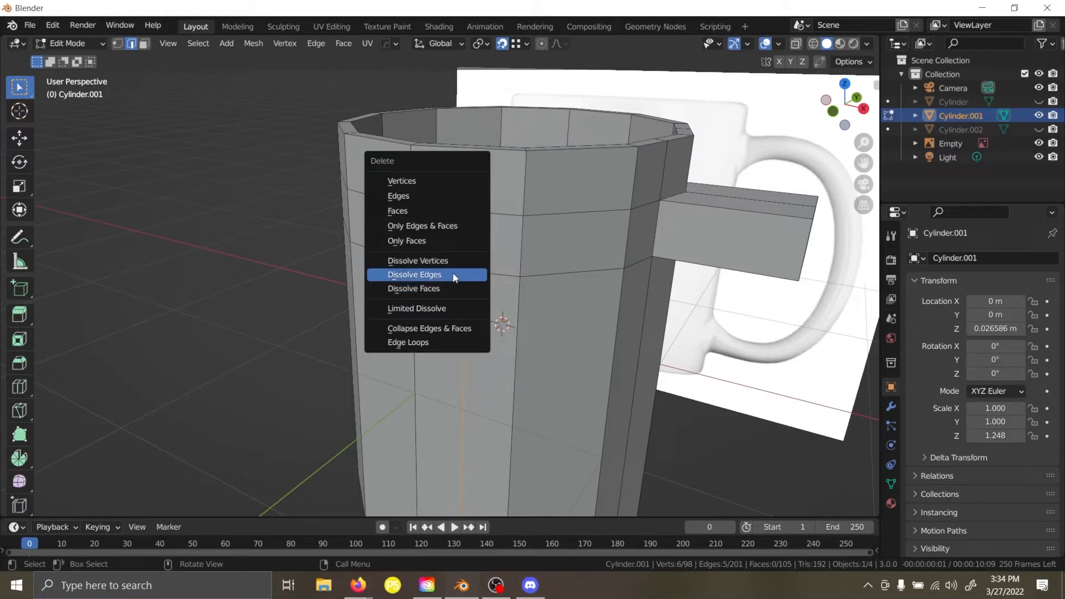
click(454, 277)
middle_drag(521, 282, 494, 223)
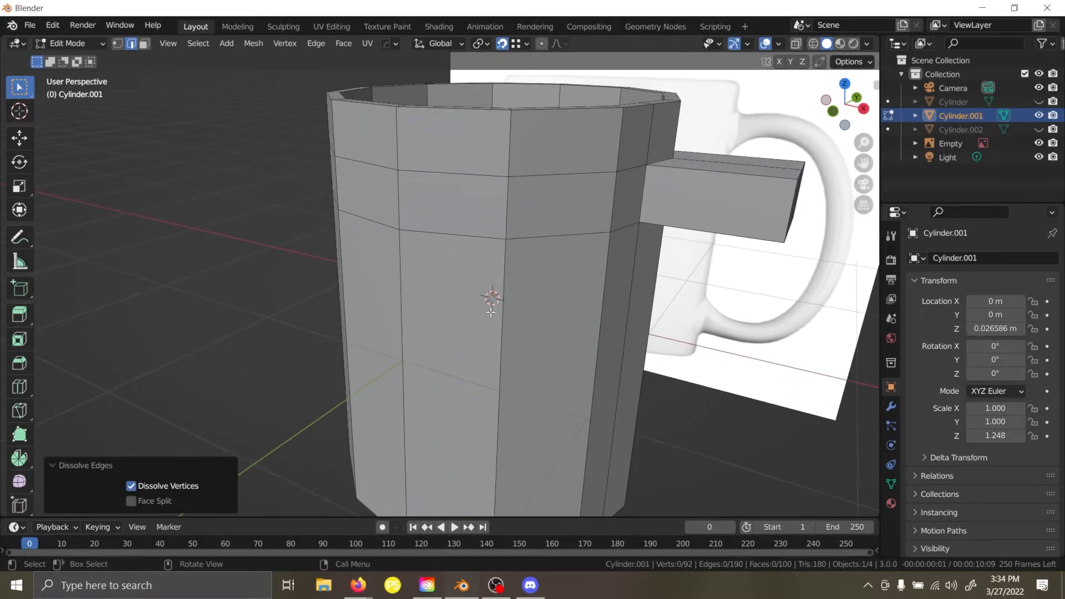
Switch to face selection, select the two end faces of the handle stub, and delete them as faces.
middle_drag(648, 246, 571, 242)
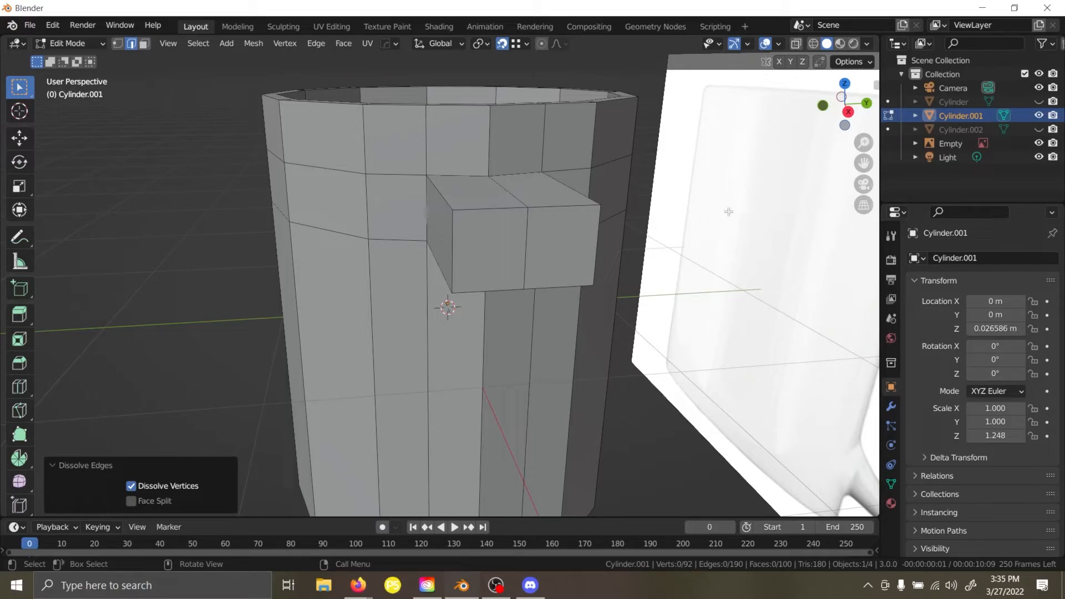
shift+middle_drag(721, 211, 606, 232)
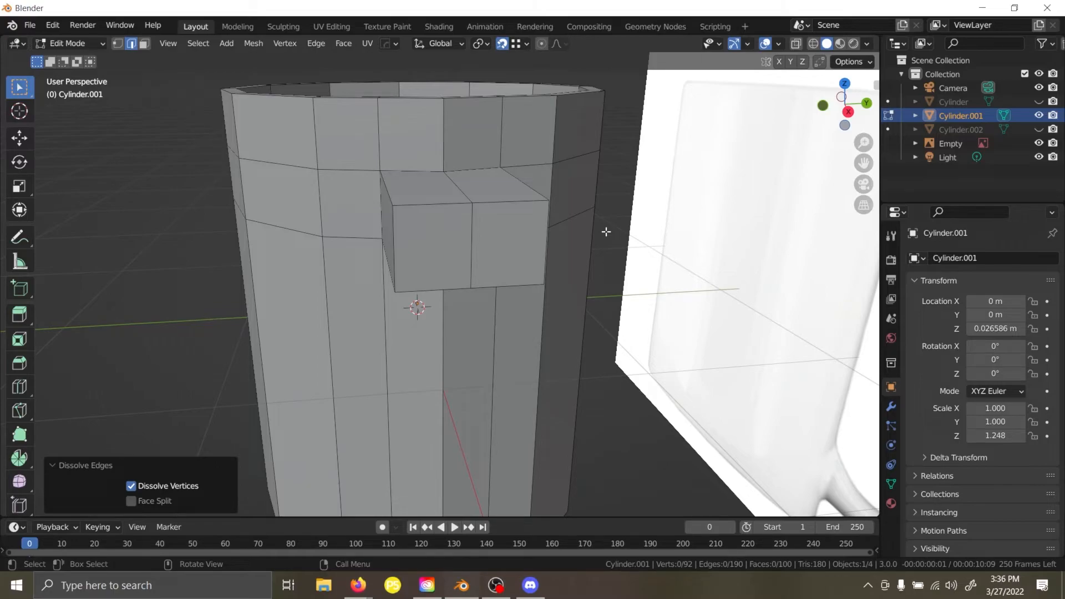
click(437, 228)
click(439, 254)
key(3)
click(433, 254)
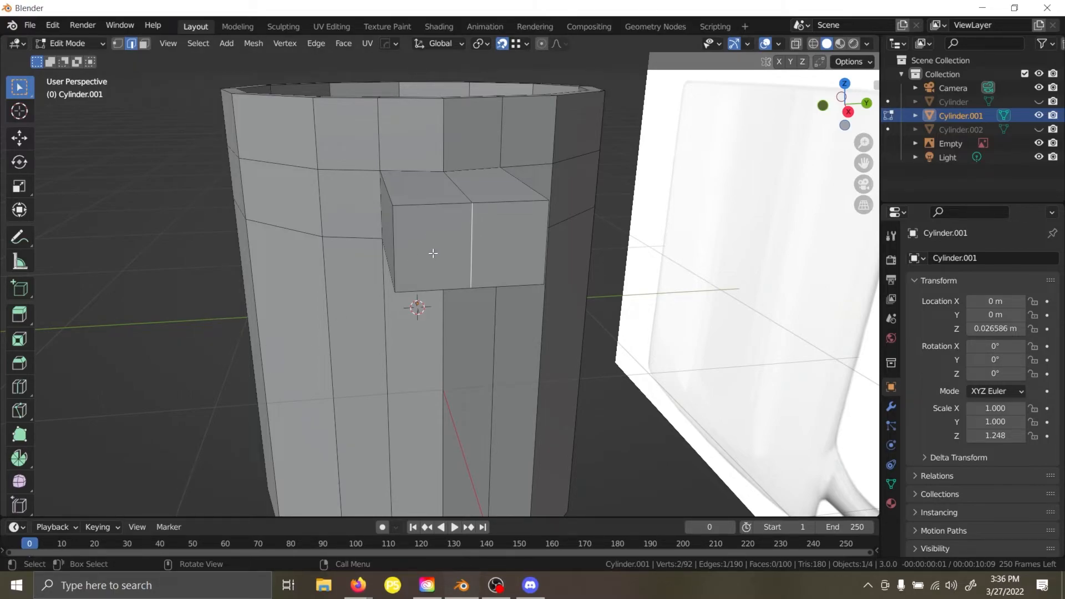
shift+click(510, 254)
key(x)
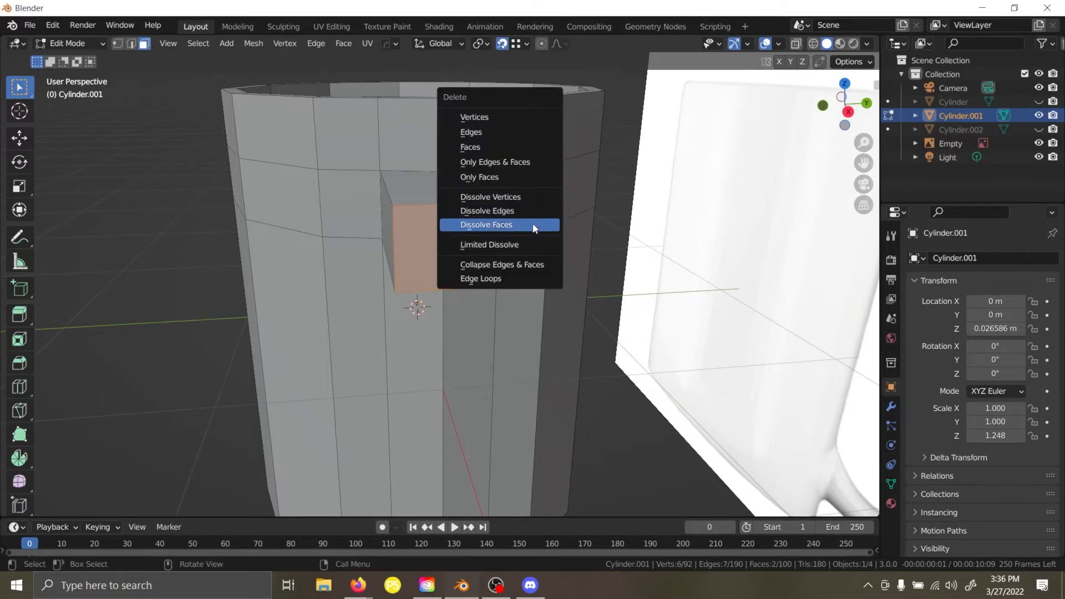
click(504, 143)
In vertex selection, select the four vertices around the left half of the stub's open end and fill them with a face.
middle_drag(589, 235, 569, 216)
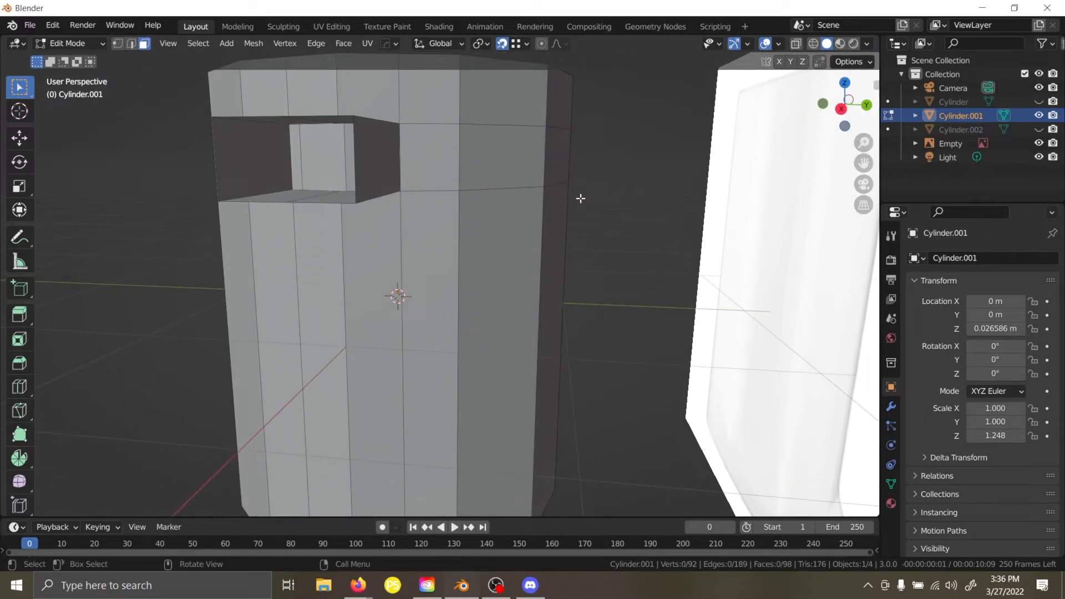
click(117, 43)
middle_drag(289, 134, 290, 238)
click(253, 213)
shift+click(263, 294)
shift+click(336, 298)
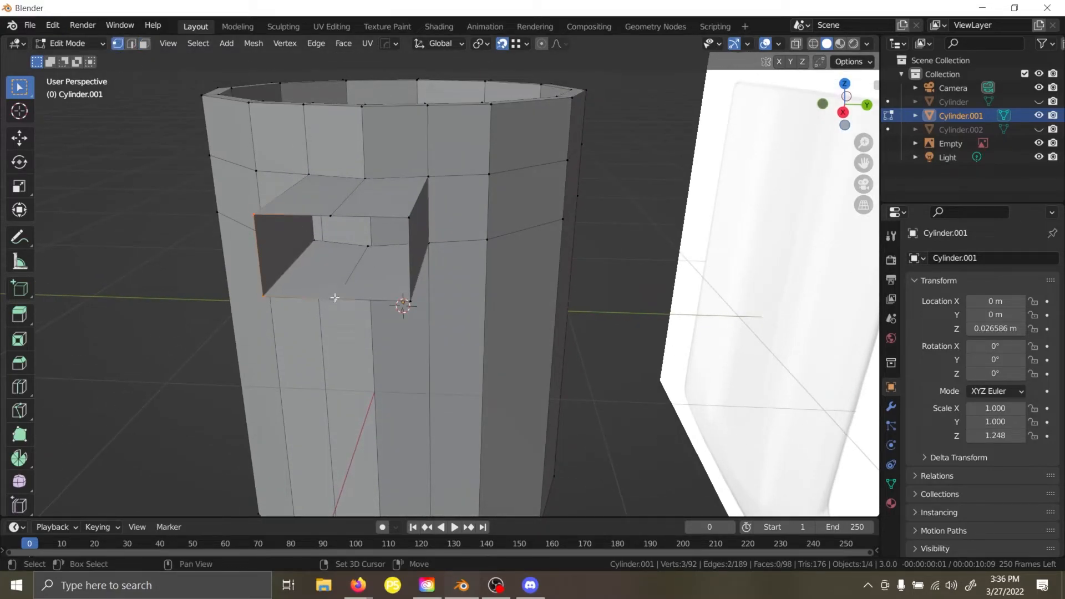
shift+click(330, 216)
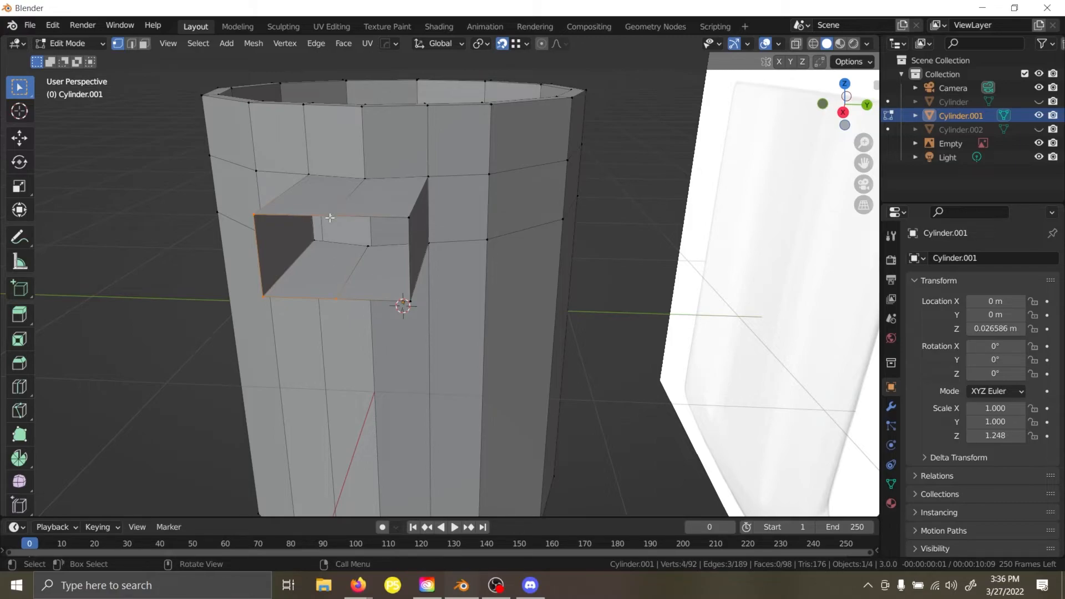
key(f)
Fill the right half of the stub's open end with a face from its four vertices, and clear the selection.
click(331, 217)
shift+click(391, 220)
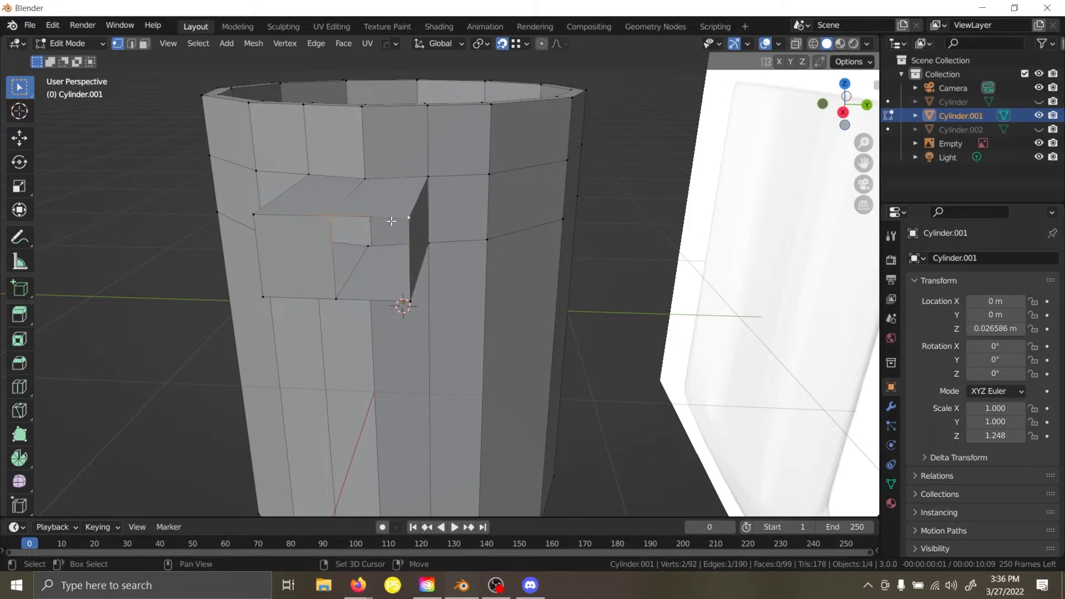
shift+click(410, 300)
shift+click(336, 299)
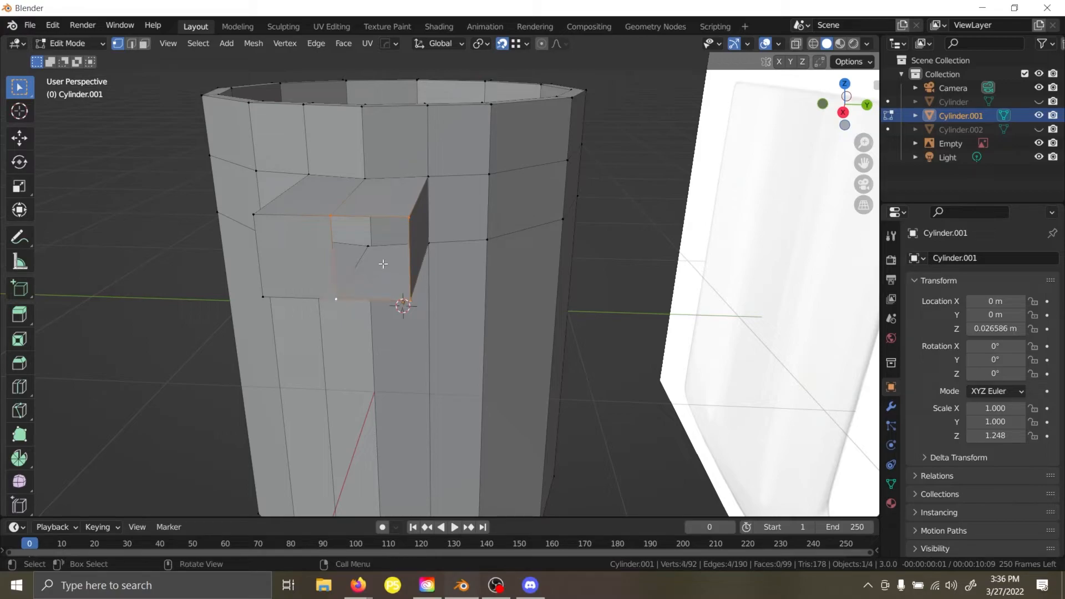
key(f)
click(162, 254)
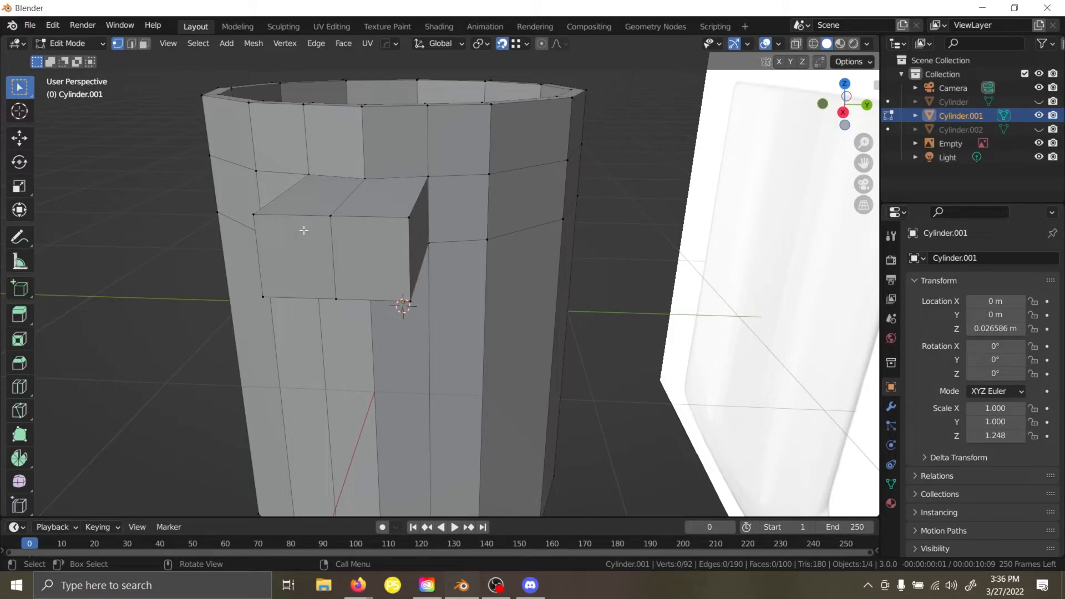
Switch to edge selection and delete the middle edge of the stub's end with the Edges option.
key(2)
click(329, 240)
key(x)
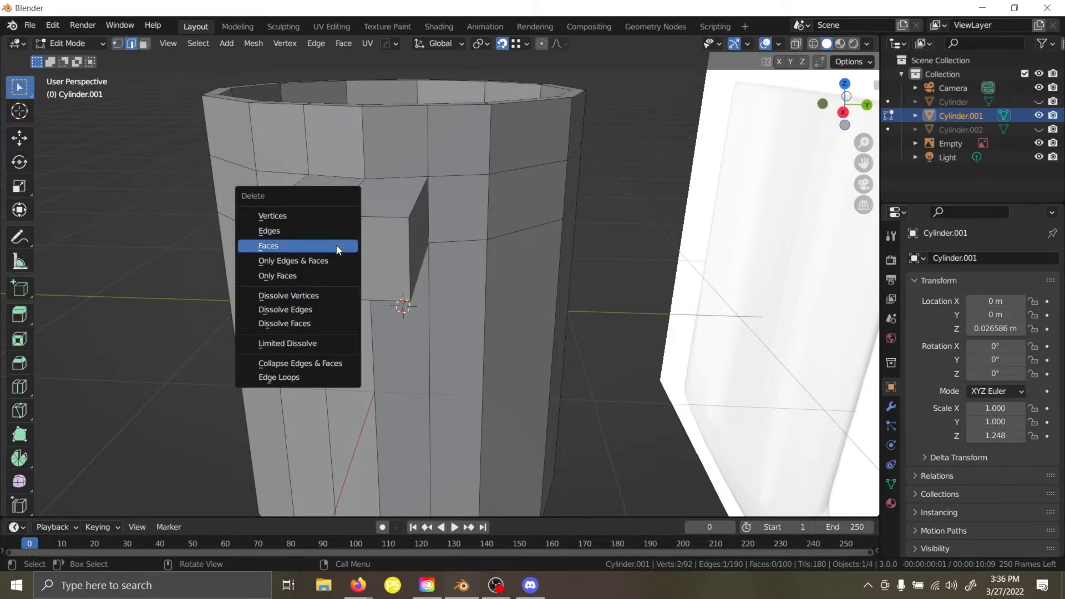
click(326, 231)
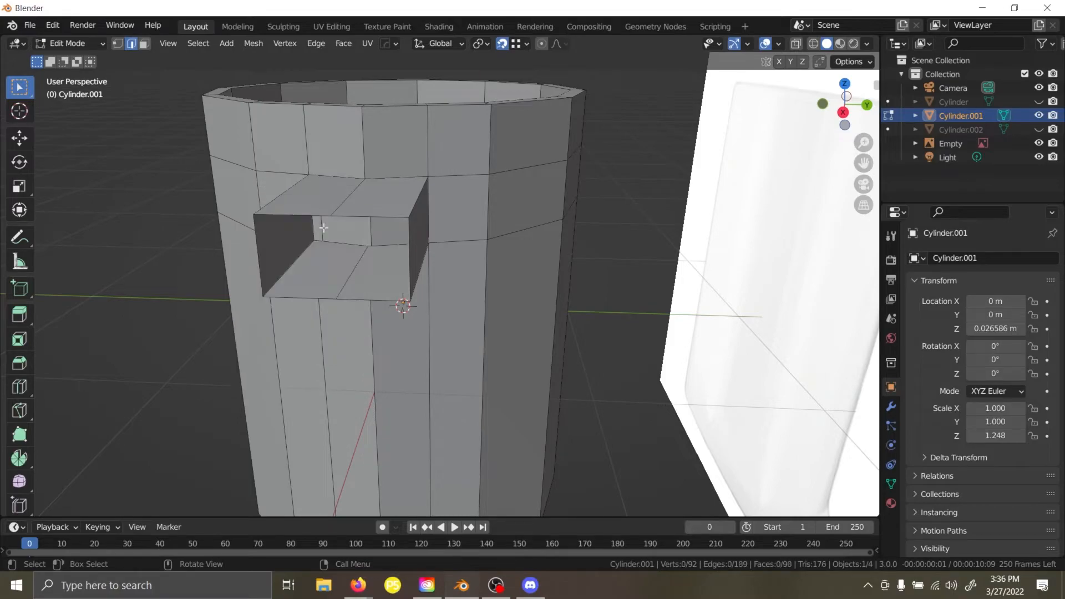
Fill the whole open end with a single face from its border edge loop, inspect it, and undo the fill.
middle_drag(332, 231, 334, 226)
key(x)
ctrl+click(375, 187)
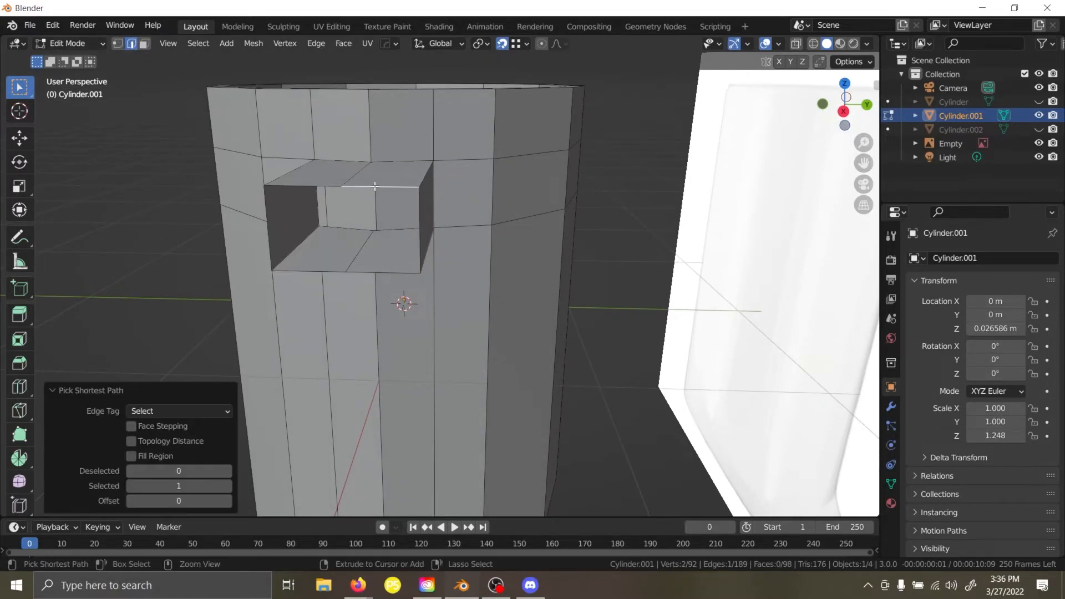
alt+click(375, 187)
key(f)
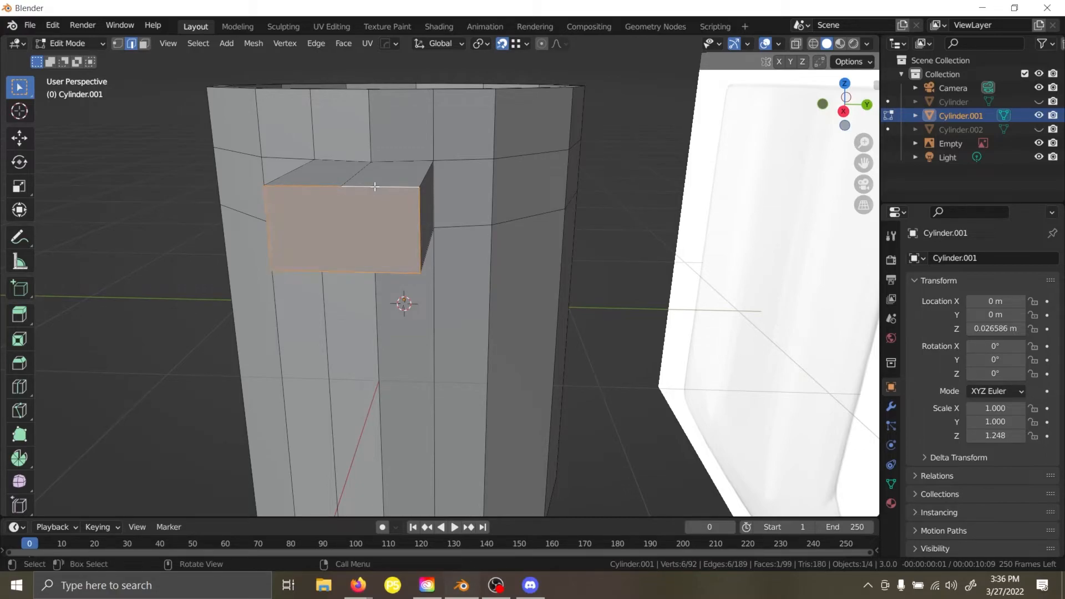
middle_drag(372, 187, 367, 187)
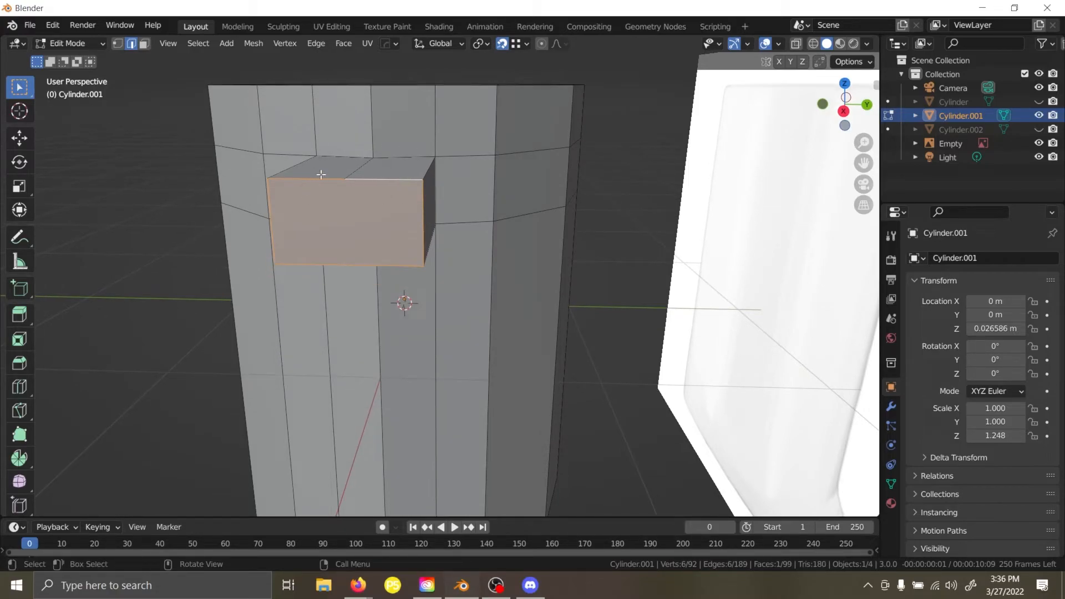
scroll(363, 177, up, 3)
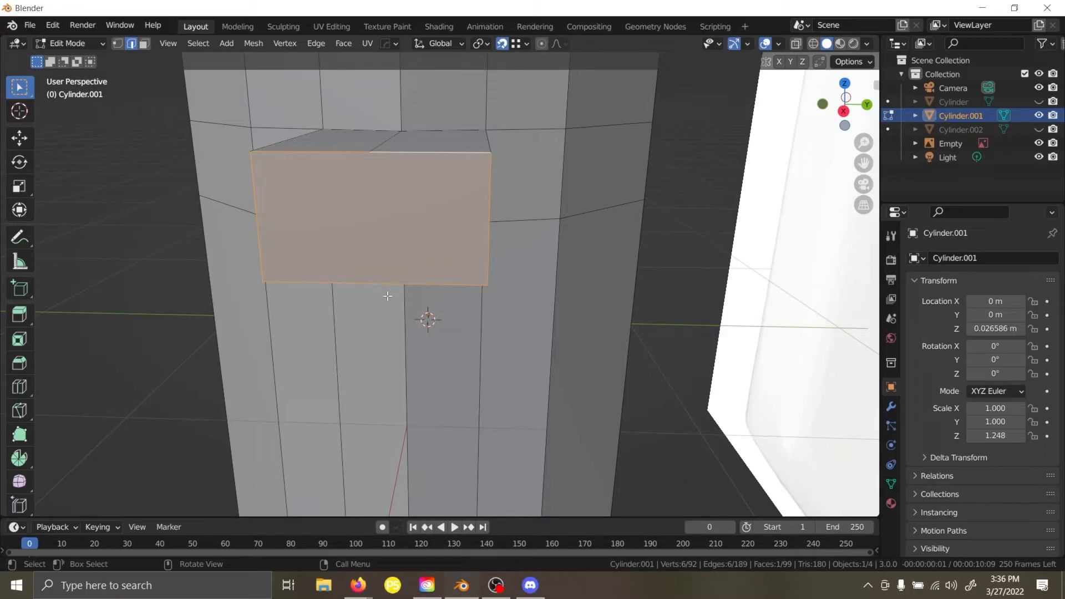
key(ctrl+z)
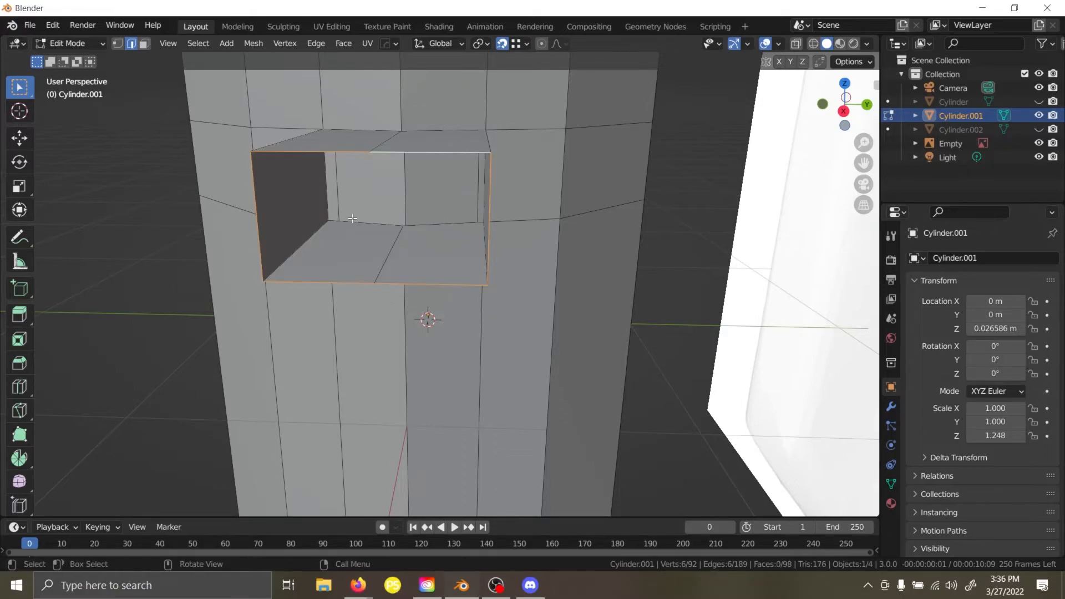
Create a triangular face from the upper-middle, lower-middle and upper-left vertices of the stub's open end.
click(117, 44)
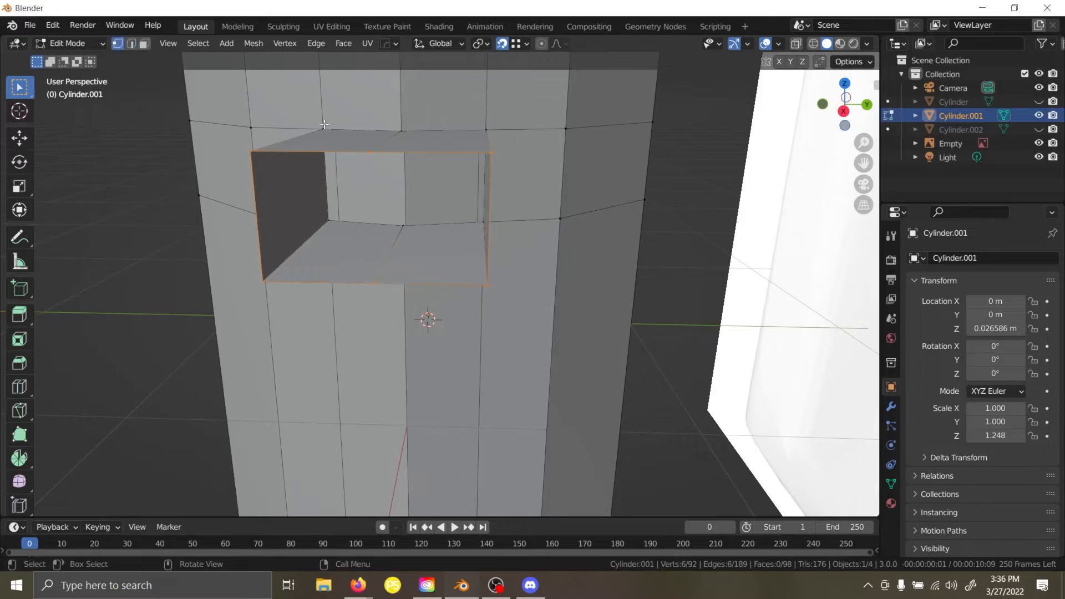
click(370, 152)
shift+click(374, 284)
shift+click(253, 153)
key(f)
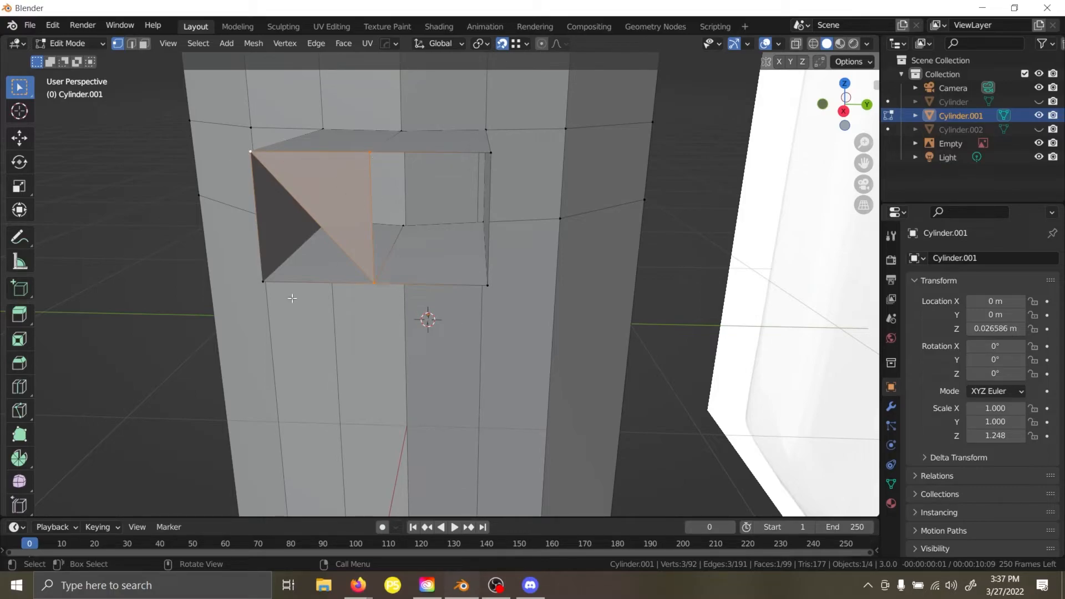
Add a second triangular face from the lower-middle, upper-left and lower-left vertices to close the opening's left half.
shift+click(264, 282)
click(371, 283)
shift+click(251, 151)
shift+click(262, 281)
key(f)
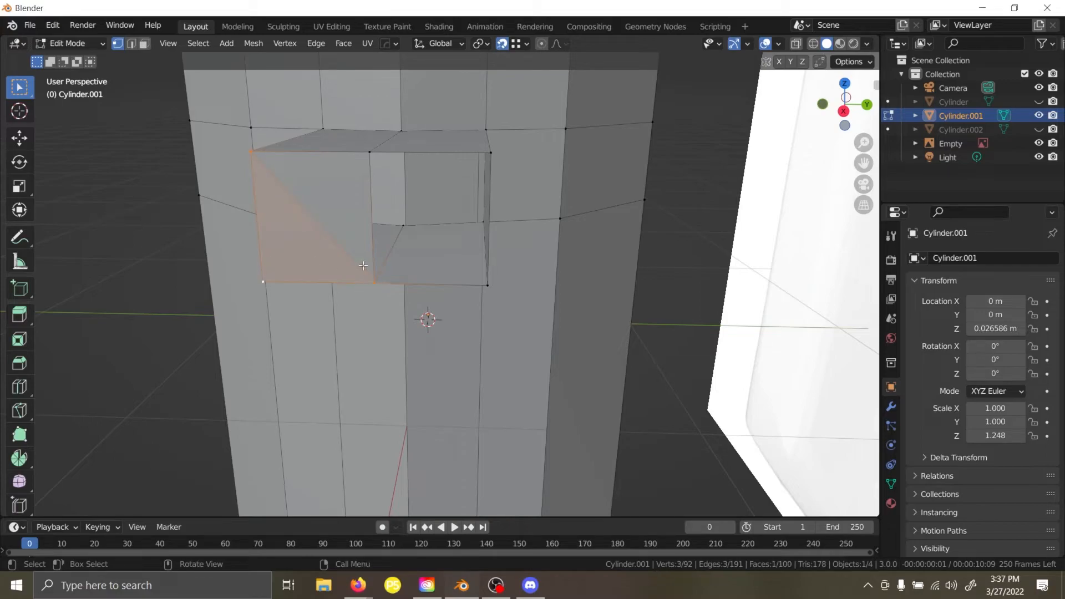
Merge the two triangles into one quad by filling their four vertices, and select the face in face selection.
shift+click(372, 150)
key(f)
click(91, 218)
middle_drag(330, 200, 202, 239)
key(3)
click(256, 202)
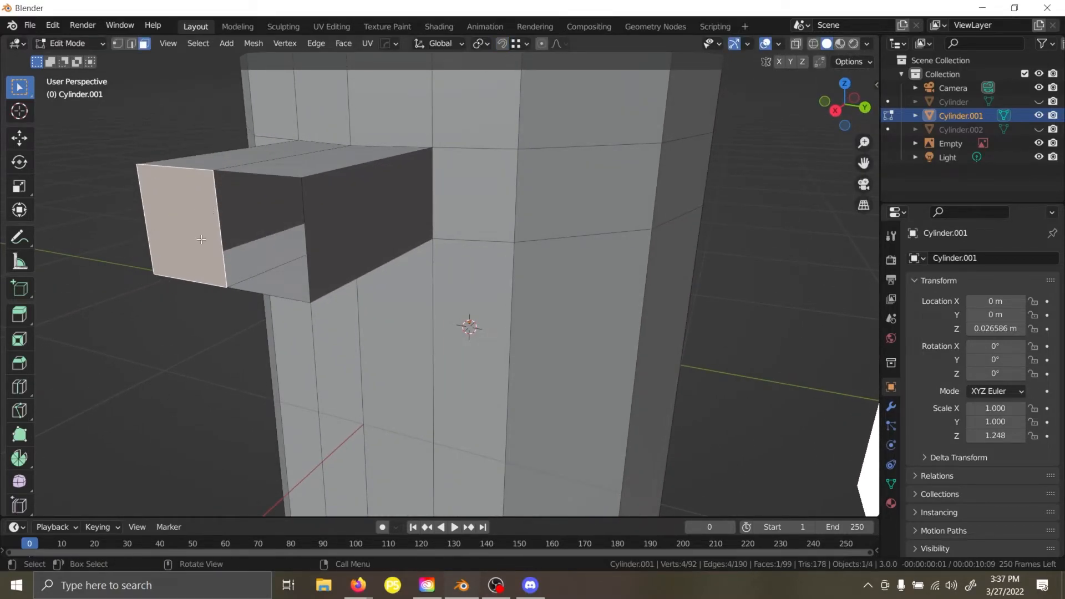
key(2)
middle_drag(221, 286, 316, 308)
click(117, 43)
click(325, 289)
key(g)
right_click(231, 309)
middle_drag(238, 308, 289, 315)
scroll(290, 314, down, 3)
Show the mug in wireframe shading and compare the mesh with X-ray off and on.
key(z)
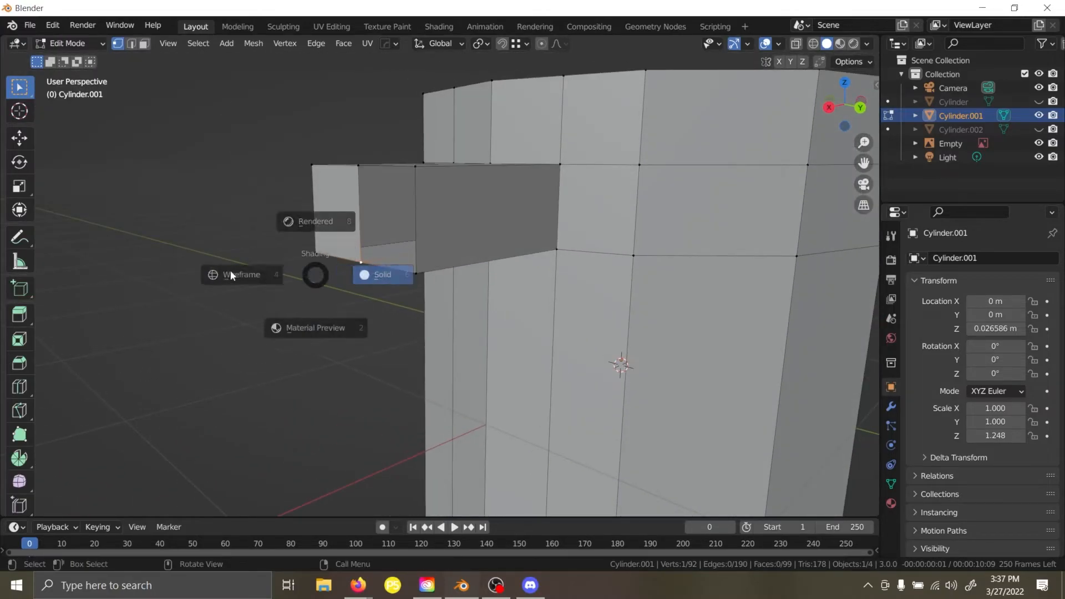
click(249, 272)
mouse_move(210, 272)
middle_down()
mouse_move(450, 289)
mouse_move(291, 285)
middle_up()
key(alt+z)
key(alt+z)
key(alt+z)
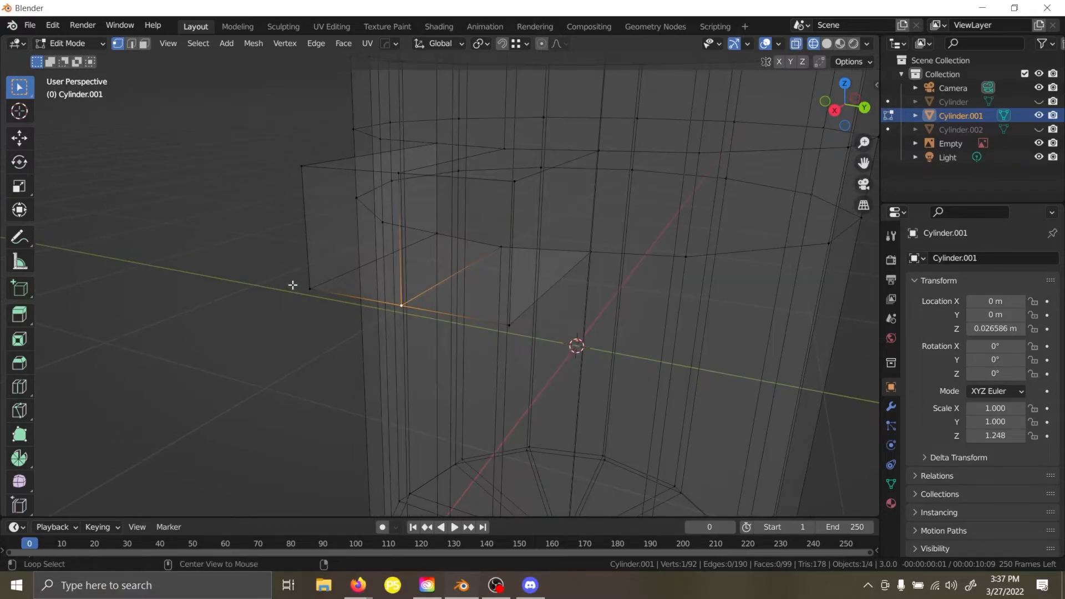
Return to solid shading and toggle X-ray repeatedly to compare the opaque and see-through views of the mug.
key(z)
click(349, 283)
key(alt+z)
key(alt+z)
key(alt+z)
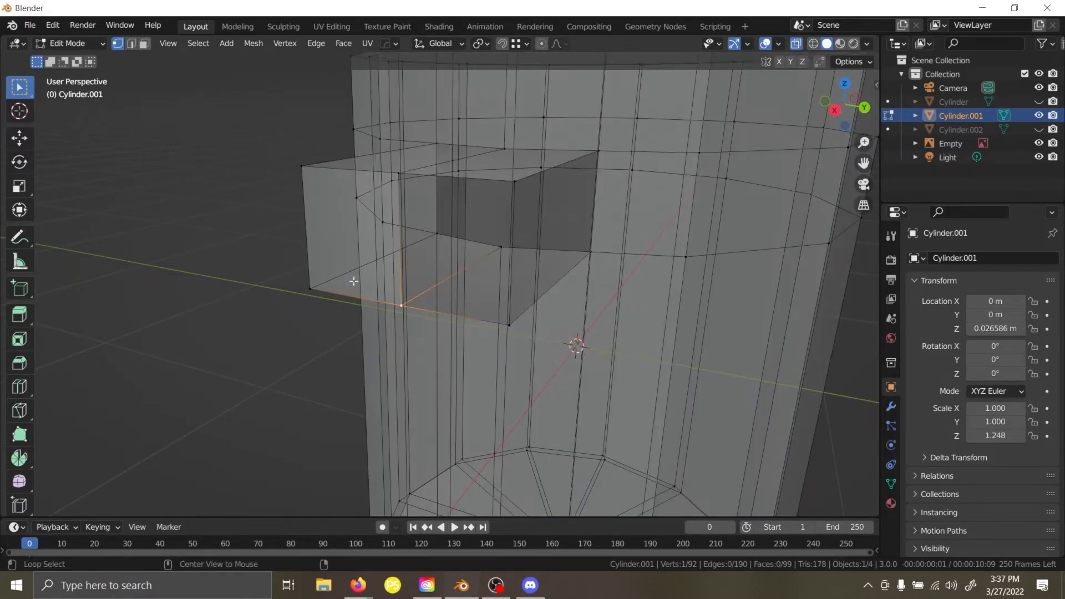
key(alt+z)
key(alt+z)
key(alt+z)
key(alt+z)
key(alt+z)
key(alt+z)
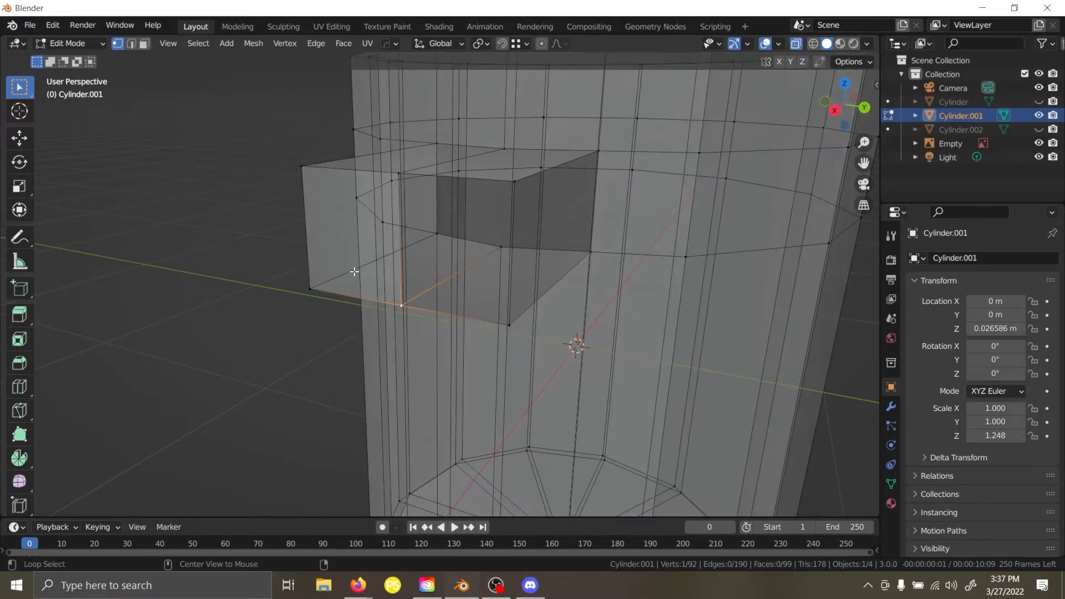
key(alt+z)
key(alt+z)
alt+click(354, 272)
Step through the undo history back to the stub's two filled end faces with the middle edge selected.
key(2)
key(3)
key(ctrl+z)
key(ctrl+z)
key(ctrl+z)
key(ctrl+z)
key(ctrl+z)
key(ctrl+z)
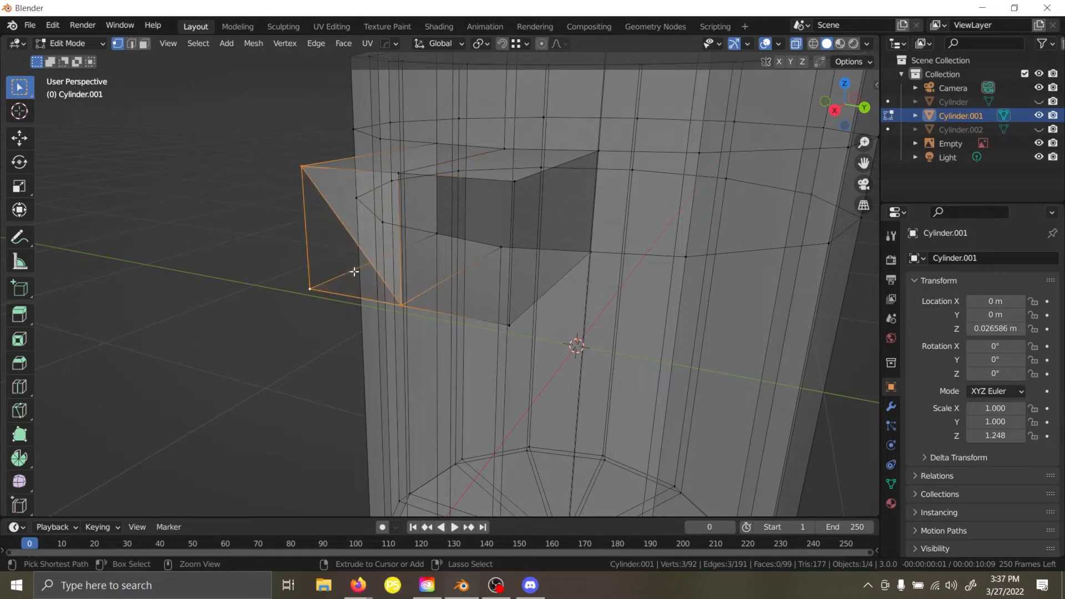
key(ctrl+shift+z)
key(ctrl+shift+z)
key(ctrl+shift+z)
key(ctrl+shift+z)
key(ctrl+shift+z)
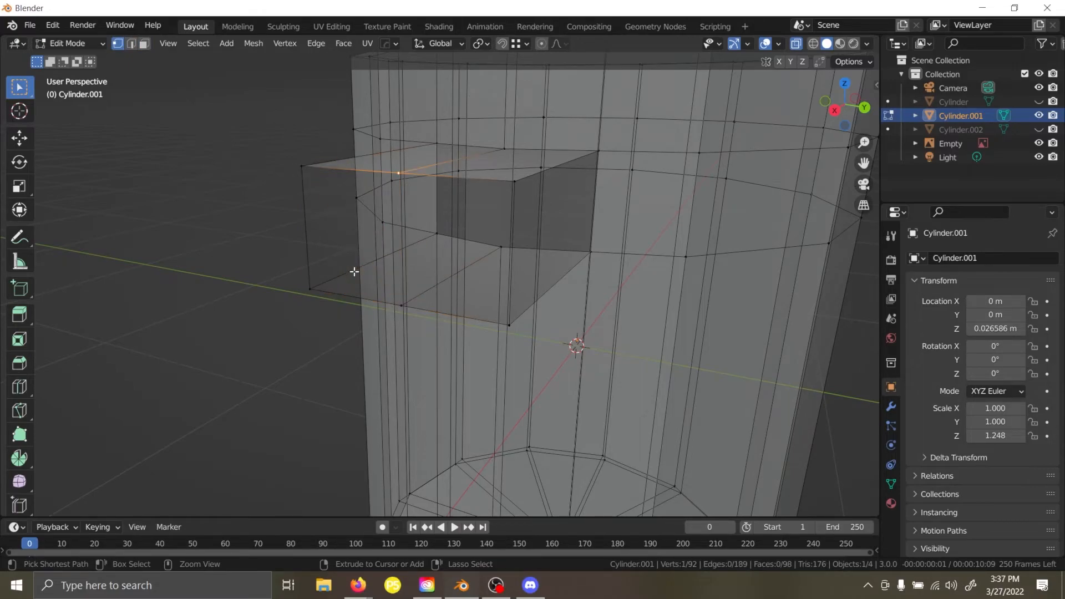
key(ctrl+shift+z)
key(ctrl+shift+z)
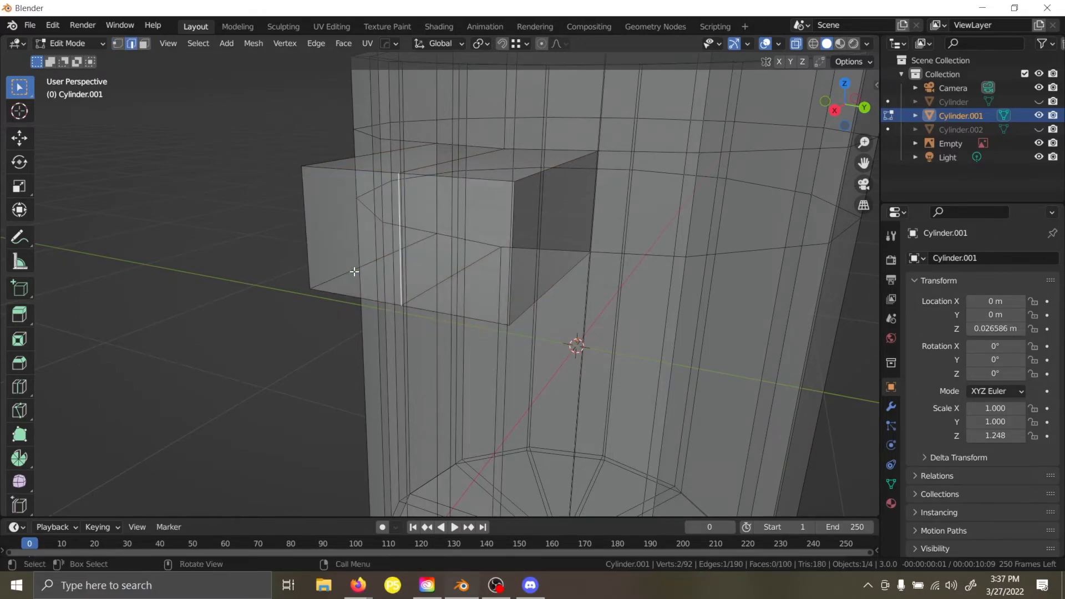
Set the viewport to solid shading with X-ray off and look at the handle stub beside the reference image.
scroll(484, 277, down, 1)
middle_drag(431, 283, 456, 282)
key(z)
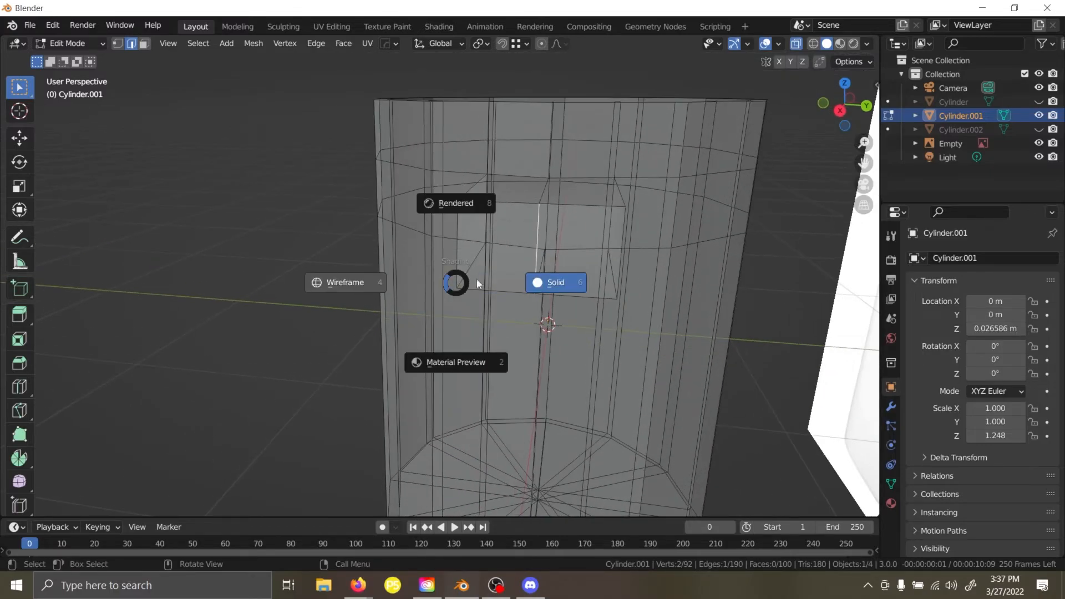
click(584, 283)
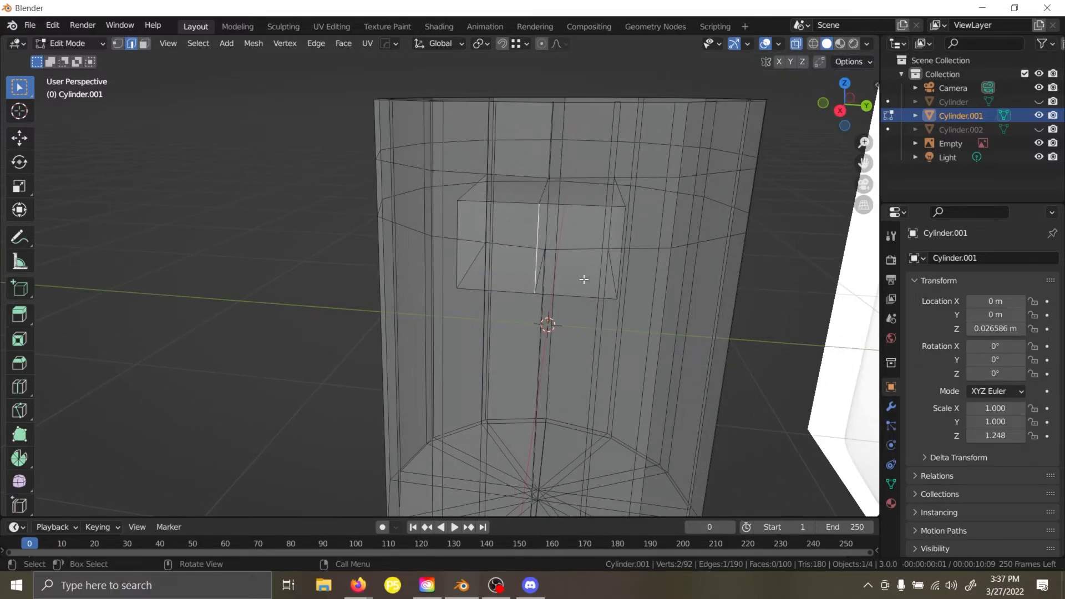
click(797, 44)
scroll(594, 228, down, 2)
middle_drag(594, 227, 396, 204)
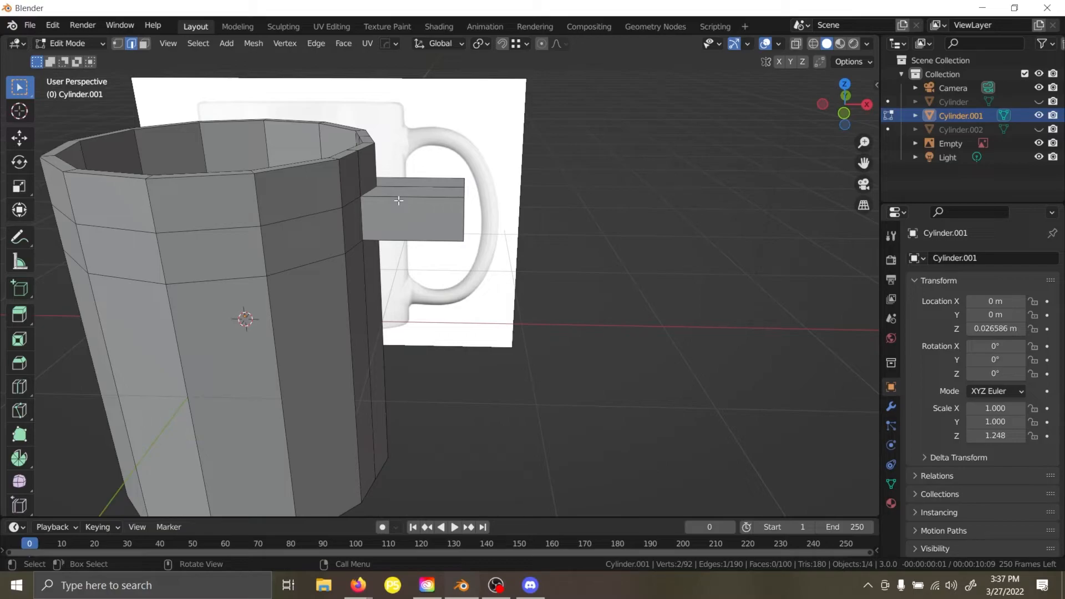
Align the view to the front and turn on snapping.
click(846, 116)
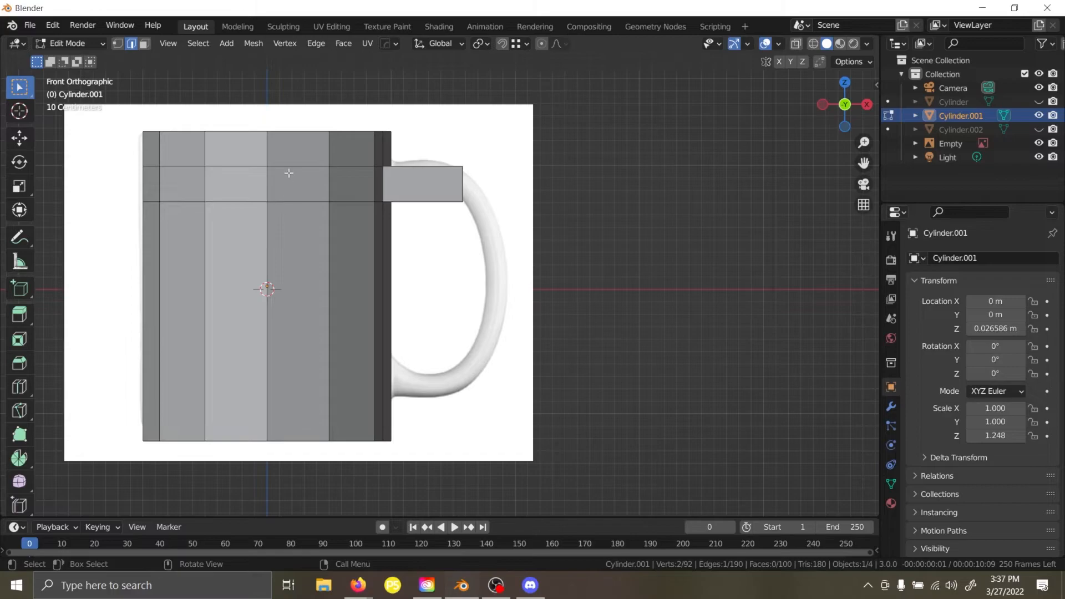
click(505, 44)
click(517, 44)
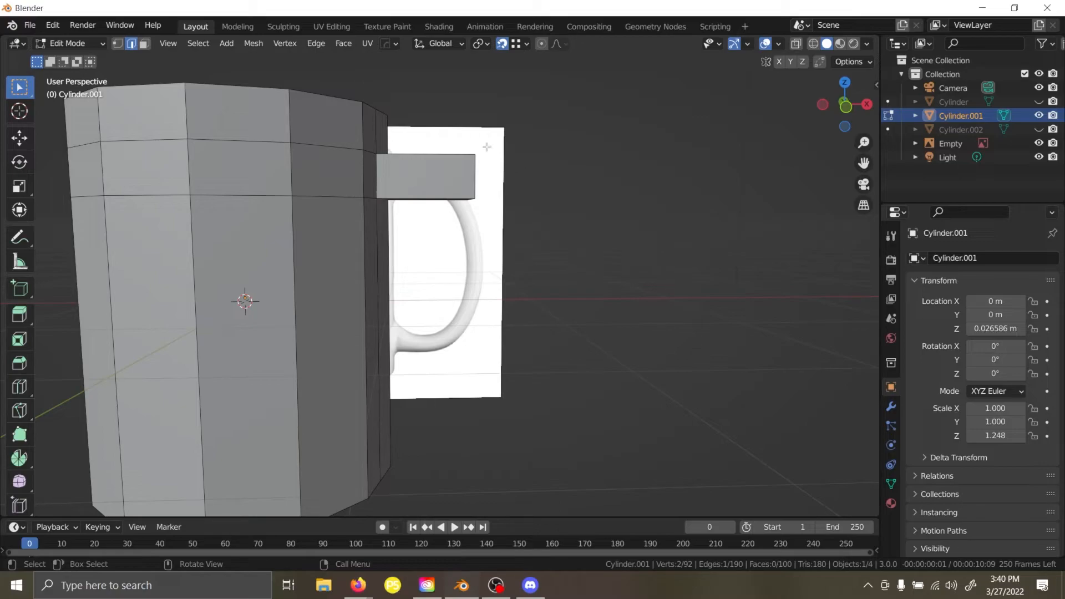
Switch to face selection and view the mug from the left and from the front in orthographic view.
key(3)
middle_drag(585, 190, 473, 185)
middle_drag(544, 182, 494, 178)
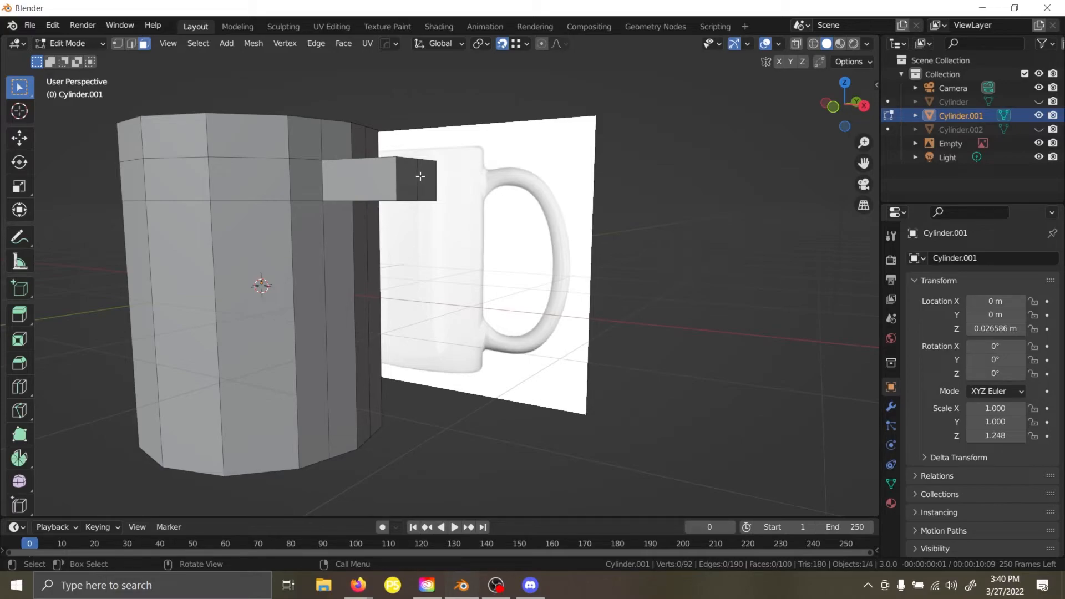
key(grave)
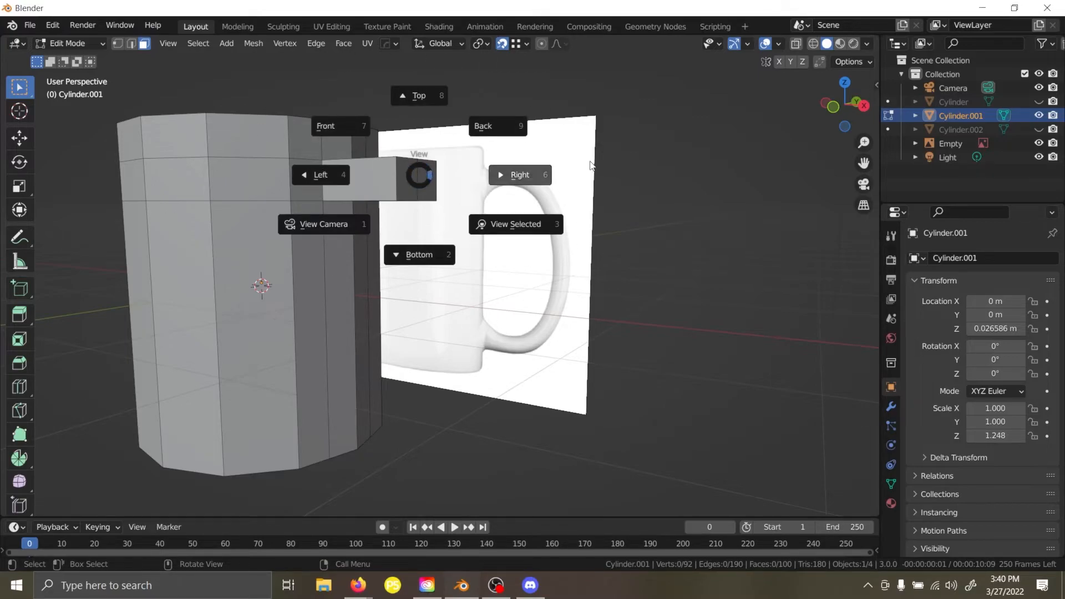
click(319, 176)
key(grave)
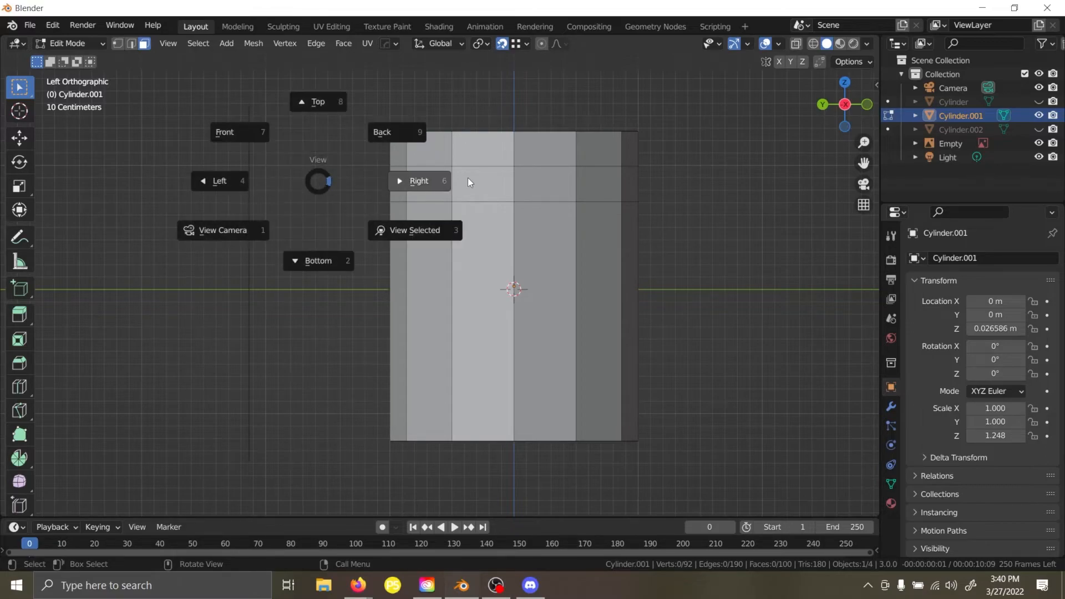
click(229, 124)
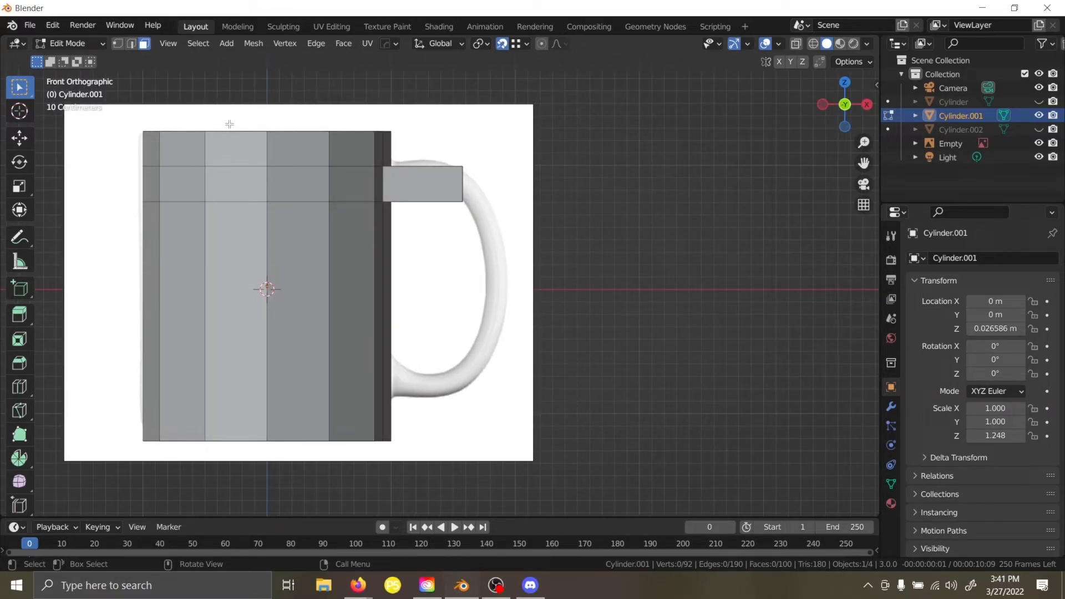
Select the handle stub's two end faces and align the view to the front.
drag(520, 116, 435, 219)
middle_drag(556, 189, 445, 169)
click(445, 169)
shift+click(441, 164)
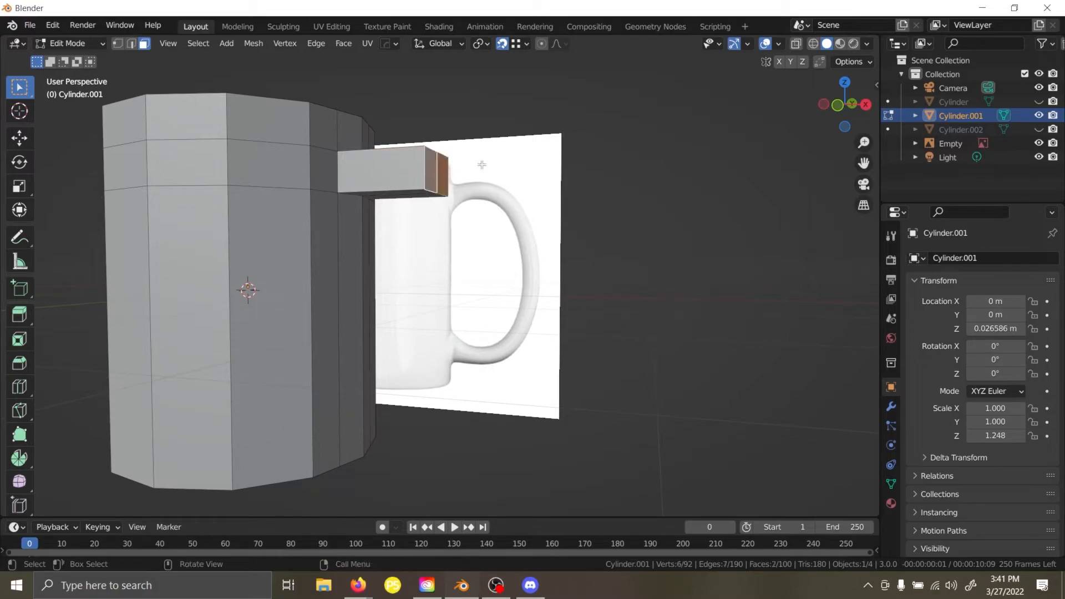
key(grave)
click(420, 165)
key(grave)
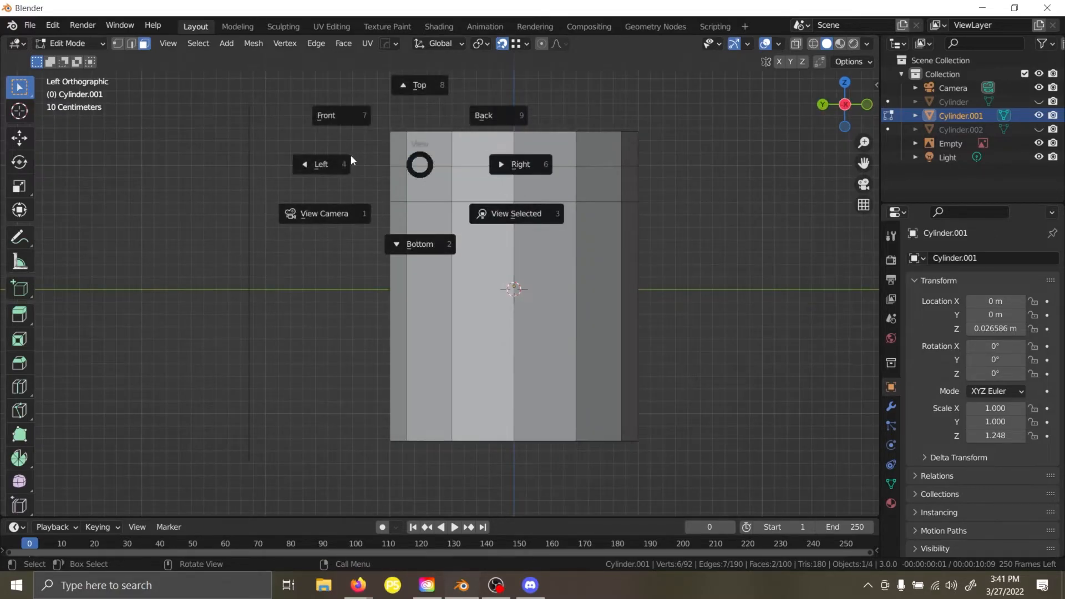
click(328, 106)
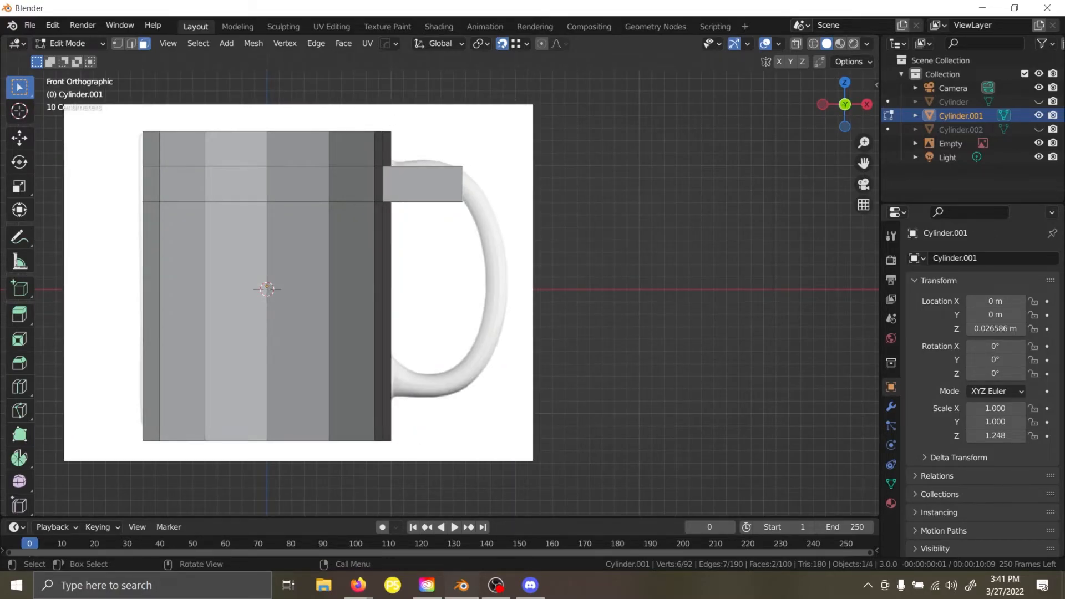
key(r)
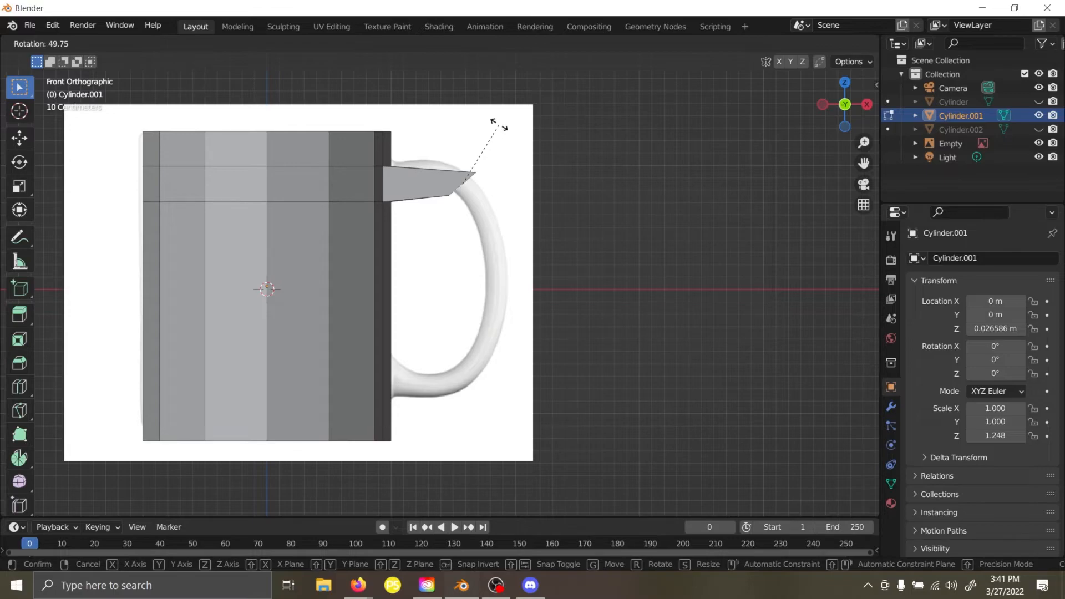
right_click(498, 123)
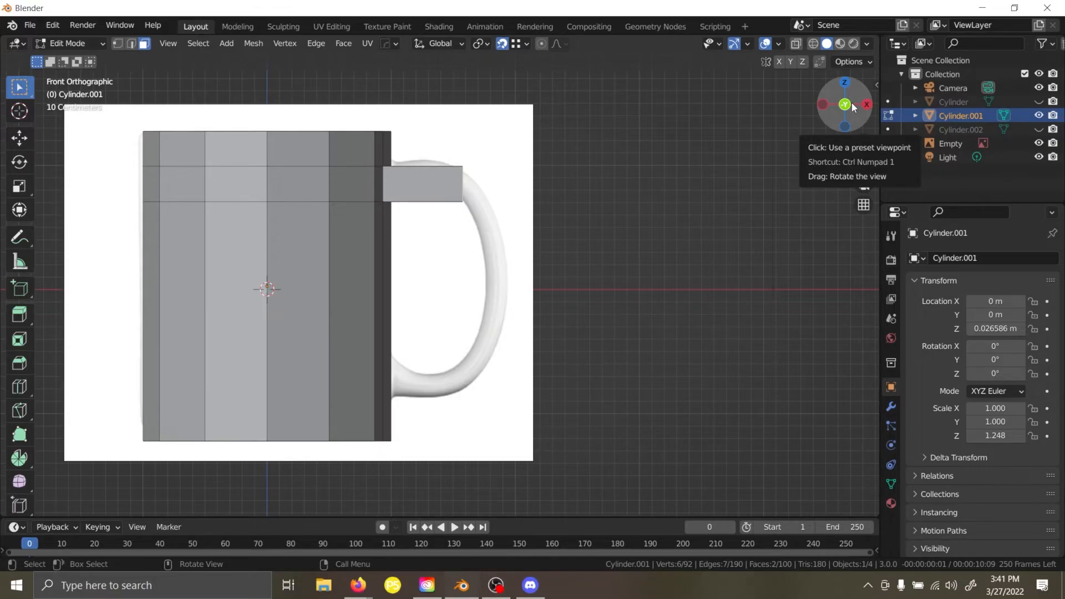
key(r)
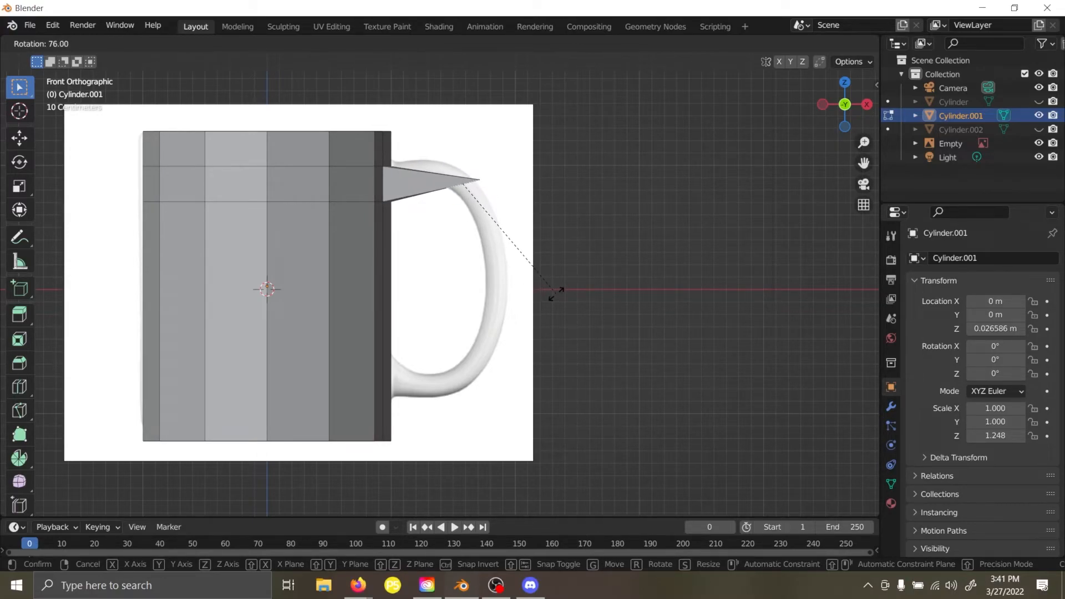
key(y)
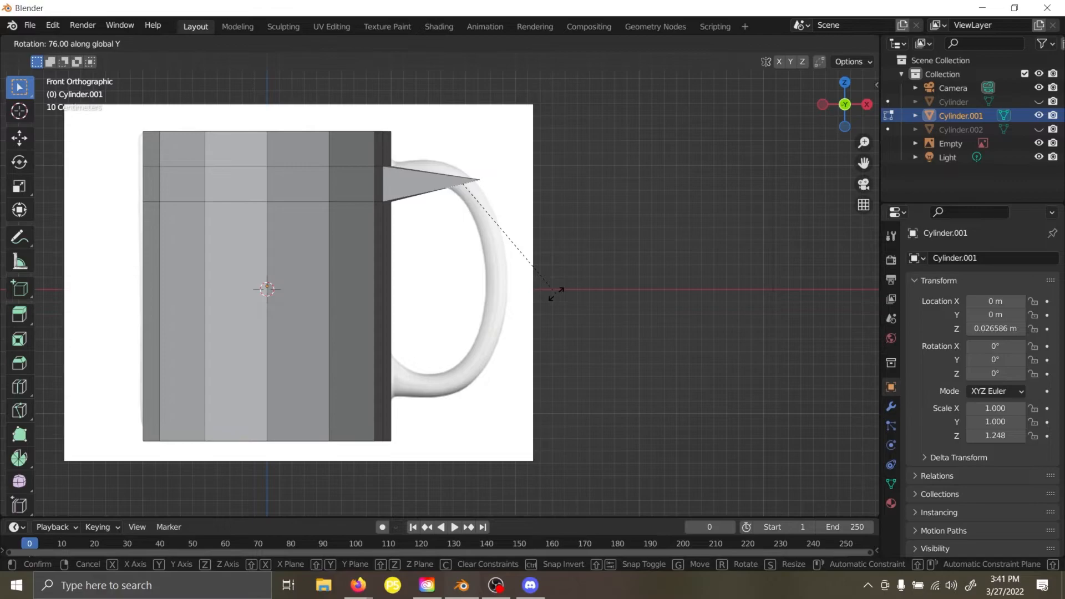
right_click(491, 226)
Rotate the whole mug about 21.8° around the global Z axis in Object Mode and return to editing its mesh.
middle_drag(492, 224, 491, 215)
key(Tab)
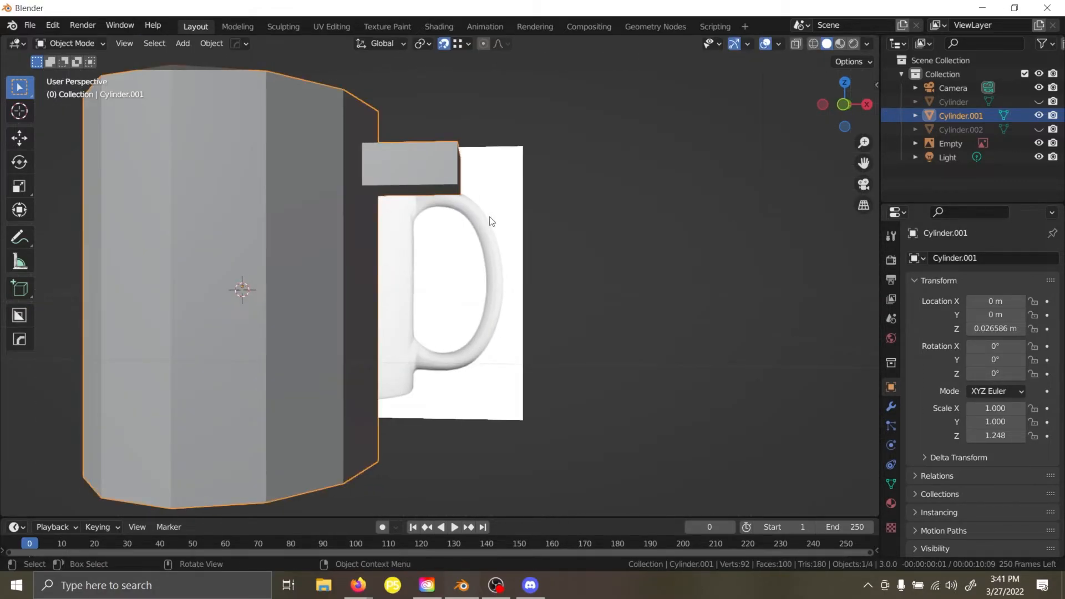
key(r)
key(z)
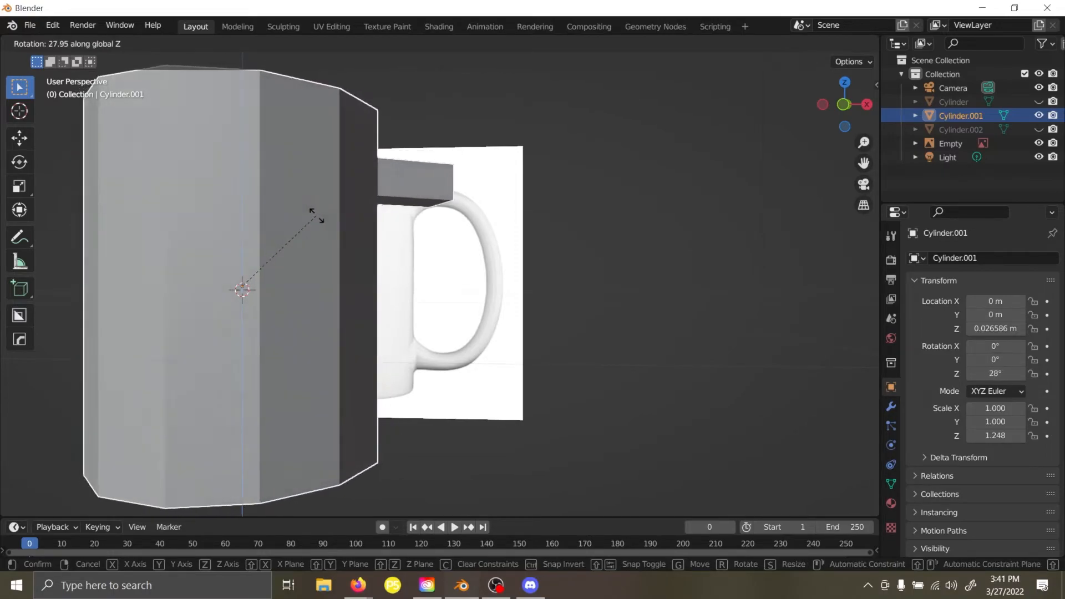
click(315, 216)
key(Tab)
key(grave)
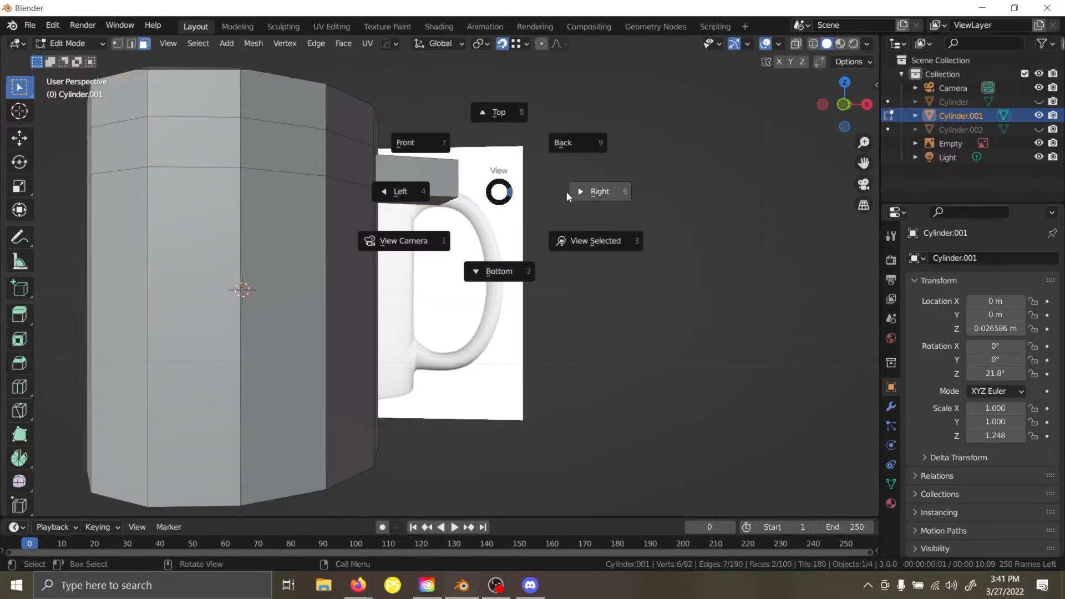
click(567, 192)
middle_drag(555, 195, 489, 193)
Rotate the stub's two end faces about 42.7° around the global Y axis.
key(r)
key(y)
click(495, 392)
middle_drag(495, 392, 450, 193)
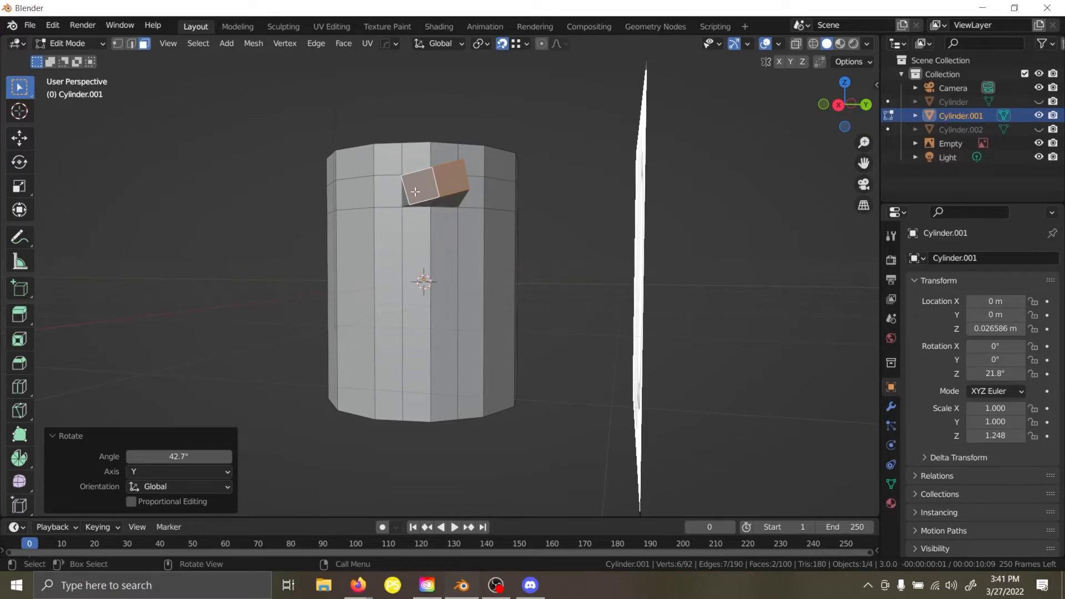
Undo the rotation of the stub's end faces and the rotation of the whole mug.
key(ctrl+z)
key(ctrl+z)
middle_drag(416, 196, 516, 233)
key(ctrl+z)
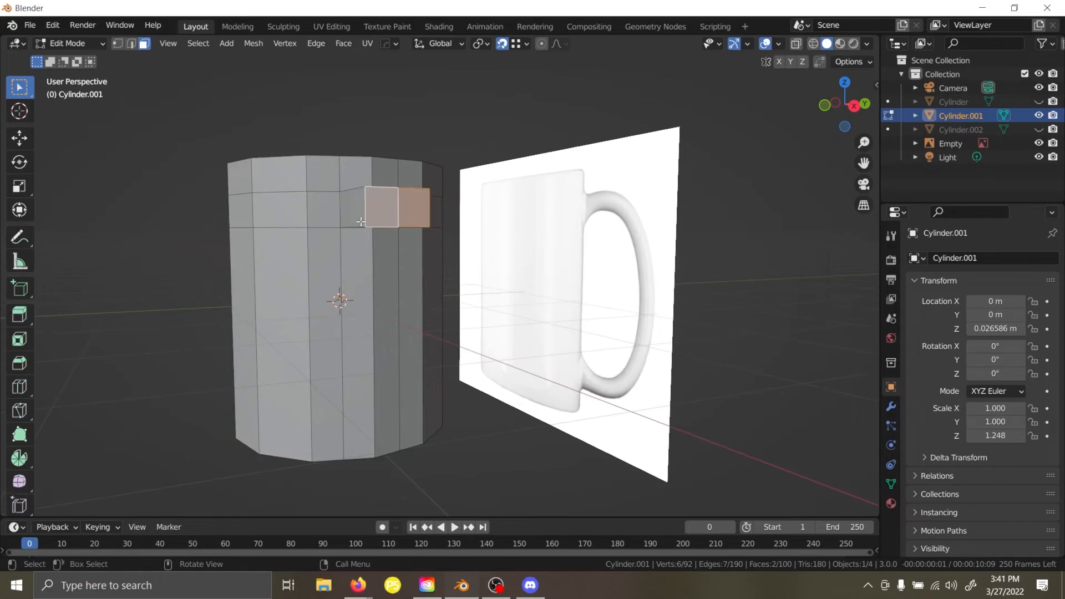
View the mug from the front in wireframe shading with X-ray on.
middle_drag(376, 224, 379, 222)
key(grave)
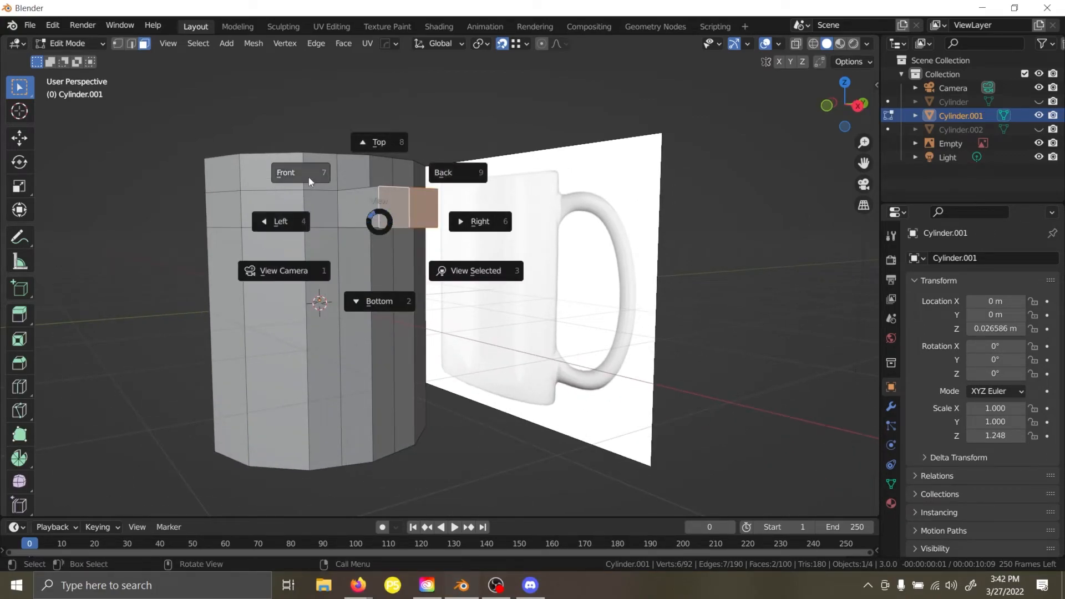
click(290, 172)
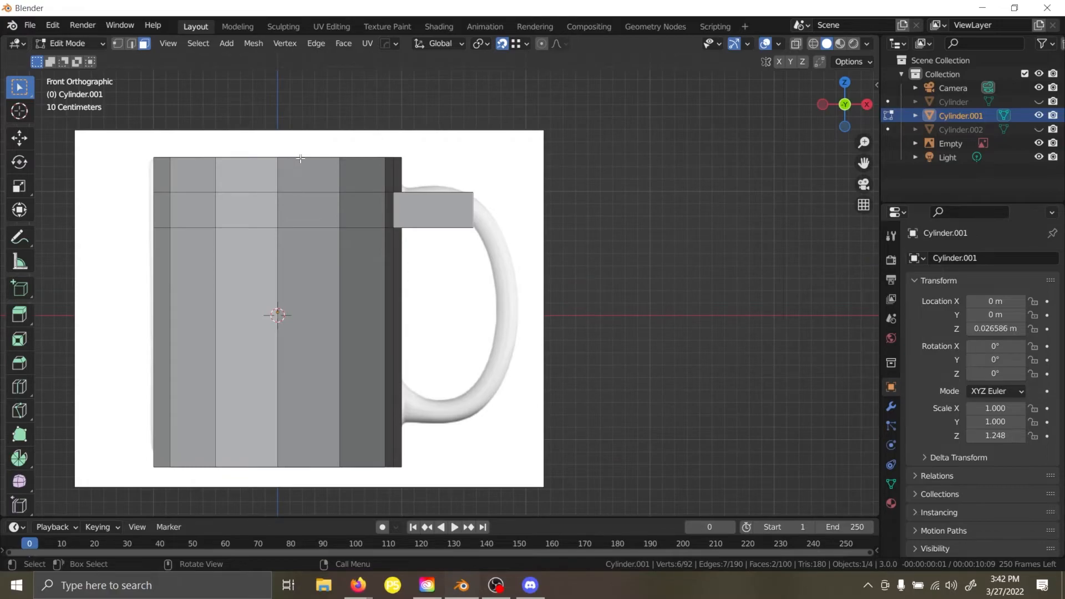
scroll(301, 159, up, 2)
key(z)
click(245, 165)
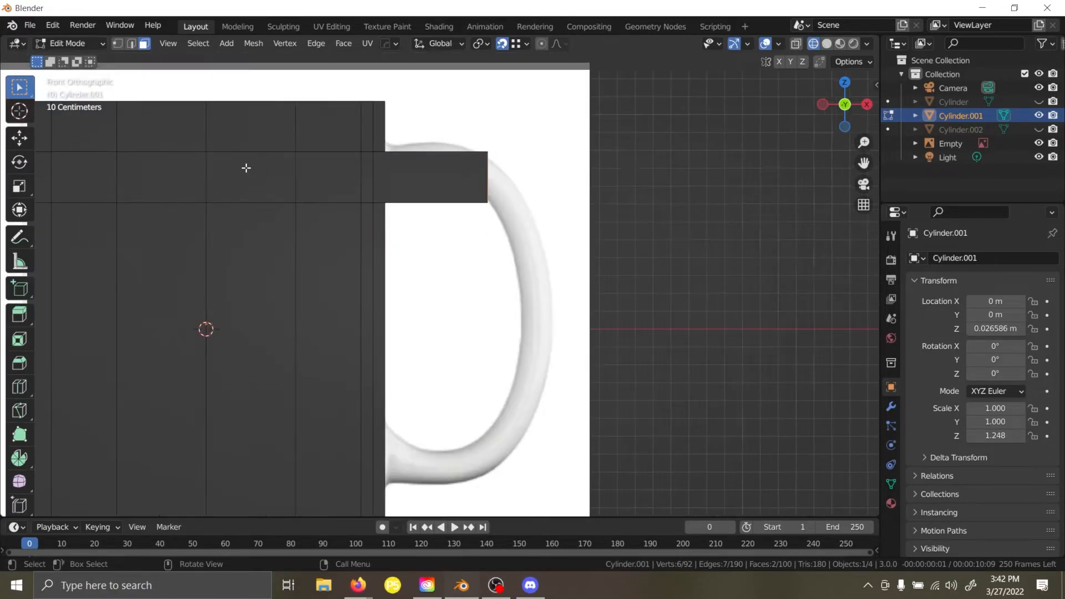
scroll(246, 167, down, 1)
click(798, 44)
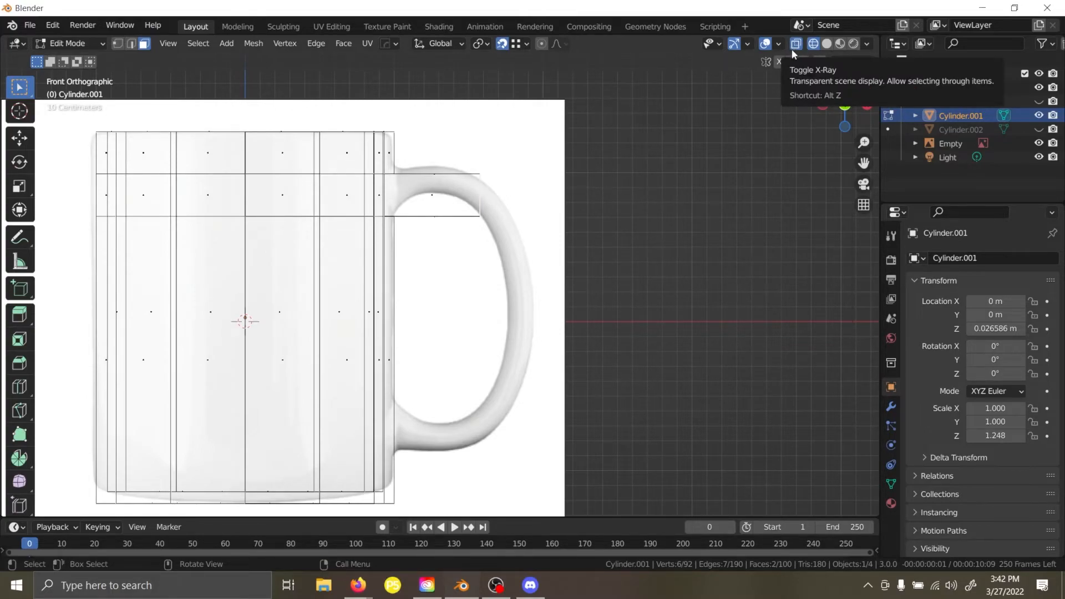
Switch to edge selection, select the edge loop around the mug at the stub's top and add the stub's outer top edges.
key(2)
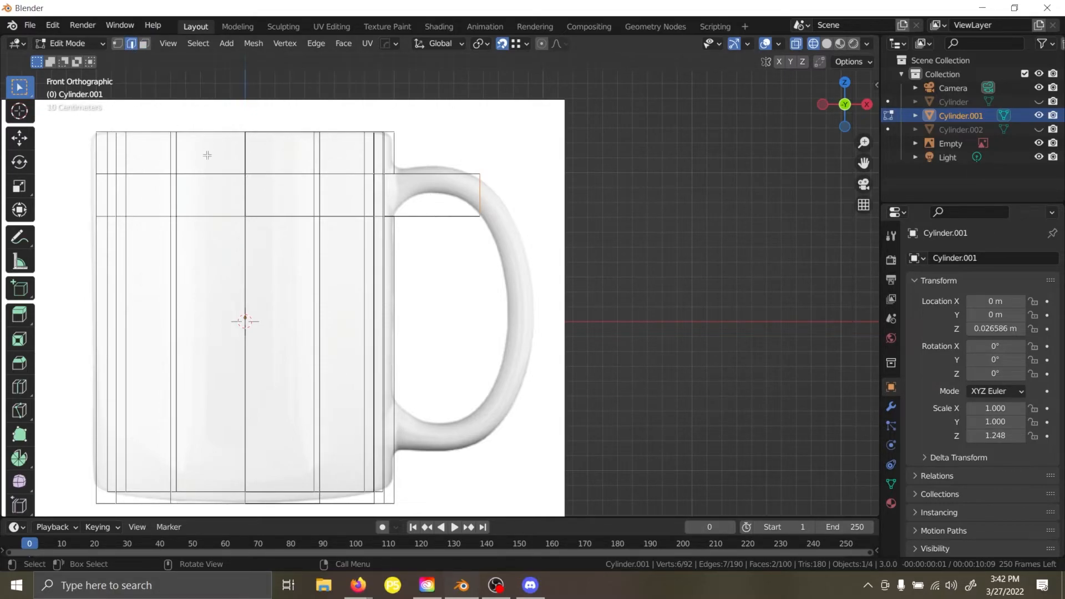
alt+click(203, 177)
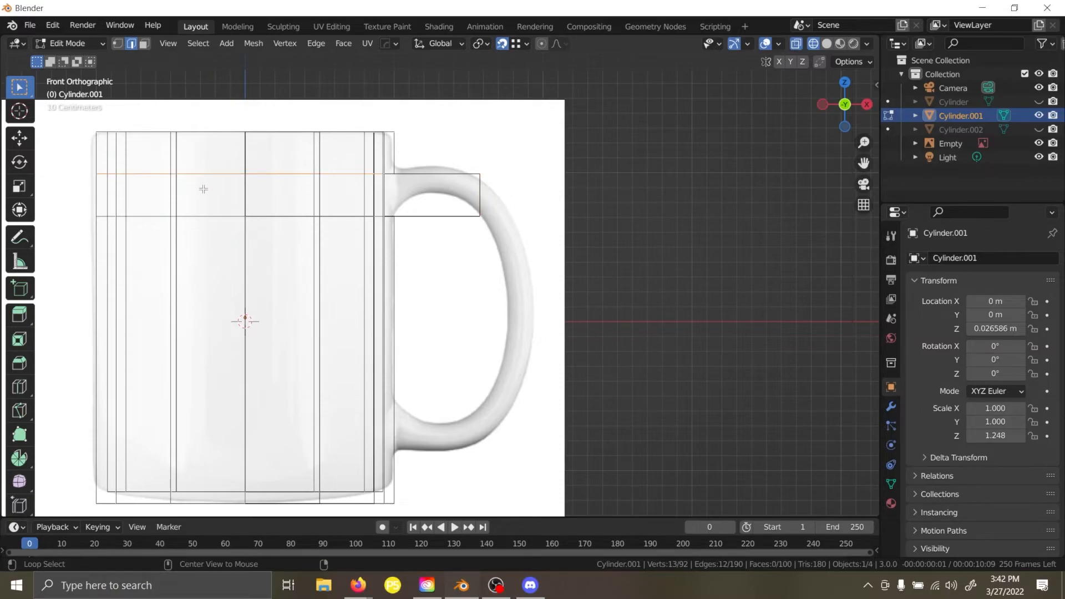
middle_drag(413, 178, 409, 213)
shift+click(409, 218)
shift+click(412, 201)
shift+click(416, 190)
mouse_move(499, 187)
middle_down()
mouse_move(458, 190)
mouse_move(443, 207)
mouse_move(485, 199)
middle_up()
shift+click(445, 202)
shift+click(421, 213)
shift+click(372, 187)
middle_drag(372, 187, 314, 192)
key(ctrl+z)
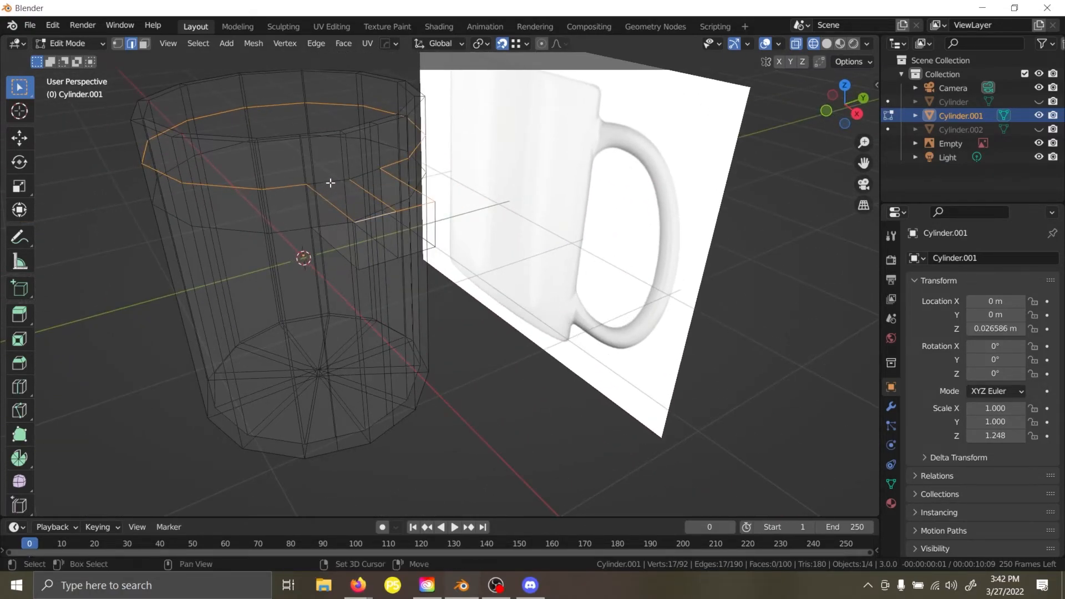
Add the remaining edges of the stub's two top faces to the selection.
shift+click(330, 184)
shift+click(370, 175)
key(ctrl+z)
shift+click(374, 173)
key(ctrl+z)
shift+click(368, 172)
middle_drag(368, 171, 508, 168)
key(ctrl+z)
shift+click(372, 168)
Move the selected loop and stub top up about 0.048 m along Z to the reference handle's upper edge, and deselect everything.
key(grave)
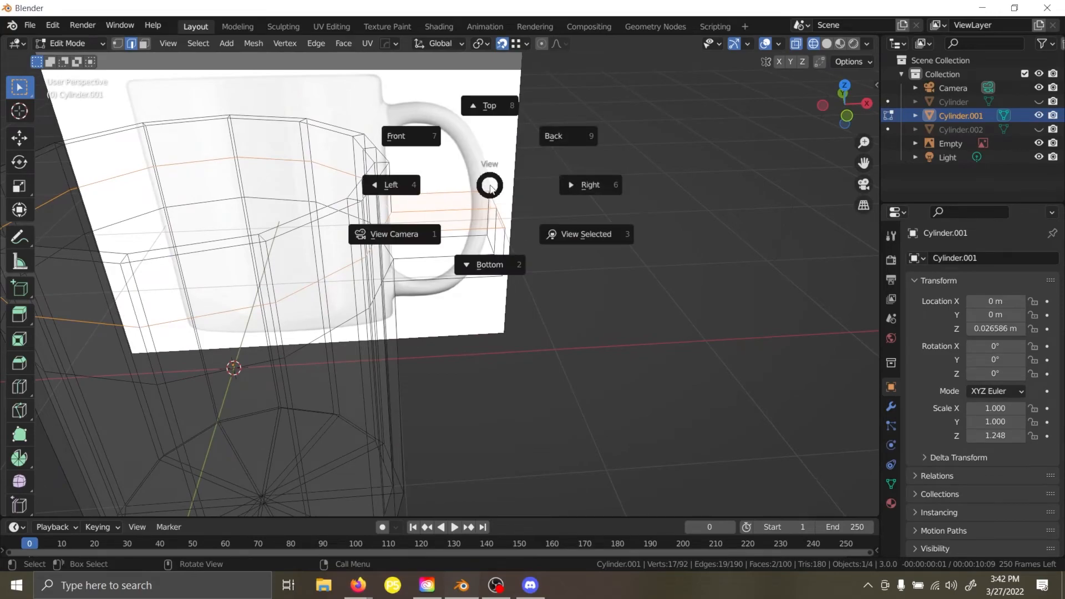
click(396, 133)
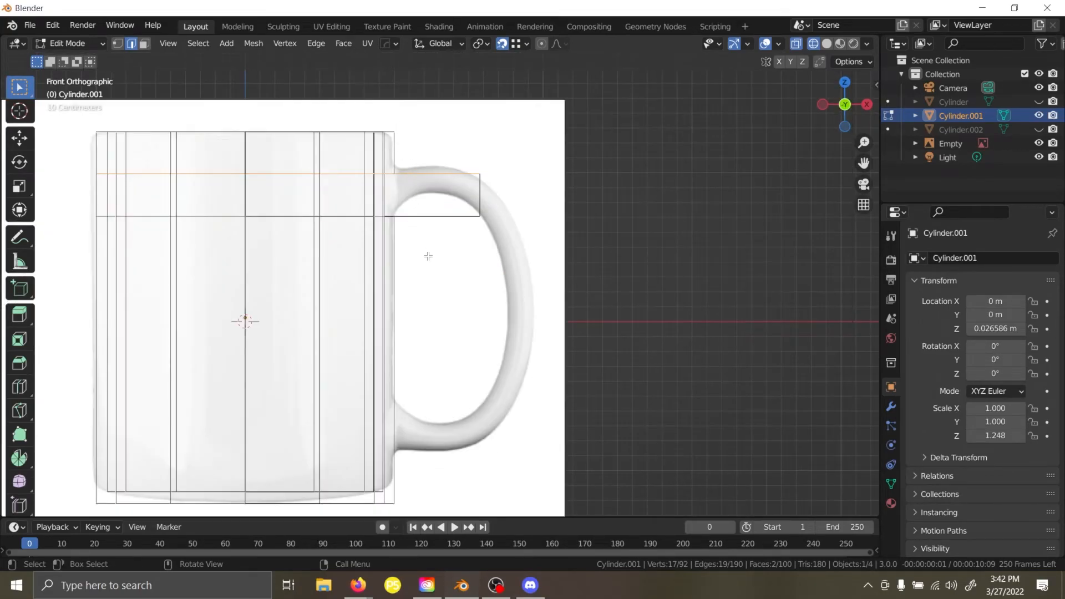
key(g)
key(z)
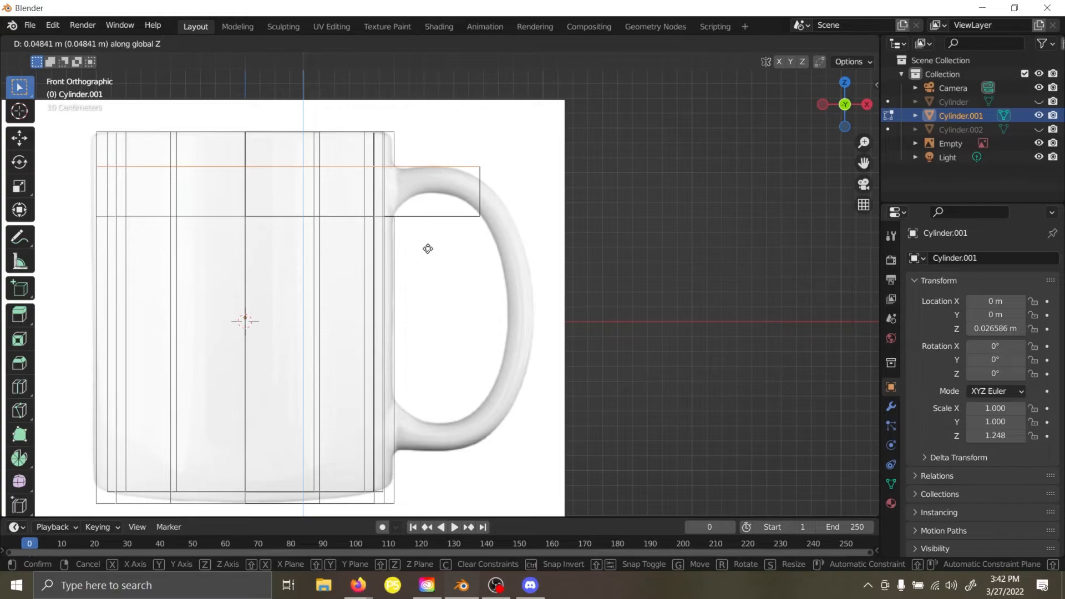
click(428, 249)
middle_drag(422, 214, 235, 162)
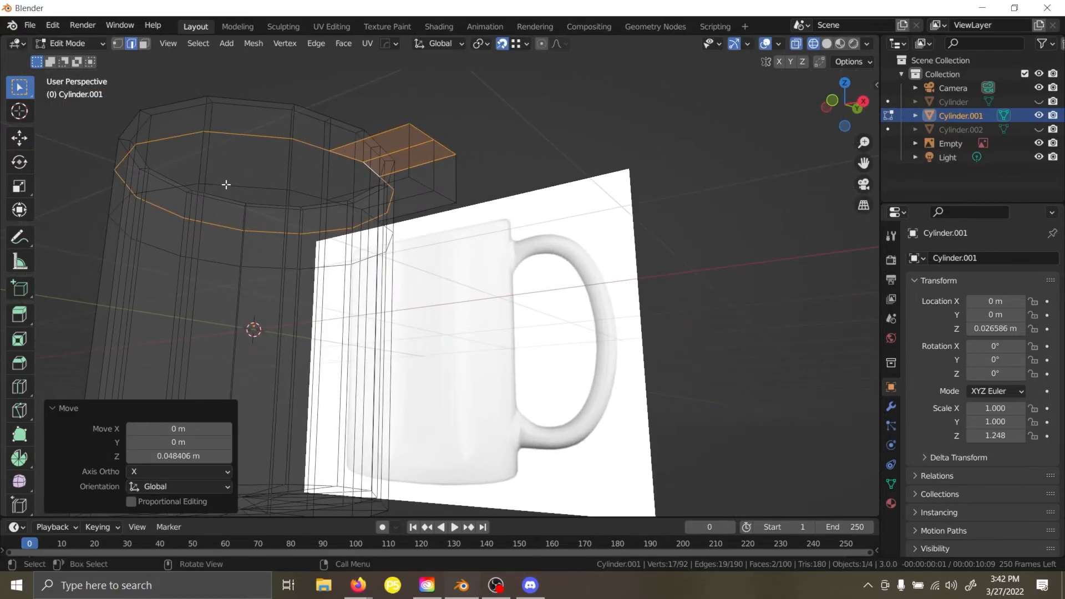
click(671, 129)
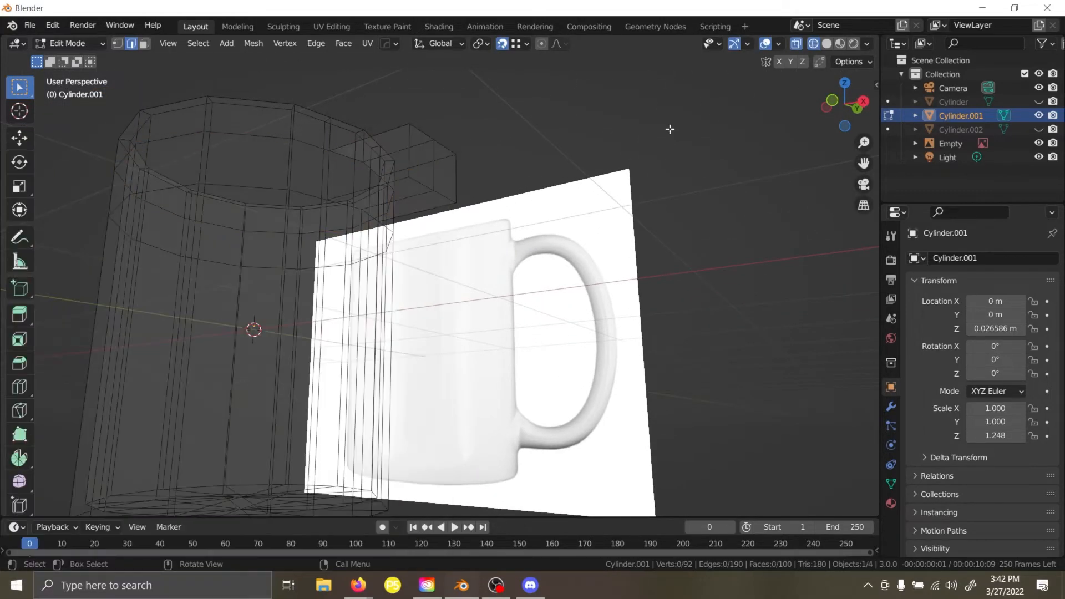
Try to select the edge loop around the mug at the stub's underside, and clear the selection.
alt+click(227, 185)
middle_drag(227, 186, 387, 212)
scroll(309, 180, up, 2)
scroll(309, 180, down, 1)
alt+click(364, 225)
alt+click(355, 228)
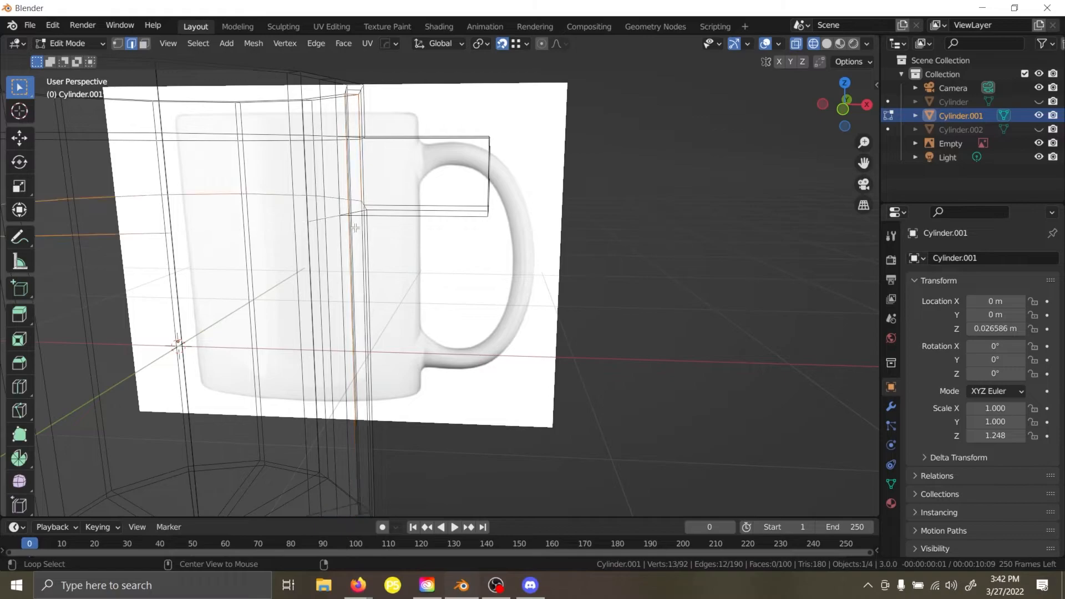
middle_drag(216, 178, 395, 226)
alt+click(395, 226)
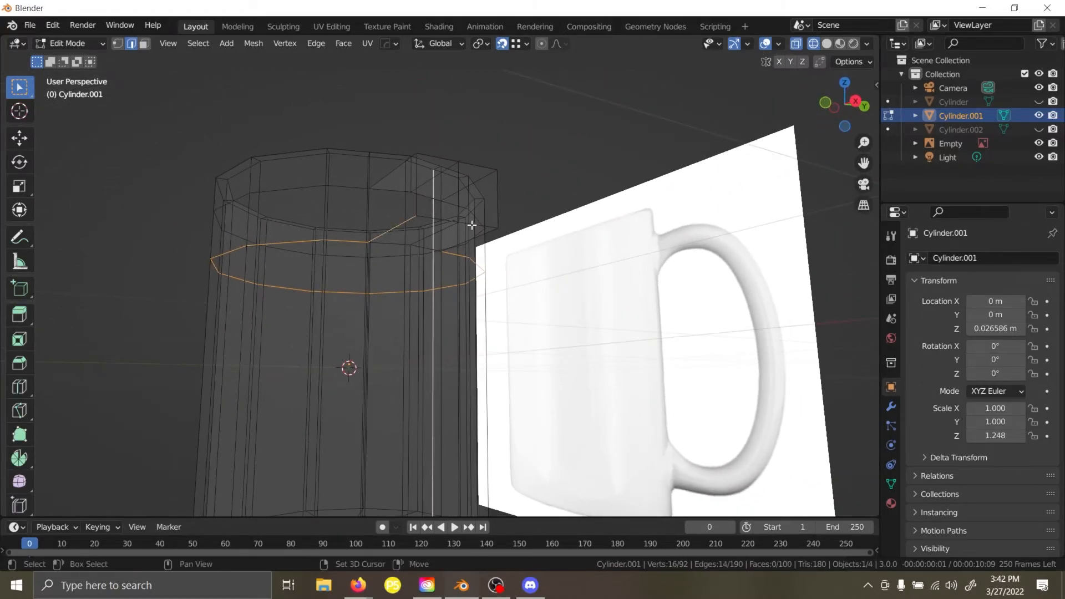
middle_drag(471, 219, 683, 254)
click(611, 256)
Switch to vertex selection and compare the stub with the reference handle from the front.
key(1)
key(grave)
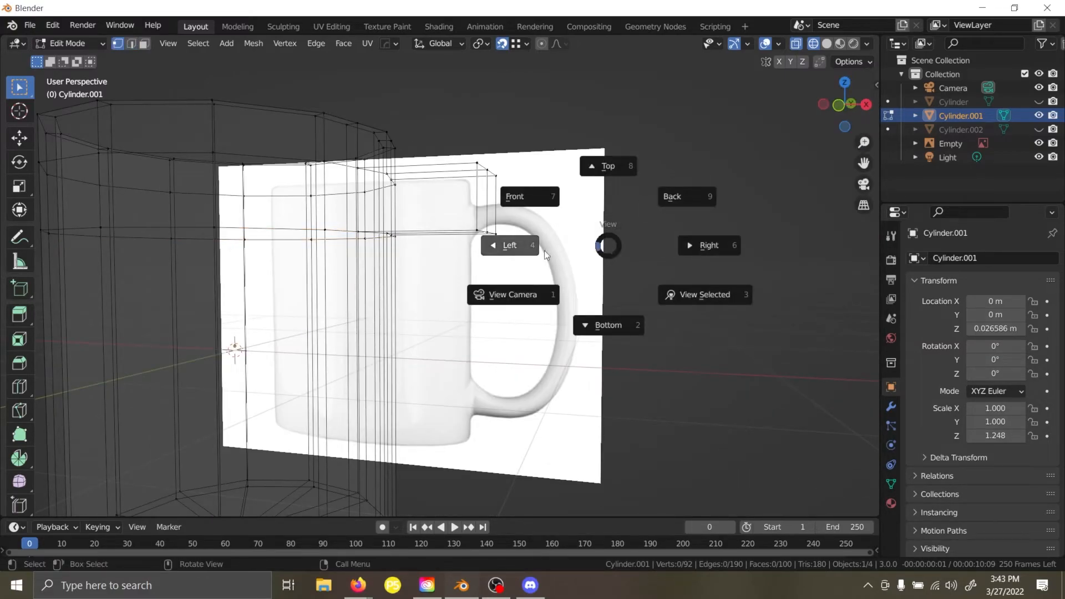
click(534, 195)
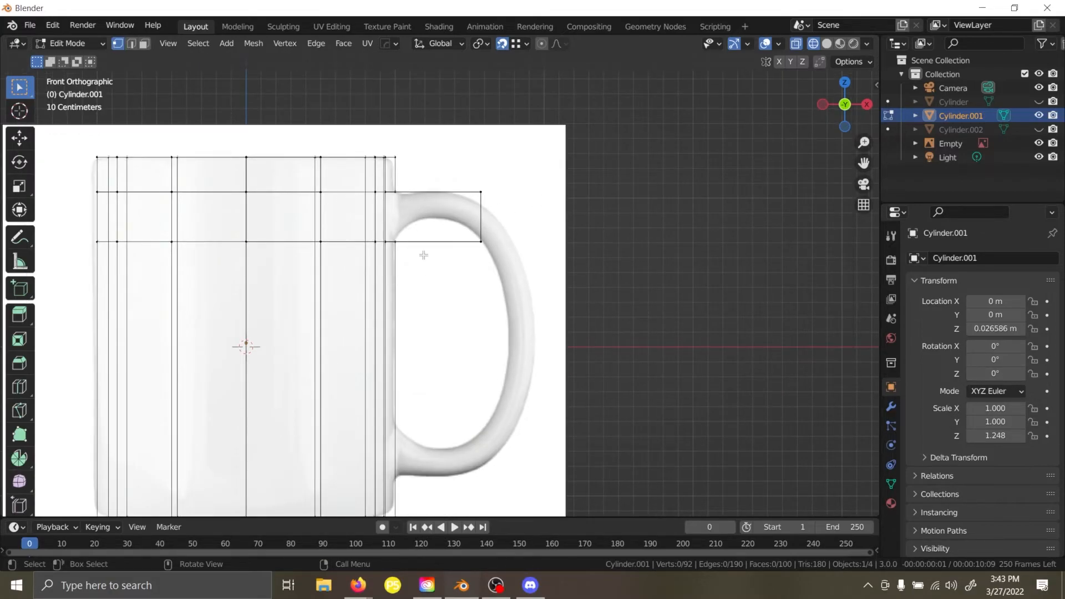
mouse_move(463, 219)
middle_down()
mouse_move(594, 217)
mouse_move(555, 219)
middle_up()
Return to solid shading and face selection, and select the stub's two end faces.
key(z)
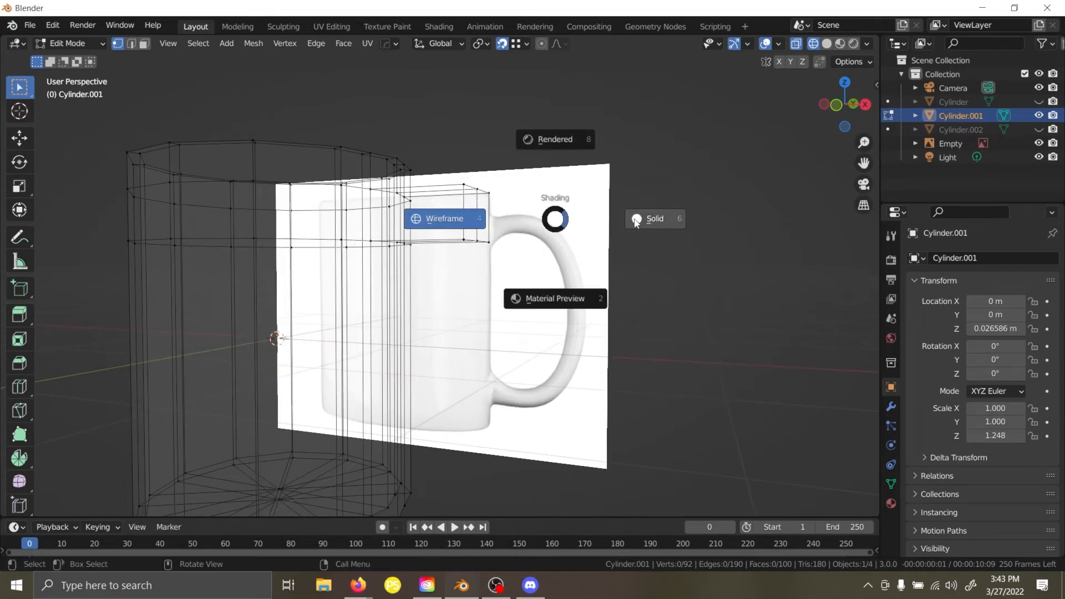
click(636, 219)
click(143, 44)
middle_drag(647, 156, 481, 209)
click(465, 212)
click(484, 213)
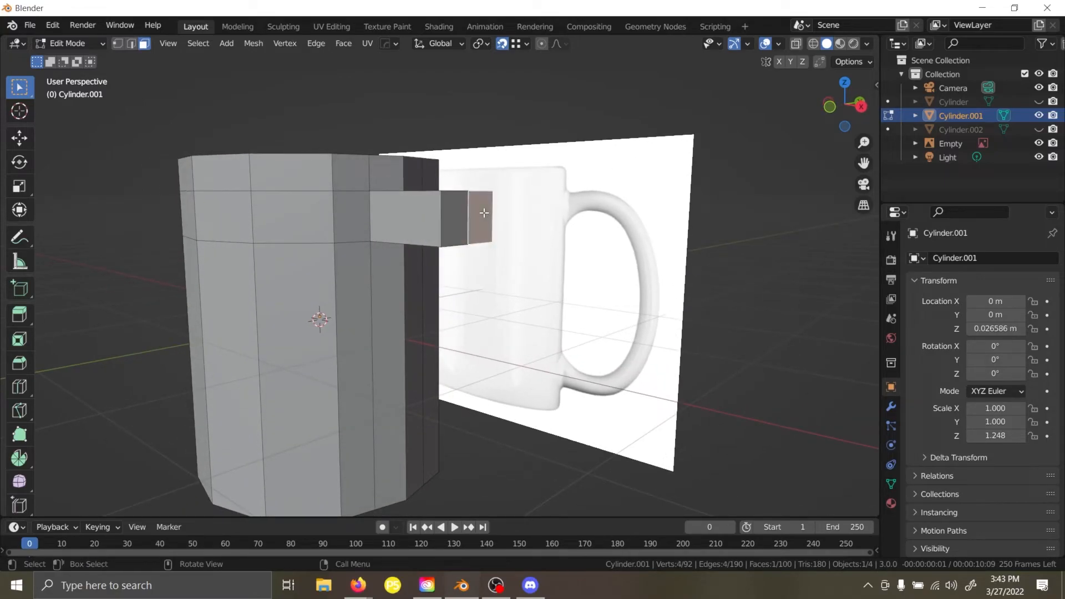
shift+click(449, 214)
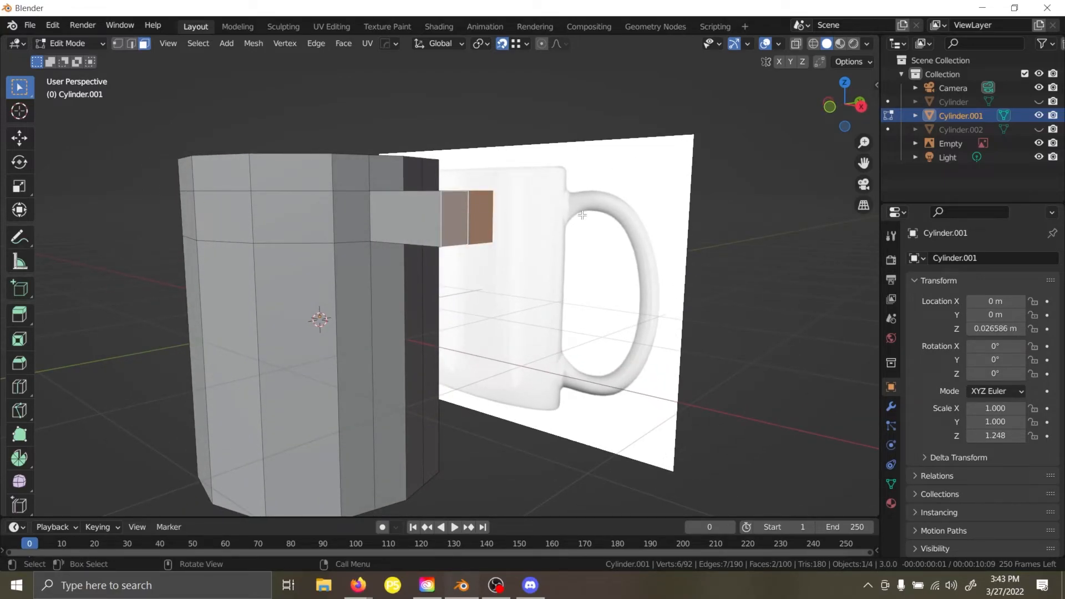
Examine the selected end faces and the reference handle from the front and at an angle.
key(grave)
click(525, 162)
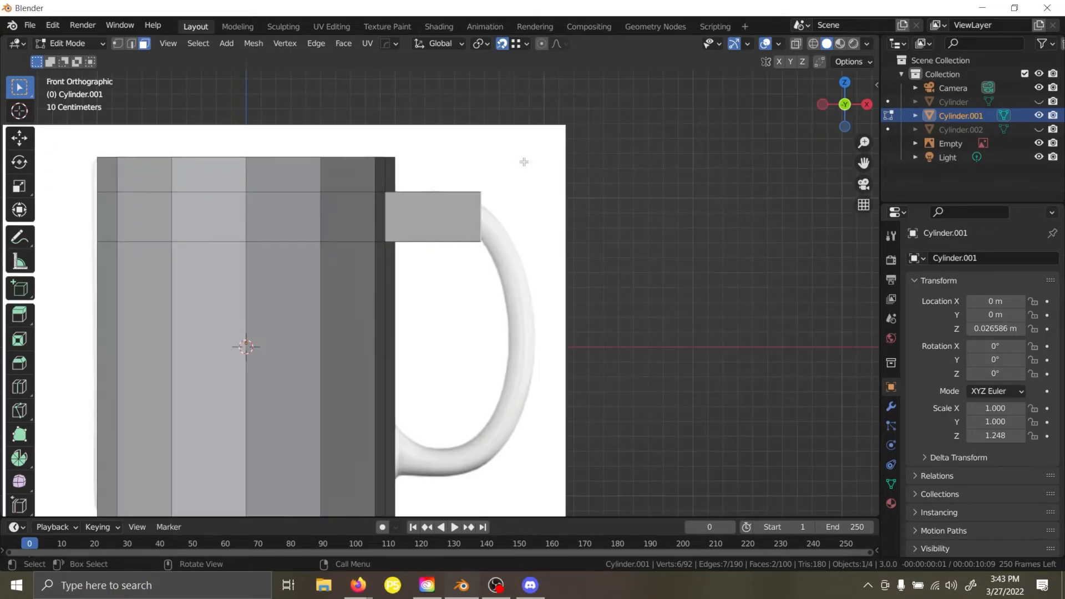
middle_drag(524, 162, 504, 179)
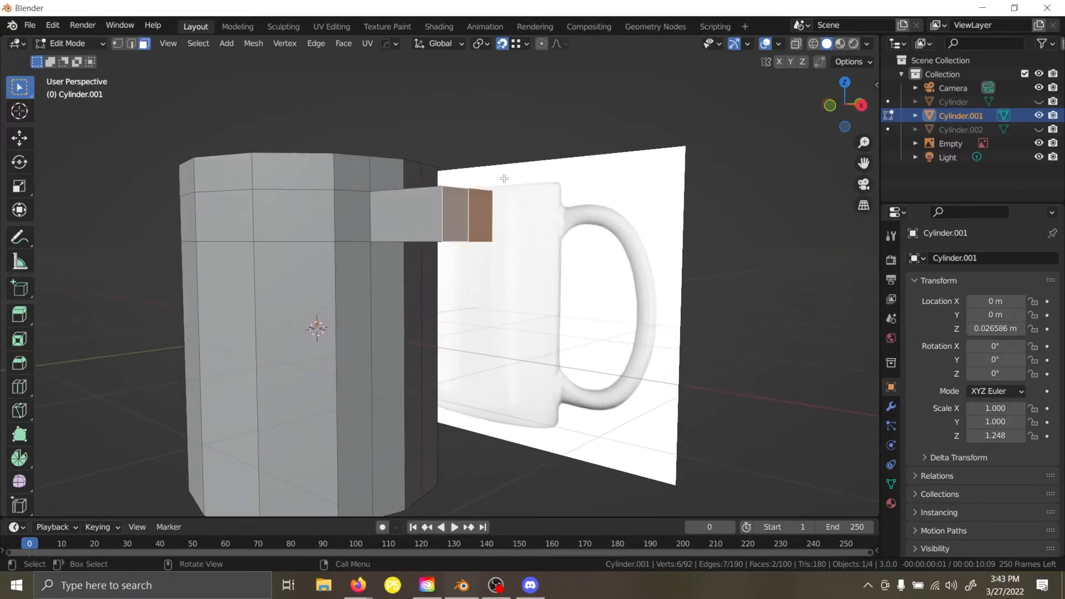
key(grave)
click(425, 128)
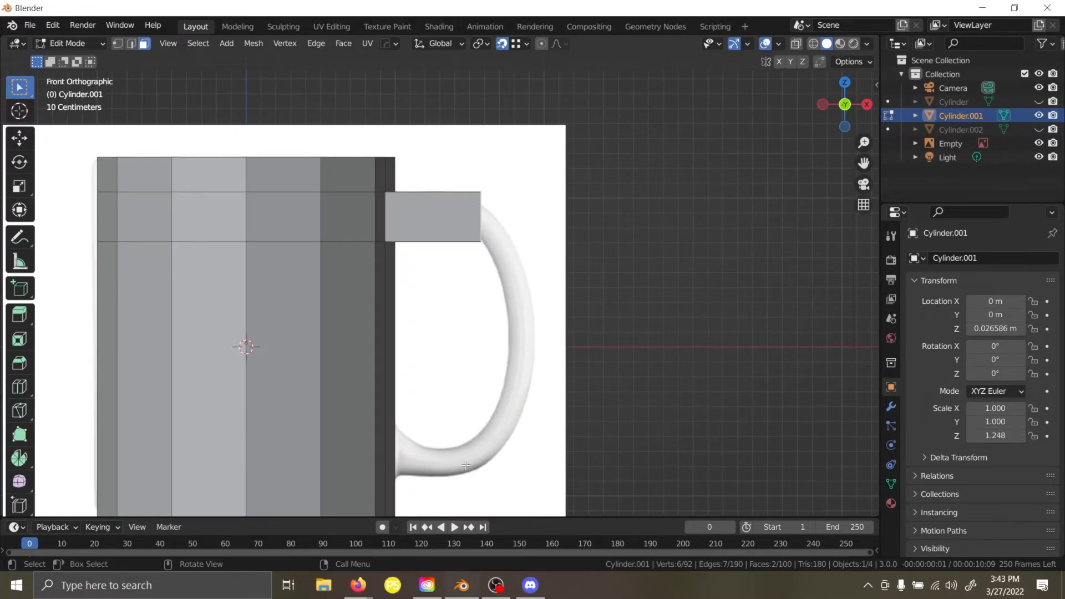
middle_drag(666, 262, 569, 248)
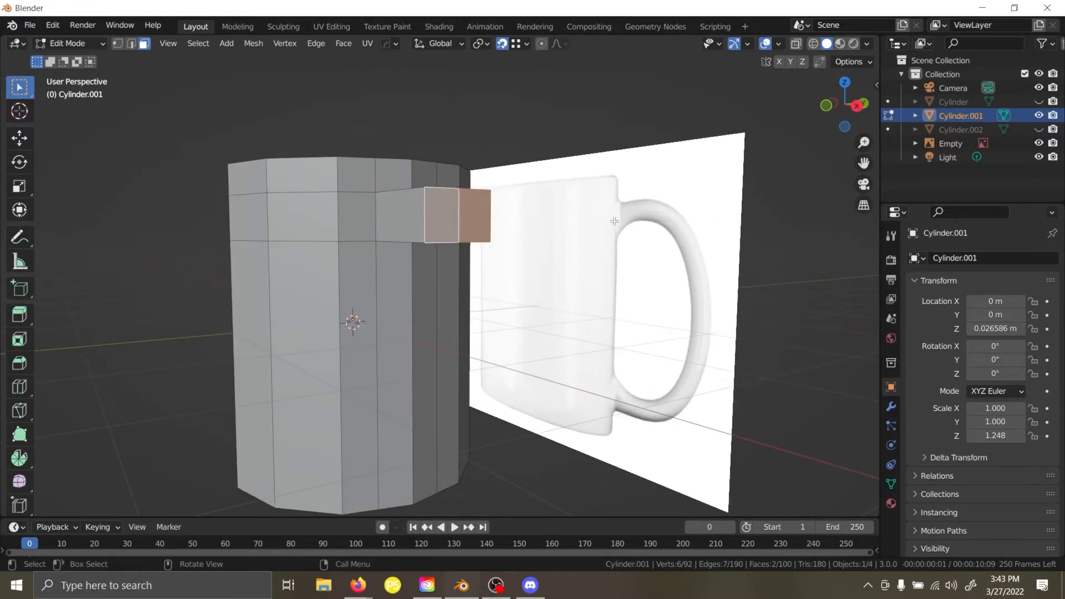
Extrude the stub's two selected end faces outward by about 0.38 m along their normals.
middle_drag(551, 213, 572, 235)
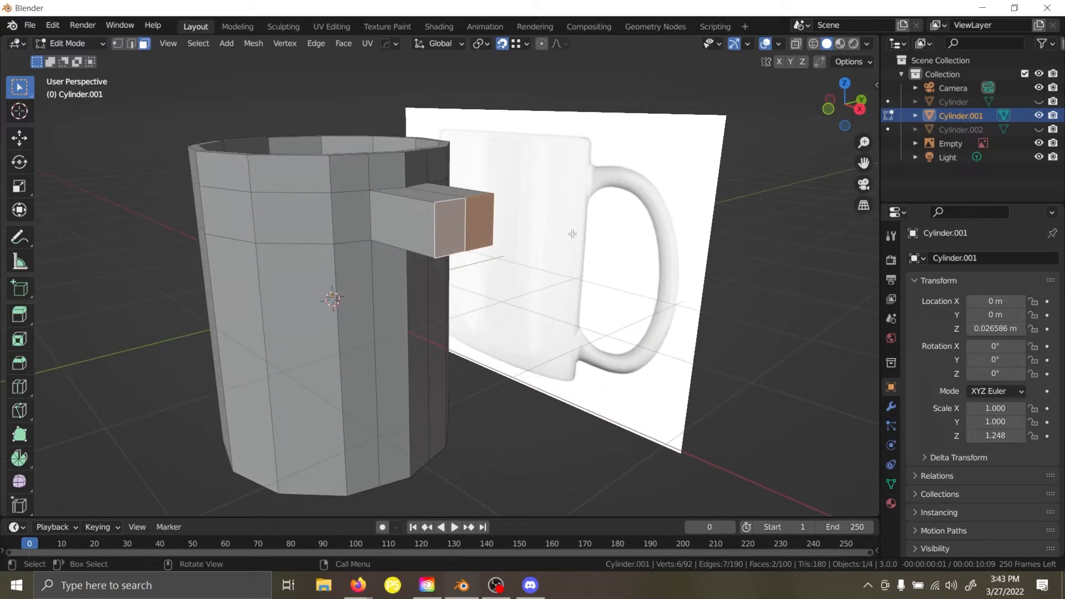
key(e)
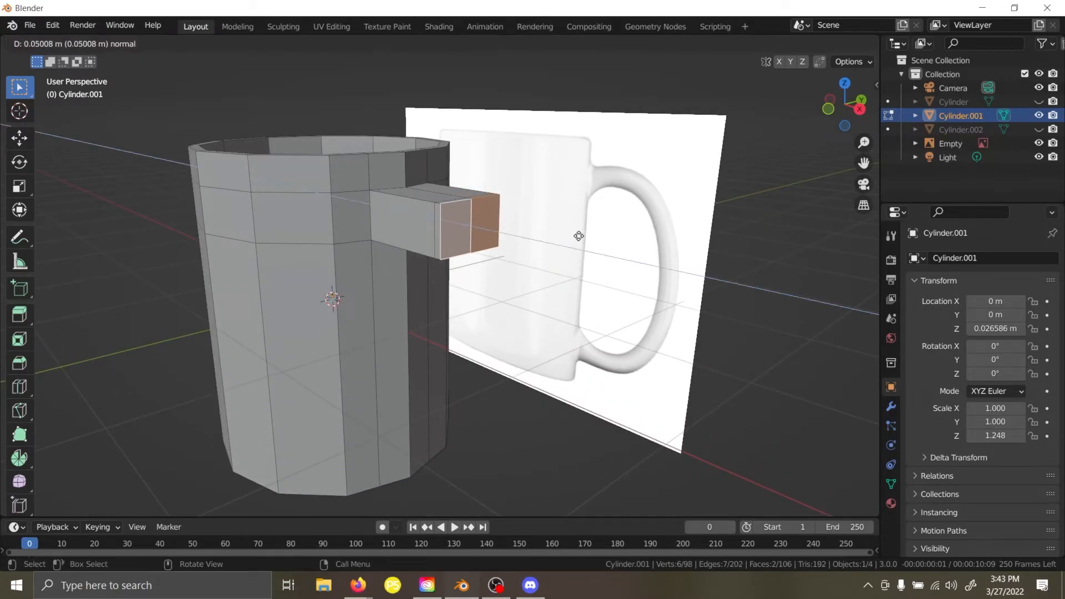
click(618, 247)
middle_drag(618, 248, 647, 245)
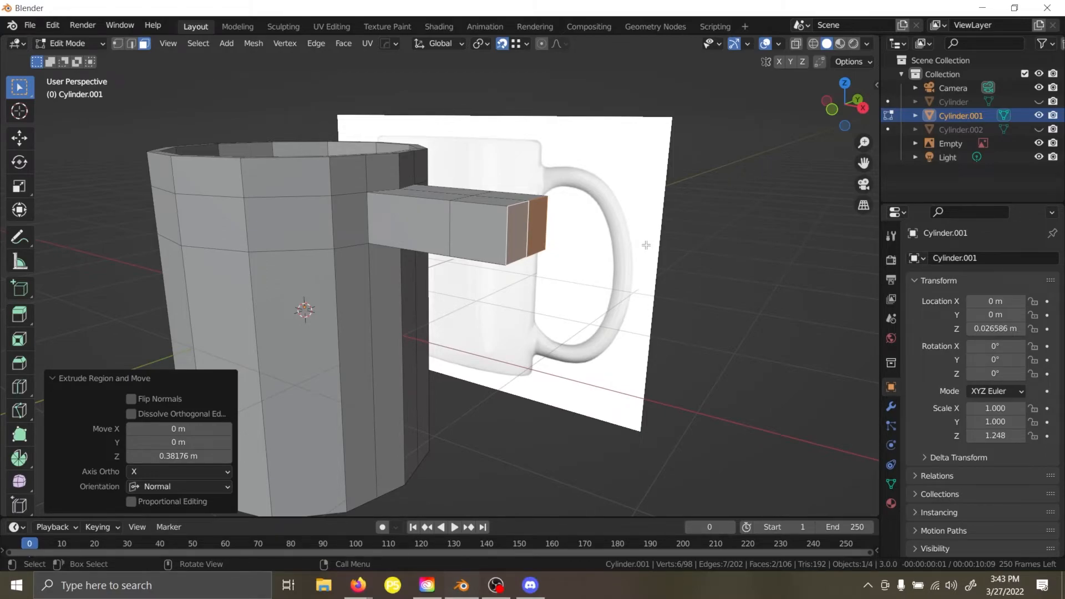
Try rotating the end faces about 58.9° around the global Y axis, and undo the rotation.
key(r)
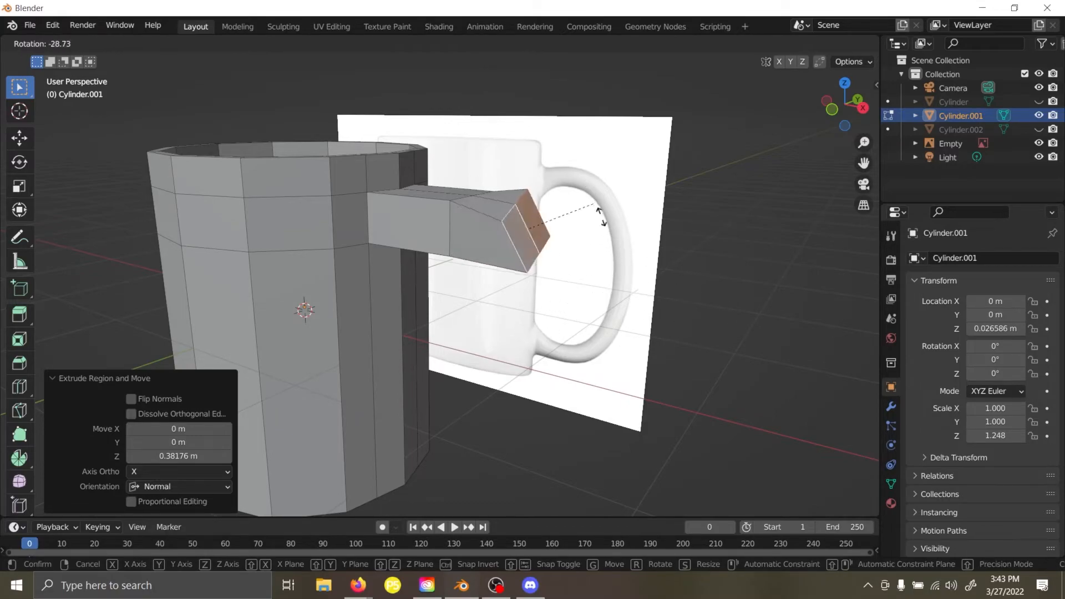
key(y)
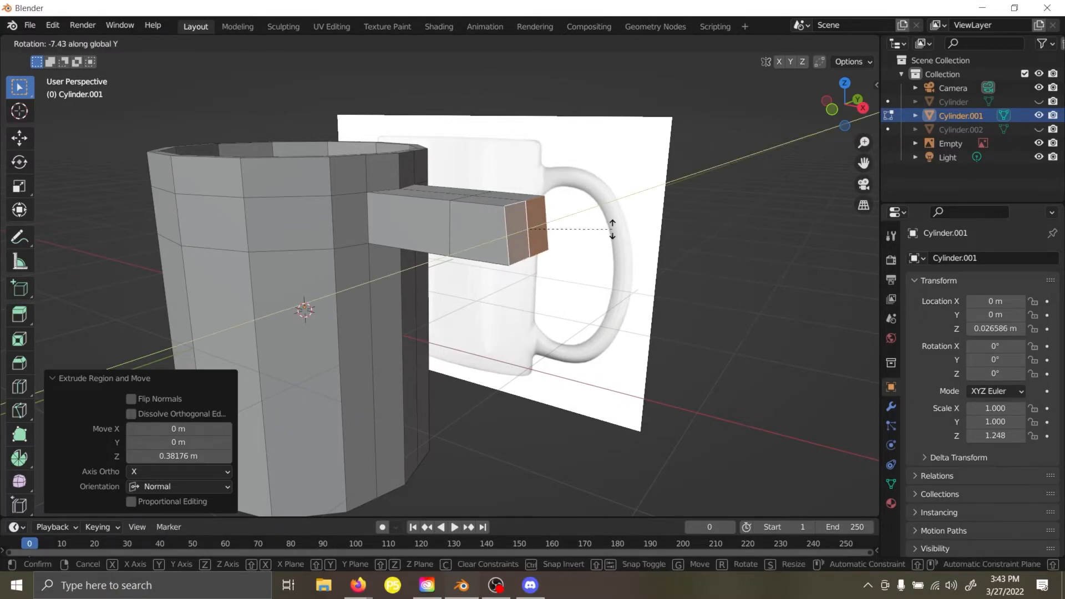
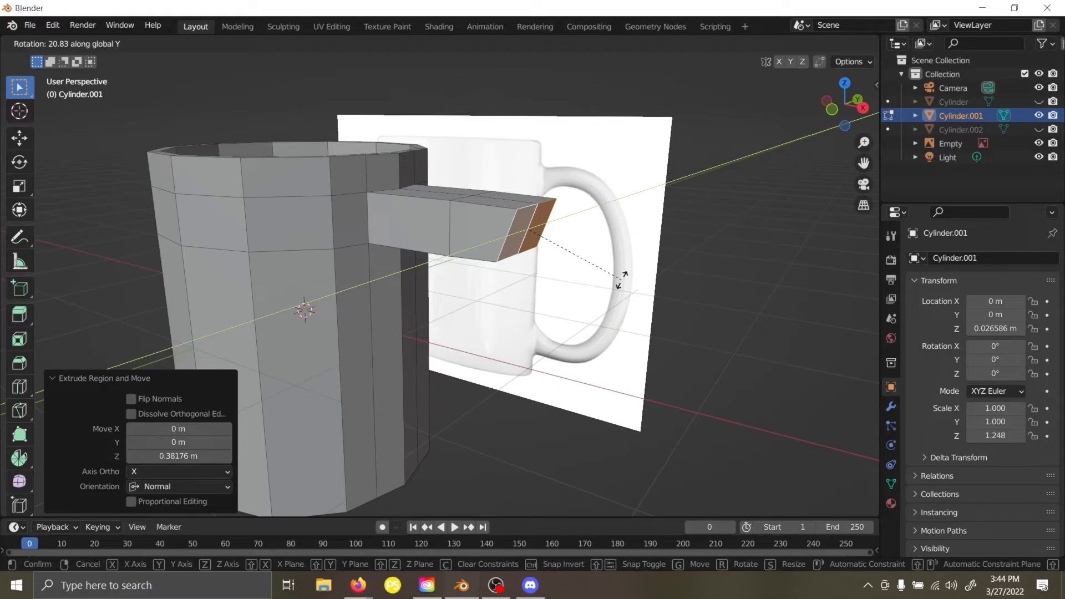
click(574, 348)
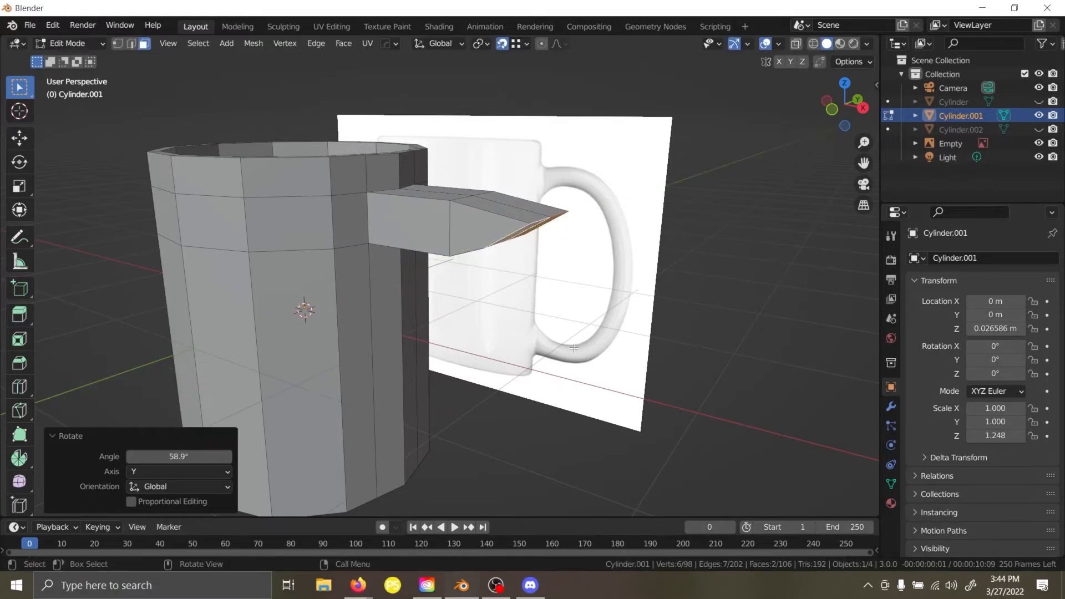
middle_drag(574, 348, 588, 344)
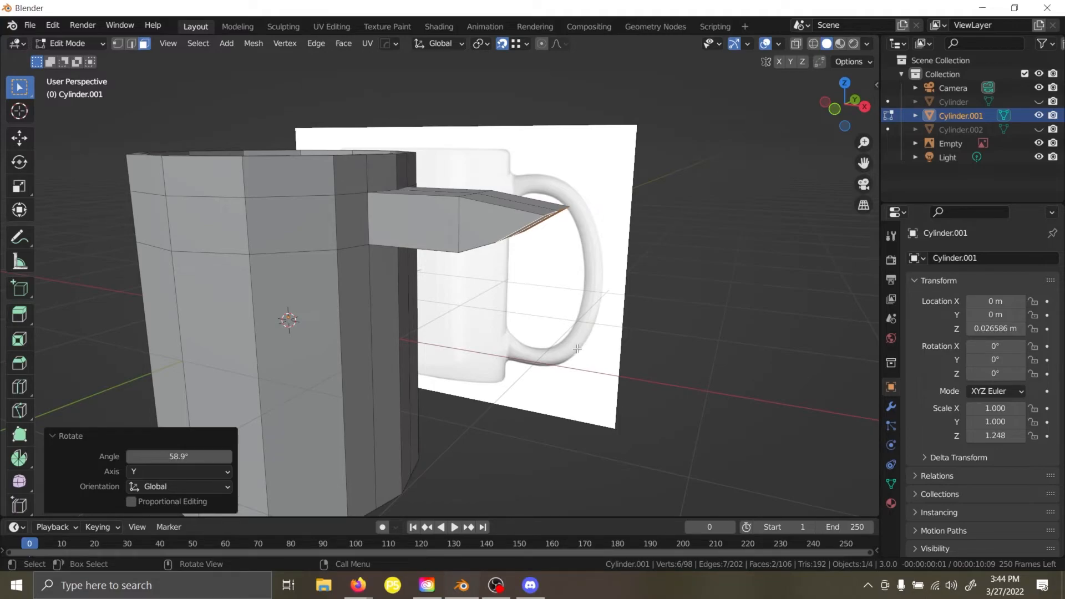
key(ctrl+z)
middle_drag(578, 348, 491, 285)
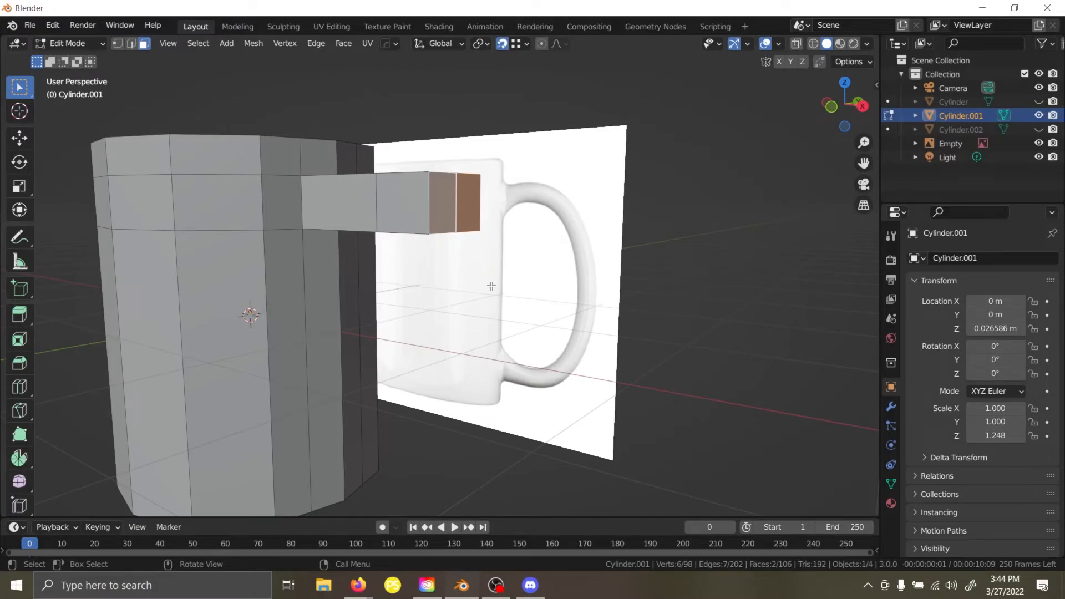
Rotate the stub's end faces about 98.7° in the front view, and cancel a trial move.
key(grave)
click(403, 220)
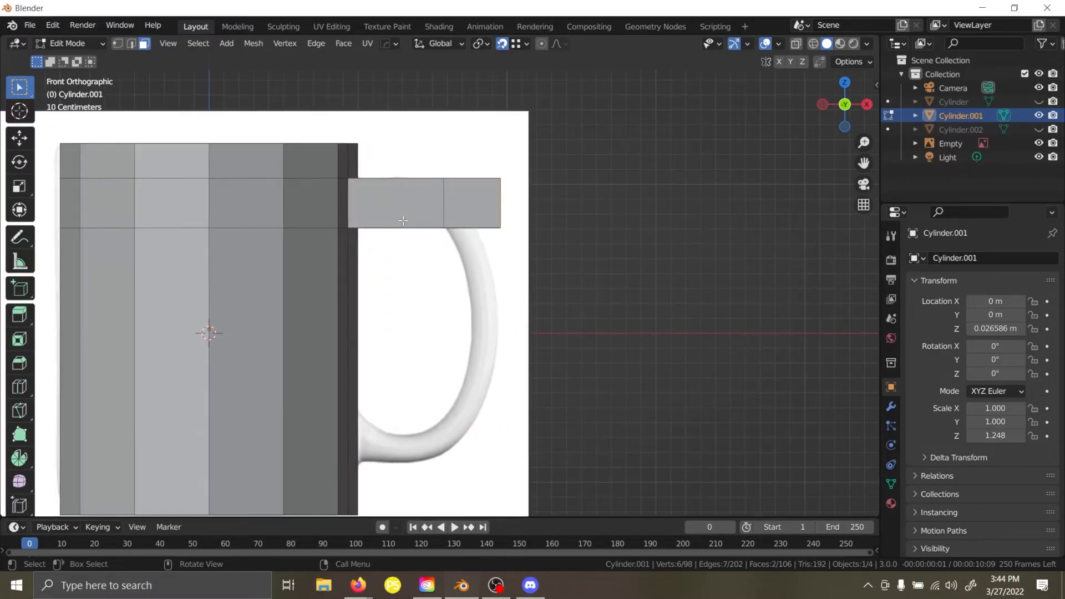
key(r)
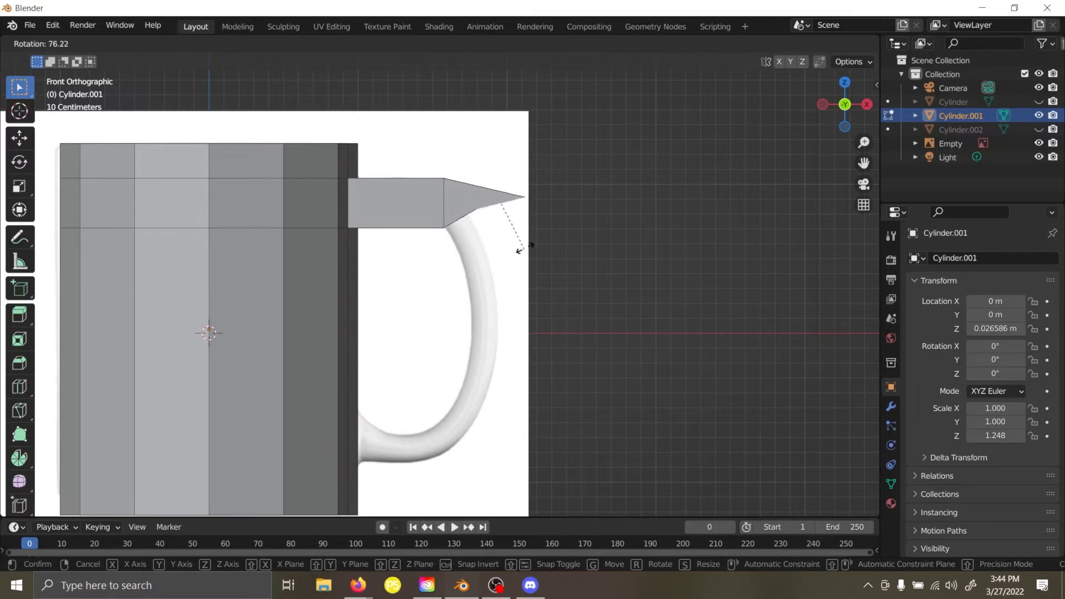
click(509, 314)
middle_drag(507, 307, 512, 286)
key(g)
right_click(505, 254)
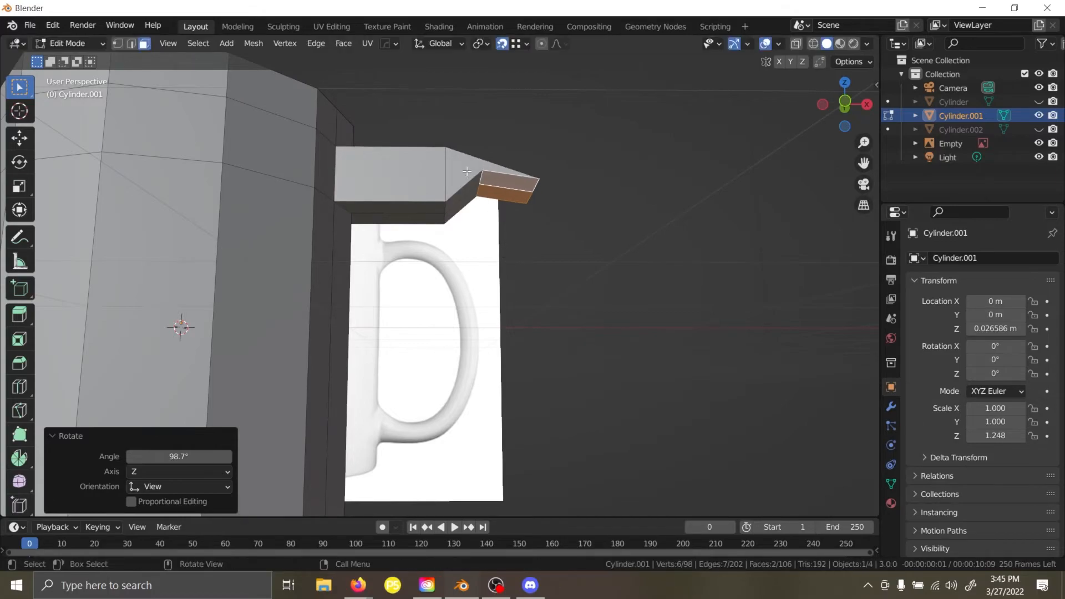
Switch to edge selection, try moving geometry at the rotated end down along the global Z axis, and undo it.
key(2)
mouse_move(485, 192)
middle_down()
mouse_move(476, 190)
mouse_move(491, 195)
middle_up()
key(g)
key(z)
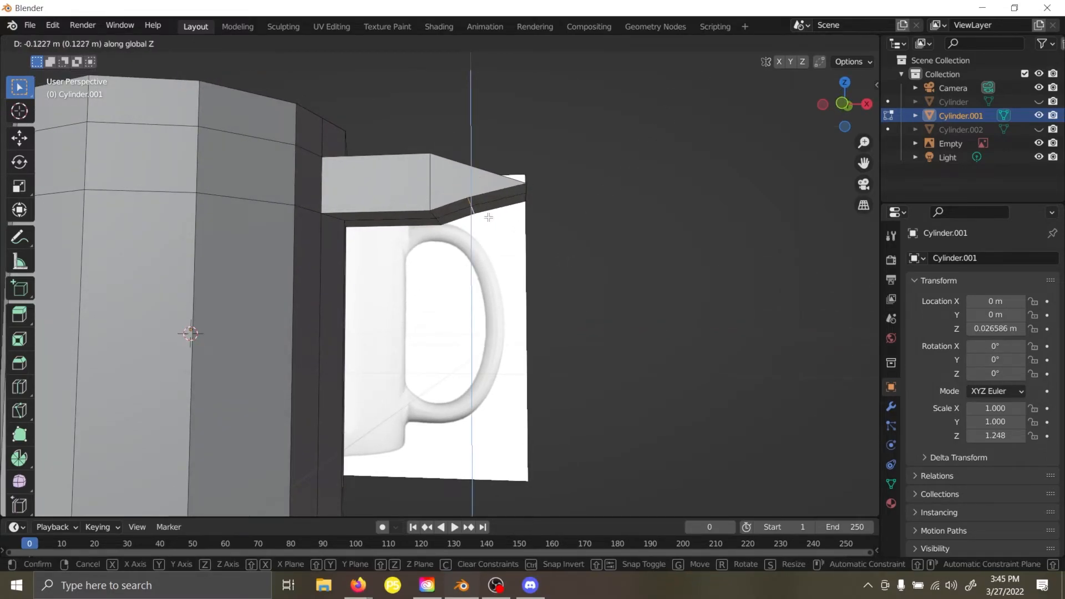
click(488, 215)
key(ctrl+z)
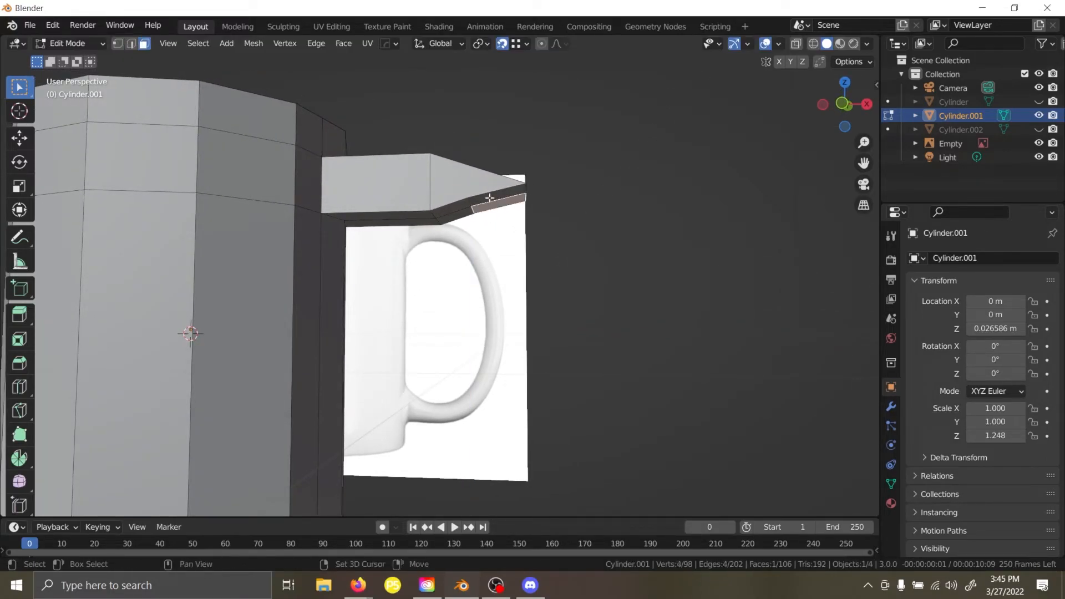
Try extruding the rotated end faces downward by about 0.48 m, and undo the extrusion.
key(e)
click(501, 282)
mouse_move(502, 281)
middle_down()
mouse_move(523, 288)
mouse_move(510, 285)
middle_up()
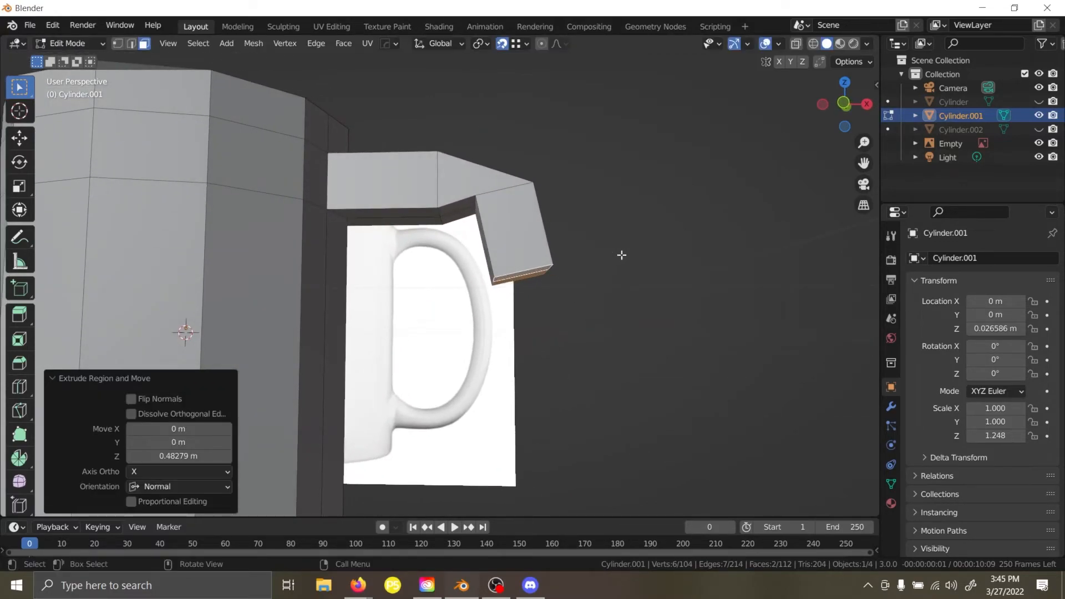
middle_drag(629, 255, 611, 278)
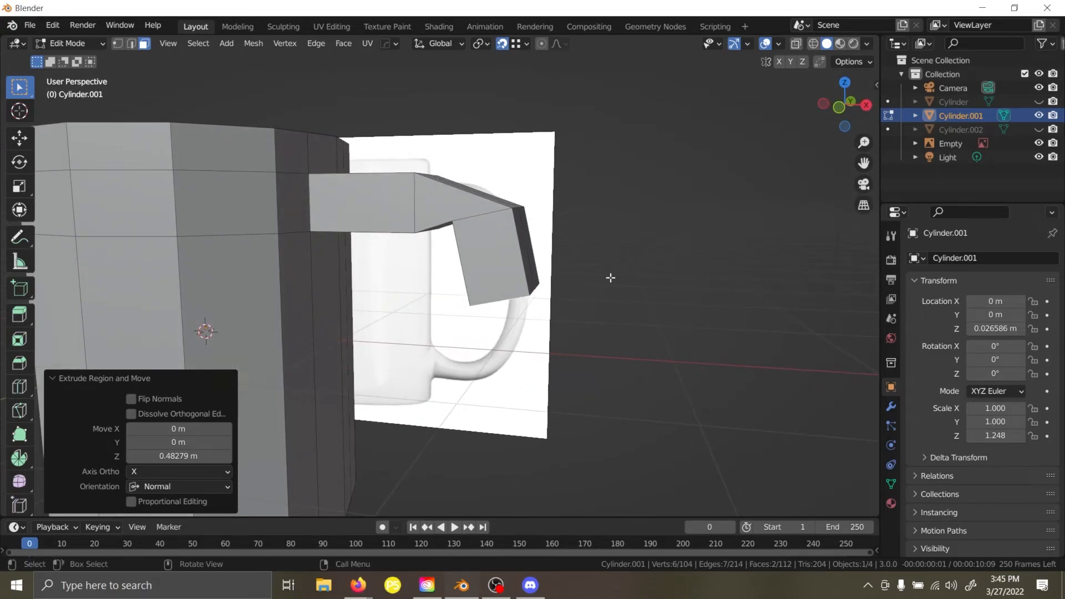
key(ctrl+z)
key(ctrl+z)
key(ctrl+z)
key(ctrl+z)
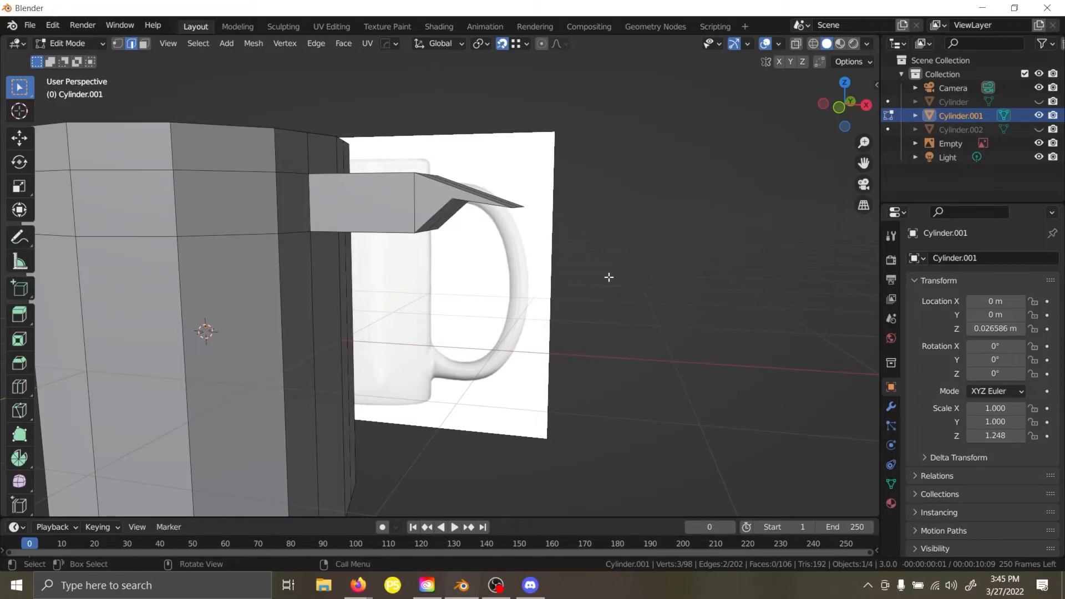
Try another rotation from the front view, and select the two rotated end faces in face selection mode.
key(grave)
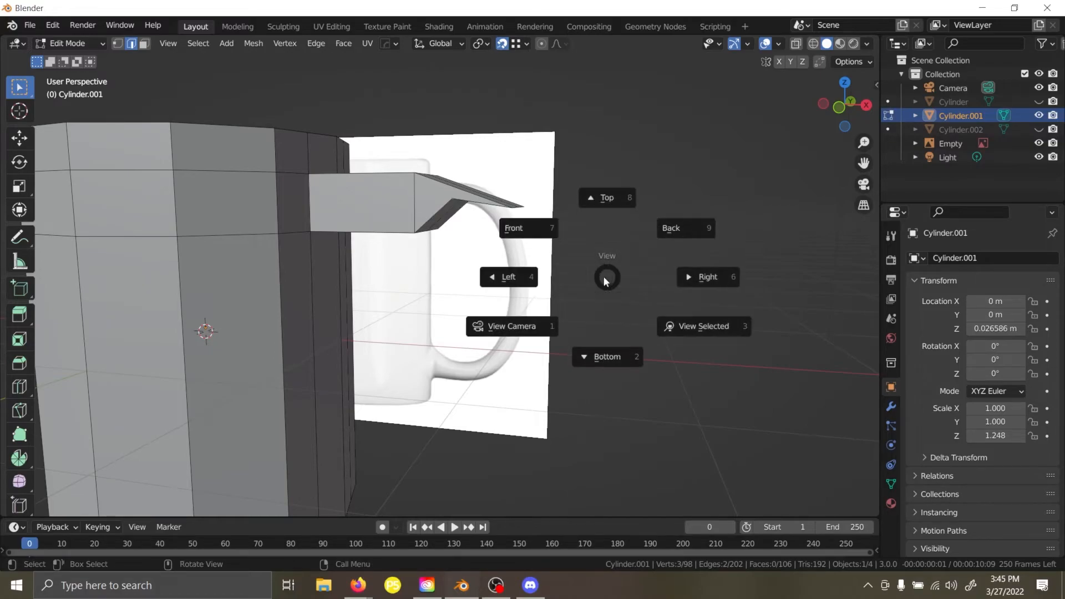
click(512, 210)
key(r)
click(611, 176)
middle_drag(526, 210, 503, 171)
key(3)
click(500, 169)
shift+click(502, 188)
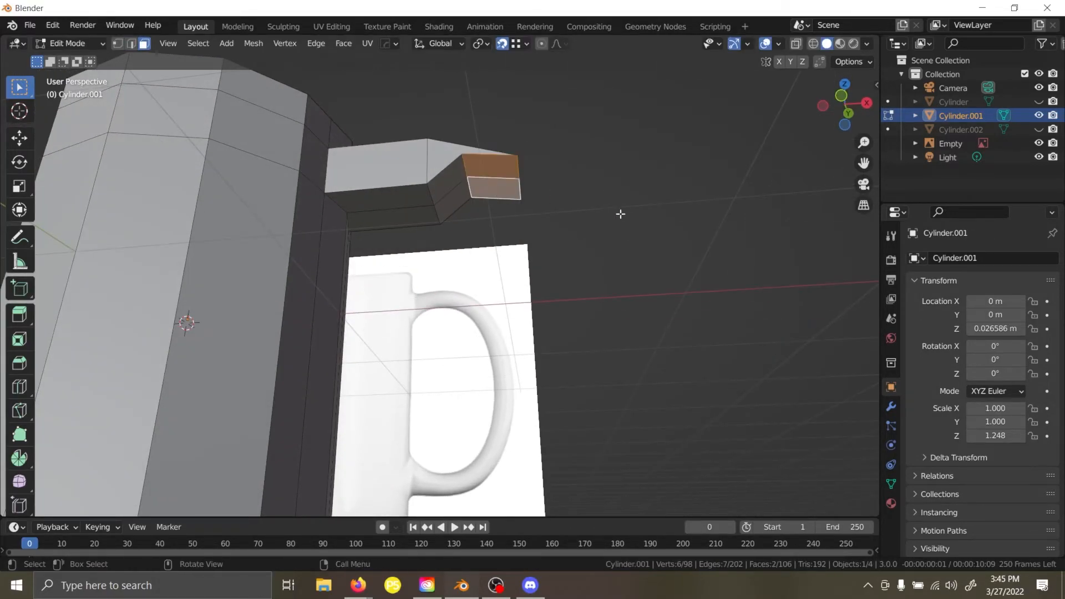
From the front view, move the two end faces about -0.034 m in X and 0.041 m in Z.
key(grave)
click(526, 266)
key(grave)
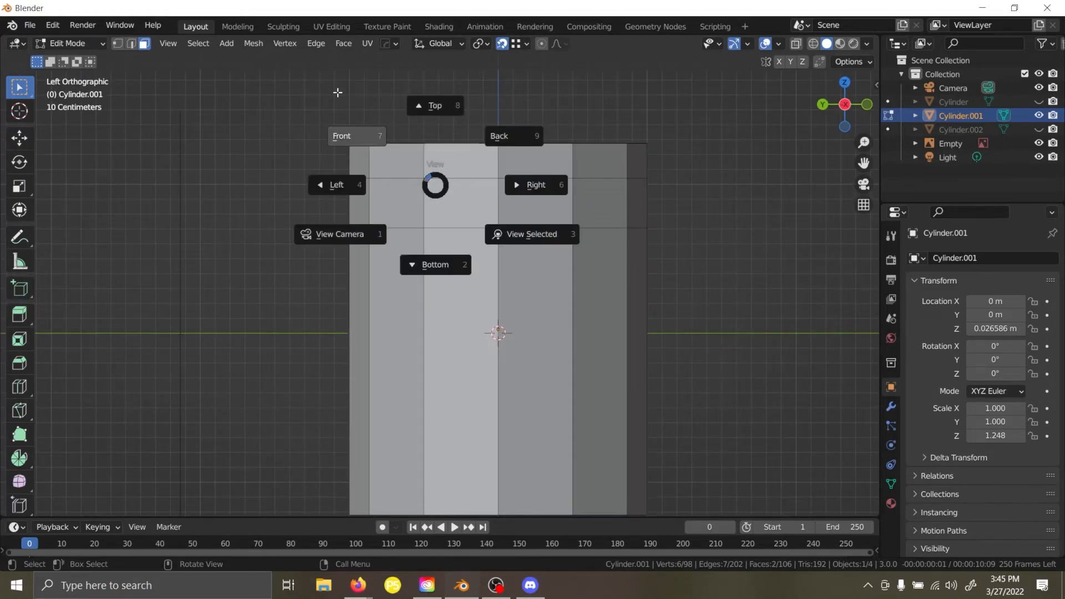
click(339, 97)
key(g)
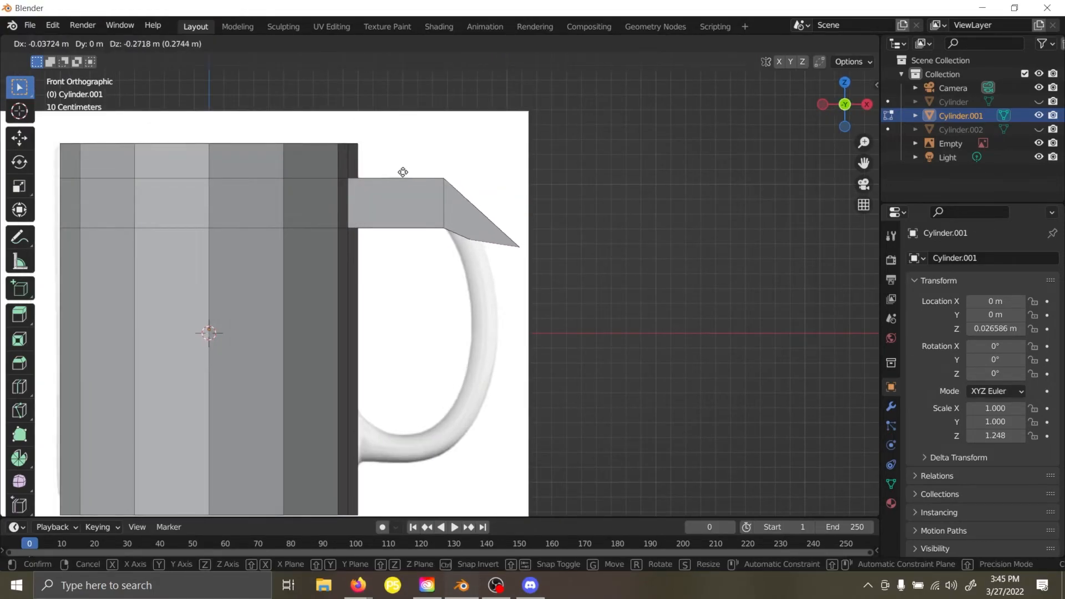
click(404, 124)
Try moving the end faces about -0.097 m in X and -0.375 m in Z, and undo the move.
scroll(482, 137, up, 4)
shift+middle_drag(482, 137, 458, 193)
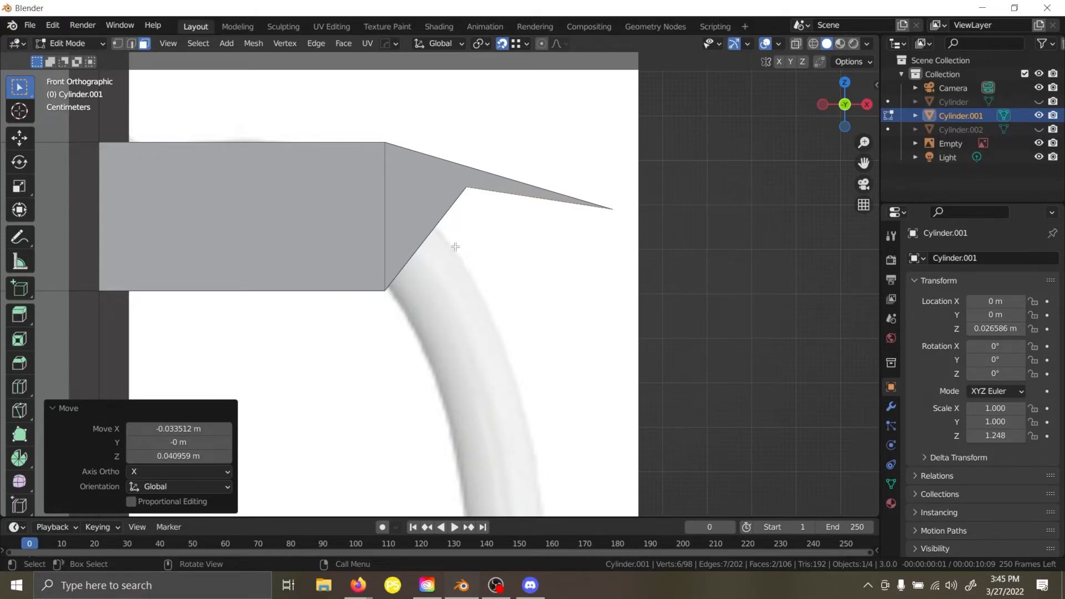
key(g)
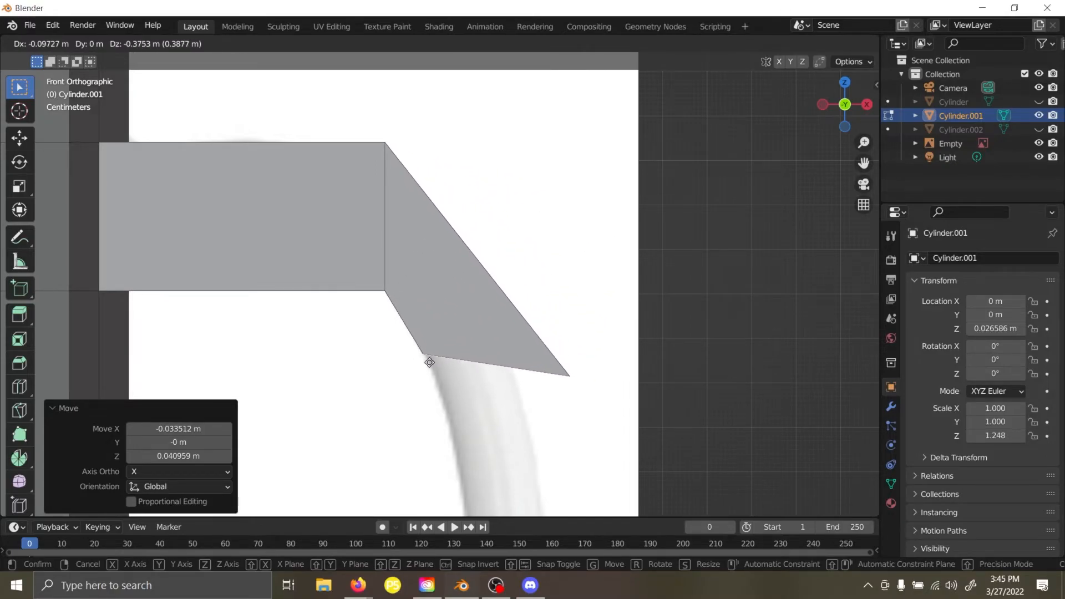
click(429, 363)
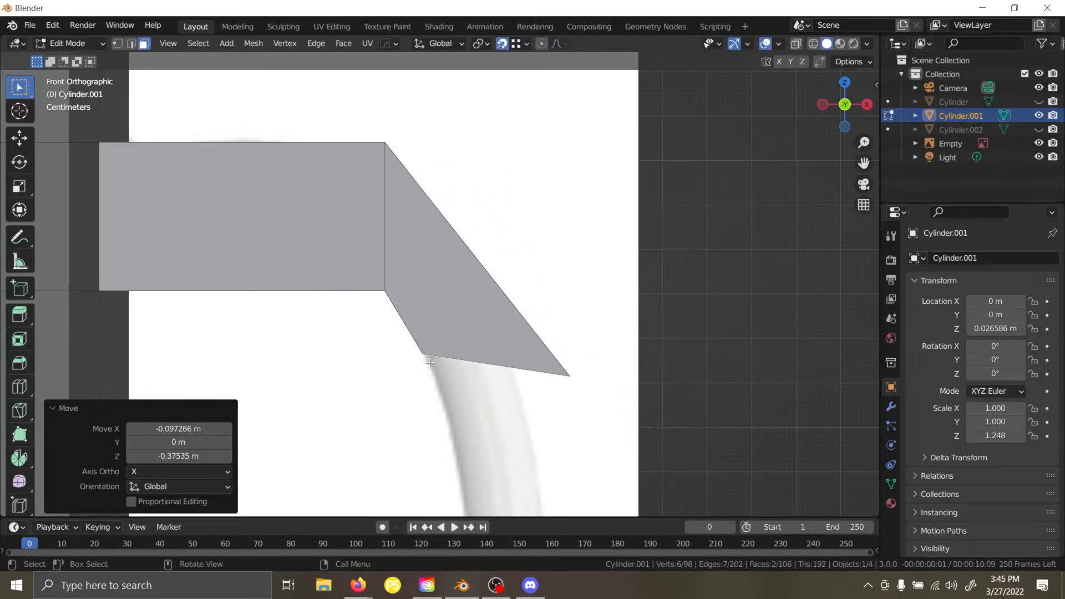
key(ctrl+z)
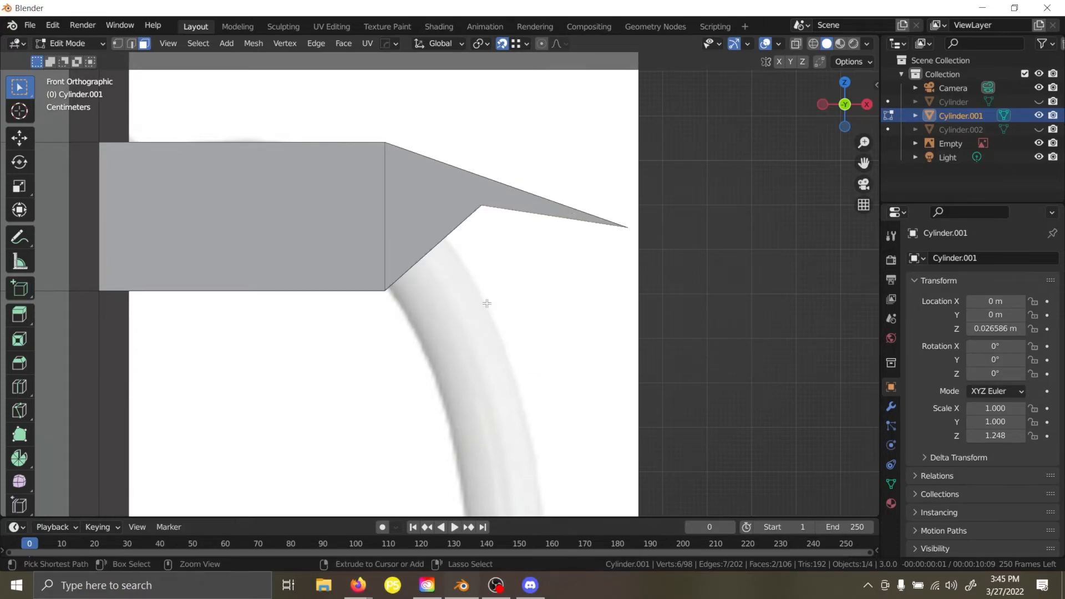
Undo the earlier changes to the end faces back to the straight, unrotated extrusion.
key(2)
key(ctrl+z)
key(ctrl+z)
key(ctrl+z)
key(ctrl+z)
key(ctrl+z)
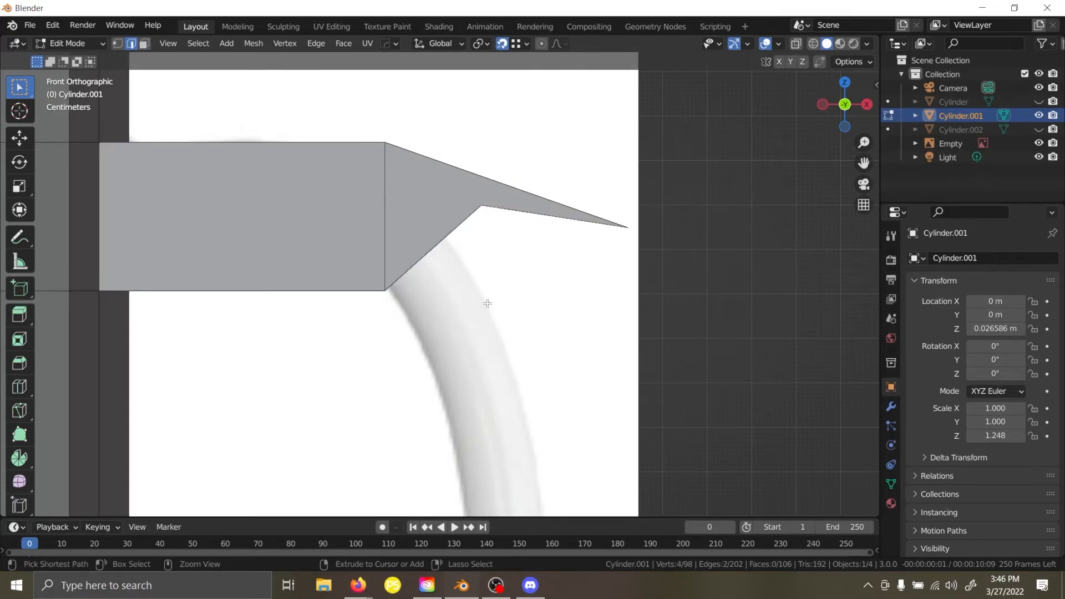
key(ctrl+z)
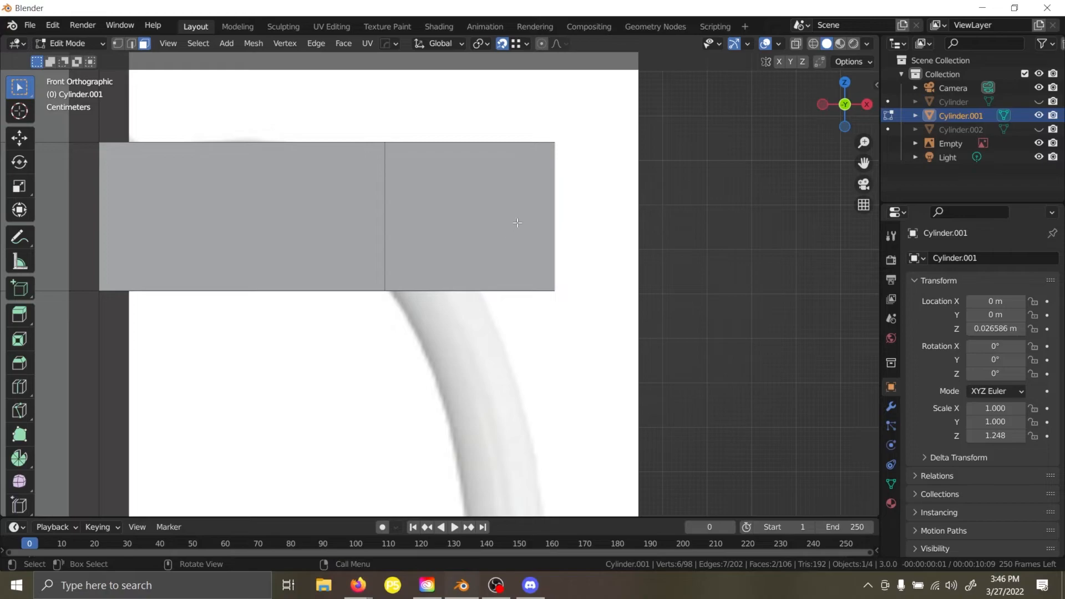
Rotate the end faces about 98.8° in the front view and move them about -0.18 m in X and -0.34 m in Z.
key(r)
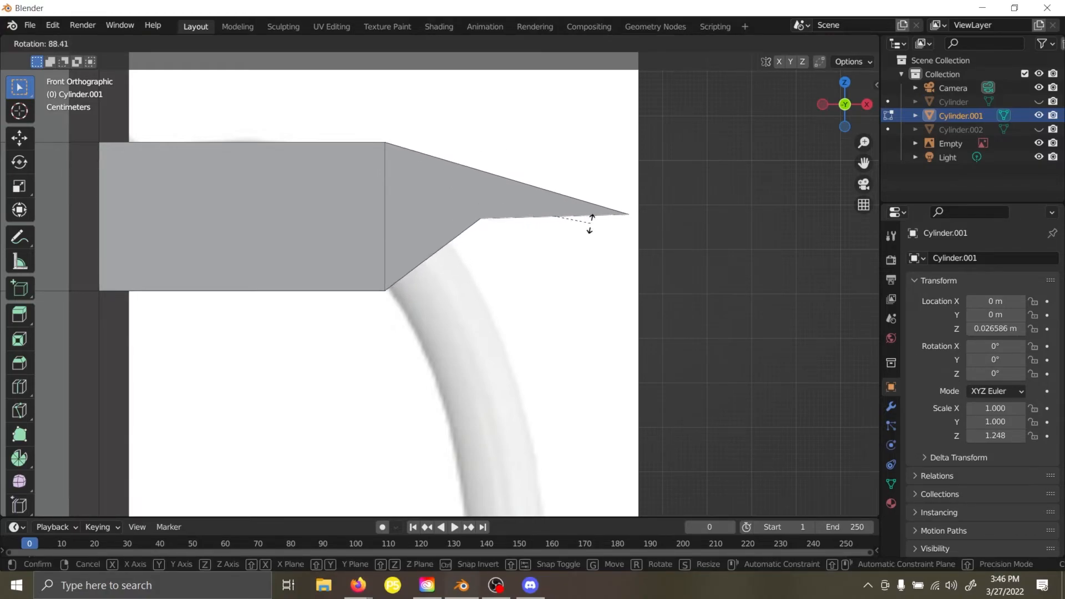
click(591, 231)
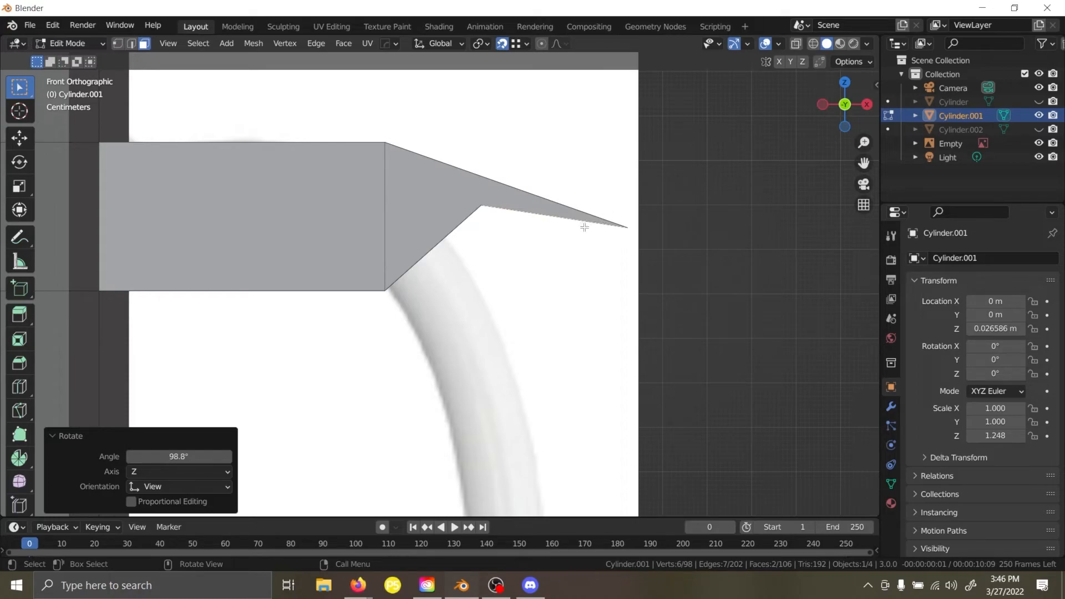
key(g)
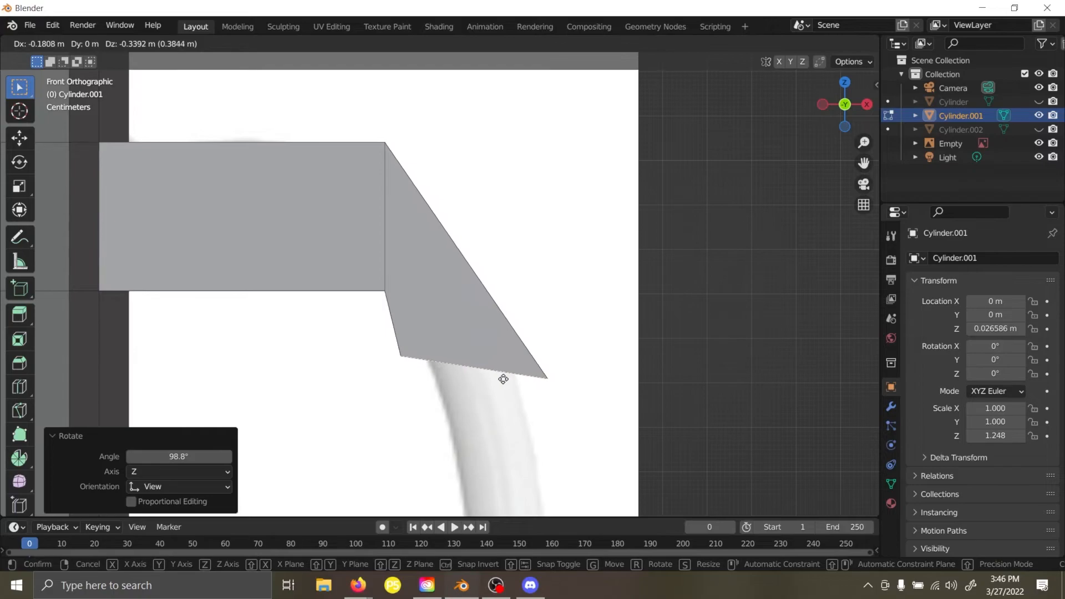
click(503, 379)
Switch to wireframe shading and move the end faces about 0.005 m in X and 0.074 m in Z over the reference handle.
key(z)
click(438, 350)
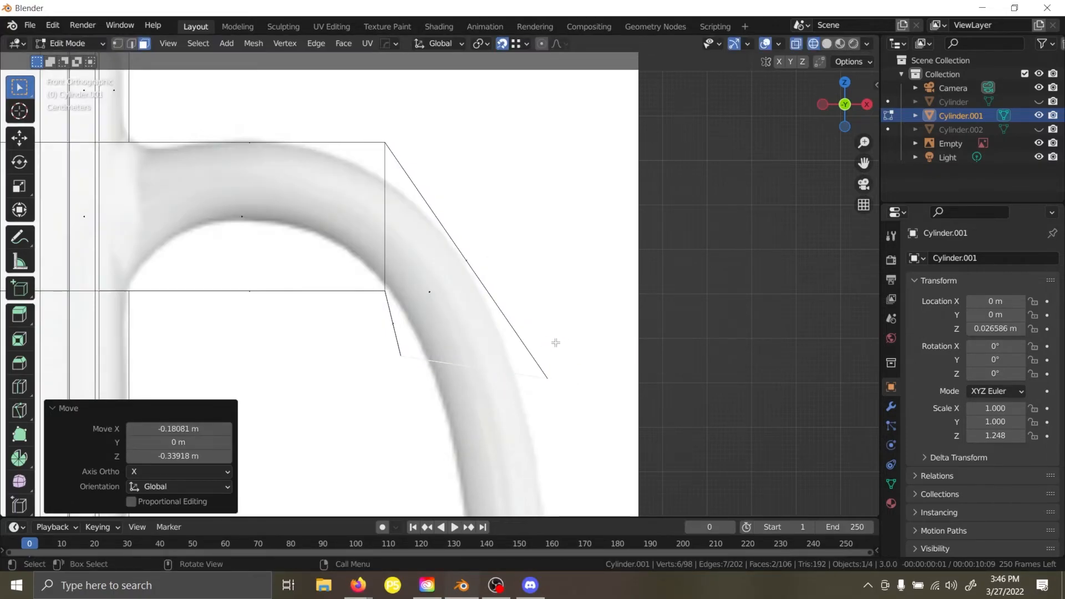
key(g)
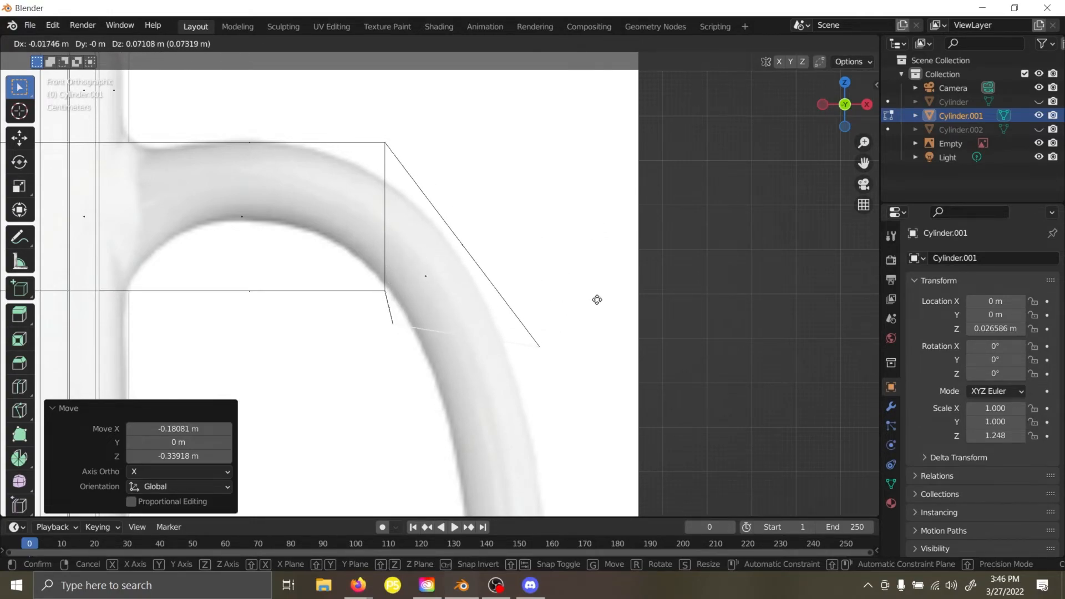
click(607, 295)
Extrude the end faces about 0.57 m downward along their normals in the front view beside the reference handle.
scroll(607, 296, down, 2)
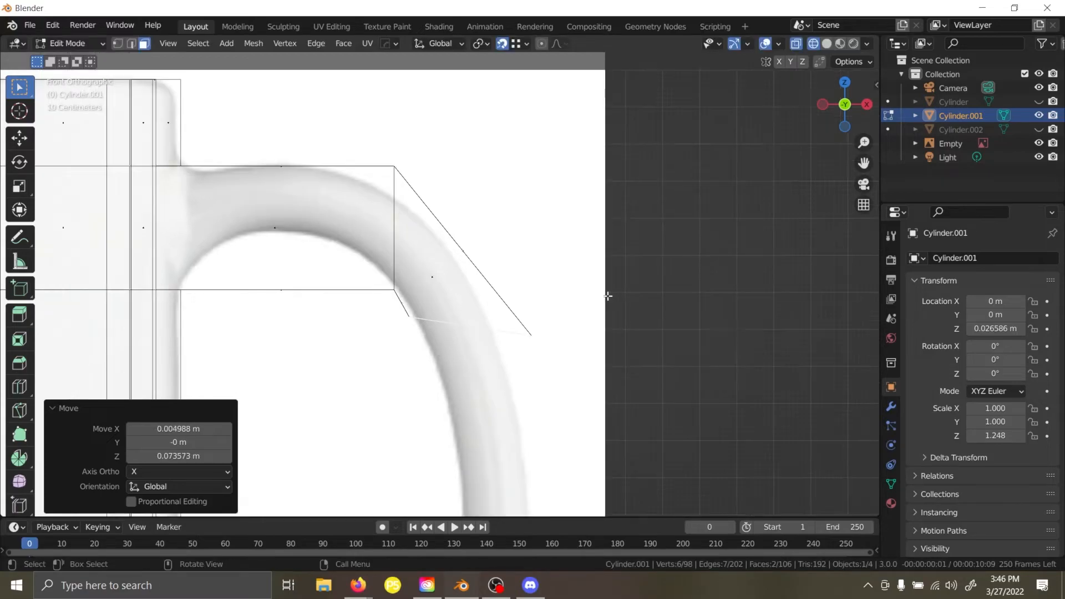
middle_drag(572, 314, 571, 319)
key(grave)
click(490, 261)
shift+middle_drag(486, 363, 510, 224)
scroll(509, 289, down, 1)
key(e)
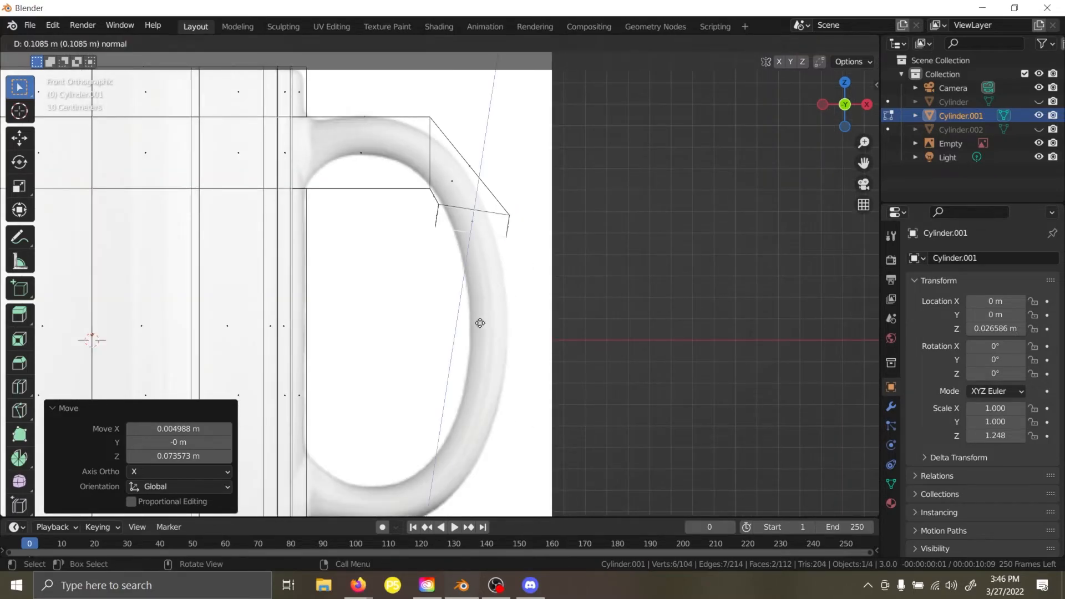
click(449, 415)
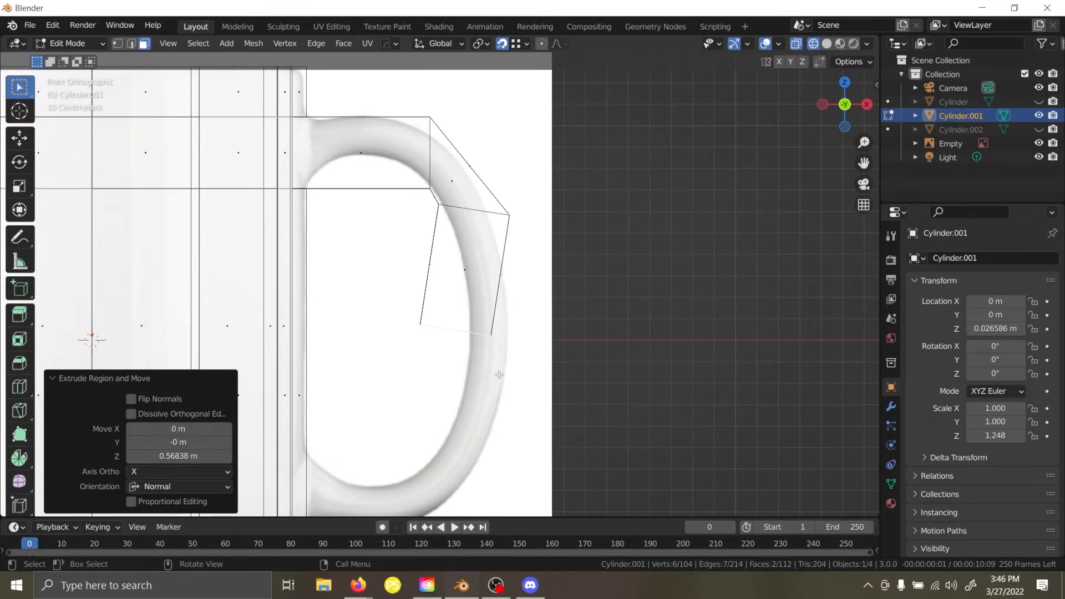
Move the handle's end faces about 0.14 m in X and 0.096 m in Z, and rotate them to follow the reference curve.
key(g)
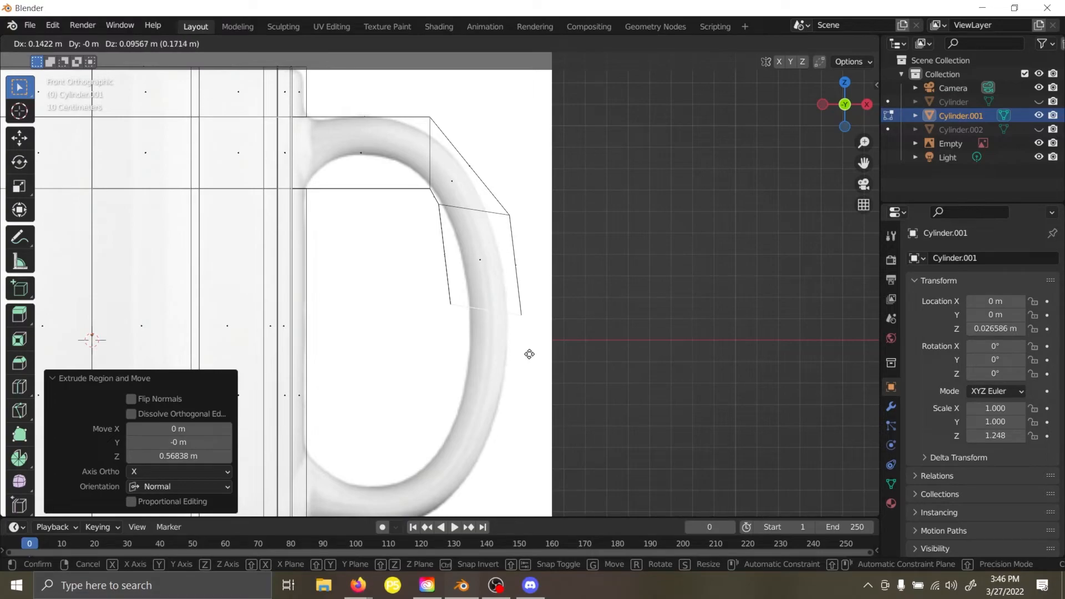
click(530, 354)
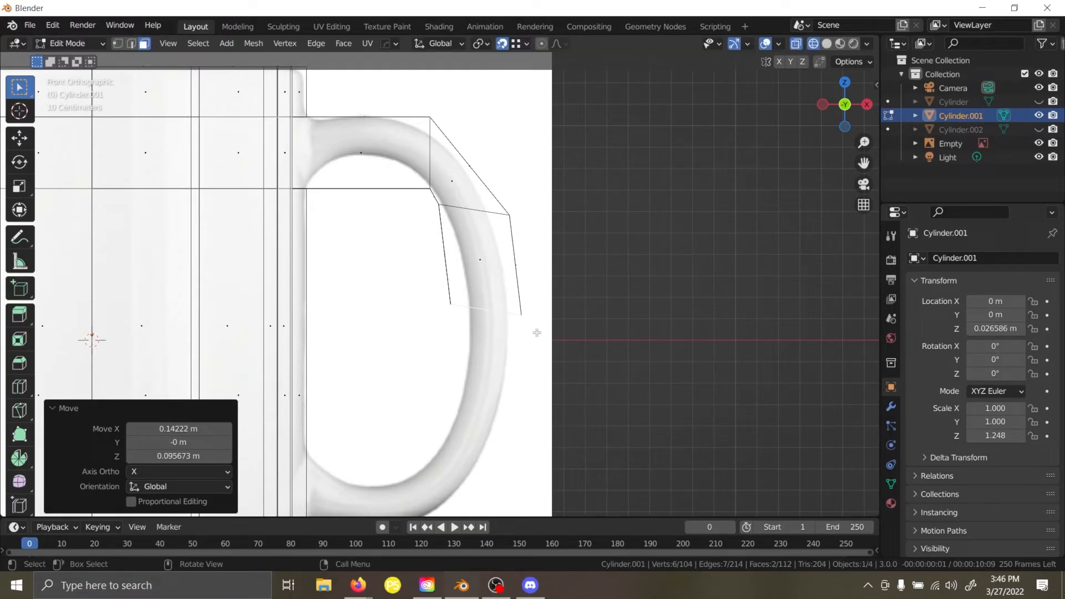
key(r)
click(564, 321)
Extrude the end faces about 0.45 m downward and rotate them inward to follow the handle's lower bend.
key(e)
click(555, 414)
key(r)
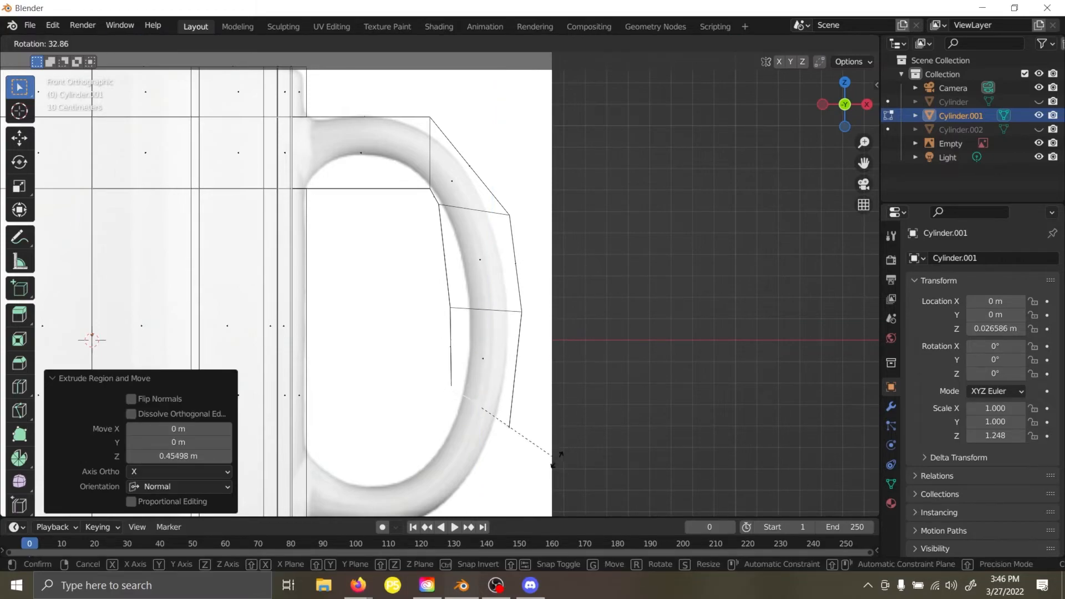
click(547, 466)
Extrude the end faces further around the lower bend and move them about 0.023 m in X and -0.041 m in Z.
key(e)
click(502, 512)
key(g)
click(573, 444)
shift+middle_drag(574, 444, 611, 362)
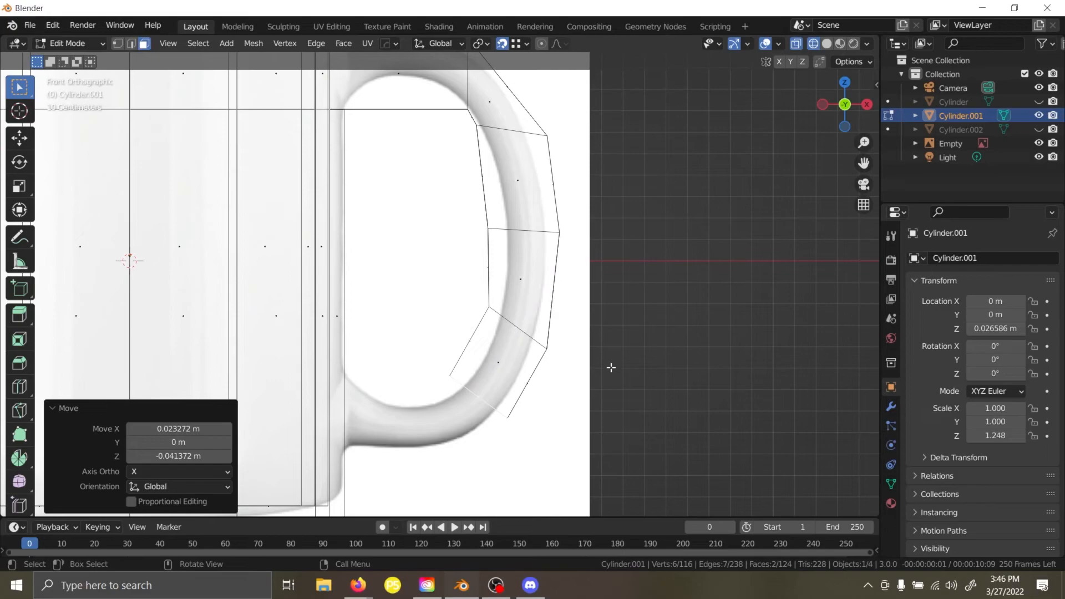
Extrude the end faces about 0.31 m, rotate them toward the mug, and move them about -0.137 m in X and 0.106 m in Z.
key(e)
click(568, 410)
key(r)
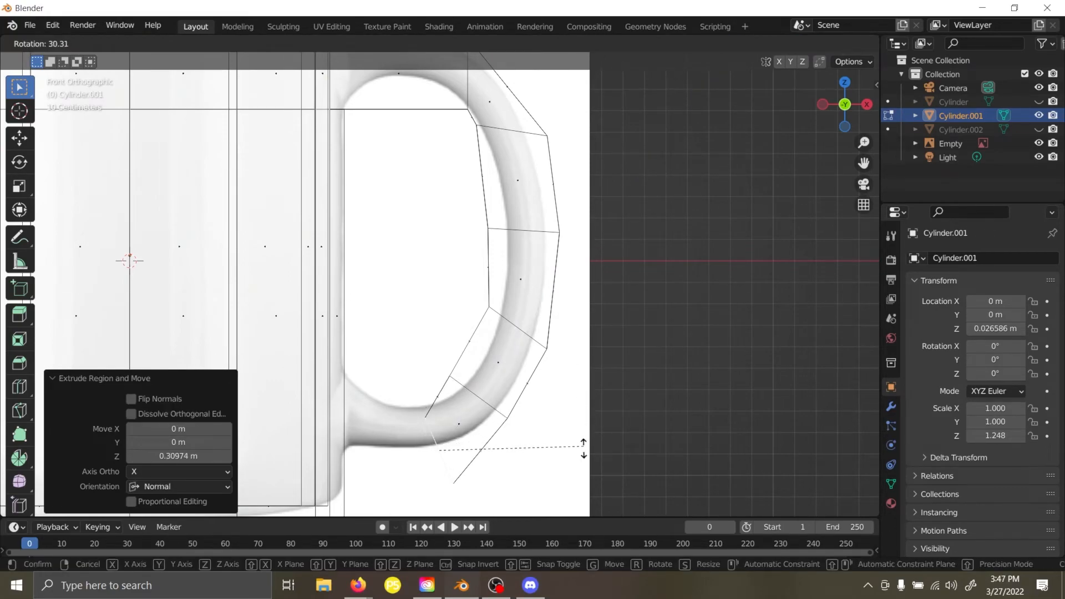
click(582, 462)
key(g)
click(549, 438)
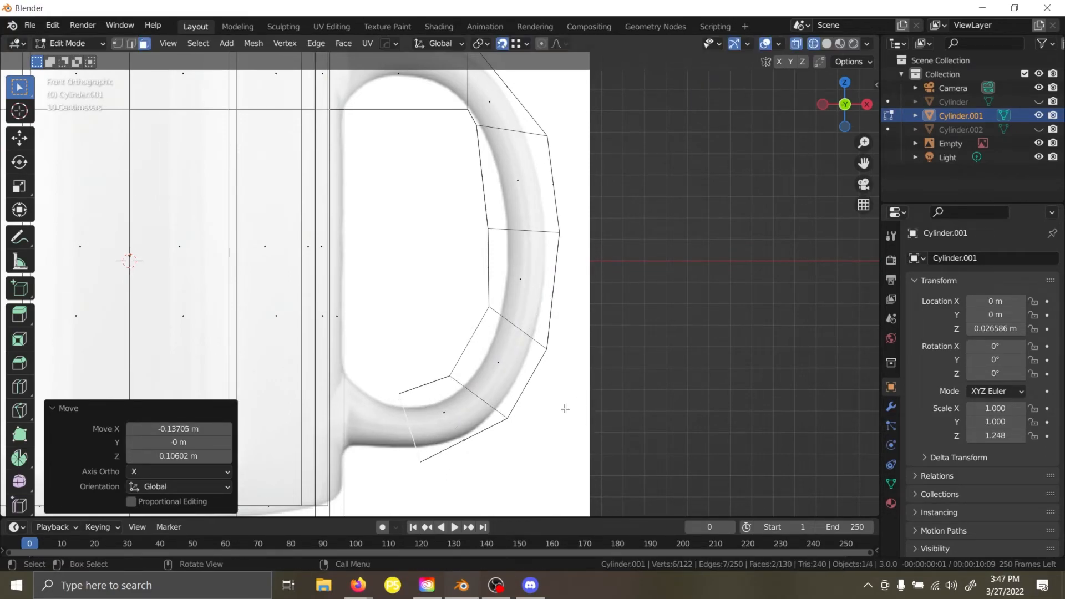
Rotate the end faces about 13.2° and extrude them about 0.18 m toward the mug body.
key(r)
click(572, 436)
key(e)
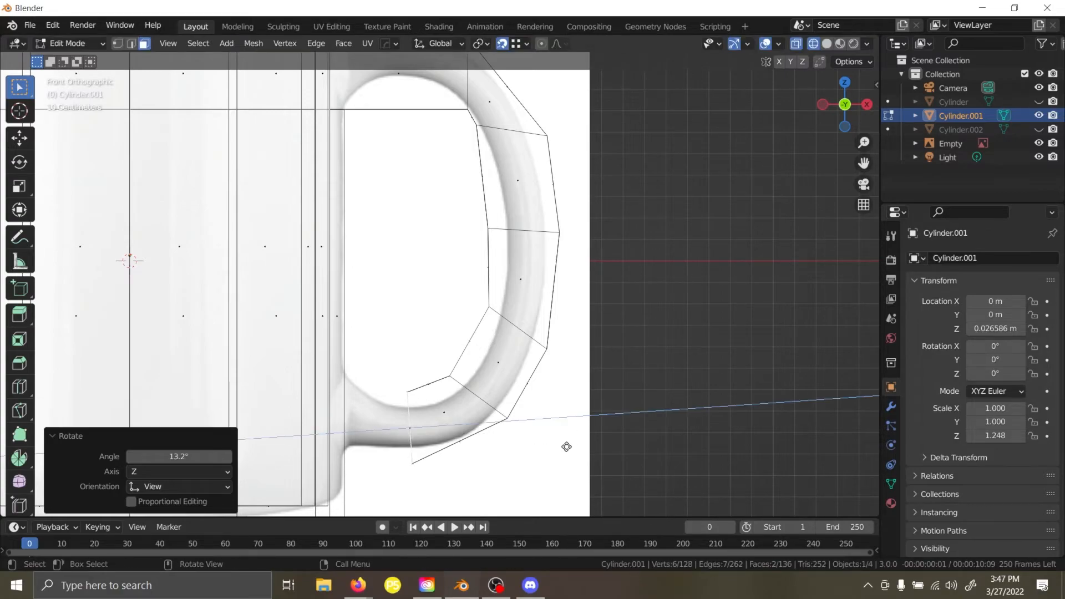
click(533, 439)
key(g)
key(Escape)
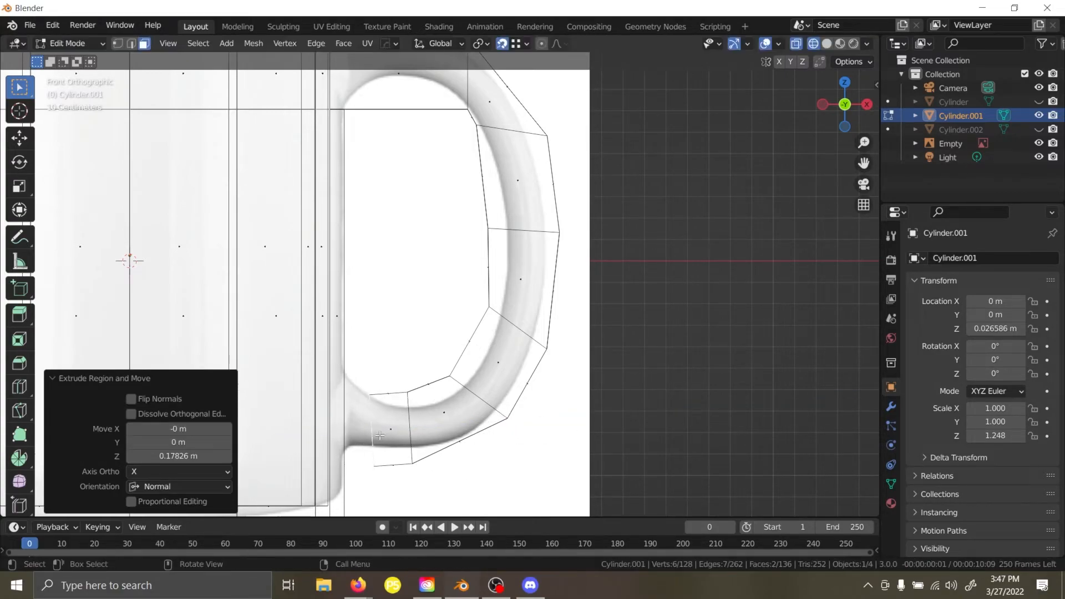
Move the end faces about -0.10 m in X and 0.098 m in Z to the mug wall and rotate them about 8°.
key(g)
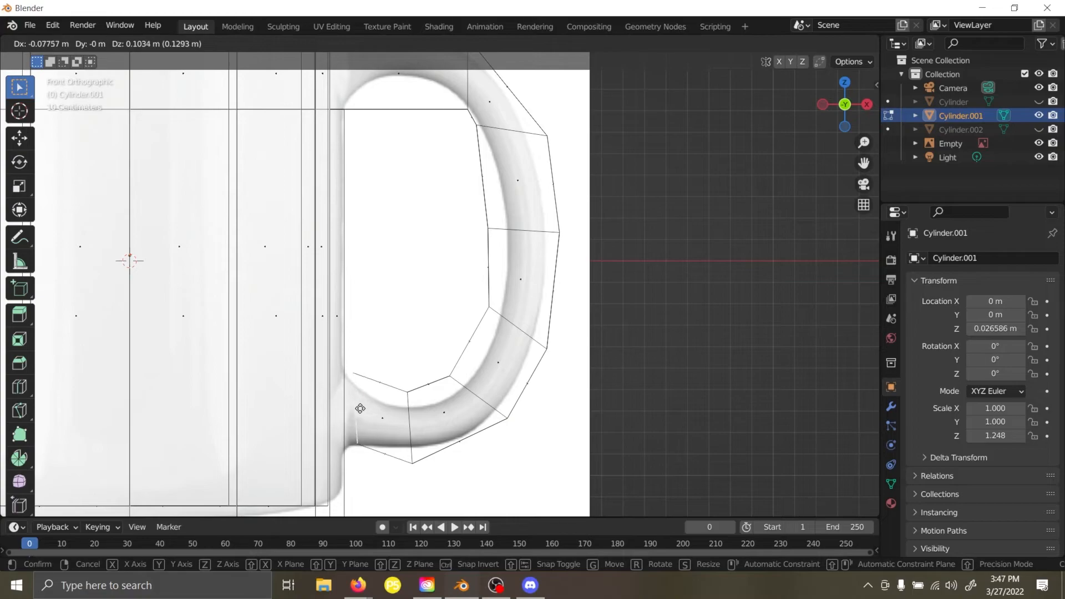
click(356, 409)
key(r)
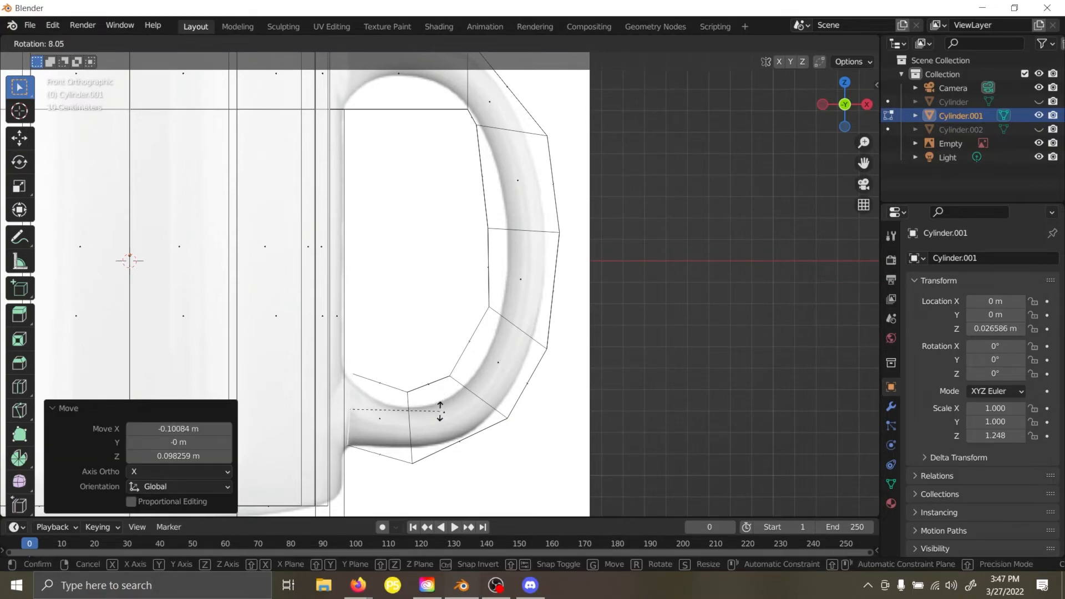
click(472, 379)
Add a single loop cut near the middle of the handle's straight upper section.
shift+middle_drag(390, 125, 393, 172)
shift+middle_drag(402, 135, 402, 162)
key(ctrl+r)
click(406, 146)
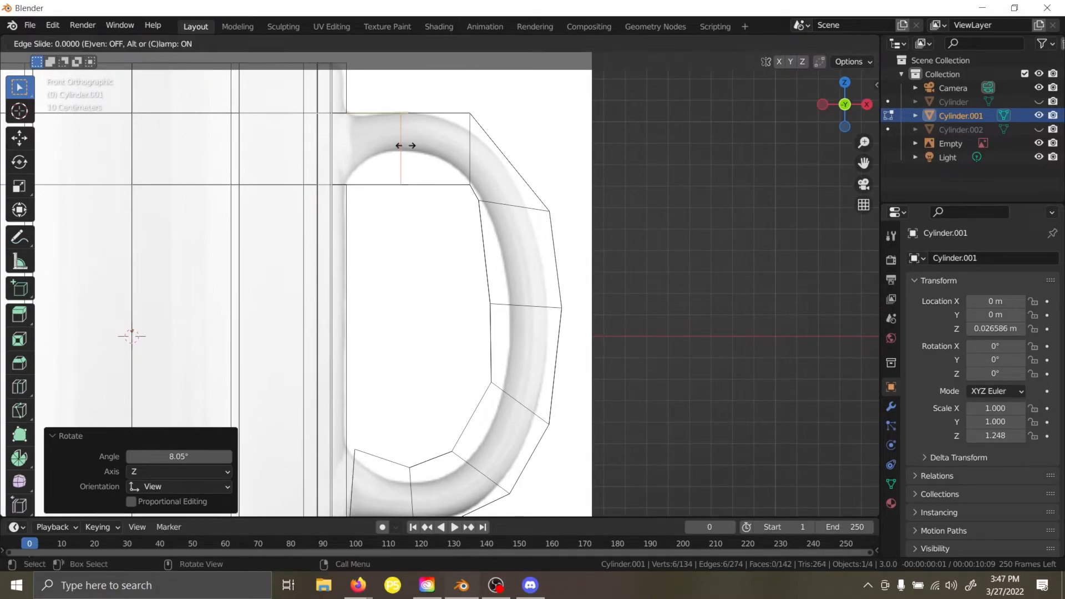
click(405, 145)
Flatten the new edge loop by scaling it to 0 along X.
key(g)
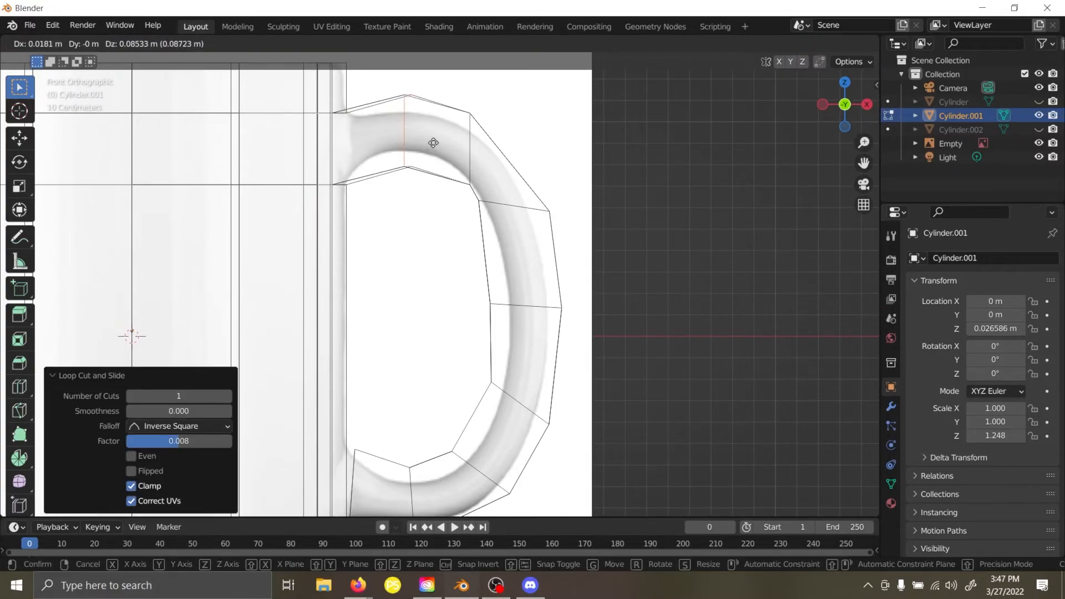
middle_drag(434, 138, 434, 142)
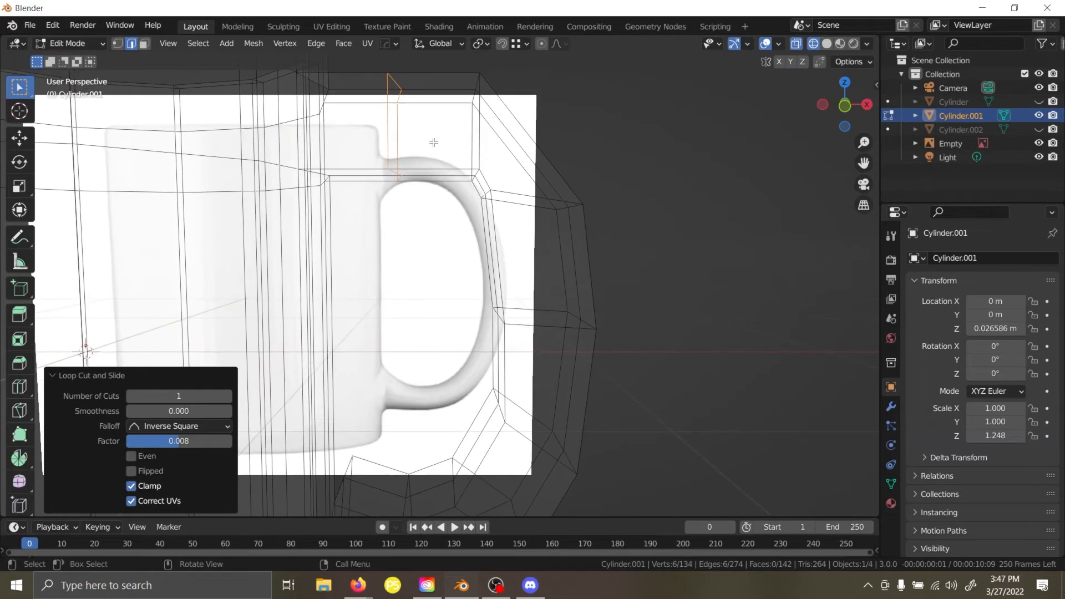
key(s)
key(x)
key(0)
key(Return)
Return to the front view and move the flattened loop about 0.013 m in X and 0.062 m in Z.
key(grave)
click(339, 96)
key(g)
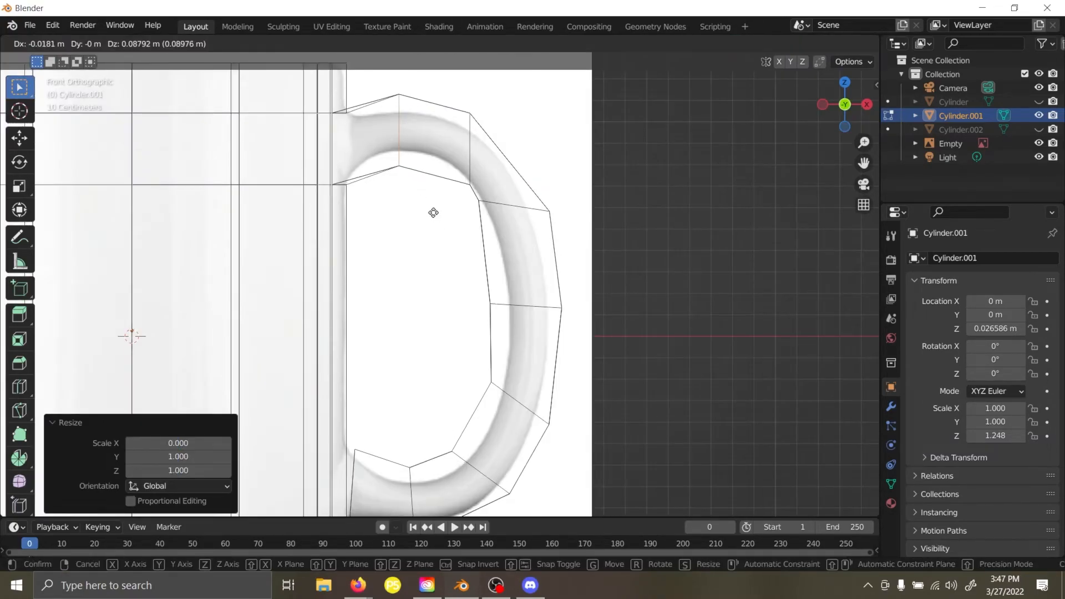
click(440, 220)
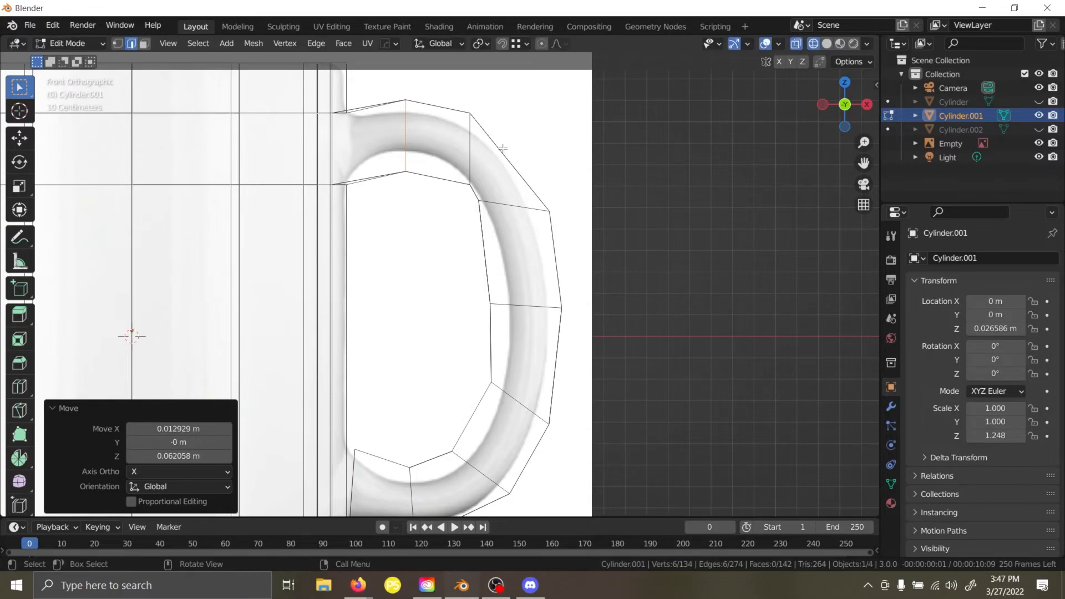
In vertex mode, lower the new loop's top vertices about 0.06 m and move the upper outer corner vertices about -0.02 m in X and -0.07 m in Z.
click(118, 47)
key(g)
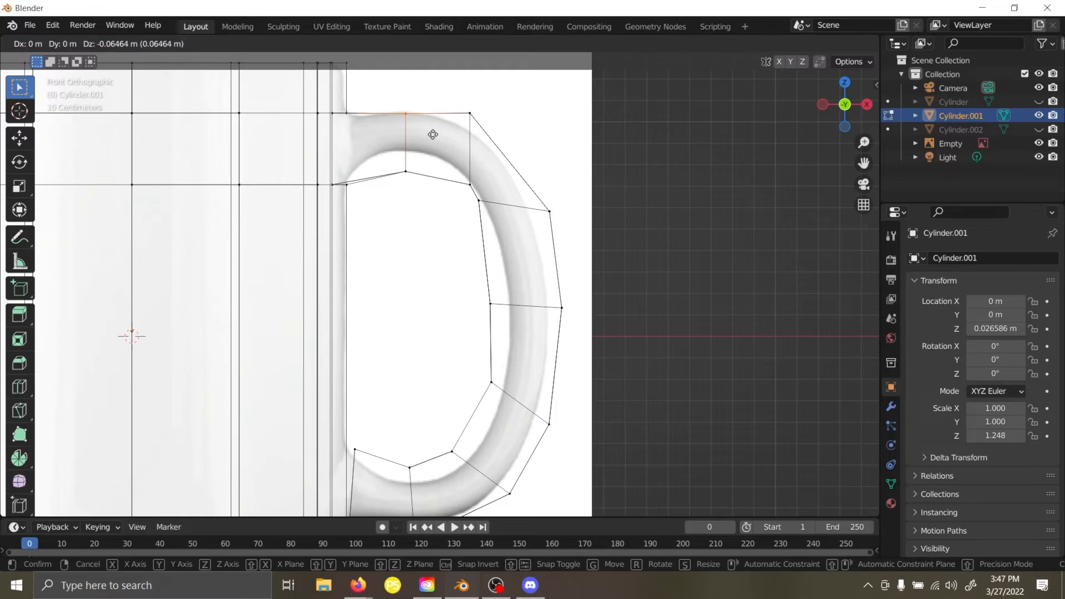
click(430, 135)
drag(449, 97, 493, 119)
key(g)
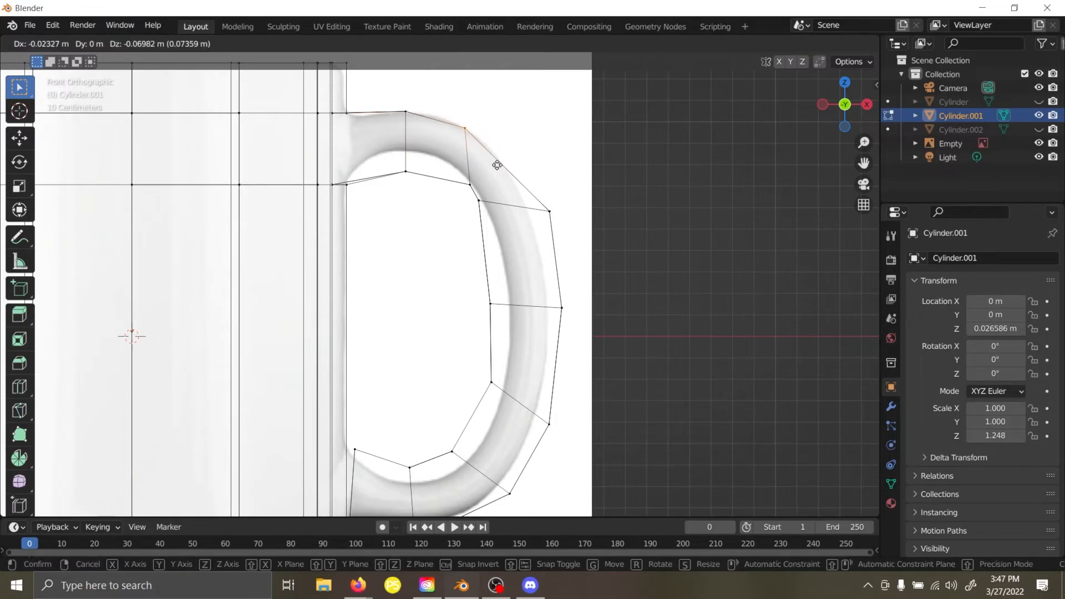
click(494, 167)
key(g)
right_click(559, 201)
key(g)
right_click(414, 165)
Move the inner vertices of the first two upper rings up onto the reference handle's inner edge.
drag(393, 158, 437, 196)
key(g)
click(436, 174)
click(481, 186)
key(g)
right_click(482, 185)
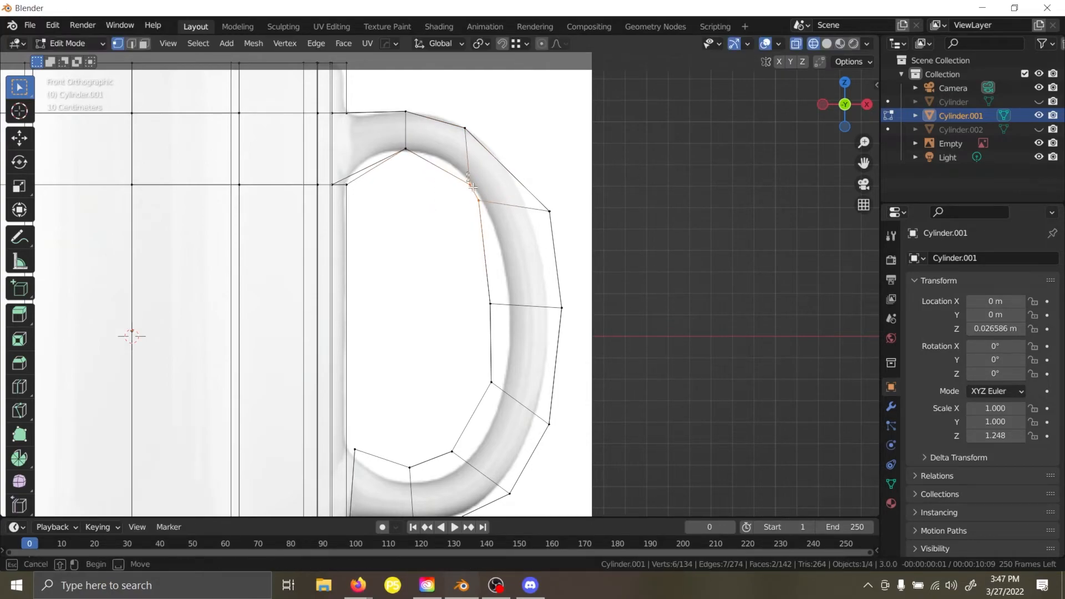
key(g)
click(472, 181)
Fit the third ring to the reference by moving its inner vertices slightly outward and its outer vertices about -0.13 m in X and 0.093 m in Z.
click(479, 201)
key(g)
click(490, 216)
click(549, 211)
key(g)
click(538, 200)
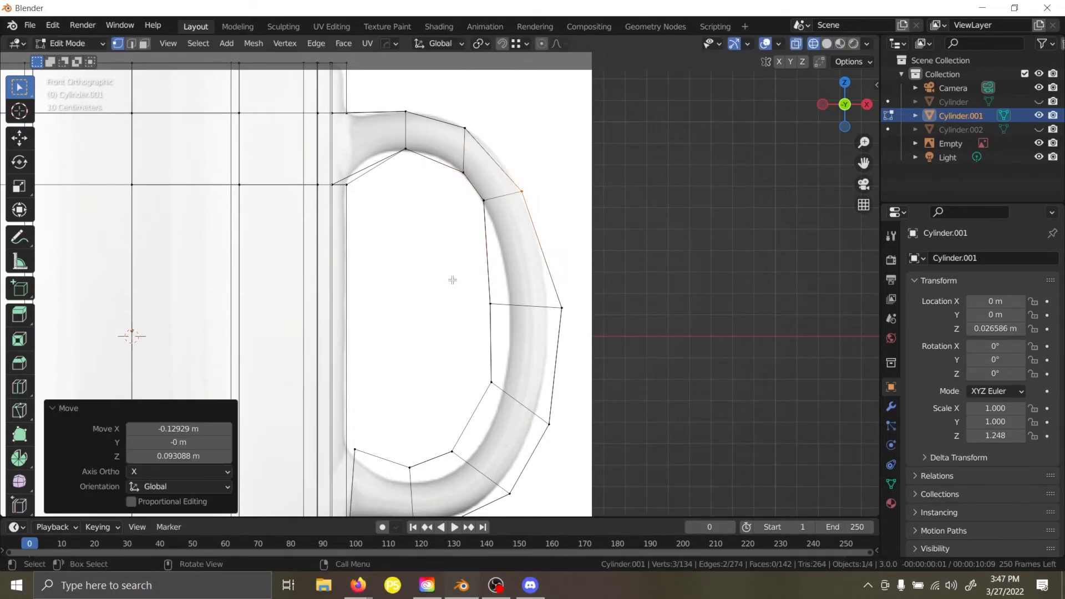
Move the mid-handle ring's inner vertices outward and its outer vertices about -0.054 m in X and 0.047 m in Z onto the reference edges.
click(520, 334)
key(g)
click(541, 327)
click(563, 309)
key(g)
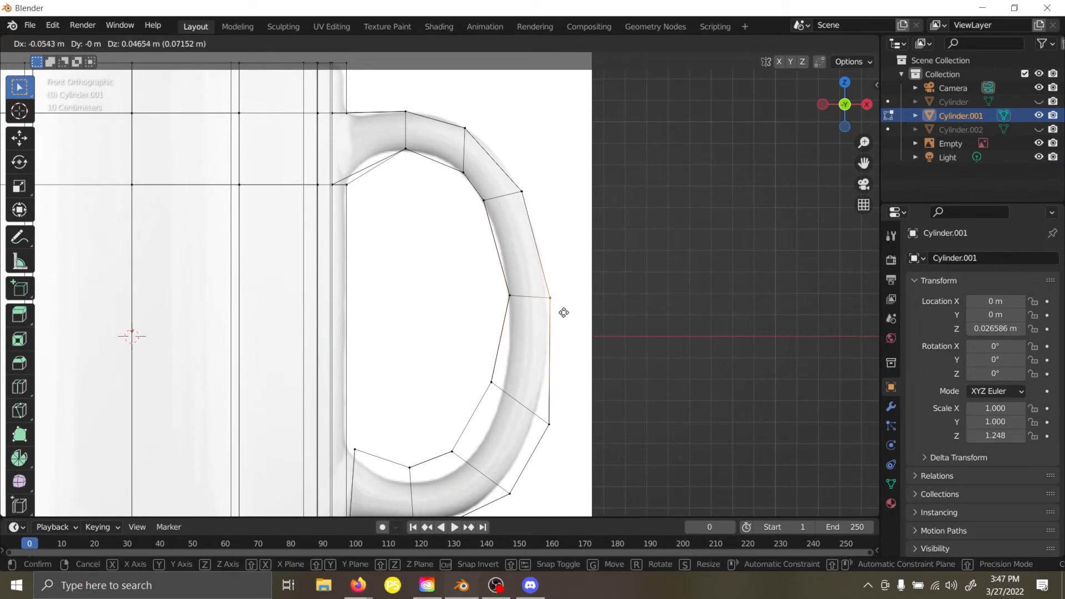
click(564, 311)
Move the ring below mid-handle onto the reference: inner vertices about 0.067 m in X and -0.028 m in Z, outer about -0.059 m and 0.049 m.
click(492, 382)
key(g)
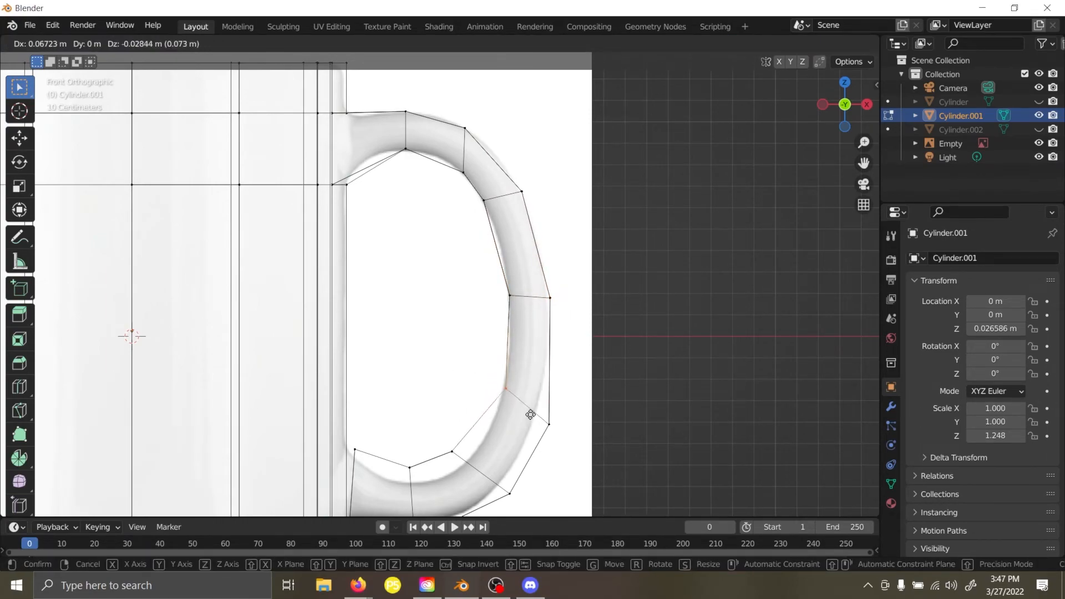
click(528, 413)
click(552, 428)
key(g)
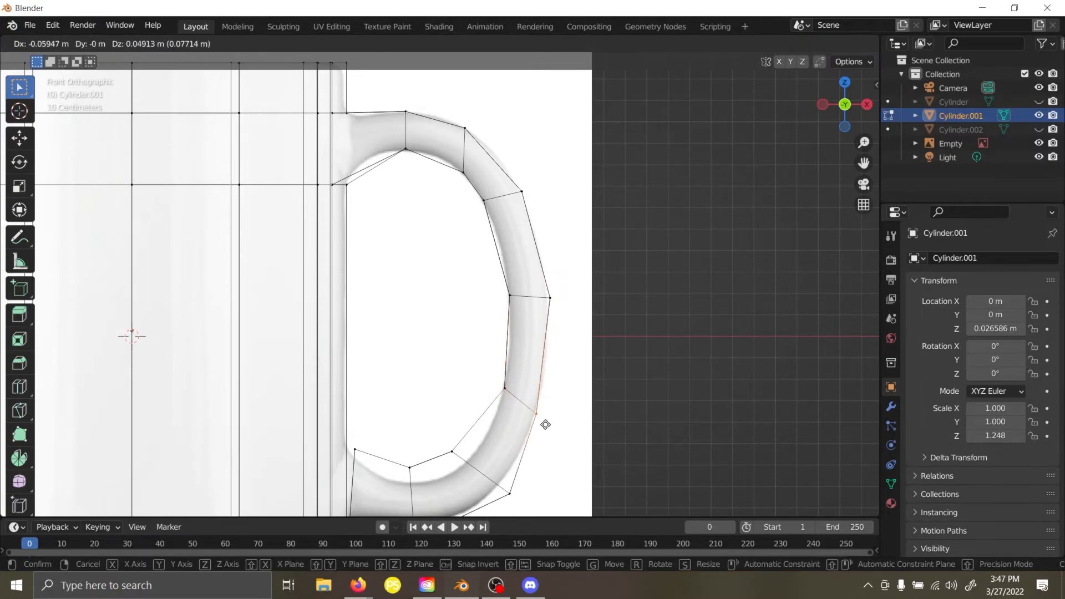
click(546, 424)
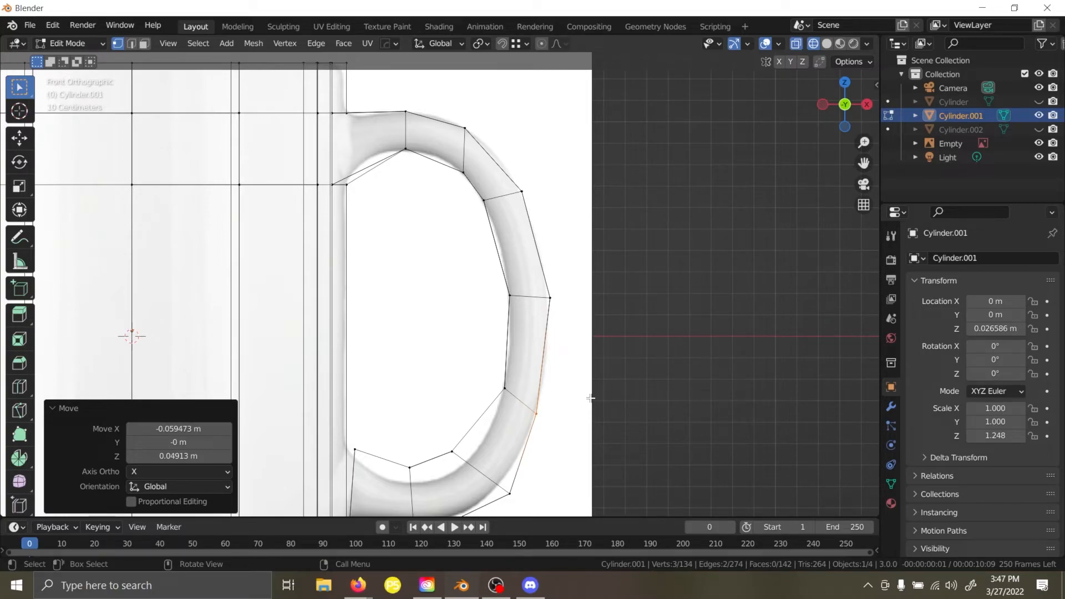
Move the inner and outer vertices of the lower bend's ring onto the edges of the reference handle.
shift+middle_drag(613, 417, 613, 351)
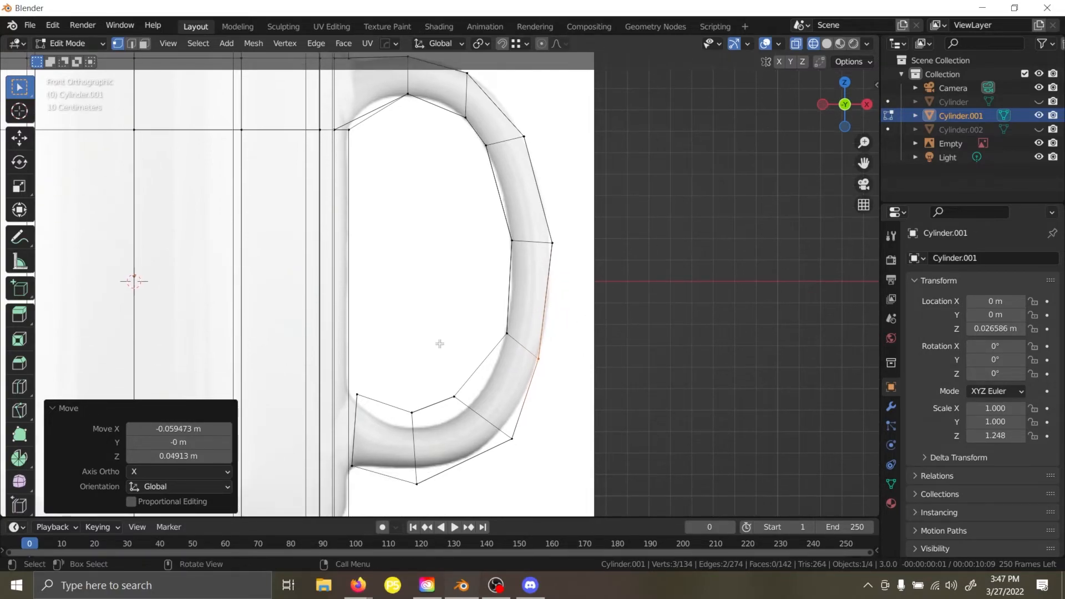
drag(420, 372, 484, 409)
key(g)
click(501, 417)
click(512, 438)
key(g)
click(508, 434)
Lower the bottom ring's inner vertices and raise its outer vertices along Z to match the reference handle's thickness.
click(413, 412)
key(g)
click(420, 425)
drag(409, 462, 435, 489)
key(g)
key(z)
click(438, 476)
Add a loop cut in the lower bend and move its outer and inner vertices onto the reference handle's edges.
key(ctrl+r)
click(443, 417)
click(442, 418)
drag(449, 440, 459, 456)
key(g)
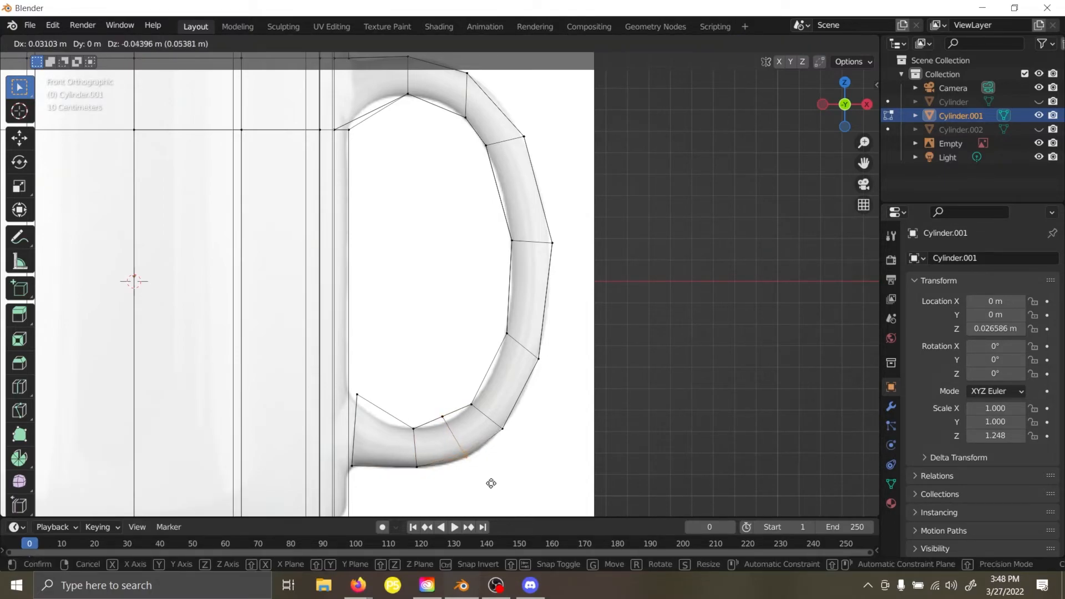
click(492, 483)
click(445, 421)
key(g)
click(452, 433)
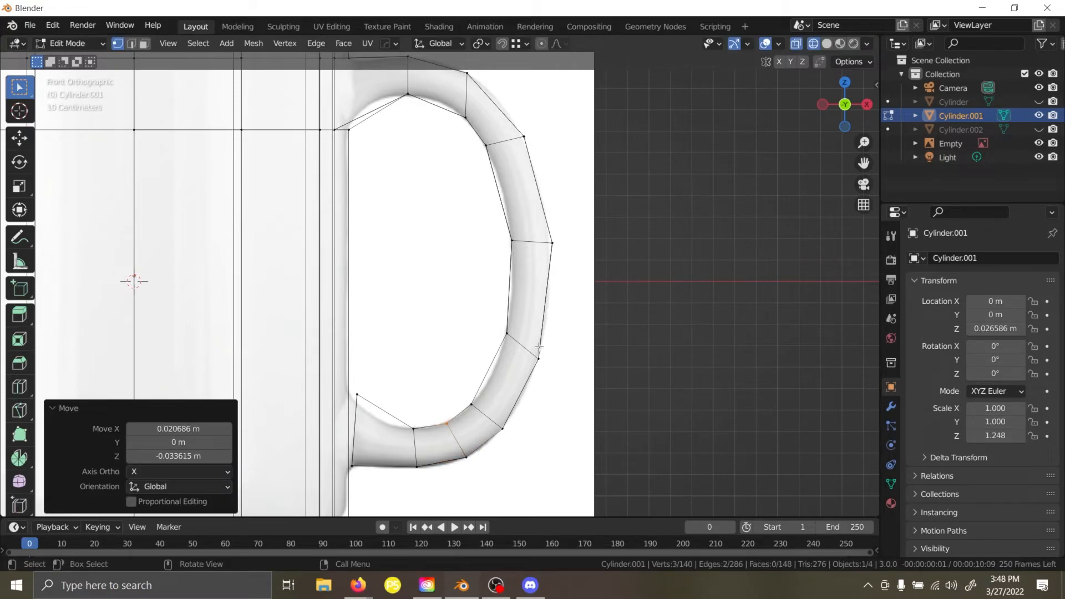
Move the outer vertices of the ring below mid-handle about 0.016 m in X and 0.093 m in Z.
shift+click(546, 369)
key(g)
click(552, 351)
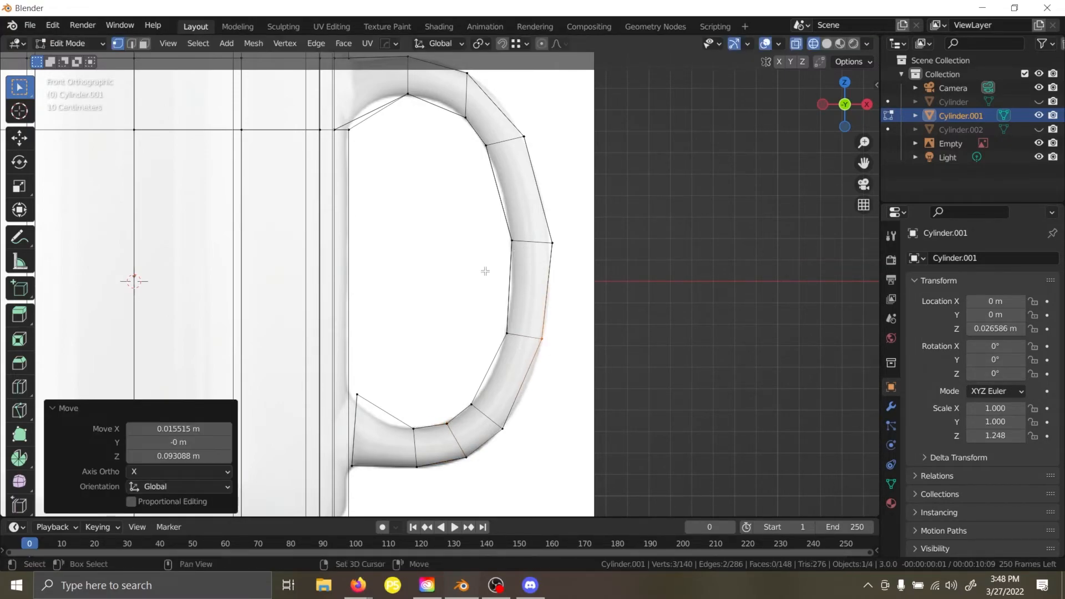
Add a loop cut in the handle's first upper segment and slide it close to the mug body.
shift+middle_drag(485, 271, 486, 291)
click(408, 141)
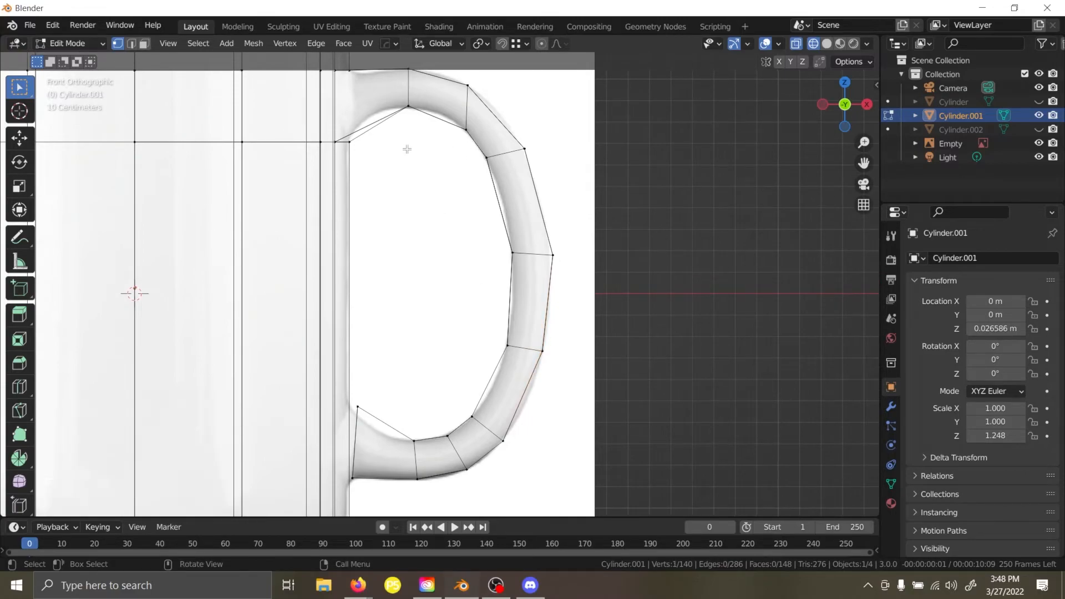
shift+middle_drag(406, 148, 425, 197)
key(ctrl+r)
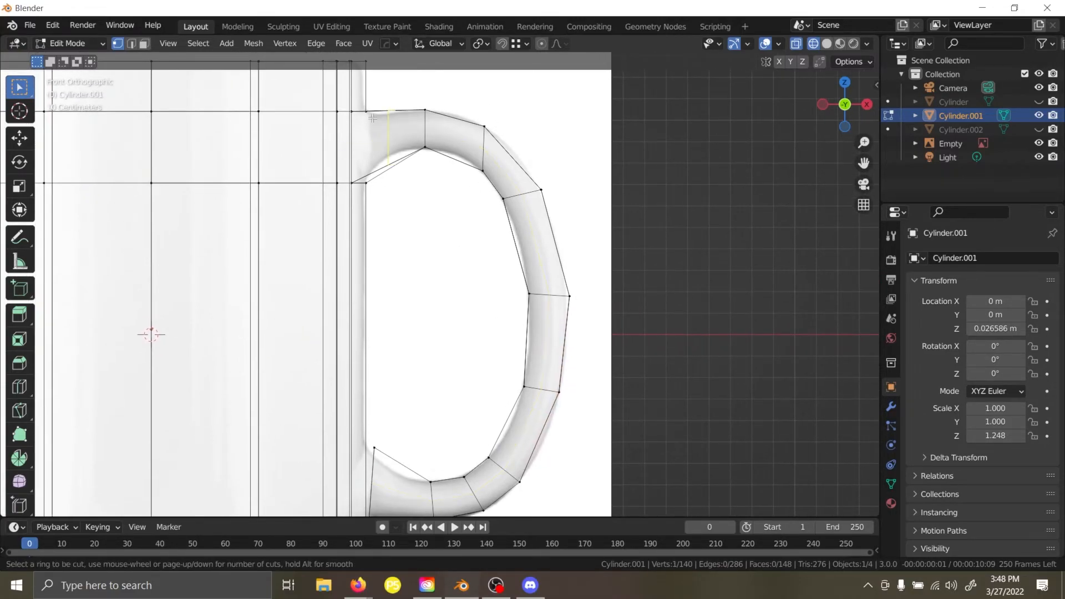
click(371, 118)
click(374, 143)
Select the new loop beside the mug wall and flatten it by scaling to 0 along X.
click(383, 173)
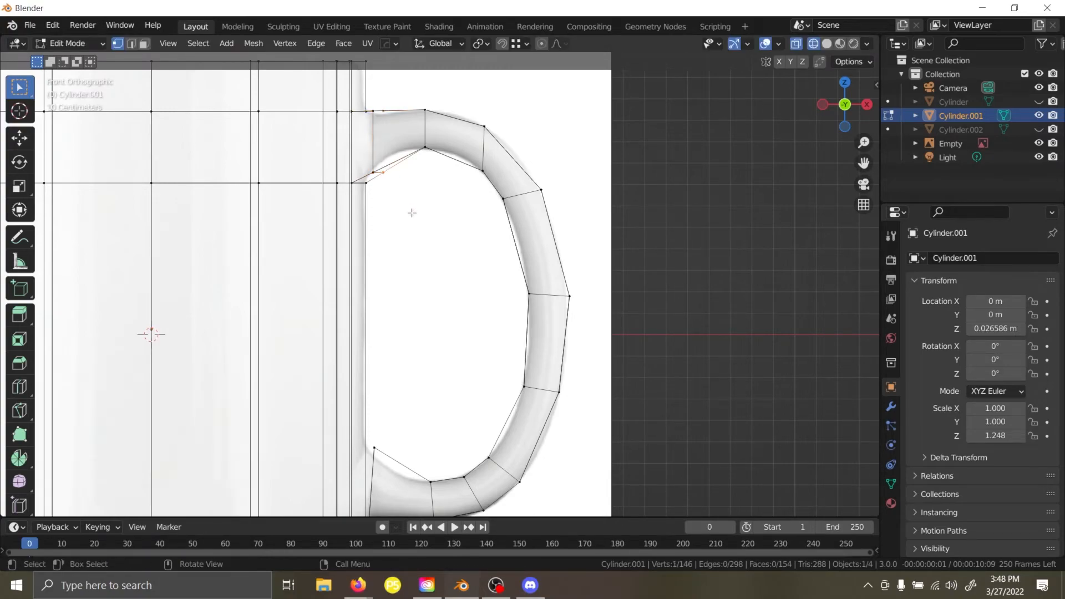
alt+click(375, 138)
key(s)
key(x)
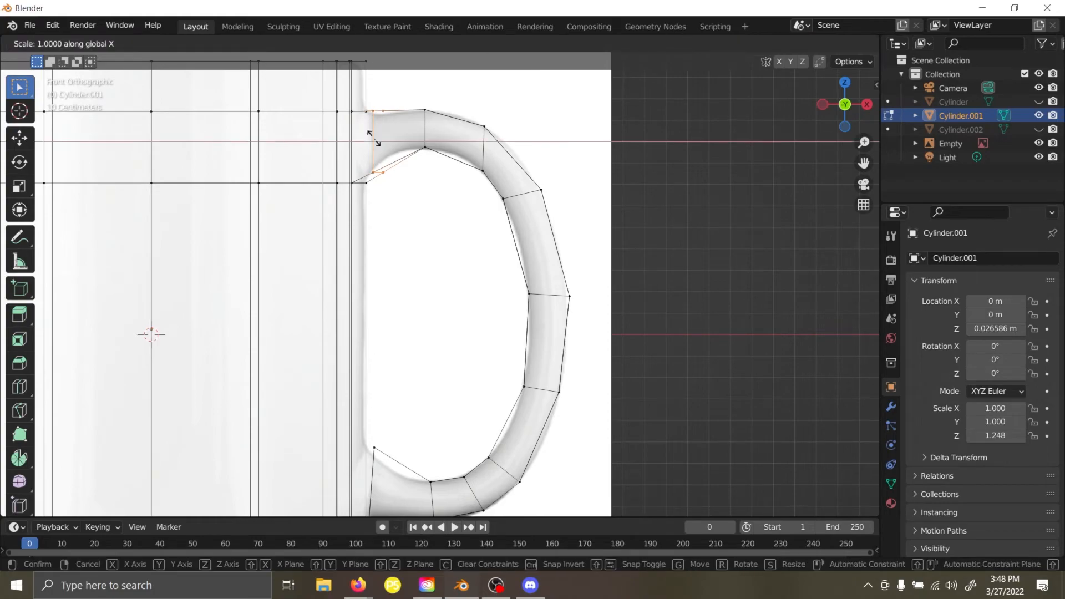
key(0)
key(Return)
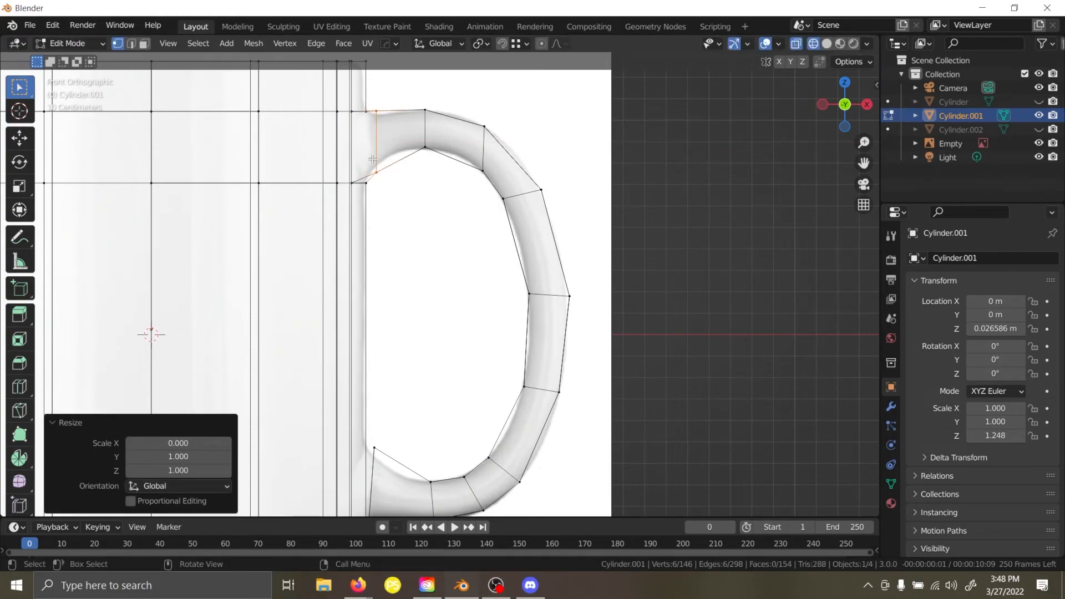
Move the flattened loop's lower vertices about 0.010 m in X and 0.052 m in Z, and the upper bend's inner vertices about -0.026 m and 0.028 m.
key(g)
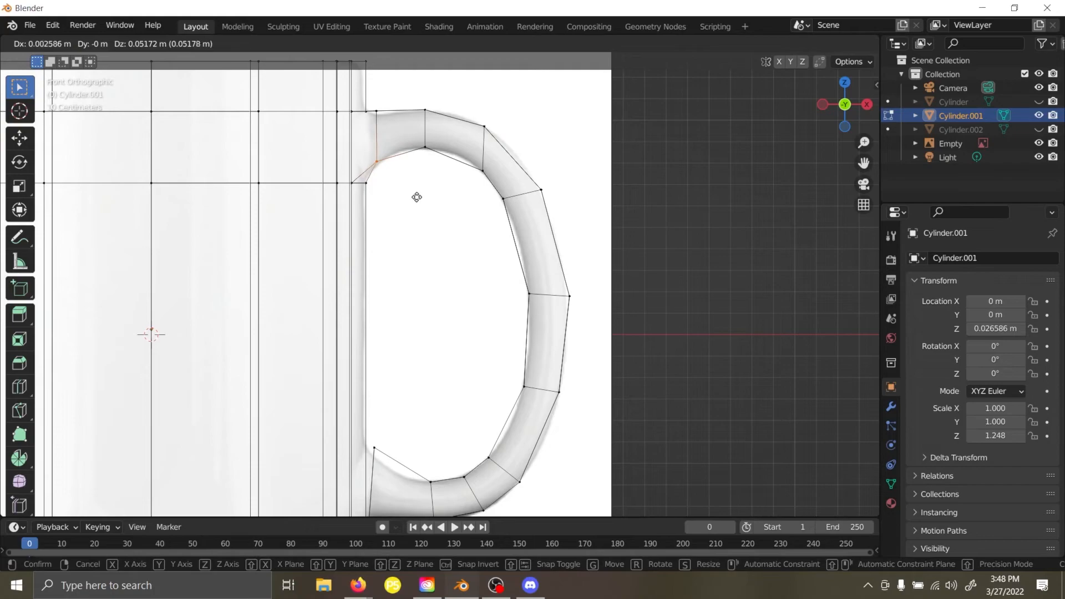
click(416, 195)
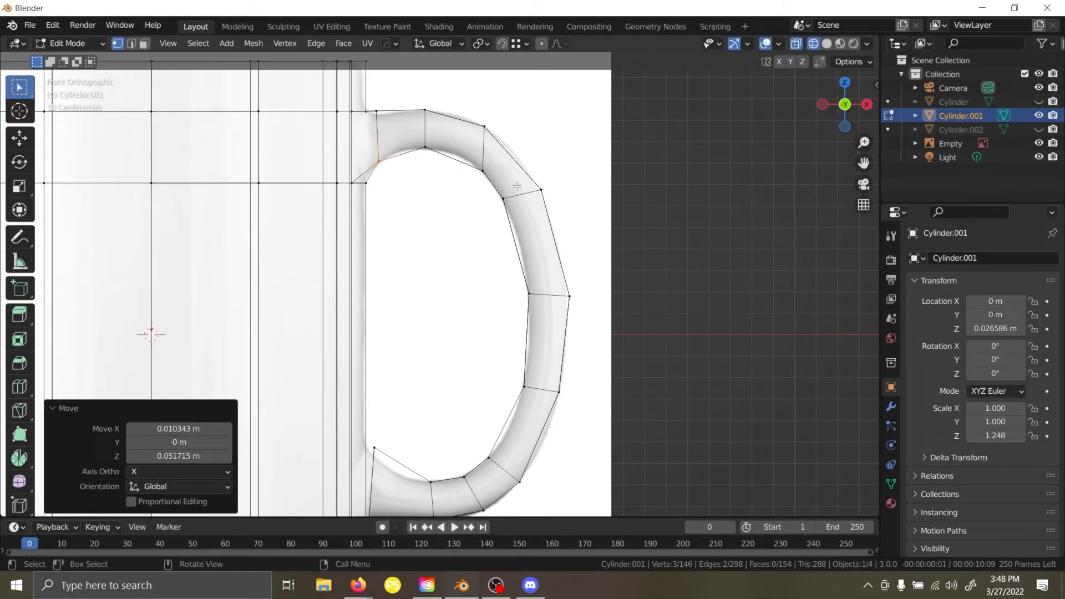
click(482, 172)
key(g)
click(483, 177)
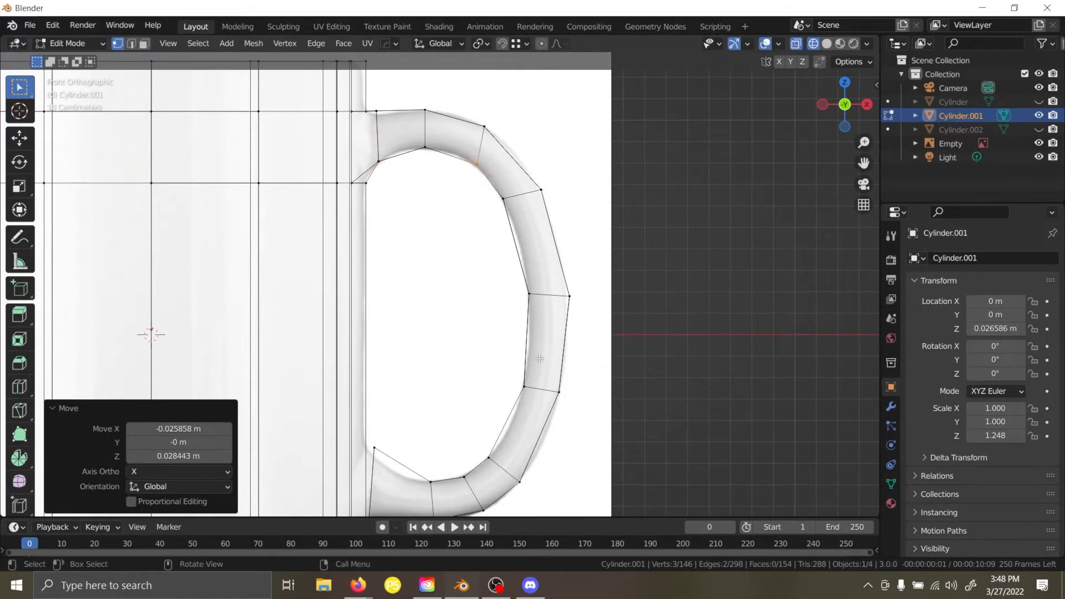
Add a loop cut in the handle segment just above the lower bend and move its inner vertices to fit the reference.
shift+middle_drag(537, 404, 533, 377)
key(ctrl+r)
click(534, 403)
click(533, 404)
drag(495, 385, 512, 402)
key(g)
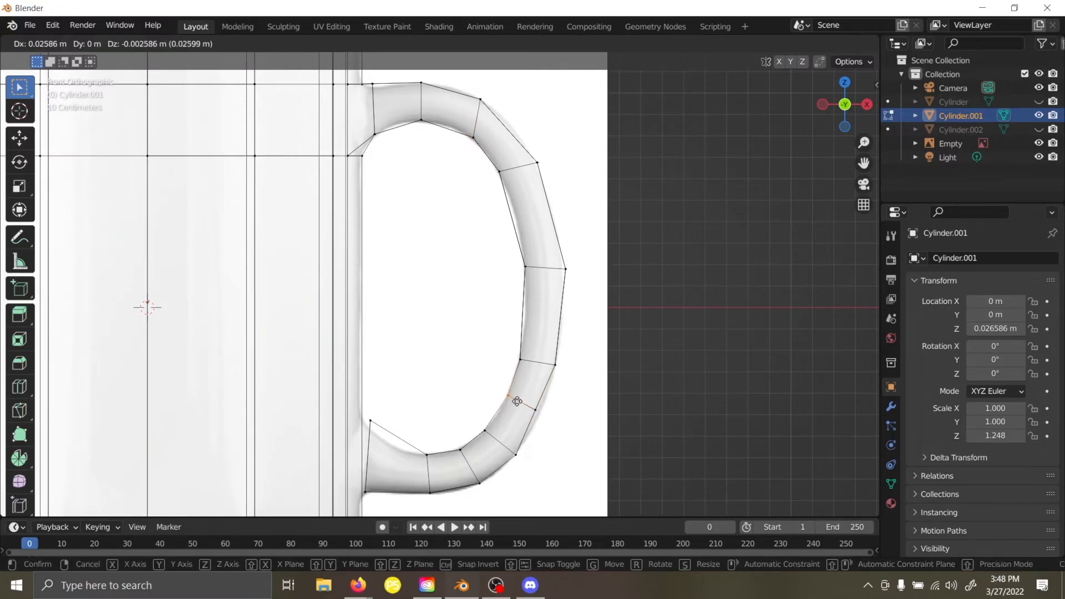
click(516, 399)
Move the new loop's outer vertices about 0.021 m in X and -0.016 m in Z.
key(g)
right_click(557, 428)
right_click(557, 429)
click(693, 385)
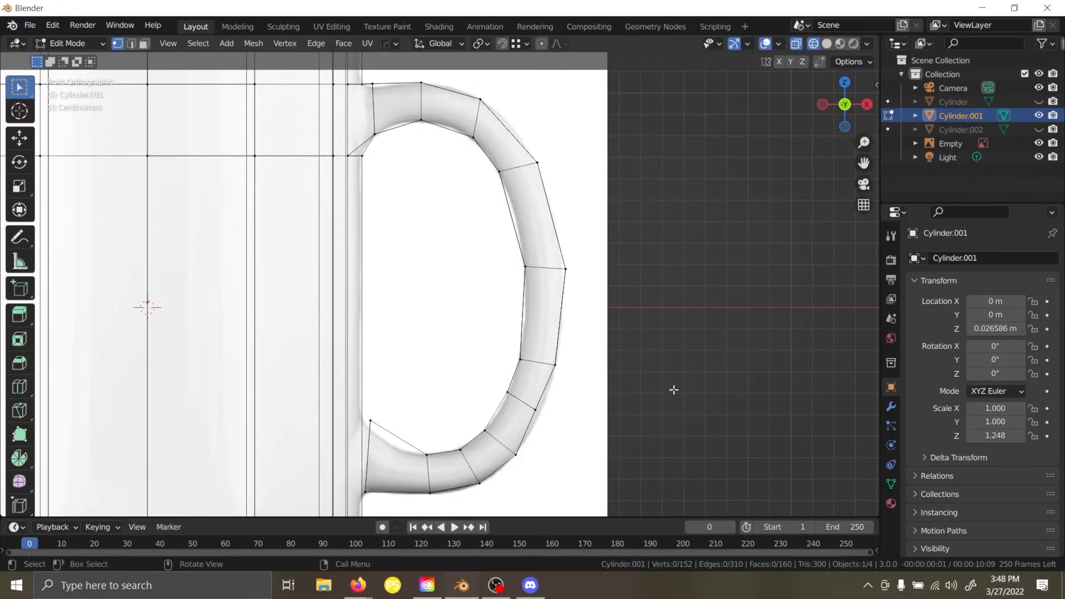
alt+click(540, 415)
key(g)
click(534, 396)
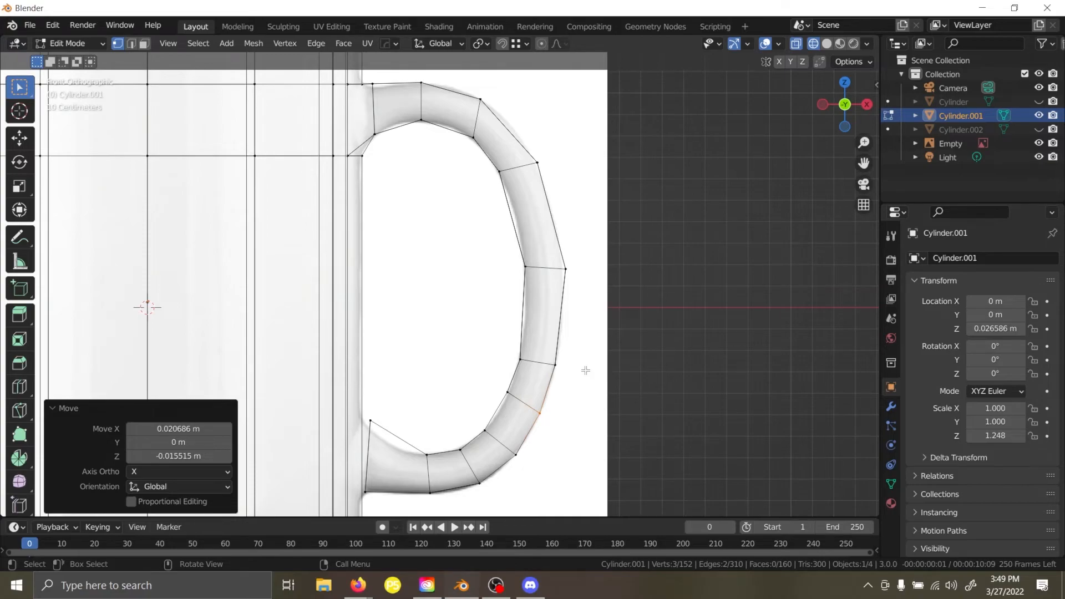
click(536, 160)
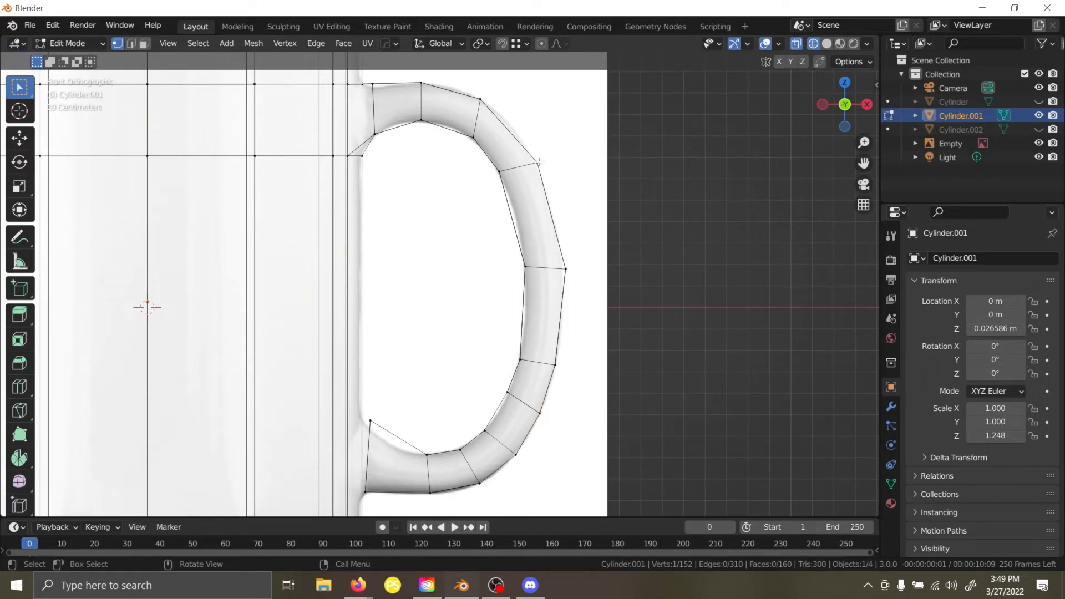
key(g)
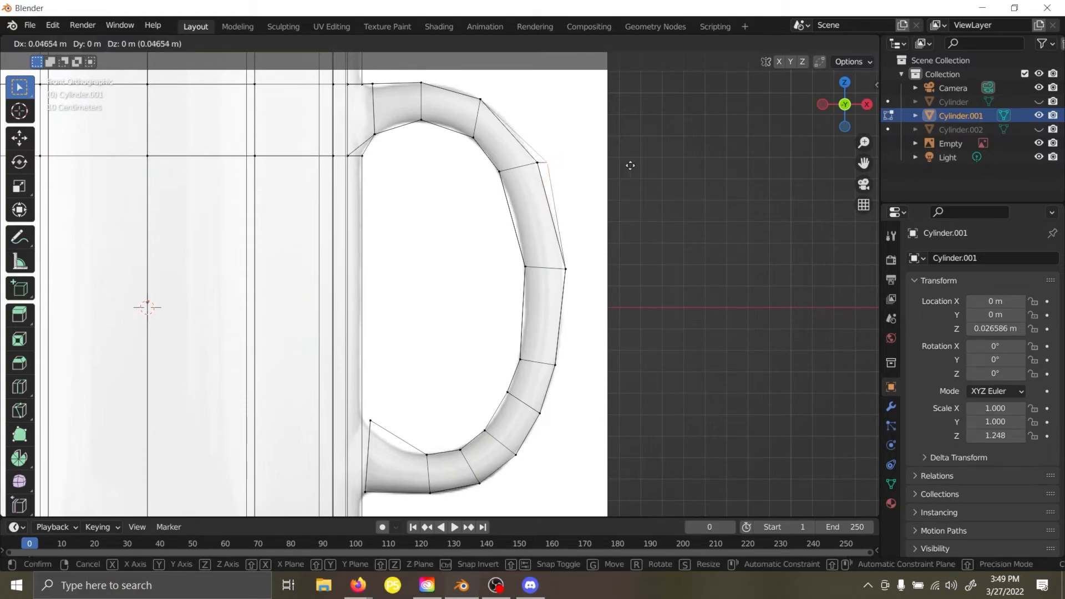
right_click(658, 157)
Select all outer vertices of the ring between the upper bend and mid-handle and check them in perspective.
drag(557, 109, 527, 190)
middle_drag(622, 179, 601, 223)
middle_drag(498, 177, 586, 156)
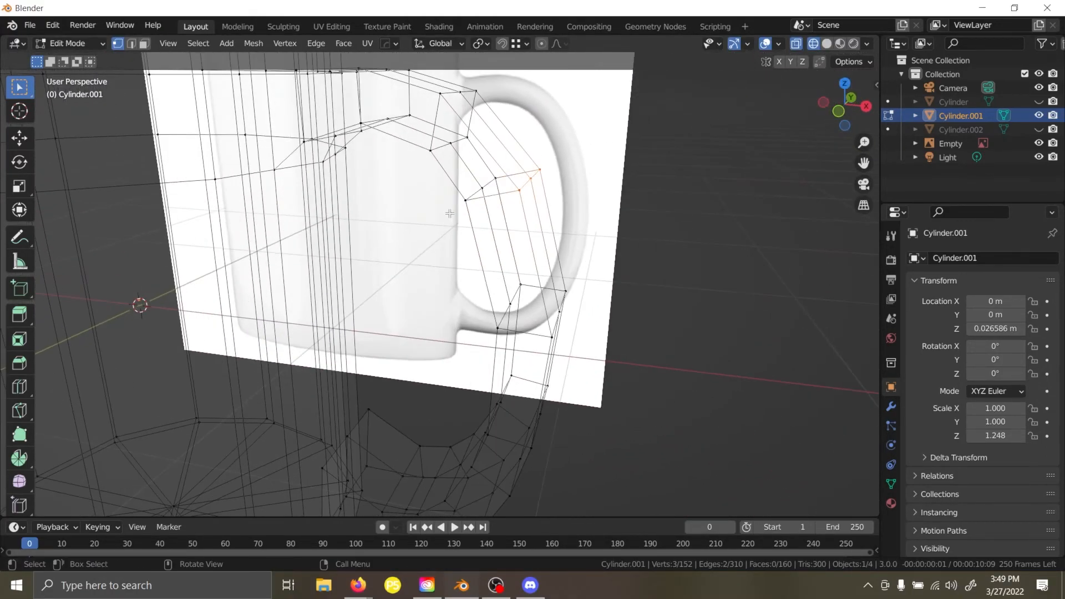
scroll(594, 227, up, 3)
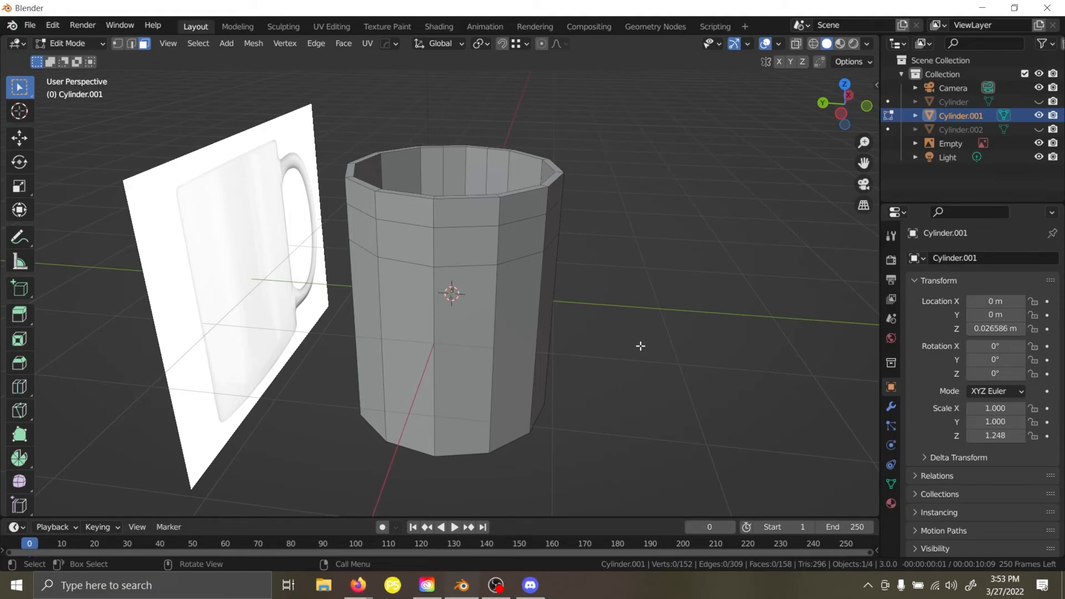
Add a horizontal loop cut around the mug body and slide it with a factor of about 0.239 toward the handle's lower end.
middle_drag(614, 333, 409, 366)
scroll(392, 369, up, 3)
scroll(392, 369, up, 2)
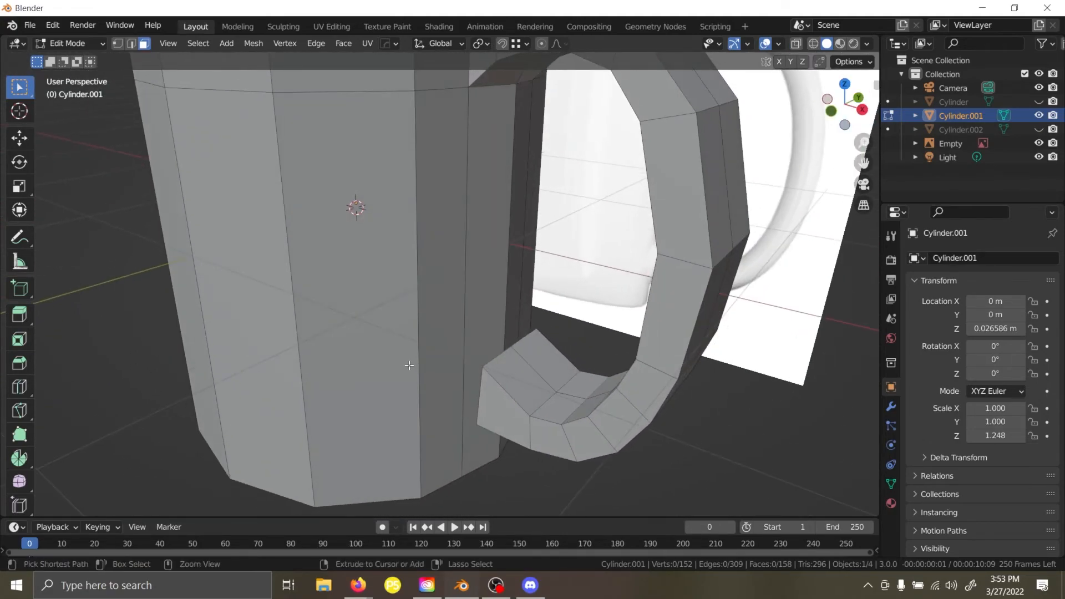
key(ctrl+r)
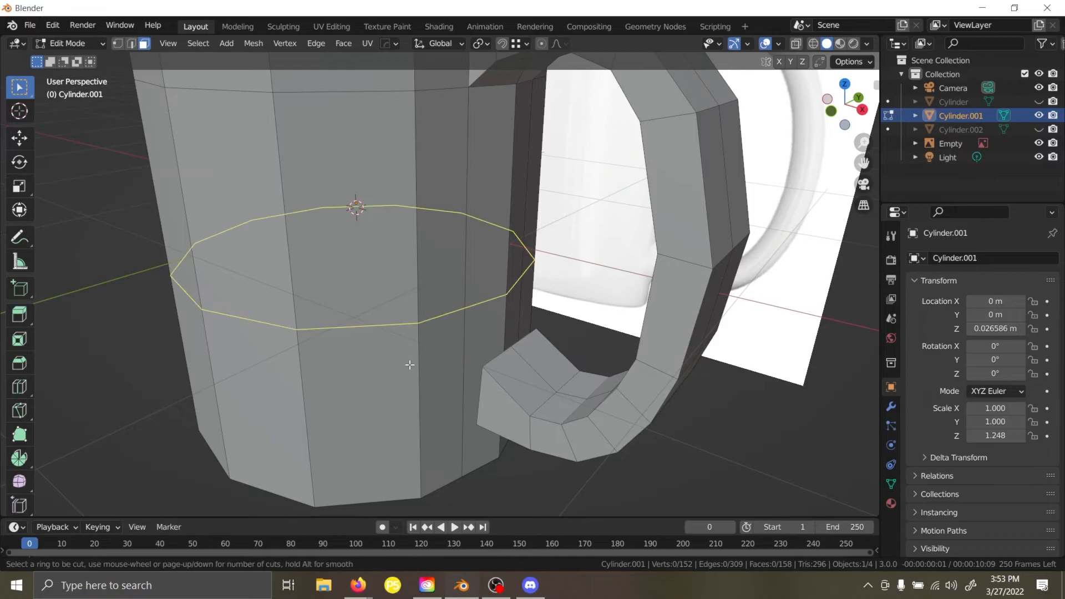
click(409, 363)
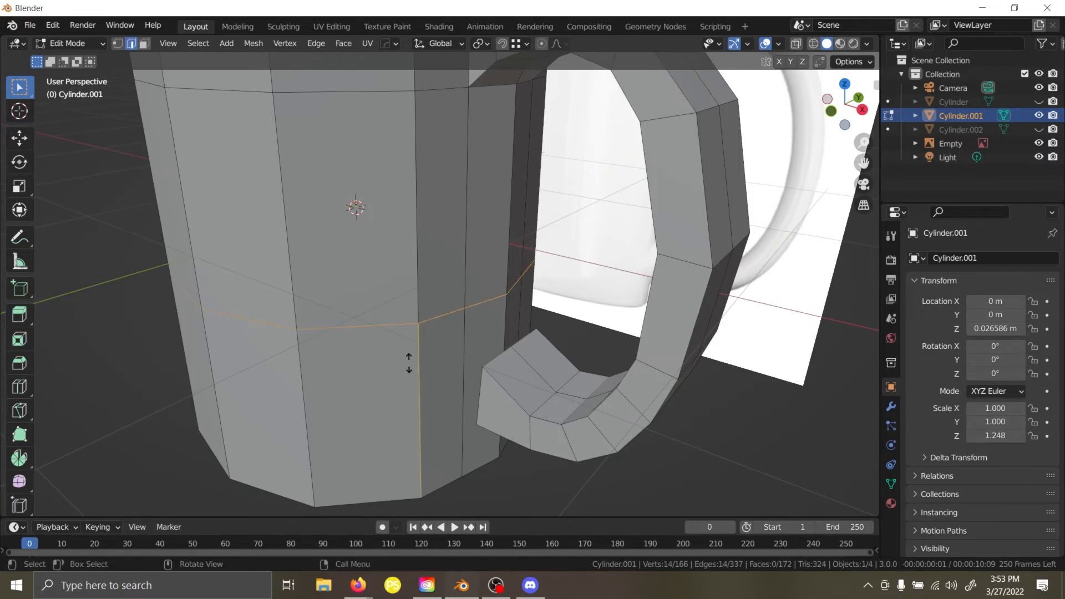
click(439, 412)
Turn on snapping and move the new body loop about -0.038 m along Z to the upper corner of the handle's lower end.
middle_drag(466, 386, 518, 253)
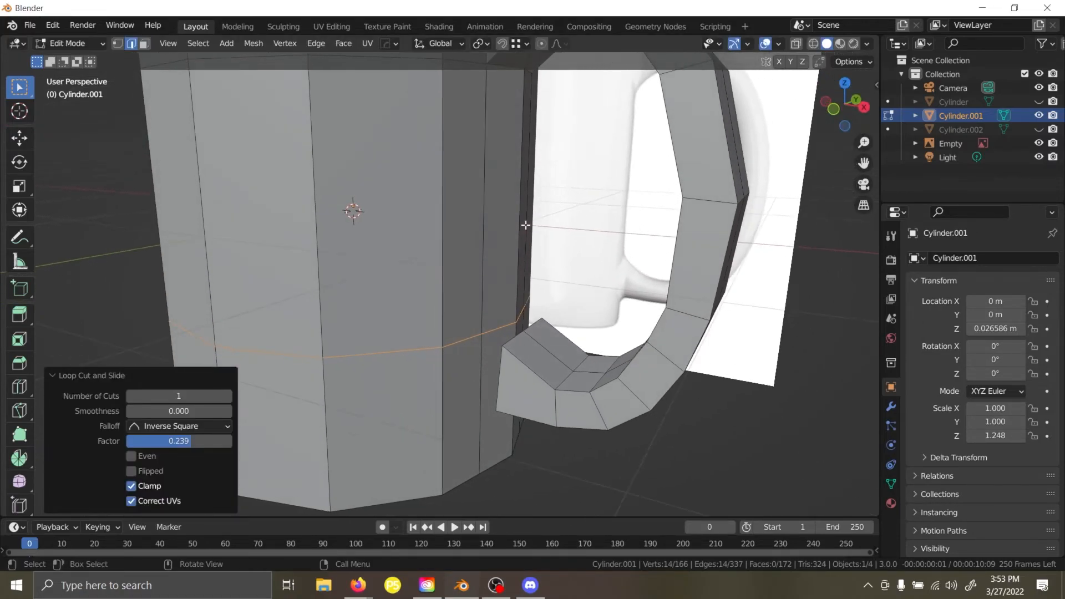
click(501, 45)
click(409, 286)
click(339, 308)
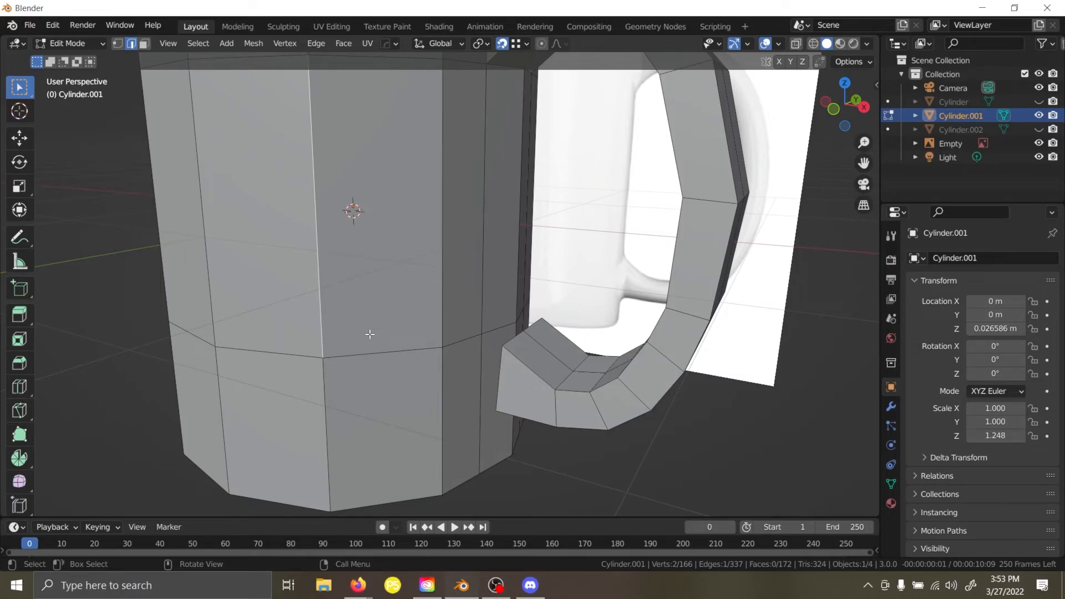
alt+click(416, 336)
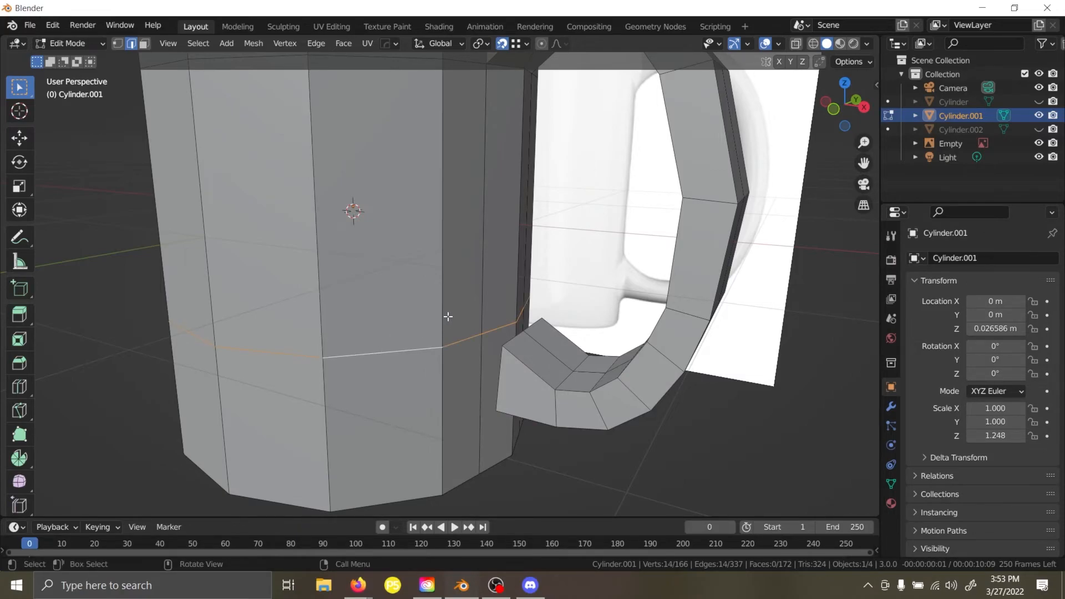
middle_drag(414, 340, 409, 327)
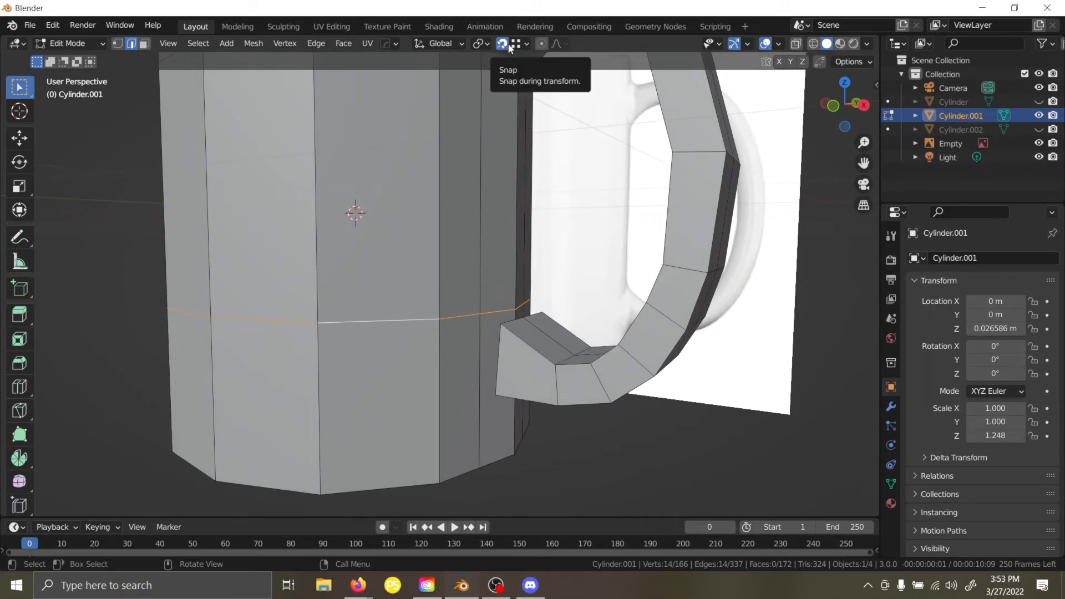
key(g)
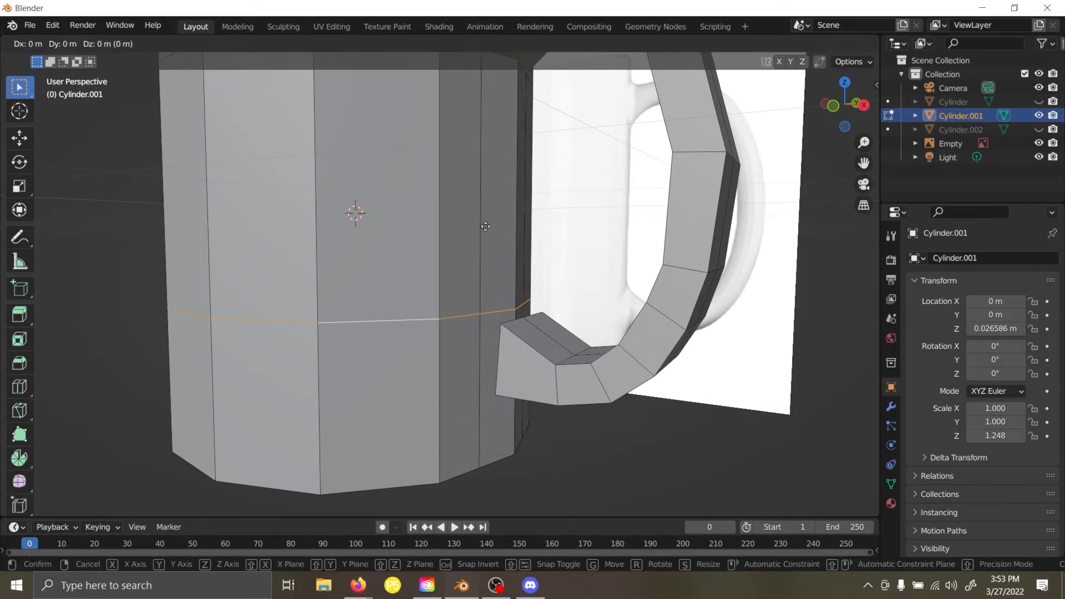
key(z)
key(ctrl)
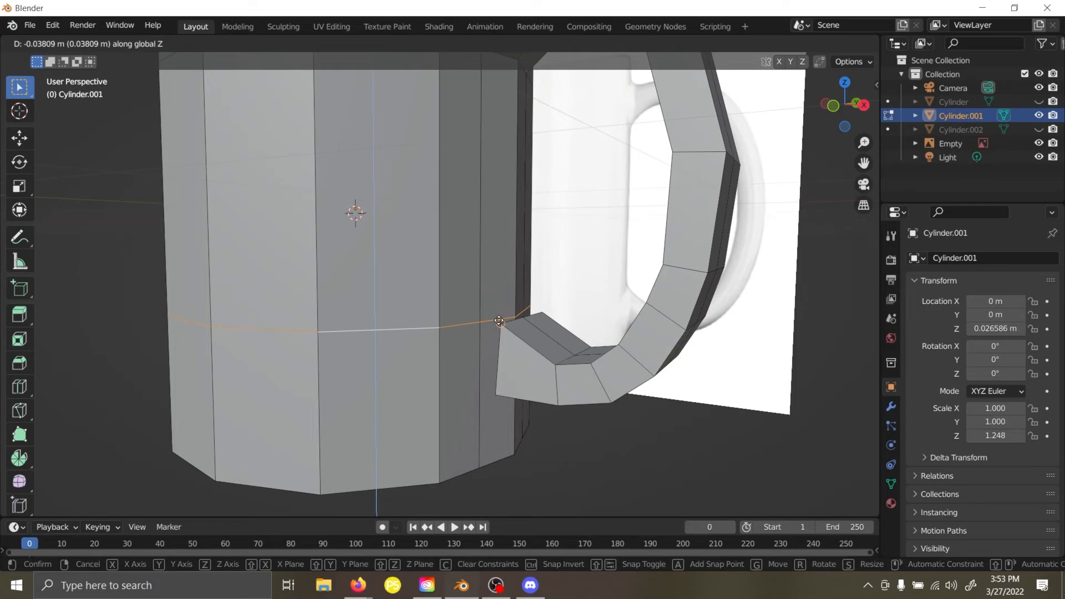
click(500, 322)
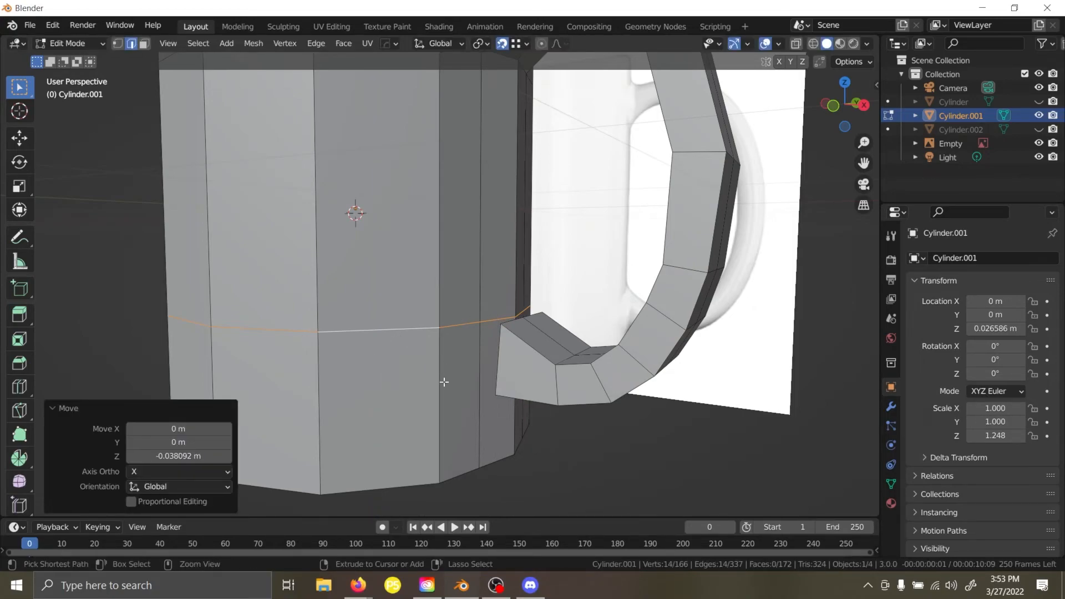
Add a second body loop cut below the first and snap it about 0.055 m along Z to the handle end's lower corner.
key(ctrl+r)
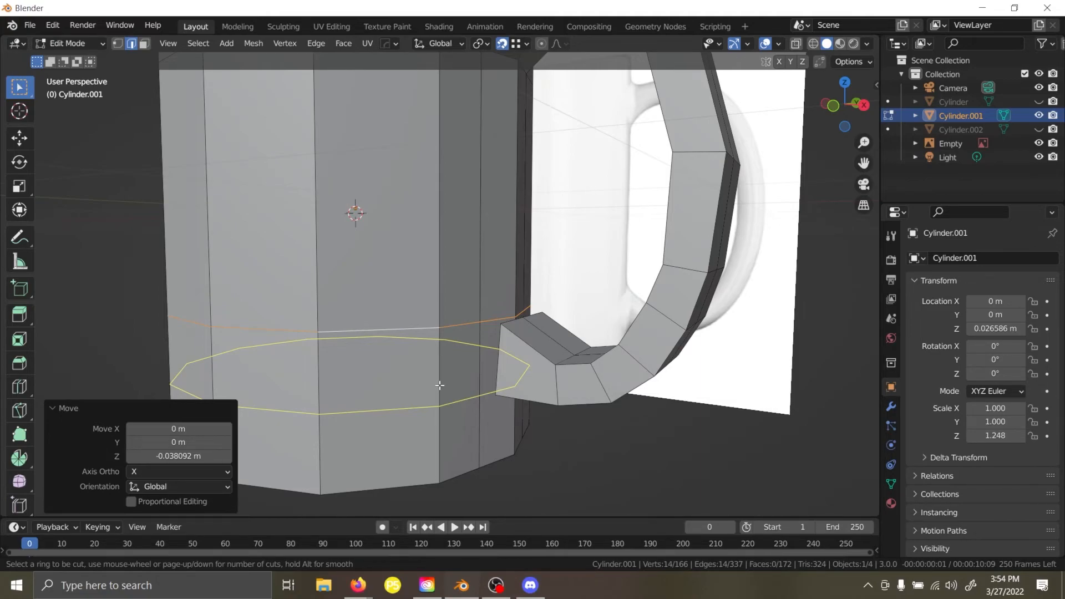
click(439, 385)
click(457, 393)
middle_drag(456, 392, 483, 380)
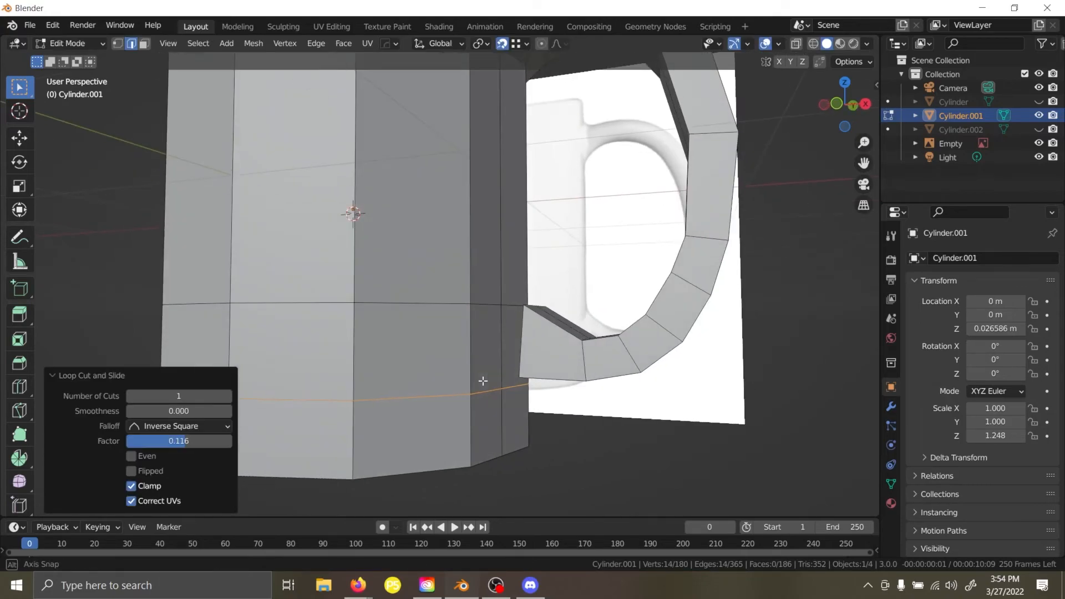
key(g)
key(z)
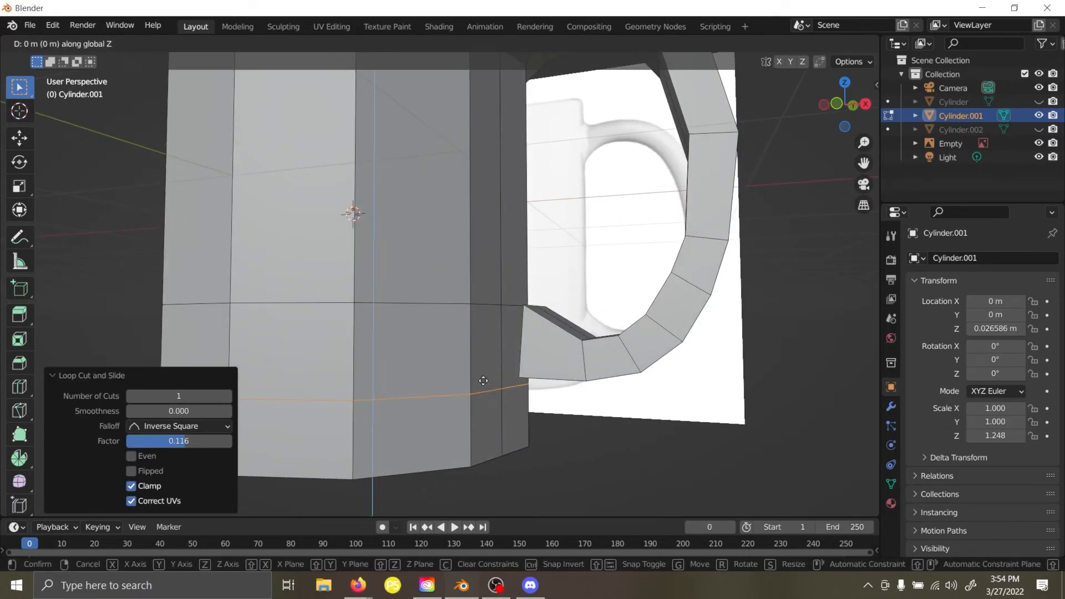
click(526, 376)
Delete the two mug wall faces facing the open lower end of the handle.
middle_drag(526, 376, 444, 369)
scroll(463, 403, up, 6)
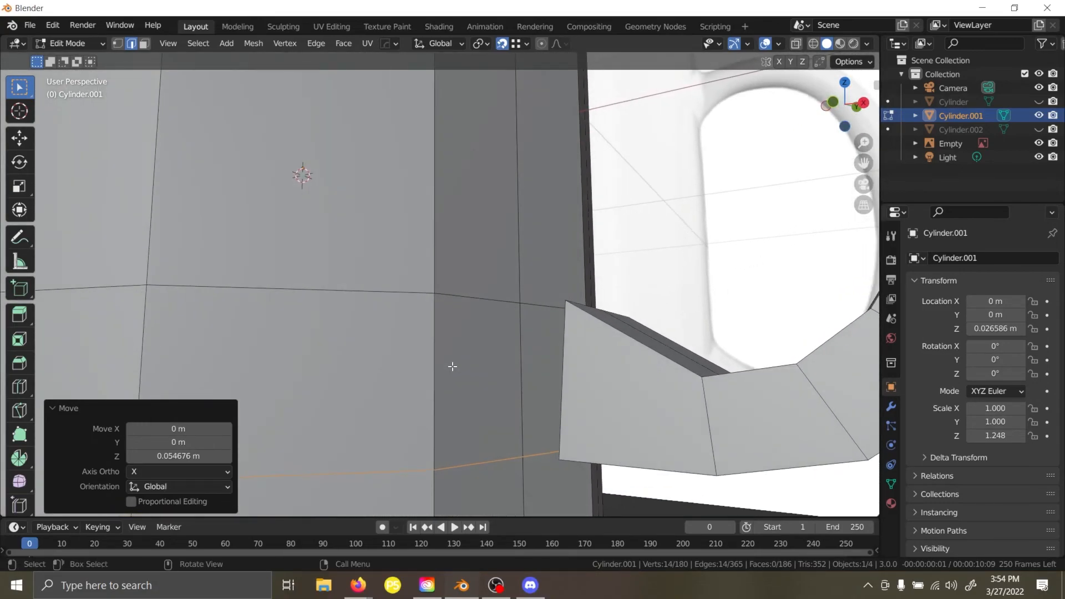
middle_drag(543, 322, 445, 352)
key(3)
click(571, 368)
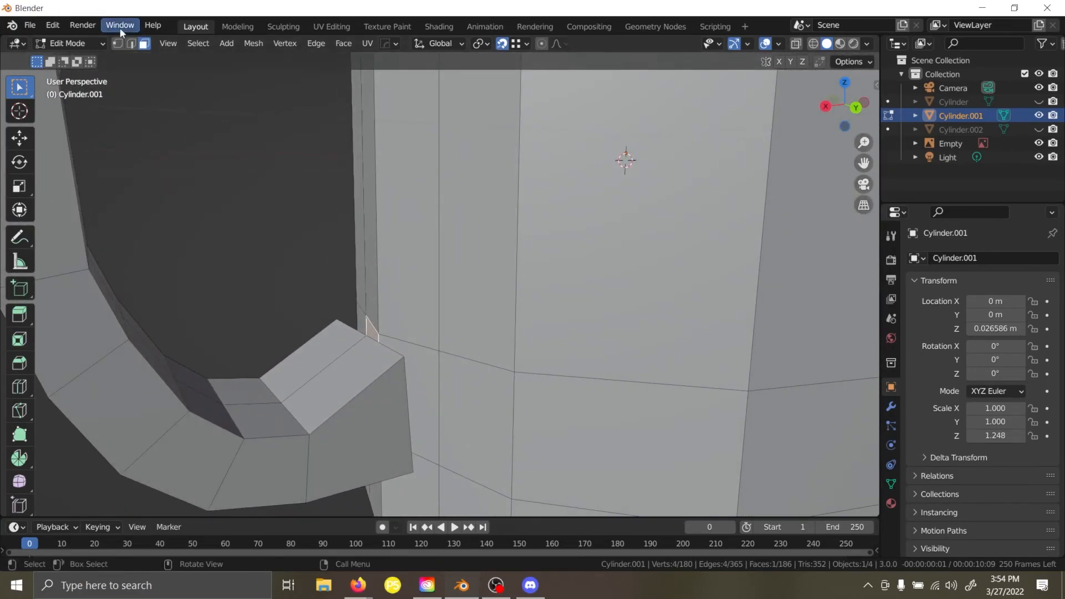
shift+click(414, 352)
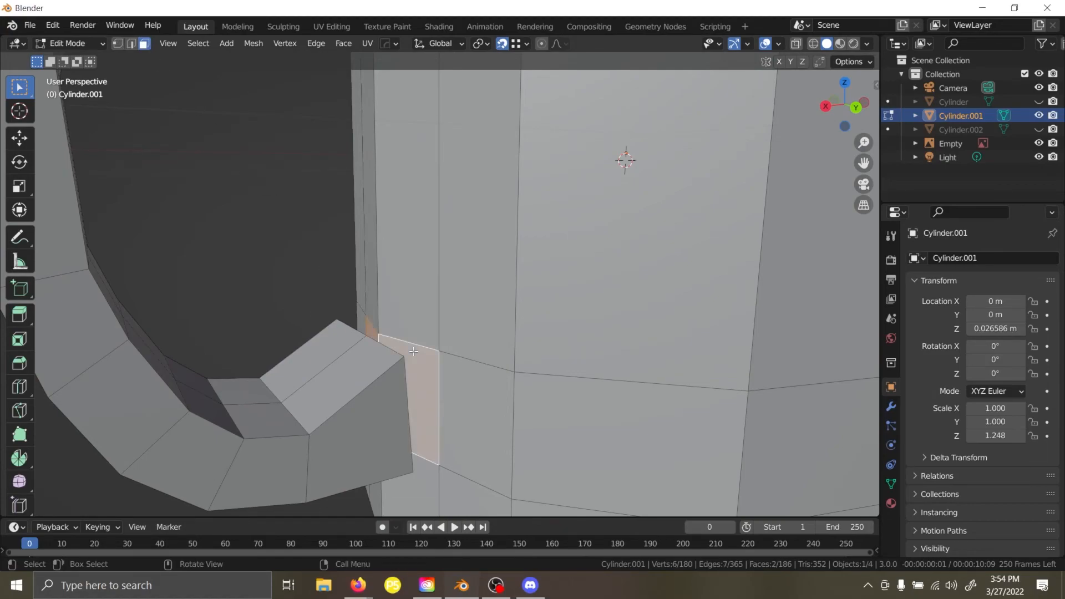
key(x)
click(414, 352)
Switch the mesh selection to vertex mode at the opening beside the handle's lower end.
middle_drag(415, 349, 393, 255)
middle_drag(434, 313, 546, 331)
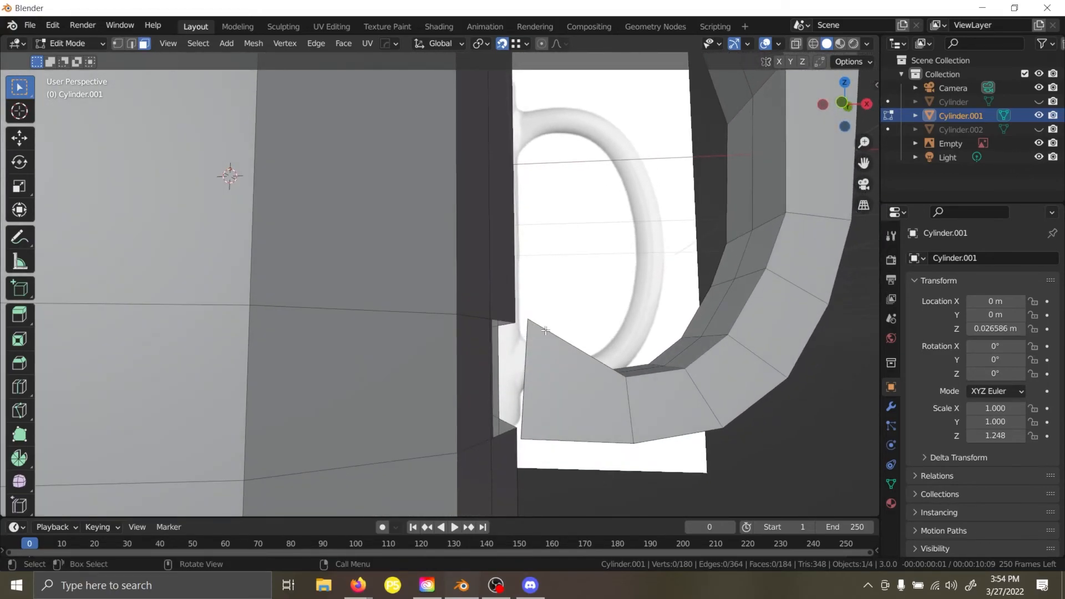
click(118, 43)
middle_drag(388, 181, 360, 186)
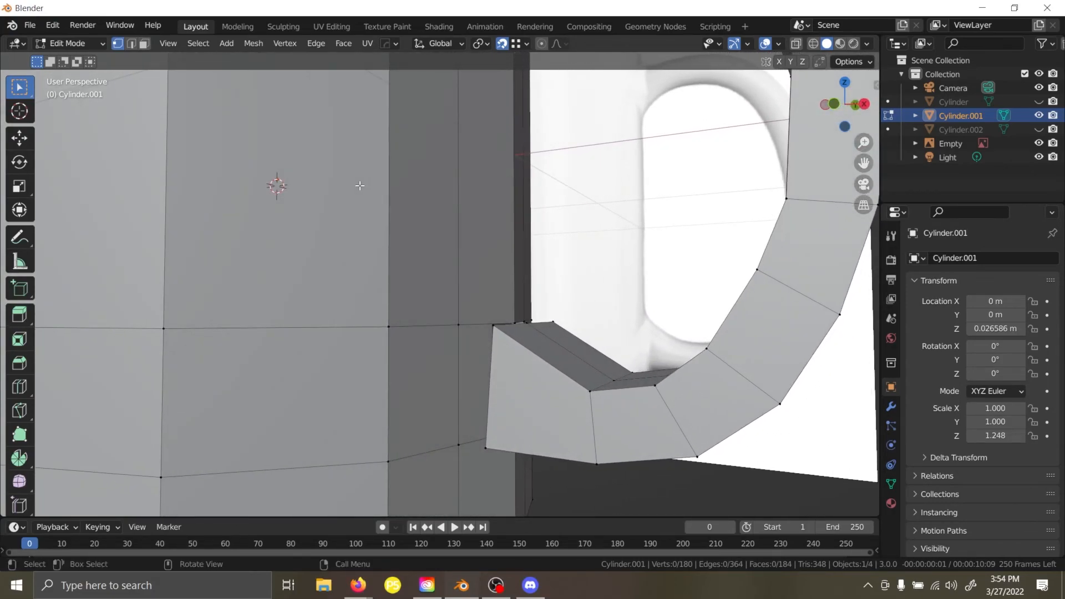
Try filling a side face between two wall opening vertices and two handle end vertices, and undo it.
click(458, 326)
shift+click(456, 444)
middle_drag(456, 445, 469, 445)
shift+click(503, 449)
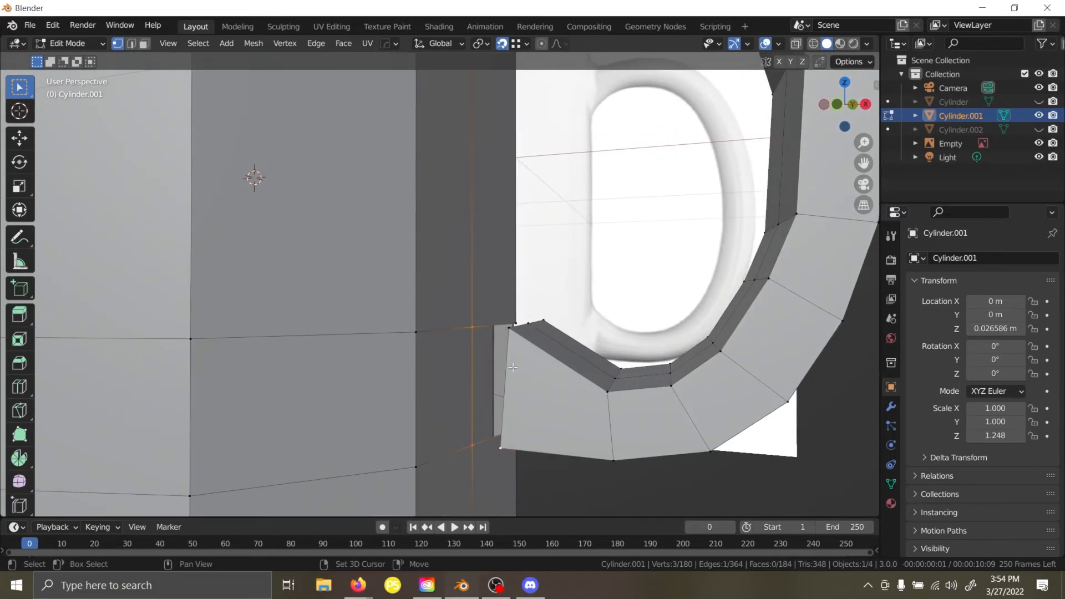
shift+click(510, 331)
middle_drag(523, 327, 519, 403)
key(f)
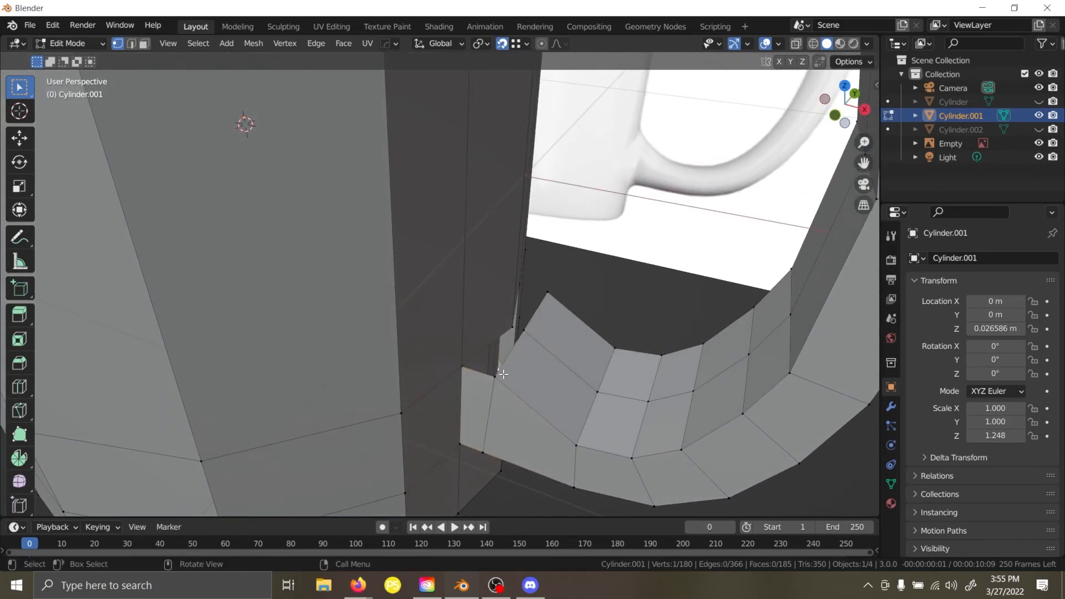
key(ctrl+z)
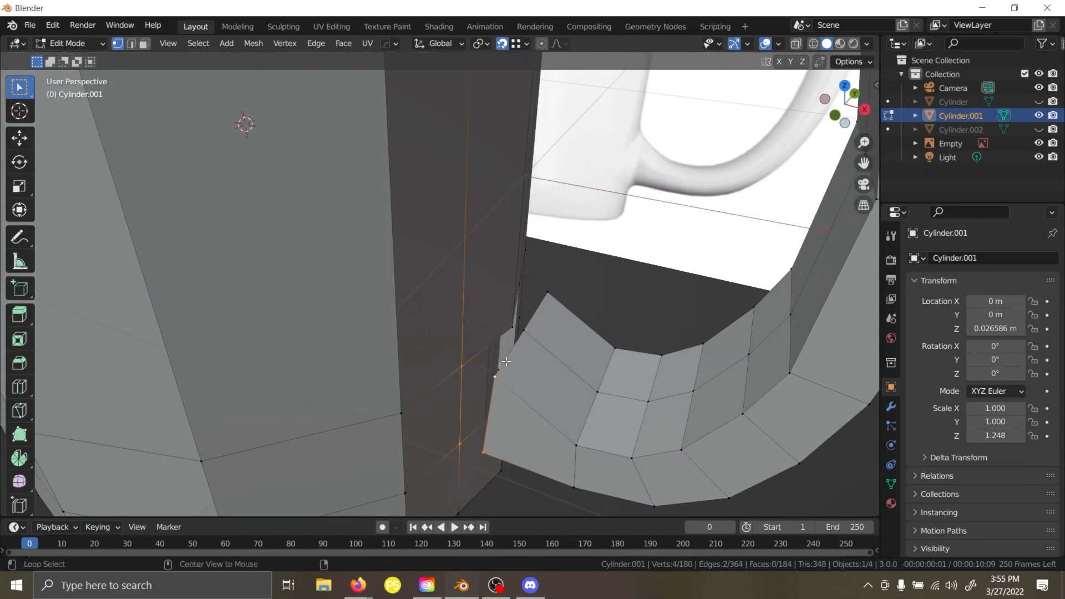
Try bridging the wall opening's edge loop with the handle's open end, and undo the bridge.
alt+click(488, 342)
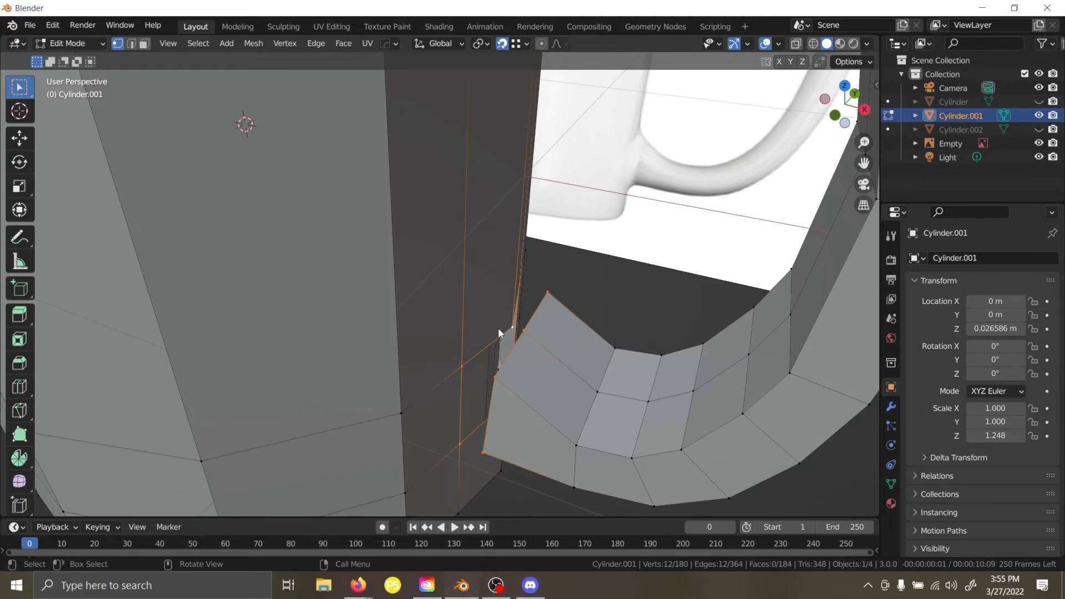
key(F3)
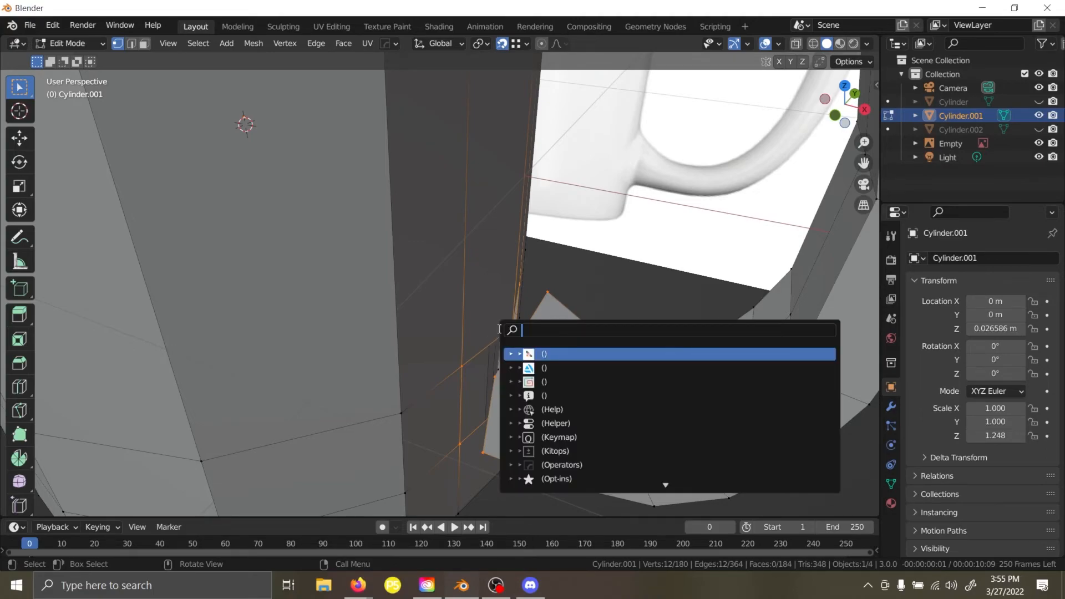
text(bridge)
key(Return)
middle_drag(498, 329, 475, 273)
click(305, 276)
key(ctrl+z)
key(ctrl+z)
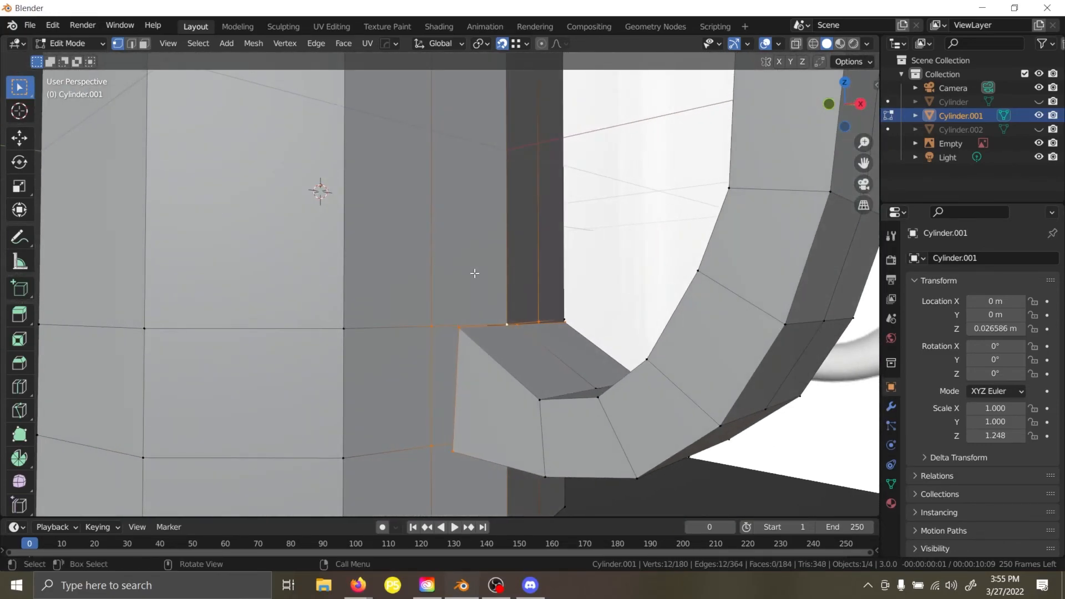
Fill the near side of the joint with a face between two wall vertices and two handle end vertices.
click(686, 503)
middle_drag(687, 502, 628, 470)
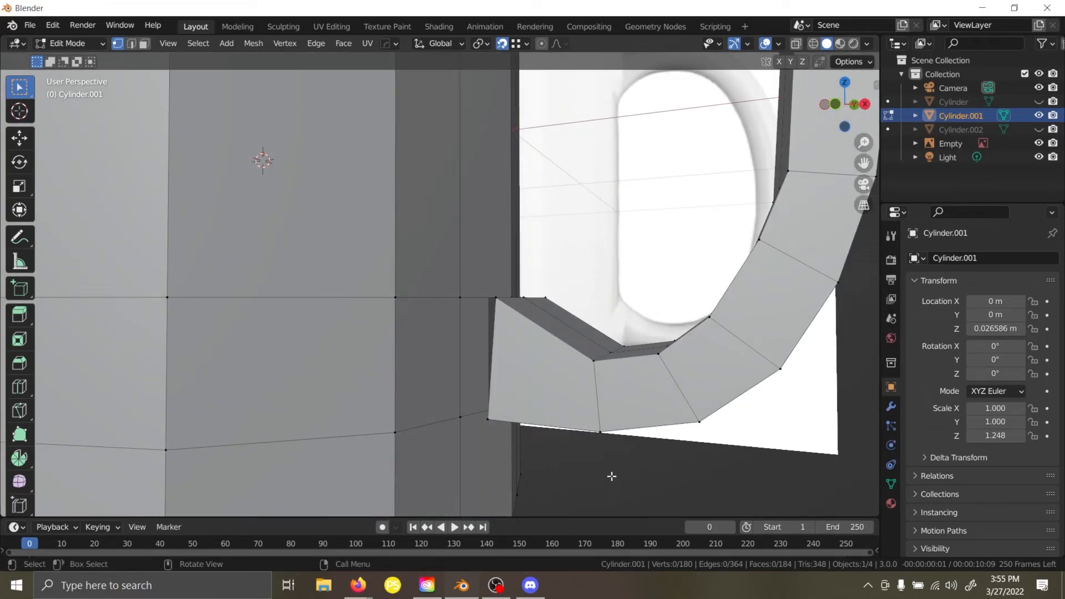
middle_drag(509, 324, 411, 290)
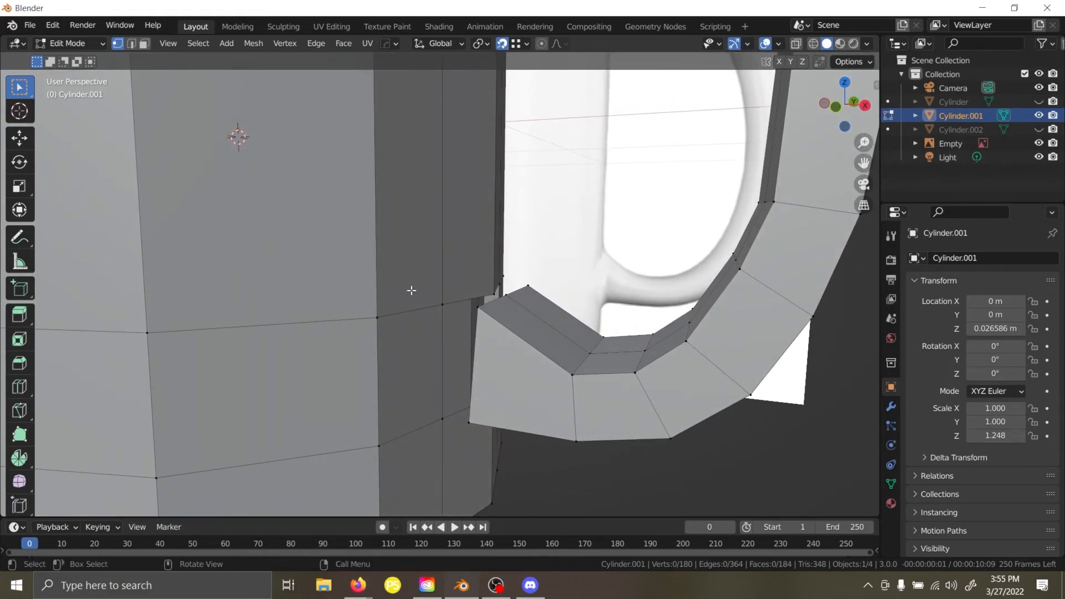
click(442, 304)
shift+click(442, 419)
shift+click(468, 423)
shift+click(478, 307)
key(f)
Fill the near half of the joint's top gap with a face between the wall opening and the handle end.
middle_drag(502, 277, 493, 291)
click(461, 336)
shift+click(430, 328)
shift+click(490, 301)
shift+click(502, 304)
key(f)
Fill the remaining half of the joint's top gap with a four-vertex face.
middle_drag(569, 311, 389, 297)
click(484, 305)
click(485, 310)
shift+click(494, 315)
shift+click(518, 278)
shift+click(541, 291)
key(f)
Fill the far side of the joint with a face between the wall opening and the handle end.
click(427, 333)
middle_drag(430, 335, 450, 278)
shift+click(398, 414)
shift+click(427, 413)
shift+click(427, 293)
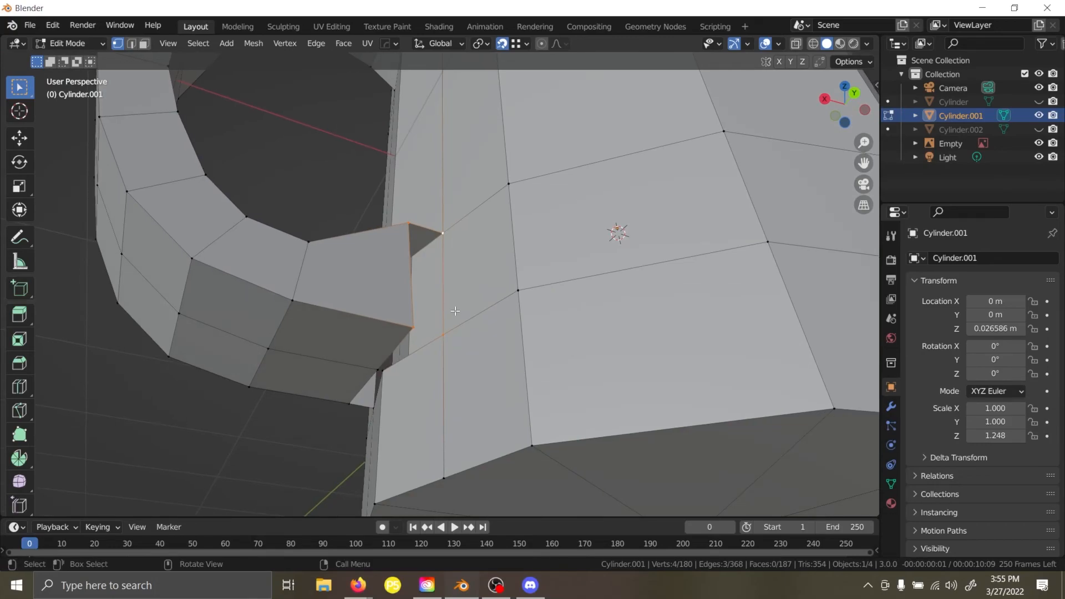
key(f)
Fill the near half of the joint's bottom gap with a face between two wall vertices and two handle end vertices.
middle_drag(420, 330, 435, 288)
click(383, 338)
shift+click(366, 329)
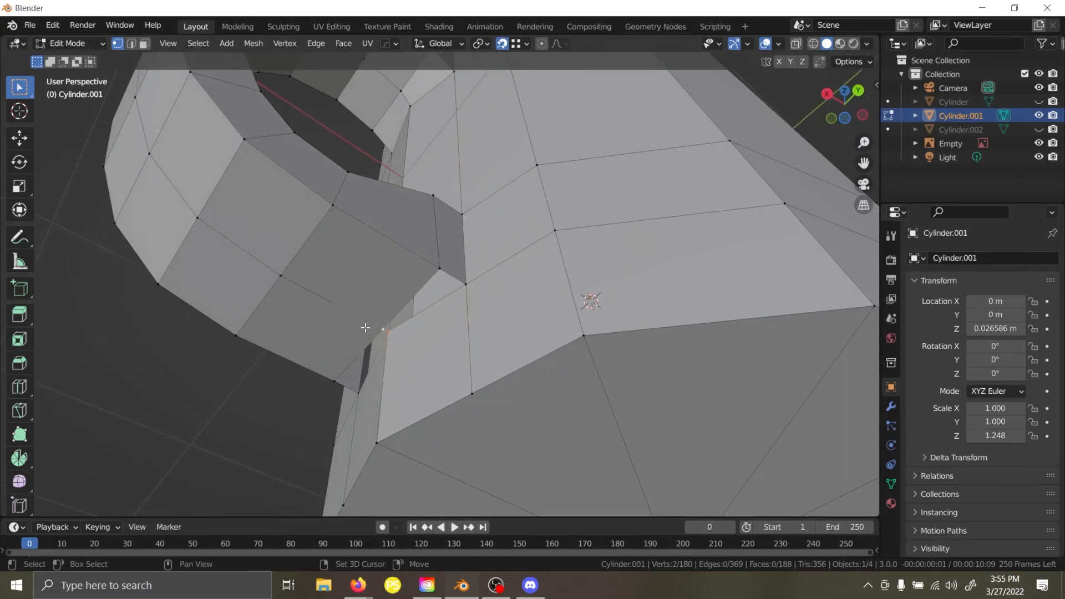
shift+click(437, 271)
shift+click(469, 281)
key(f)
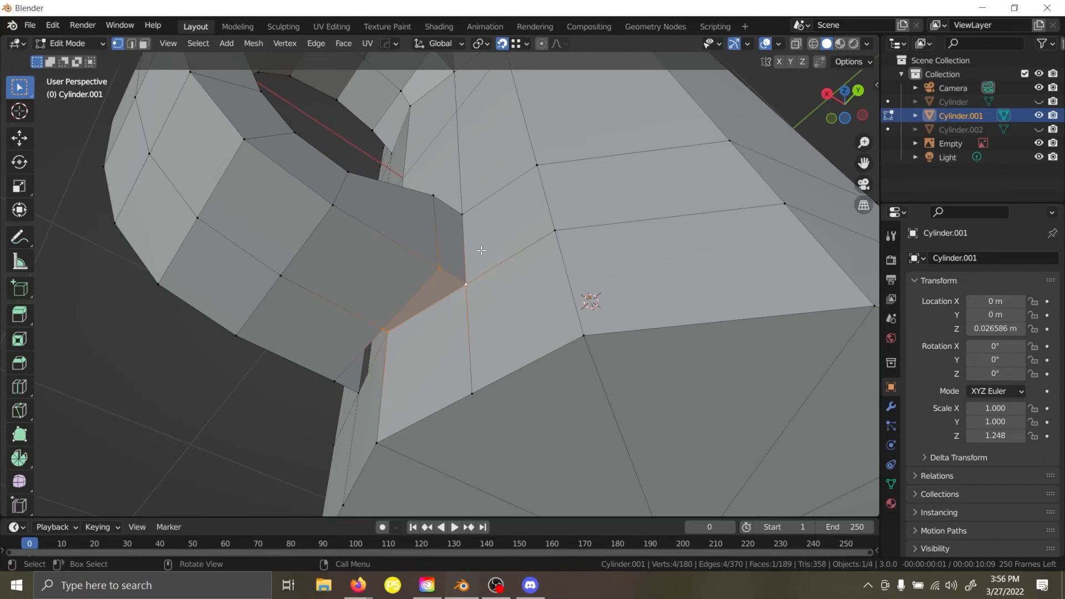
Fill the remaining half of the joint's bottom gap with a four-vertex face and clear the selection.
mouse_move(481, 250)
middle_down()
mouse_move(443, 245)
mouse_move(410, 258)
mouse_move(414, 244)
mouse_move(447, 248)
mouse_move(433, 236)
mouse_move(487, 237)
middle_up()
click(400, 256)
shift+click(446, 248)
shift+click(377, 251)
shift+click(389, 225)
key(alt+a)
middle_drag(716, 288, 436, 248)
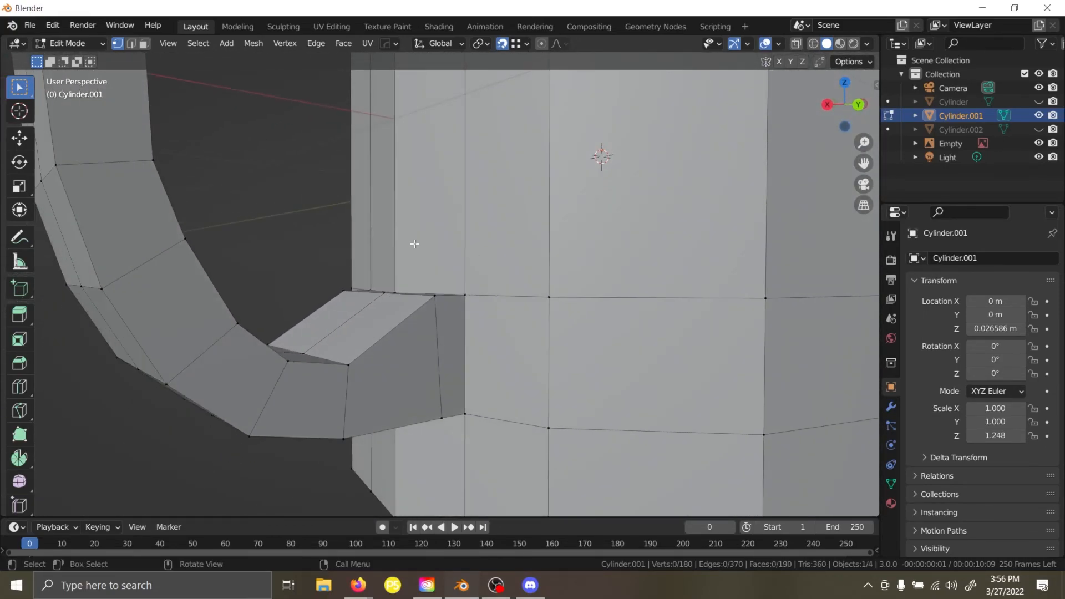
middle_drag(311, 222, 509, 229)
Undo the manually filled faces around the lower handle joint until the gap is open again.
key(ctrl+z)
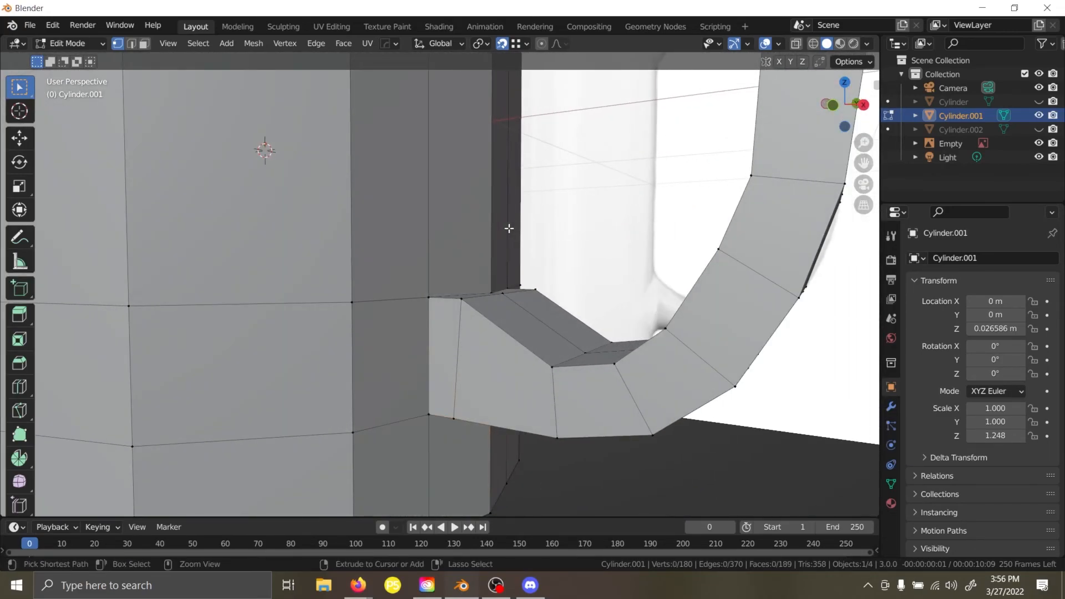
key(ctrl+z)
key(ctrl+z)
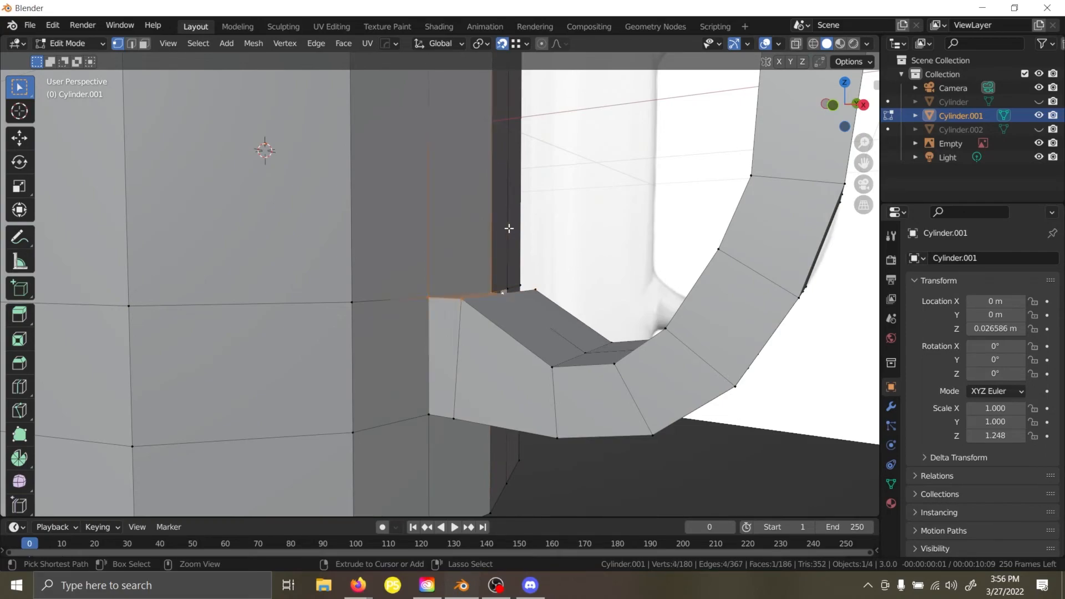
key(ctrl+z)
key(ctrl+z)
key(ctrl+z)
middle_drag(632, 228, 630, 273)
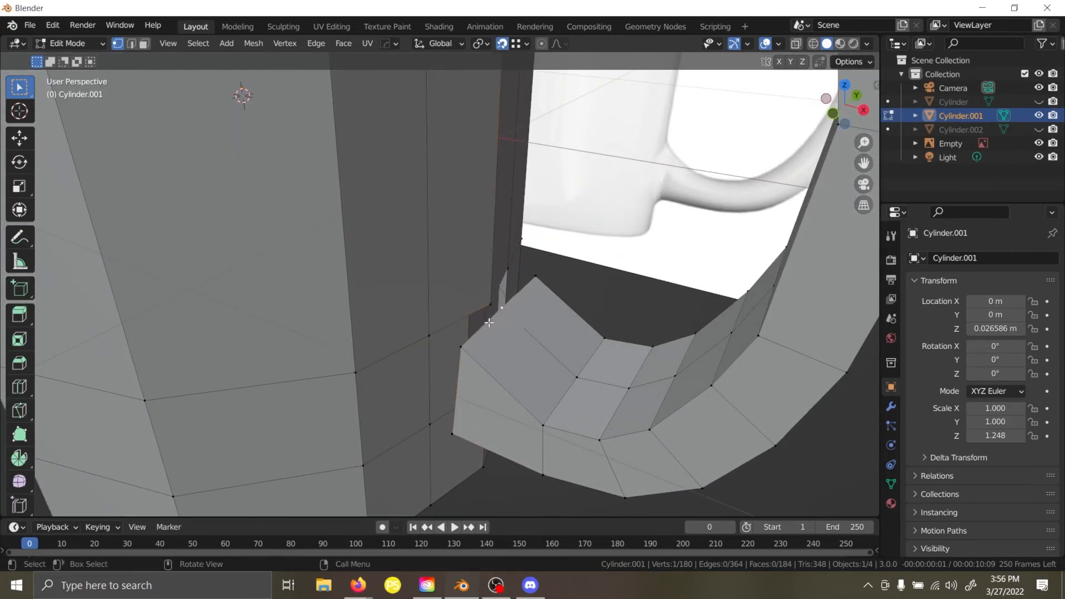
Select the handle's open end loop and the wall opening's edge loop and connect them with Bridge Edge Loops.
alt+click(458, 315)
middle_drag(476, 308, 476, 300)
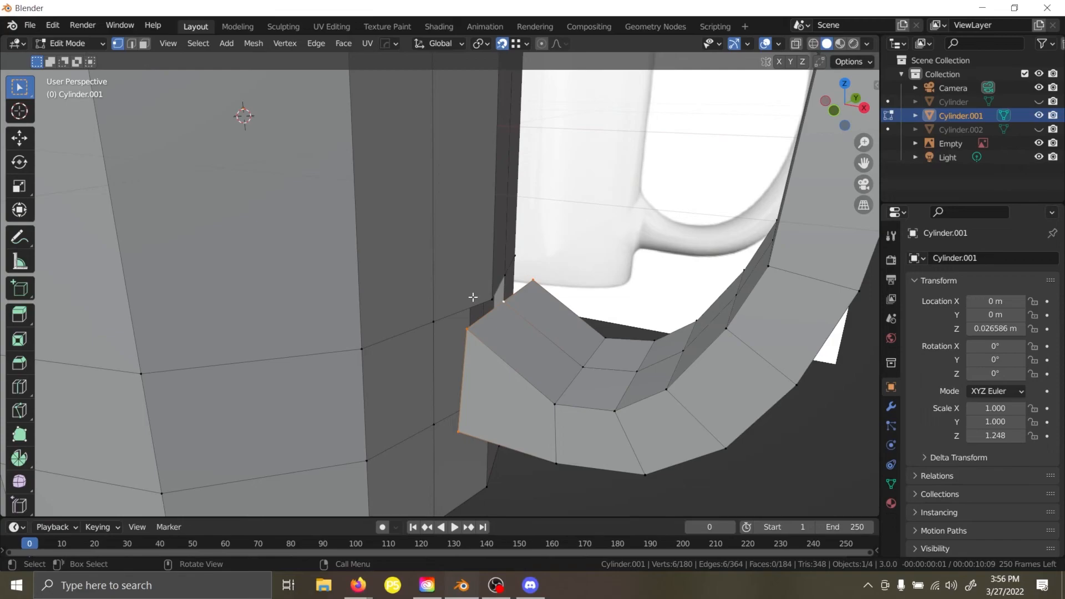
alt+click(473, 300)
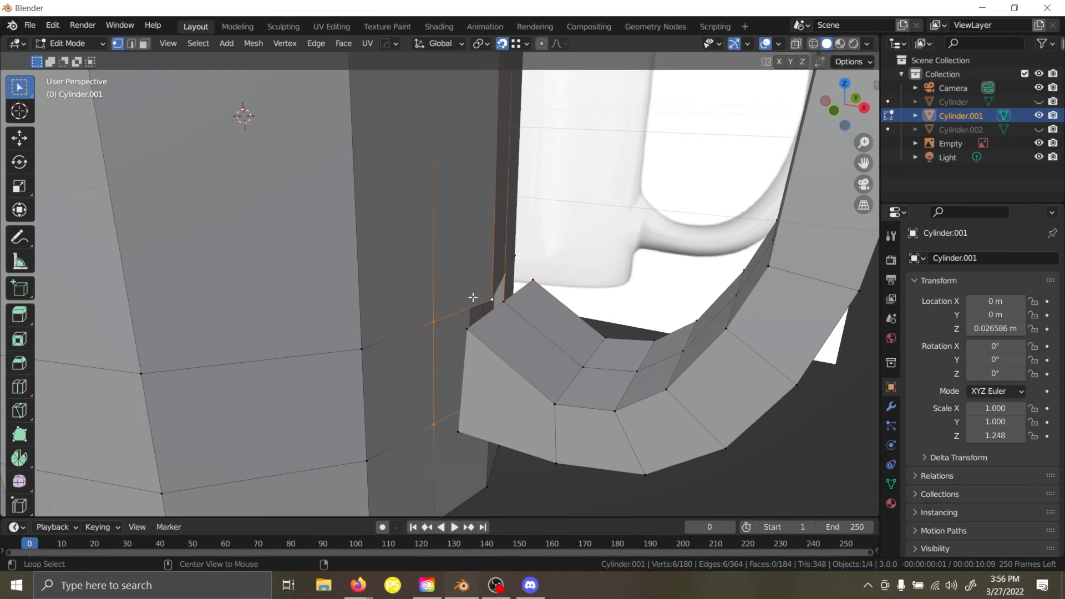
alt+shift+click(489, 320)
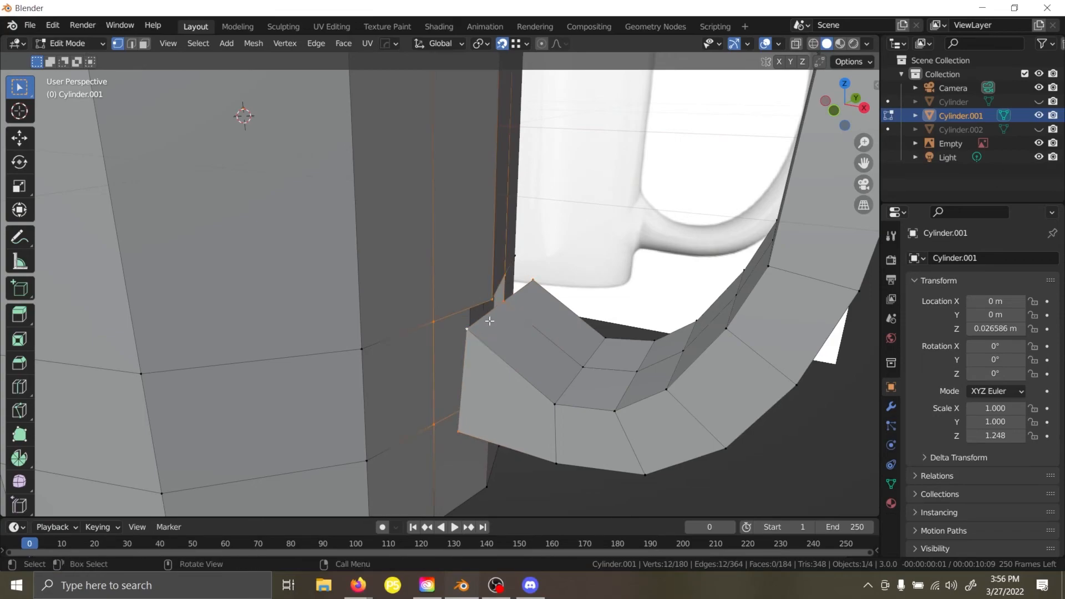
key(F3)
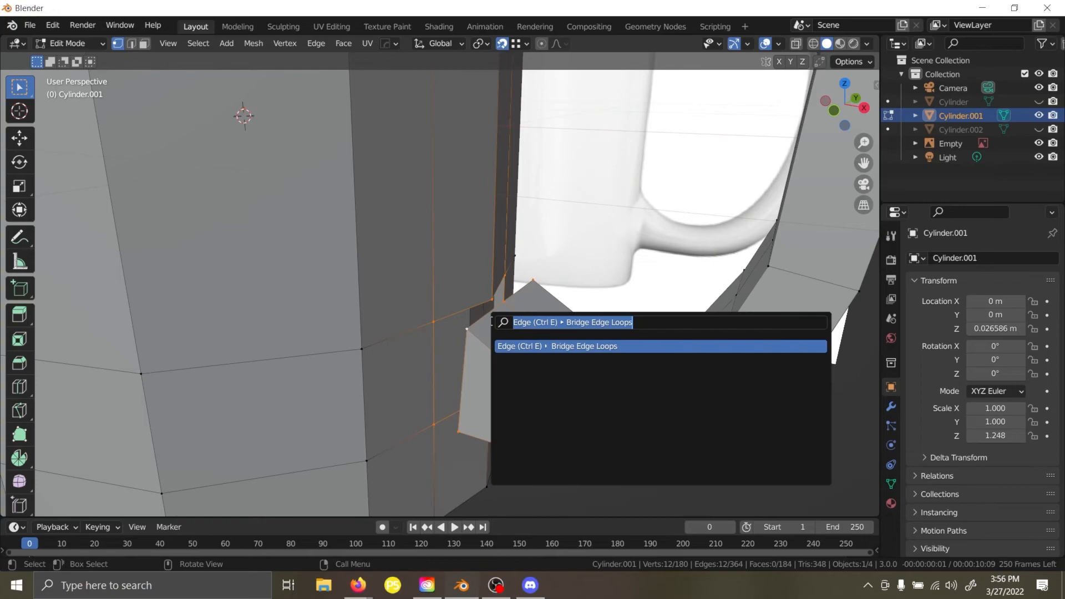
key(Return)
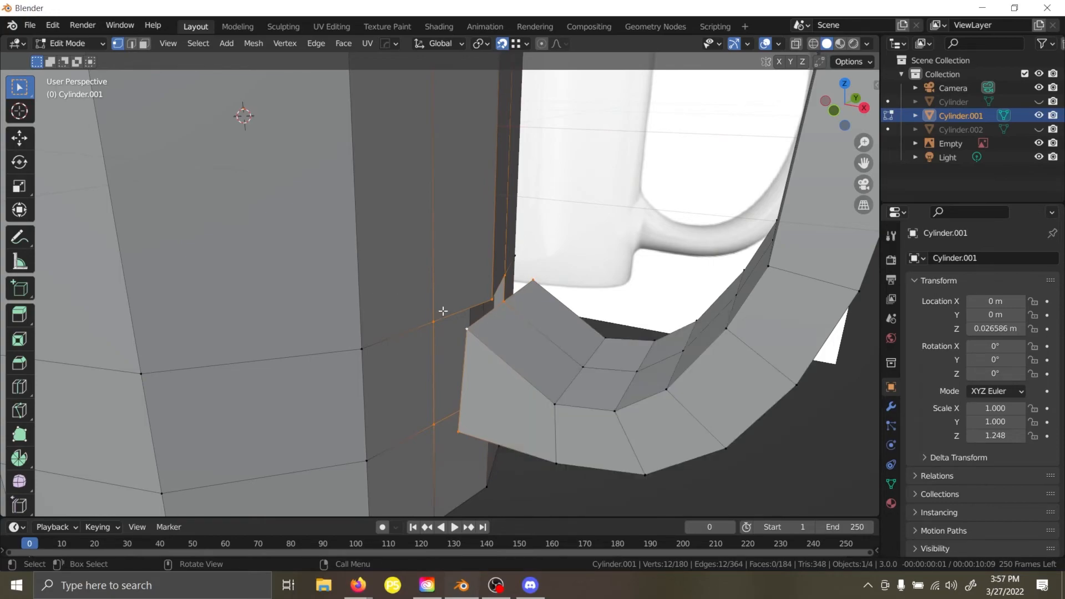
key(ctrl+e)
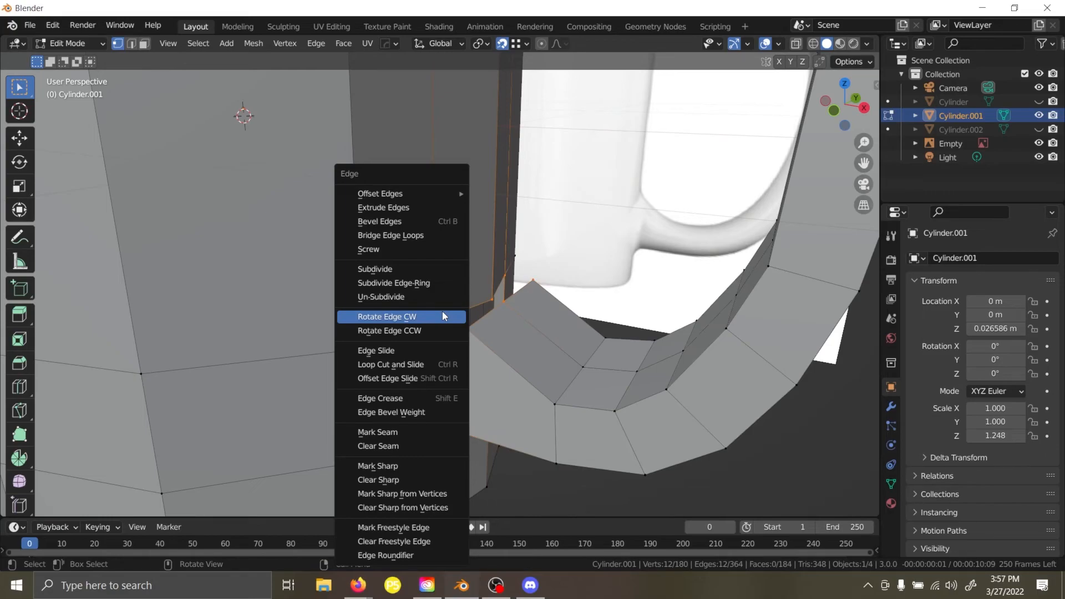
click(427, 236)
middle_drag(490, 266, 488, 269)
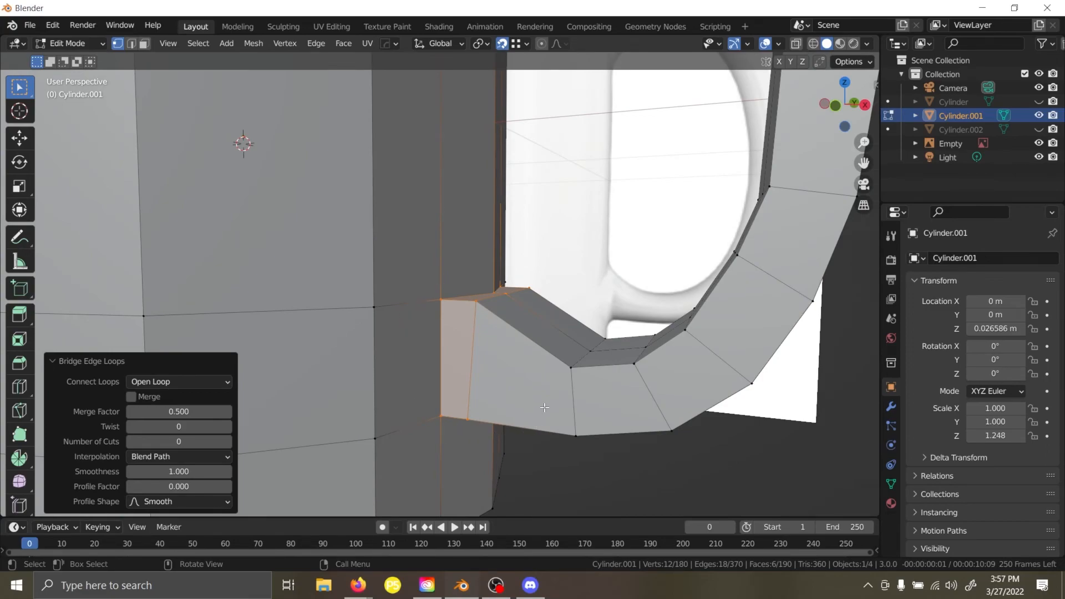
Undo the bridge between the handle end and the wall opening.
click(640, 487)
key(ctrl+z)
key(ctrl+z)
click(569, 267)
middle_drag(572, 269, 570, 313)
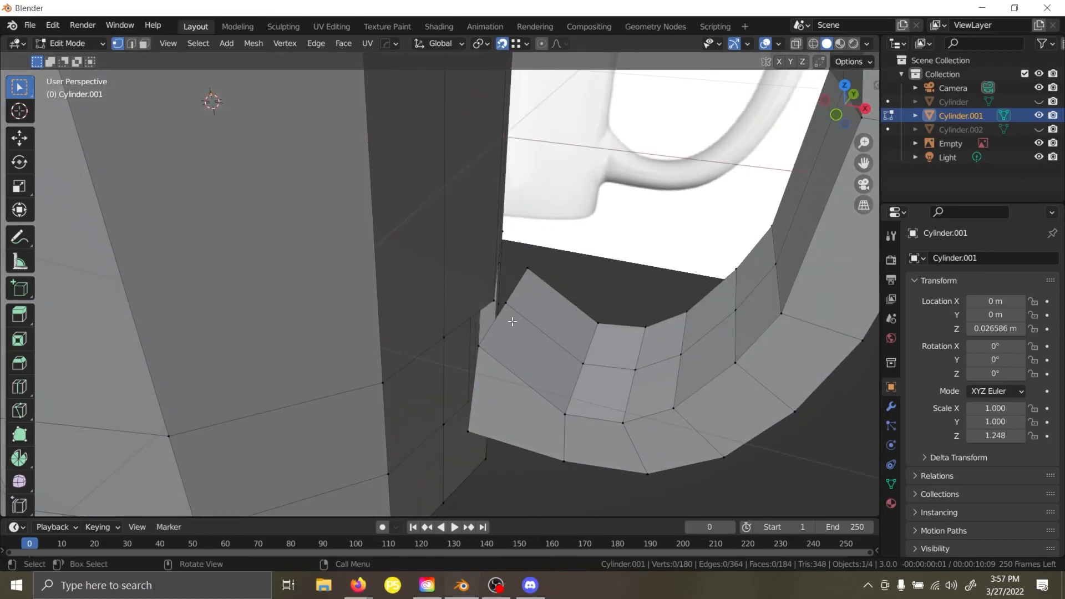
middle_drag(488, 303, 454, 276)
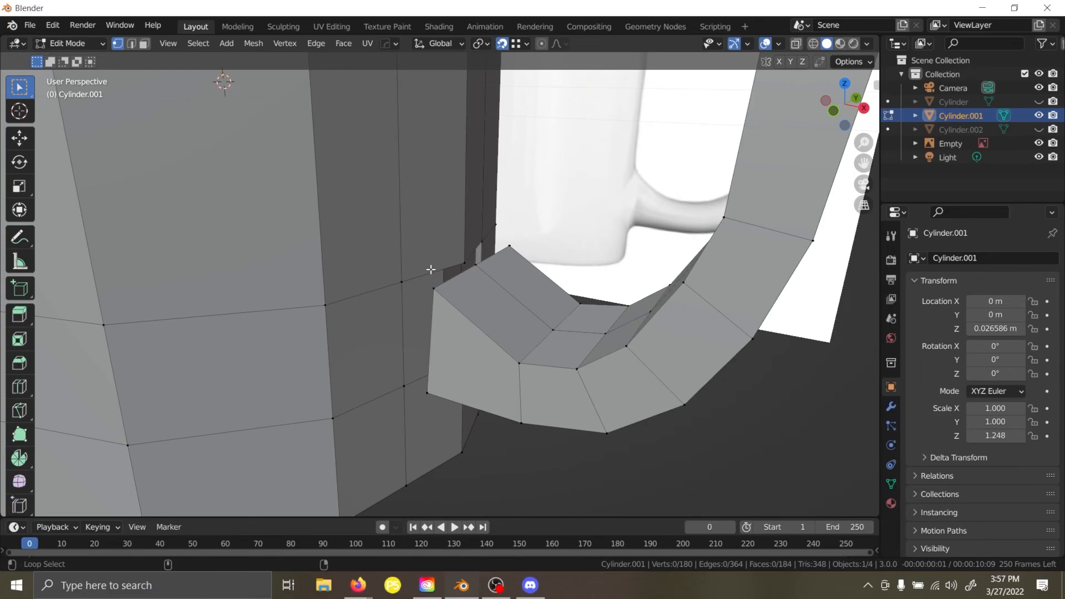
alt+click(430, 274)
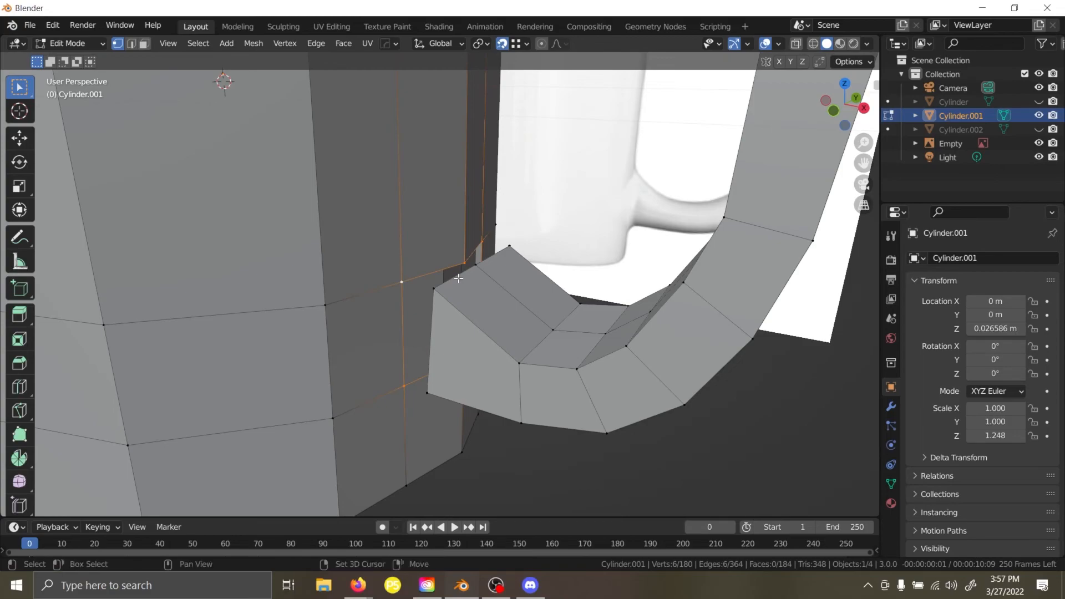
shift+click(445, 267)
alt+shift+click(445, 267)
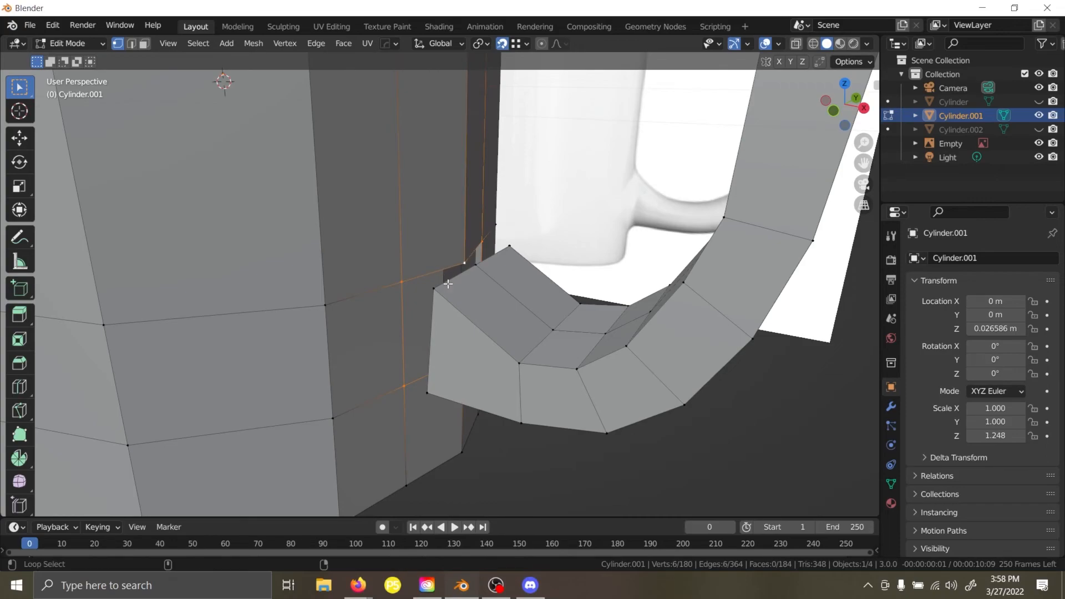
alt+shift+click(448, 284)
middle_drag(448, 283, 526, 253)
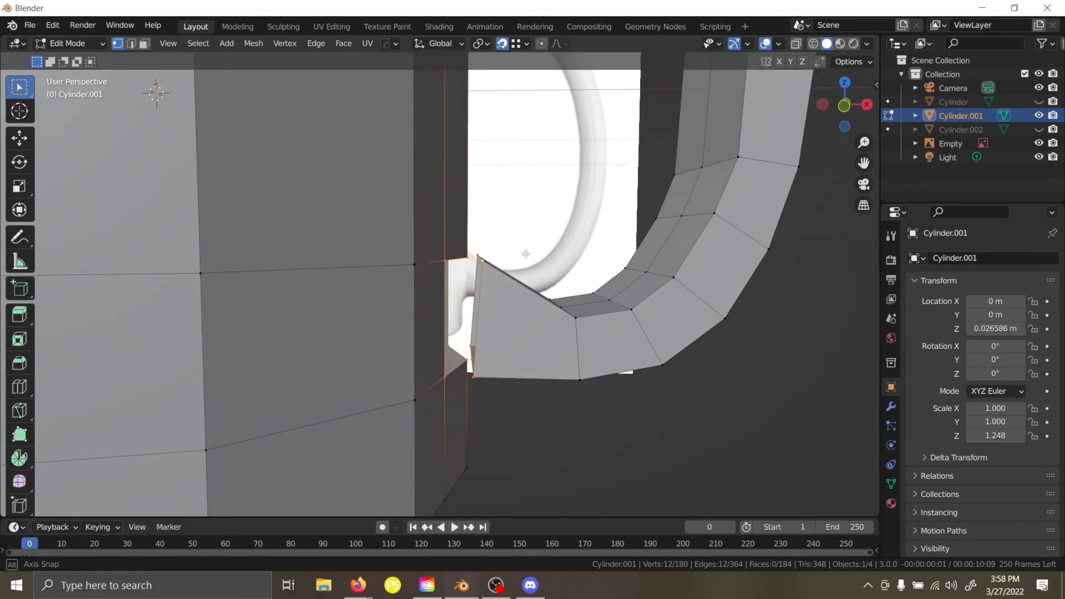
click(525, 411)
middle_drag(533, 413, 499, 429)
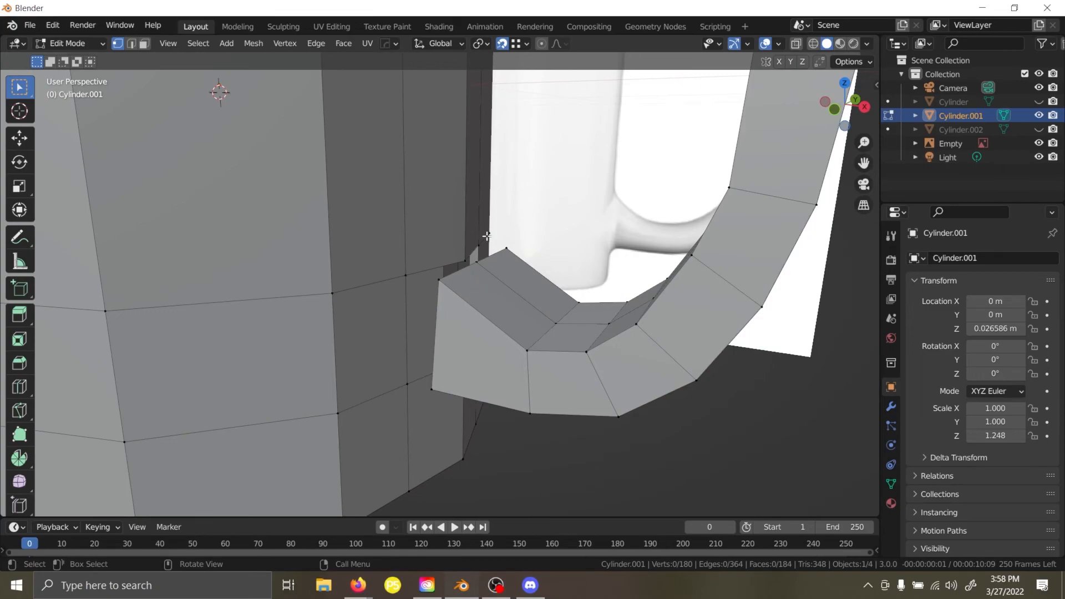
middle_drag(440, 257, 438, 265)
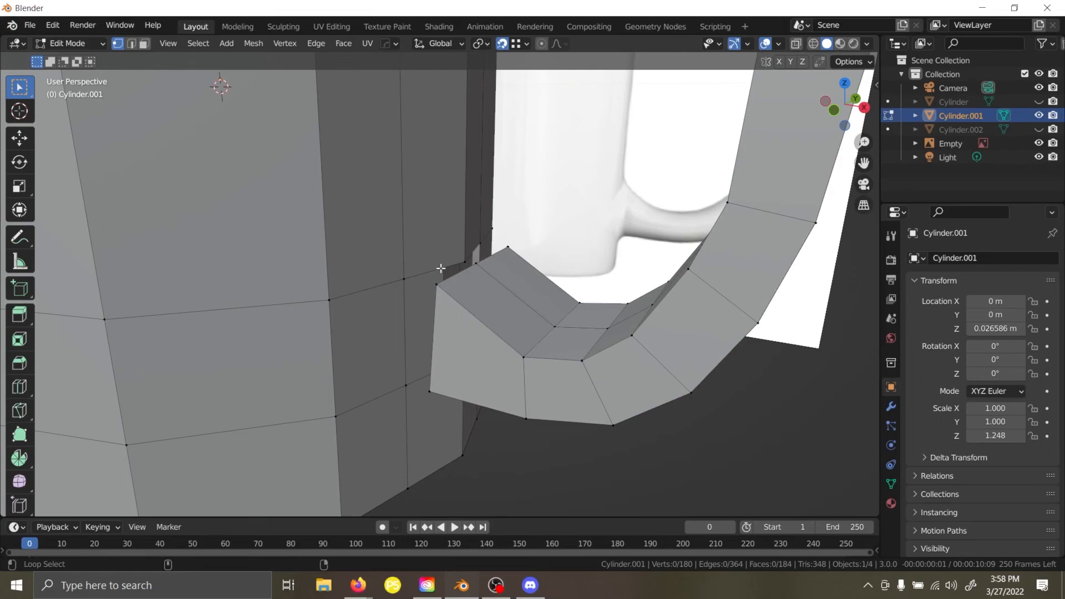
alt+click(441, 268)
middle_drag(441, 268, 432, 303)
alt+shift+click(396, 257)
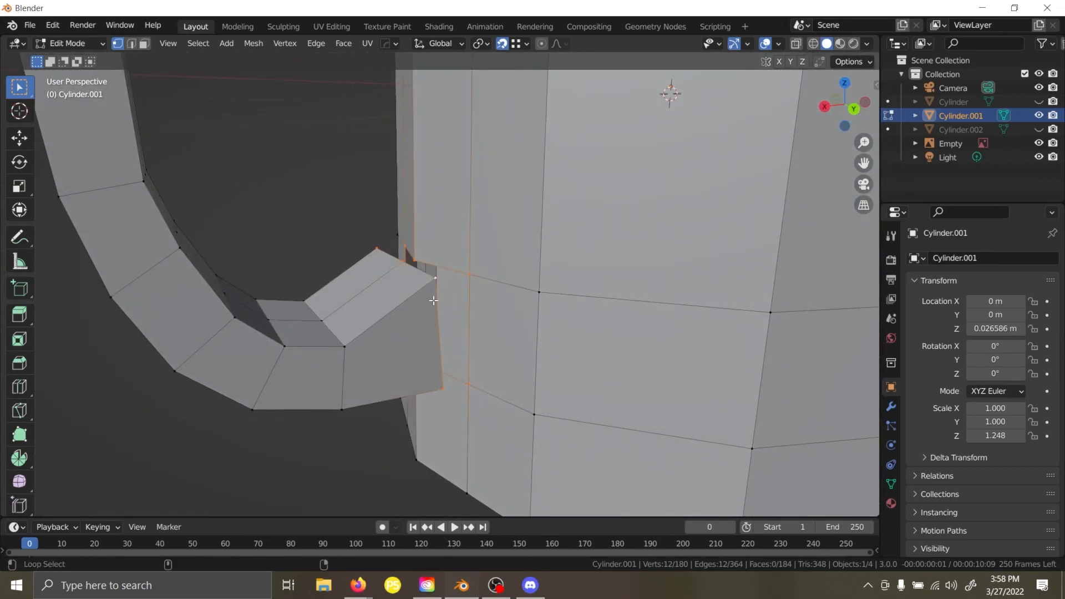
middle_drag(395, 257, 424, 312)
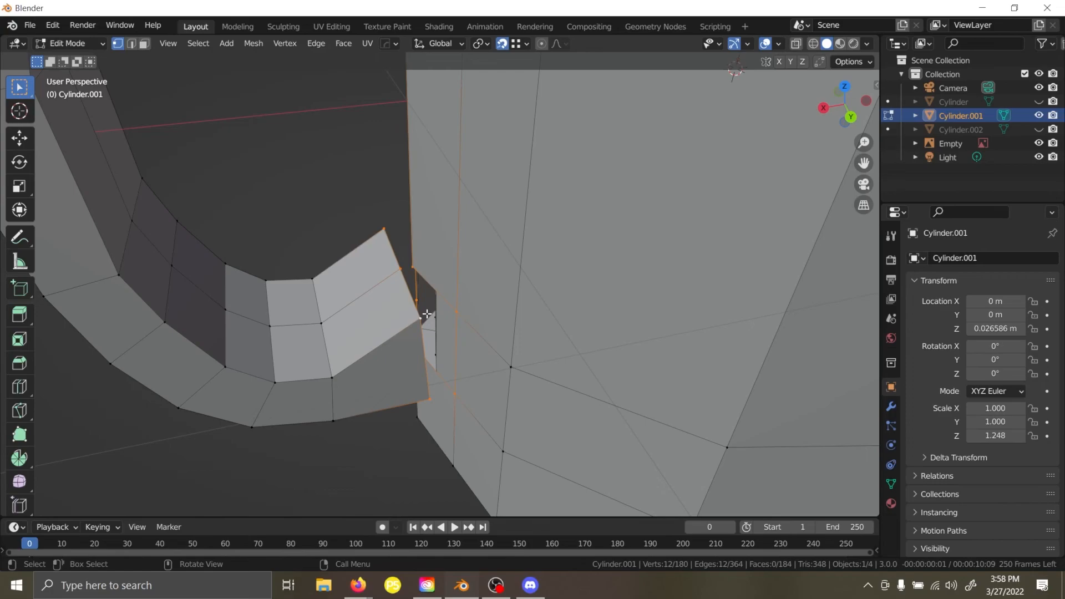
key(alt+a)
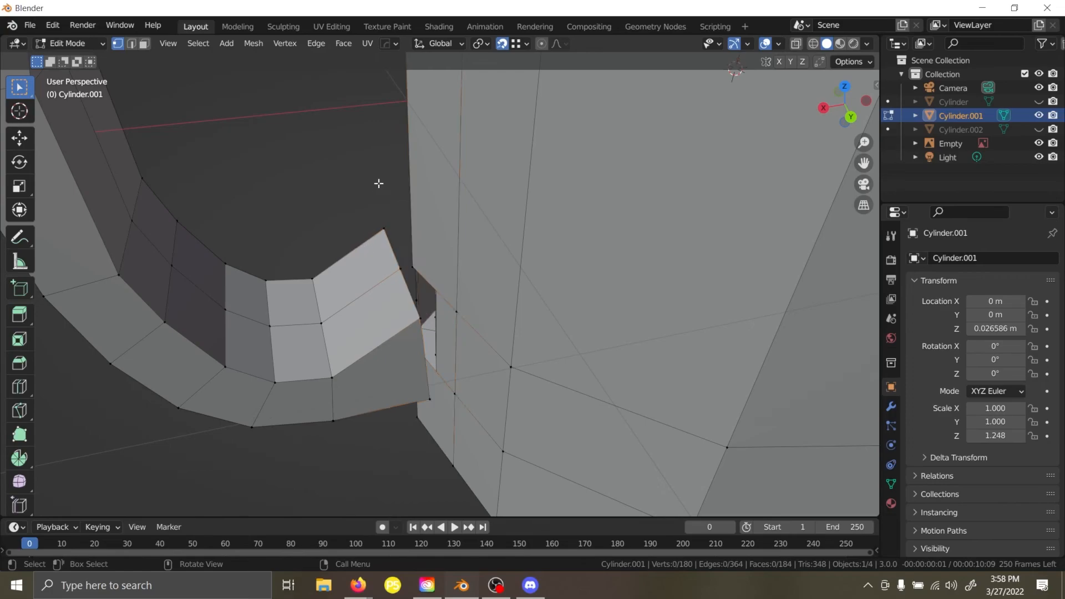
Bridge the handle's lower end loop to the edge loop of the mug wall opening with Bridge Edge Loops.
alt+click(404, 293)
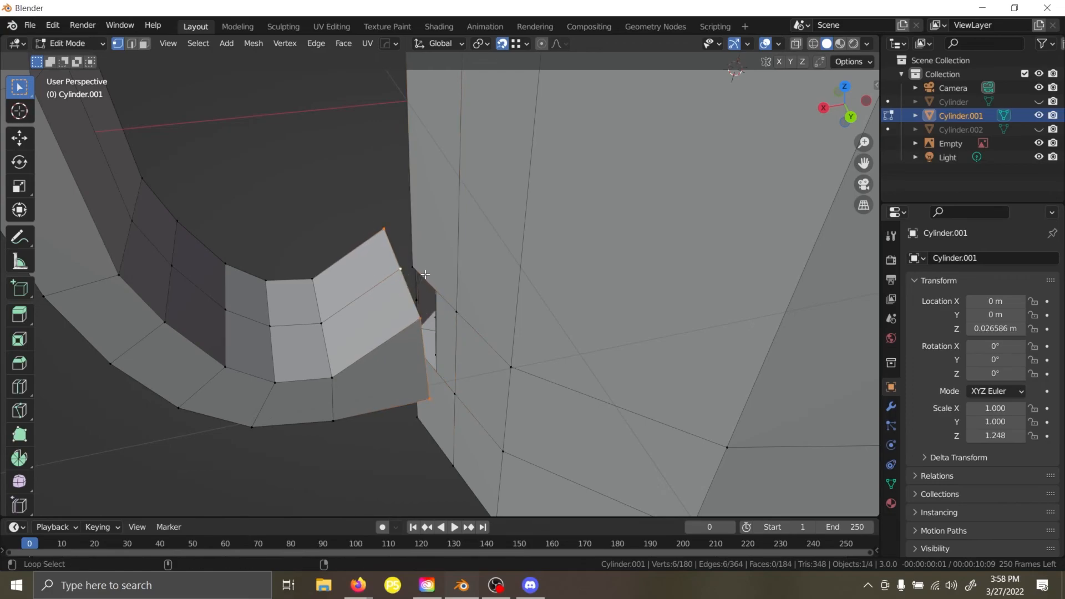
alt+shift+click(425, 274)
middle_drag(425, 274, 532, 284)
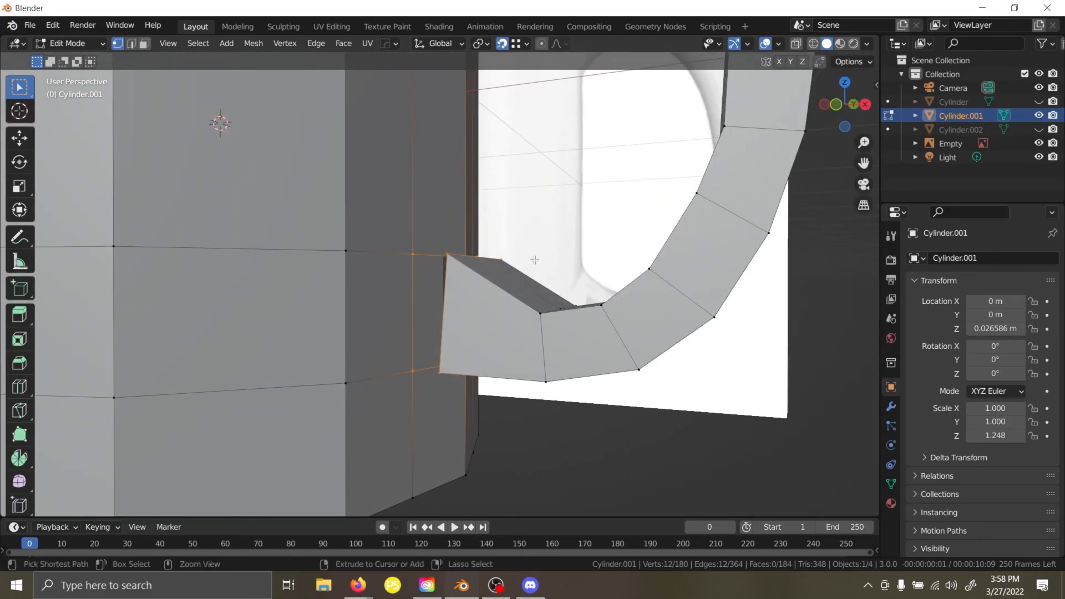
key(ctrl+e)
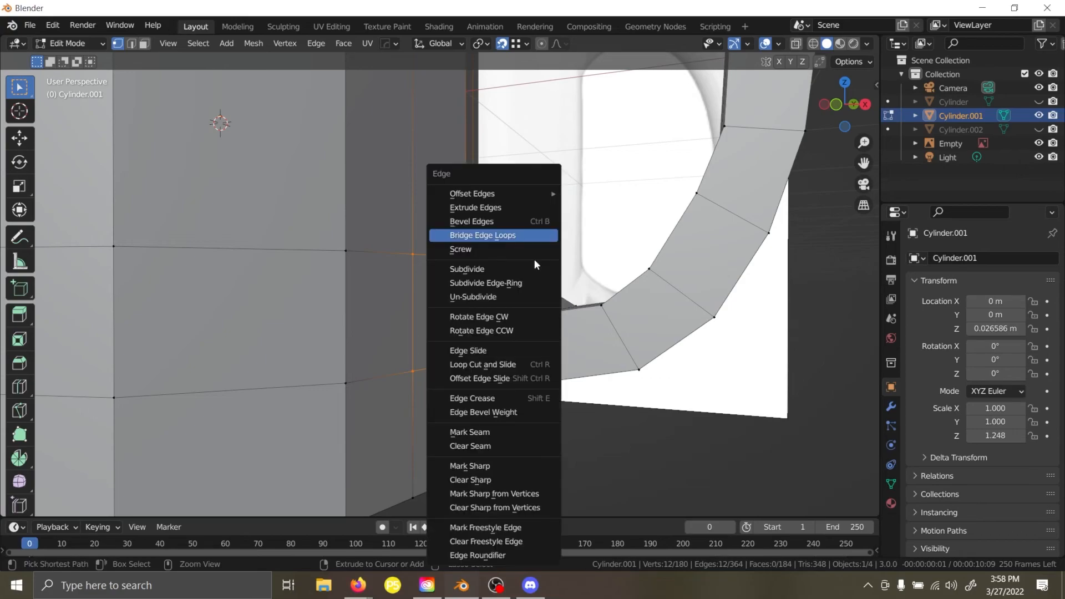
click(515, 237)
middle_drag(600, 255, 616, 289)
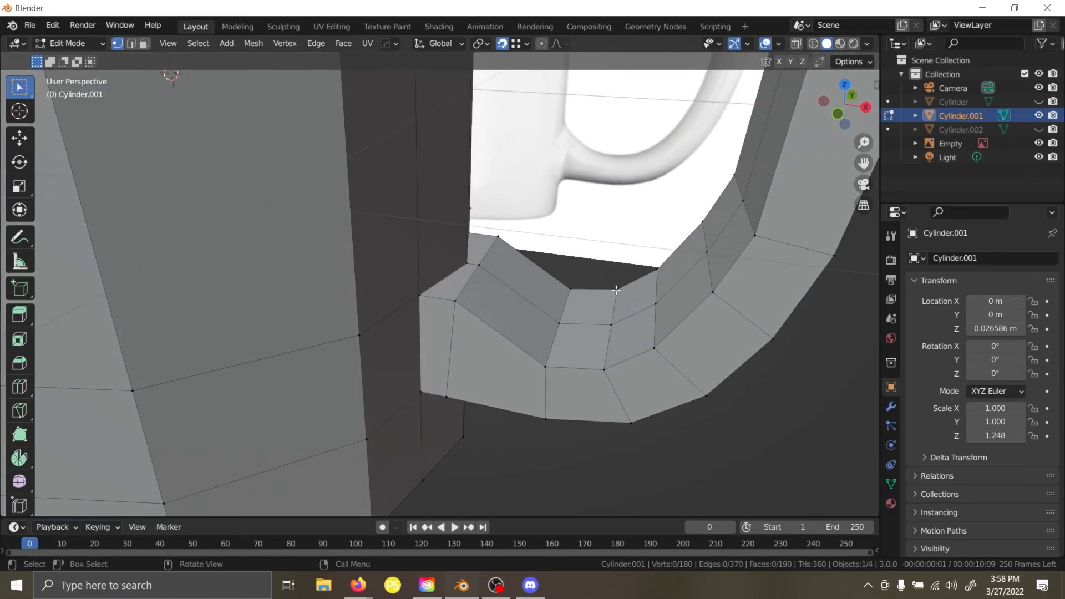
scroll(616, 299, down, 10)
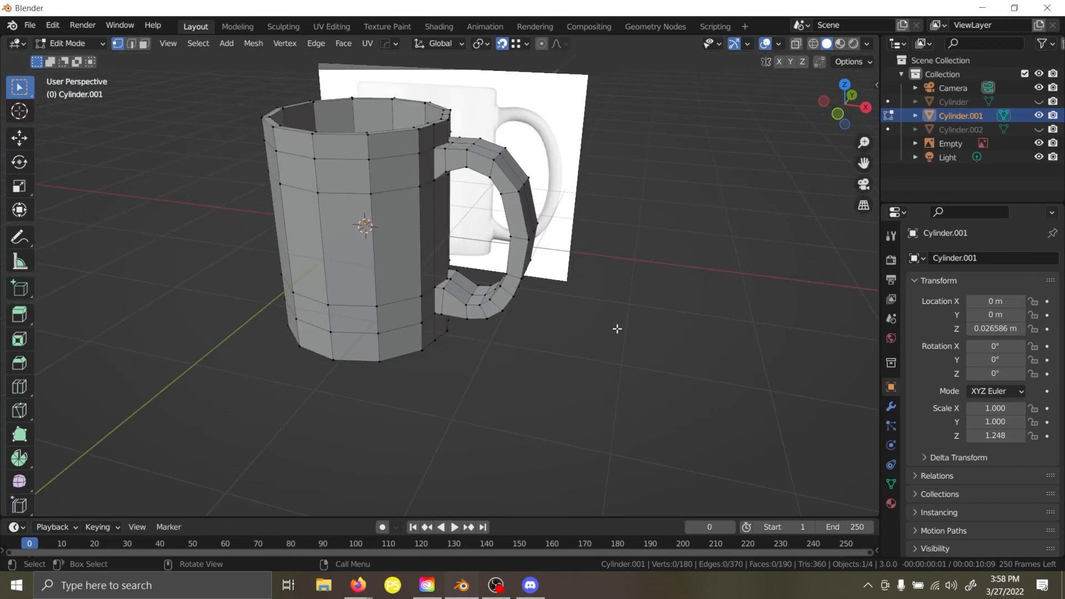
Leave Edit Mode and add a Subdivision Surface modifier to the mug.
key(Tab)
click(667, 328)
middle_drag(667, 328, 610, 327)
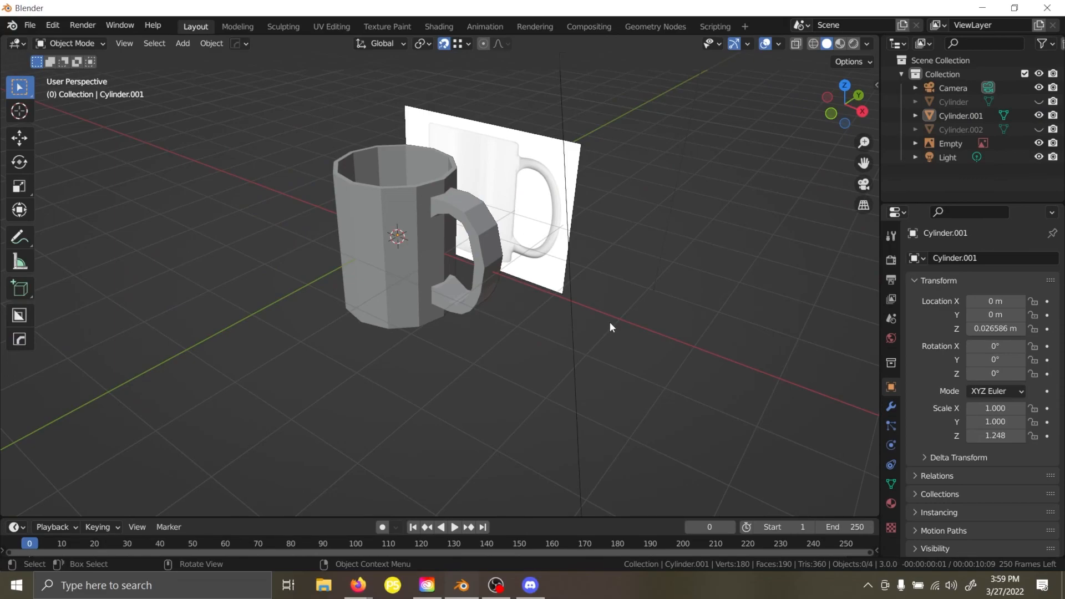
click(417, 208)
middle_drag(724, 245, 760, 261)
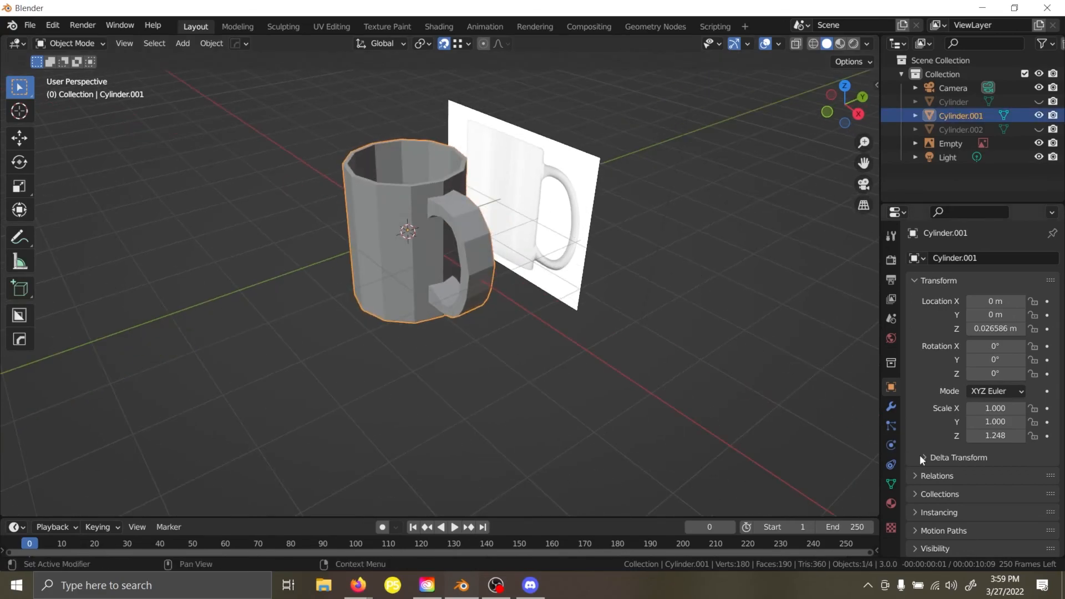
click(891, 407)
click(928, 258)
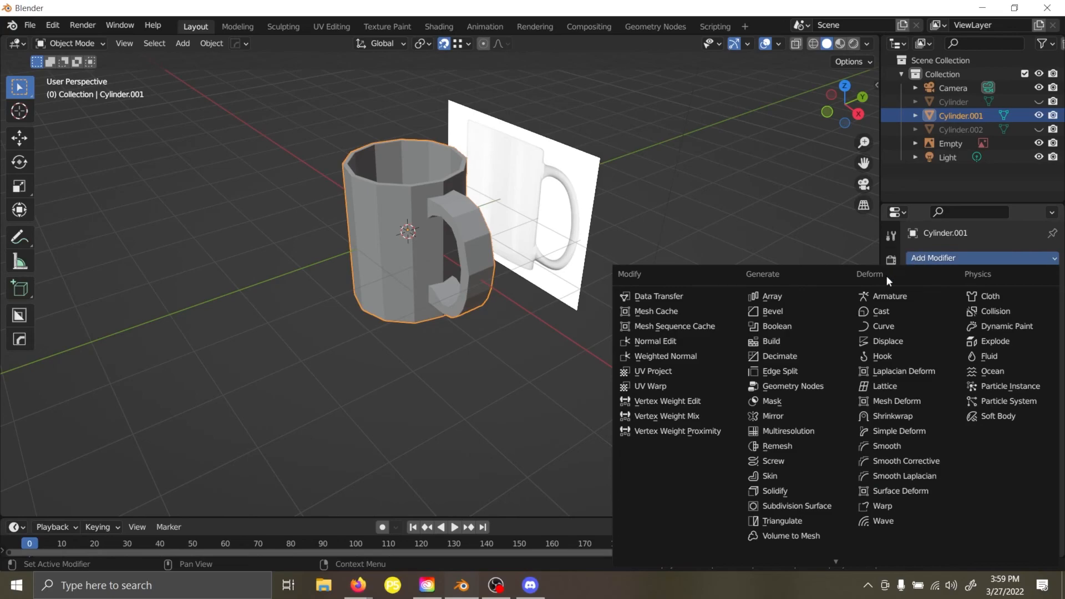
click(799, 508)
Add a horizontal loop cut below the mug's rim and, with snapping off, move it up about 0.093 m along Z.
middle_drag(475, 290, 564, 349)
scroll(442, 276, up, 4)
key(Tab)
key(ctrl+r)
click(412, 145)
click(409, 147)
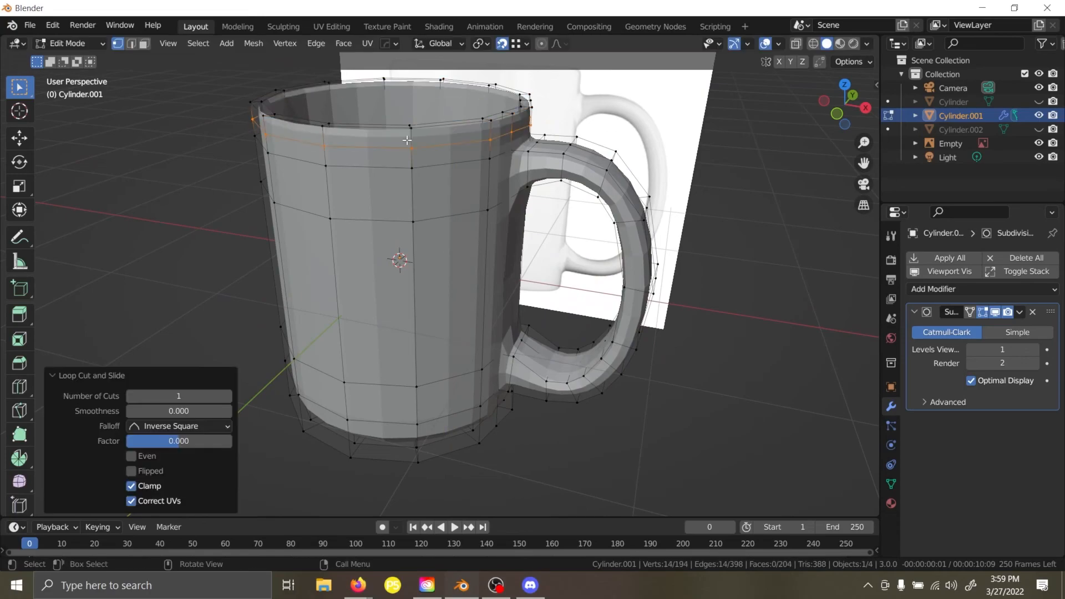
key(shift+Tab)
key(g)
key(z)
click(445, 140)
Add a horizontal loop cut around the mug body close to its base and clear the selection.
middle_drag(455, 303, 451, 265)
key(ctrl+r)
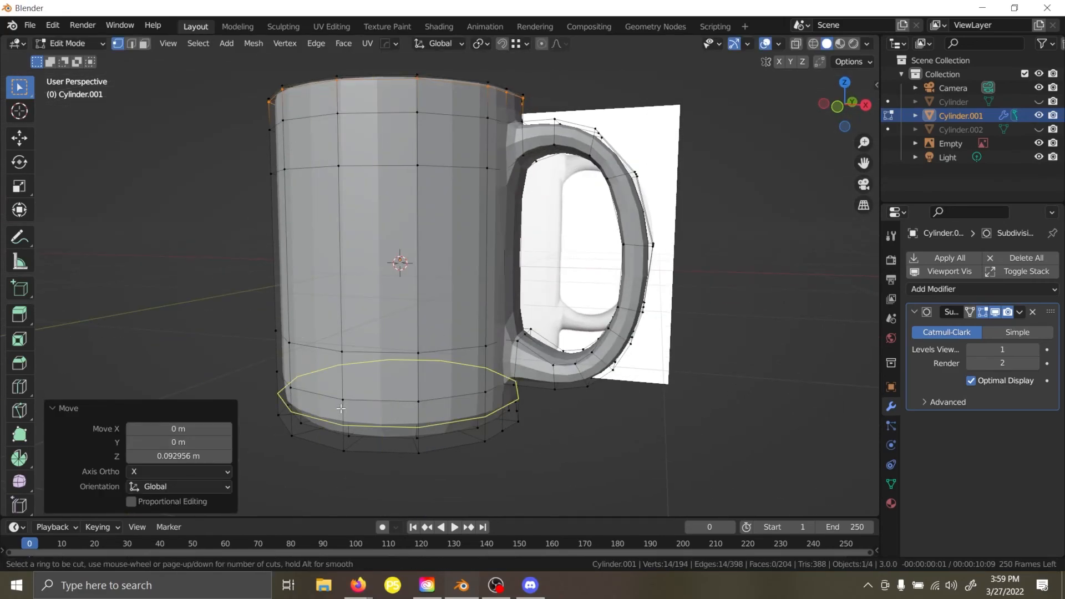
click(336, 413)
click(334, 419)
scroll(589, 393, down, 2)
middle_drag(686, 318, 625, 405)
scroll(588, 280, up, 2)
middle_drag(589, 281, 587, 264)
click(666, 244)
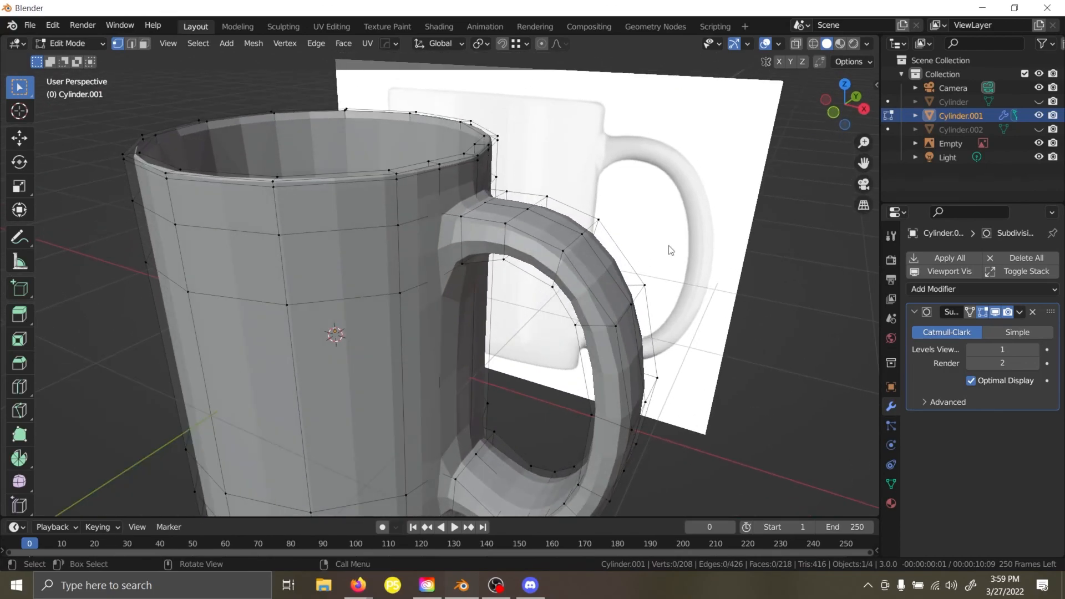
Return to Object Mode and set the Subdivision modifier's viewport levels to 3.
key(Tab)
middle_drag(665, 244, 606, 224)
scroll(606, 224, down, 3)
middle_drag(427, 310, 670, 280)
click(1036, 350)
click(1035, 350)
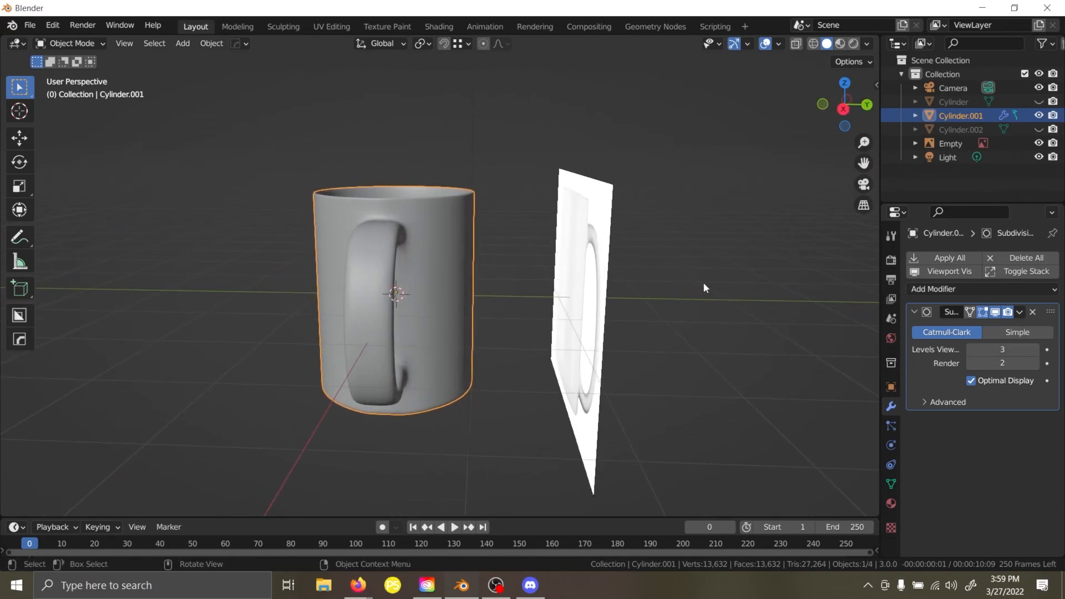
Try the mug's Subdivision viewport levels at 4, then set them back to 3.
middle_drag(384, 232, 464, 217)
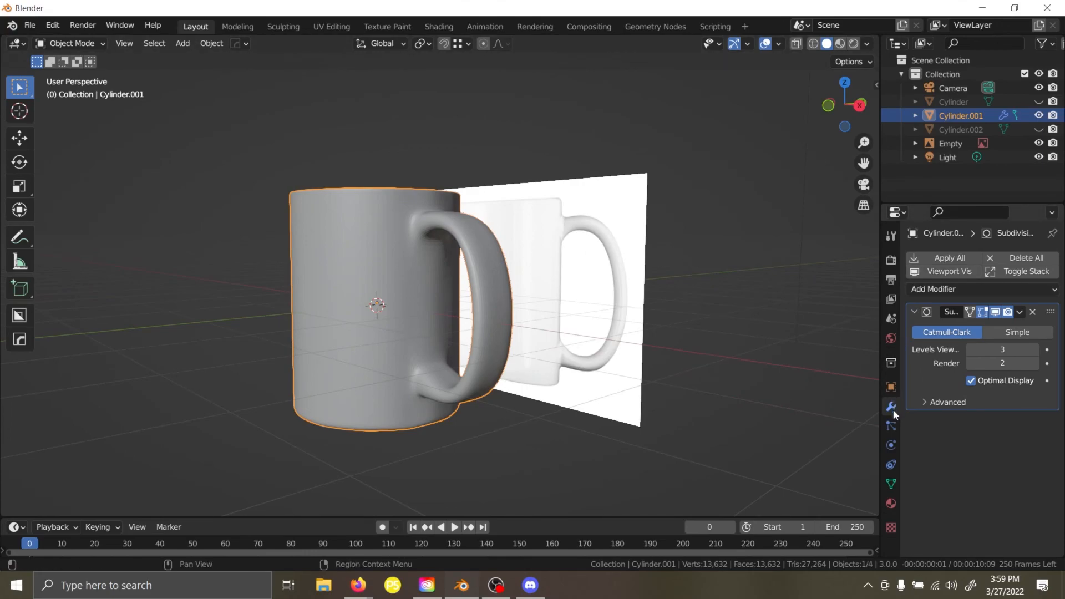
click(961, 288)
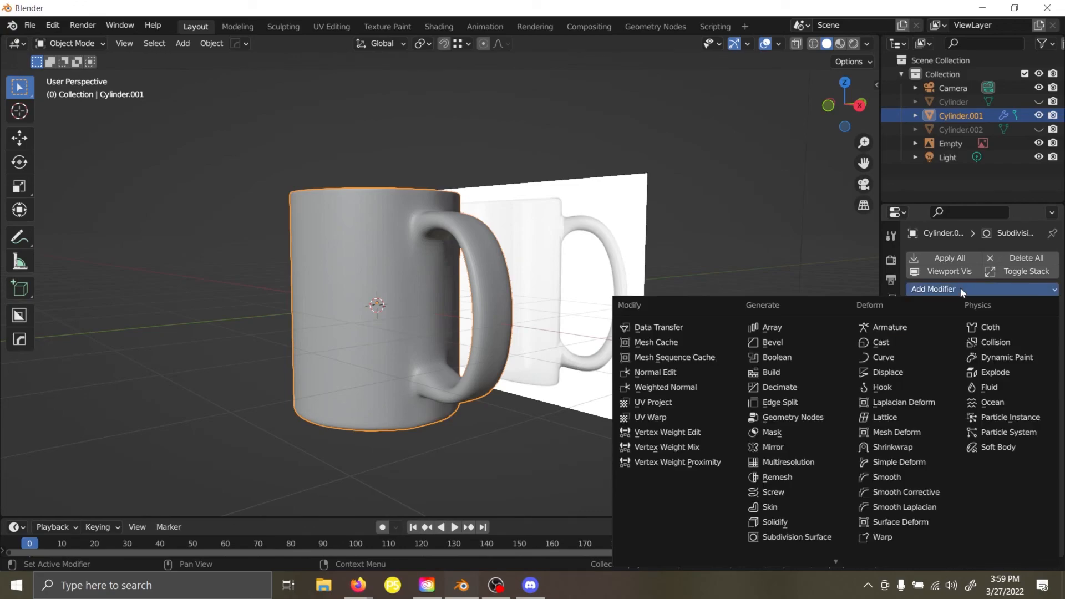
click(565, 468)
middle_drag(477, 369, 365, 261)
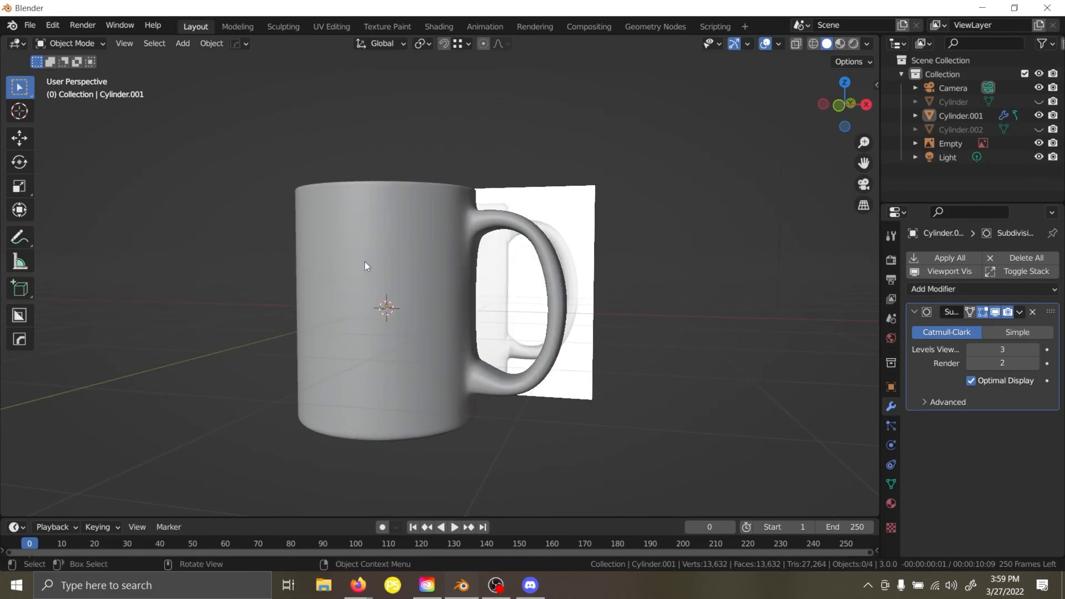
click(1035, 350)
middle_drag(499, 289, 854, 313)
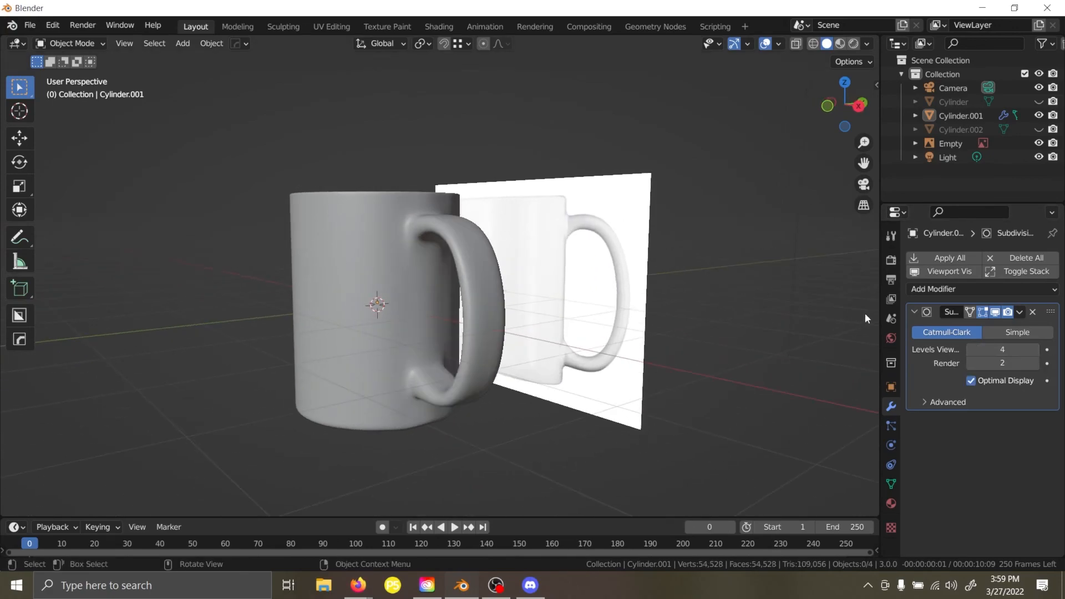
click(970, 350)
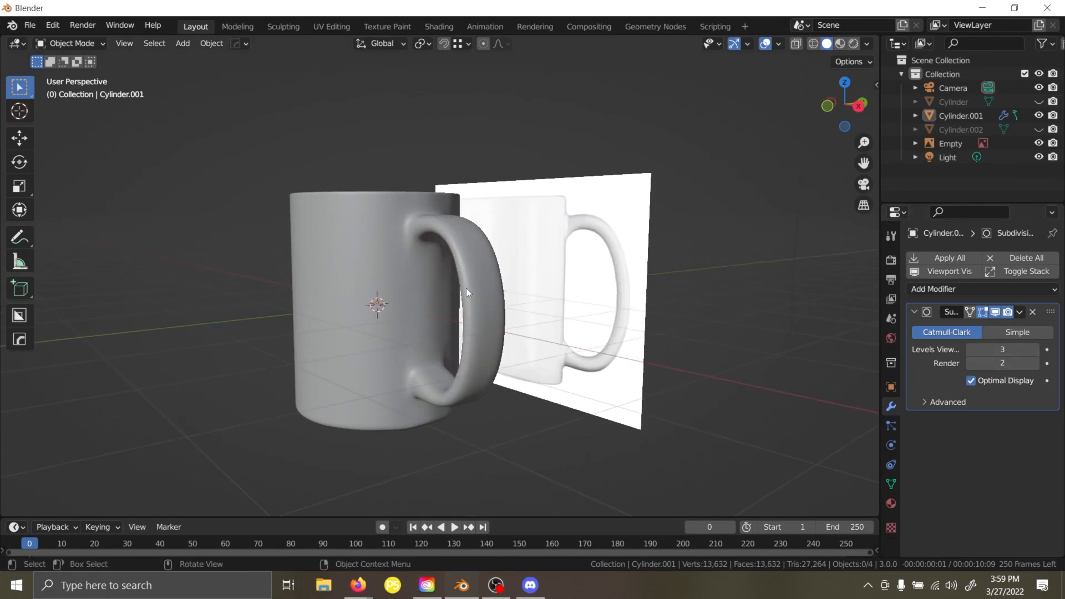
Apply Shade Smooth to the mug and check its surface from the handle side.
click(372, 254)
right_click(371, 250)
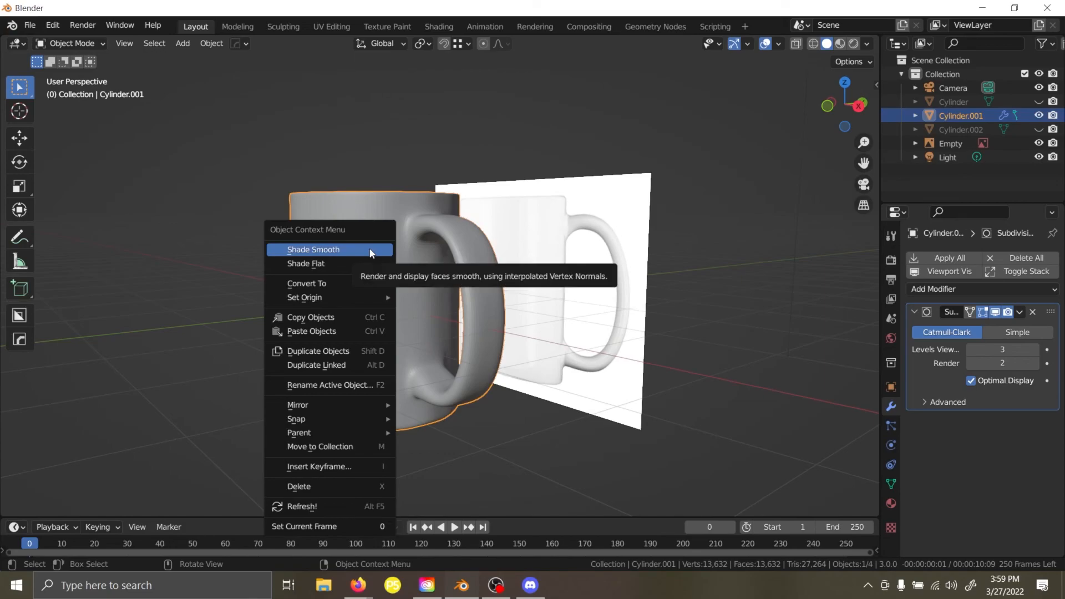
click(371, 251)
middle_drag(369, 248, 524, 237)
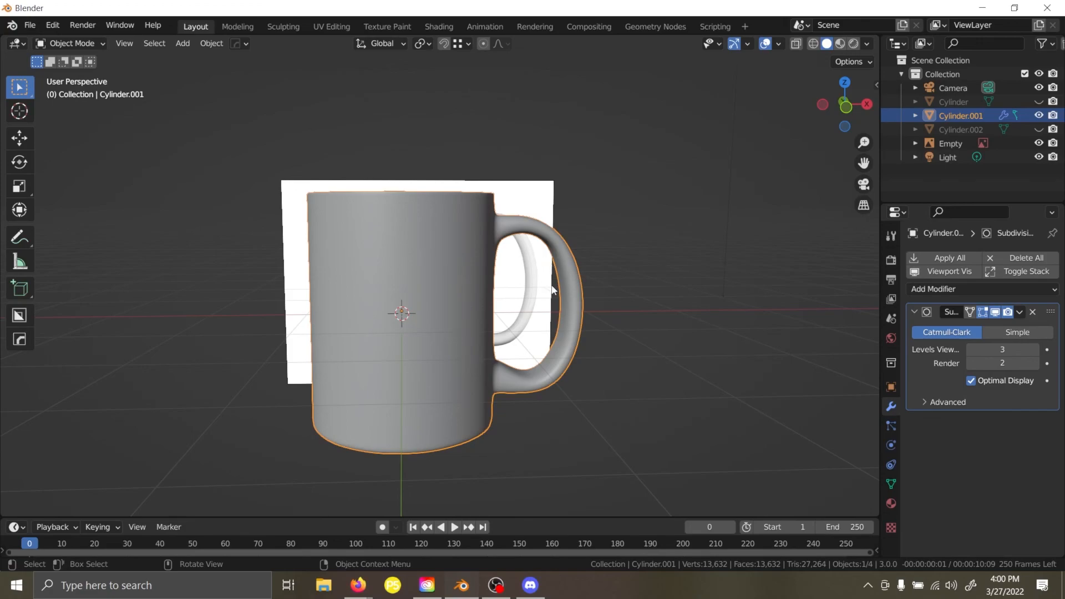
Reduce the mug's Subdivision viewport levels to 1 and check its mesh cage in Edit Mode.
key(ctrl+1)
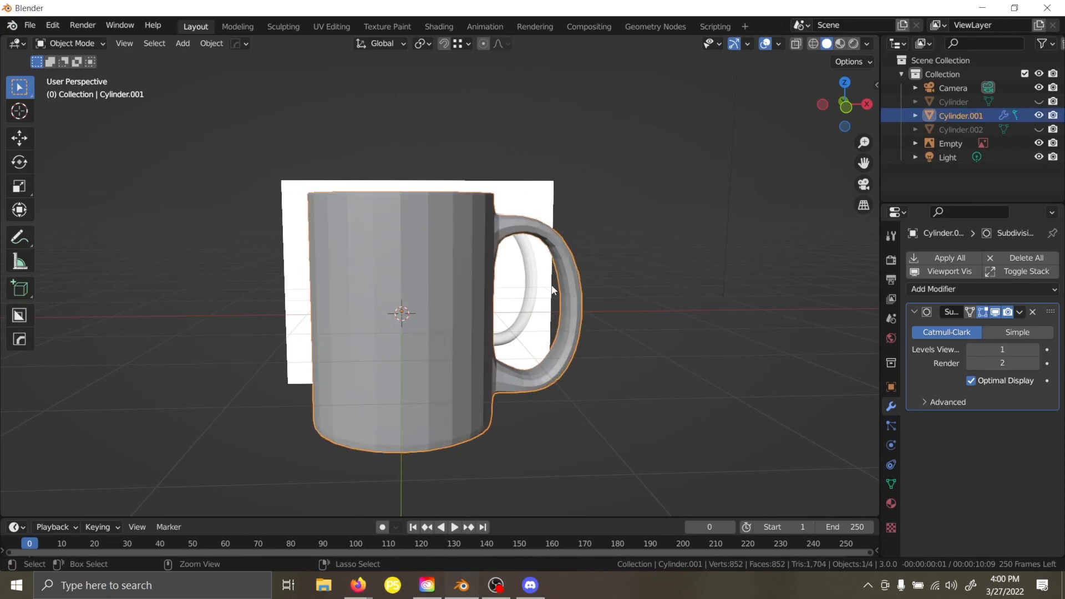
middle_drag(553, 290, 570, 273)
key(Tab)
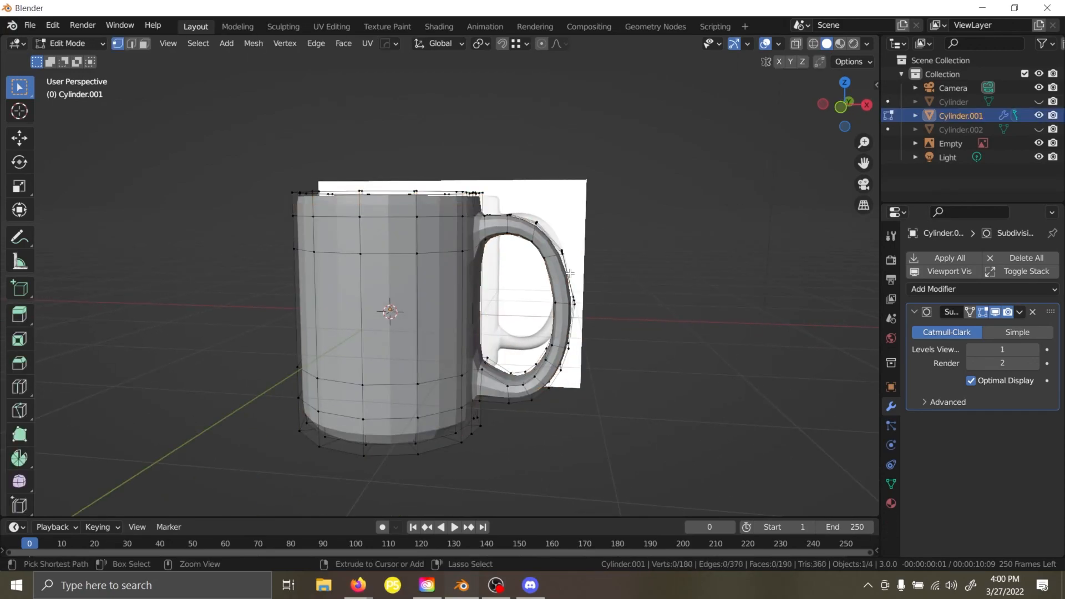
key(Tab)
middle_drag(697, 255, 722, 264)
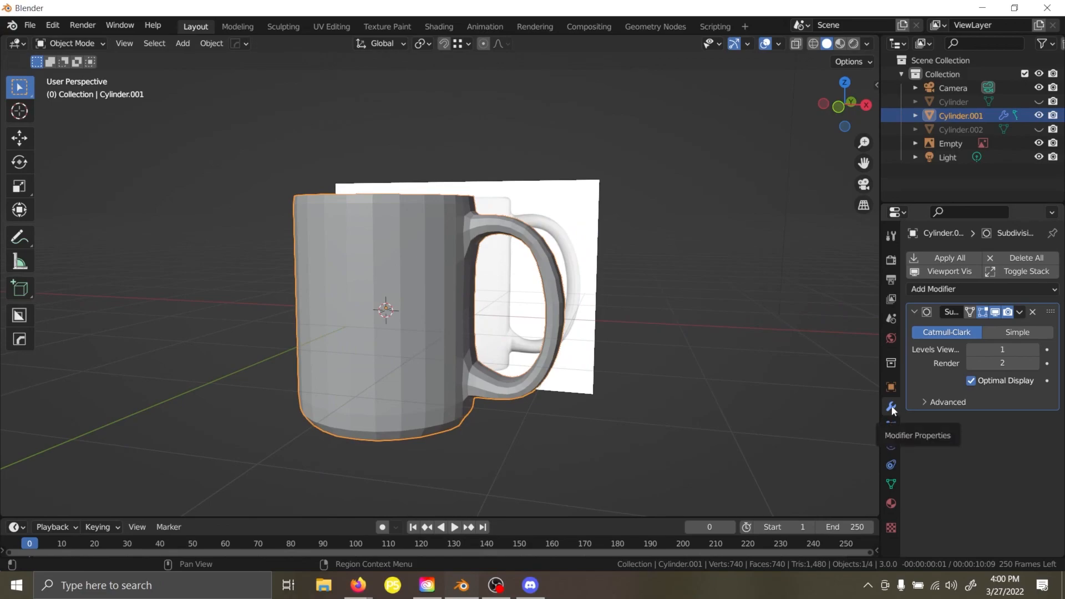
Set the Subdivision modifier's viewport levels to 2 and apply Shade Smooth to the mug.
click(925, 293)
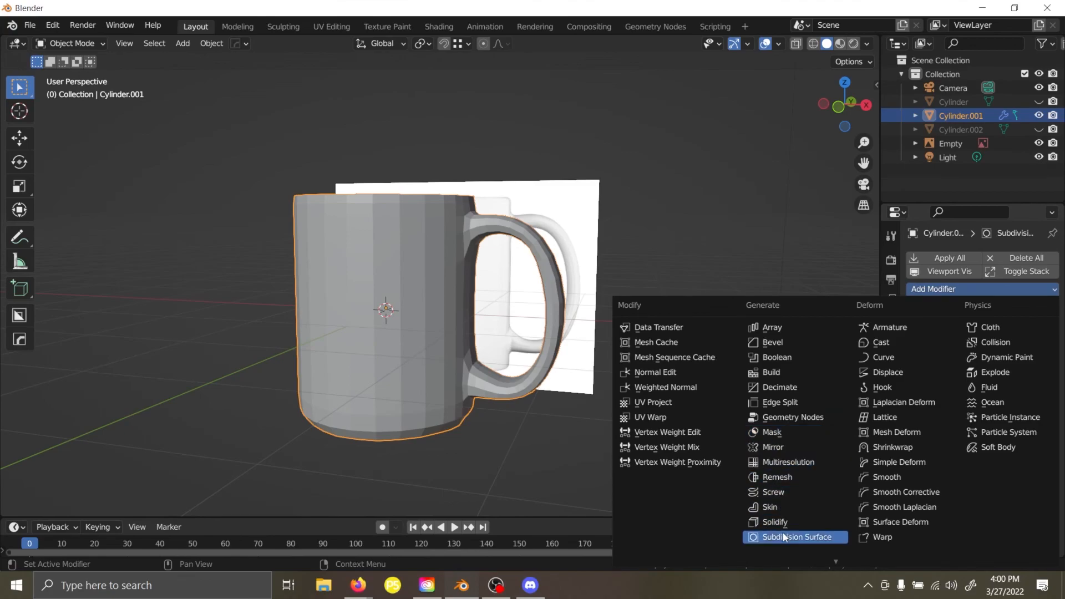
click(608, 484)
click(1034, 350)
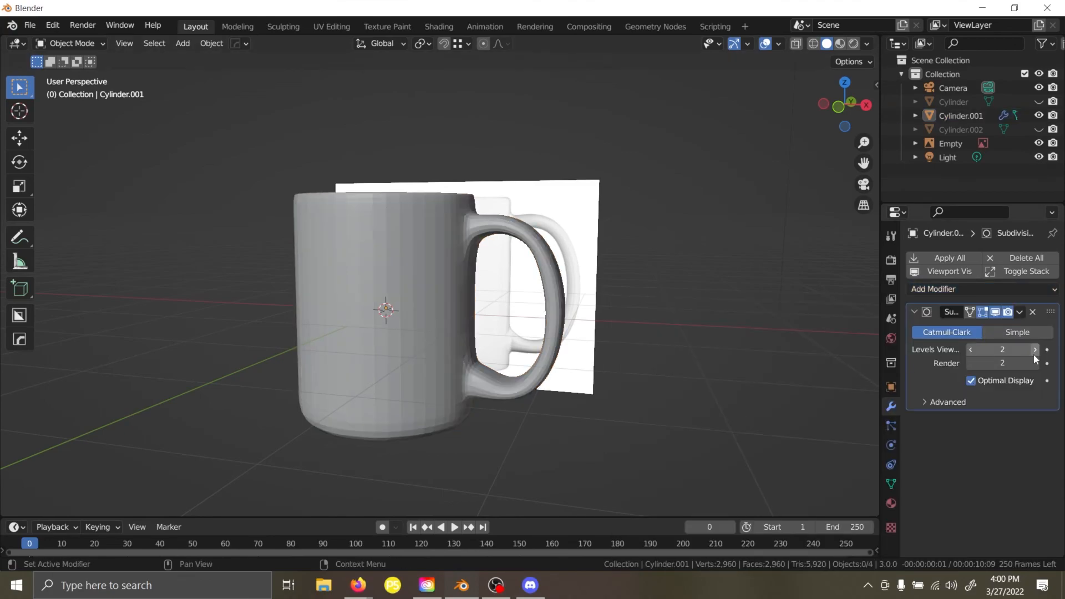
click(372, 286)
right_click(371, 268)
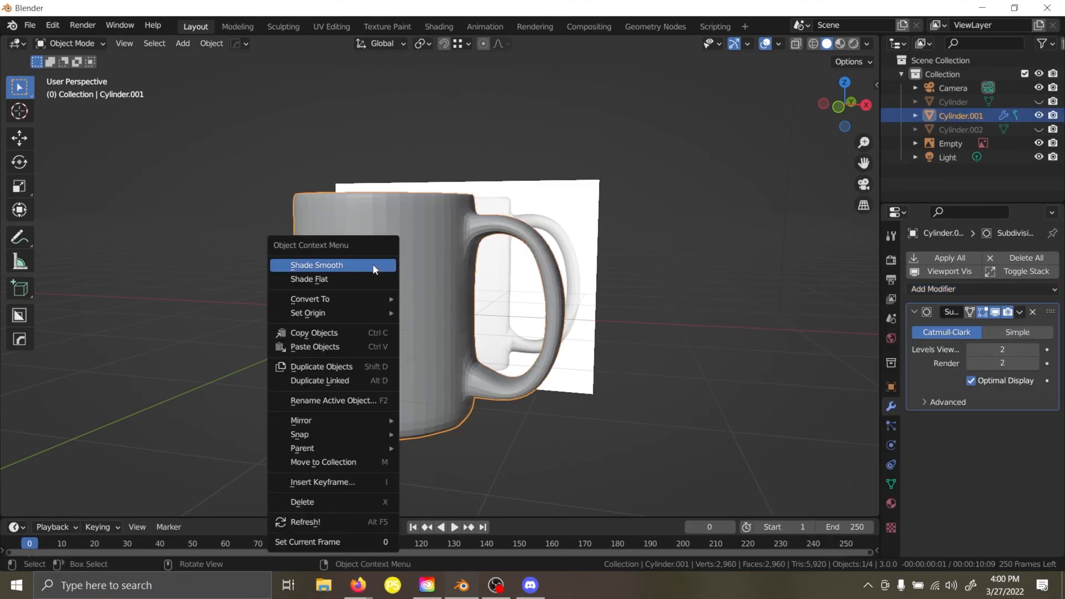
click(373, 267)
click(284, 254)
middle_drag(285, 257, 336, 244)
middle_drag(390, 287, 378, 369)
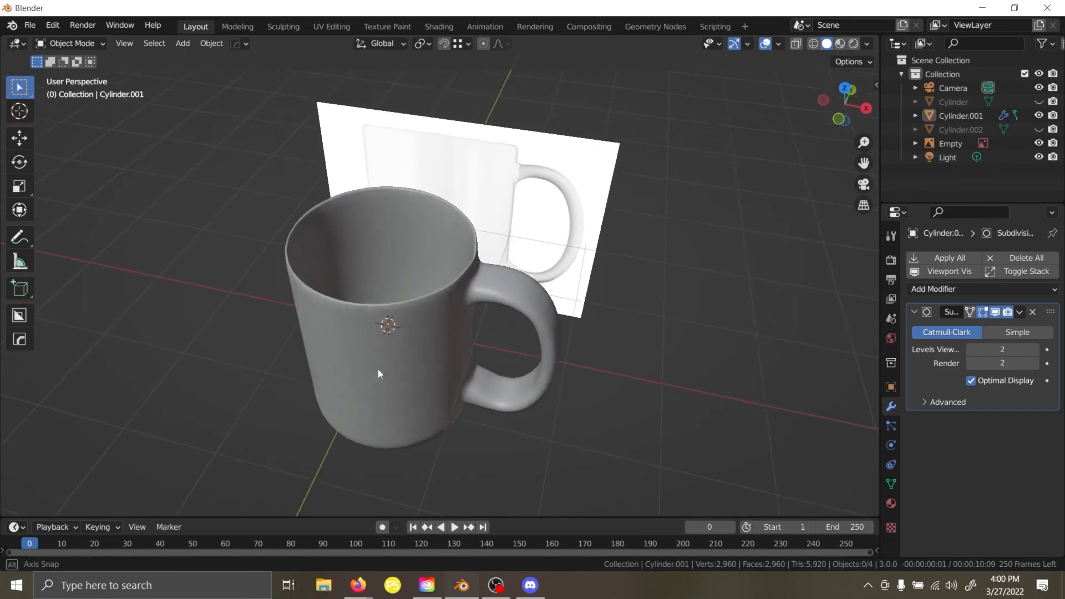
Enter Edit Mode on the mug and turn off the Subdivision modifier's viewport display.
click(378, 369)
key(Tab)
middle_drag(388, 278, 392, 296)
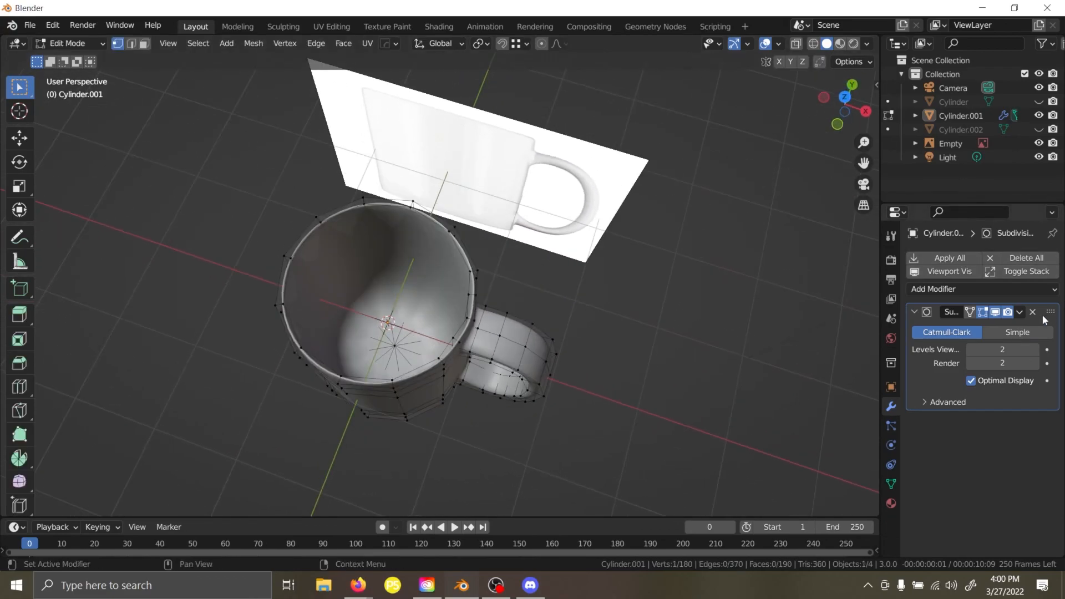
click(996, 312)
scroll(350, 306, up, 3)
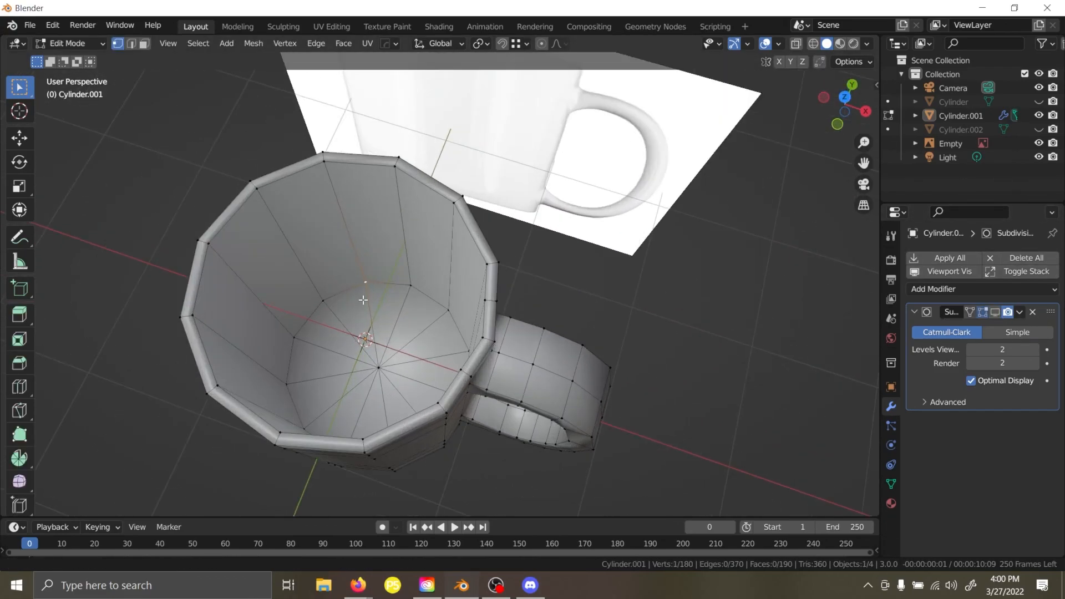
Add a horizontal loop cut around the mug's inner wall and slide it down near the floor with a factor of about -0.803.
key(ctrl+r)
click(381, 265)
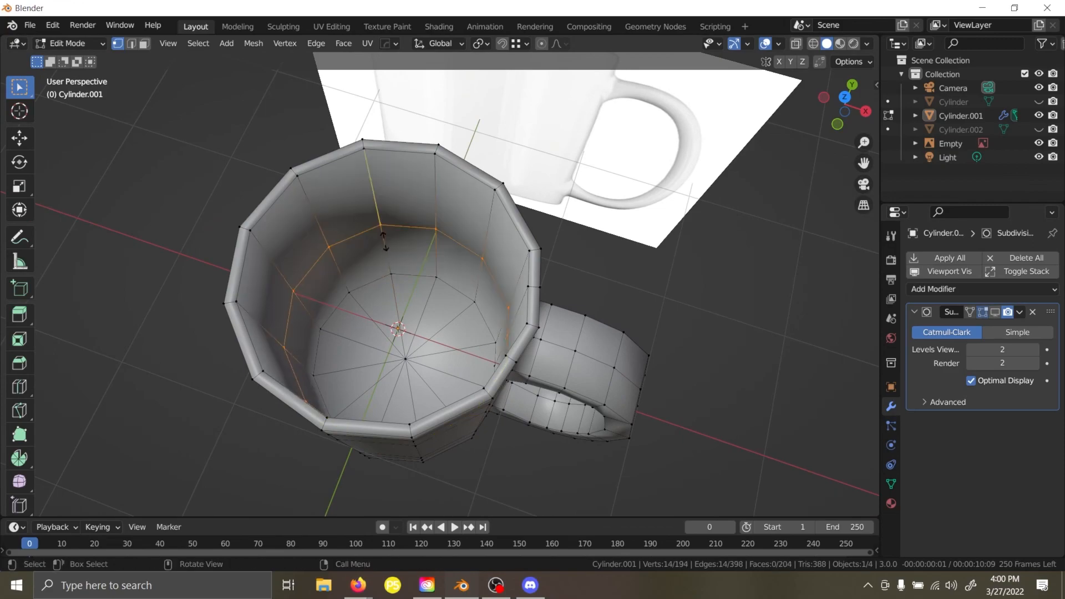
click(385, 300)
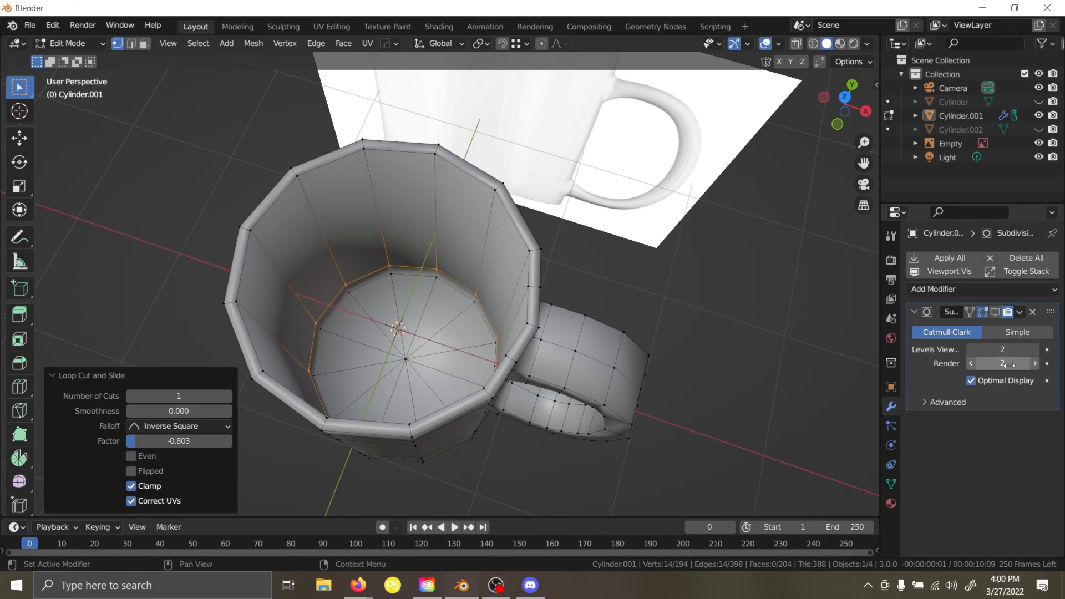
Select all the faces of the mug's inner floor and inset them by about 0.038 m.
key(c)
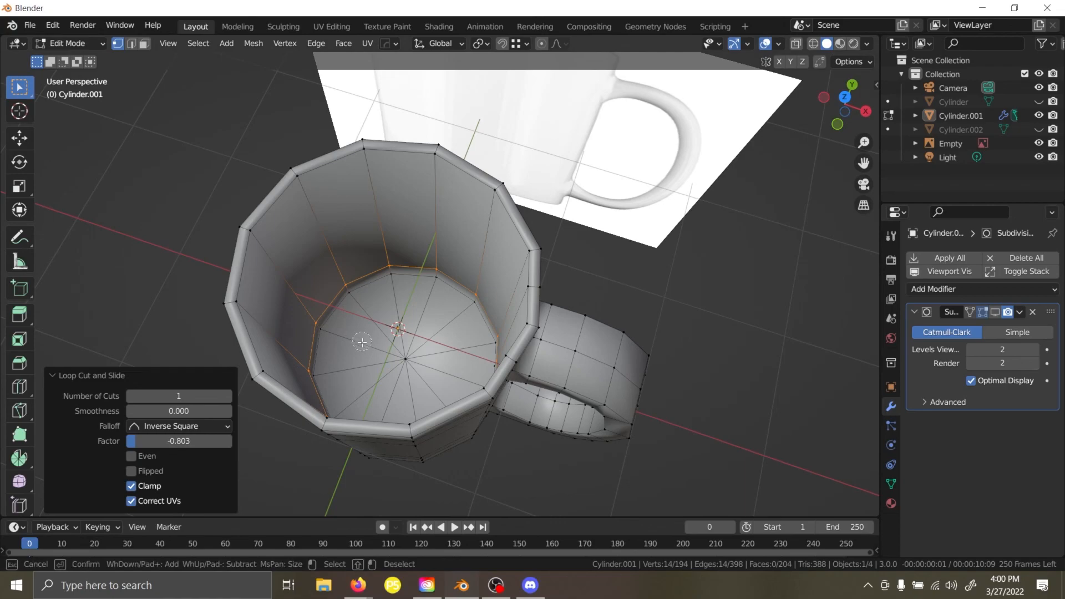
key(3)
key(c)
mouse_move(407, 323)
mouse_down()
mouse_move(372, 333)
mouse_move(426, 321)
mouse_up()
right_click(426, 322)
key(i)
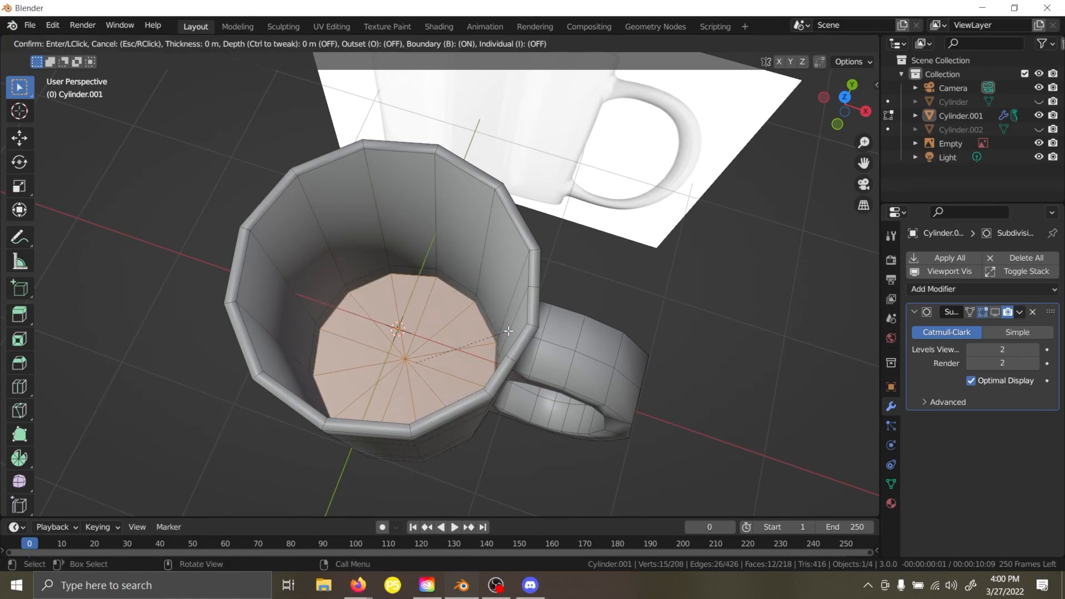
click(506, 332)
middle_drag(602, 336, 610, 305)
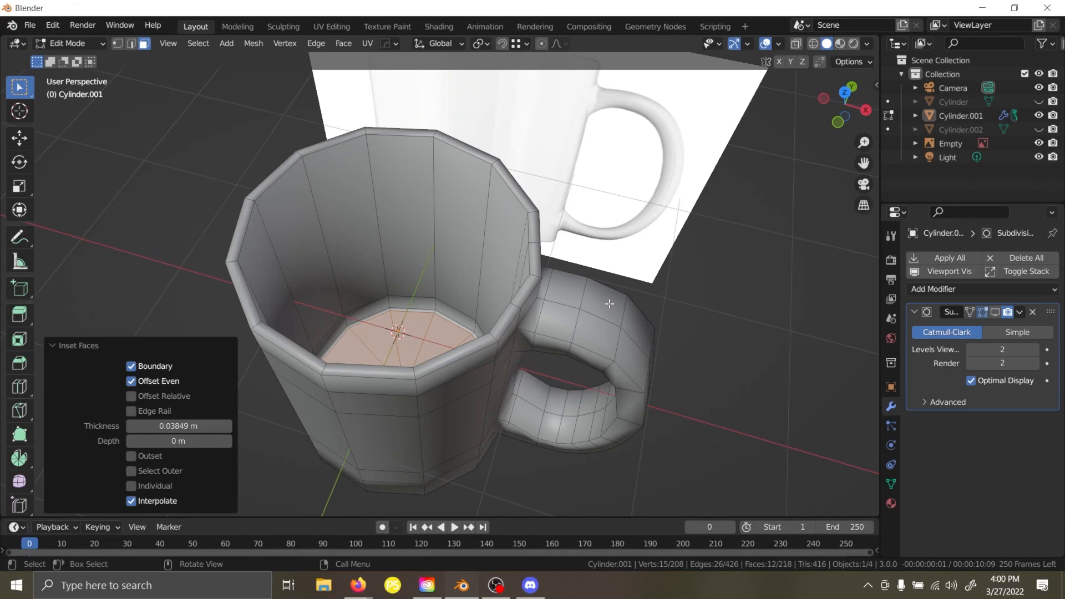
Return to Object Mode and apply Shade Smooth to the mug with its new interior loops.
key(Tab)
middle_drag(608, 307, 434, 263)
click(436, 264)
right_click(443, 265)
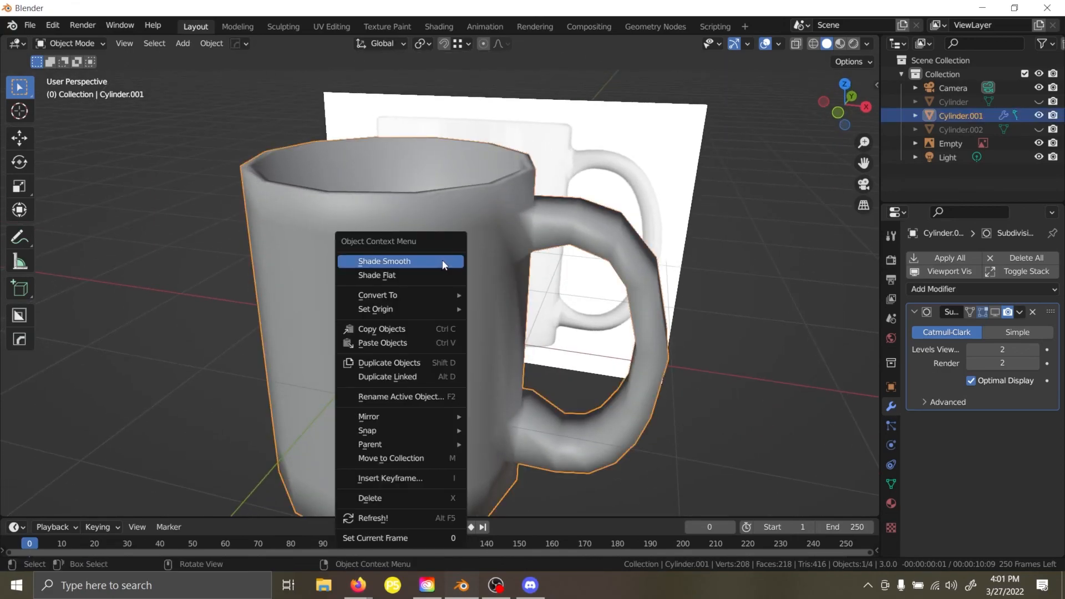
click(443, 262)
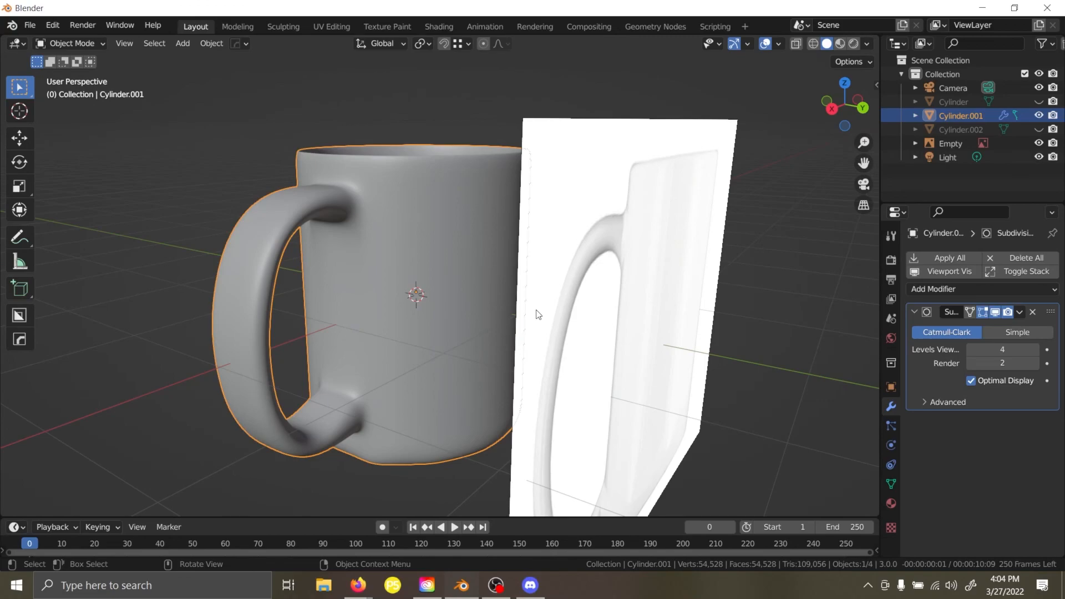
Add a horizontal loop cut around the mug's inner wall, slide it up to the rim, and return to Object Mode.
middle_drag(538, 314, 713, 302)
scroll(711, 297, up, 1)
scroll(686, 306, down, 2)
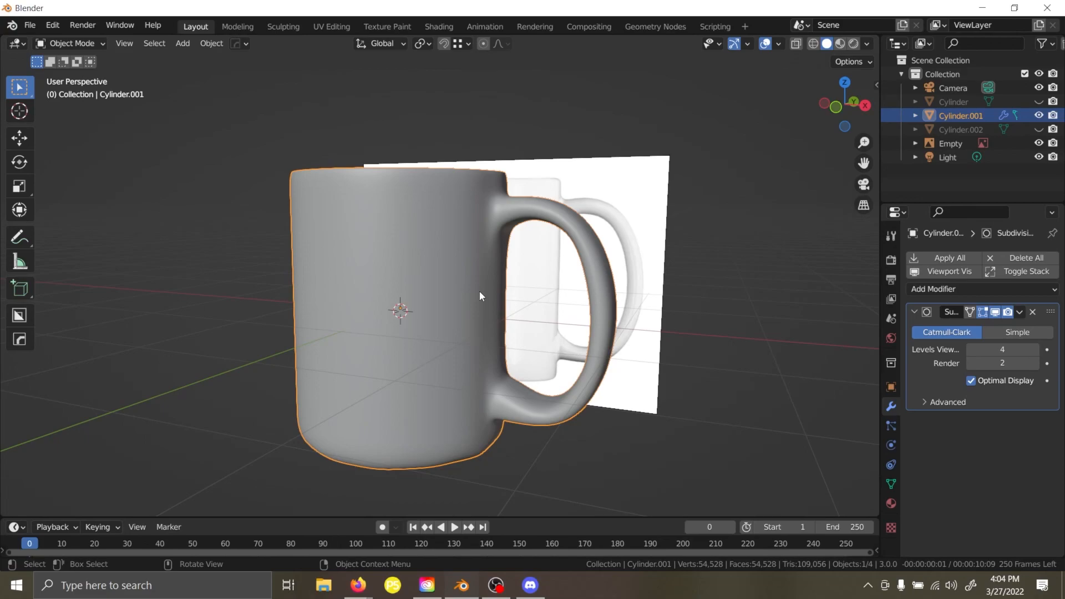
middle_drag(480, 290, 566, 287)
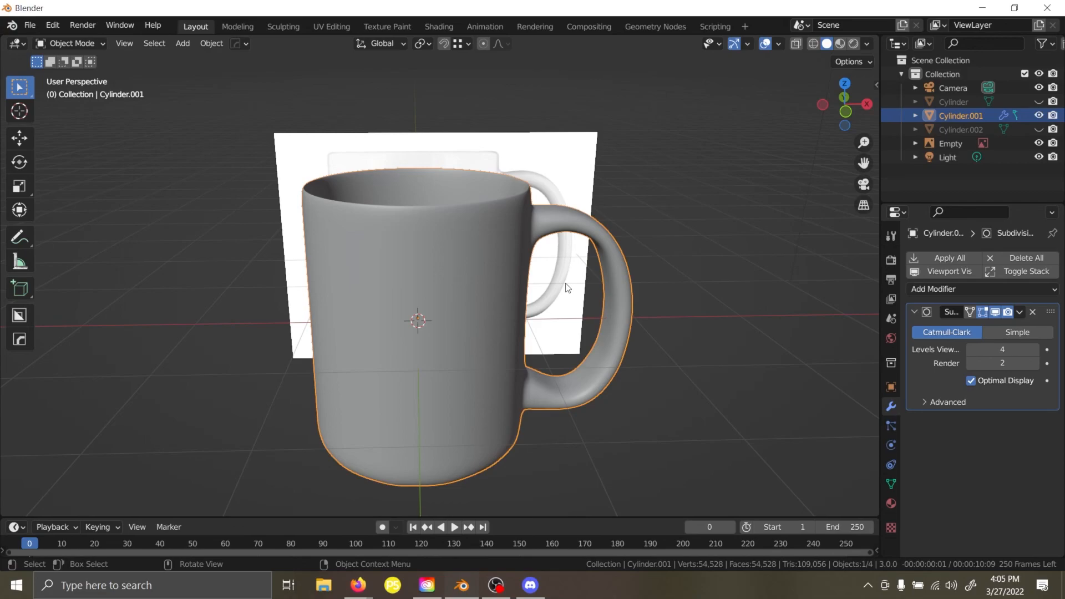
key(Tab)
middle_drag(598, 247, 466, 257)
key(ctrl+r)
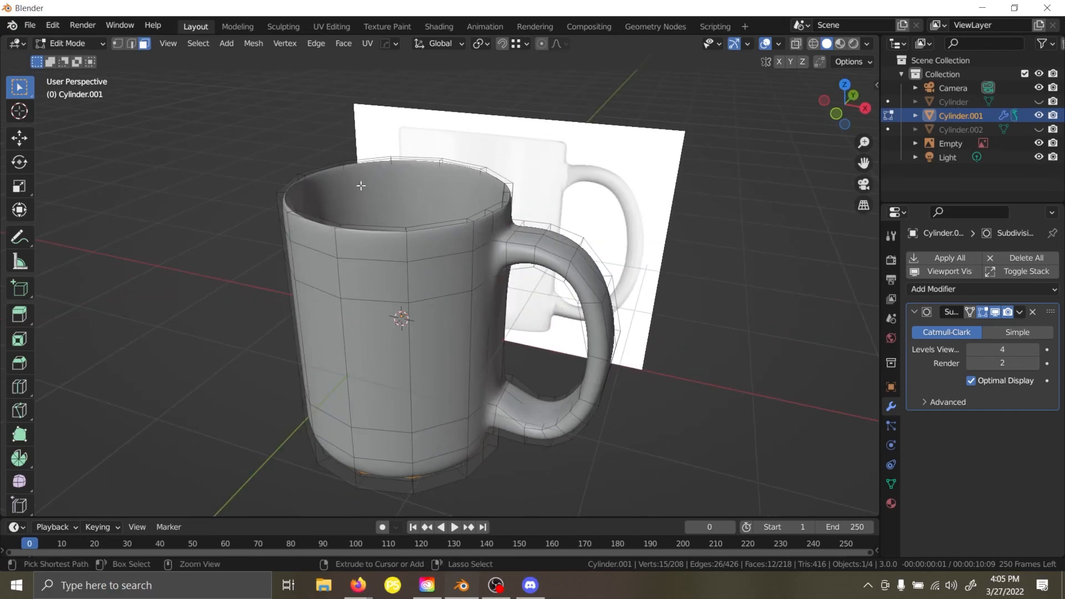
click(364, 184)
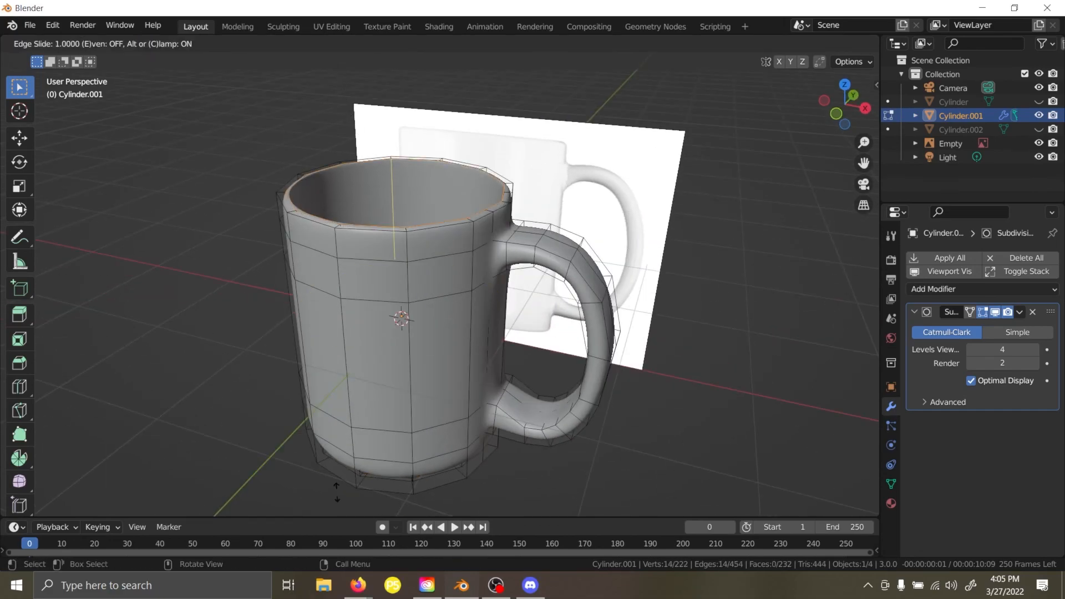
click(368, 503)
key(Tab)
Examine the smoothed mug's interior floor, rim and handle from several angles.
middle_drag(593, 427, 714, 471)
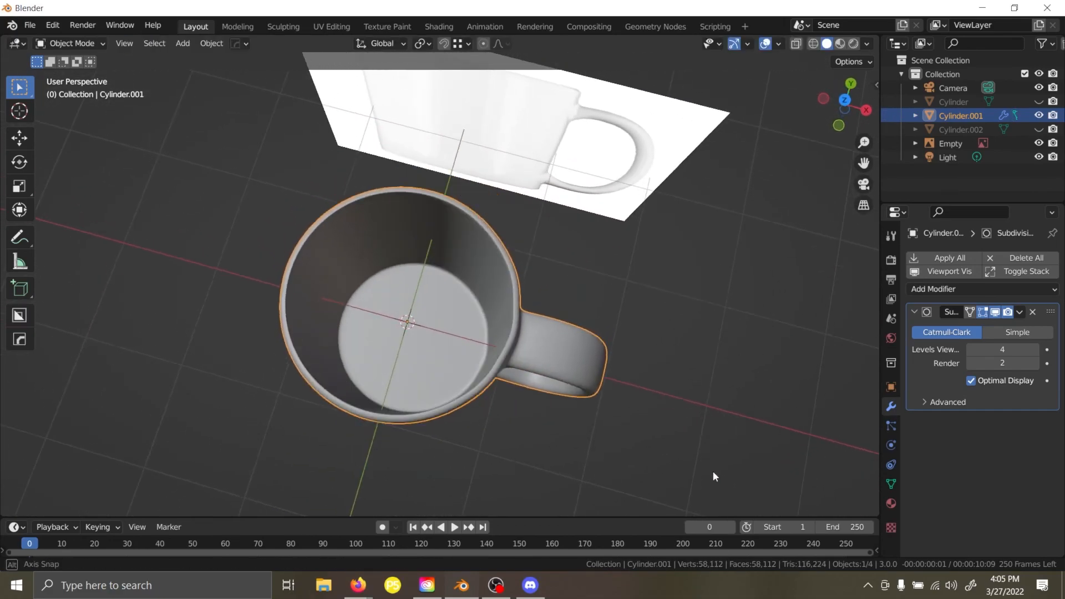
middle_drag(437, 395, 520, 331)
scroll(654, 355, up, 1)
middle_drag(654, 357, 641, 322)
scroll(635, 327, up, 2)
scroll(632, 337, down, 3)
middle_drag(627, 358, 621, 323)
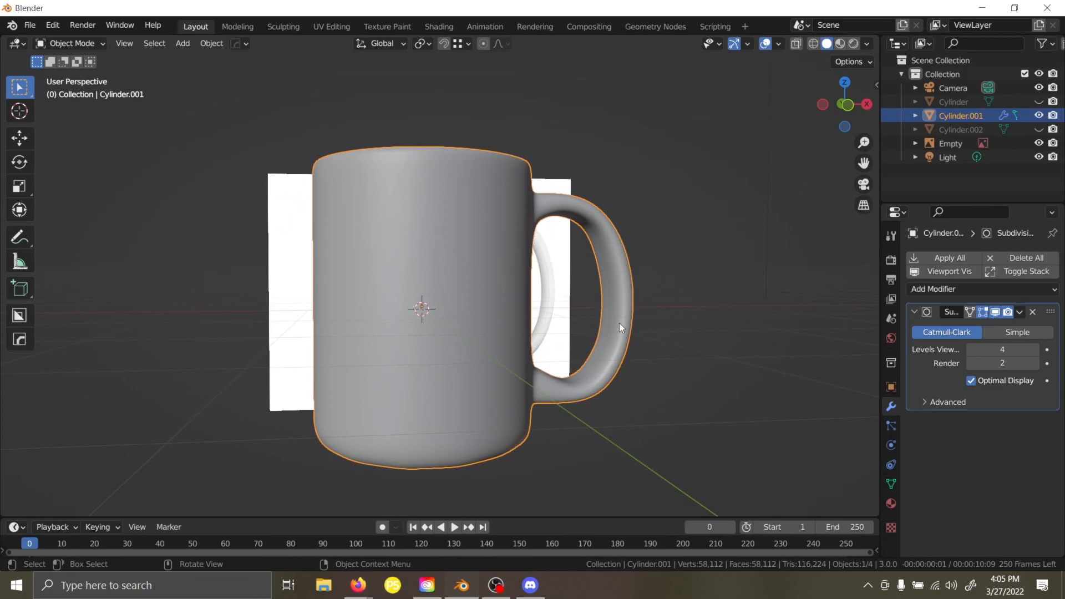